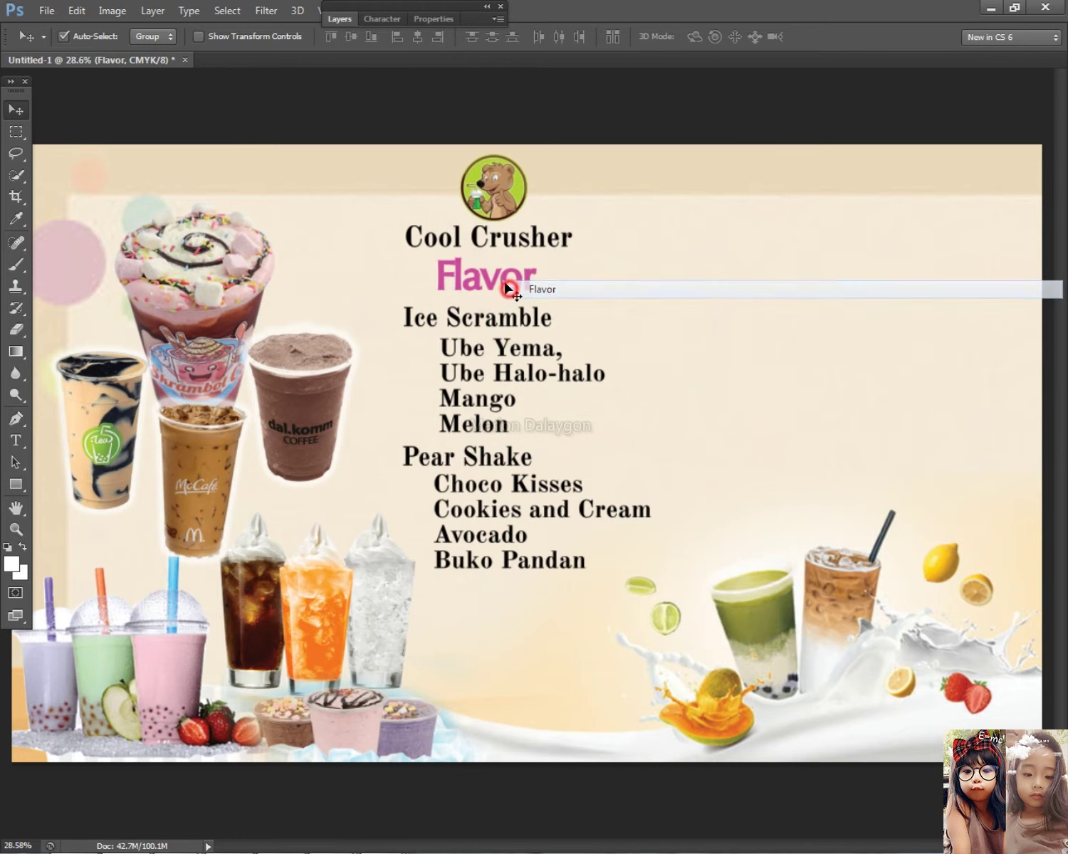
# Scale the Ice Scramble and Pear Shake headings with their flavor lists down to about 86%.
pyautogui.click(480, 285)
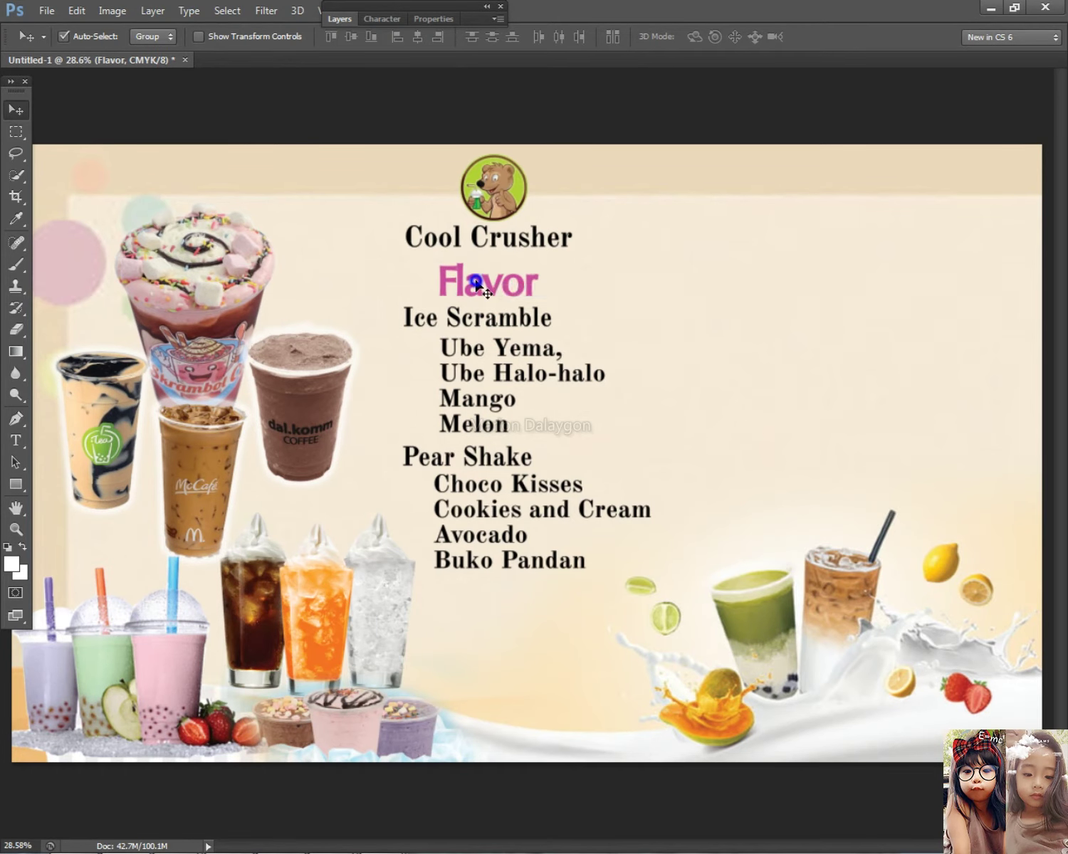
pyautogui.scroll(-1, 518, 476)
pyautogui.moveTo(541, 573); pyautogui.dragTo(497, 355)
pyautogui.hotkey('ctrl', 't')
pyautogui.moveTo(619, 541); pyautogui.dragTo(583, 511)
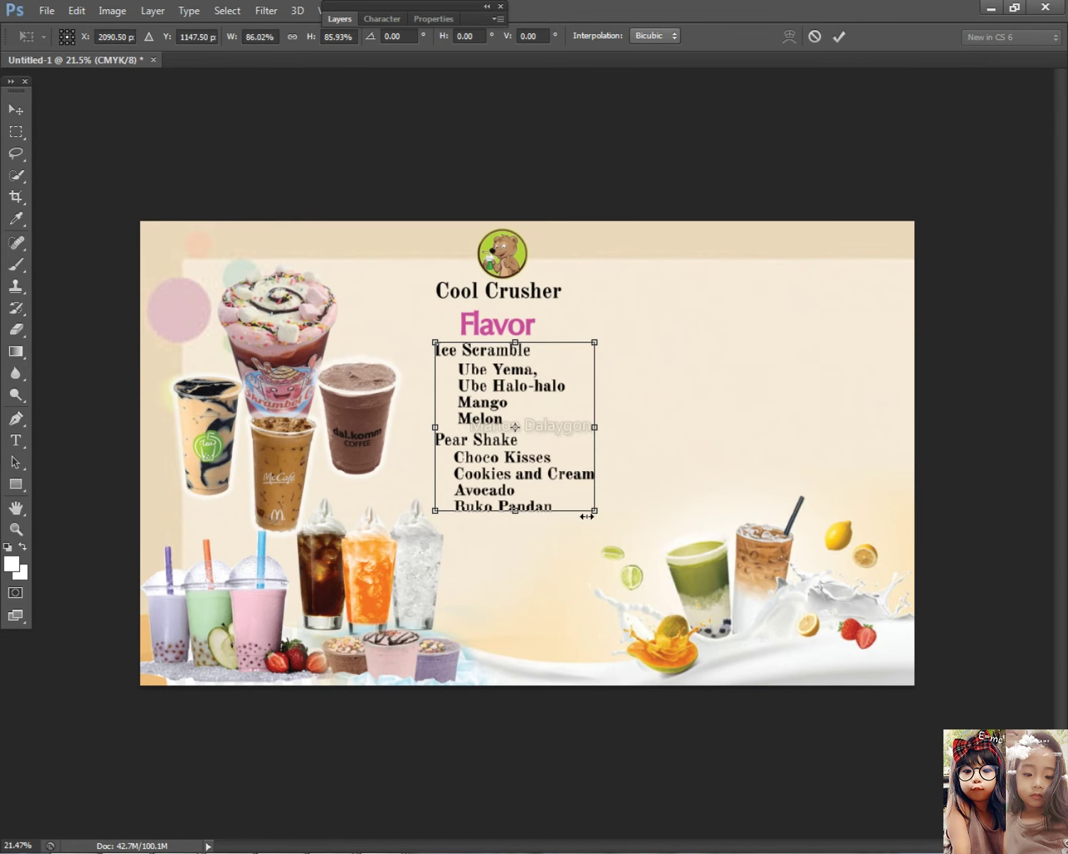
pyautogui.press('Return')
# Switch to the Messenger chat in the browser and copy the jelly drinks request from the customer's last message.
pyautogui.hotkey('alt', 'Tab')
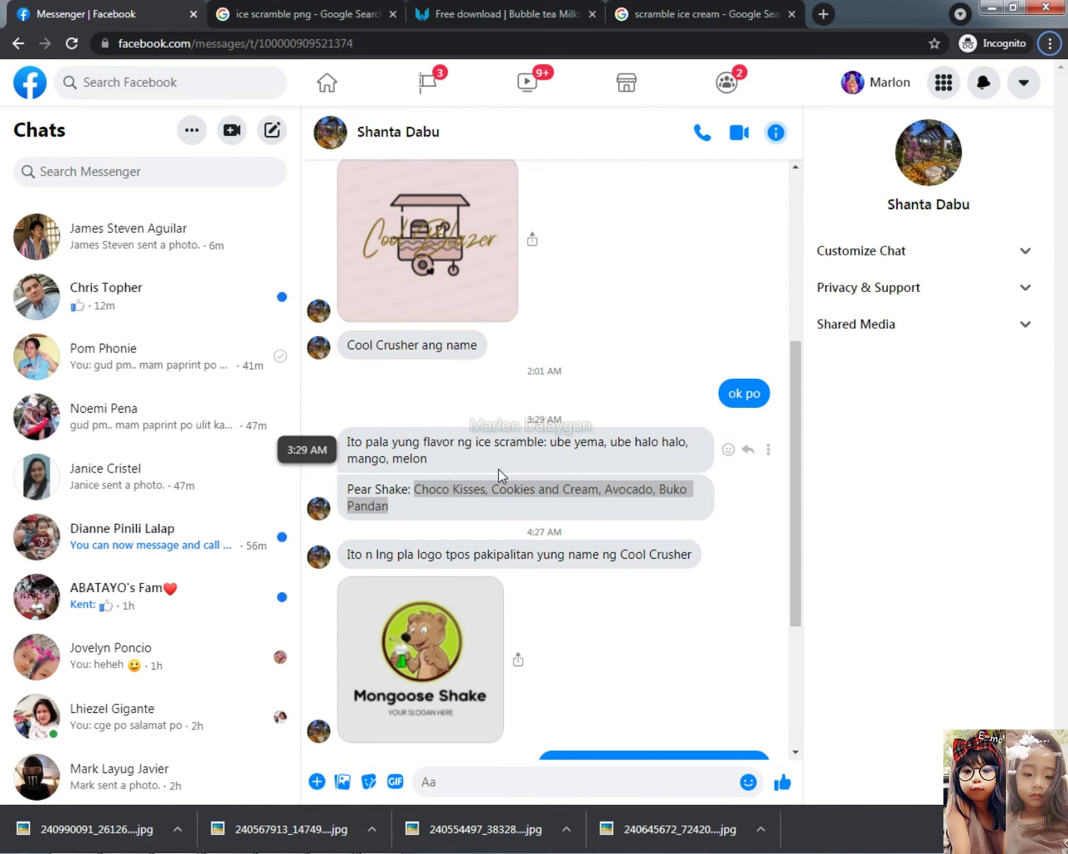
pyautogui.scroll(-4, 499, 534)
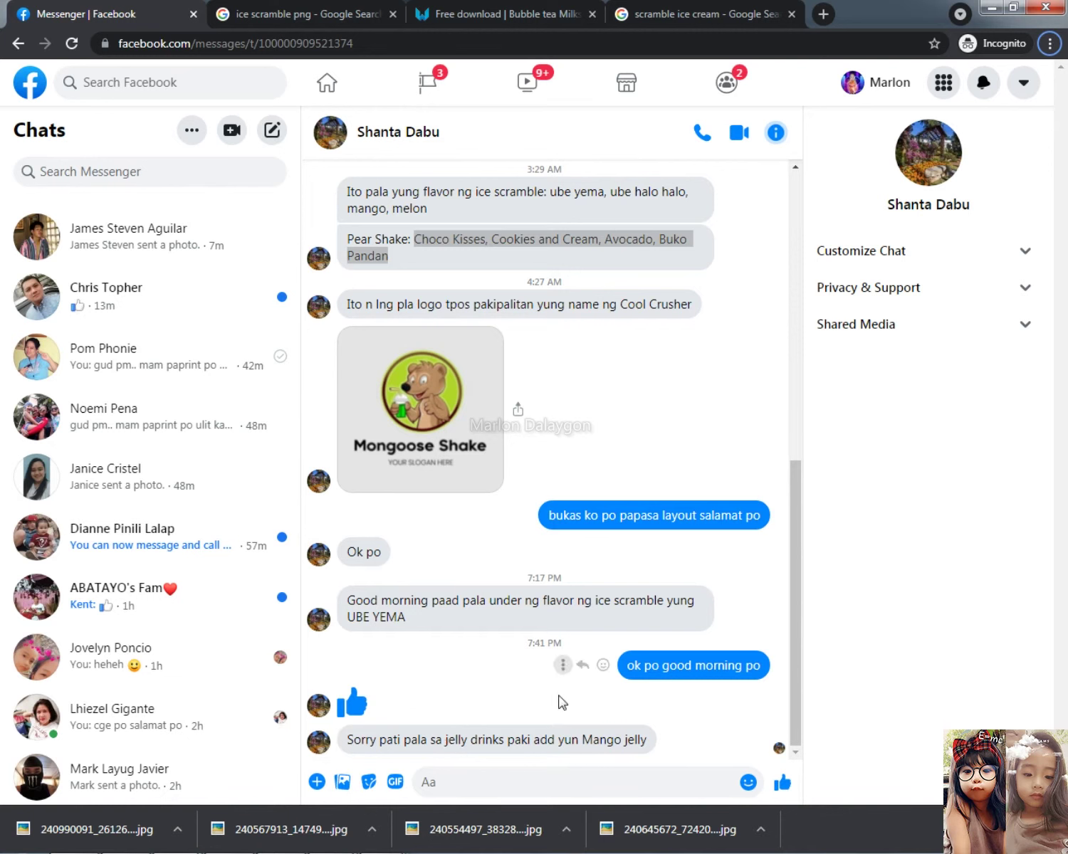
pyautogui.moveTo(441, 741); pyautogui.dragTo(649, 747)
pyautogui.hotkey('ctrl', 'c')
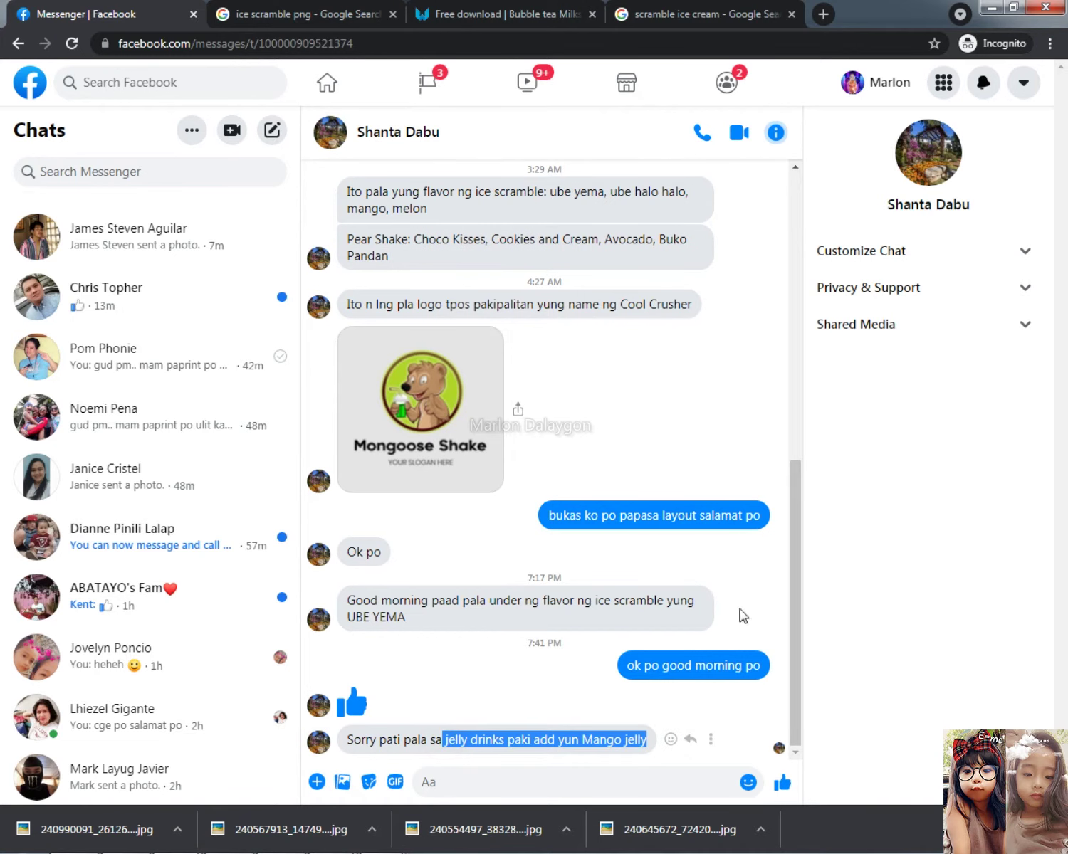
pyautogui.click(992, 8)
# Try moving the Pear Shake heading and its flavor list down to leave a gap beneath Melon.
pyautogui.scroll(2, 513, 434)
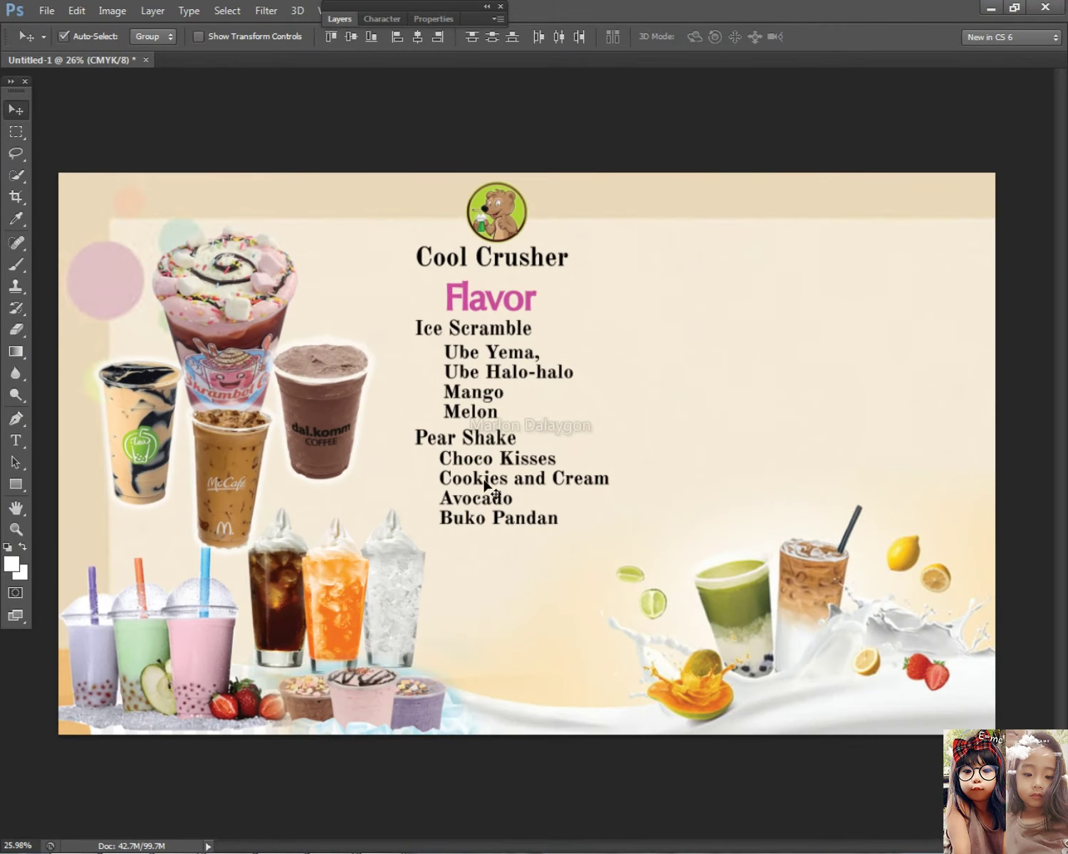
pyautogui.moveTo(502, 469)
pyautogui.mouseDown()
pyautogui.moveTo(500, 509)
pyautogui.moveTo(488, 426)
pyautogui.moveTo(505, 482)
pyautogui.mouseUp()
pyautogui.hotkey('ctrl', 'z')
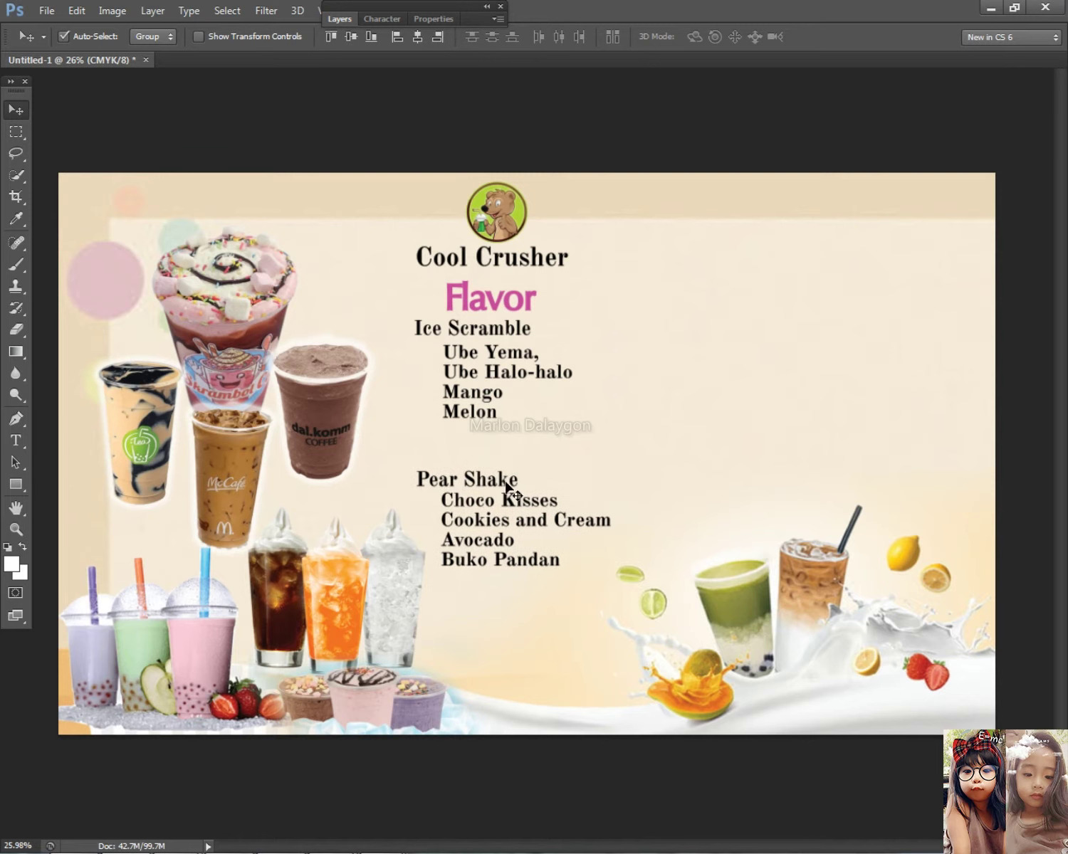
# Try adding the copied text as a new line beneath Melon, starting with a capital J.
pyautogui.click(16, 440)
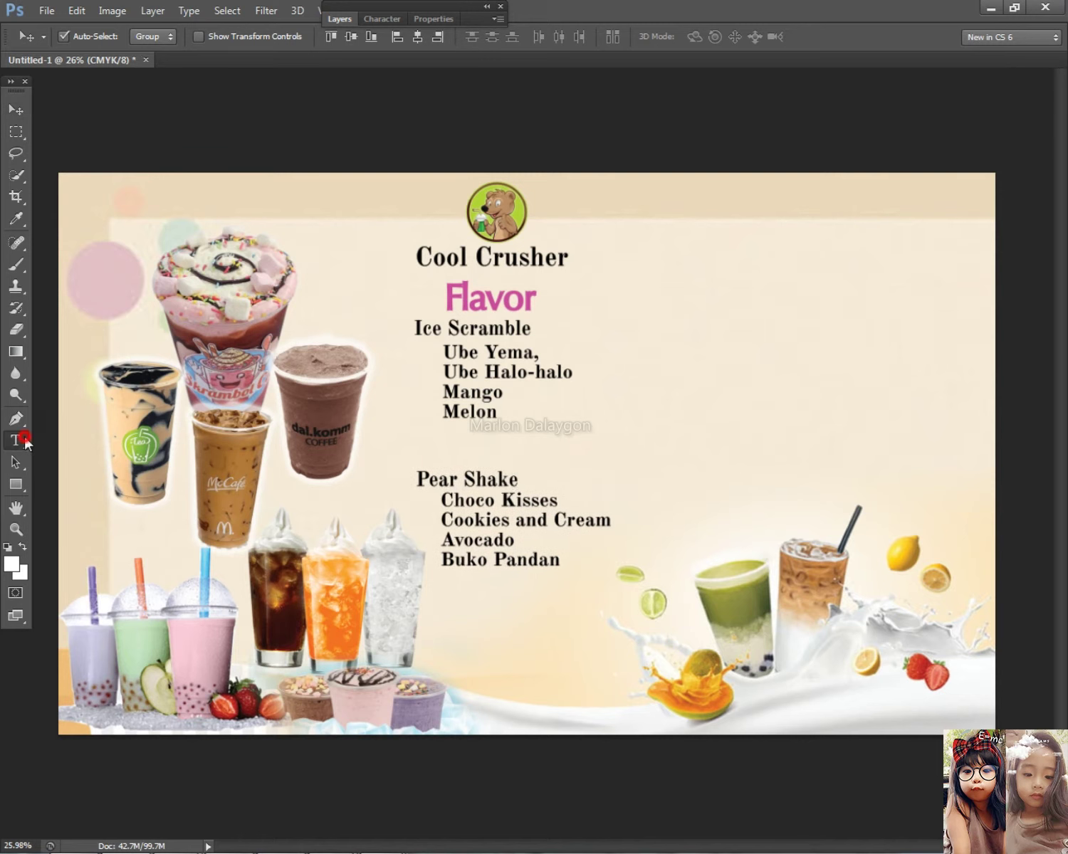
pyautogui.click(491, 411)
pyautogui.press('Return')
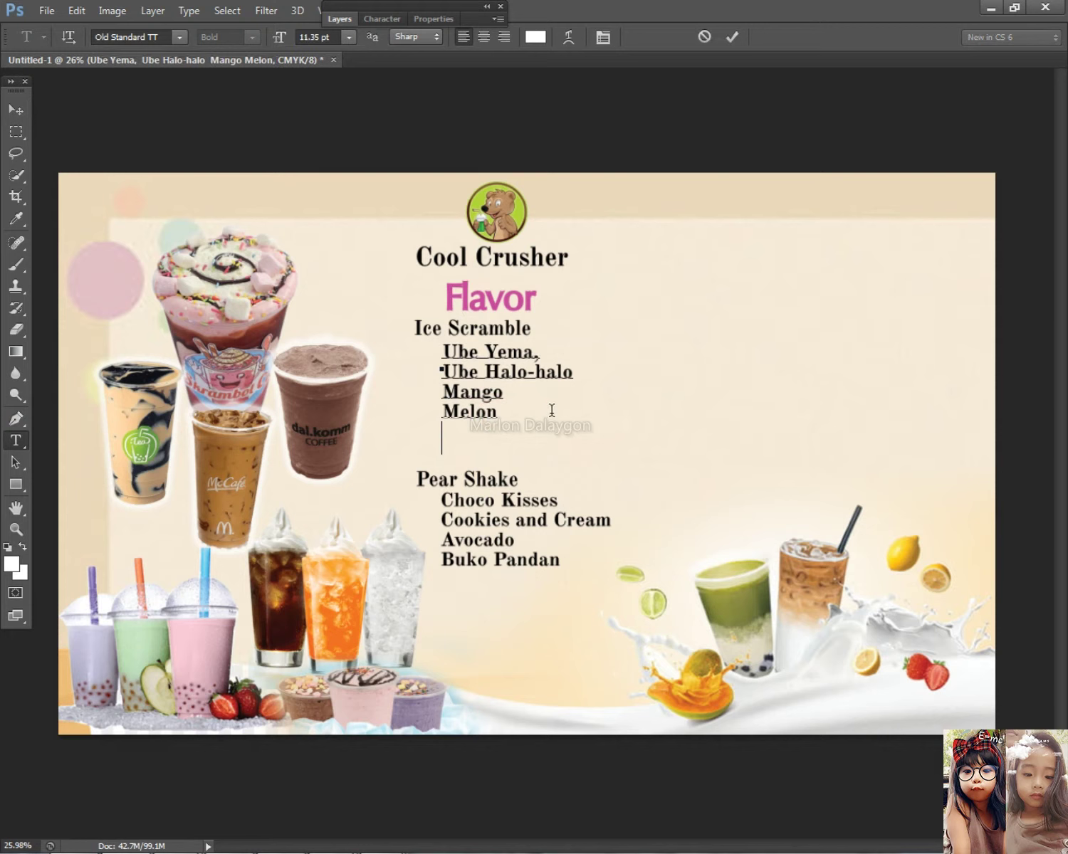
pyautogui.hotkey('ctrl', 'v')
pyautogui.press('BackSpace')
pyautogui.press('BackSpace')
pyautogui.write('J')
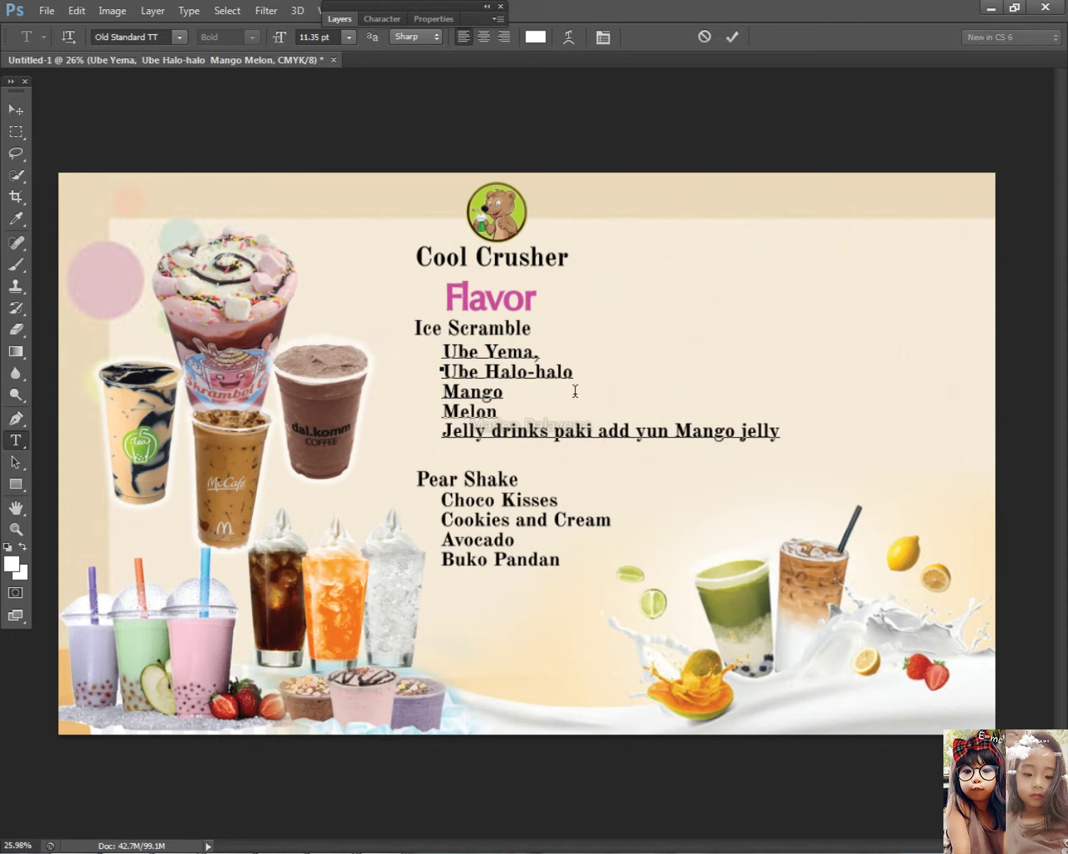
# Leave the text editing and undo the pasted jelly line and the Pear Shake group's move.
pyautogui.keyDown('shift'); pyautogui.click(555, 433); pyautogui.keyUp('shift')
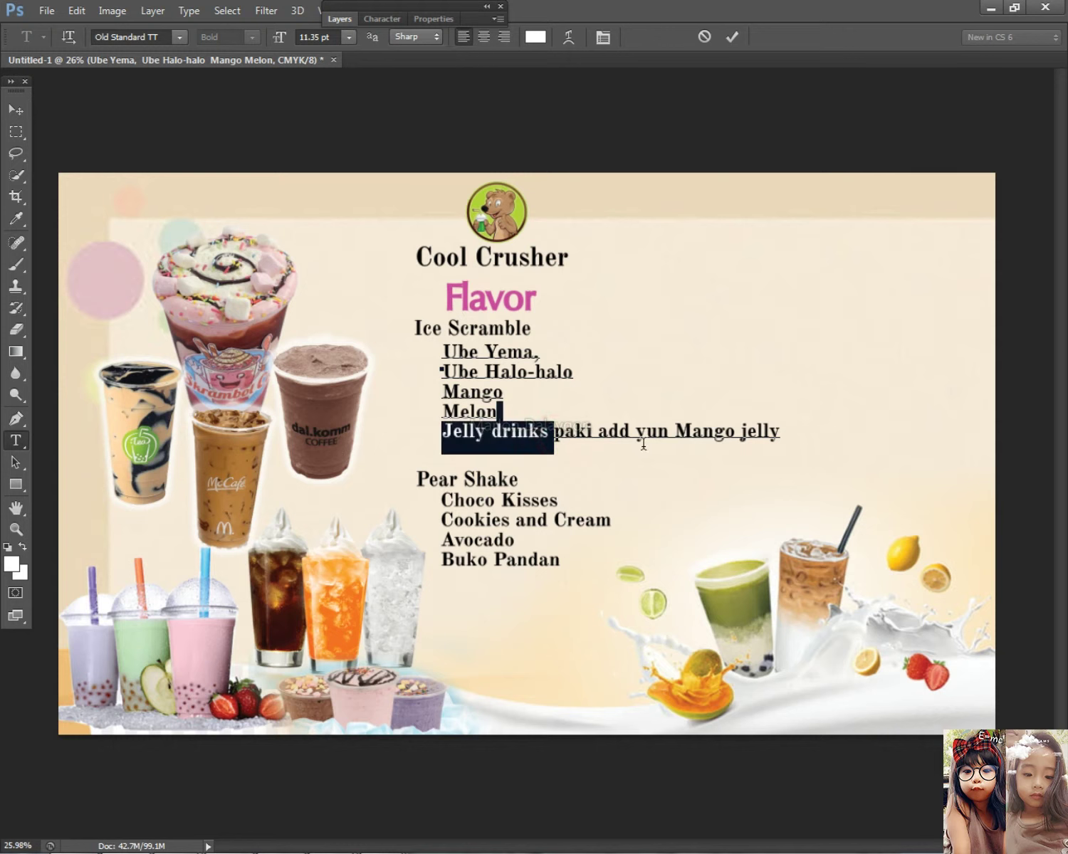
pyautogui.moveTo(643, 444); pyautogui.dragTo(655, 446)
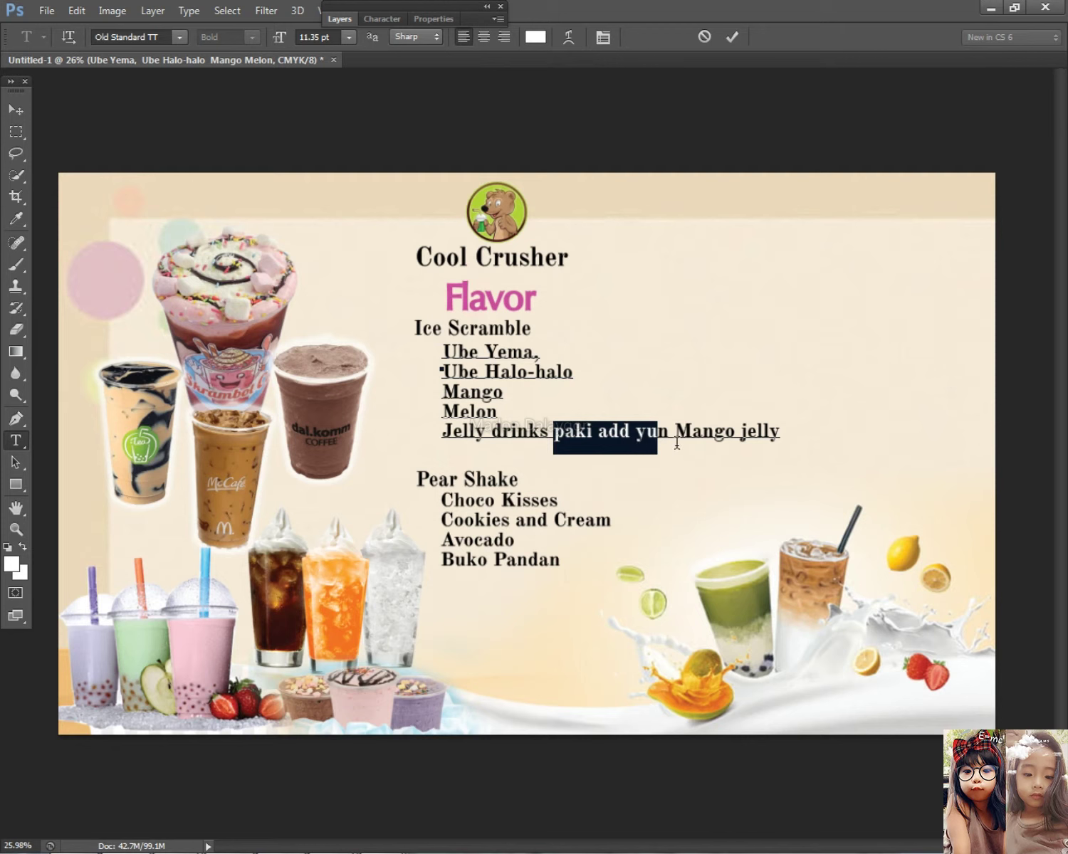
pyautogui.click(12, 112)
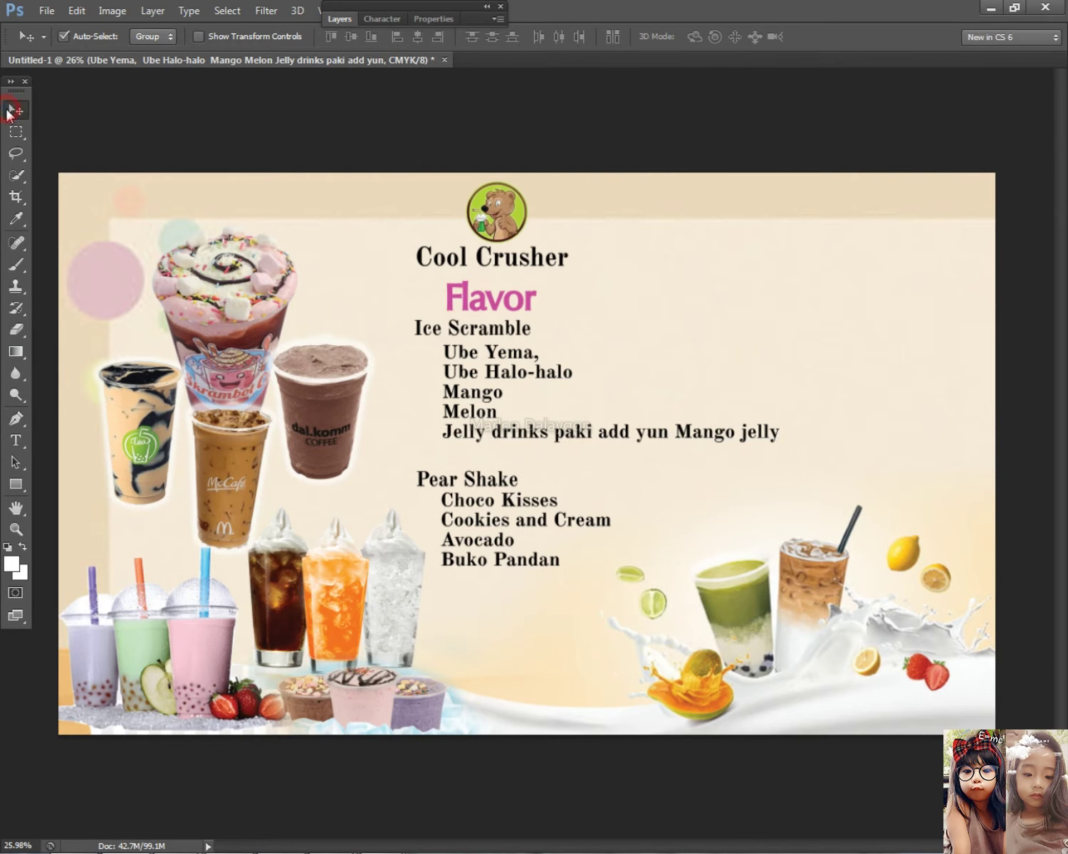
pyautogui.hotkey('ctrl', 'alt', 'z')
pyautogui.hotkey('ctrl', 'alt', 'z')
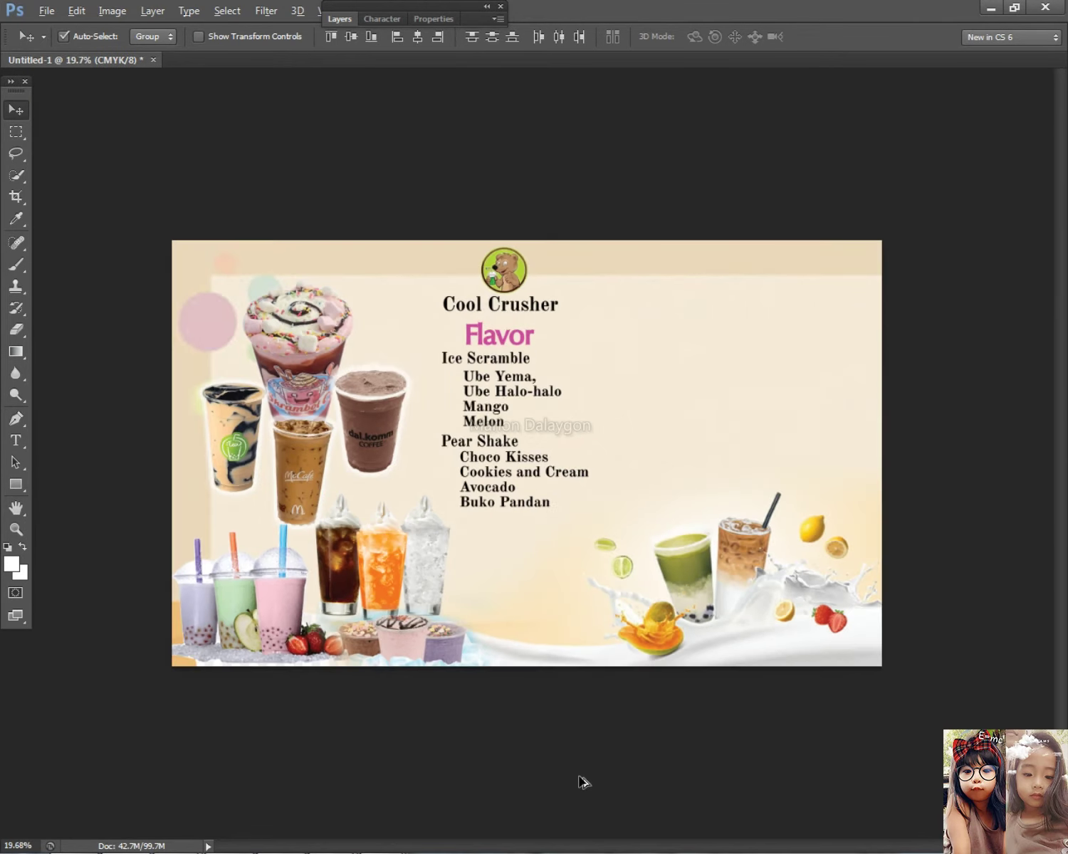
# Duplicate the Pear Shake heading beneath Buko Pandan and change the copy's text to Jelly.
pyautogui.scroll(1, 583, 765)
pyautogui.scroll(1, 605, 694)
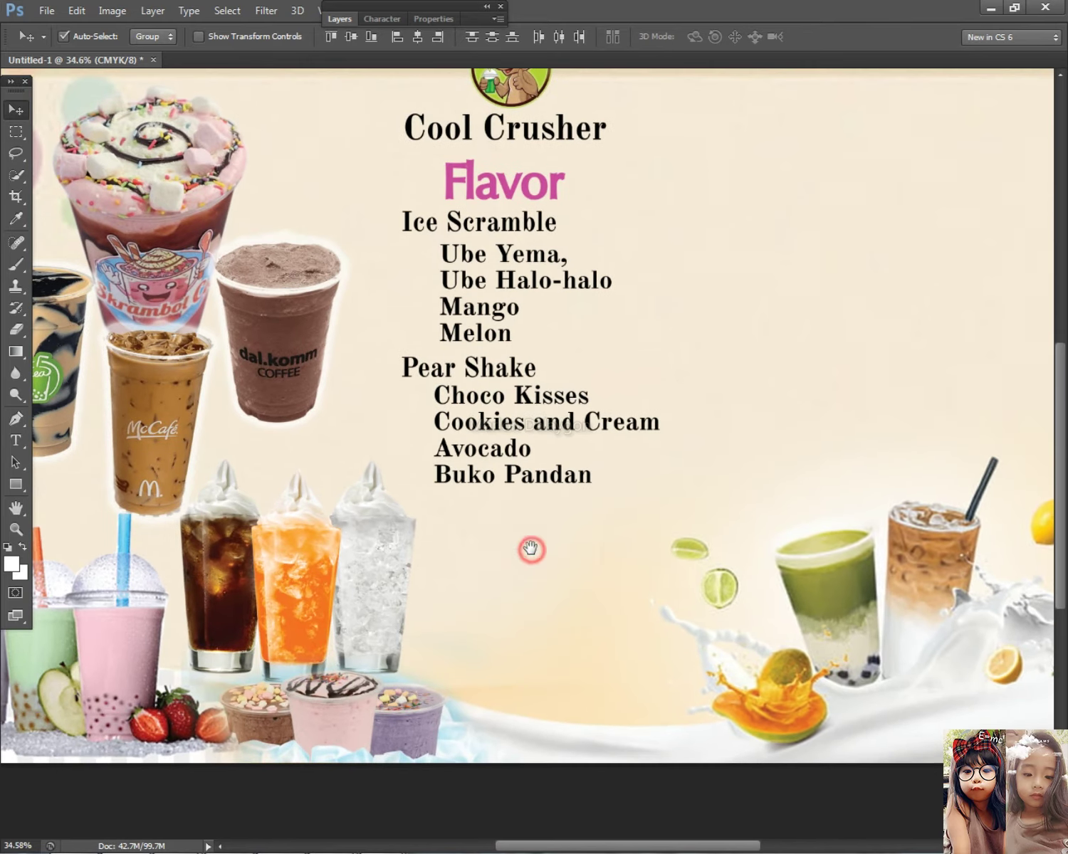
pyautogui.rightClick(496, 377)
pyautogui.click(523, 380)
pyautogui.moveTo(497, 377); pyautogui.dragTo(495, 518)
pyautogui.click(15, 440)
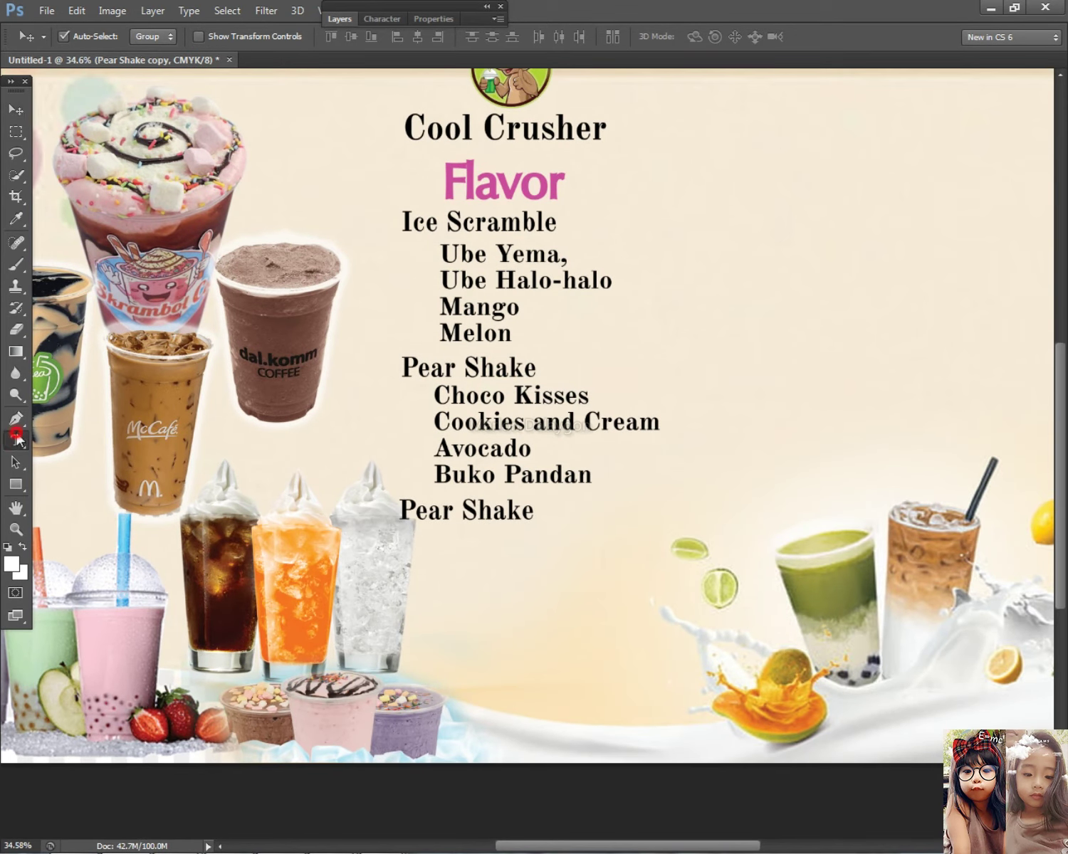
pyautogui.click(482, 520)
pyautogui.hotkey('ctrl', 'a')
pyautogui.write('Jelly')
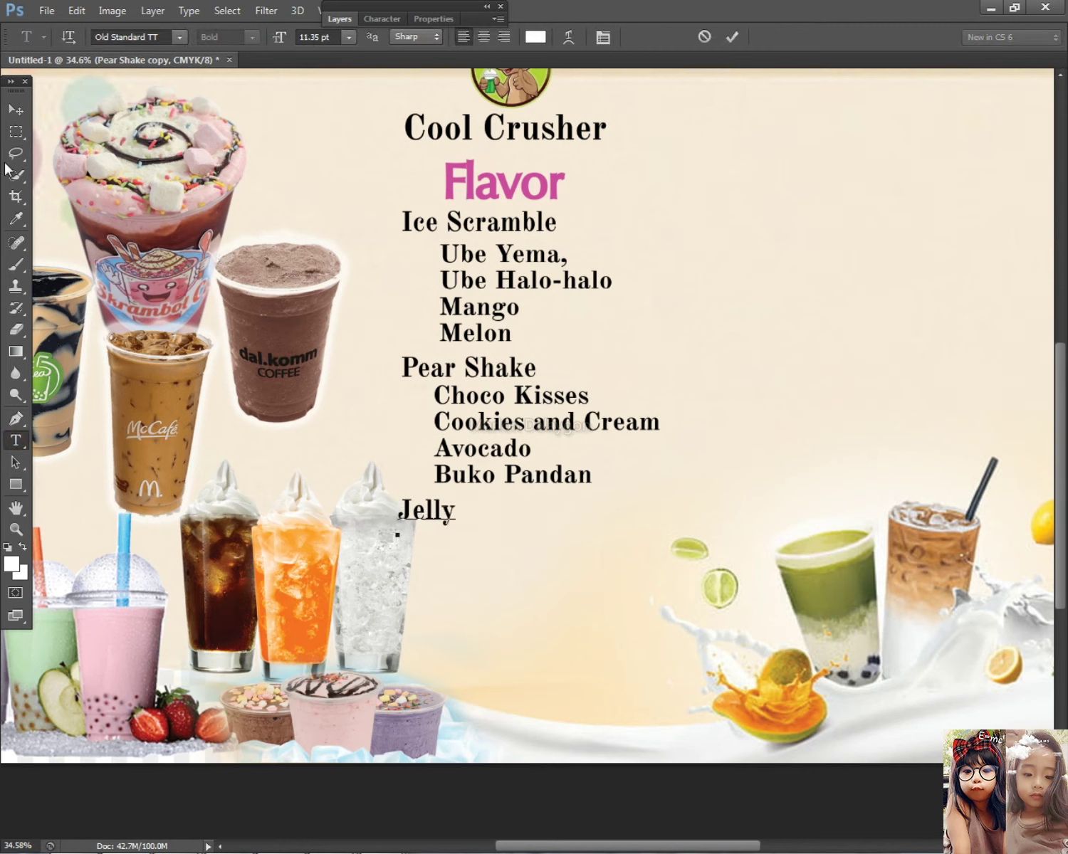
pyautogui.click(16, 109)
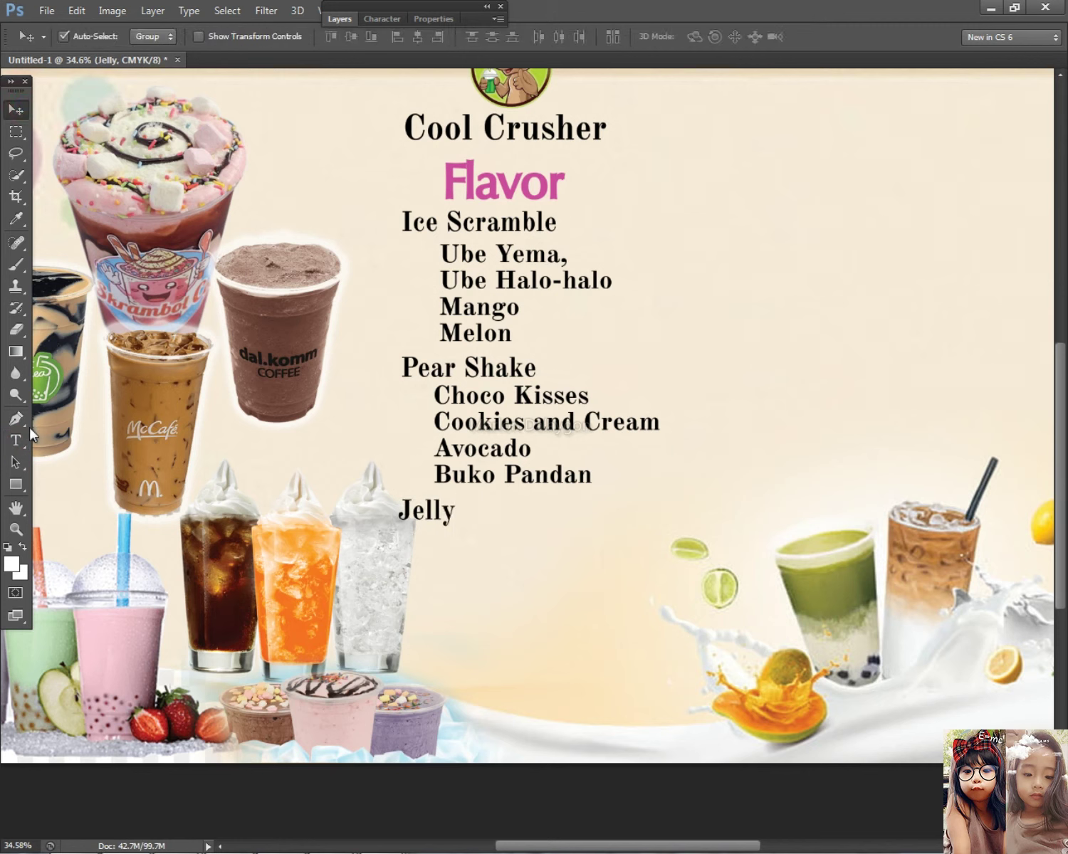
# Duplicate the Pear Shake flavor list beneath the Jelly heading and replace its text with Coffe Jelly.
pyautogui.moveTo(500, 449); pyautogui.dragTo(493, 596)
pyautogui.click(16, 440)
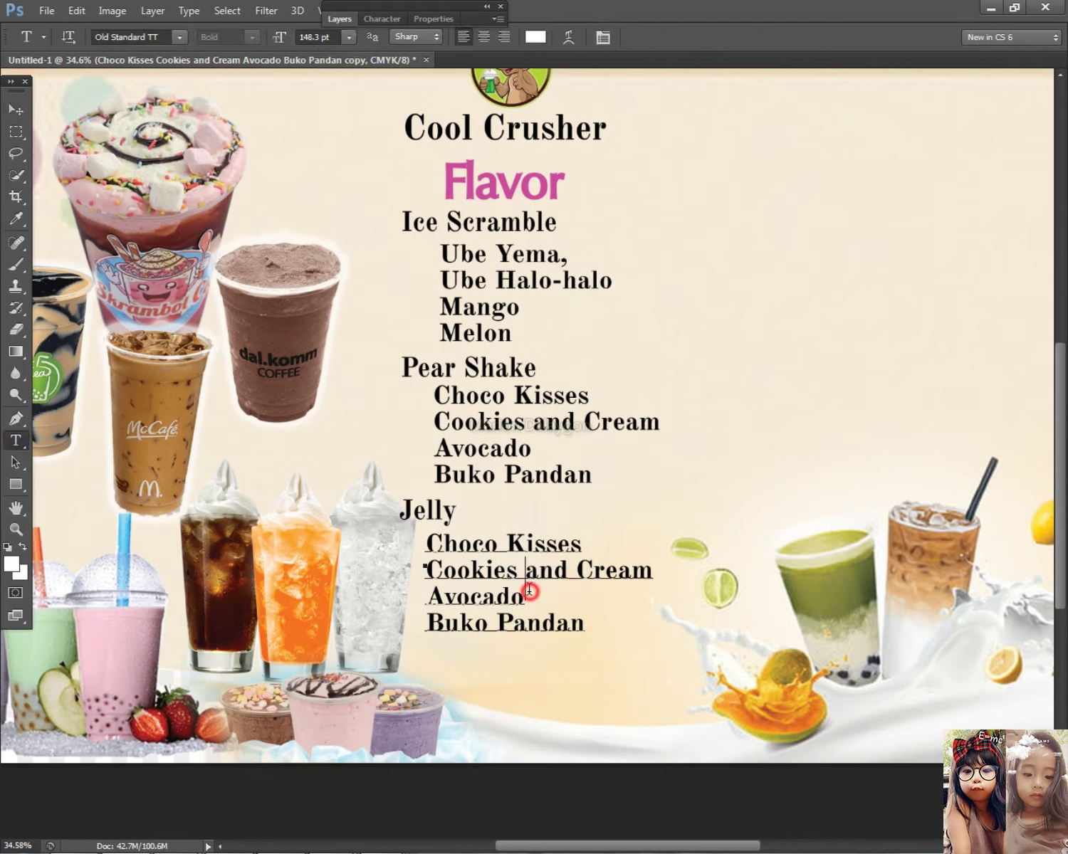
pyautogui.click(430, 570)
pyautogui.hotkey('ctrl', 'a')
pyautogui.write('C')
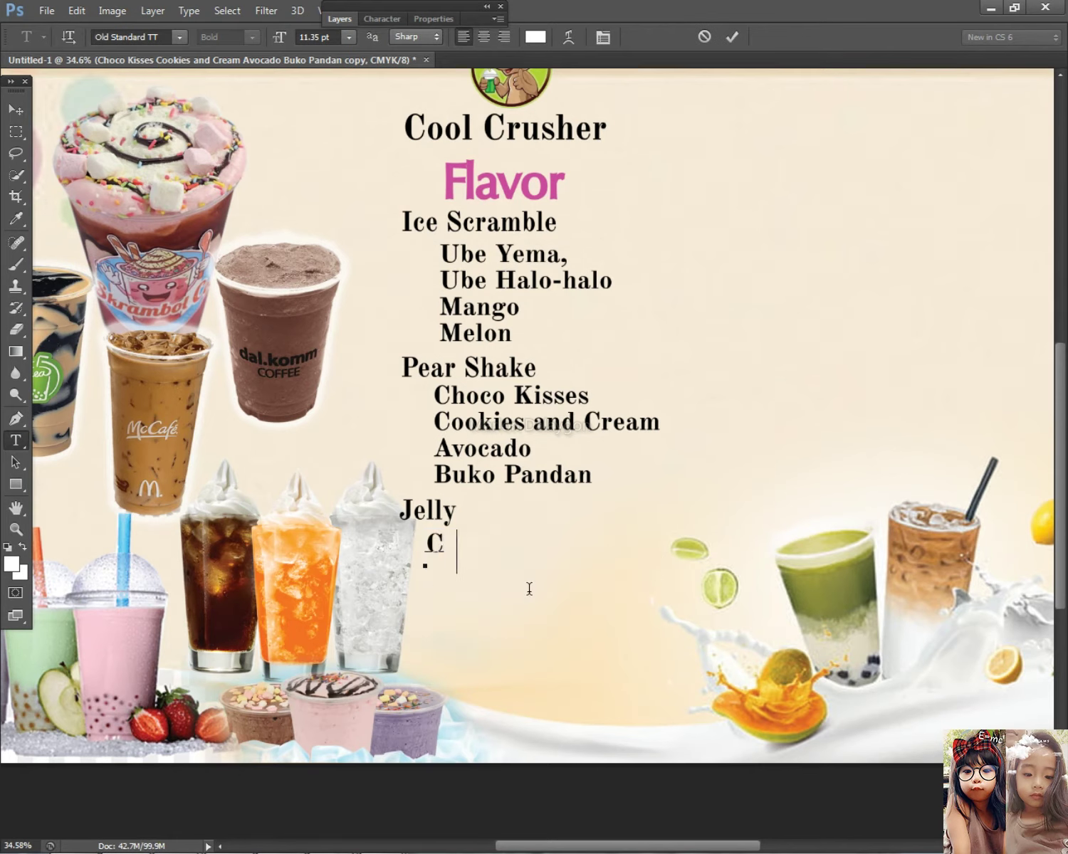
pyautogui.write('offe Jell')
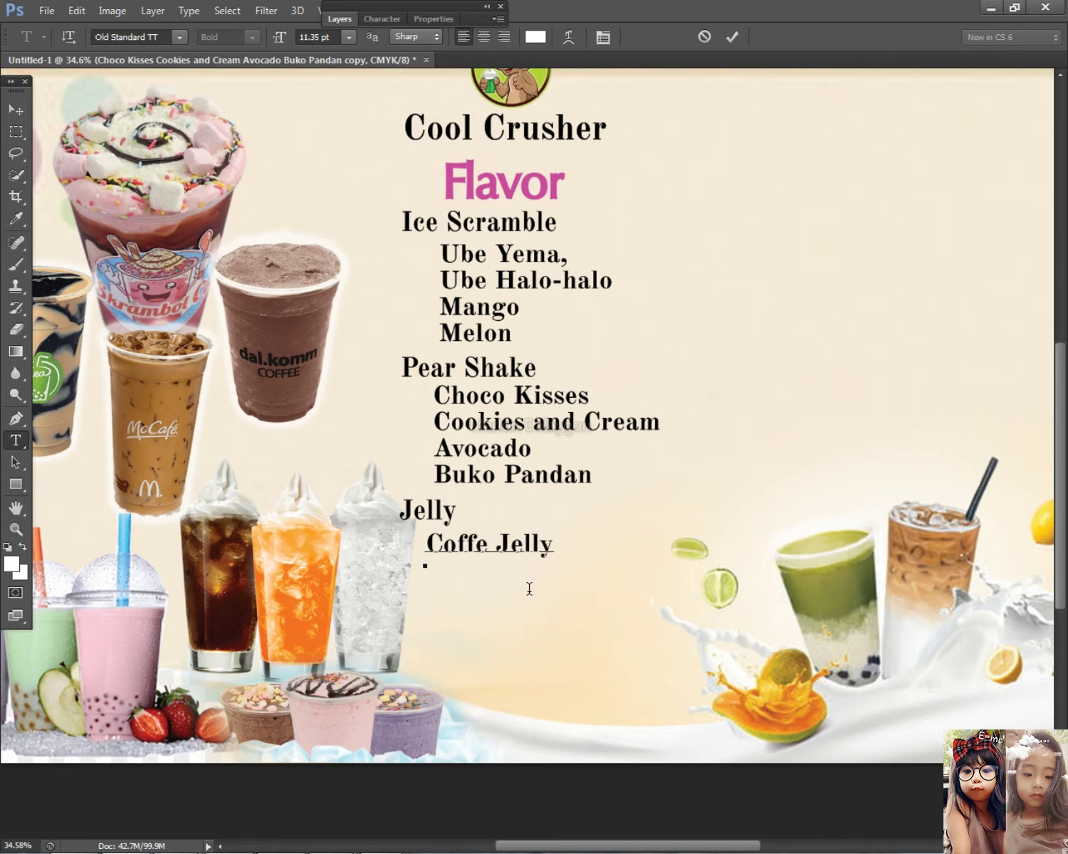
pyautogui.write('y')
# Add the lines Chocolate Jelly, Buko Pandan Jelly, Coke, Root Beer and Sprite beneath Coffe Jelly.
pyautogui.press('Return')
pyautogui.write('Chocolate')
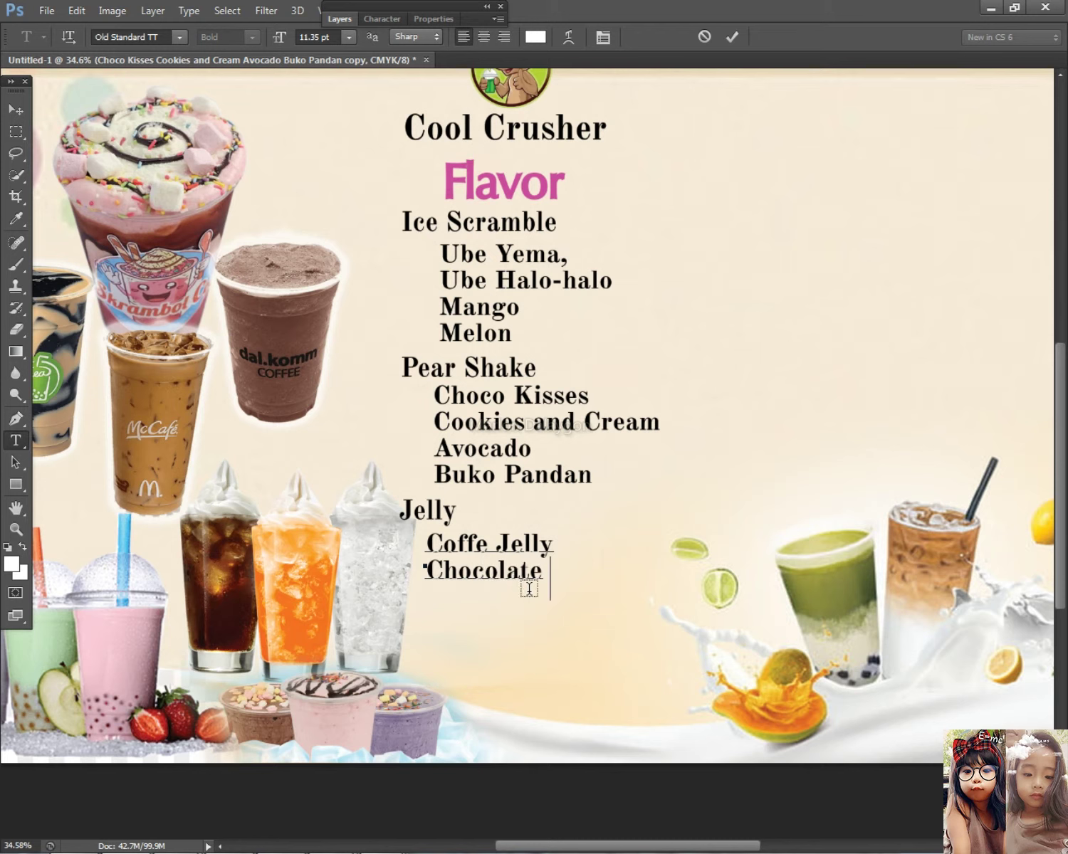
pyautogui.write(' Jelly ')
pyautogui.write('Bu')
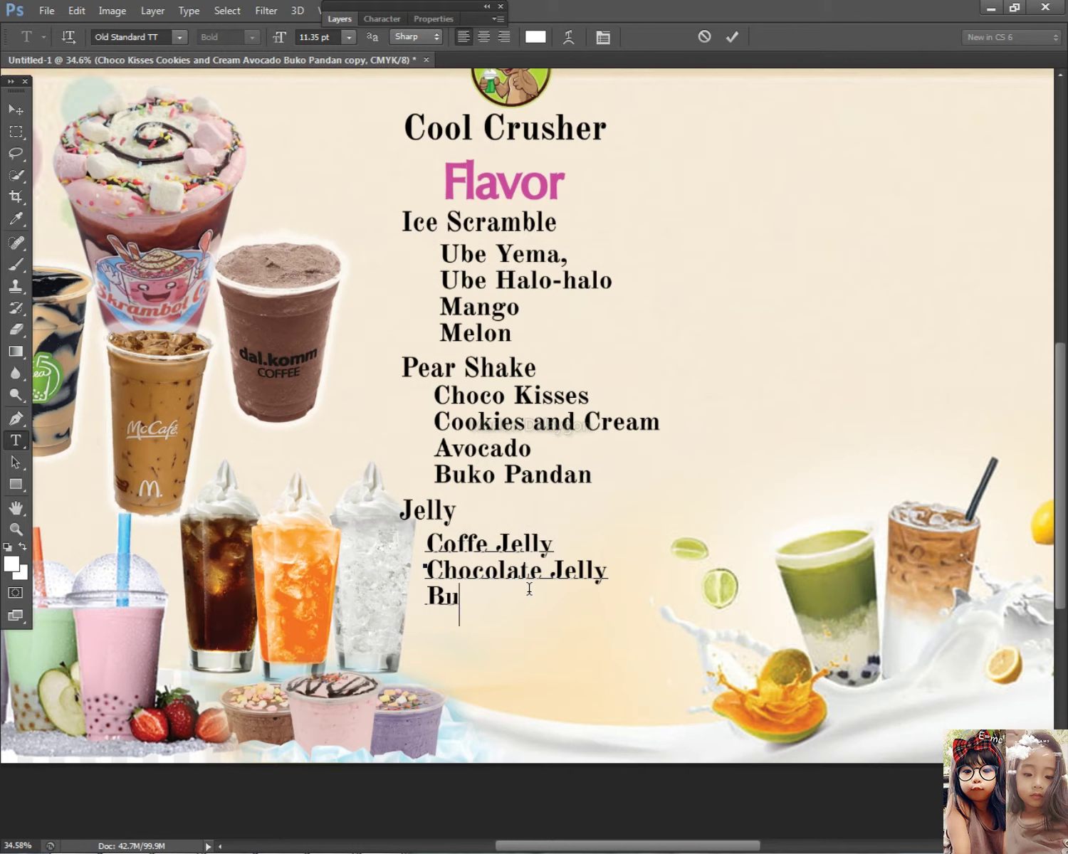
pyautogui.write('ko Pandan')
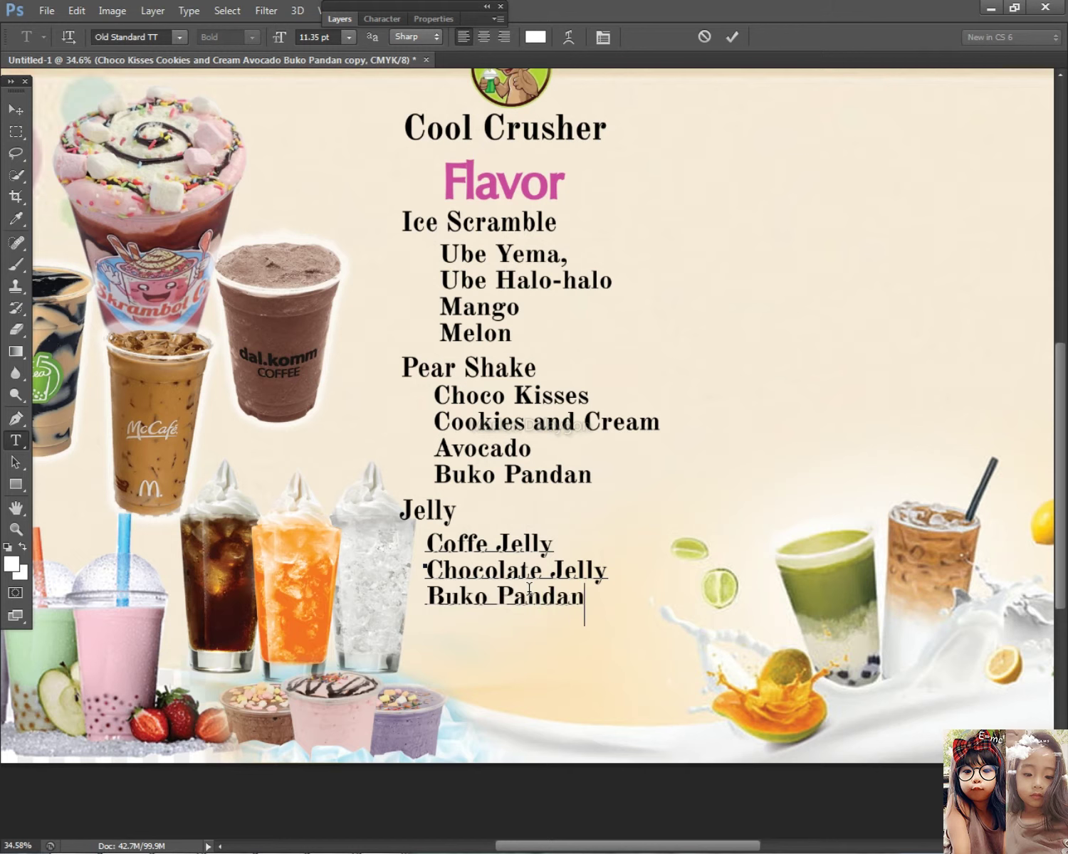
pyautogui.write(' Jelly Coke Root ')
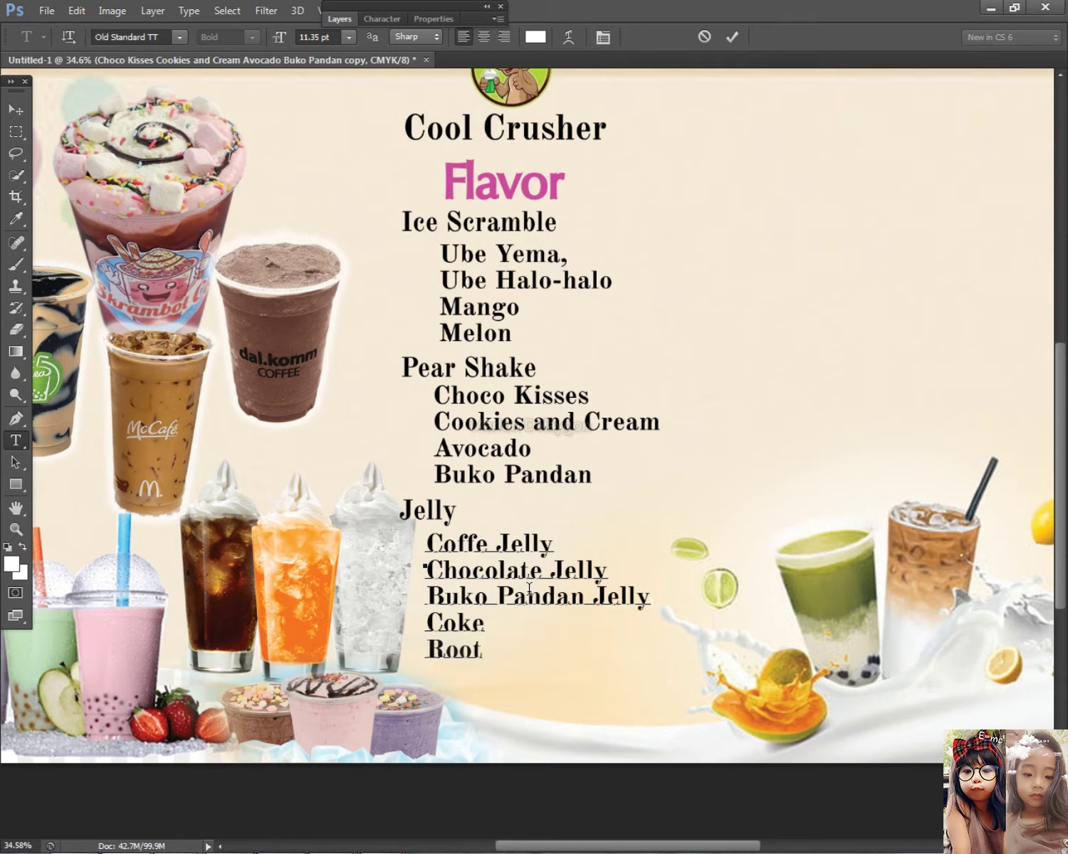
pyautogui.write('Beer')
pyautogui.press('Return')
pyautogui.write('Sprite')
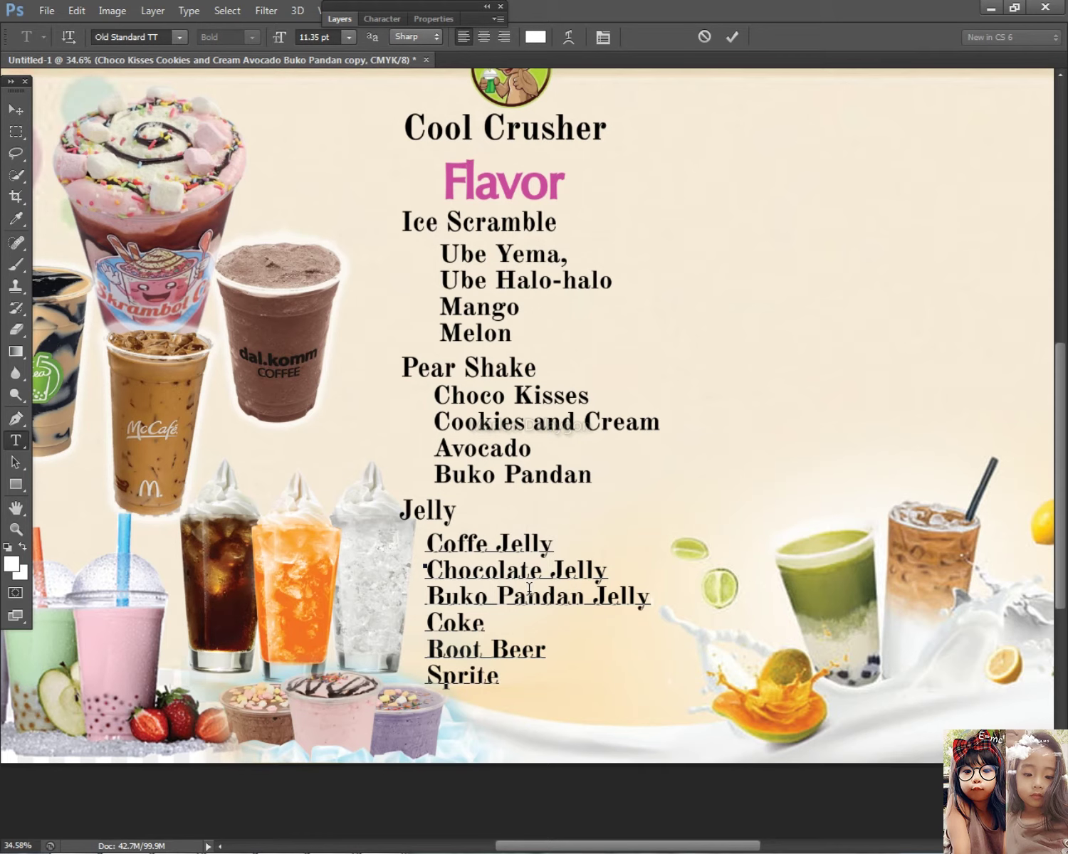
pyautogui.click(16, 109)
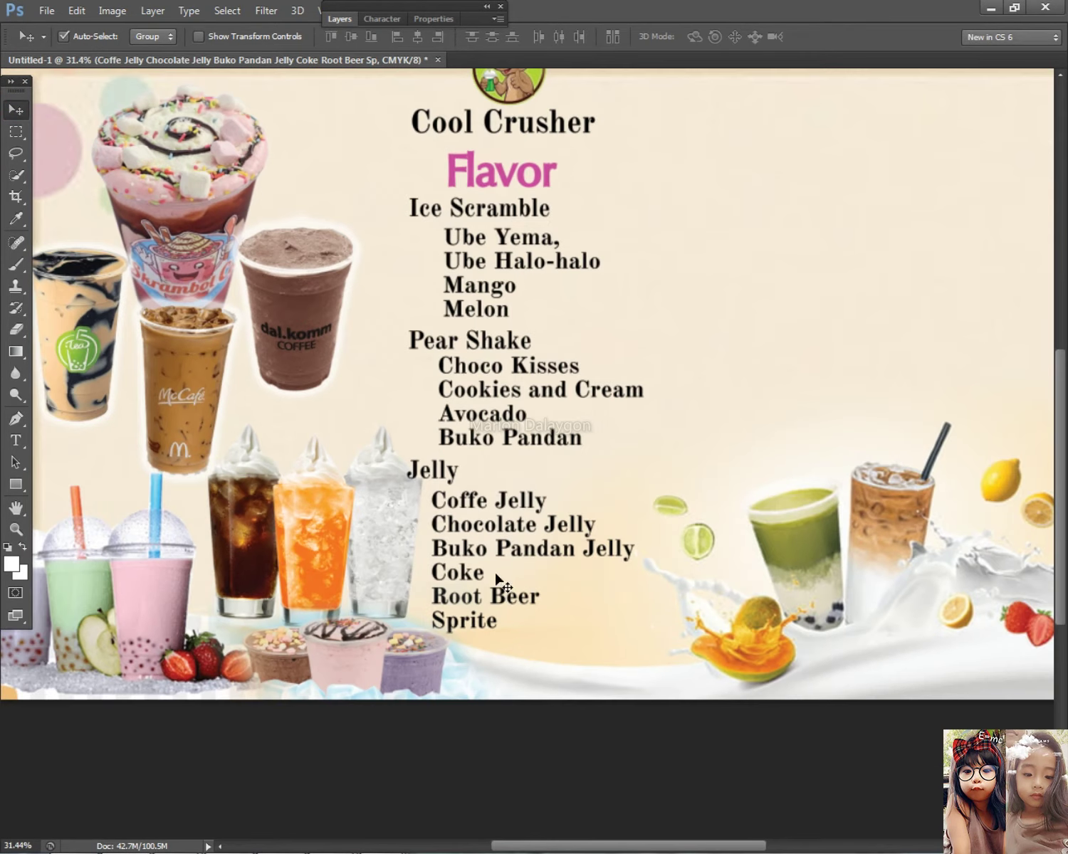
# Nudge the jelly drinks list, the Jelly heading and the Pear Shake flavor list slightly down.
pyautogui.rightClick(496, 575)
pyautogui.click(507, 589)
pyautogui.rightClick(439, 474)
pyautogui.click(451, 484)
pyautogui.hotkey('shift', 'Down')
pyautogui.rightClick(484, 399)
pyautogui.click(503, 410)
pyautogui.hotkey('shift', 'Down')
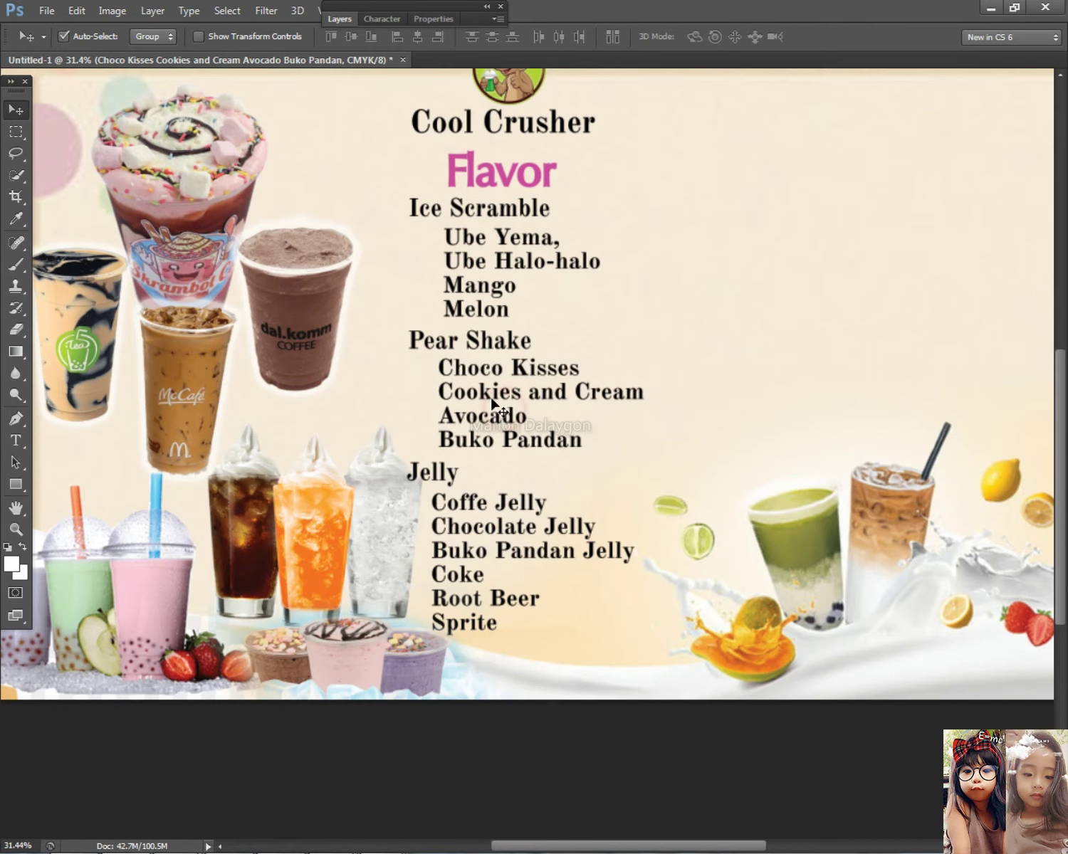
# Shift the Pear Shake heading, the Ice Scramble flavors and the Ice Scramble heading slightly down.
pyautogui.moveTo(490, 344); pyautogui.dragTo(493, 347)
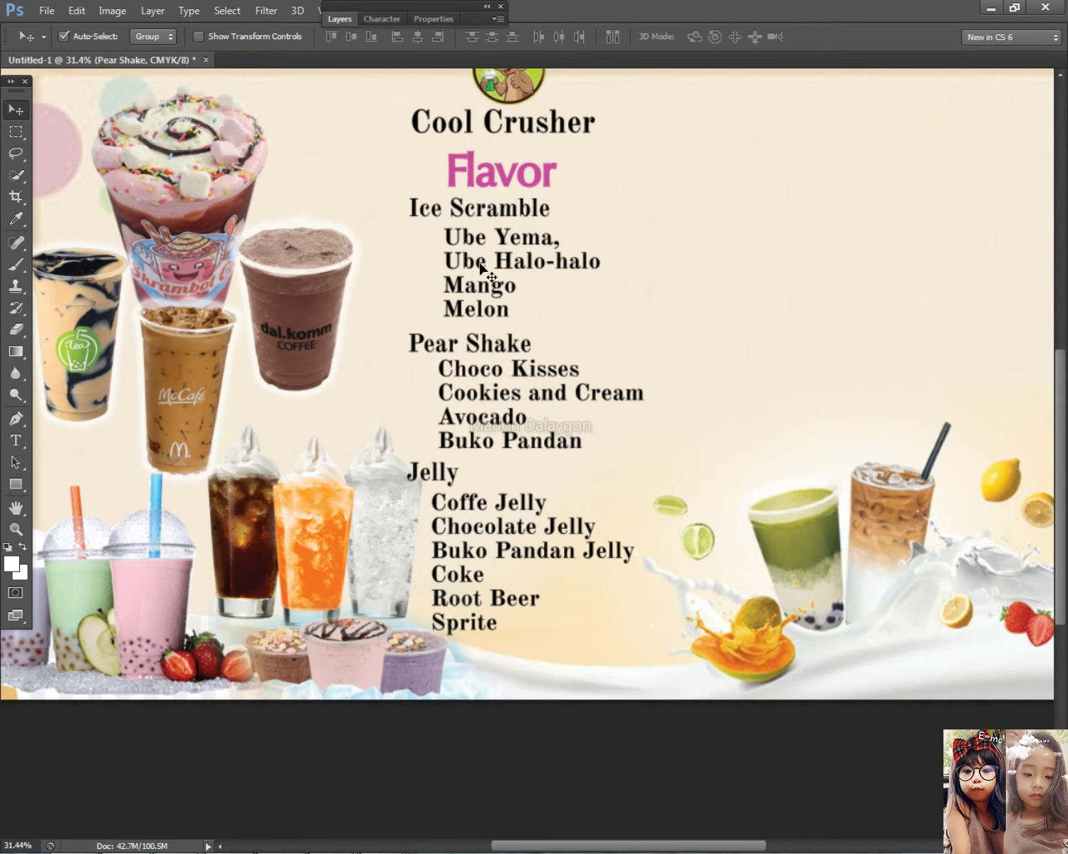
pyautogui.moveTo(480, 268); pyautogui.dragTo(481, 271)
pyautogui.moveTo(506, 222); pyautogui.dragTo(507, 226)
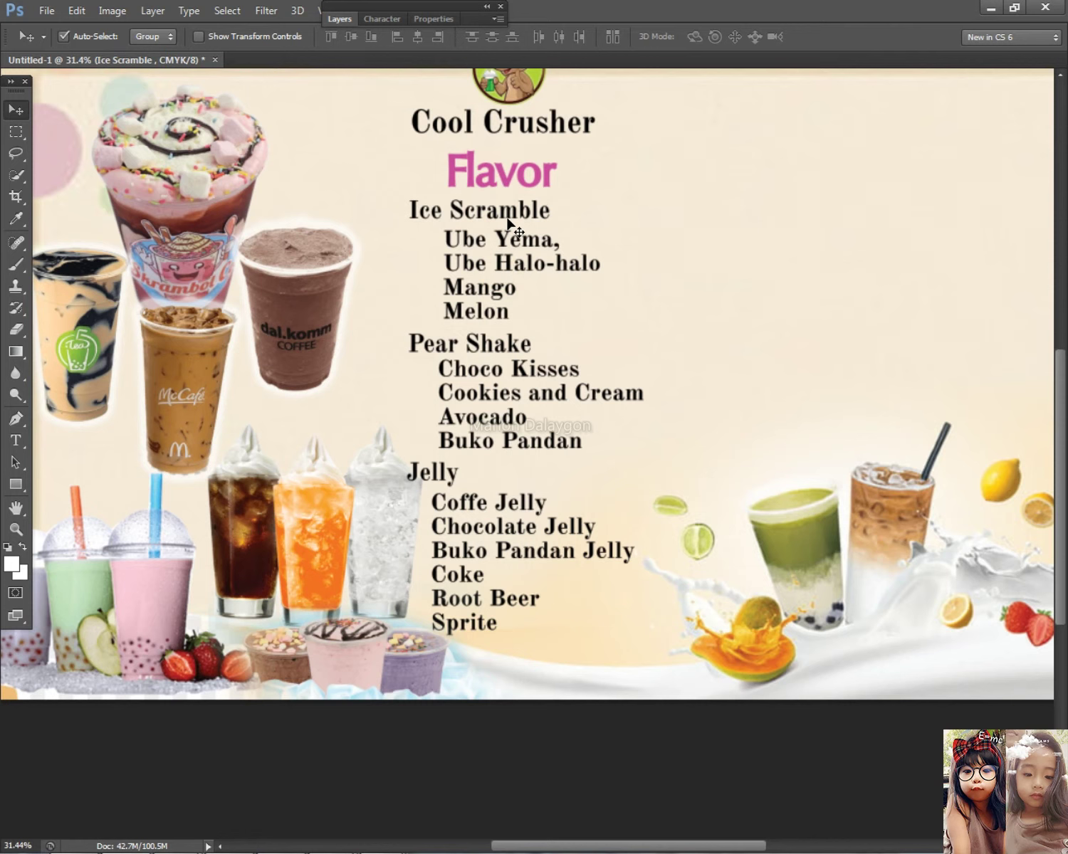
# Select the milk-splash drinks image layer and unlock it.
pyautogui.rightClick(918, 569)
pyautogui.click(870, 555)
pyautogui.click(339, 19)
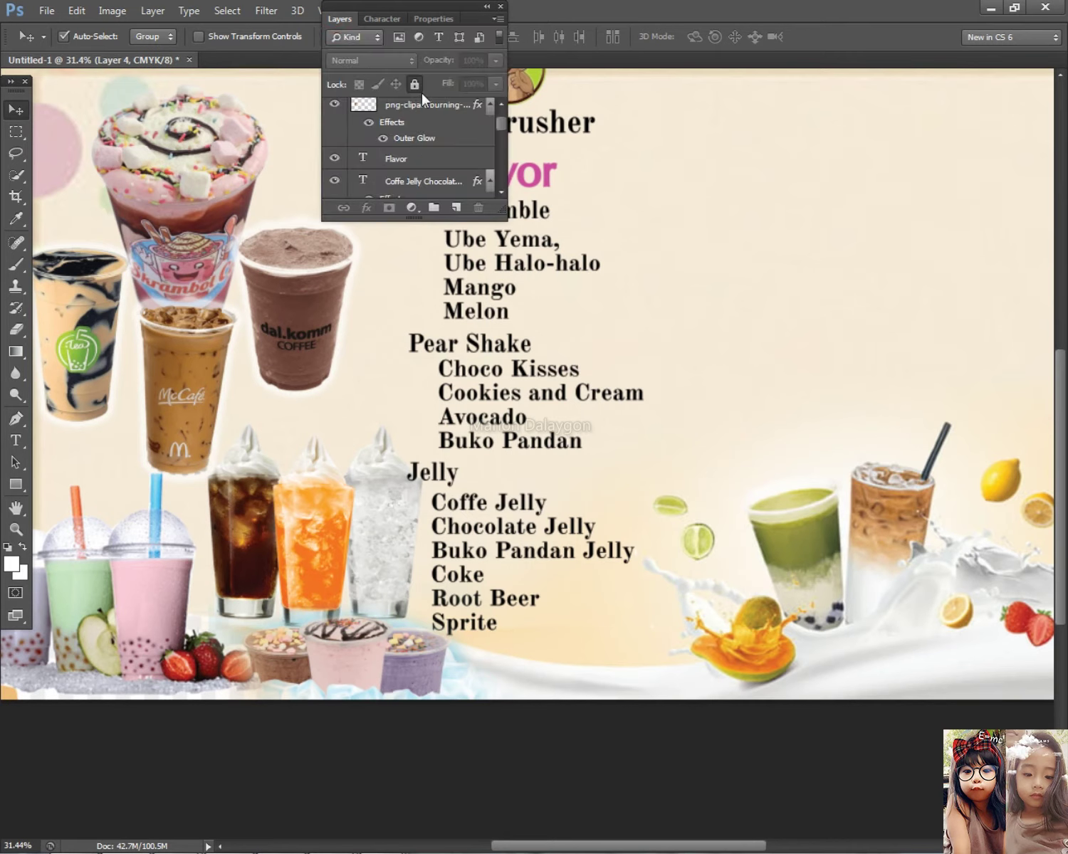
pyautogui.click(345, 17)
# Squash the milk-splash drinks image vertically and lower it against the banner's bottom edge.
pyautogui.scroll(-1, 723, 364)
pyautogui.hotkey('ctrl', 't')
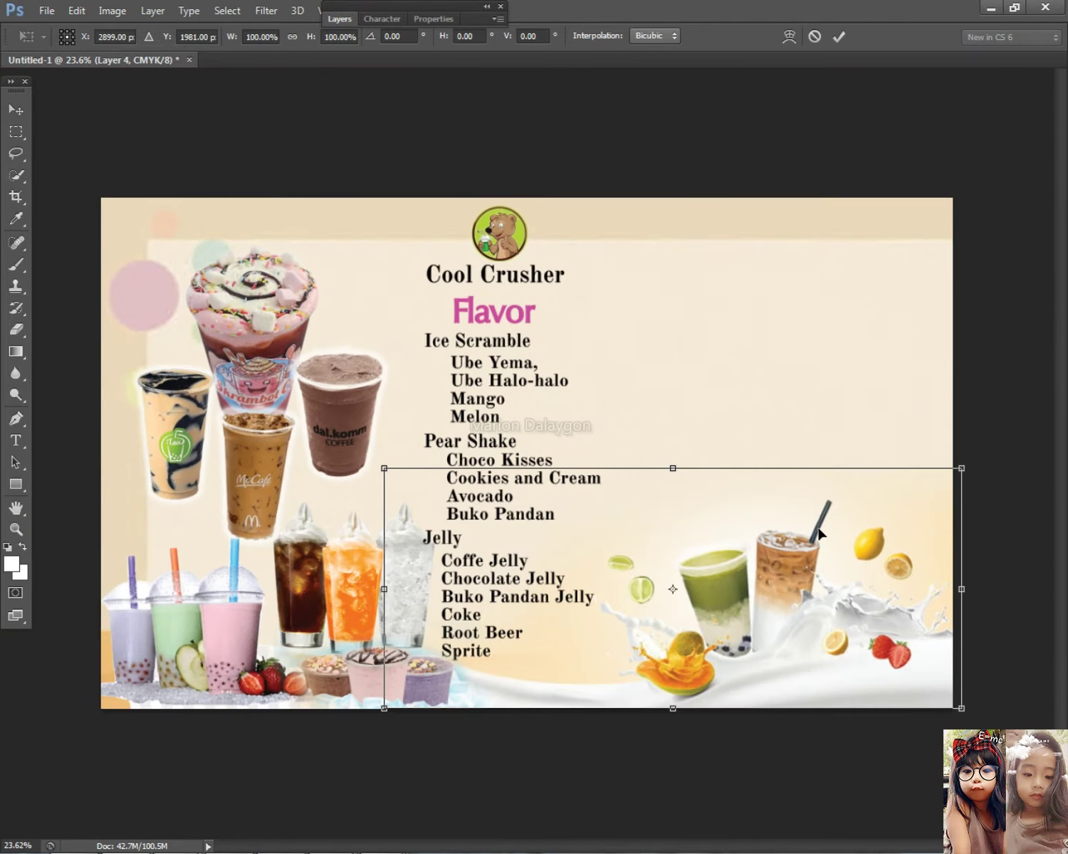
pyautogui.moveTo(692, 461); pyautogui.dragTo(691, 572)
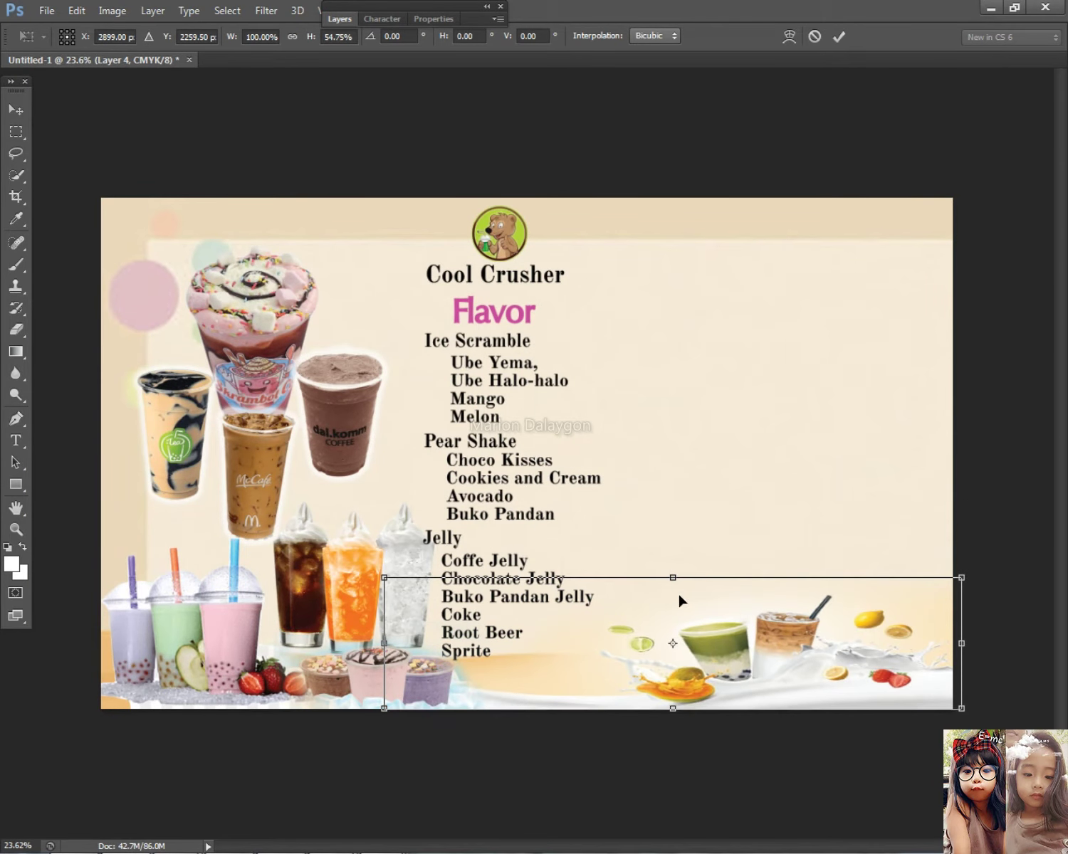
pyautogui.moveTo(788, 662); pyautogui.dragTo(787, 674)
pyautogui.moveTo(679, 588); pyautogui.dragTo(676, 578)
pyautogui.press('Return')
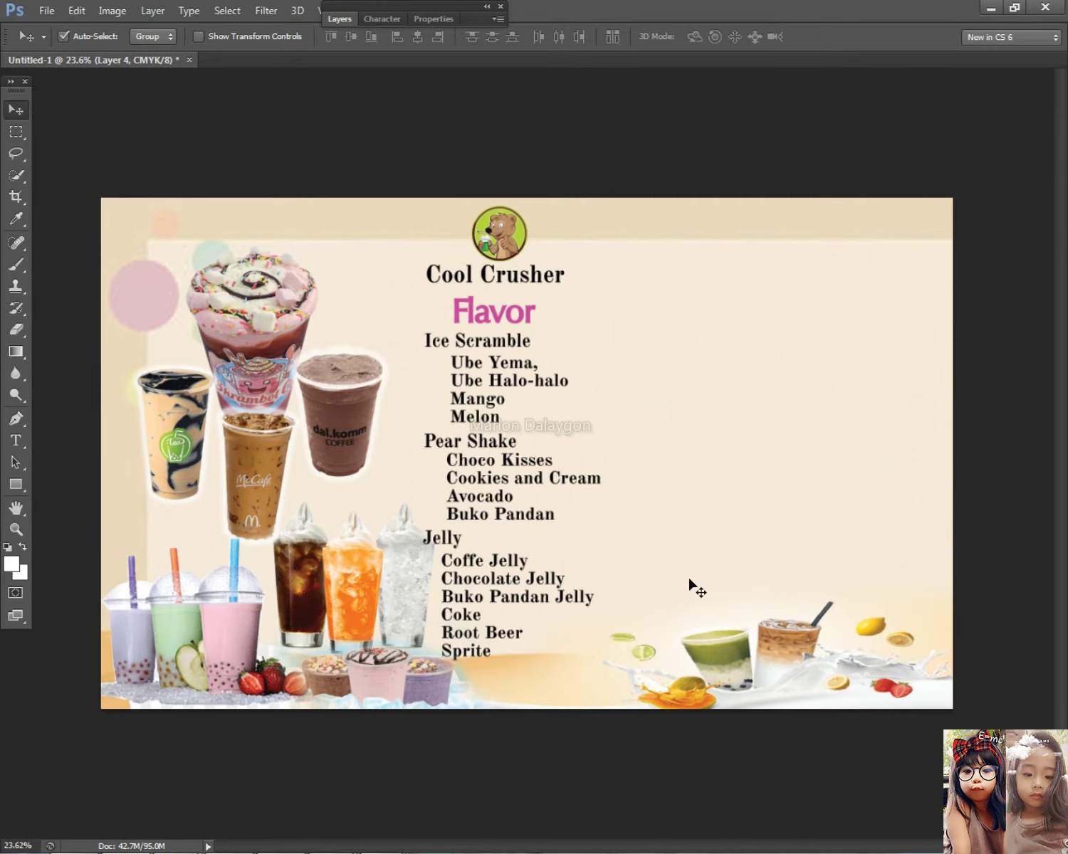
# Narrow the milk-splash drinks image to about 75% width by pulling its left side in past the jelly list.
pyautogui.hotkey('ctrl', 't')
pyautogui.moveTo(385, 652); pyautogui.dragTo(529, 652)
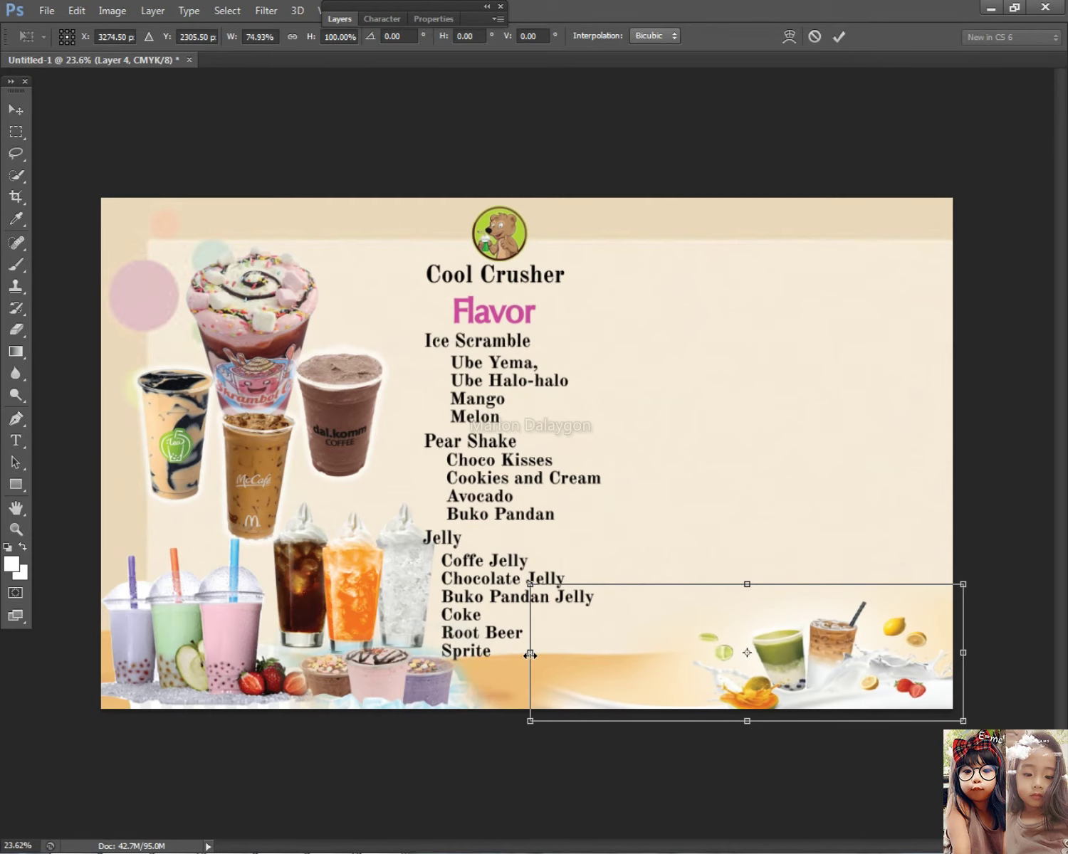
pyautogui.press('Return')
pyautogui.click(520, 594)
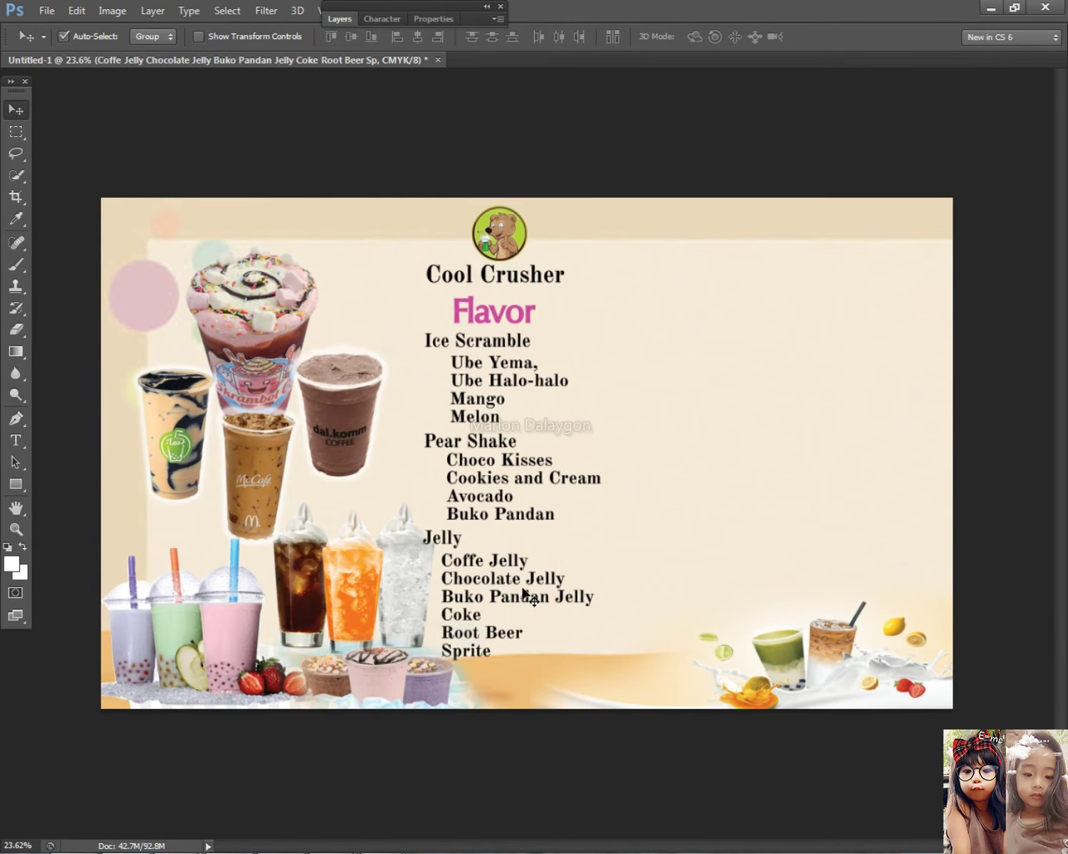
# Shift the chocolate shake cup slightly to the right and the grass-jelly tea cup slightly up and left.
pyautogui.scroll(-2, 544, 558)
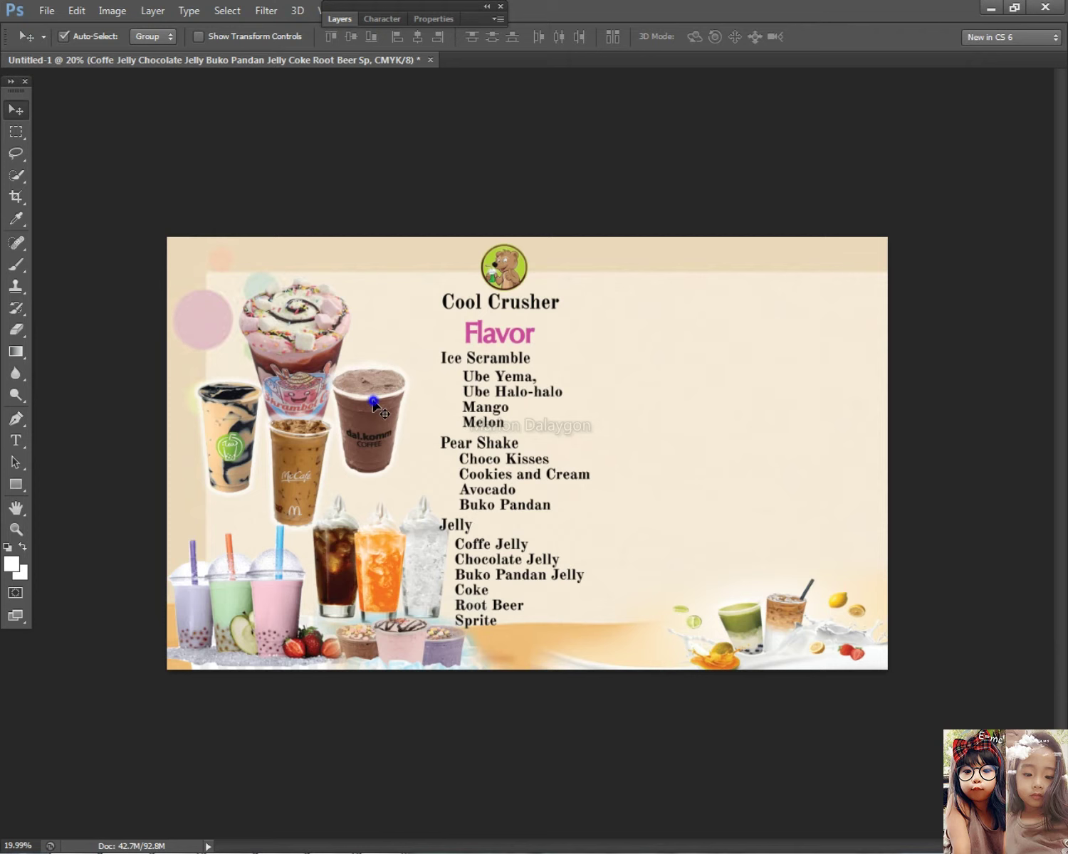
pyautogui.rightClick(374, 403)
pyautogui.click(382, 410)
pyautogui.click(378, 403)
pyautogui.rightClick(253, 419)
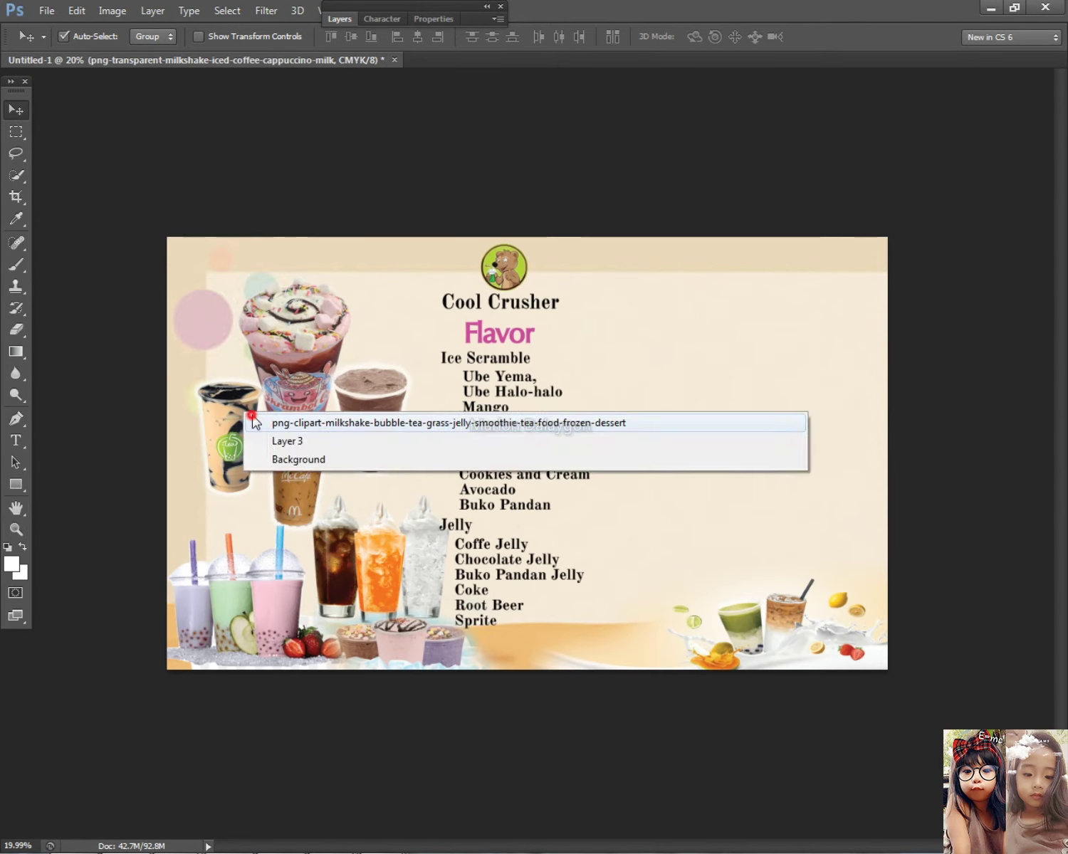
pyautogui.click(254, 422)
pyautogui.moveTo(248, 416); pyautogui.dragTo(238, 412)
# Rotate the McCafé iced coffee cup counterclockwise by about 2.1°.
pyautogui.click(295, 464)
pyautogui.hotkey('ctrl', 't')
pyautogui.moveTo(434, 366); pyautogui.dragTo(434, 356)
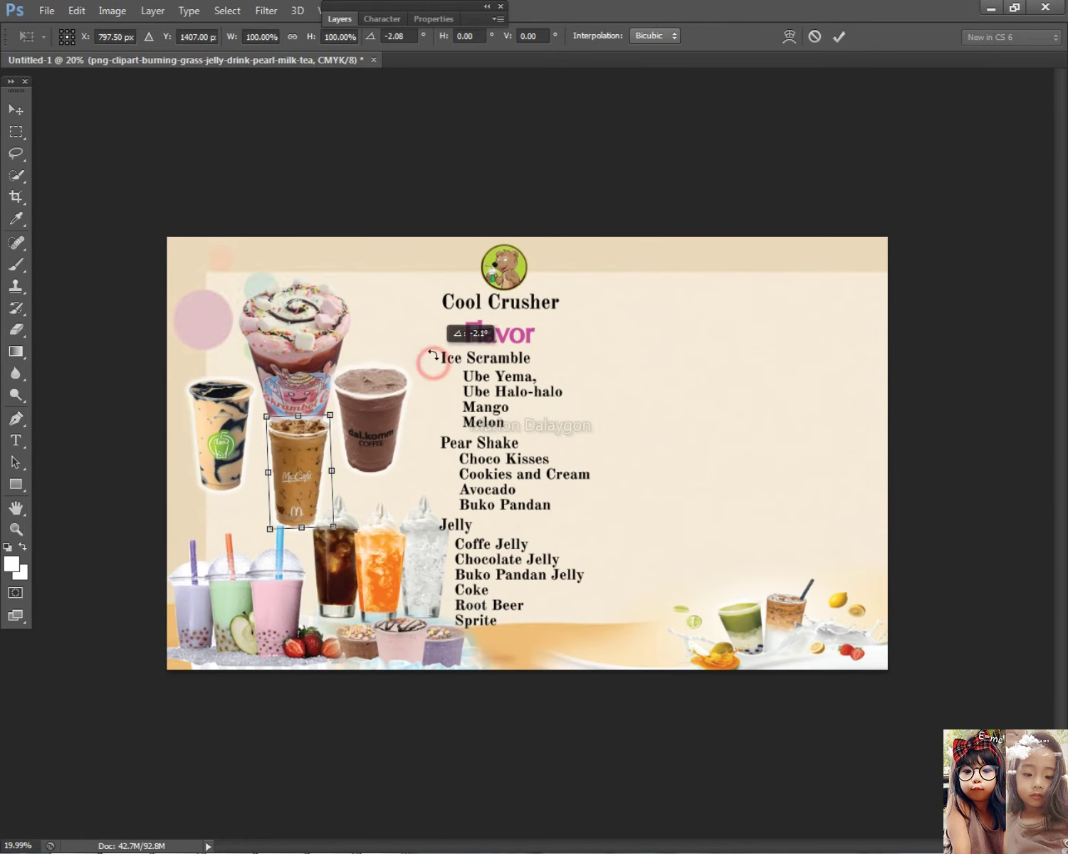
pyautogui.press('Return')
# Remove the McCafé name and M logo from the iced coffee cup with the Clone Stamp tool.
pyautogui.scroll(11, 433, 448)
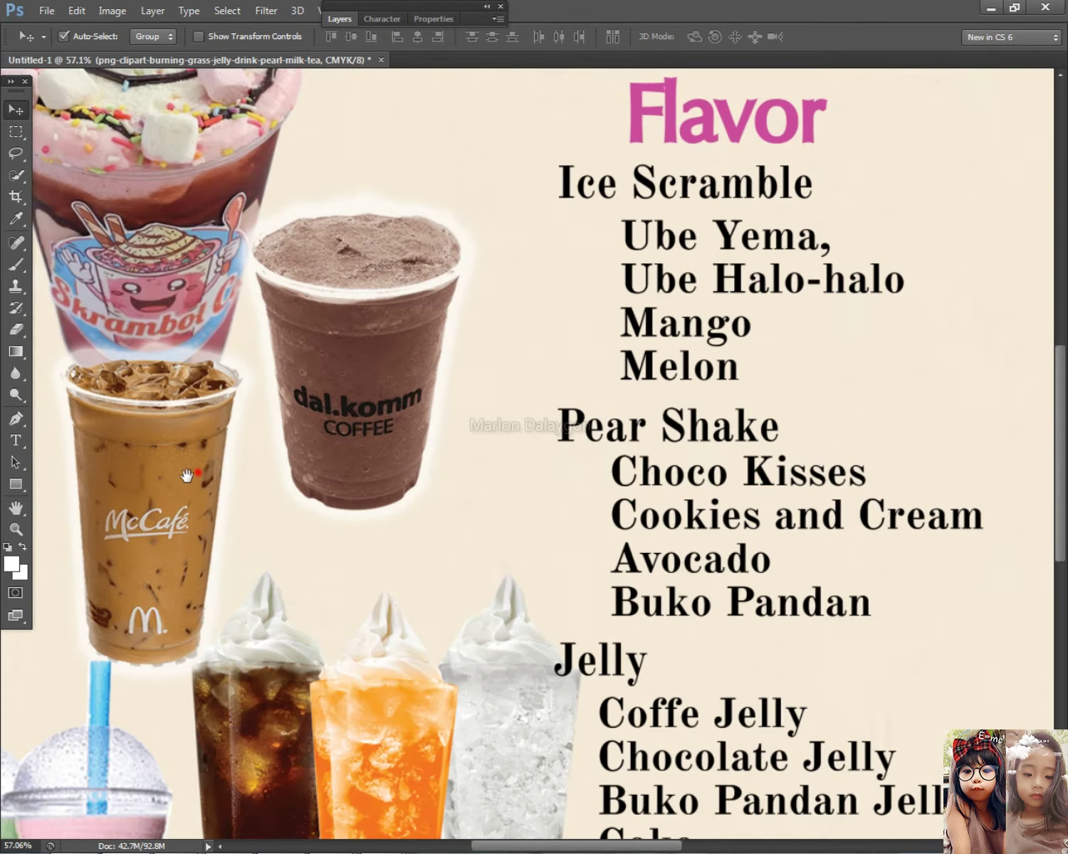
pyautogui.moveTo(187, 475); pyautogui.dragTo(281, 449)
pyautogui.press('s')
pyautogui.scroll(2, 202, 423)
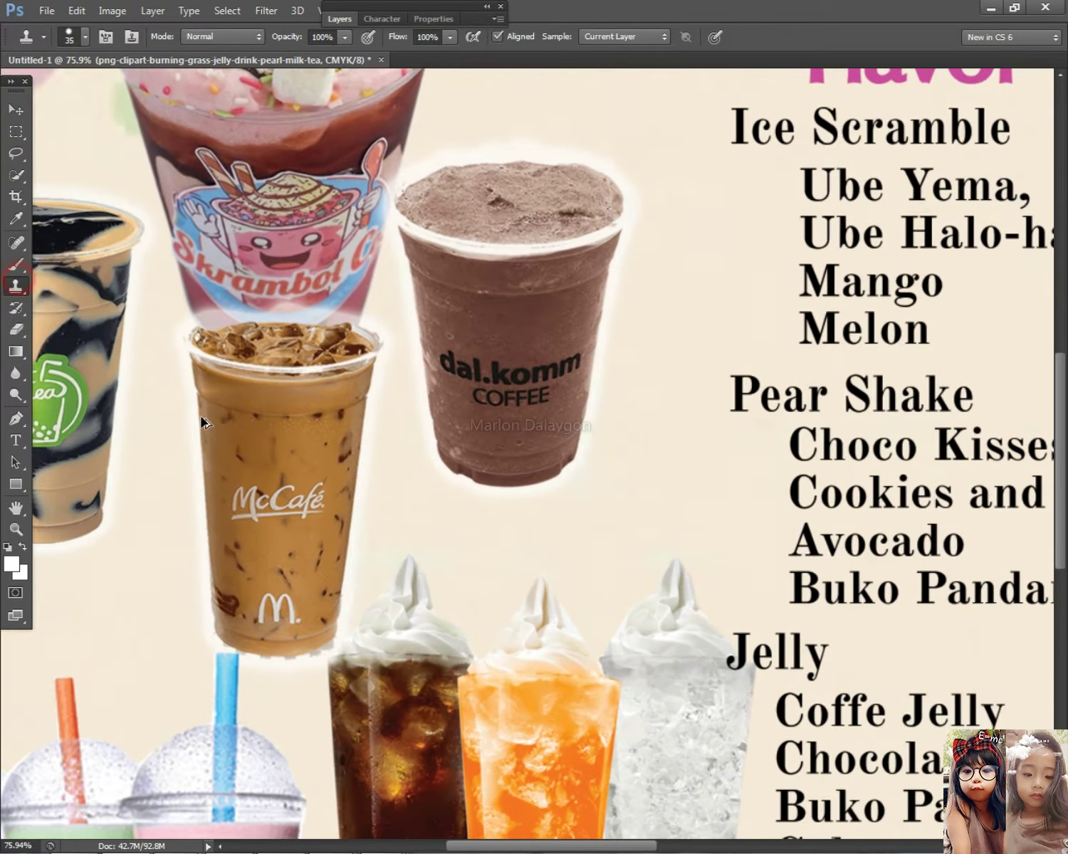
pyautogui.scroll(2, 201, 423)
pyautogui.moveTo(268, 543)
pyautogui.mouseDown()
pyautogui.moveTo(337, 534)
pyautogui.moveTo(274, 548)
pyautogui.moveTo(370, 557)
pyautogui.moveTo(356, 562)
pyautogui.moveTo(415, 534)
pyautogui.moveTo(378, 604)
pyautogui.moveTo(381, 575)
pyautogui.moveTo(403, 571)
pyautogui.moveTo(346, 586)
pyautogui.moveTo(374, 541)
pyautogui.moveTo(356, 541)
pyautogui.moveTo(329, 591)
pyautogui.moveTo(274, 579)
pyautogui.moveTo(335, 579)
pyautogui.moveTo(262, 559)
pyautogui.moveTo(261, 577)
pyautogui.moveTo(259, 557)
pyautogui.moveTo(260, 593)
pyautogui.moveTo(328, 549)
pyautogui.moveTo(313, 628)
pyautogui.mouseUp()
pyautogui.moveTo(309, 723)
pyautogui.mouseDown()
pyautogui.moveTo(312, 771)
pyautogui.moveTo(352, 761)
pyautogui.moveTo(321, 735)
pyautogui.mouseUp()
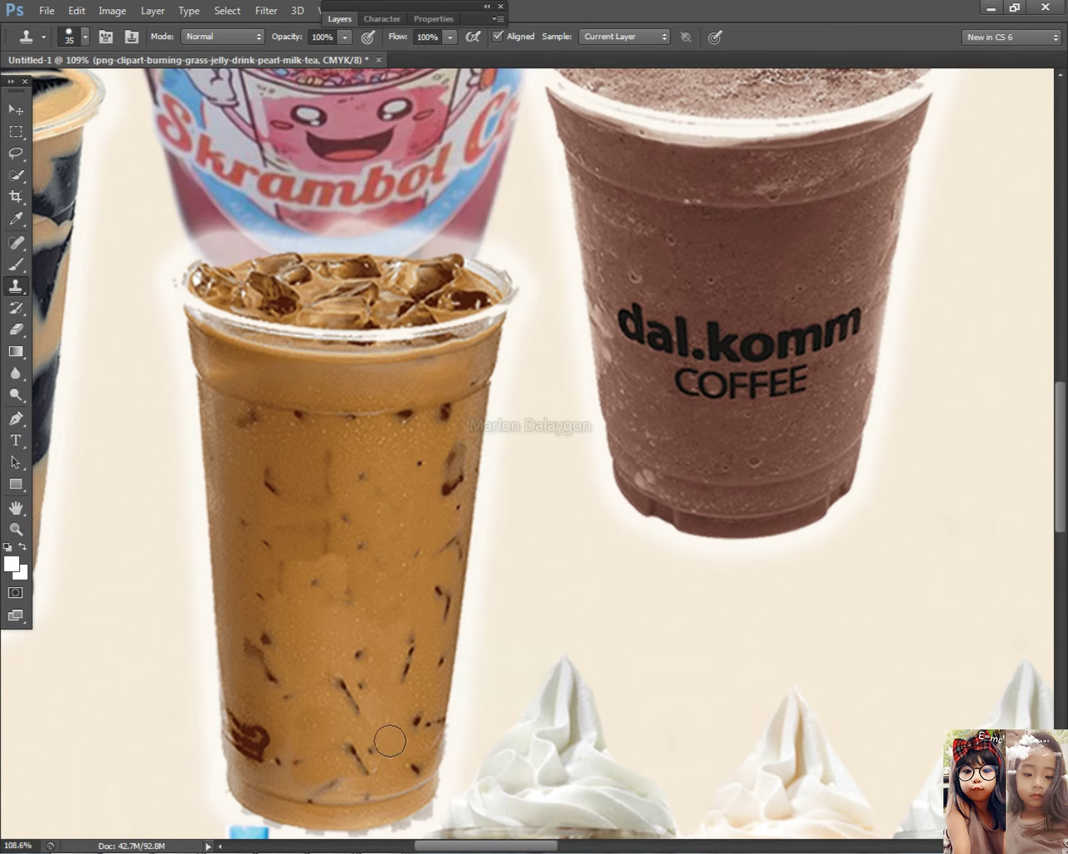
# Select the chocolate shake cup layer and remove its dal.komm COFFEE lettering with the Clone Stamp tool.
pyautogui.scroll(-4, 390, 741)
pyautogui.scroll(4, 535, 527)
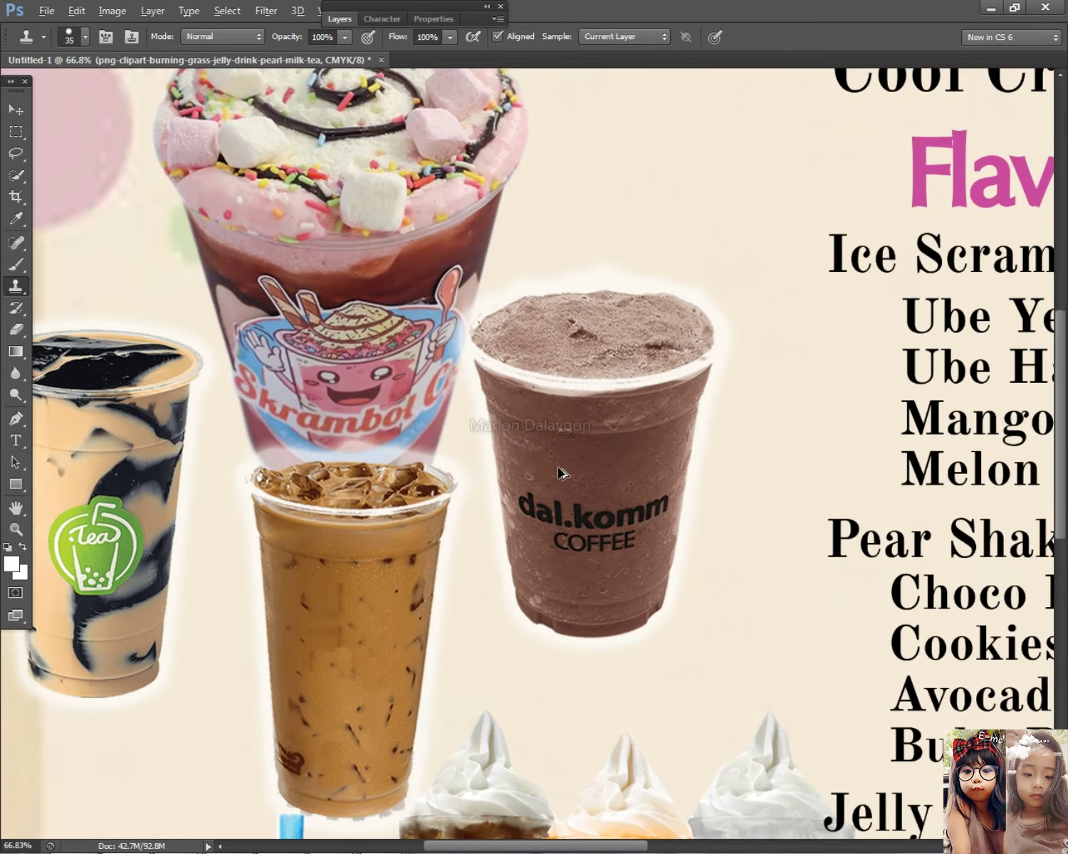
pyautogui.click(14, 110)
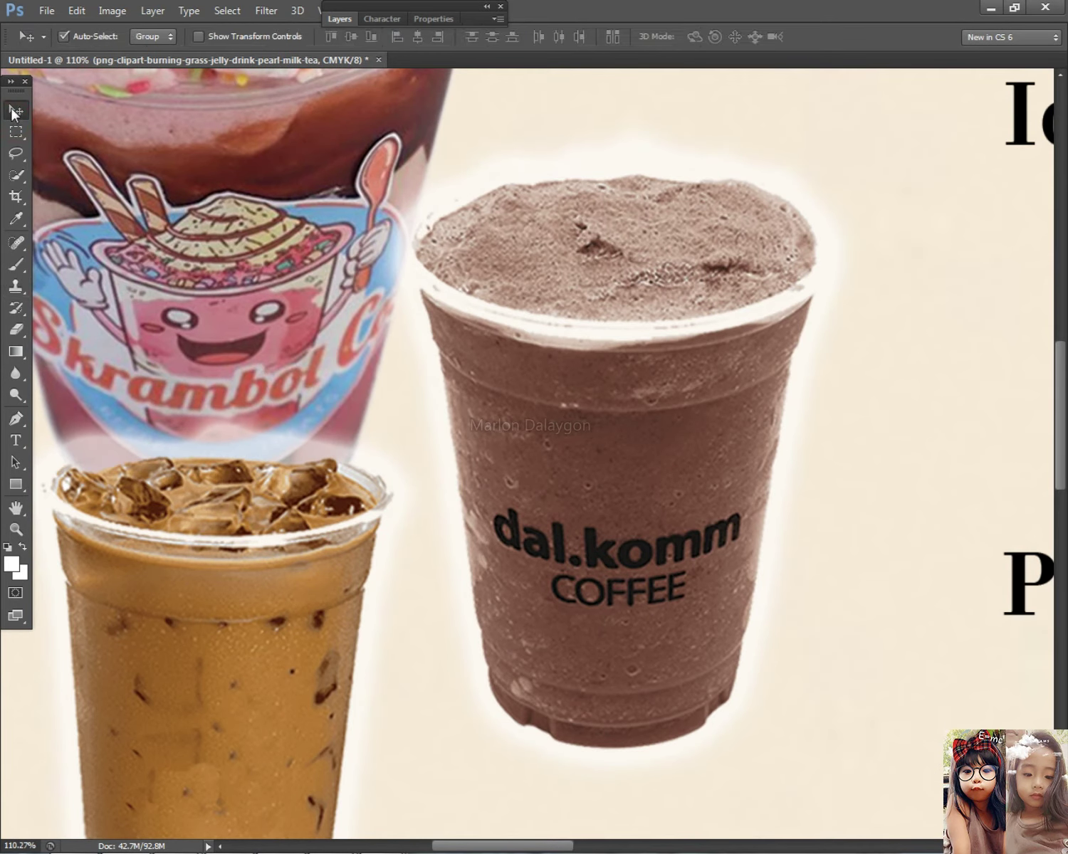
pyautogui.rightClick(199, 229)
pyautogui.rightClick(546, 400)
pyautogui.click(574, 405)
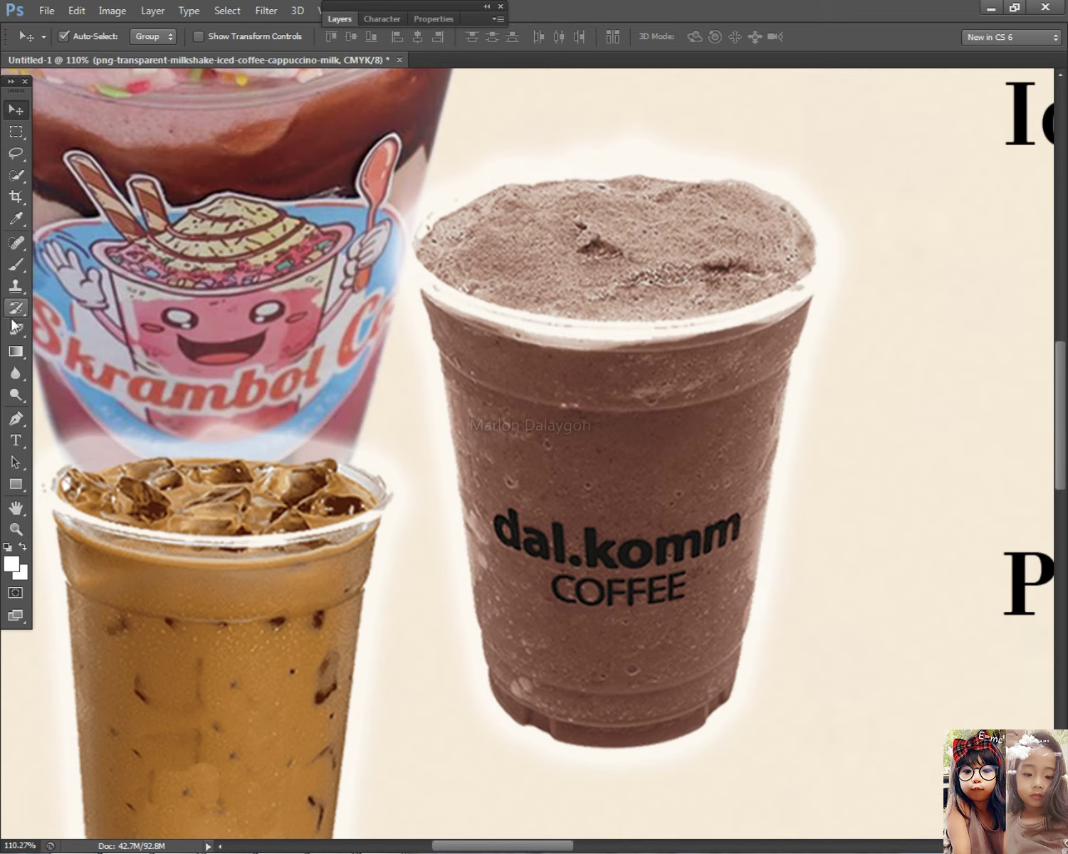
pyautogui.click(27, 326)
pyautogui.click(16, 286)
pyautogui.scroll(2, 510, 477)
pyautogui.moveTo(519, 525)
pyautogui.mouseDown()
pyautogui.moveTo(533, 554)
pyautogui.moveTo(528, 521)
pyautogui.moveTo(531, 552)
pyautogui.moveTo(616, 558)
pyautogui.moveTo(610, 544)
pyautogui.moveTo(629, 536)
pyautogui.moveTo(667, 565)
pyautogui.moveTo(691, 563)
pyautogui.moveTo(651, 578)
pyautogui.moveTo(724, 548)
pyautogui.moveTo(751, 556)
pyautogui.moveTo(814, 533)
pyautogui.moveTo(814, 548)
pyautogui.moveTo(820, 514)
pyautogui.mouseUp()
pyautogui.keyDown('alt'); pyautogui.click(770, 490); pyautogui.keyUp('alt')
pyautogui.moveTo(741, 616)
pyautogui.mouseDown()
pyautogui.moveTo(758, 580)
pyautogui.moveTo(689, 654)
pyautogui.moveTo(656, 644)
pyautogui.moveTo(643, 603)
pyautogui.moveTo(601, 624)
pyautogui.moveTo(605, 598)
pyautogui.moveTo(403, 605)
pyautogui.mouseUp()
pyautogui.moveTo(259, 644); pyautogui.dragTo(706, 568)
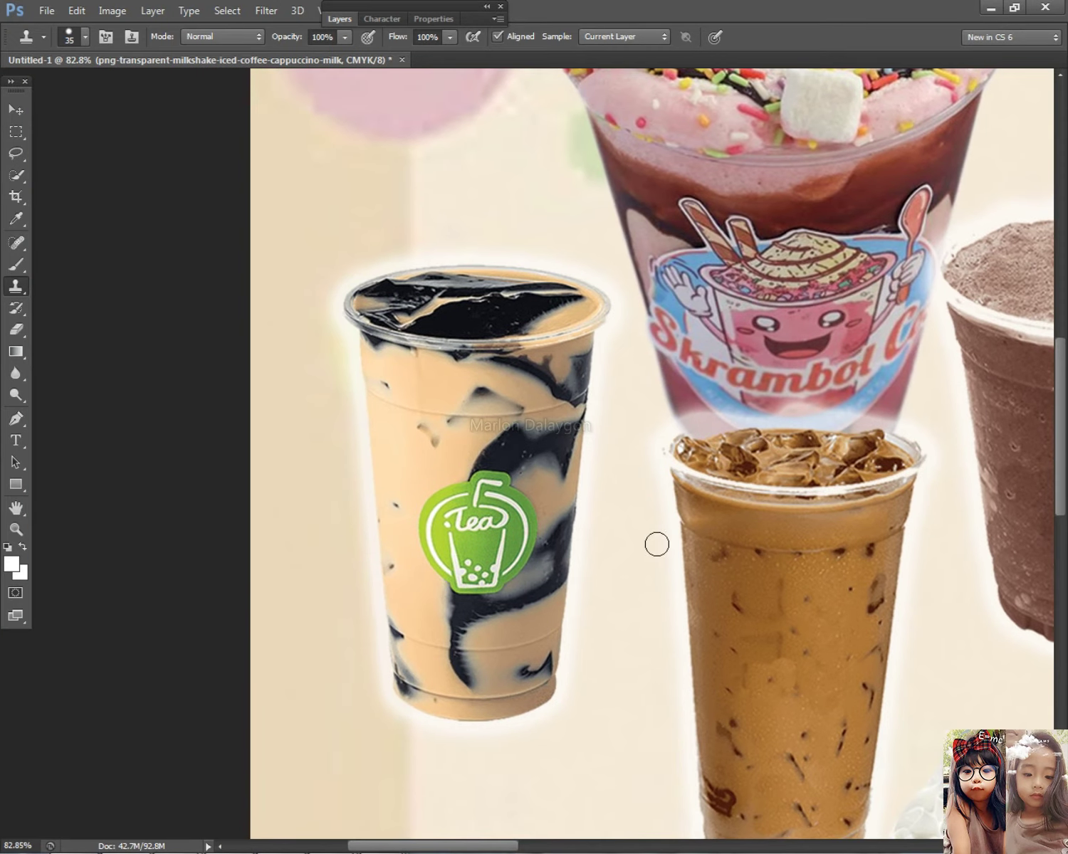
# Move the chocolate shake cup slightly down beside the iced coffee cup.
pyautogui.scroll(1, 656, 544)
pyautogui.scroll(-1, 377, 413)
pyautogui.scroll(-3, 378, 409)
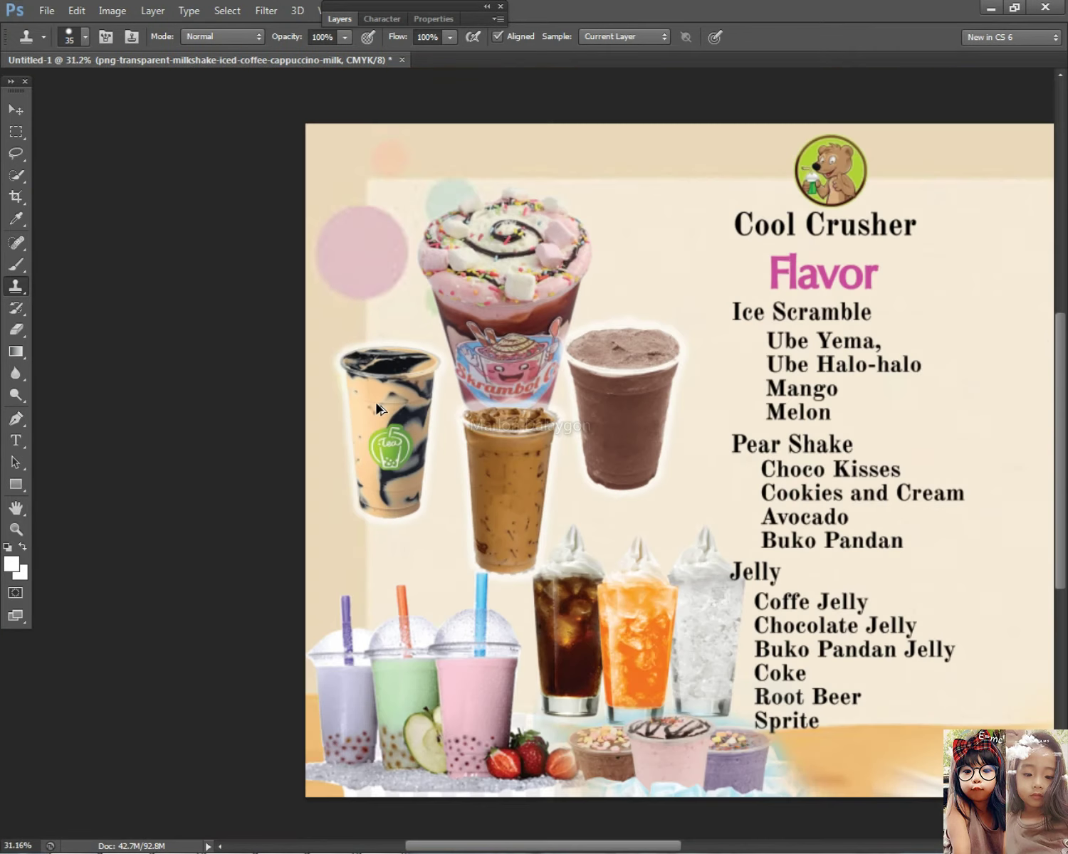
pyautogui.scroll(-1, 379, 409)
pyautogui.click(16, 109)
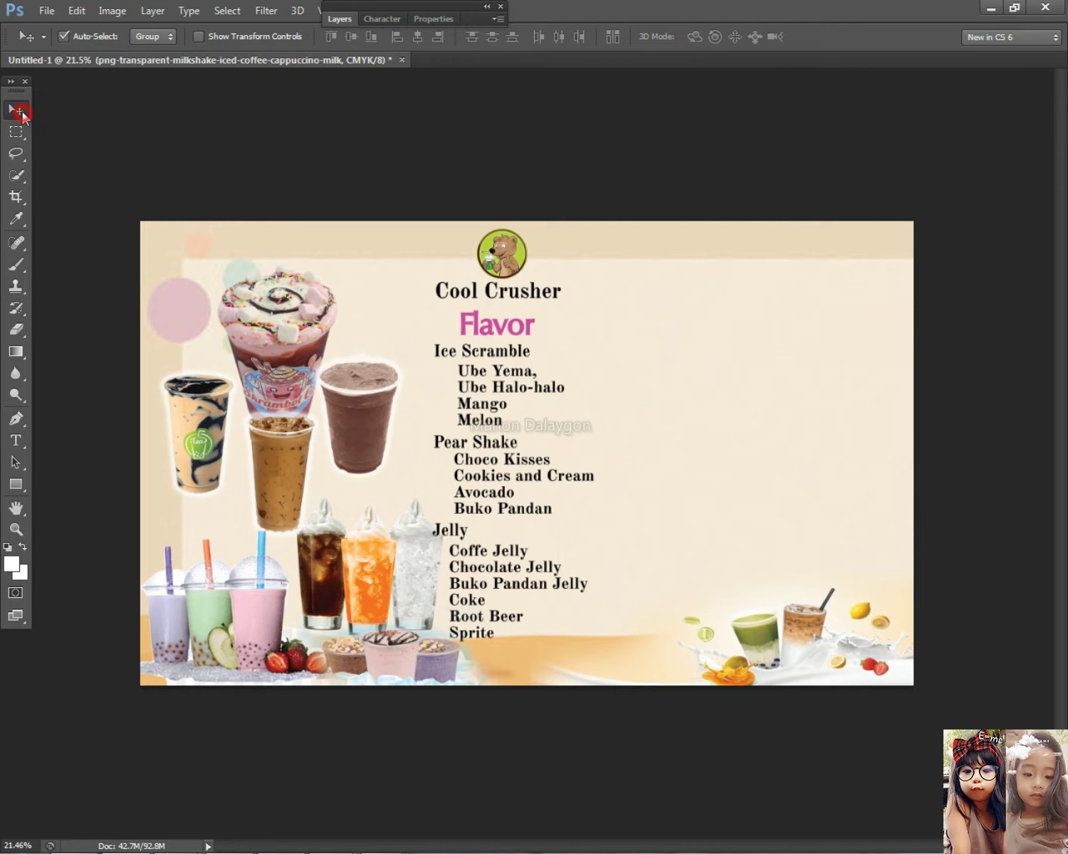
pyautogui.rightClick(378, 390)
pyautogui.click(383, 400)
pyautogui.moveTo(343, 391); pyautogui.dragTo(344, 395)
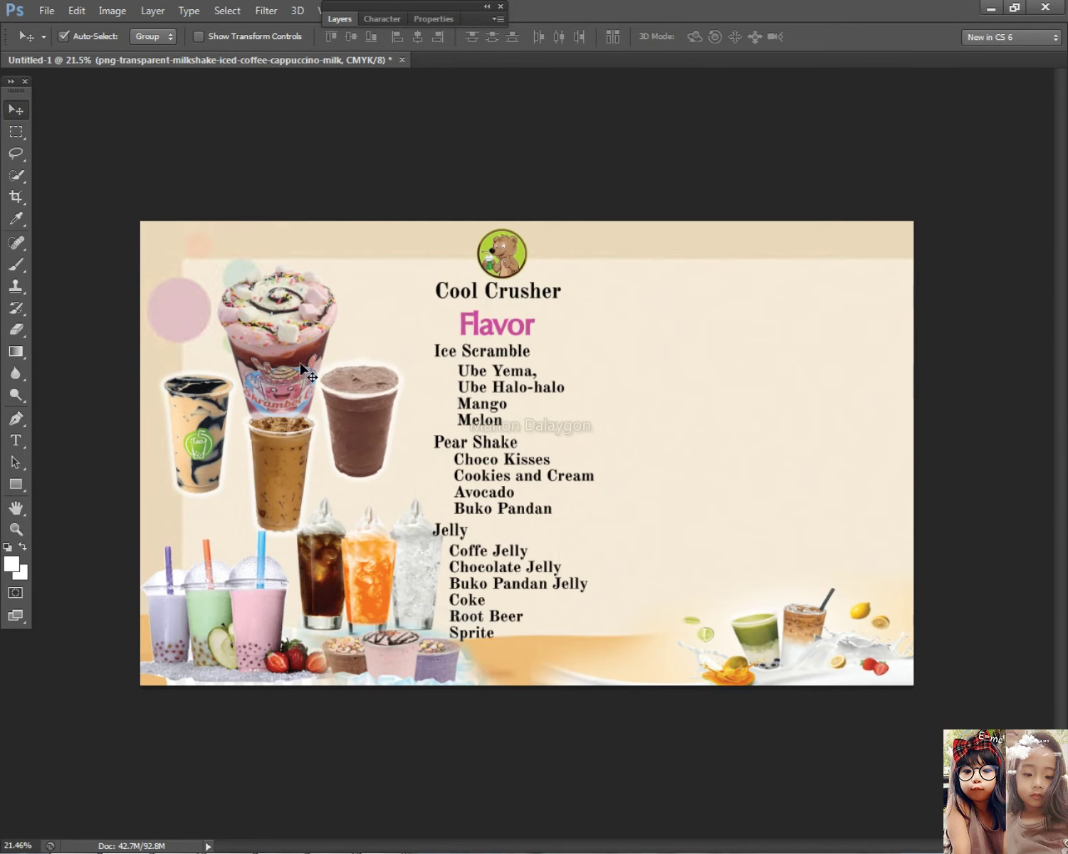
# Select the pink marshmallow-topped Skrambol cup and enlarge it slightly.
pyautogui.scroll(-3, 258, 394)
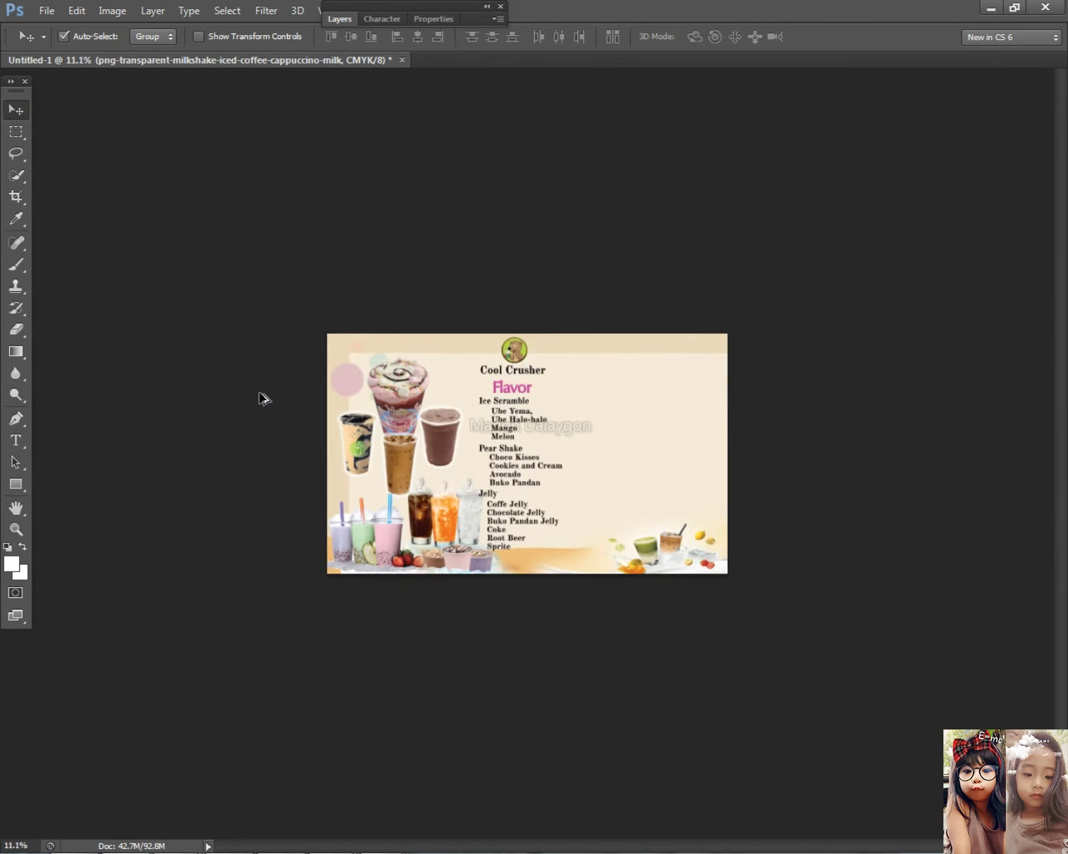
pyautogui.scroll(2, 262, 396)
pyautogui.rightClick(337, 379)
pyautogui.click(380, 390)
pyautogui.hotkey('ctrl', 't')
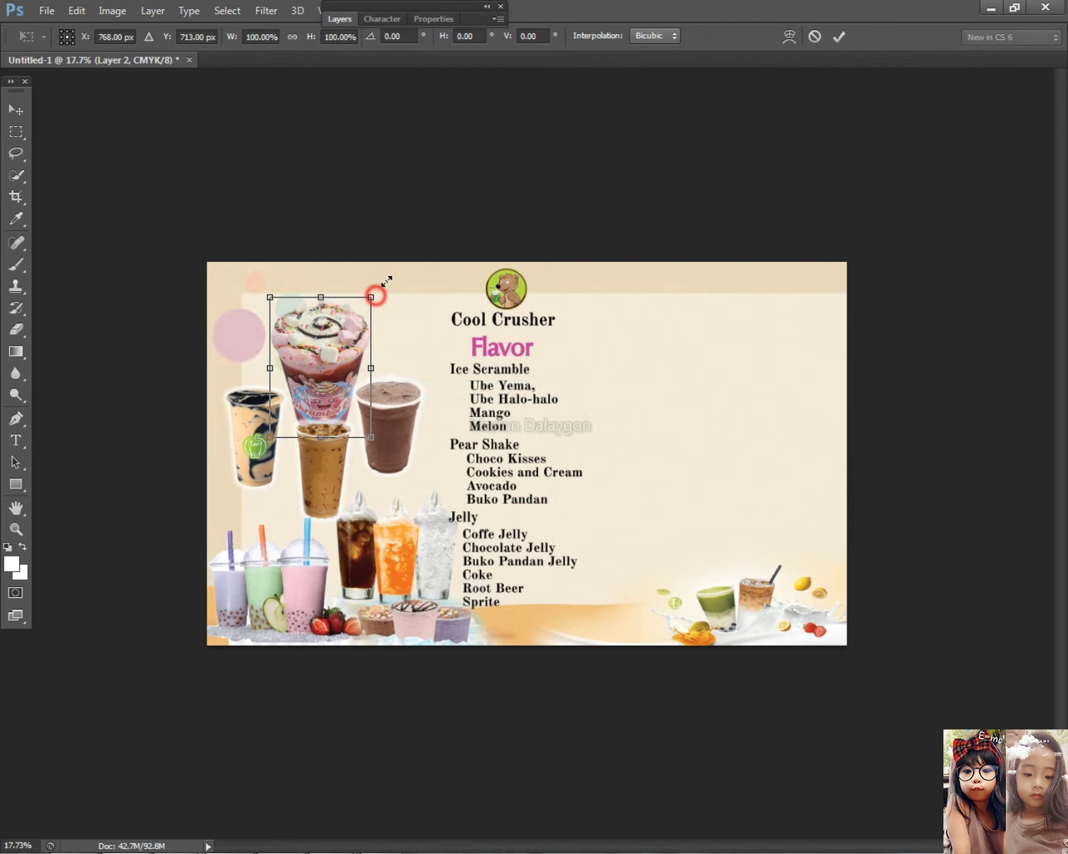
pyautogui.moveTo(374, 294); pyautogui.dragTo(382, 282)
pyautogui.press('Return')
# Nudge the chocolate shake cup slightly upward and to the right, and enlarge it a little.
pyautogui.moveTo(394, 426); pyautogui.dragTo(393, 419)
pyautogui.press('Right')
pyautogui.press('Right')
pyautogui.press('Right')
pyautogui.rightClick(391, 441)
pyautogui.click(406, 453)
pyautogui.hotkey('ctrl', 't')
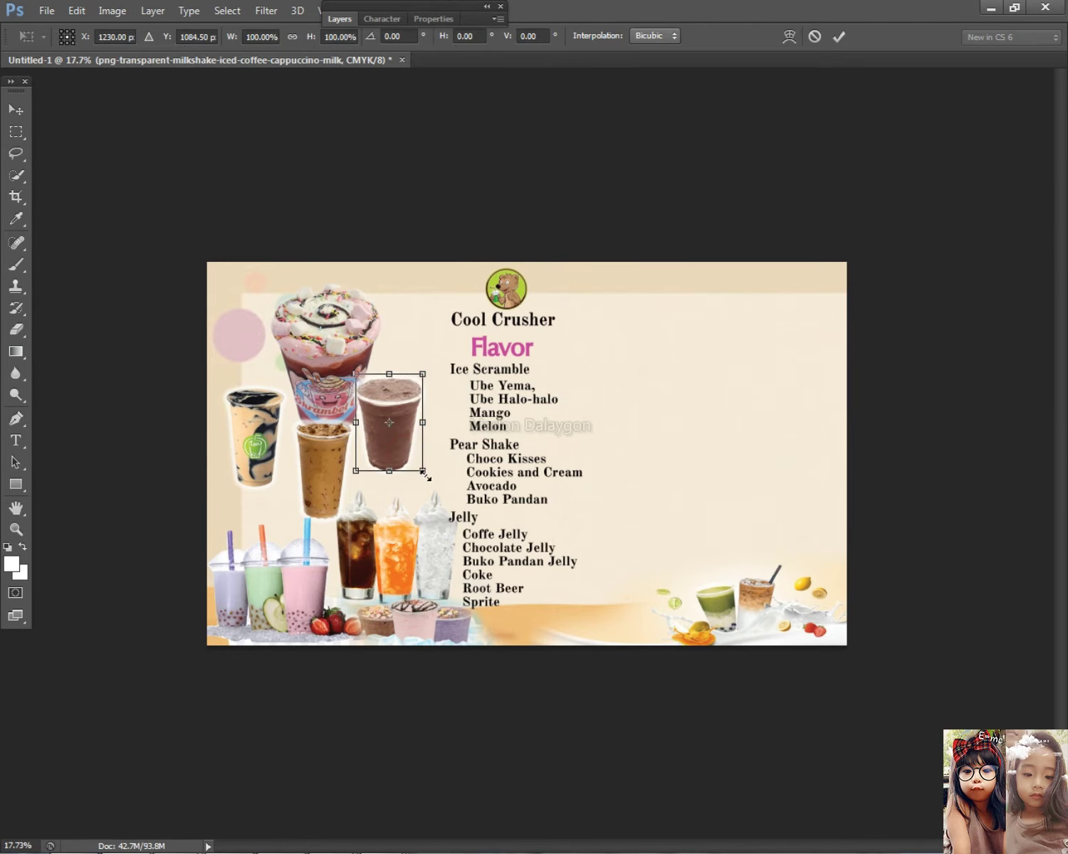
pyautogui.moveTo(425, 471); pyautogui.dragTo(432, 486)
pyautogui.moveTo(407, 431); pyautogui.dragTo(402, 430)
pyautogui.press('Return')
# Enlarge the iced coffee cup slightly toward the bubble tea cups.
pyautogui.rightClick(341, 450)
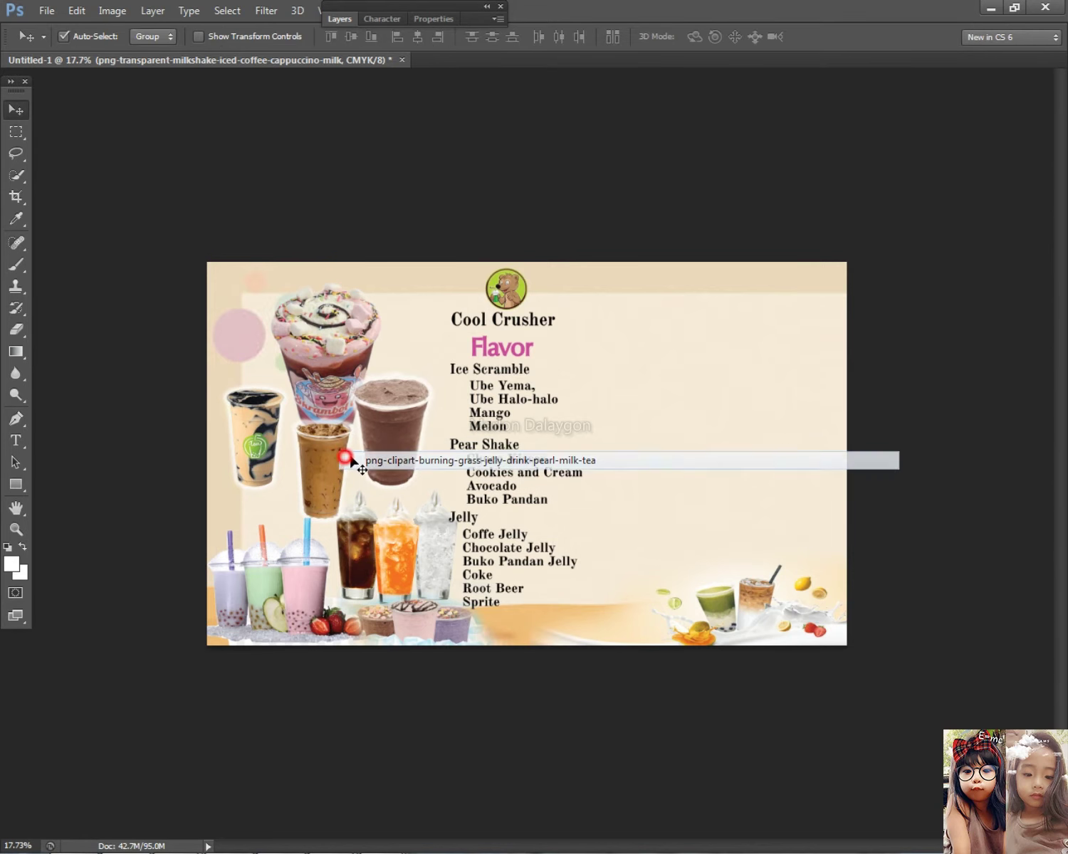
pyautogui.click(370, 463)
pyautogui.hotkey('ctrl', 't')
pyautogui.moveTo(294, 520); pyautogui.dragTo(288, 530)
pyautogui.press('Return')
# Enlarge the grass-jelly tea cup slightly to match the other cups.
pyautogui.rightClick(245, 425)
pyautogui.click(263, 439)
pyautogui.hotkey('ctrl', 't')
pyautogui.moveTo(397, 374); pyautogui.dragTo(410, 370)
pyautogui.moveTo(219, 491); pyautogui.dragTo(213, 501)
pyautogui.moveTo(415, 395); pyautogui.dragTo(324, 410)
pyautogui.press('Return')
# Lower the pink Skrambol cup behind the three smaller cups and enlarge it slightly.
pyautogui.rightClick(339, 363)
pyautogui.click(382, 372)
pyautogui.moveTo(322, 427); pyautogui.dragTo(324, 426)
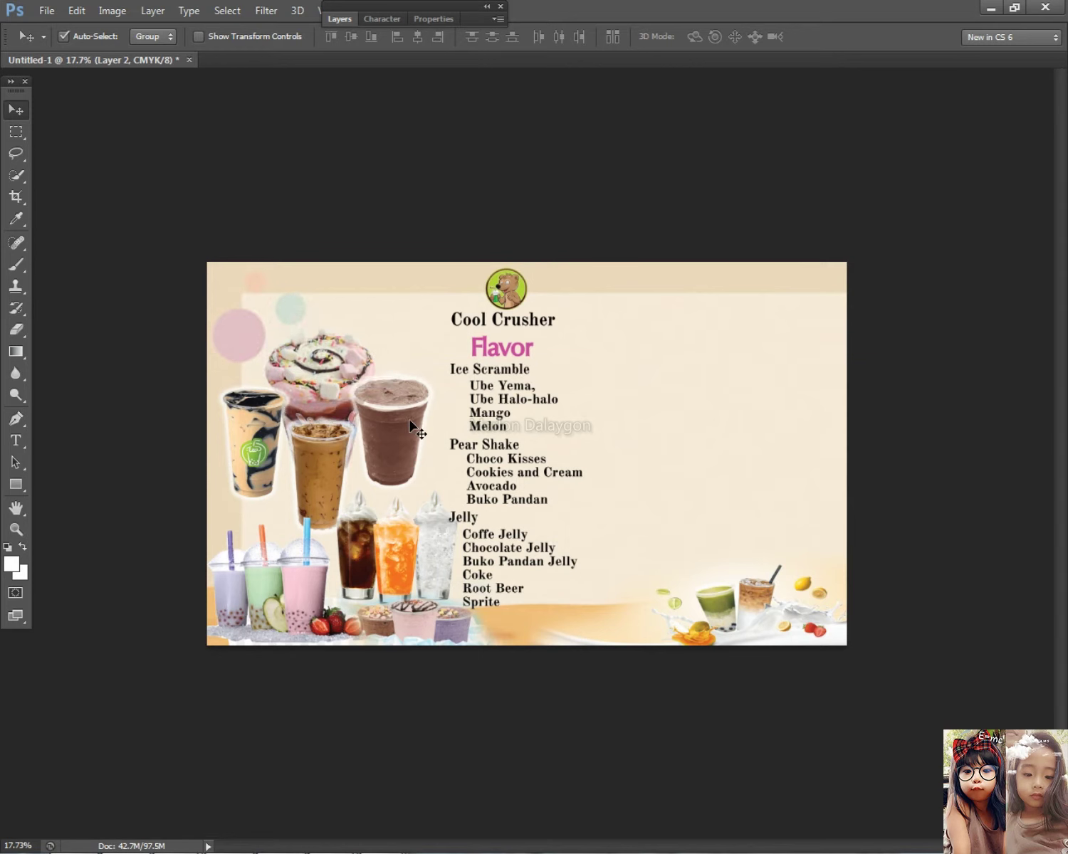
pyautogui.hotkey('ctrl', 't')
pyautogui.moveTo(382, 322); pyautogui.dragTo(371, 363)
pyautogui.press('Return')
# Nudge the chocolate shake, grass-jelly tea and iced coffee cups to balance them around the Skrambol cup.
pyautogui.click(388, 433)
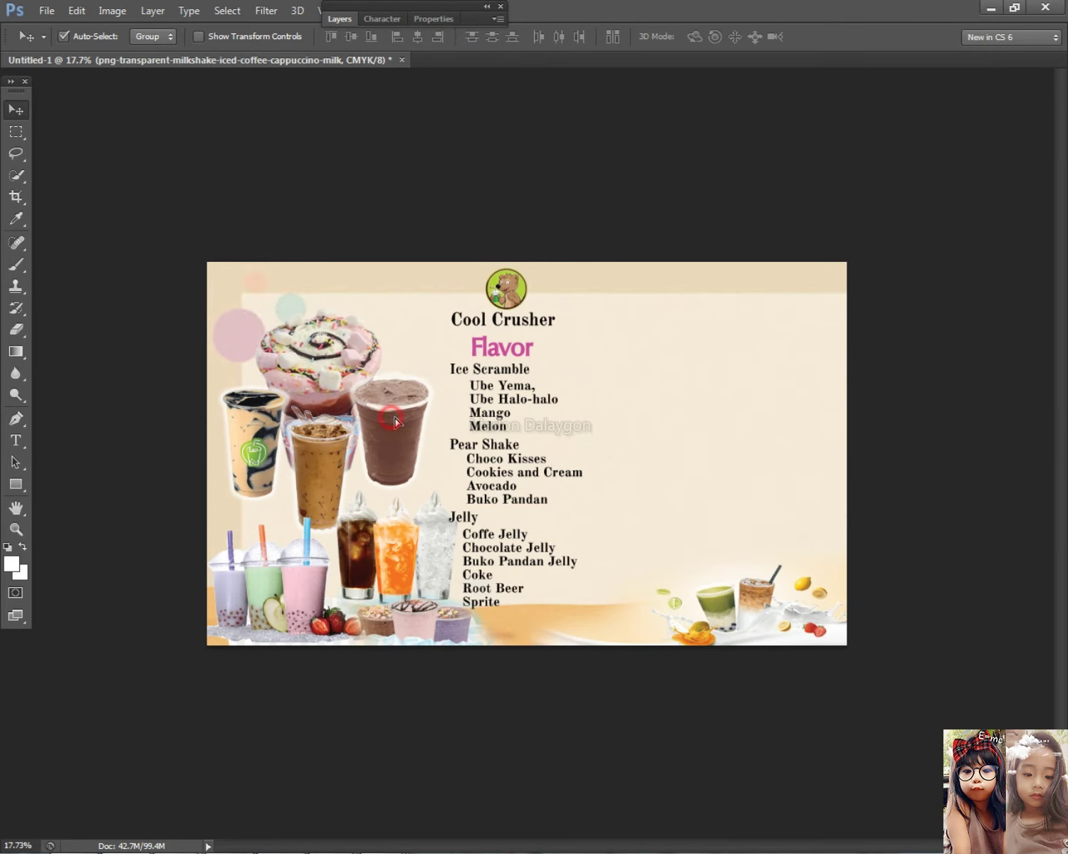
pyautogui.moveTo(263, 418); pyautogui.dragTo(262, 412)
pyautogui.click(306, 456)
pyautogui.rightClick(307, 456)
pyautogui.click(317, 469)
# Select the bubble tea cups image and transform it slightly toward the right.
pyautogui.rightClick(317, 562)
pyautogui.click(329, 573)
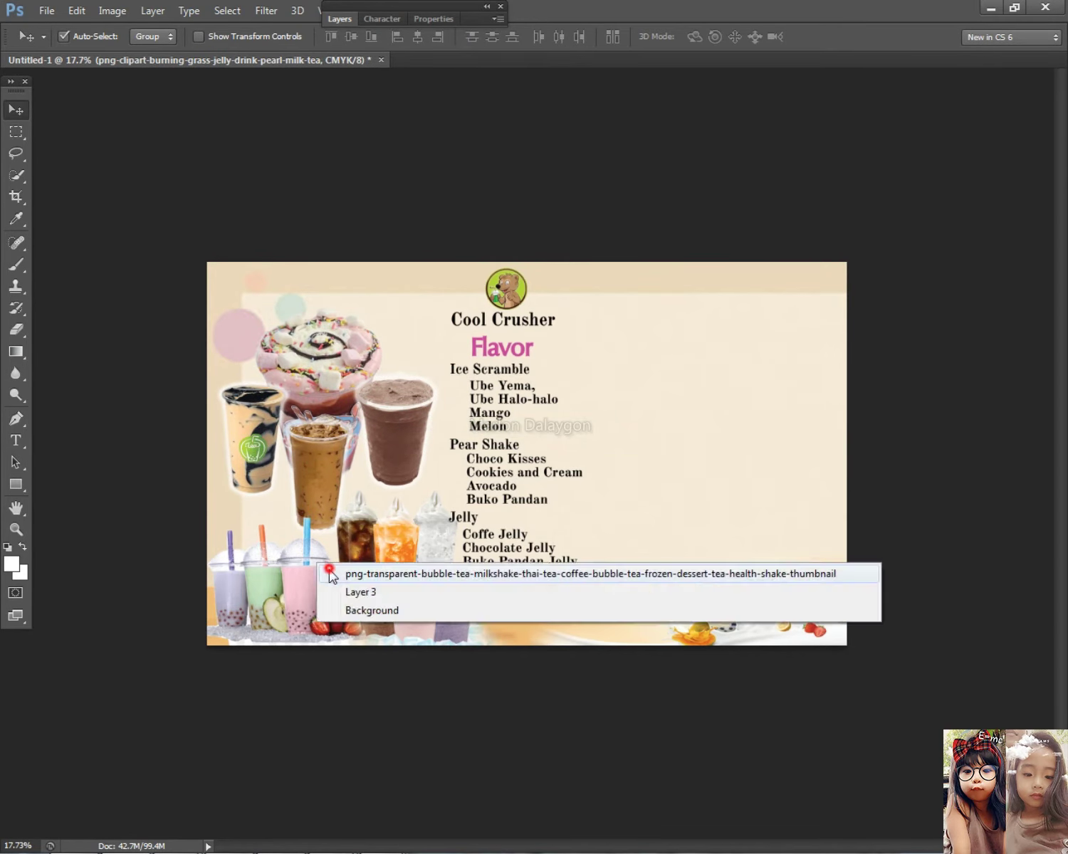
pyautogui.rightClick(306, 570)
pyautogui.click(318, 581)
pyautogui.hotkey('ctrl', 't')
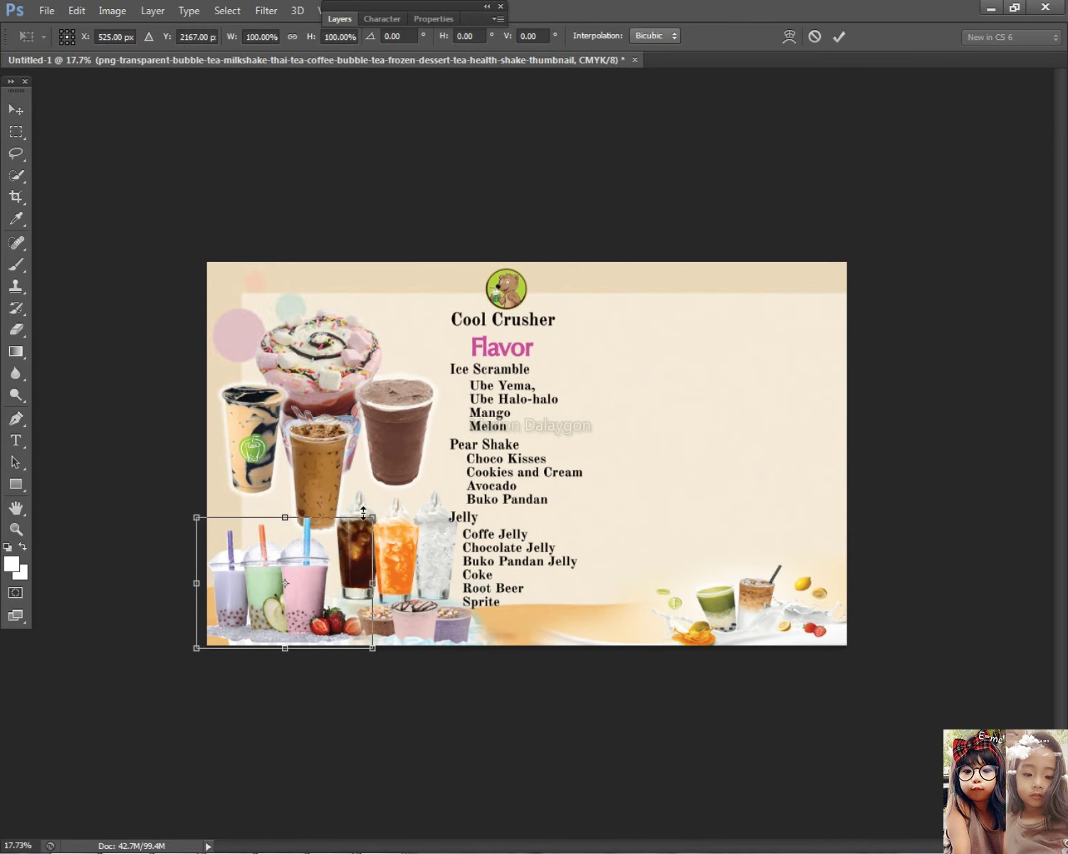
pyautogui.press('Return')
# Shrink the three soda floats image slightly so that it clears the Jelly heading.
pyautogui.rightClick(379, 536)
pyautogui.click(408, 545)
pyautogui.rightClick(434, 551)
pyautogui.hotkey('ctrl', 't')
pyautogui.moveTo(460, 603); pyautogui.dragTo(393, 595)
pyautogui.press('Return')
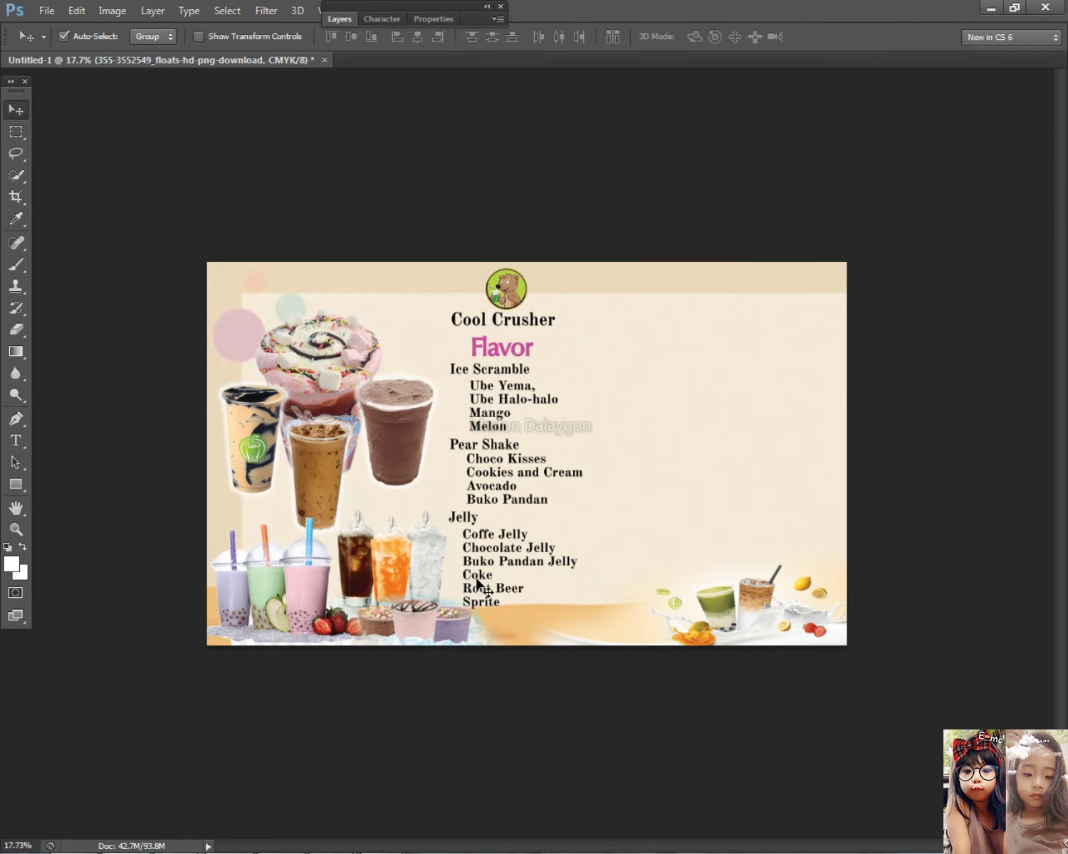
# Try to move the jelly drinks list slightly down and to the right.
pyautogui.rightClick(430, 614)
pyautogui.click(443, 624)
pyautogui.rightClick(510, 540)
pyautogui.click(527, 546)
pyautogui.moveTo(504, 555); pyautogui.dragTo(513, 564)
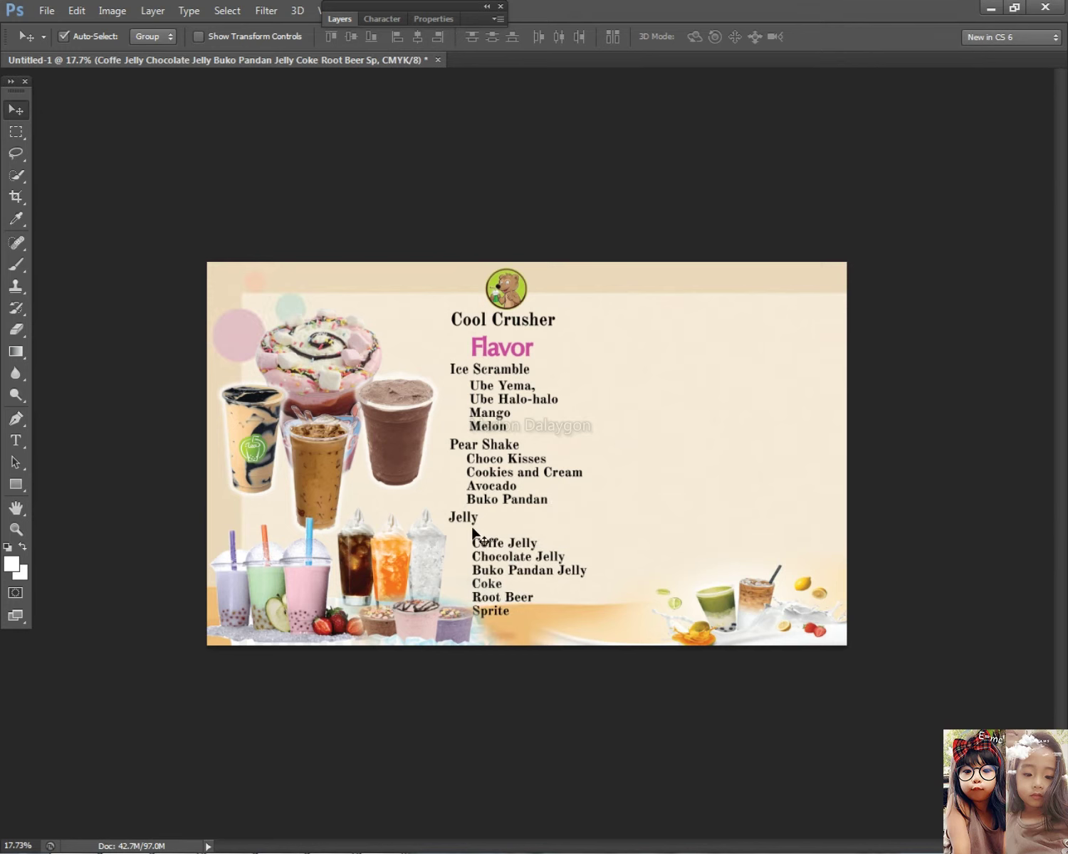
pyautogui.hotkey('ctrl', 'z')
pyautogui.moveTo(560, 589); pyautogui.dragTo(474, 522)
pyautogui.hotkey('ctrl', 'z')
pyautogui.moveTo(553, 619); pyautogui.dragTo(487, 513)
pyautogui.hotkey('ctrl', 'z')
# Stretch the milk-splash drinks image leftward to about 124% width so that it reaches the dessert cups.
pyautogui.rightClick(656, 541)
pyautogui.rightClick(754, 610)
pyautogui.click(758, 624)
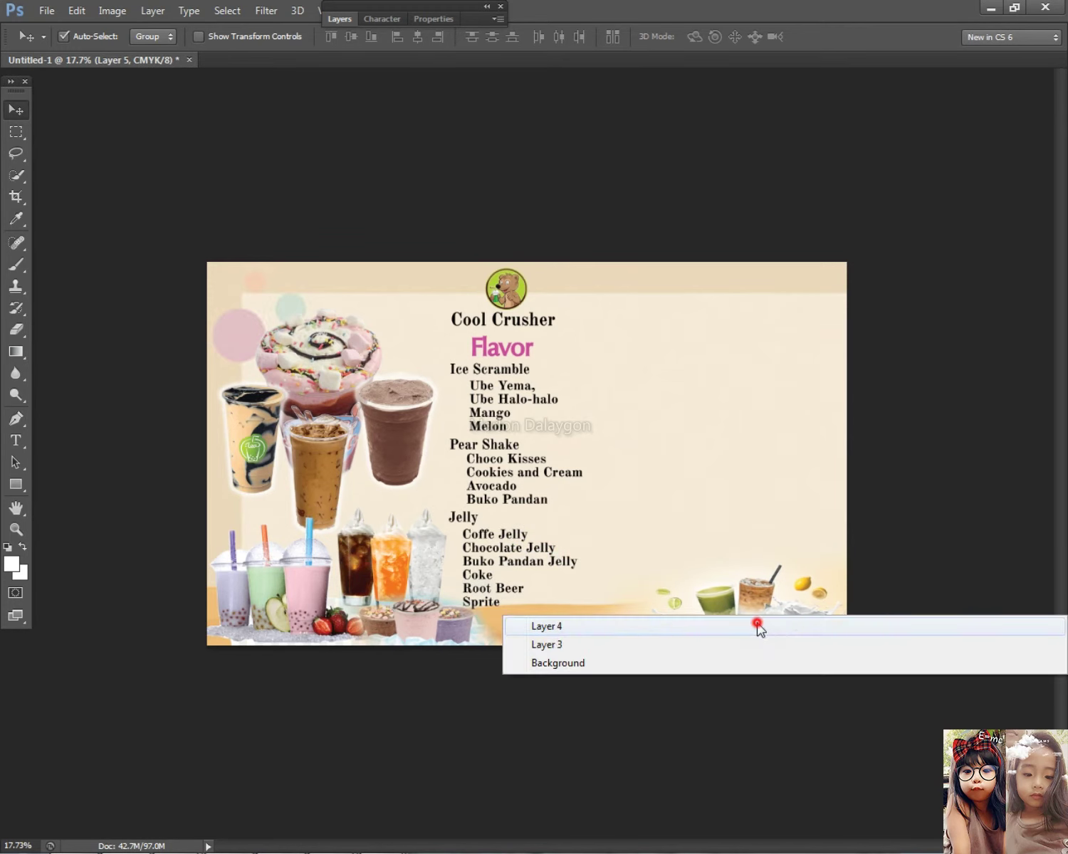
pyautogui.rightClick(749, 605)
pyautogui.hotkey('ctrl', 't')
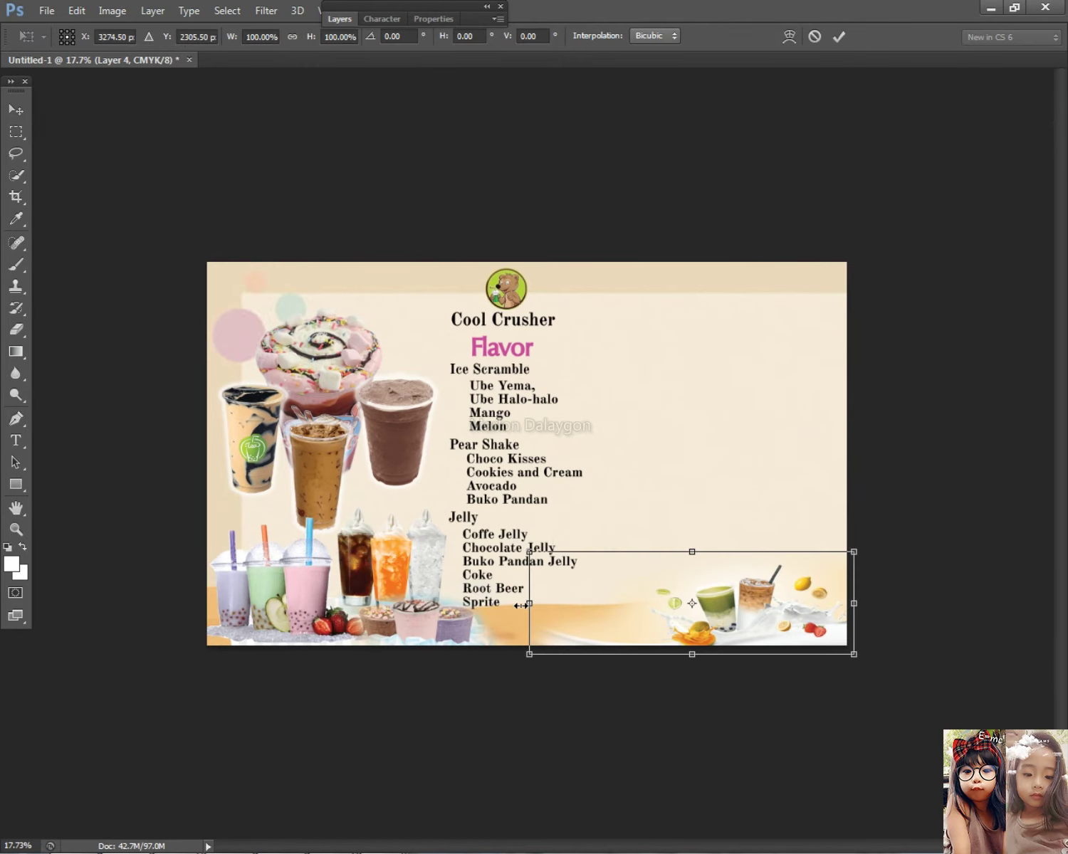
pyautogui.moveTo(520, 603); pyautogui.dragTo(447, 611)
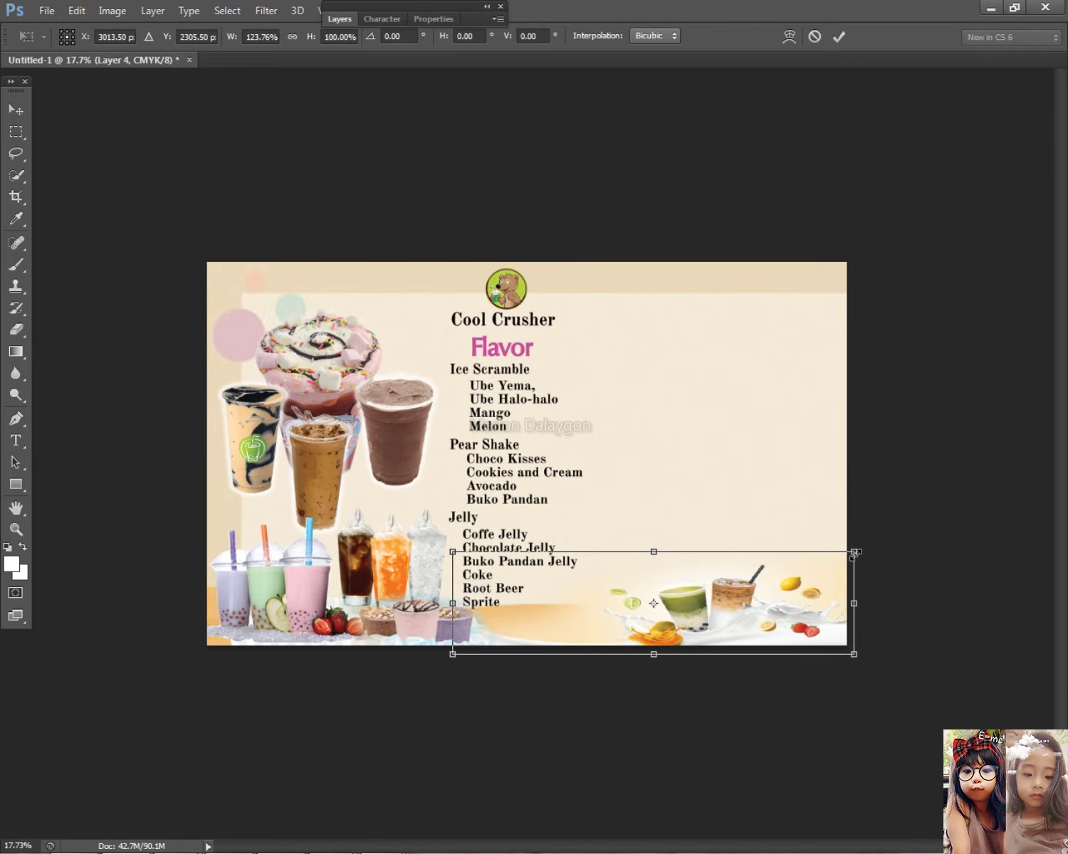
pyautogui.press('Return')
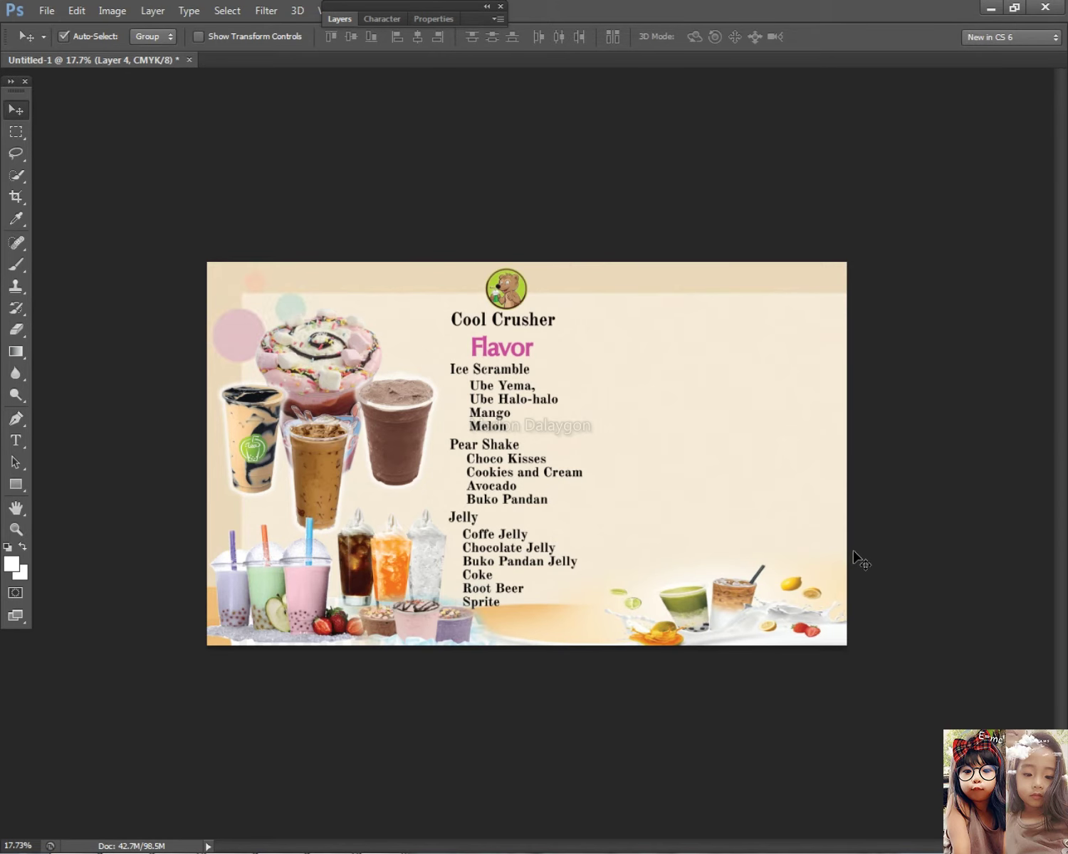
# Stretch the milk-splash drinks image slightly taller by raising its upper edge.
pyautogui.scroll(-1, 847, 562)
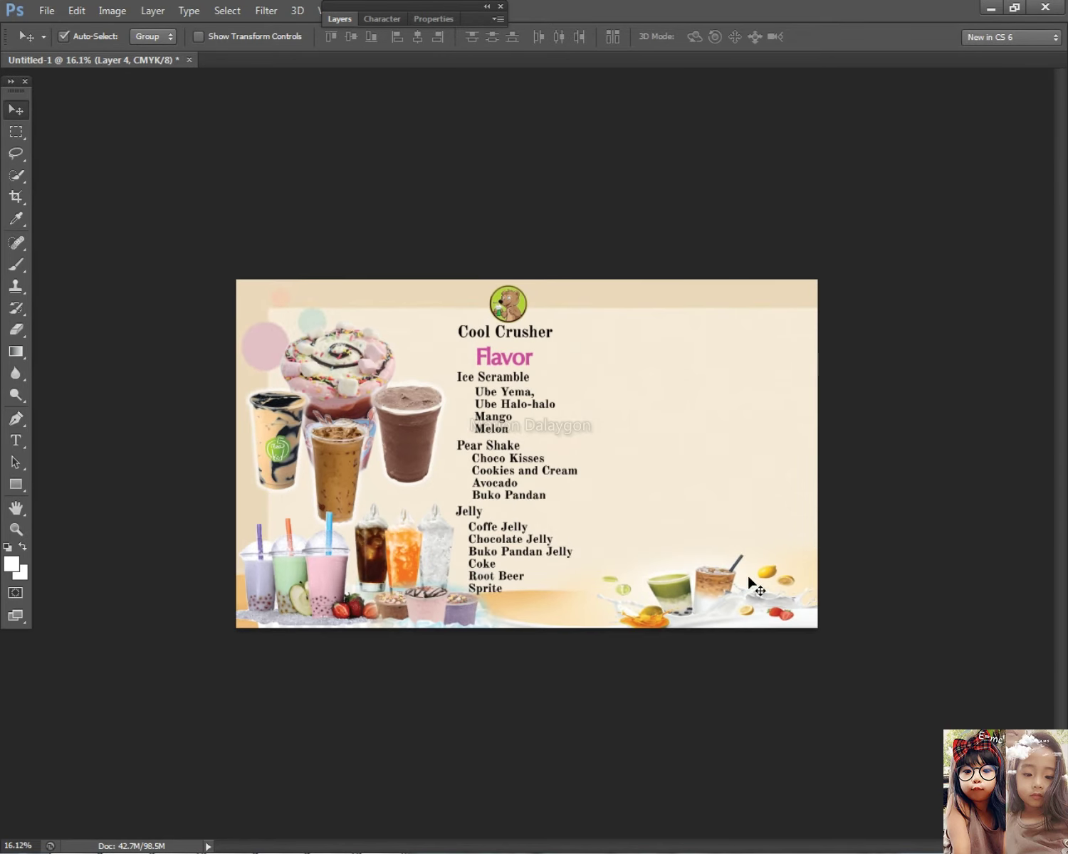
pyautogui.hotkey('ctrl', 't')
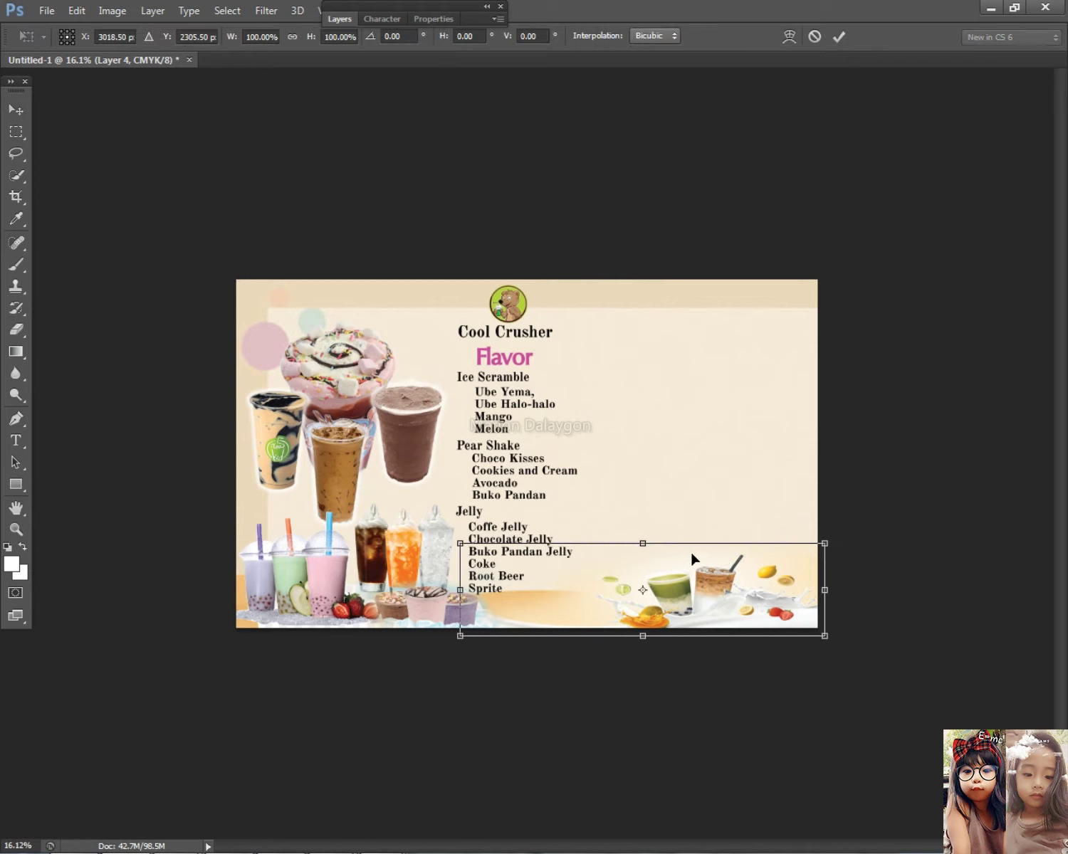
pyautogui.moveTo(643, 543); pyautogui.dragTo(641, 531)
pyautogui.press('Return')
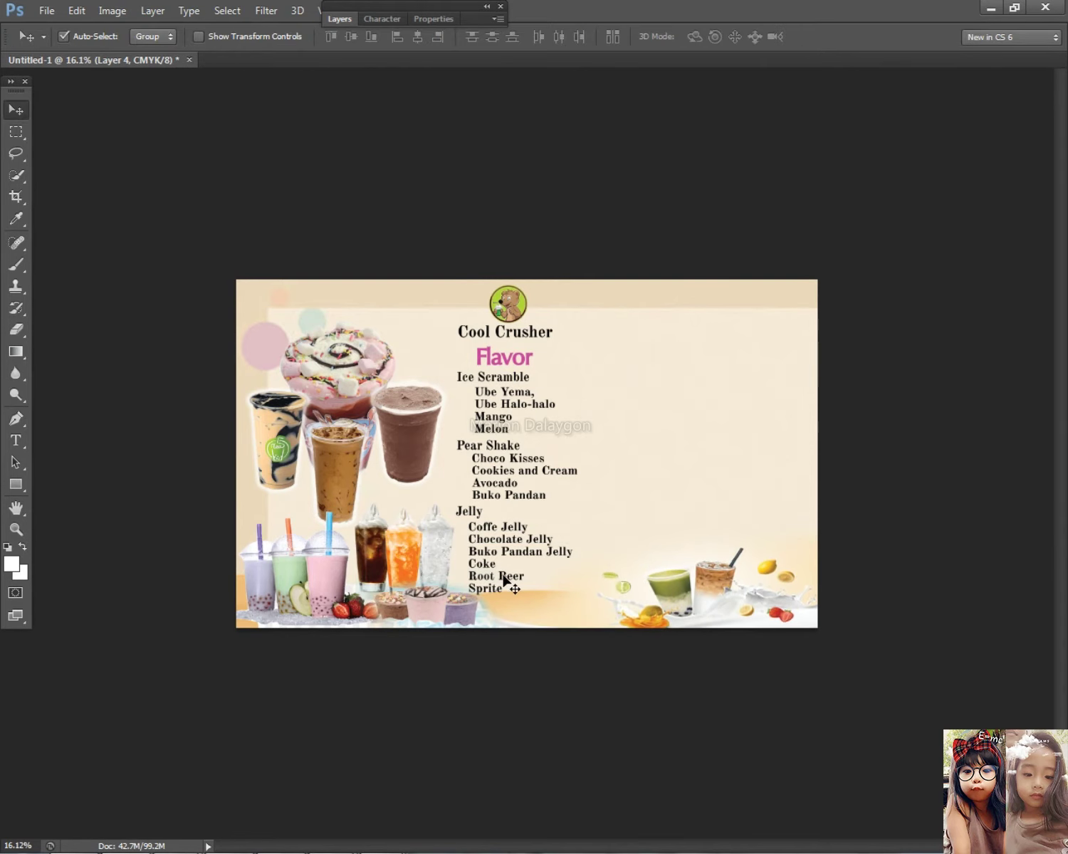
# Select the milk-splash drinks layer, Layer 4, and lock it.
pyautogui.rightClick(497, 548)
pyautogui.click(519, 564)
pyautogui.scroll(4, 519, 502)
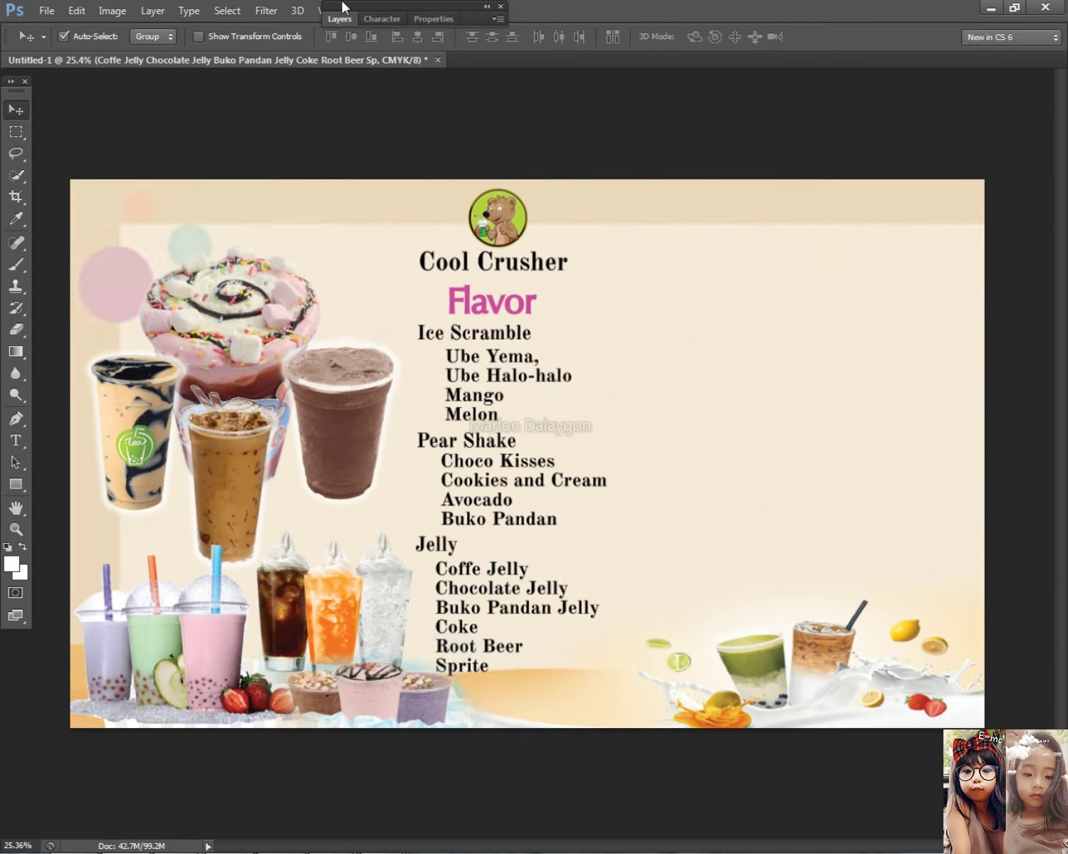
pyautogui.click(332, 20)
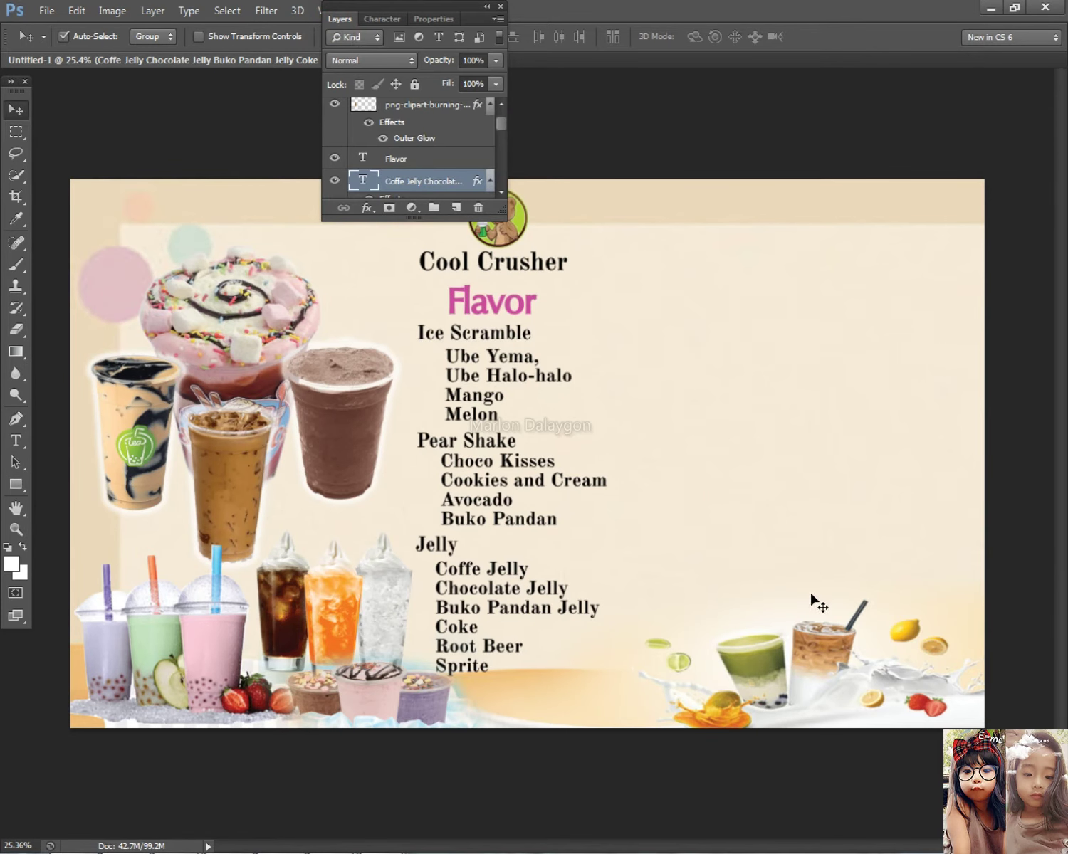
pyautogui.rightClick(829, 627)
pyautogui.rightClick(834, 612)
pyautogui.rightClick(841, 685)
pyautogui.click(842, 699)
pyautogui.click(842, 696)
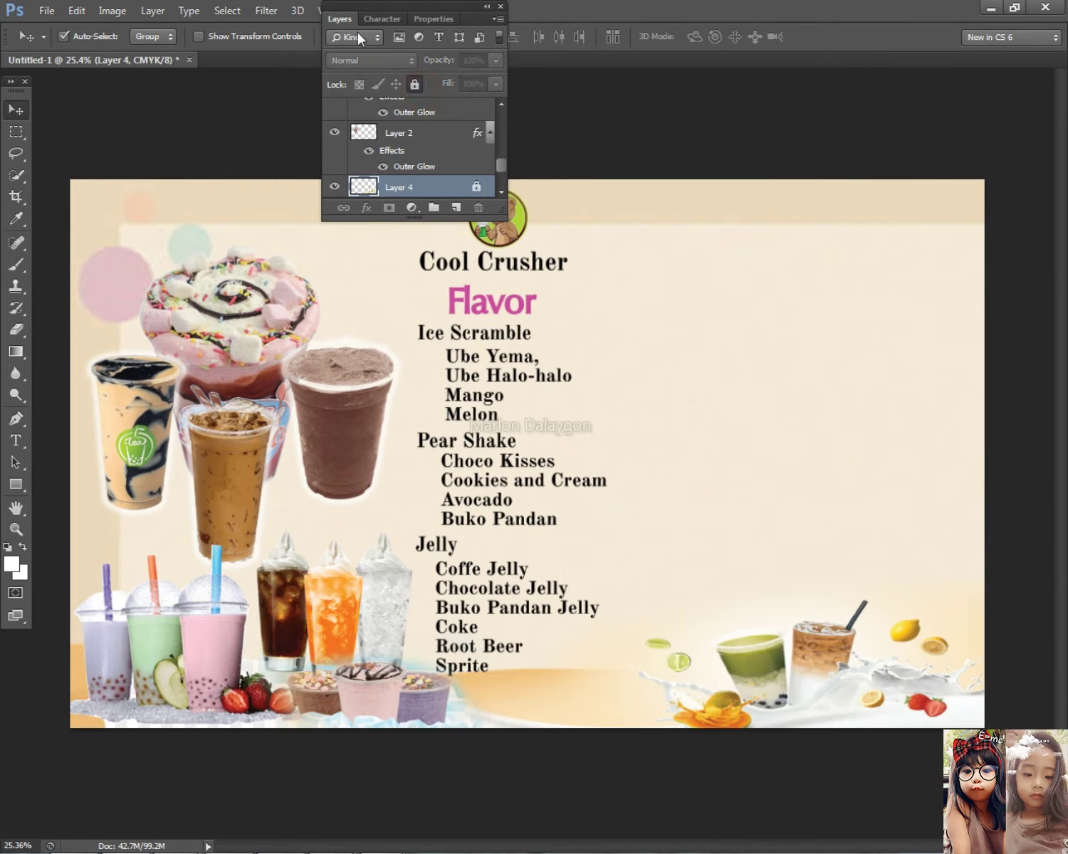
# Select the drink image layers along the banner's left side together and lock them.
pyautogui.click(335, 20)
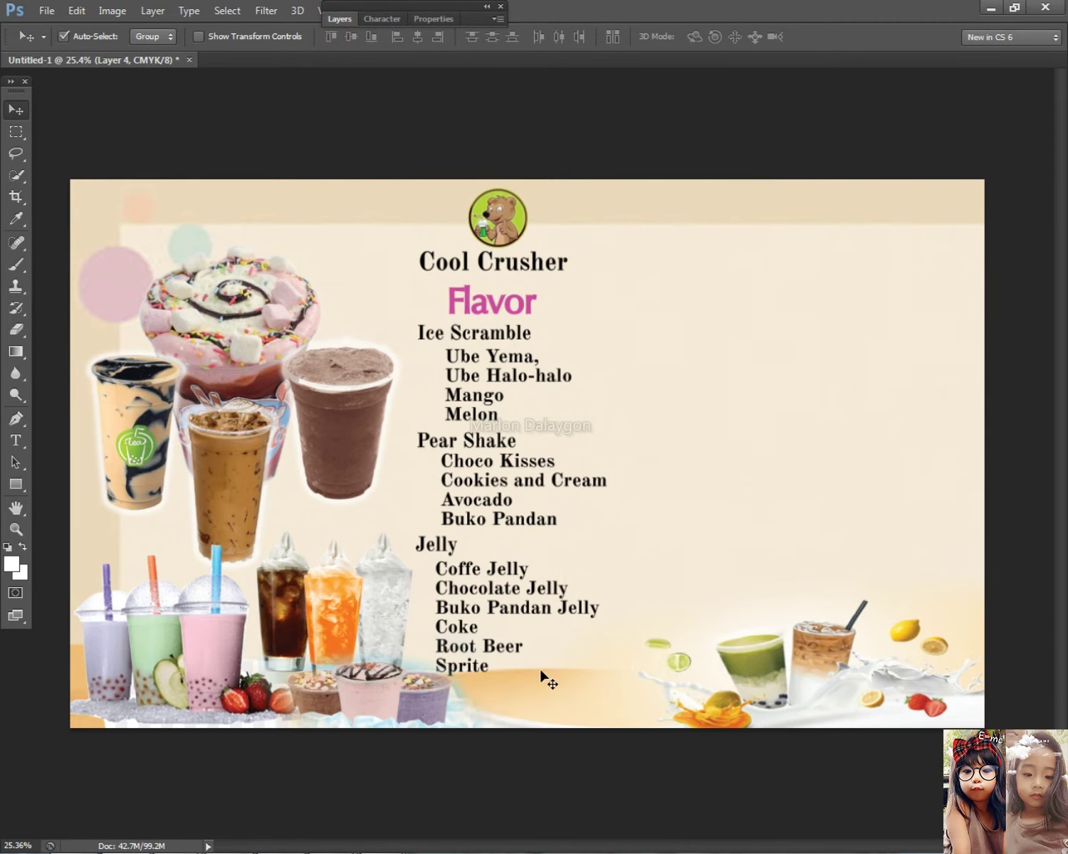
pyautogui.rightClick(546, 682)
pyautogui.rightClick(371, 674)
pyautogui.click(371, 716)
pyautogui.click(366, 760)
pyautogui.moveTo(366, 762); pyautogui.dragTo(117, 196)
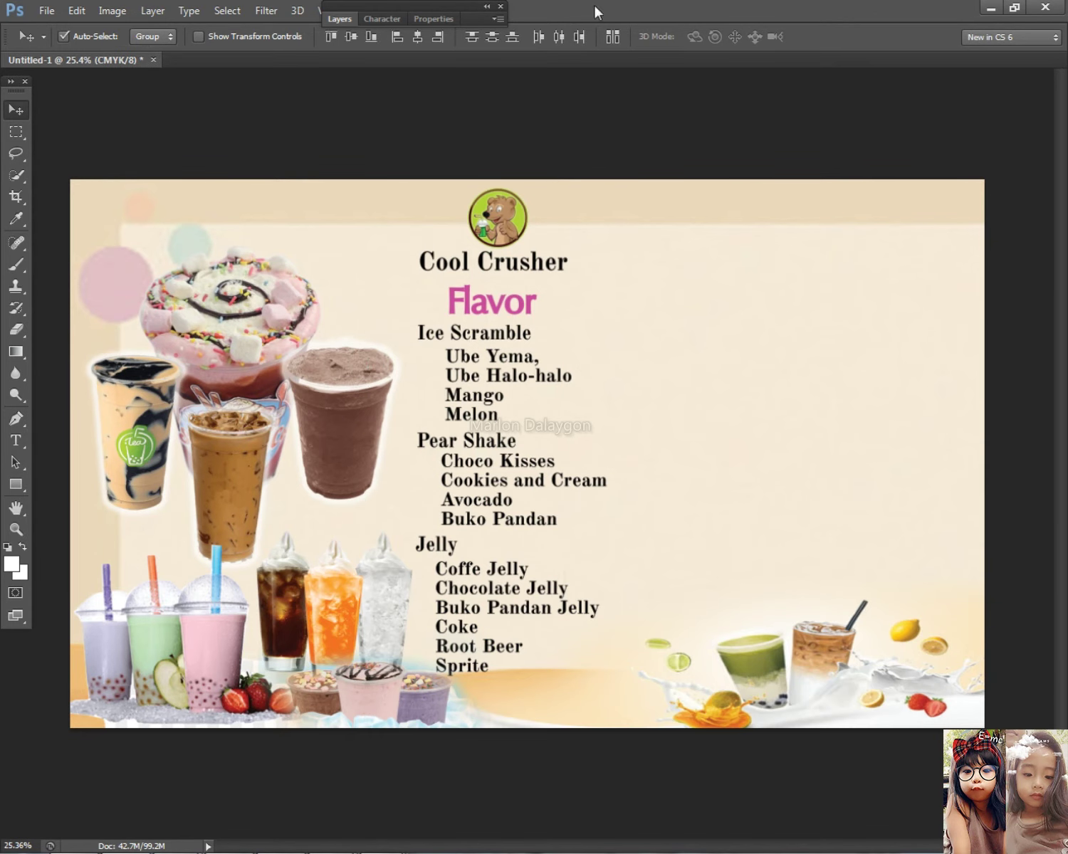
pyautogui.click(345, 23)
pyautogui.click(415, 84)
pyautogui.click(339, 22)
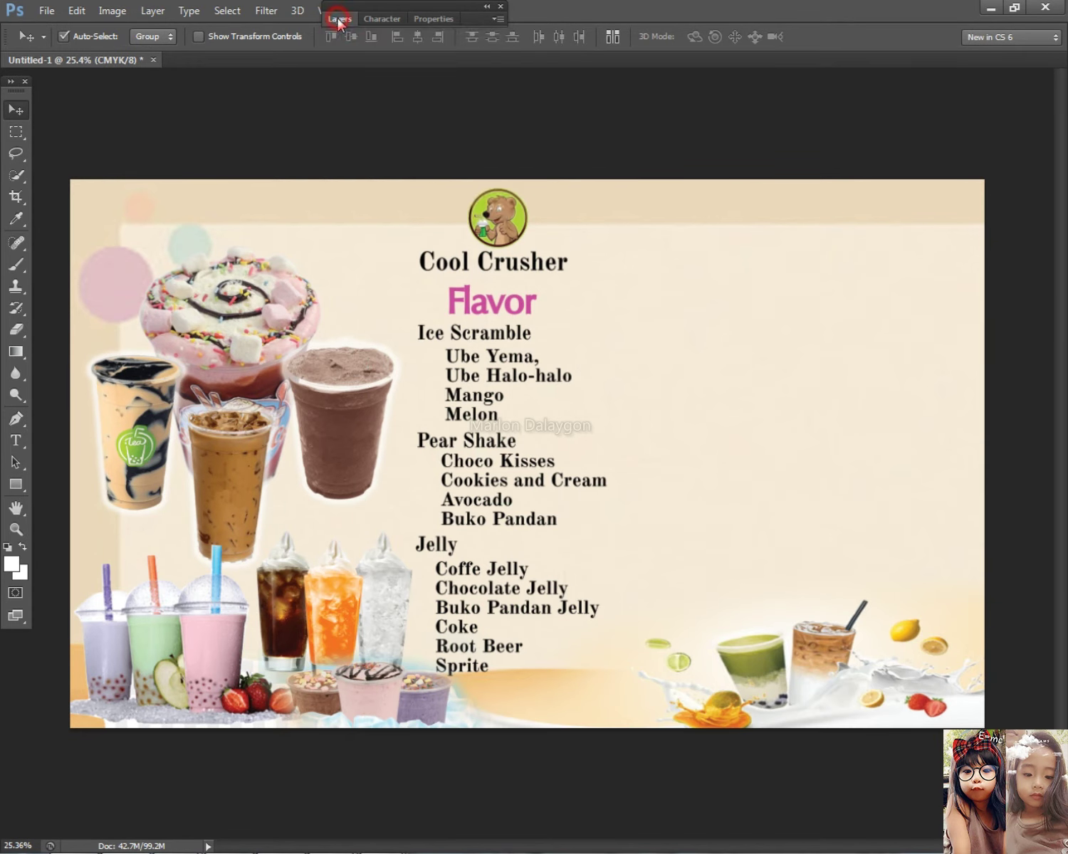
# Try to move the Jelly heading and its list slightly down and to the right.
pyautogui.scroll(2, 604, 369)
pyautogui.moveTo(502, 720); pyautogui.dragTo(406, 565)
pyautogui.hotkey('ctrl', 'z')
pyautogui.moveTo(542, 809); pyautogui.dragTo(431, 606)
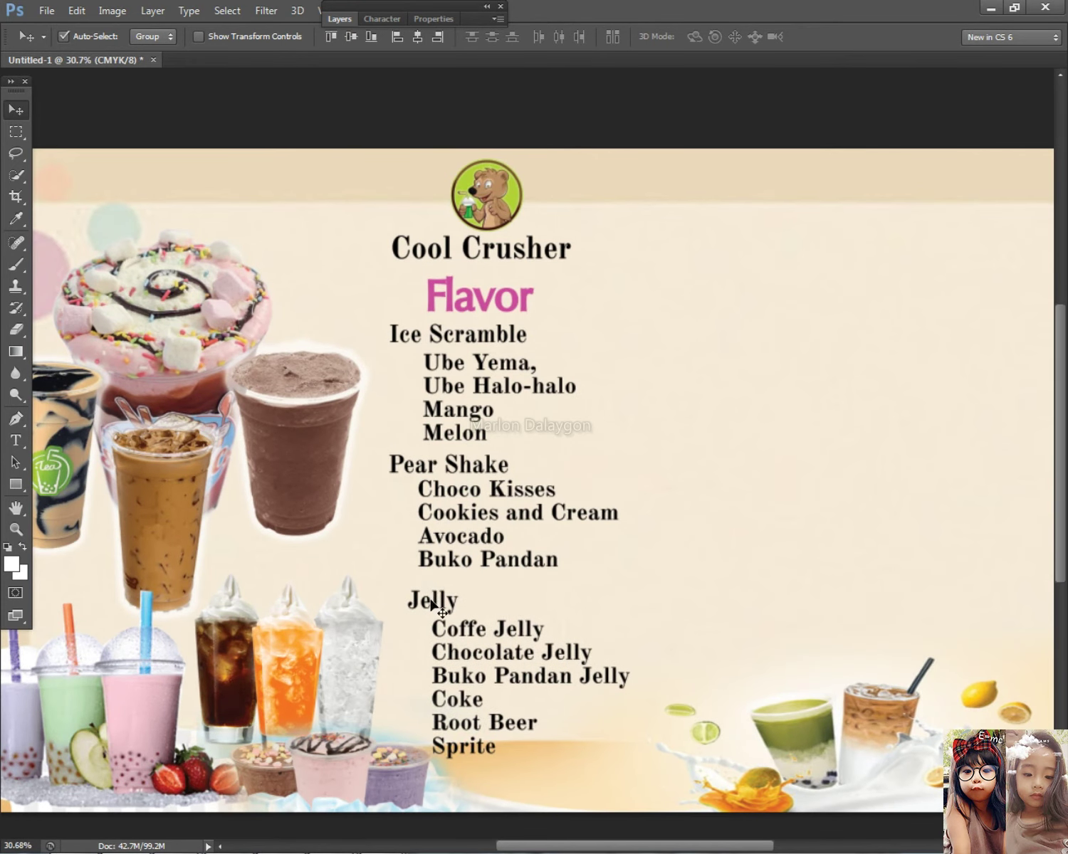
pyautogui.hotkey('ctrl', 'z')
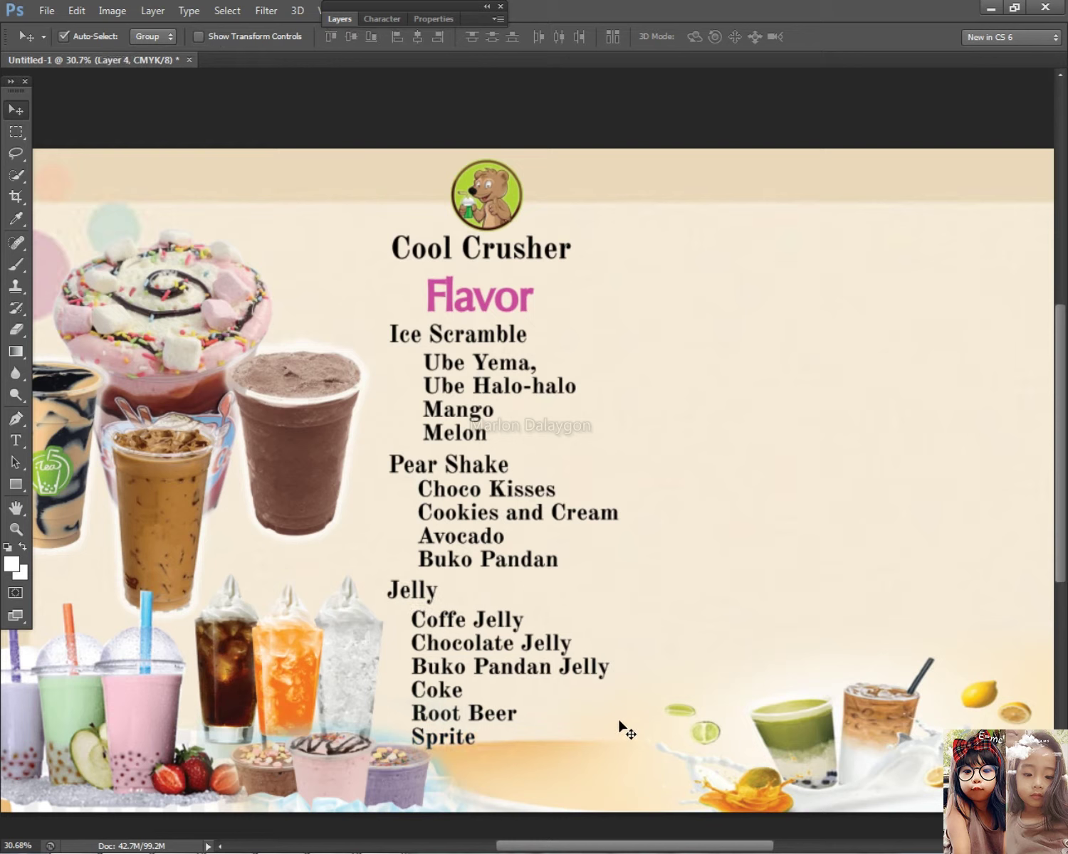
# Scale the Ice Scramble, Pear Shake and Jelly text up slightly as one selection.
pyautogui.moveTo(530, 729); pyautogui.dragTo(420, 313)
pyautogui.hotkey('ctrl', 't')
pyautogui.moveTo(618, 755)
pyautogui.mouseDown()
pyautogui.moveTo(643, 774)
pyautogui.moveTo(630, 765)
pyautogui.mouseUp()
pyautogui.press('Return')
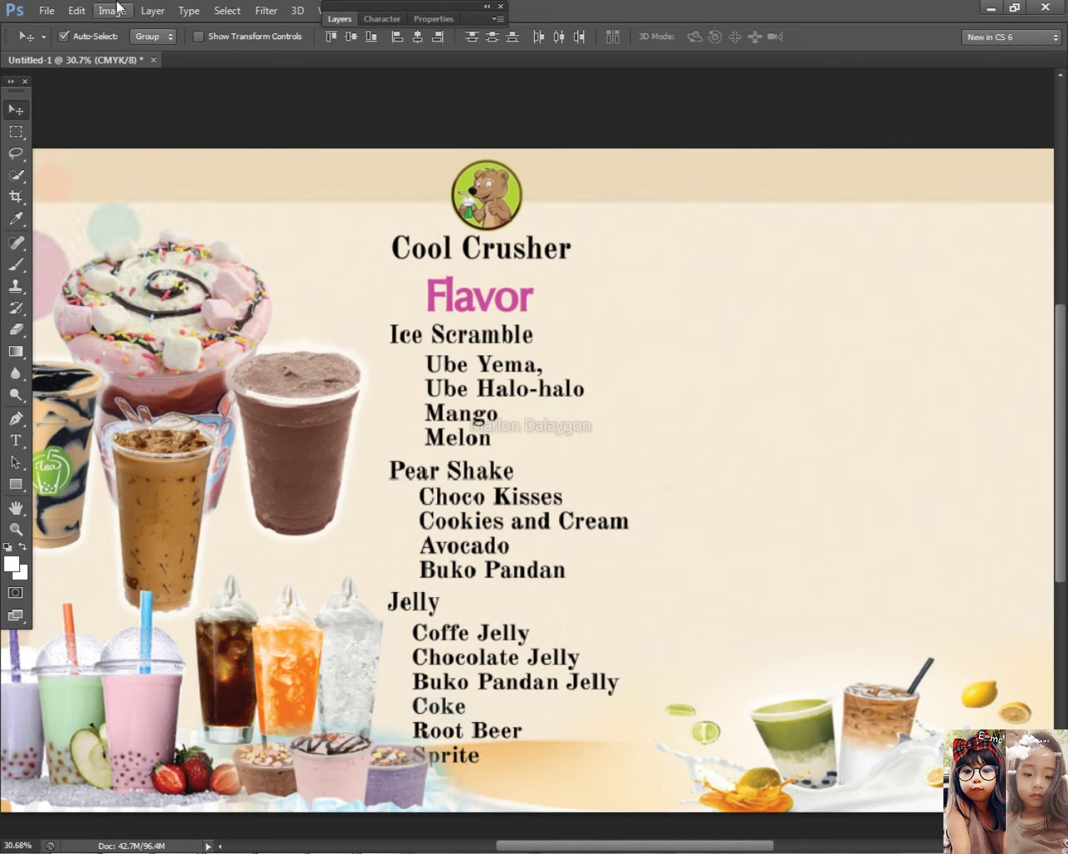
# Bring the selected flavor text layers to the front of the drink images.
pyautogui.click(152, 10)
pyautogui.click(213, 404)
pyautogui.click(360, 402)
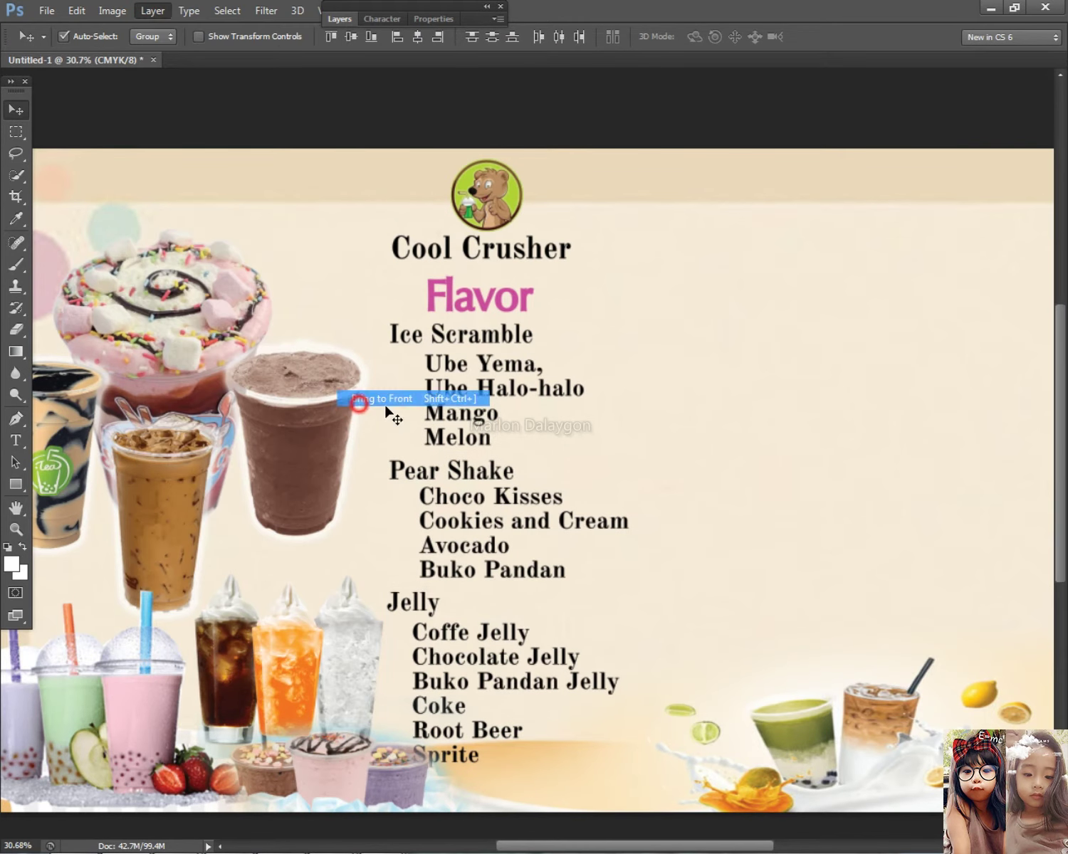
# Nudge all the flavor headings and lists to the right, clear of the dessert cups.
pyautogui.hotkey('shift', 'Right')
pyautogui.hotkey('shift', 'Right')
pyautogui.hotkey('shift', 'Right')
pyautogui.hotkey('shift', 'Right')
pyautogui.hotkey('shift', 'Right')
pyautogui.hotkey('shift', 'Right')
pyautogui.hotkey('shift', 'Right')
pyautogui.hotkey('shift', 'Right')
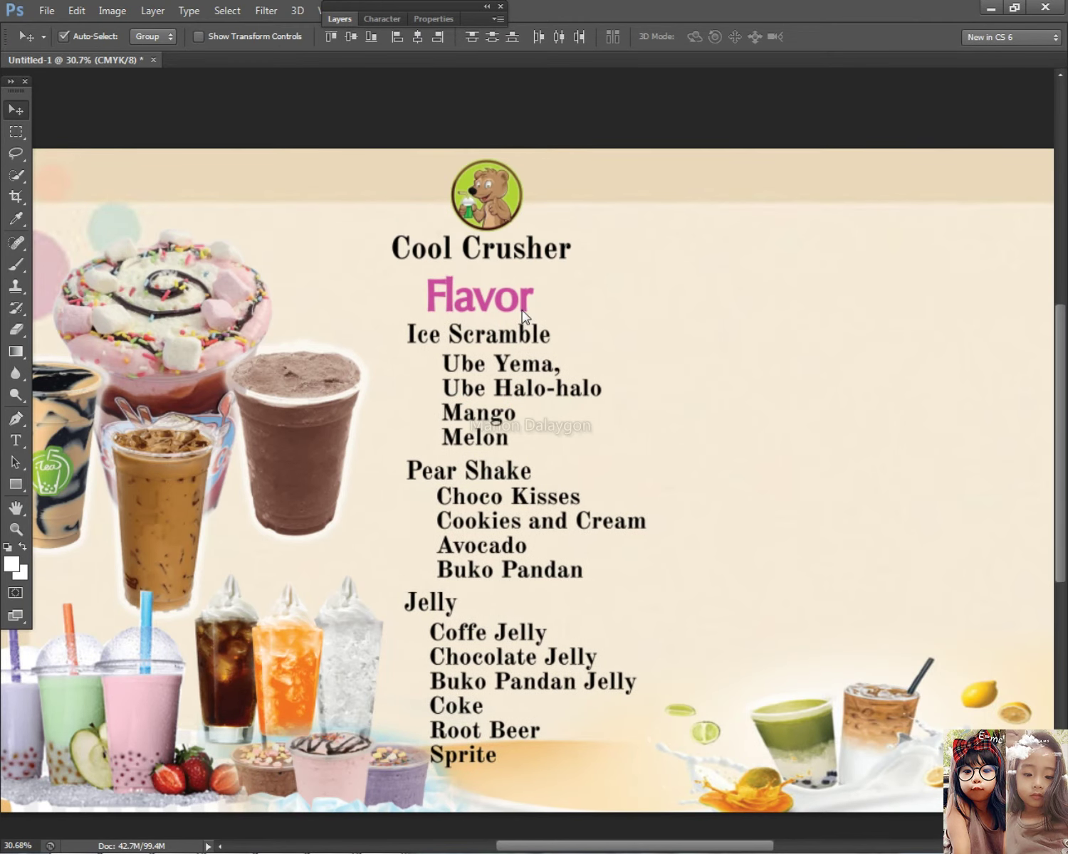
# Shift the flavor text slightly down and right, and lower the Jelly section a little further.
pyautogui.moveTo(559, 689); pyautogui.dragTo(534, 655)
pyautogui.moveTo(554, 756)
pyautogui.mouseDown()
pyautogui.moveTo(548, 710)
pyautogui.moveTo(529, 753)
pyautogui.moveTo(550, 747)
pyautogui.mouseUp()
pyautogui.moveTo(458, 714)
pyautogui.mouseDown()
pyautogui.moveTo(508, 732)
pyautogui.moveTo(461, 723)
pyautogui.mouseUp()
pyautogui.moveTo(502, 496); pyautogui.dragTo(527, 499)
pyautogui.moveTo(701, 608); pyautogui.dragTo(372, 720)
pyautogui.moveTo(500, 723); pyautogui.dragTo(498, 738)
# Select the Pear Shake heading with its list and nudge both down.
pyautogui.moveTo(668, 573); pyautogui.dragTo(454, 443)
pyautogui.hotkey('shift', 'Down')
pyautogui.hotkey('shift', 'Down')
pyautogui.hotkey('shift', 'Down')
# Widen the gap below the Pear Shake heading by nudging its list down and the heading up.
pyautogui.rightClick(512, 512)
pyautogui.click(533, 521)
pyautogui.hotkey('shift', 'Down')
pyautogui.rightClick(478, 477)
pyautogui.click(495, 488)
pyautogui.hotkey('shift', 'Up')
# Nudge the Ice Scramble item list slightly down and to the right.
pyautogui.rightClick(500, 426)
pyautogui.click(514, 432)
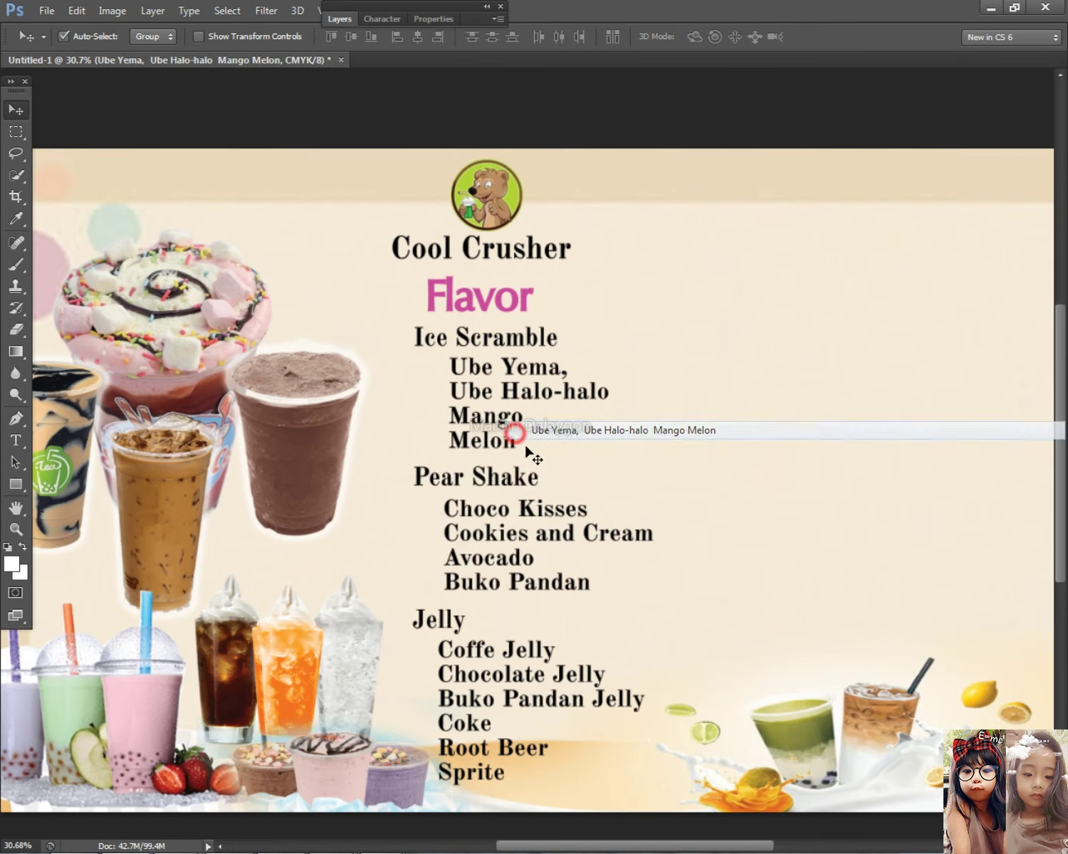
pyautogui.press('Down')
pyautogui.press('Down')
pyautogui.press('Down')
pyautogui.press('Down')
pyautogui.press('Down')
pyautogui.press('Down')
pyautogui.press('Down')
pyautogui.press('Down')
pyautogui.press('Down')
pyautogui.press('Down')
pyautogui.press('Right')
pyautogui.press('Right')
pyautogui.press('Right')
pyautogui.press('Right')
# Nudge the Cool Crusher title slightly down, closer to the Flavor heading.
pyautogui.rightClick(463, 338)
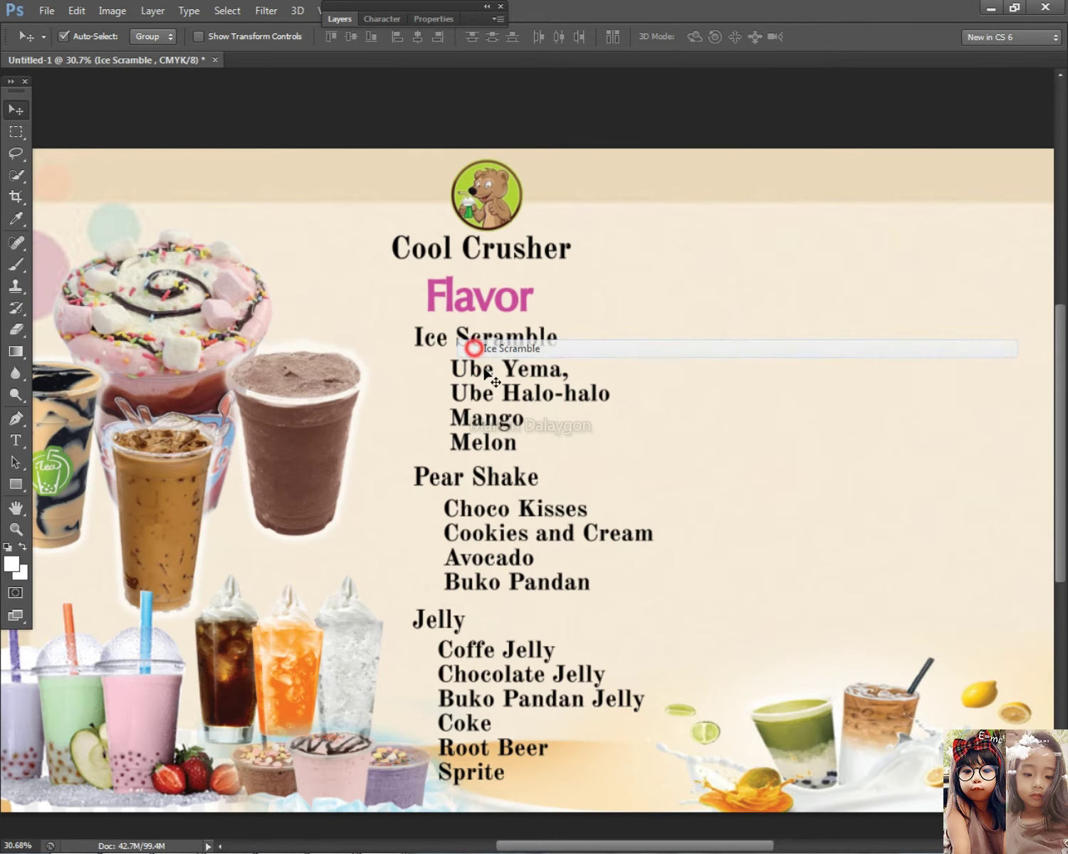
pyautogui.click(506, 347)
pyautogui.scroll(1, 498, 349)
pyautogui.rightClick(479, 250)
pyautogui.rightClick(420, 304)
pyautogui.rightClick(441, 296)
pyautogui.click(449, 309)
pyautogui.hotkey('shift', 'Down')
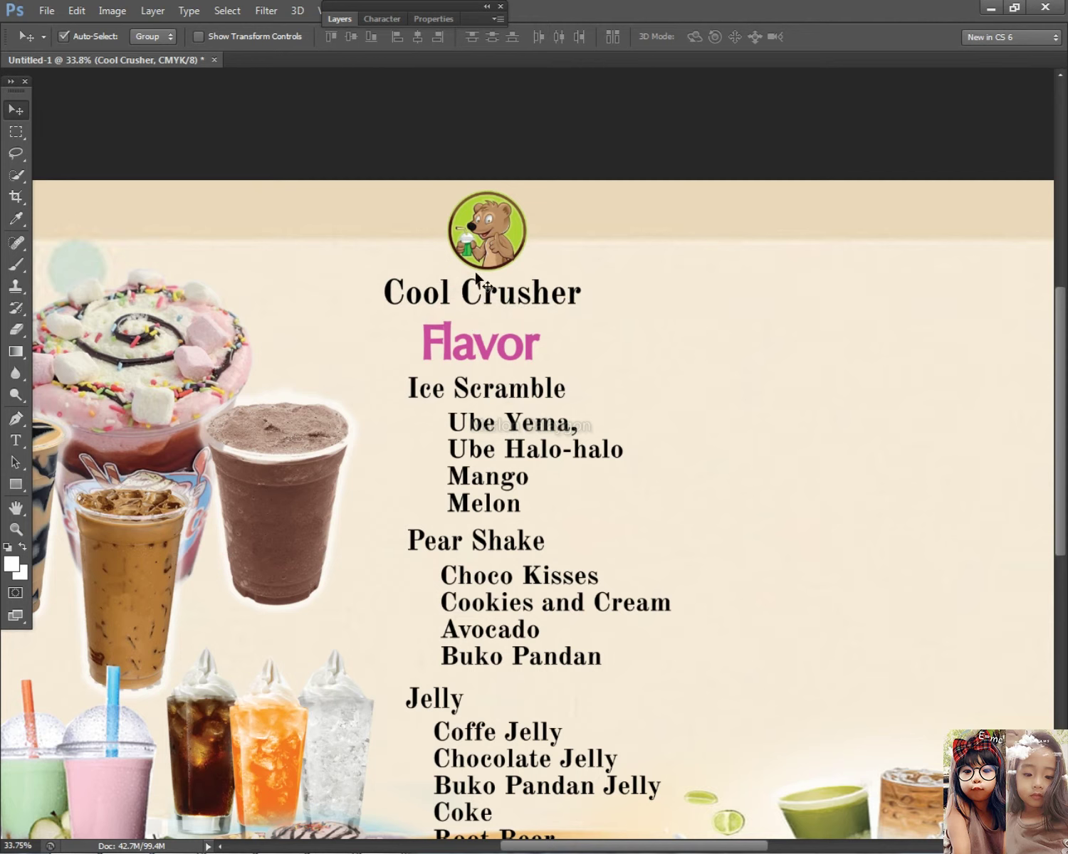
# Fine-tune the Cool Crusher title slightly right and down to center it under the bear logo.
pyautogui.rightClick(507, 222)
pyautogui.click(545, 232)
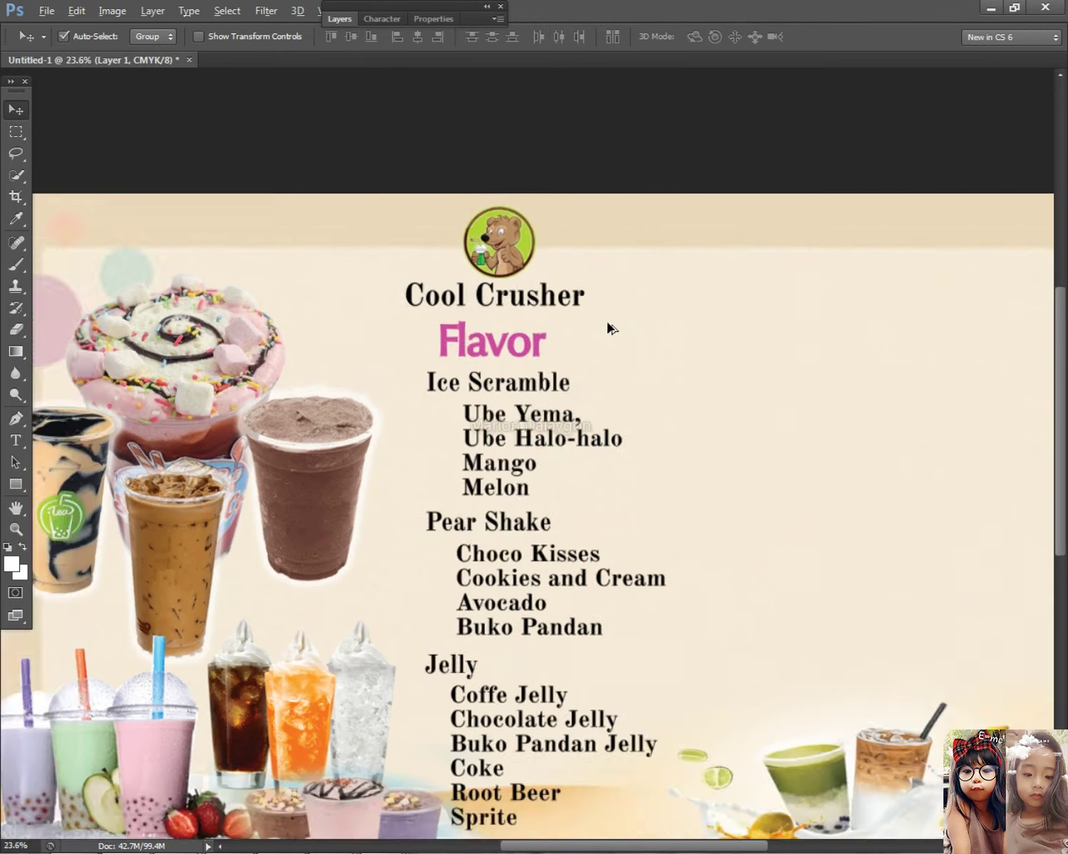
pyautogui.scroll(-7, 598, 334)
pyautogui.scroll(4, 577, 349)
pyautogui.rightClick(524, 320)
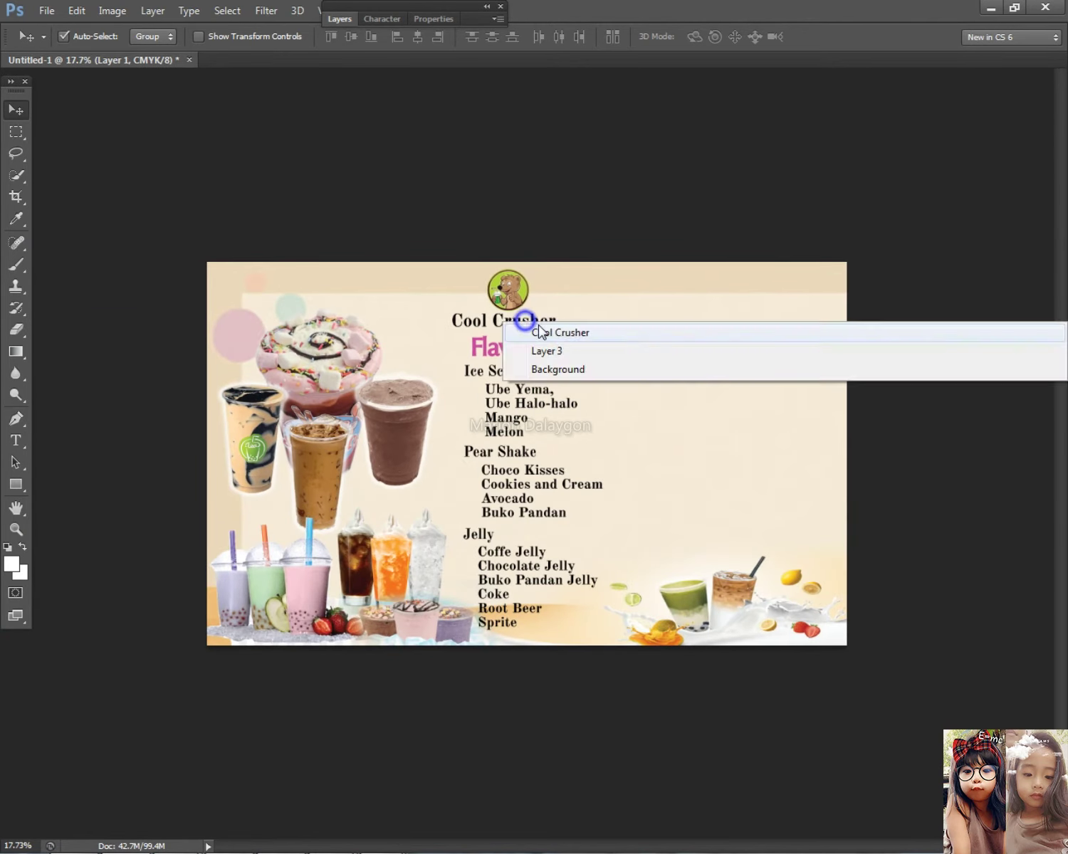
pyautogui.click(539, 332)
pyautogui.rightClick(508, 288)
pyautogui.click(509, 299)
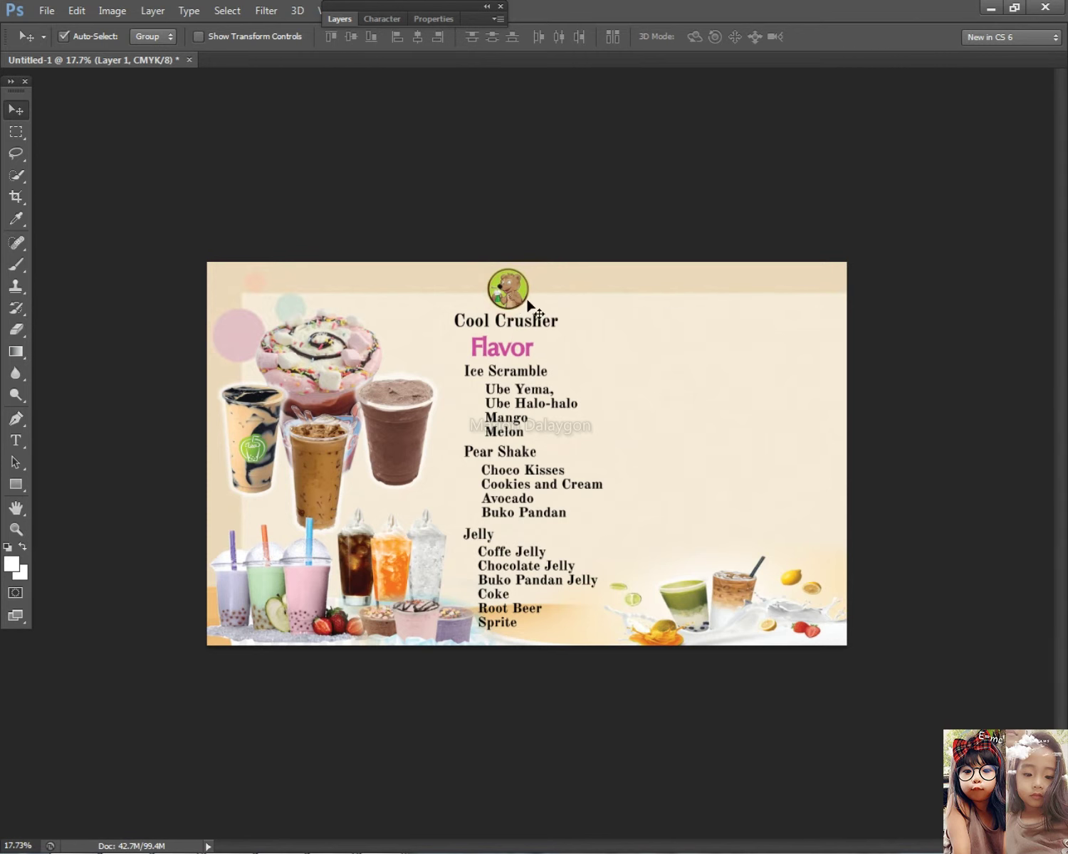
pyautogui.rightClick(528, 314)
pyautogui.click(541, 331)
pyautogui.rightClick(502, 278)
pyautogui.click(546, 297)
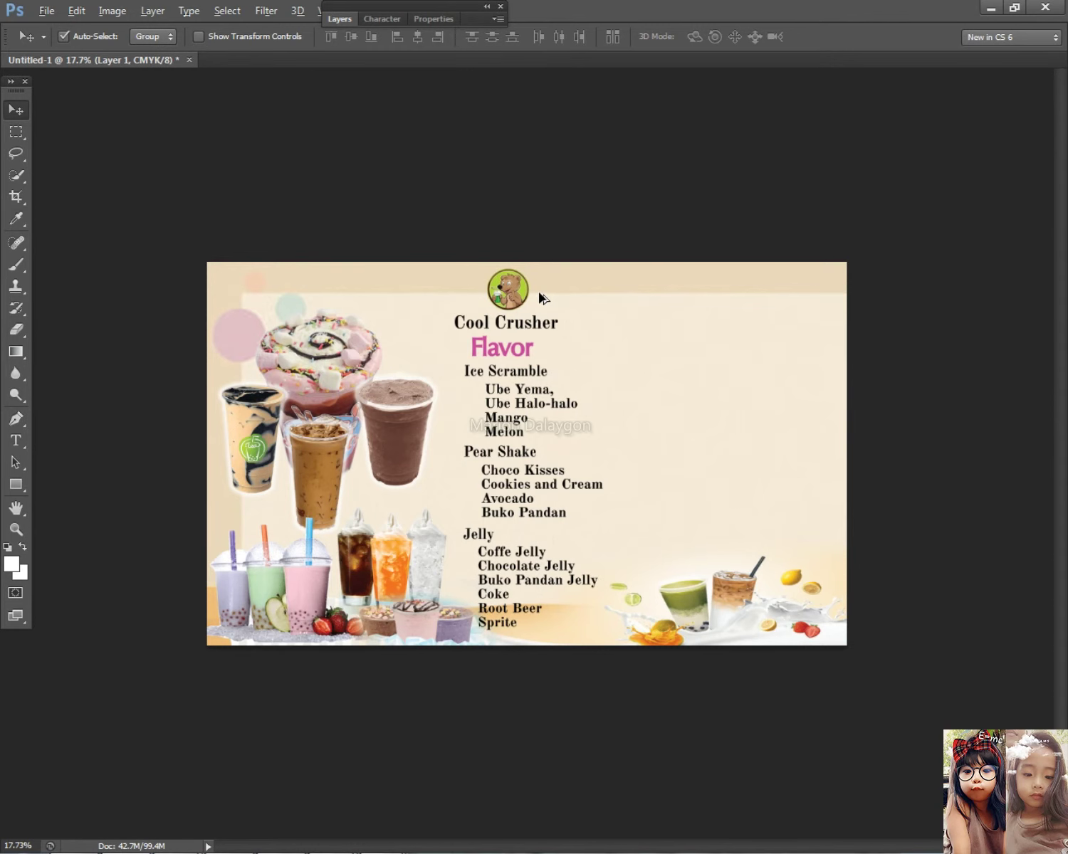
pyautogui.scroll(1, 539, 298)
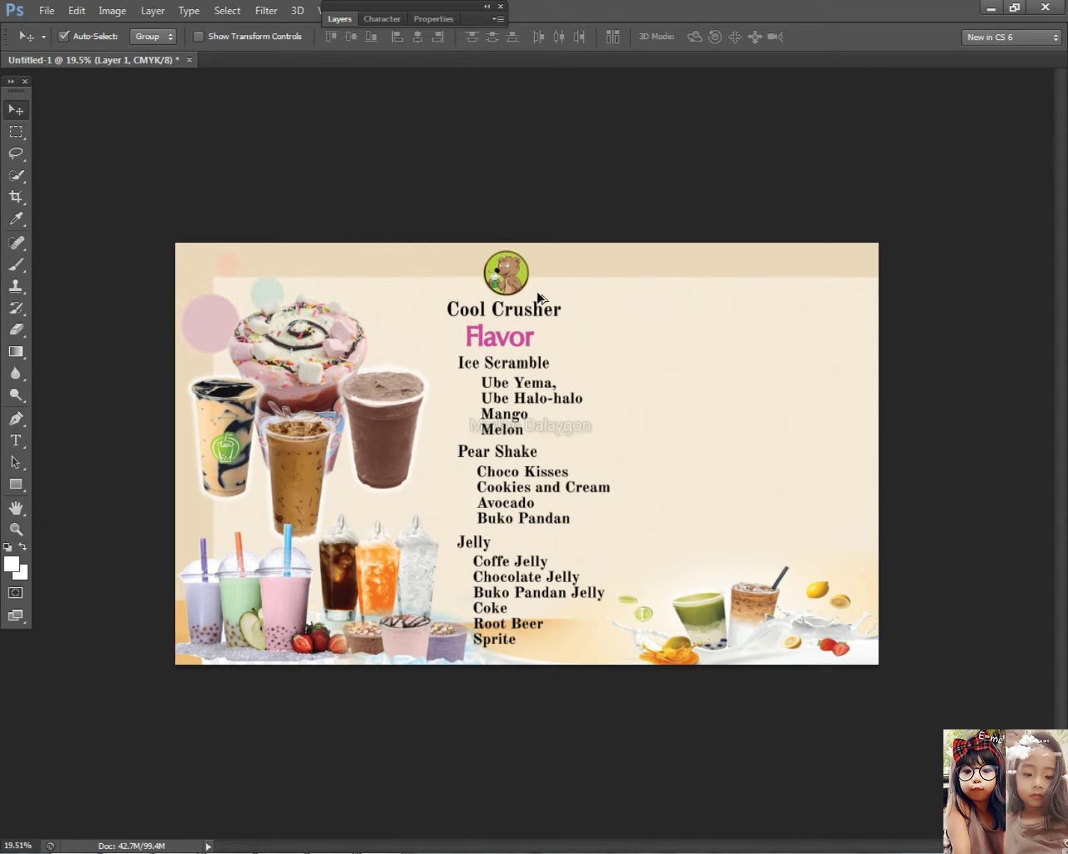
# Duplicate the Flavor heading into the banner's empty right half and change the copy's text to "Sizes".
pyautogui.moveTo(500, 343); pyautogui.dragTo(710, 320)
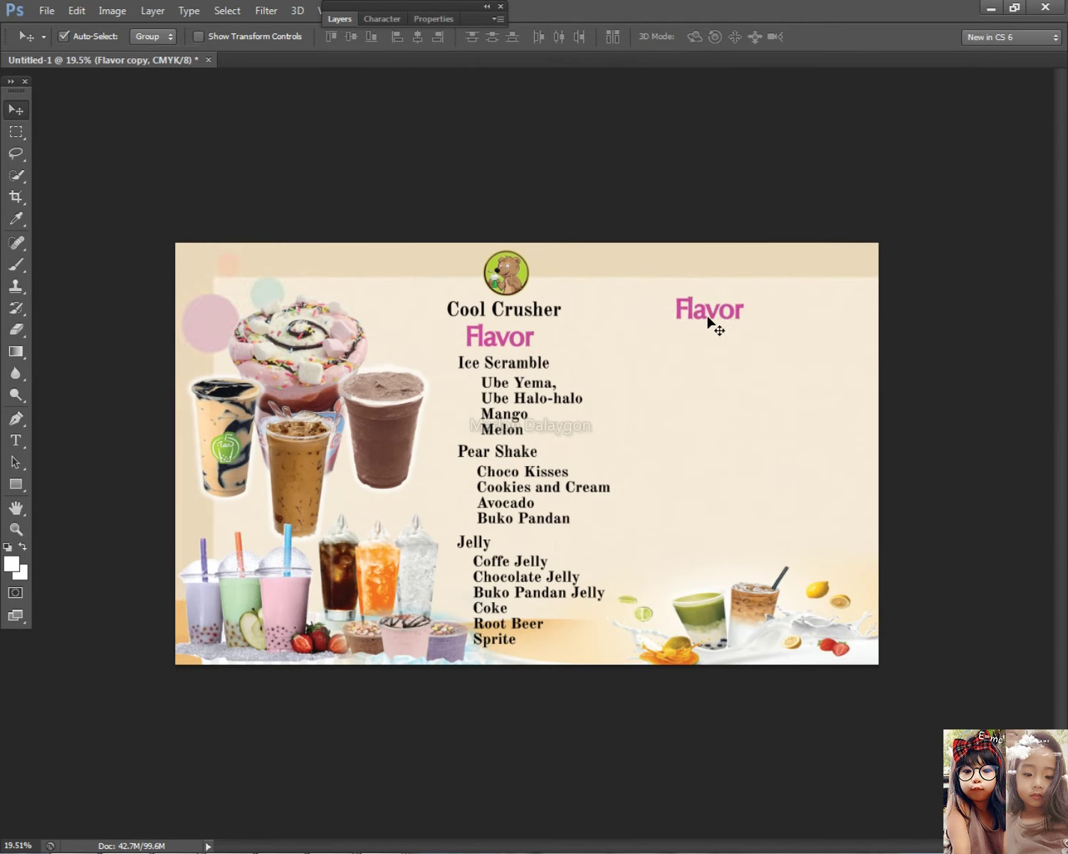
pyautogui.click(15, 441)
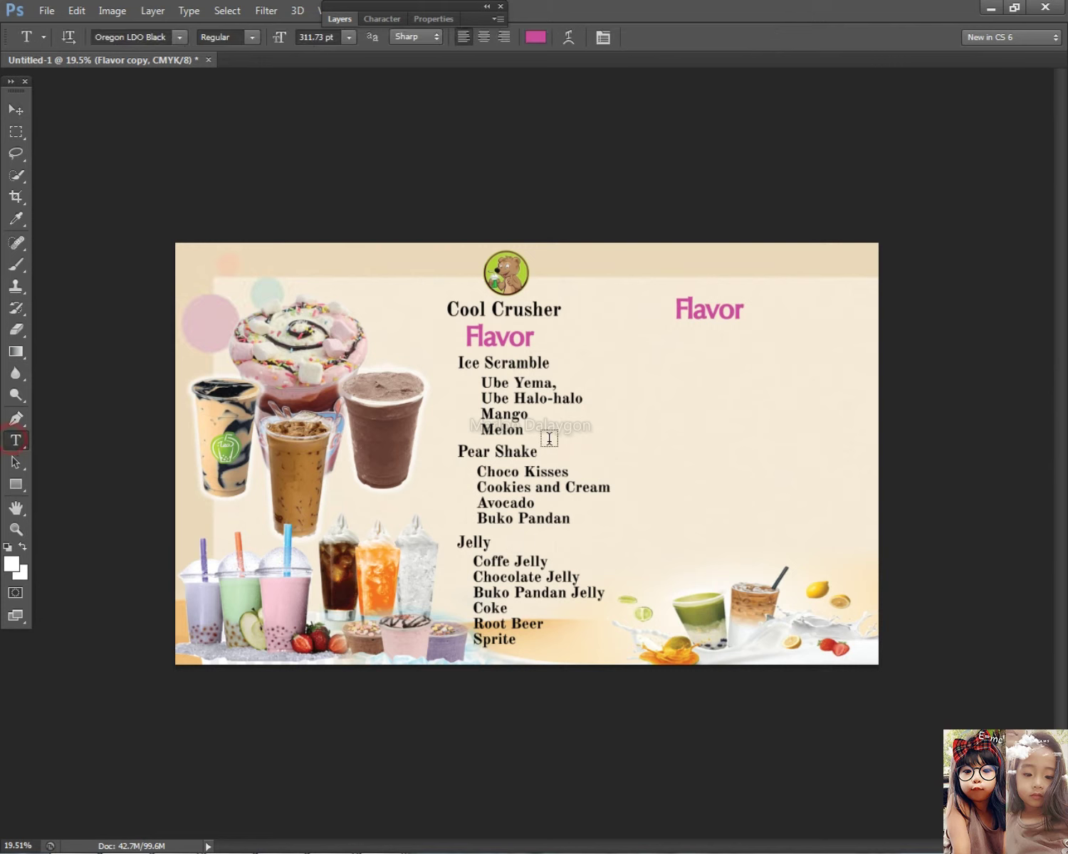
pyautogui.click(708, 324)
pyautogui.hotkey('ctrl', 'a')
pyautogui.write('Siz')
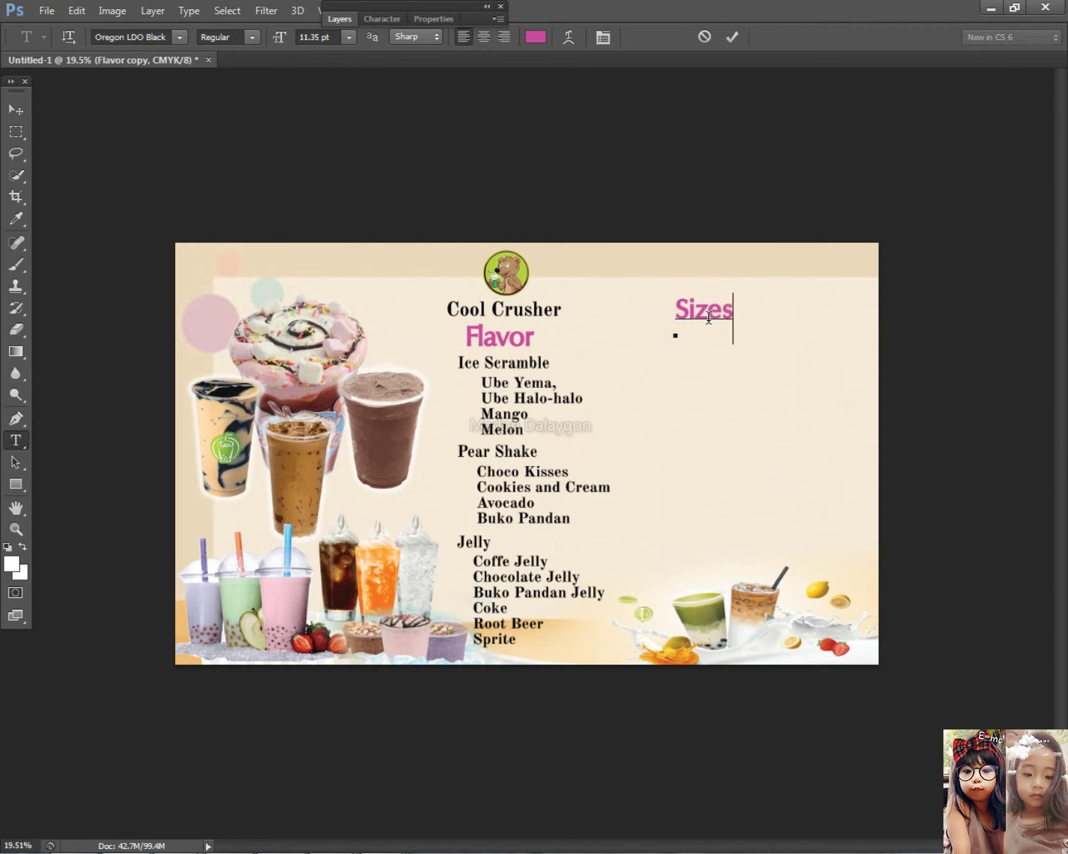
pyautogui.click(679, 336)
# Move the Sizes heading up and right to the banner's upper edge.
pyautogui.click(20, 109)
pyautogui.moveTo(711, 305); pyautogui.dragTo(738, 269)
pyautogui.hotkey('shift', 'Left')
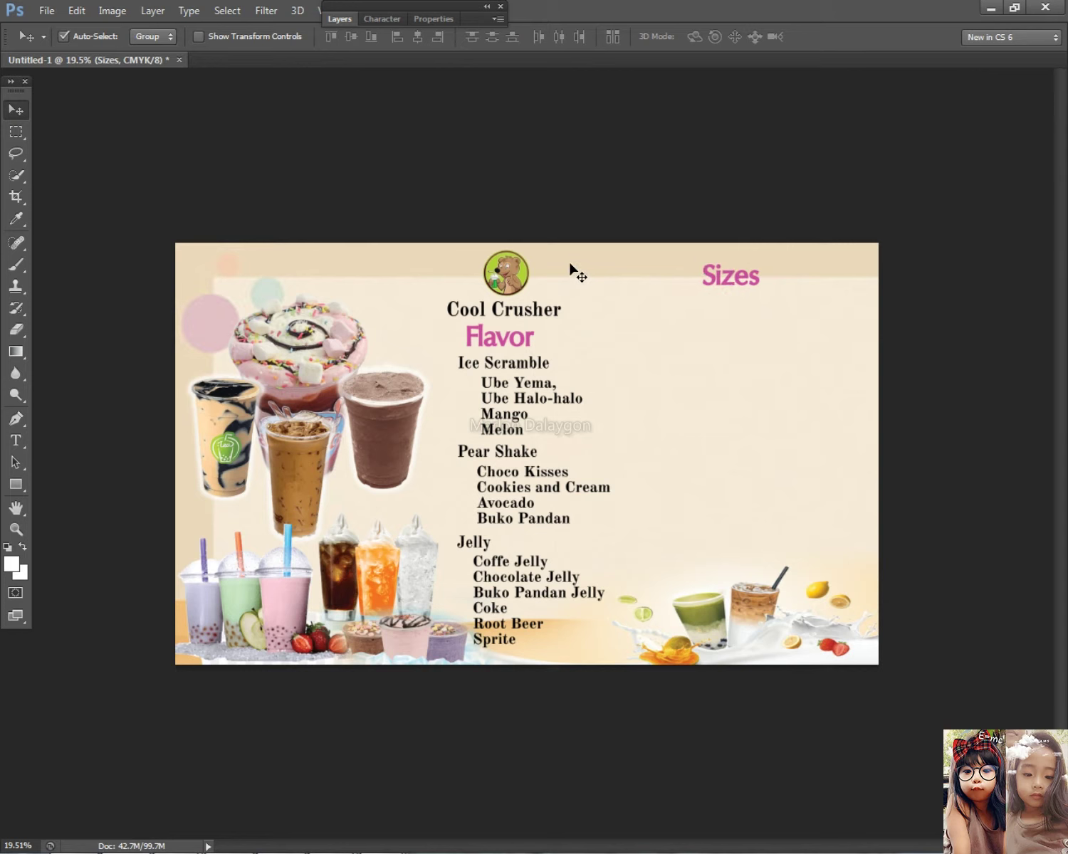
# Duplicate the Sizes heading below and to its left and replace the copy's text with "1207".
pyautogui.moveTo(742, 277); pyautogui.dragTo(689, 317)
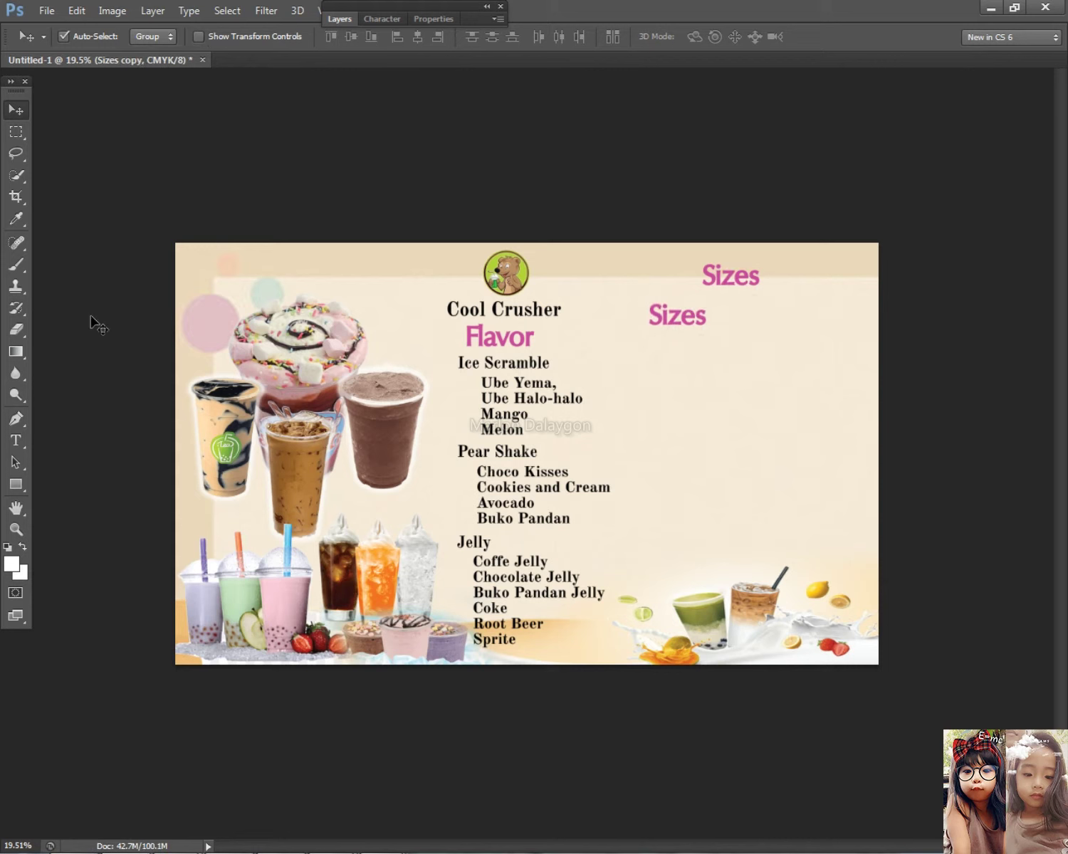
pyautogui.click(16, 440)
pyautogui.click(649, 316)
pyautogui.doubleClick(658, 313)
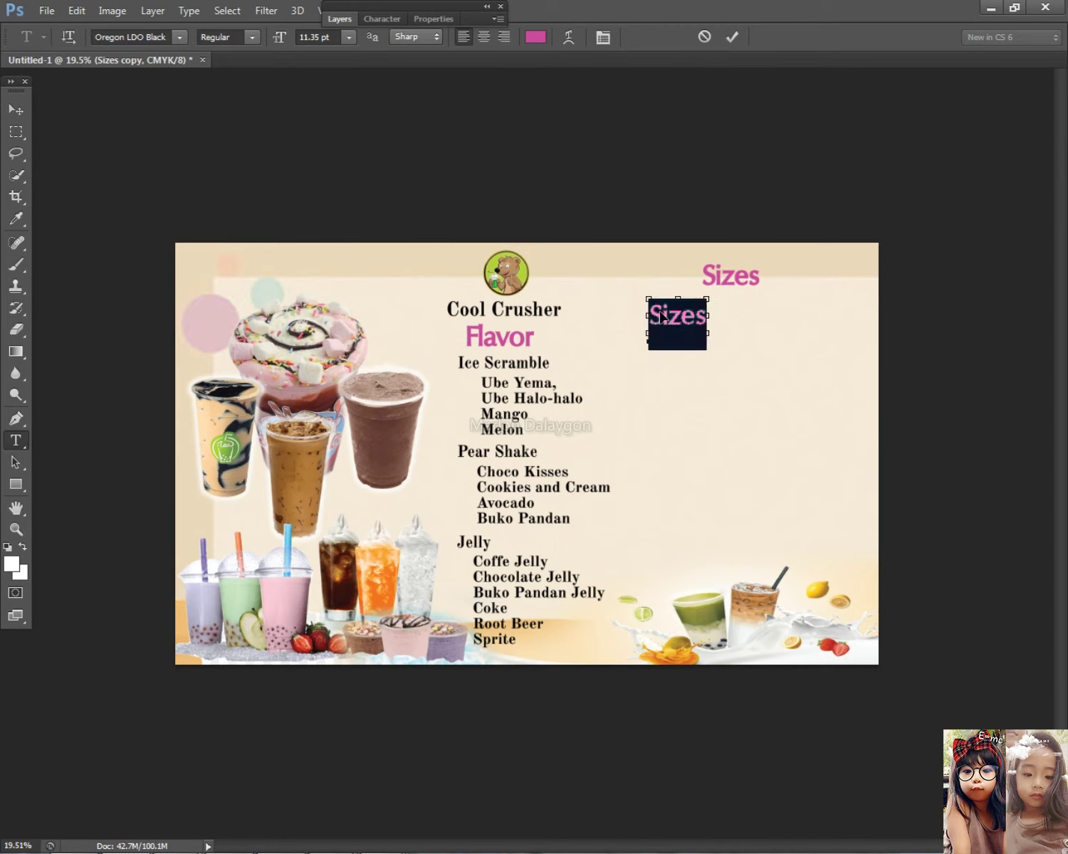
pyautogui.write('1207')
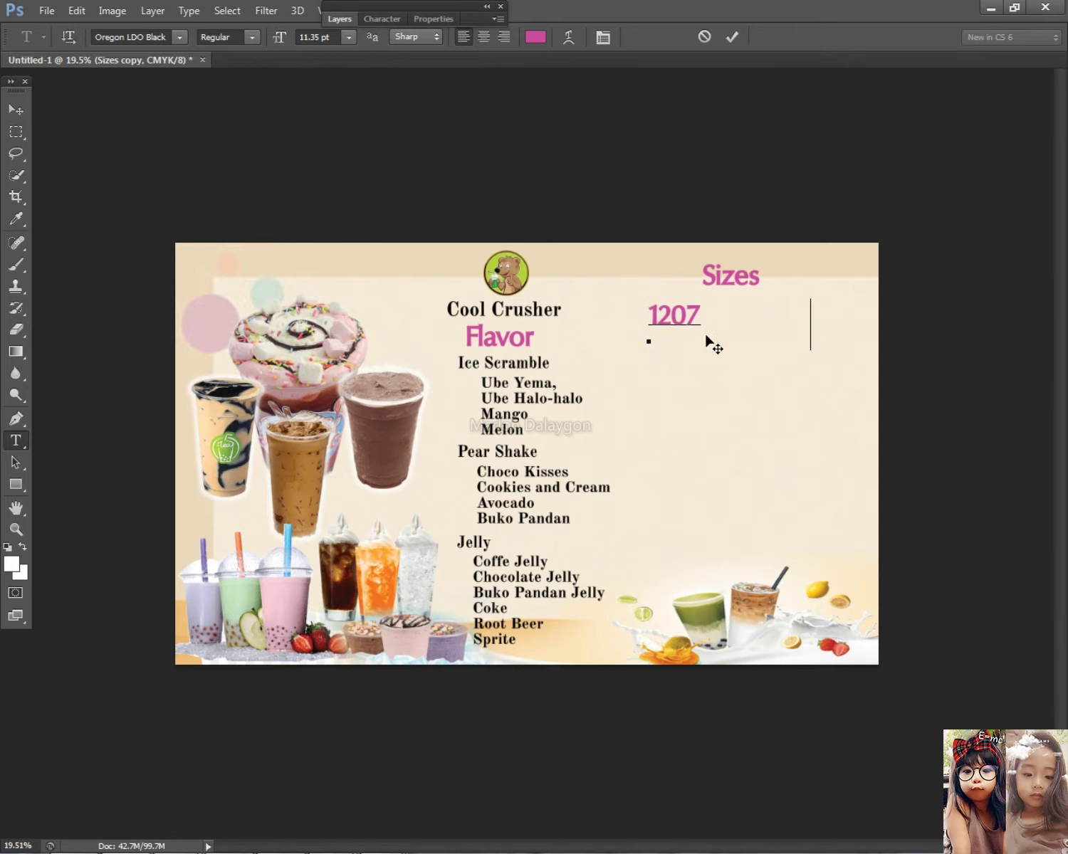
# Turn off superscript for the characters "07" in the new size text.
pyautogui.moveTo(672, 317); pyautogui.dragTo(708, 307)
pyautogui.click(383, 19)
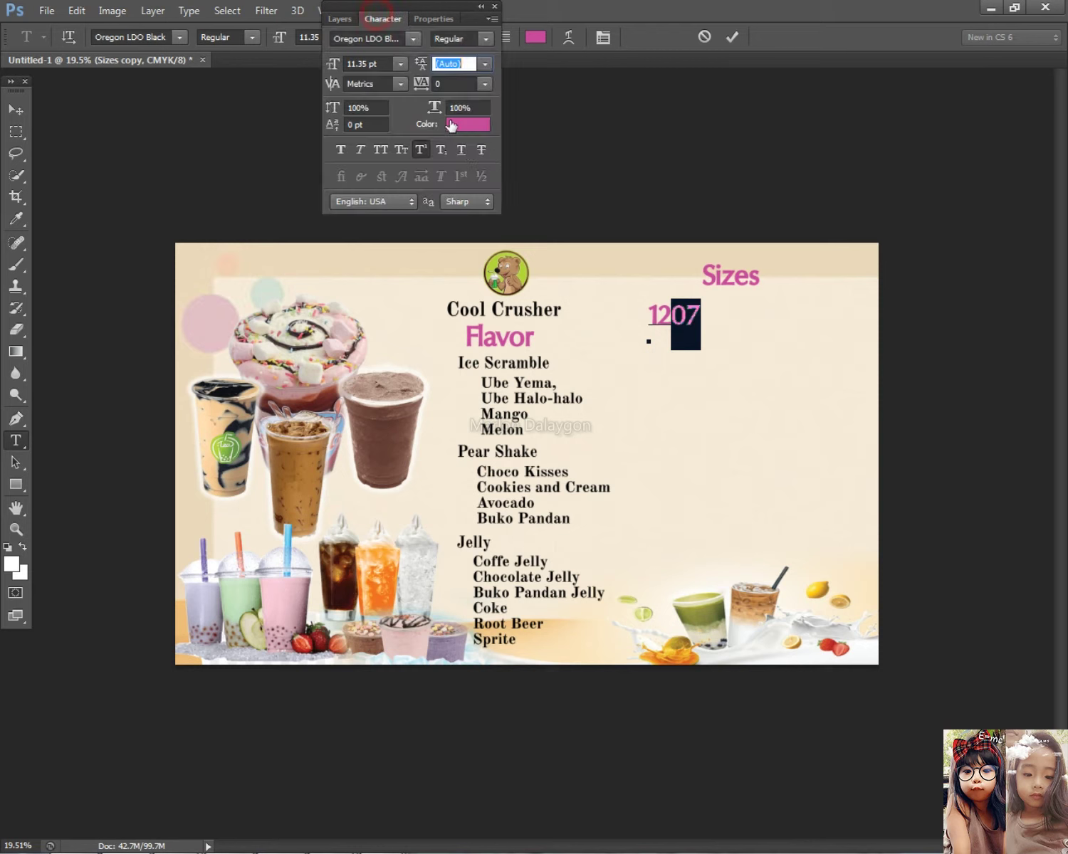
pyautogui.click(420, 149)
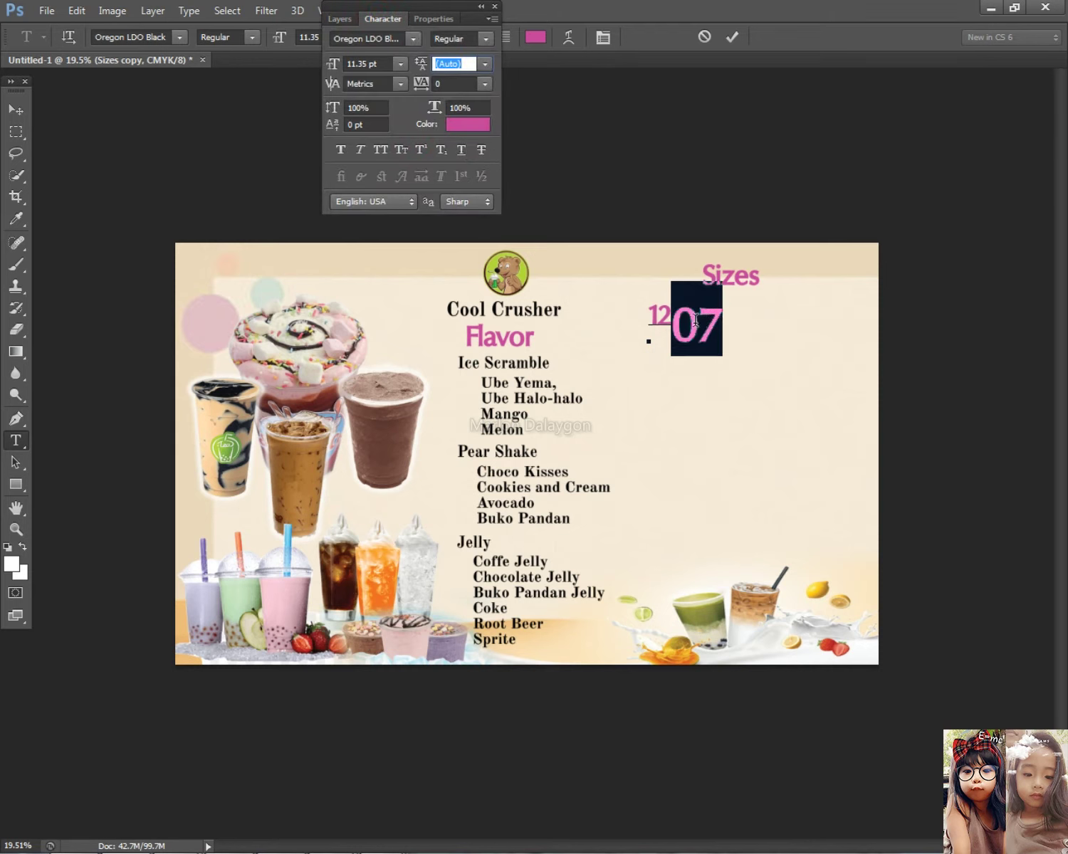
# Replace the size text with "12" and turn off its superscript formatting.
pyautogui.moveTo(731, 332); pyautogui.dragTo(645, 311)
pyautogui.press('BackSpace')
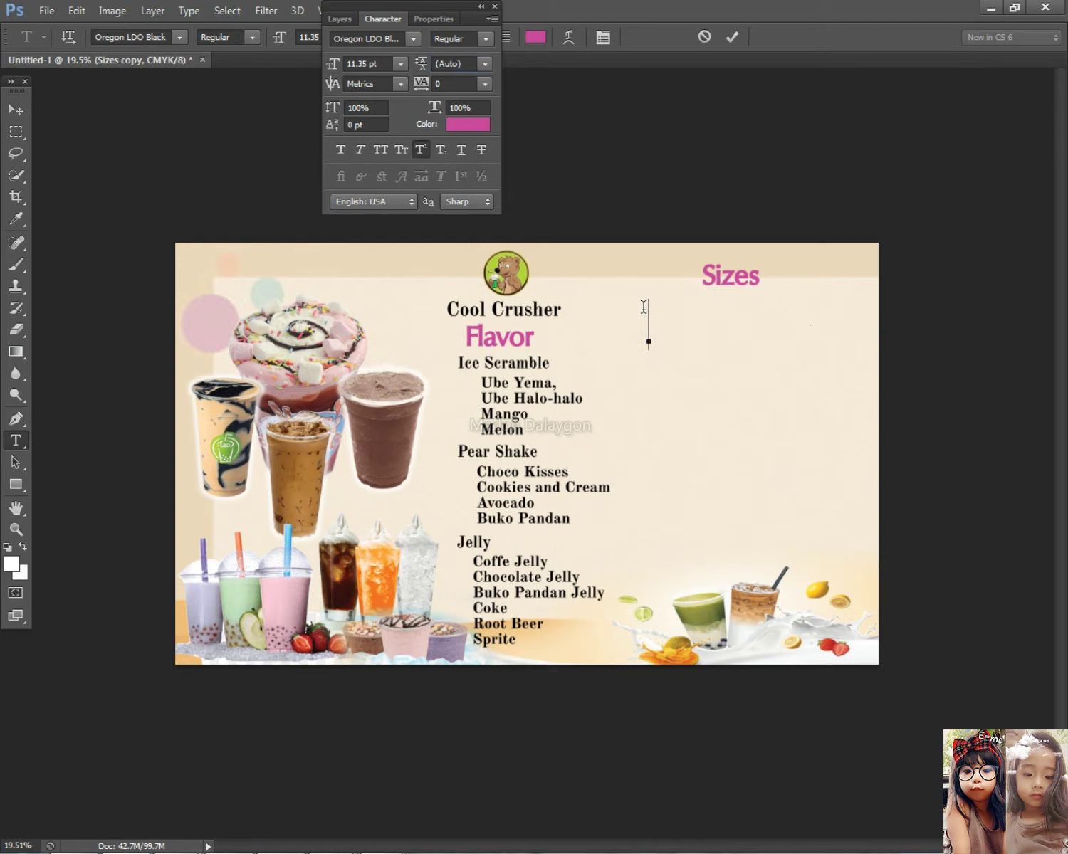
pyautogui.click(423, 151)
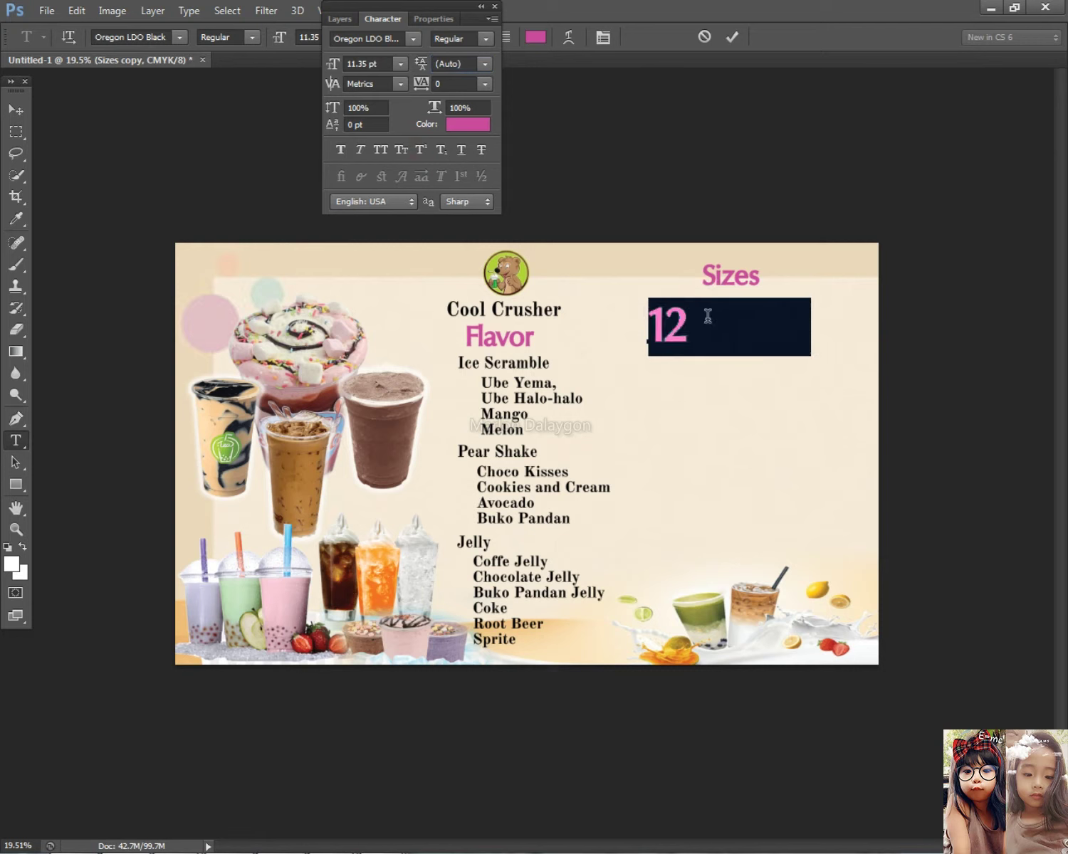
pyautogui.click(692, 326)
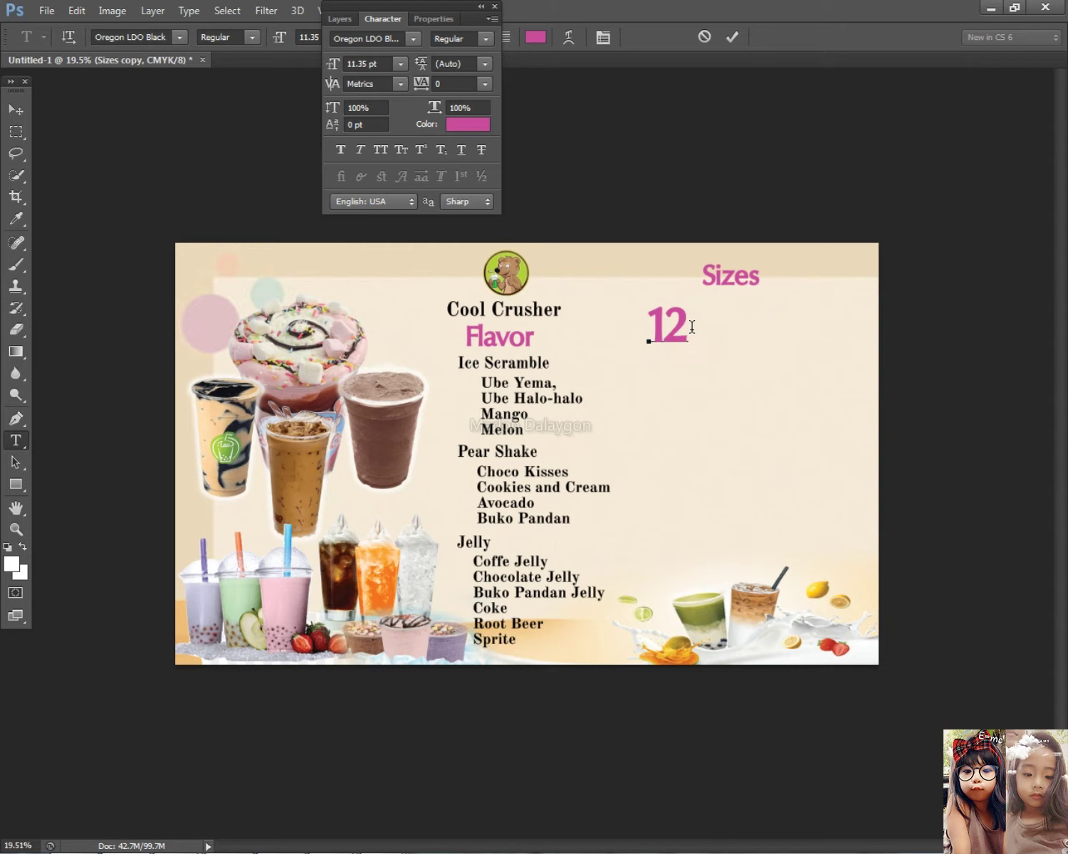
# Try adding "0z" after the 12 as subscript text, then remove it.
pyautogui.write('0z')
pyautogui.moveTo(687, 333)
pyautogui.mouseDown()
pyautogui.moveTo(751, 334)
pyautogui.moveTo(715, 334)
pyautogui.moveTo(694, 326)
pyautogui.moveTo(746, 333)
pyautogui.moveTo(691, 313)
pyautogui.mouseUp()
pyautogui.click(443, 150)
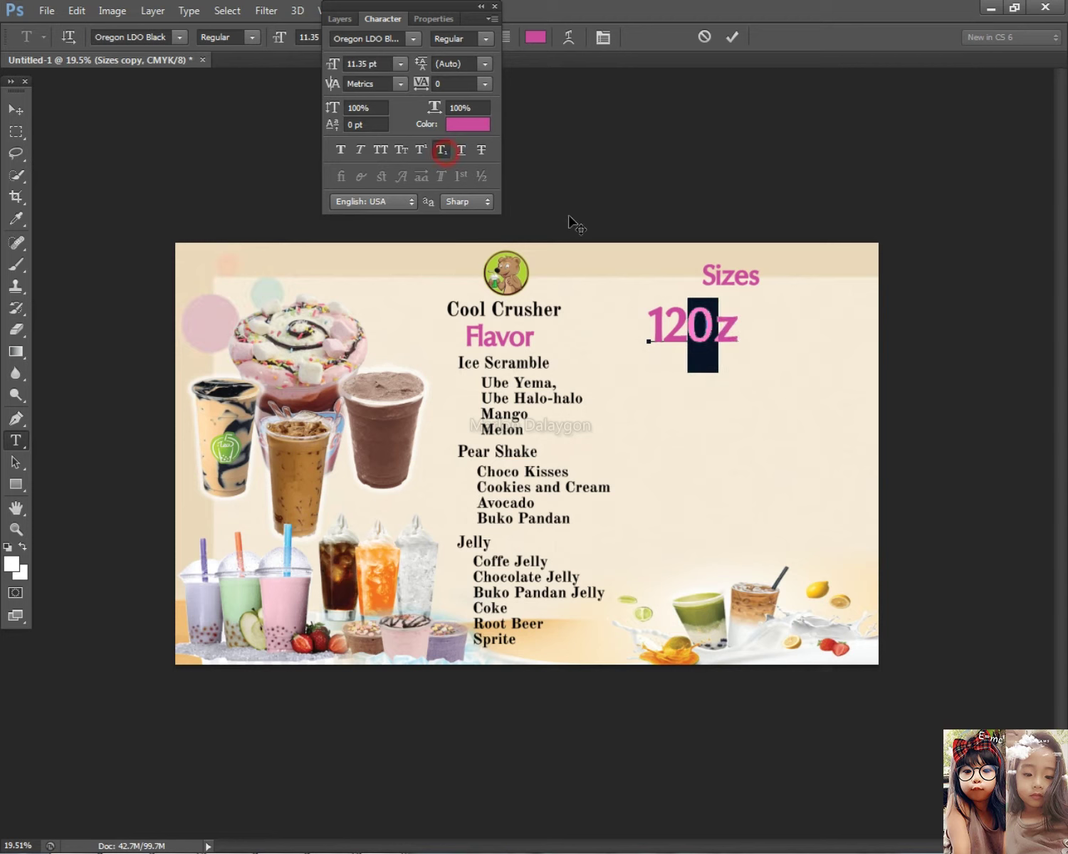
pyautogui.moveTo(687, 347); pyautogui.dragTo(765, 348)
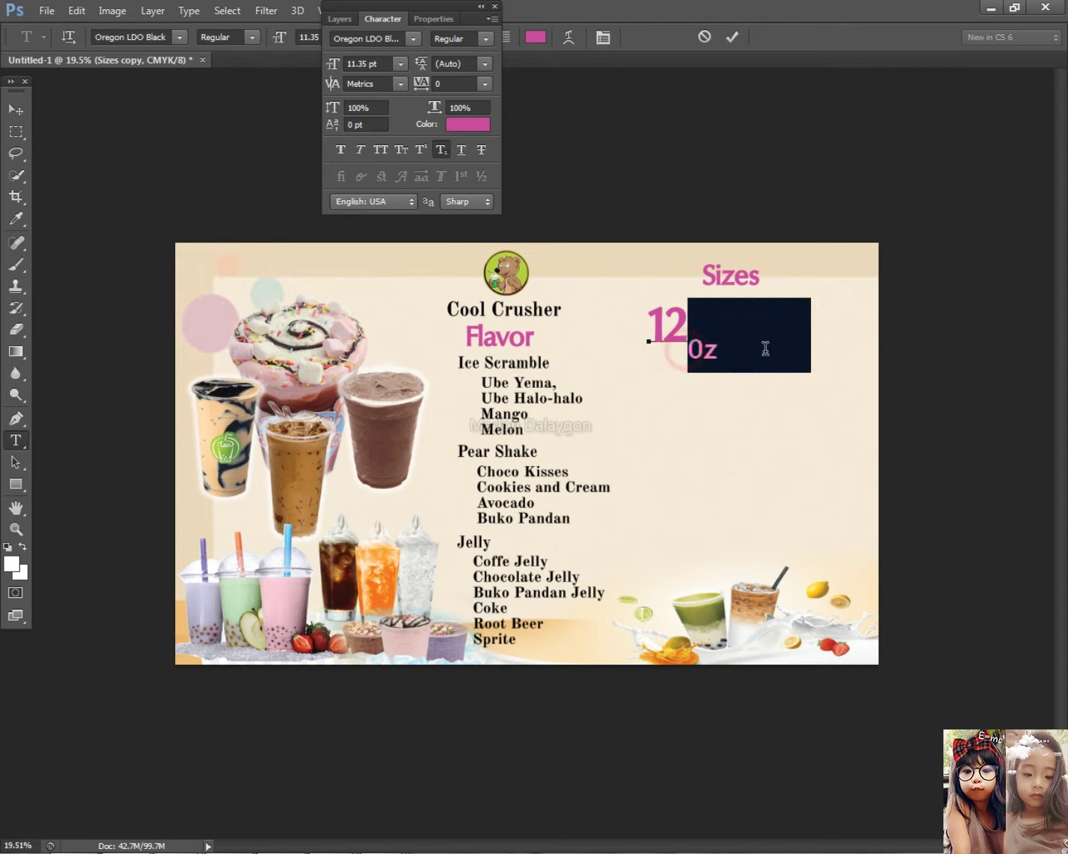
pyautogui.click(765, 341)
pyautogui.press('BackSpace')
pyautogui.press('BackSpace')
# Move the 12 text slightly up and left, beside the Cool Crusher title.
pyautogui.click(16, 109)
pyautogui.scroll(5, 582, 312)
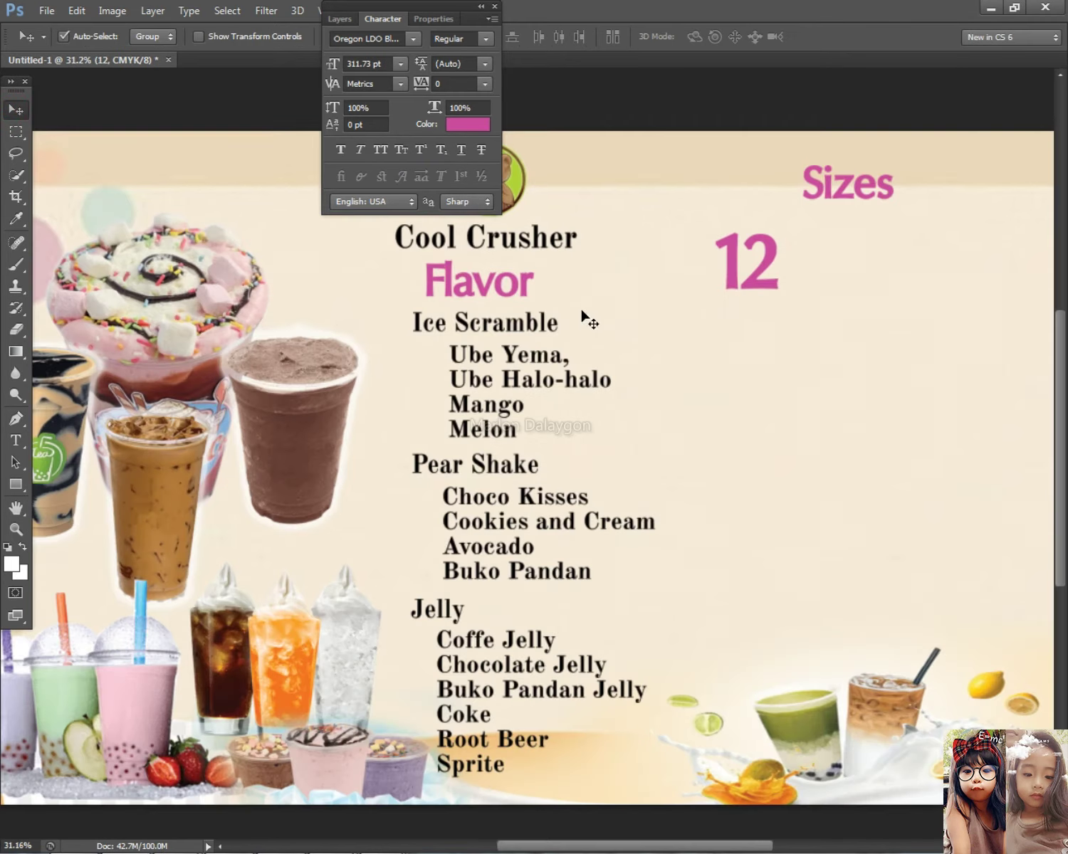
pyautogui.scroll(-3, 581, 311)
pyautogui.moveTo(694, 320)
pyautogui.mouseDown()
pyautogui.moveTo(710, 322)
pyautogui.moveTo(692, 314)
pyautogui.mouseUp()
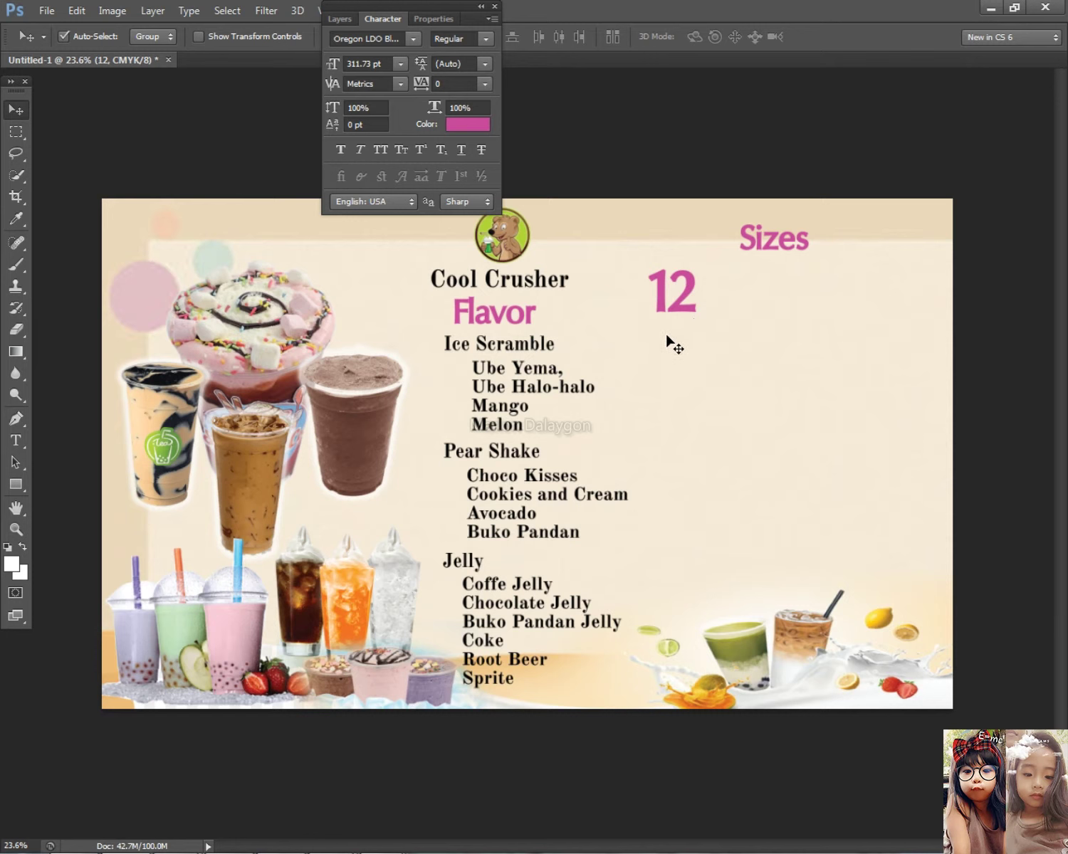
# Duplicate the 12 text beside the original and replace the copy's text with "0z".
pyautogui.moveTo(671, 300); pyautogui.dragTo(736, 330)
pyautogui.click(15, 439)
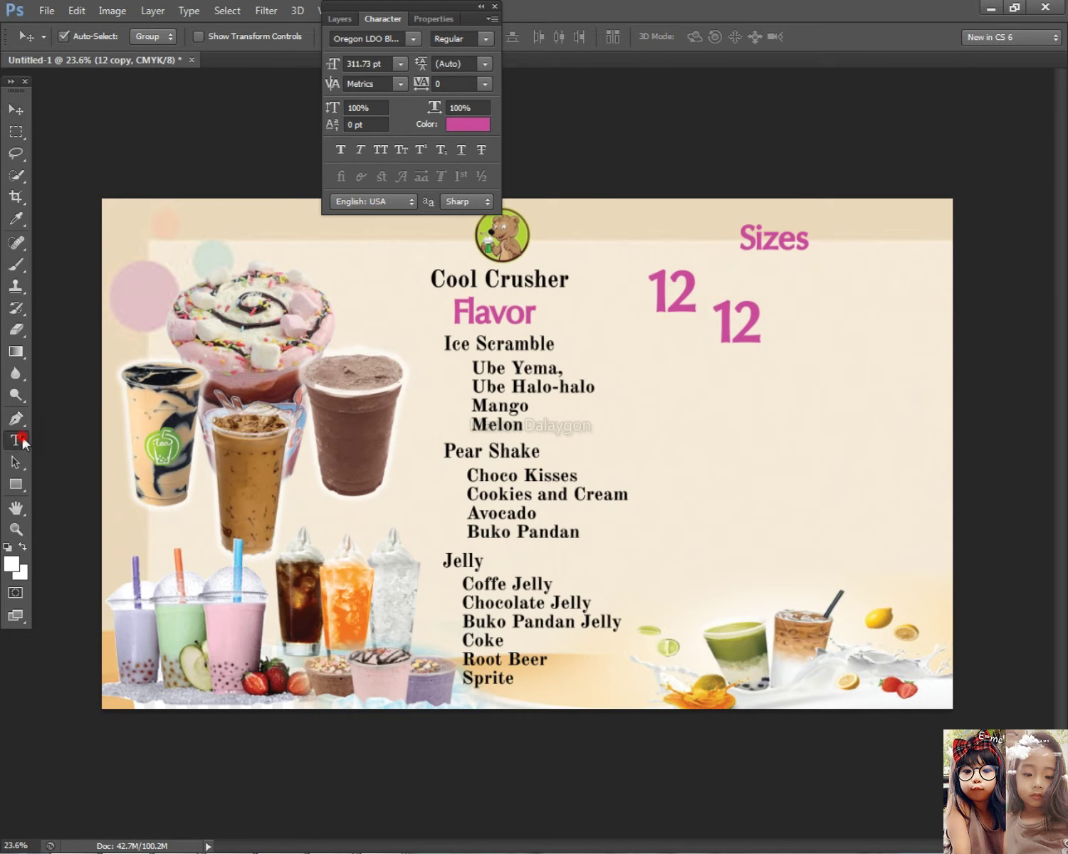
pyautogui.doubleClick(745, 343)
pyautogui.write('0z')
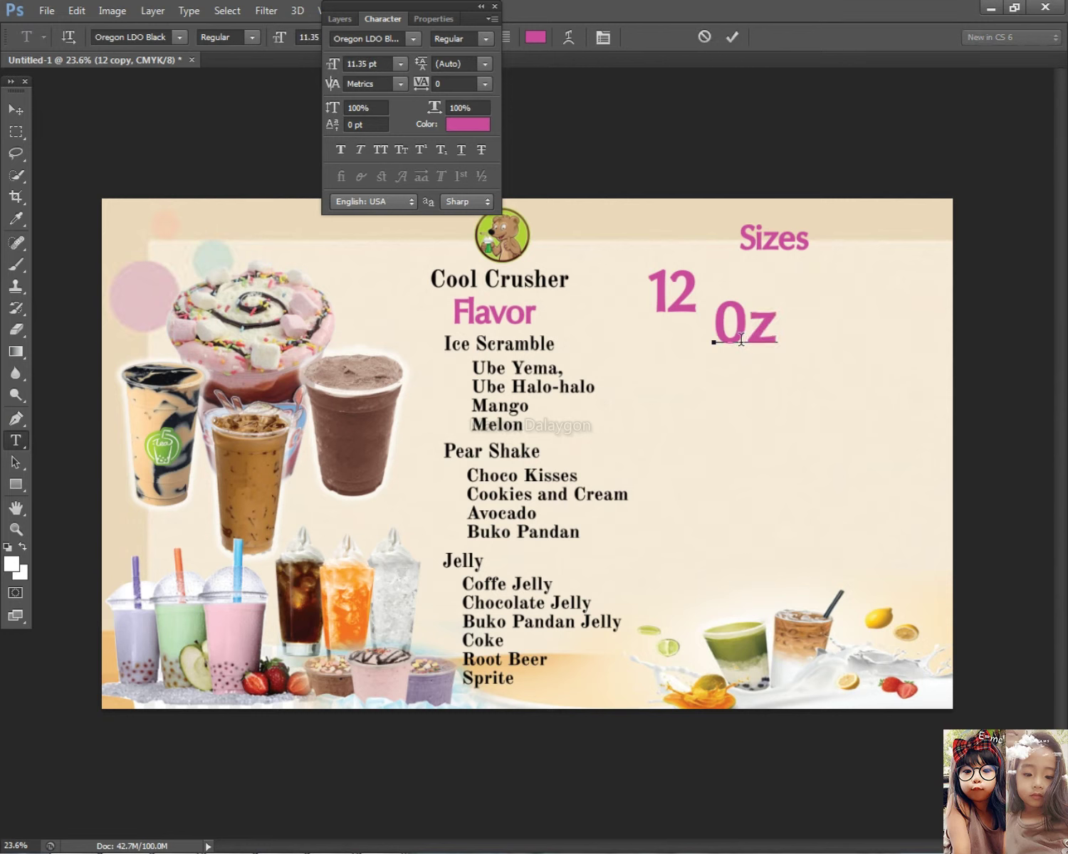
# Reduce the font size of the "0" in the 0z text to 9.35 pt.
pyautogui.hotkey('shift', 'Left')
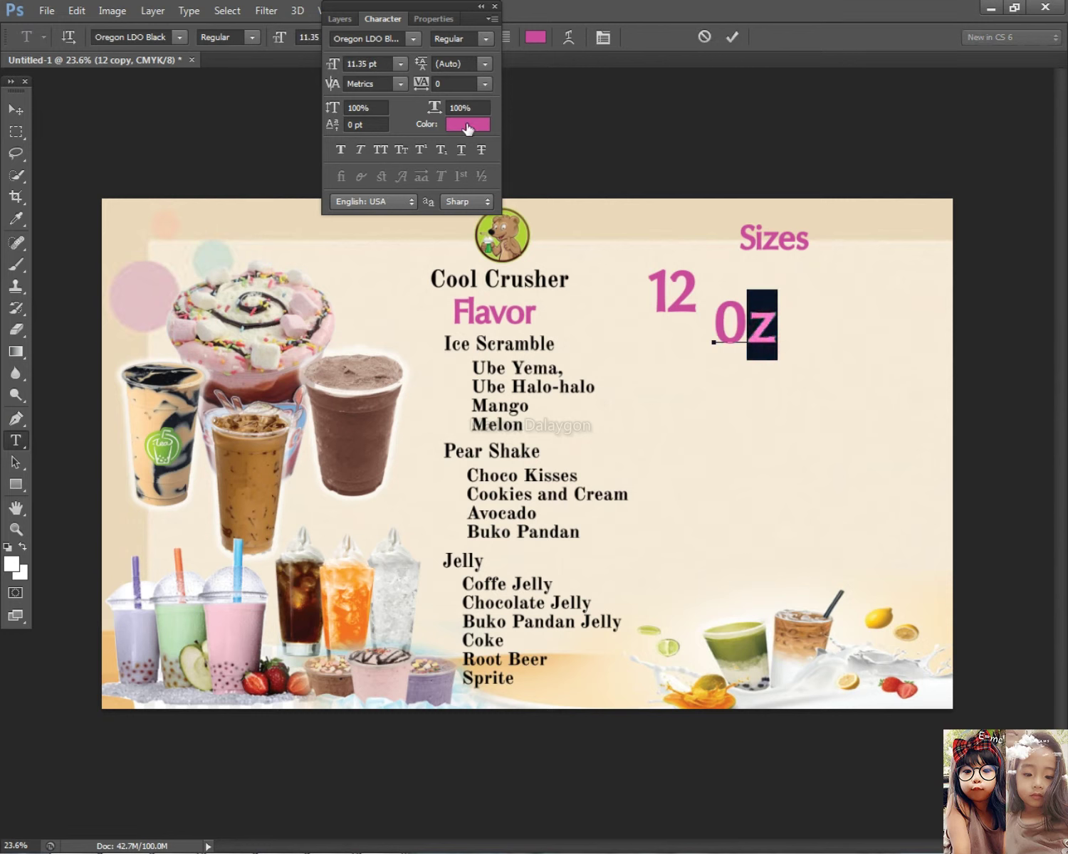
pyautogui.press('Left')
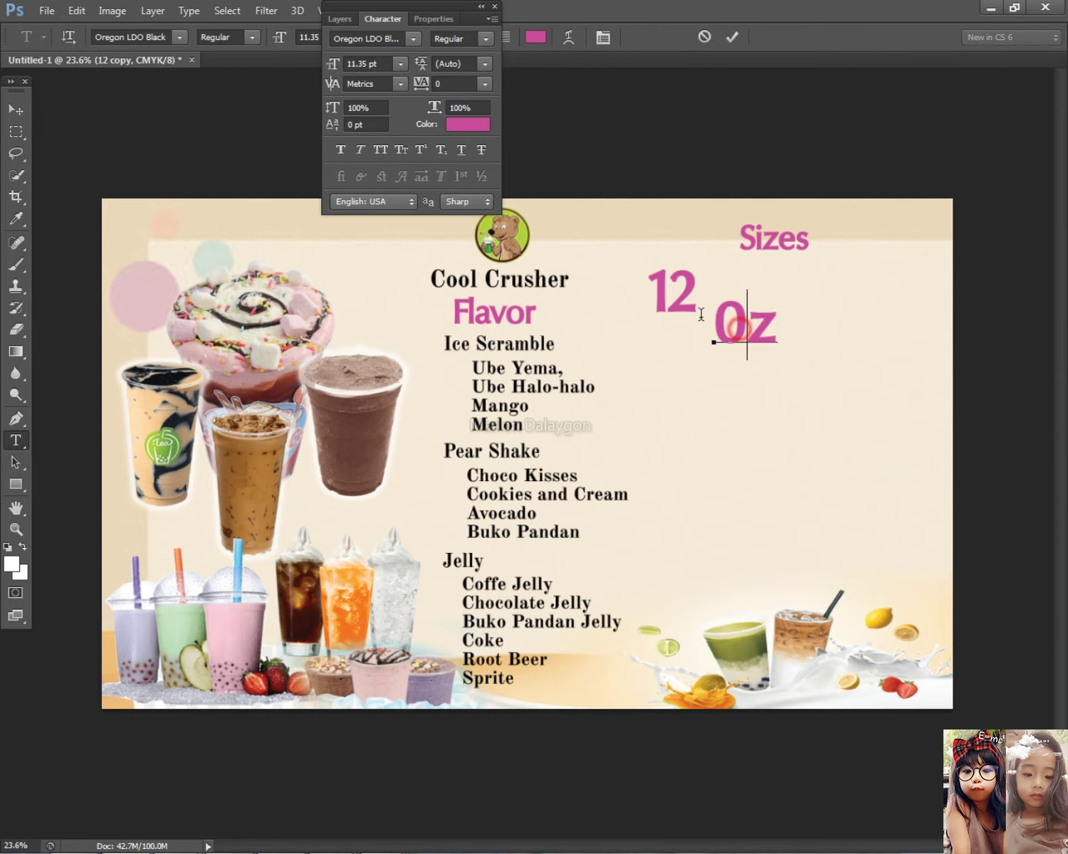
pyautogui.hotkey('shift', 'Left')
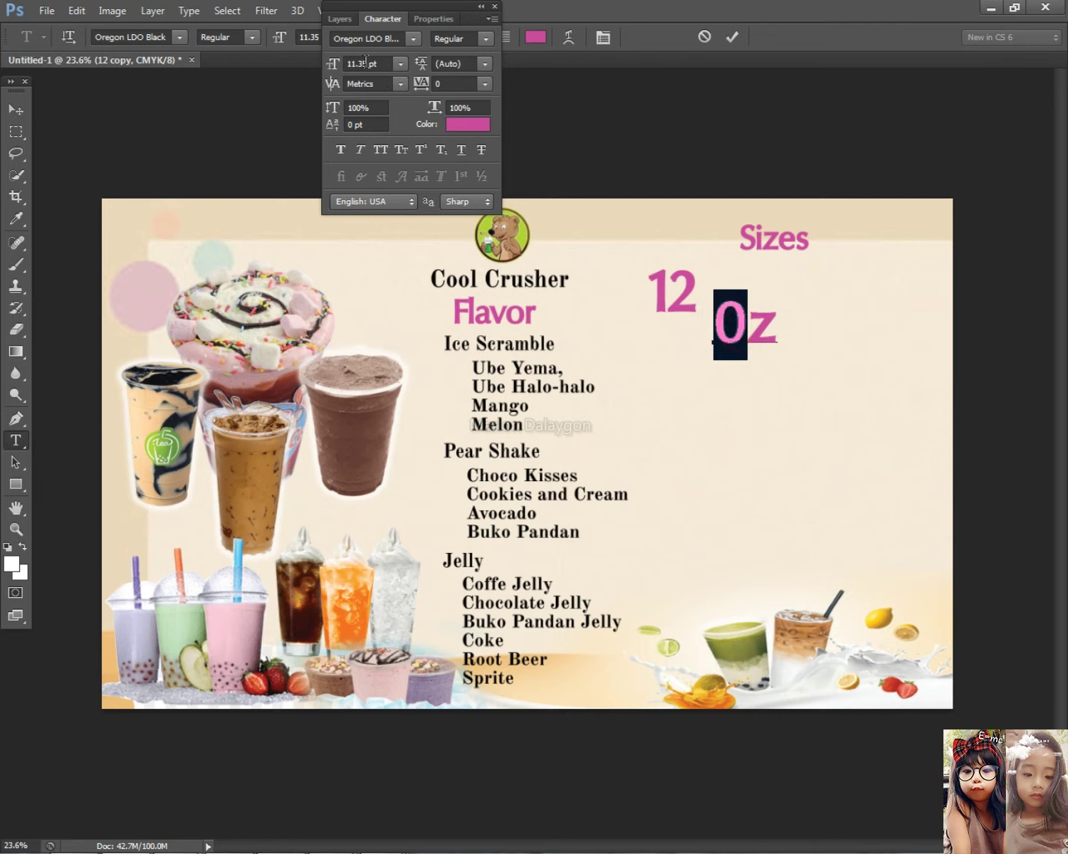
pyautogui.moveTo(420, 10); pyautogui.dragTo(570, 11)
pyautogui.click(343, 38)
pyautogui.click(346, 38)
pyautogui.click(334, 36)
pyautogui.scroll(-2, 333, 37)
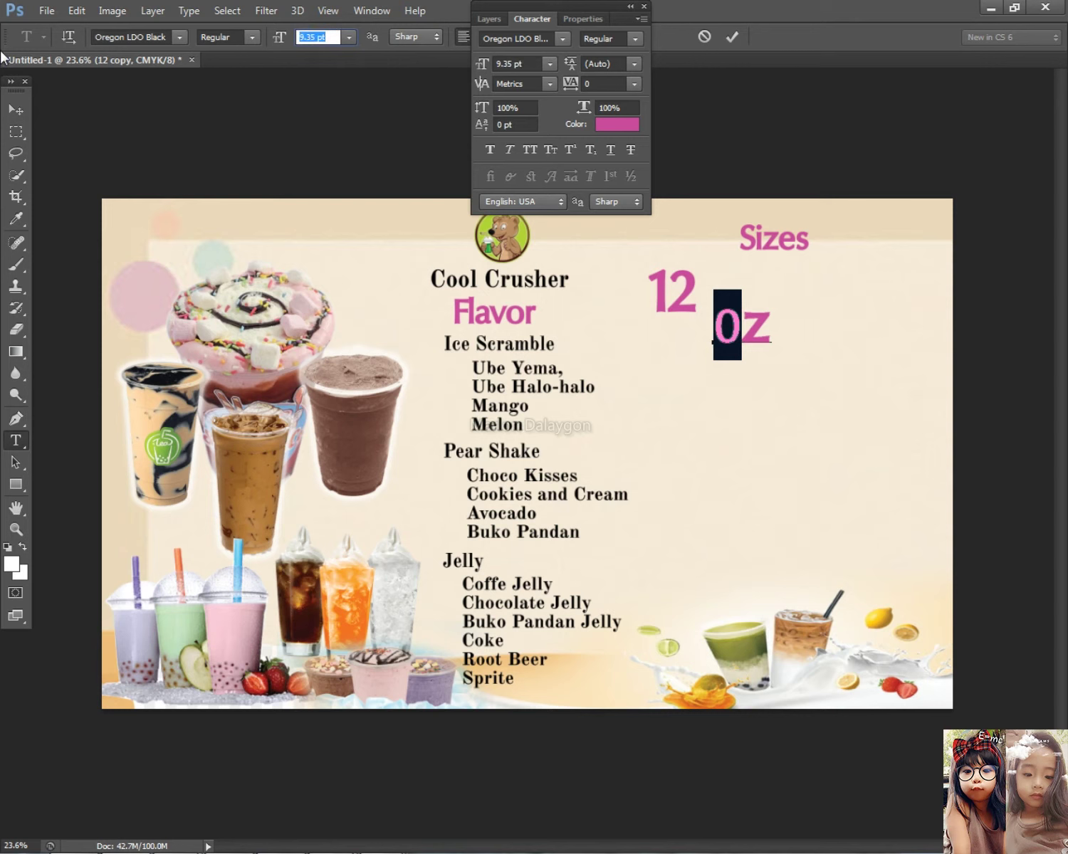
# Place the 0z text right beside the 12 and scale it to about 77% width and 80% height.
pyautogui.click(15, 110)
pyautogui.moveTo(748, 335); pyautogui.dragTo(732, 308)
pyautogui.hotkey('ctrl', 't')
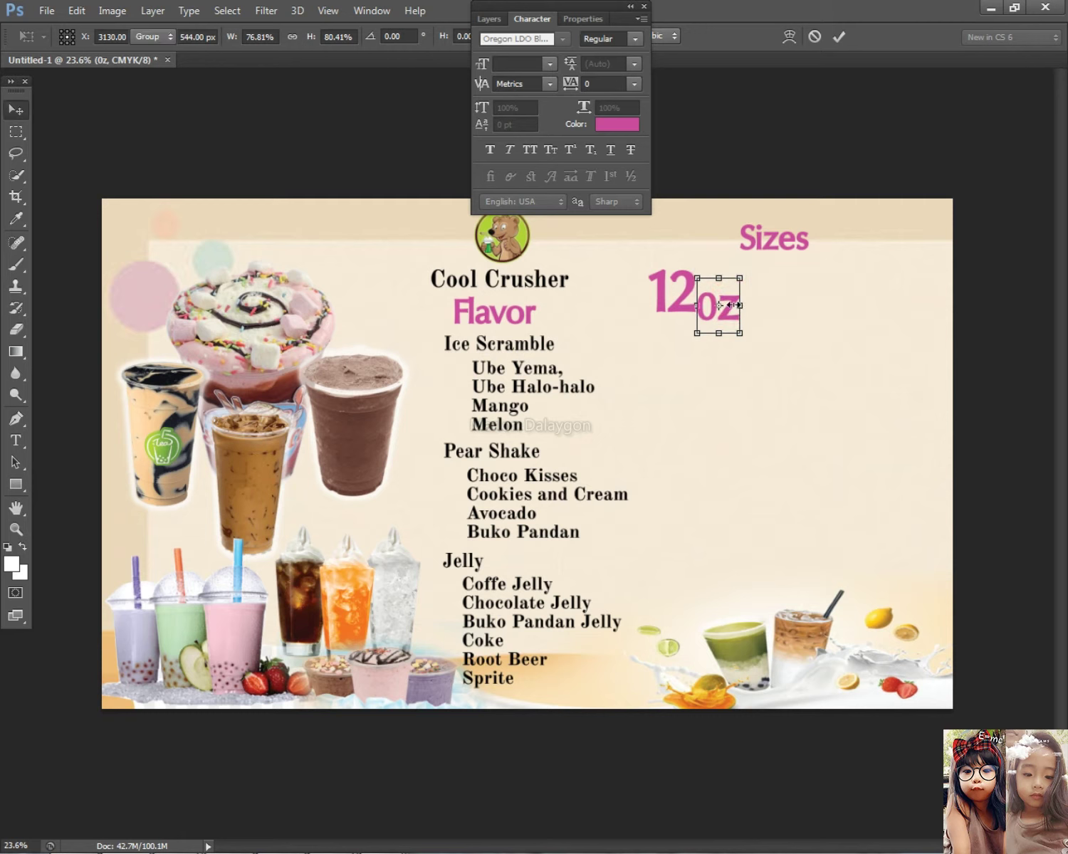
pyautogui.press('Return')
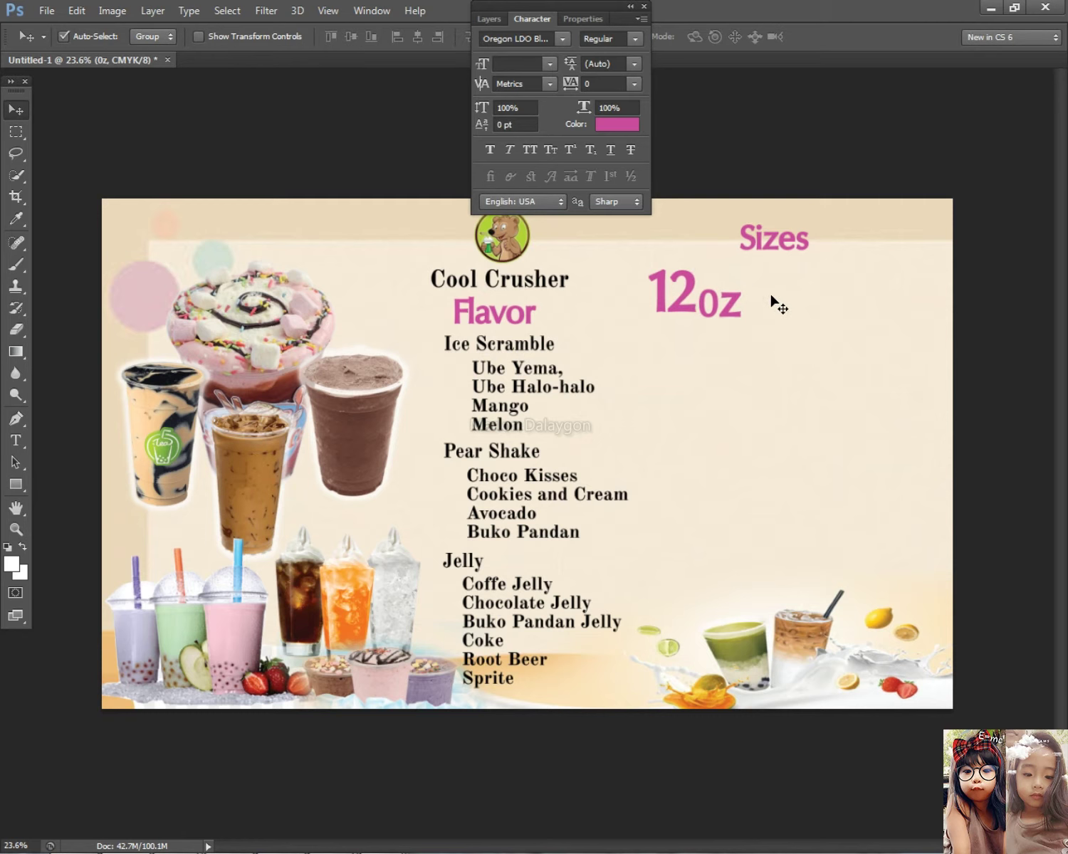
# Duplicate the 12 0z label to the right and change the copy's number to 16.
pyautogui.moveTo(801, 326); pyautogui.dragTo(675, 287)
pyautogui.moveTo(765, 296); pyautogui.dragTo(786, 279)
pyautogui.click(15, 441)
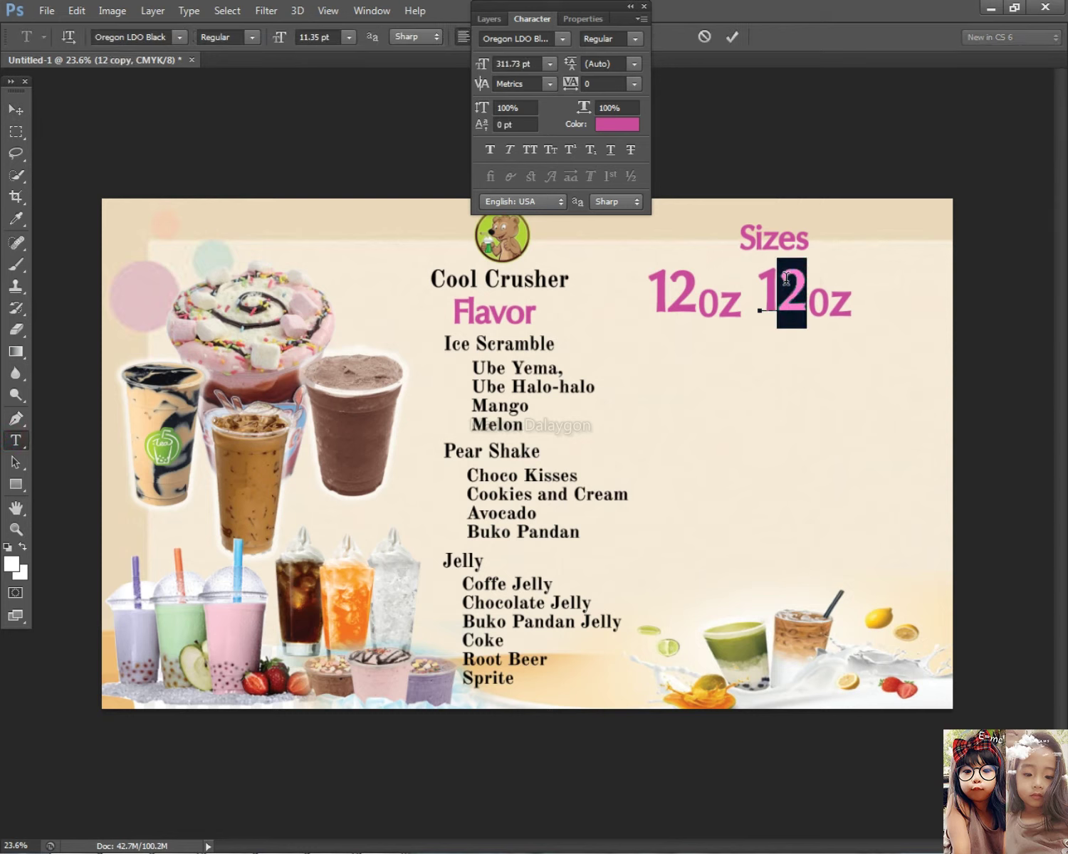
pyautogui.write('6')
pyautogui.click(15, 108)
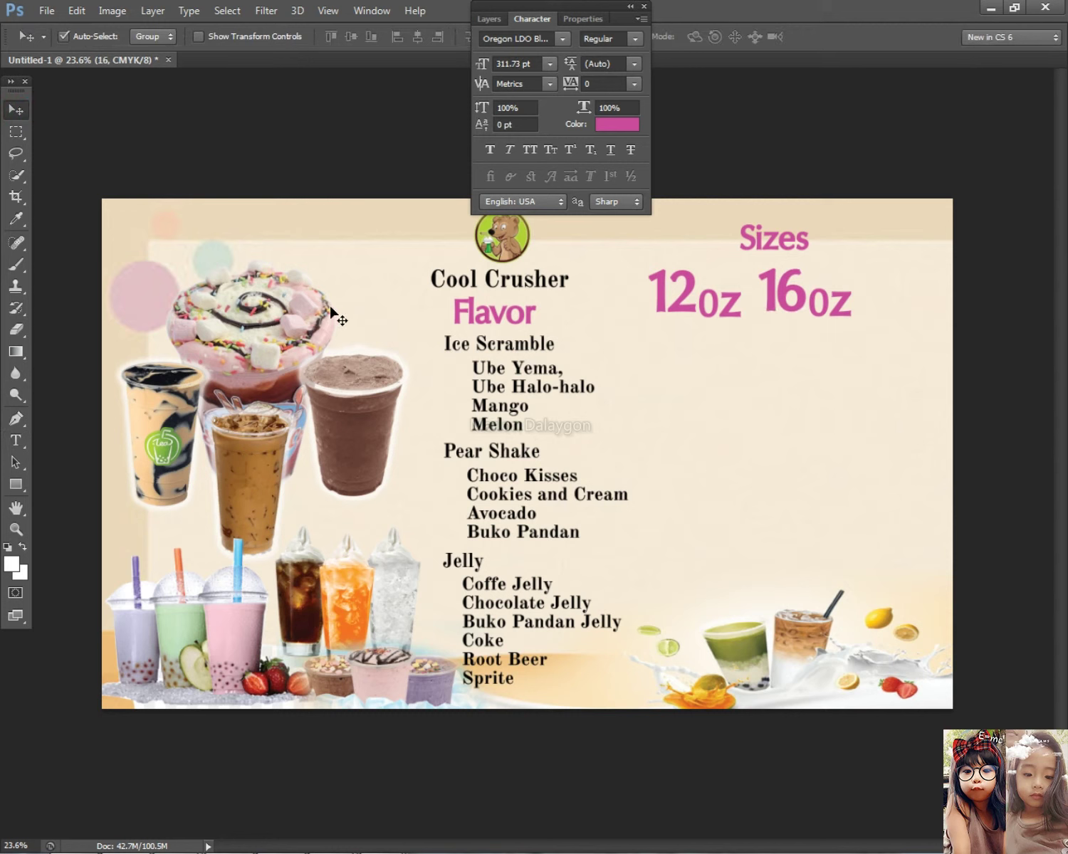
# Scale the 12 0z and 16 0z labels together to about 92%.
pyautogui.moveTo(886, 339); pyautogui.dragTo(684, 283)
pyautogui.hotkey('ctrl', 't')
pyautogui.moveTo(857, 319); pyautogui.dragTo(846, 315)
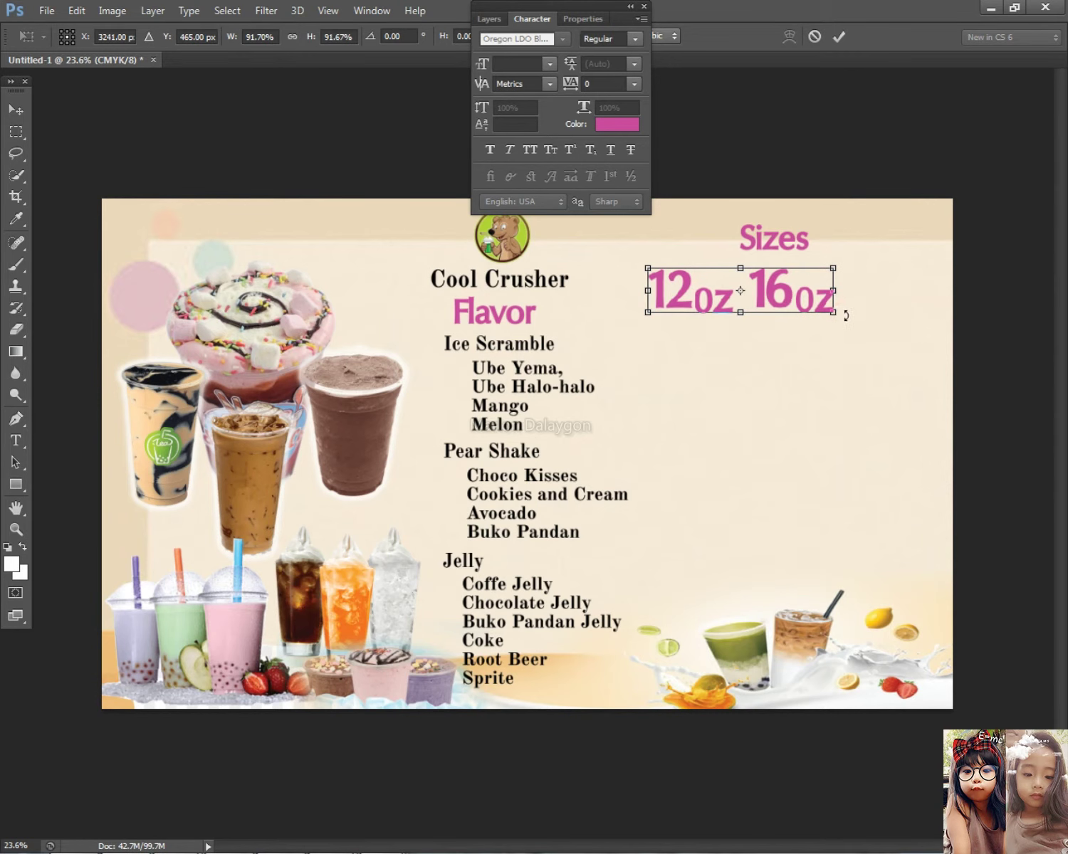
pyautogui.press('Return')
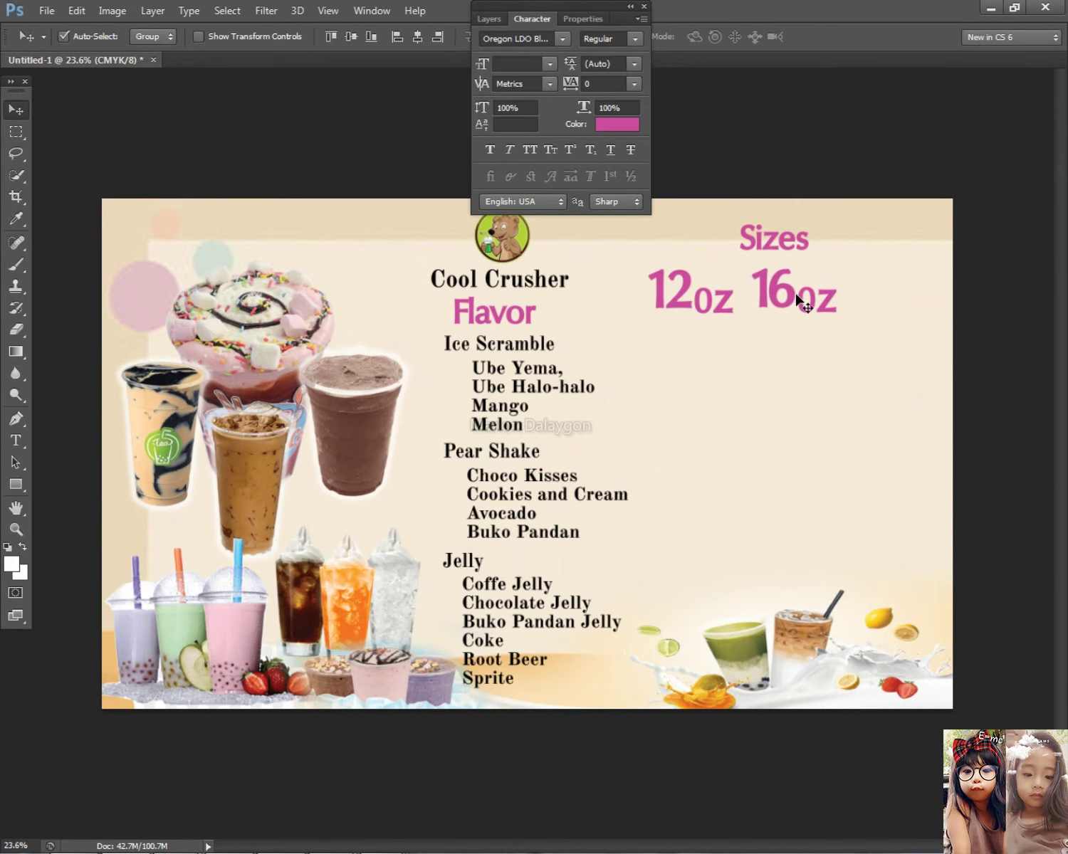
# Duplicate the 16 0z label to the right and change the copy's number to 22.
pyautogui.moveTo(805, 294); pyautogui.dragTo(904, 299)
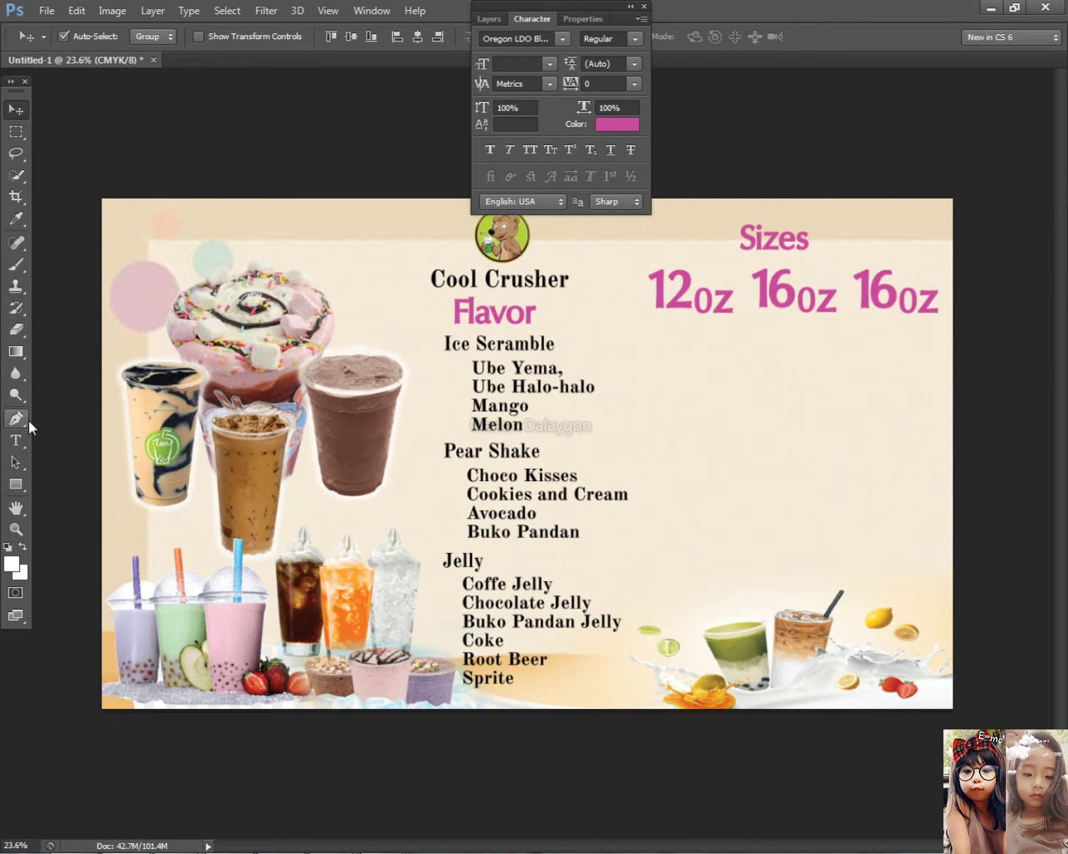
pyautogui.click(15, 440)
pyautogui.moveTo(898, 286); pyautogui.dragTo(822, 271)
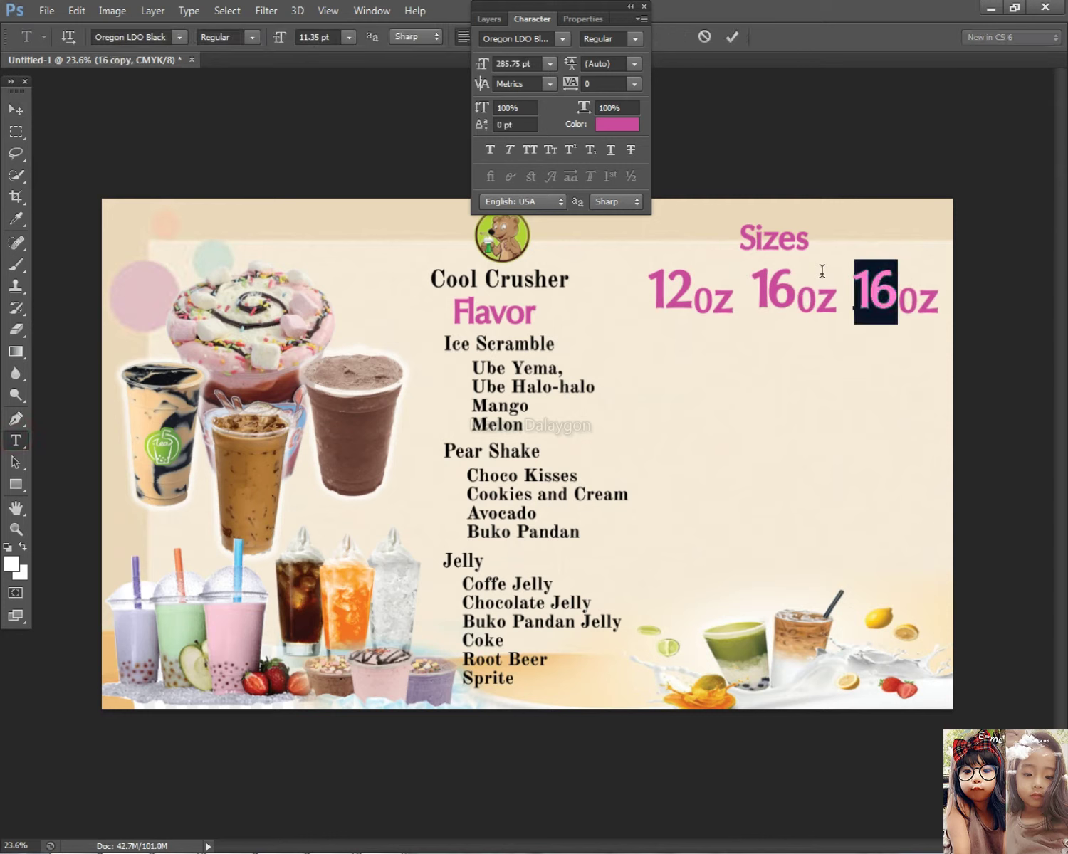
pyautogui.write('22')
pyautogui.click(16, 109)
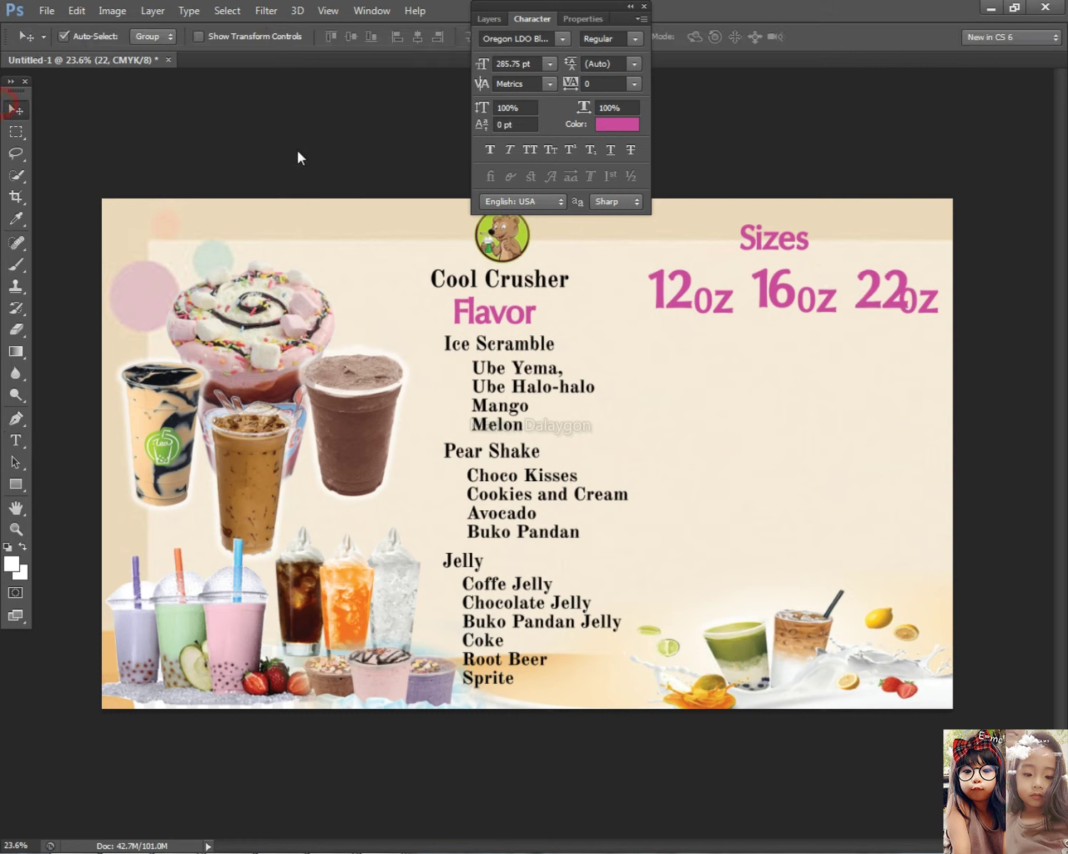
# Nudge the 22 to the left so it clears its 0z text.
pyautogui.hotkey('shift', 'Left')
pyautogui.hotkey('shift', 'Left')
pyautogui.hotkey('shift', 'Left')
pyautogui.hotkey('shift', 'Left')
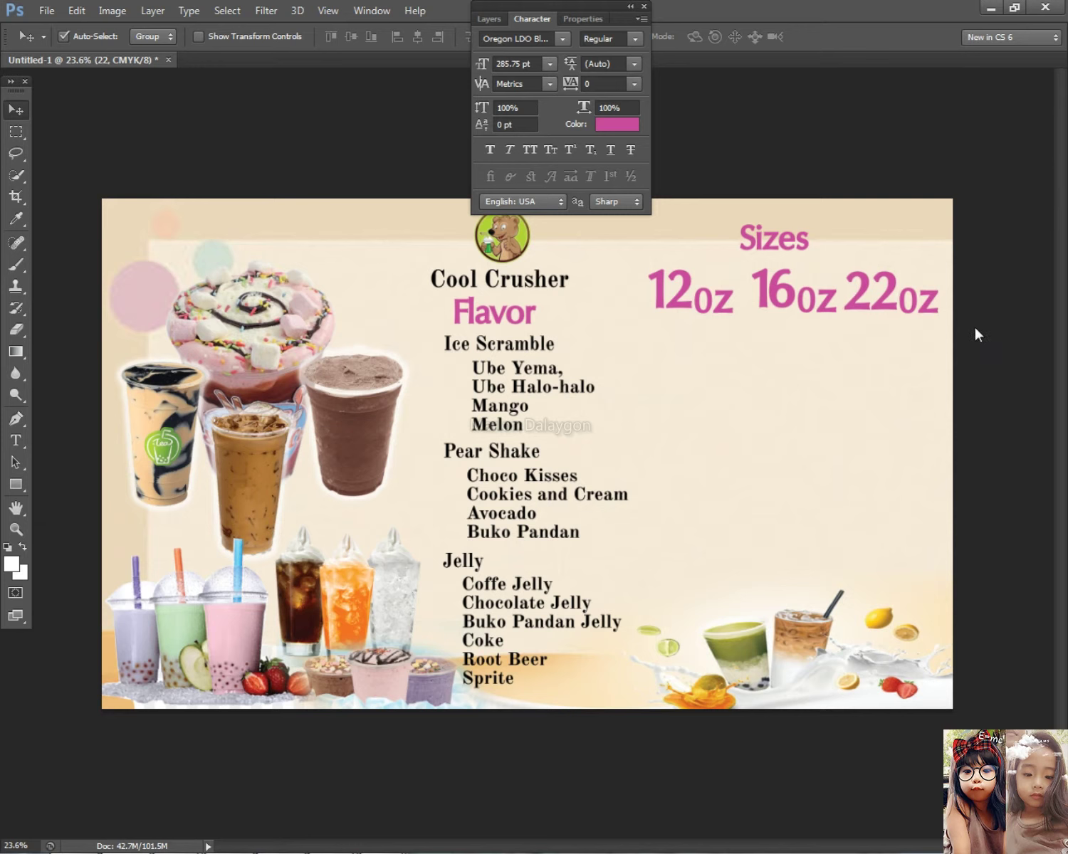
# Select the 16 0z and 22 0z labels and scale them down.
pyautogui.moveTo(986, 320); pyautogui.dragTo(705, 284)
pyautogui.hotkey('ctrl', 't')
pyautogui.moveTo(944, 271); pyautogui.dragTo(813, 283)
pyautogui.press('Return')
# Space out the size labels by moving the 22 0z and 16 0z labels to the right.
pyautogui.moveTo(834, 293); pyautogui.dragTo(864, 292)
pyautogui.hotkey('ctrl', 'z')
pyautogui.moveTo(955, 346); pyautogui.dragTo(872, 293)
pyautogui.moveTo(786, 349); pyautogui.dragTo(771, 278)
pyautogui.hotkey('shift', 'Right')
pyautogui.hotkey('shift', 'Right')
# Select the whole row of 12, 16 and 22 0z labels and scale it down slightly.
pyautogui.moveTo(655, 281); pyautogui.dragTo(698, 327)
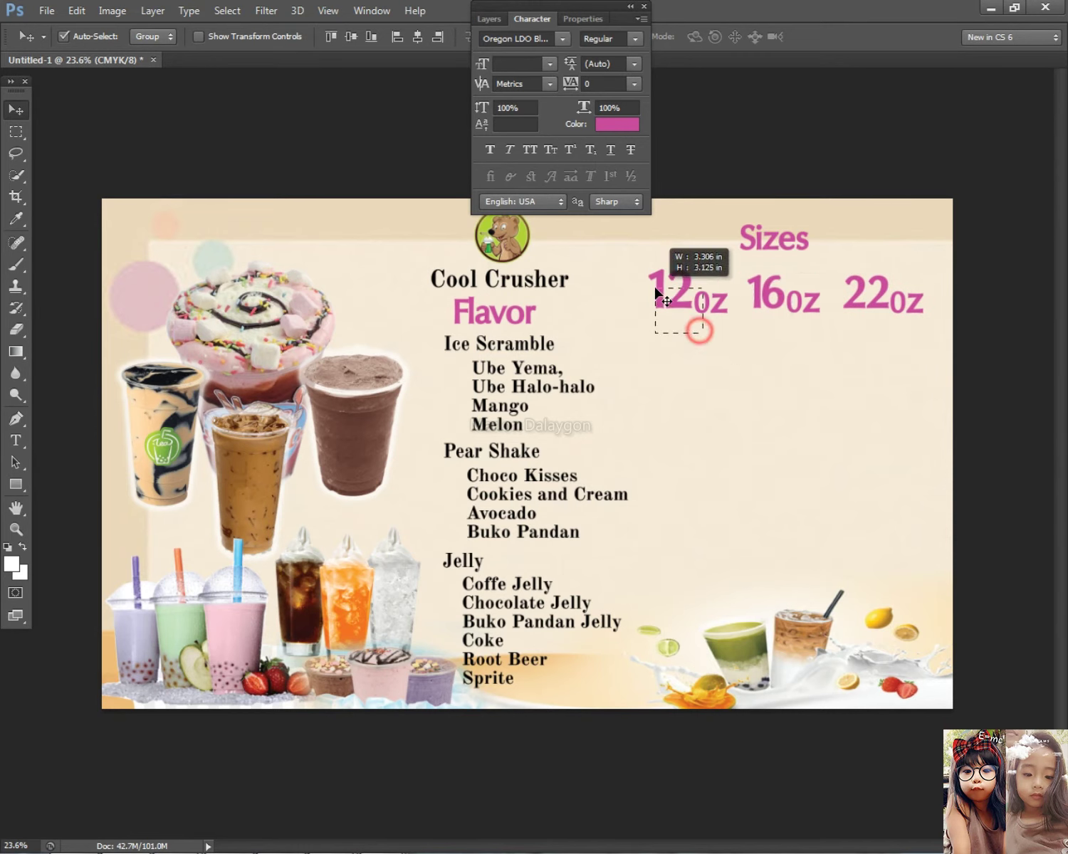
pyautogui.moveTo(968, 313); pyautogui.dragTo(668, 276)
pyautogui.hotkey('ctrl', 't')
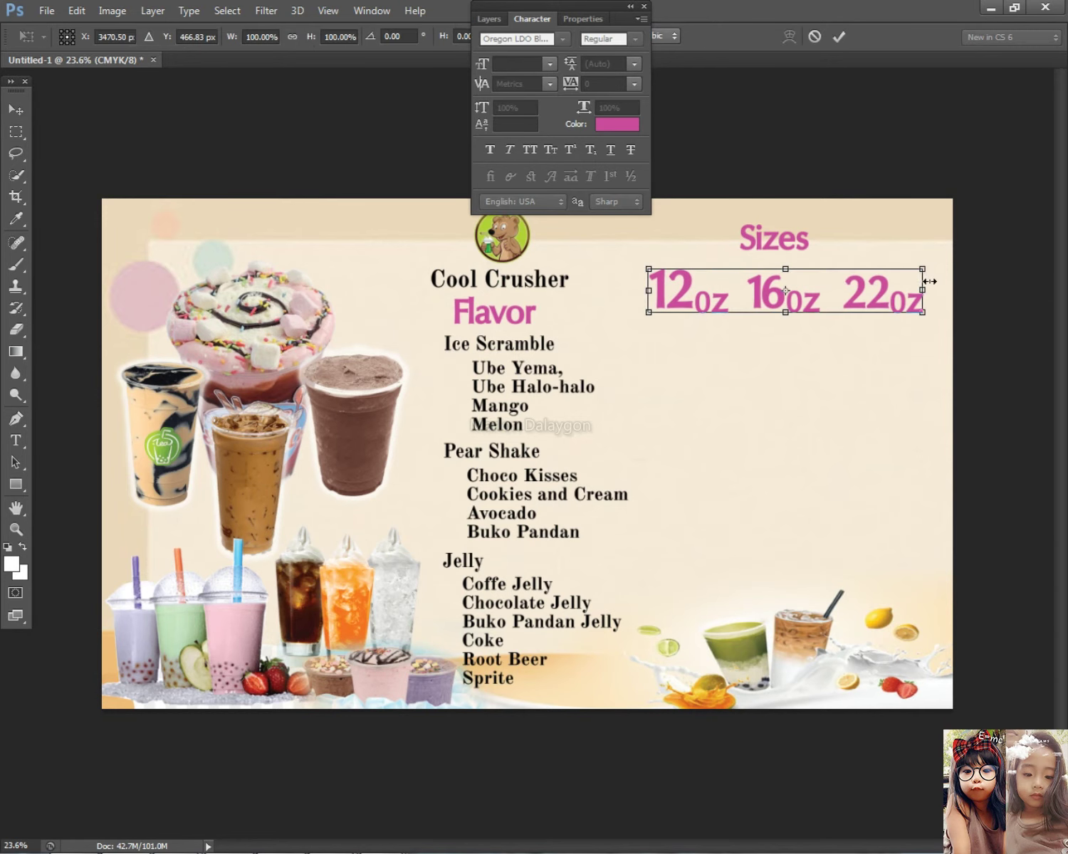
pyautogui.moveTo(922, 270); pyautogui.dragTo(912, 269)
pyautogui.press('Return')
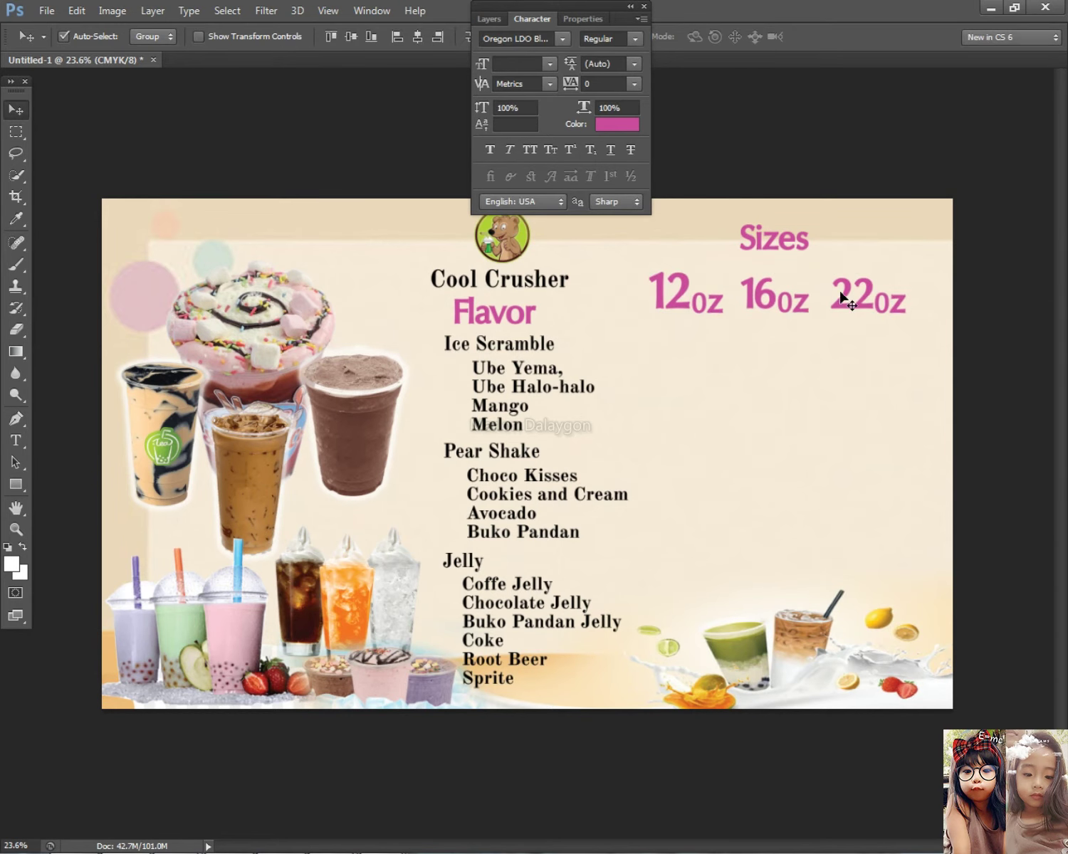
# Nudge the row of ounce labels to the right to center it under the Sizes heading.
pyautogui.moveTo(957, 366); pyautogui.dragTo(801, 298)
pyautogui.moveTo(928, 315); pyautogui.dragTo(665, 267)
pyautogui.hotkey('shift', 'Right')
pyautogui.hotkey('shift', 'Right')
pyautogui.hotkey('shift', 'Right')
pyautogui.hotkey('shift', 'Right')
pyautogui.moveTo(948, 324); pyautogui.dragTo(872, 285)
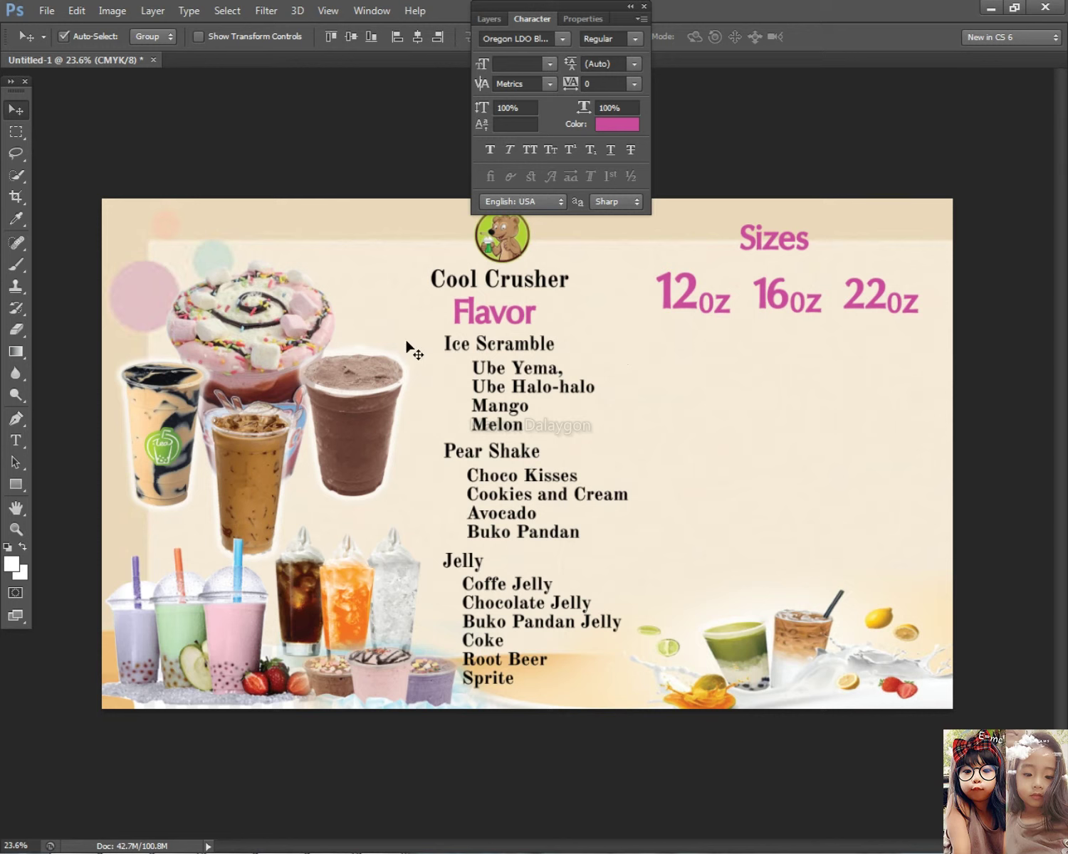
# Remove the comma after "Ube Yema" in the Ice Scramble flavor list.
pyautogui.click(15, 445)
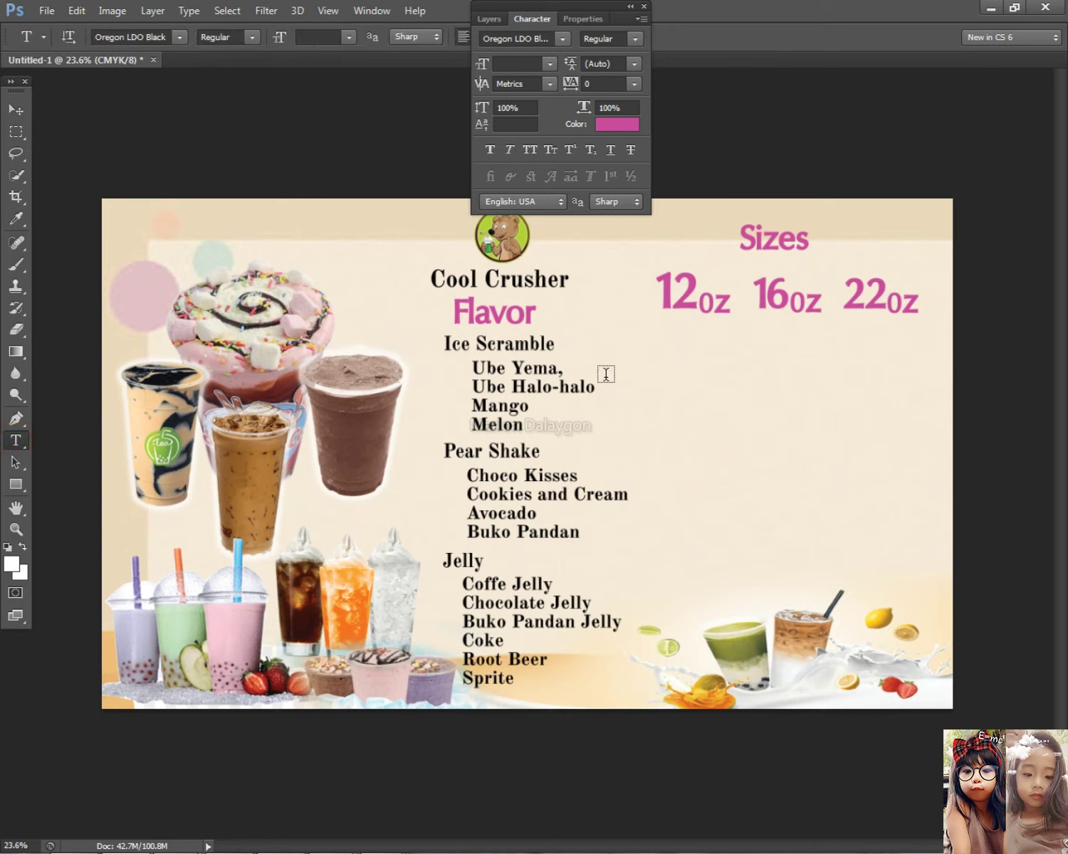
pyautogui.click(551, 376)
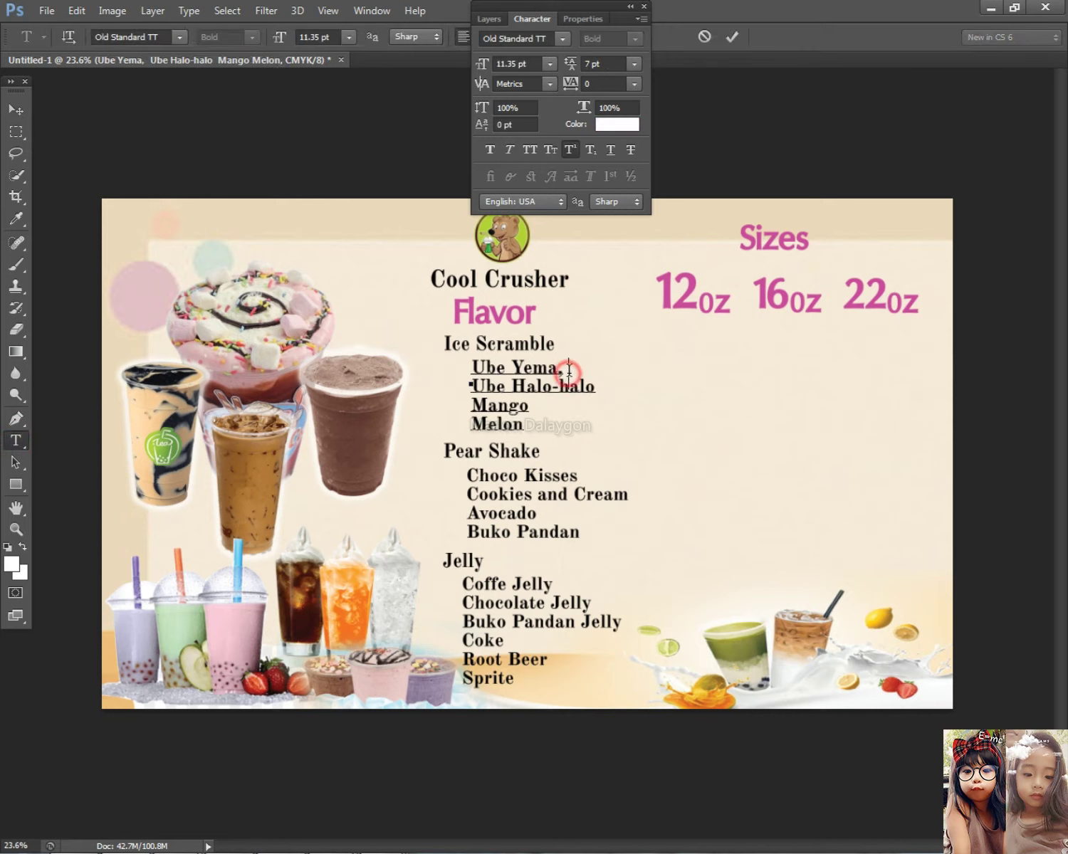
pyautogui.click(5, 107)
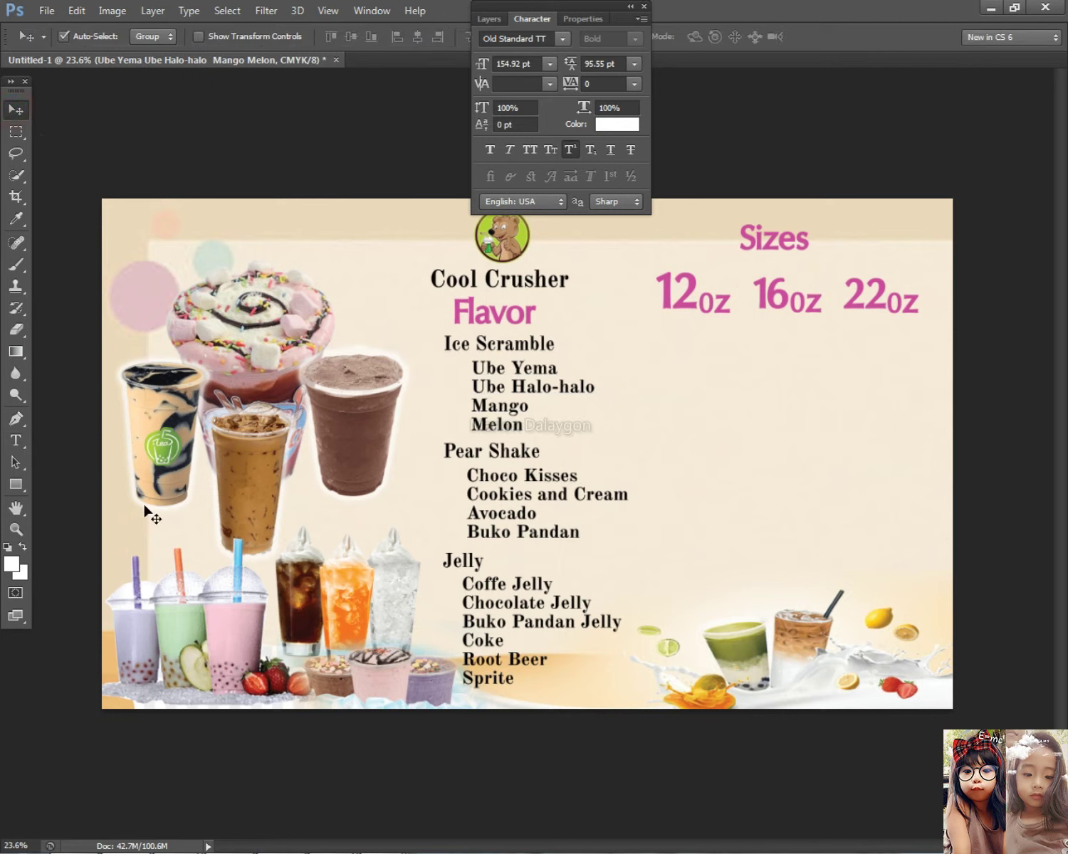
pyautogui.click(15, 443)
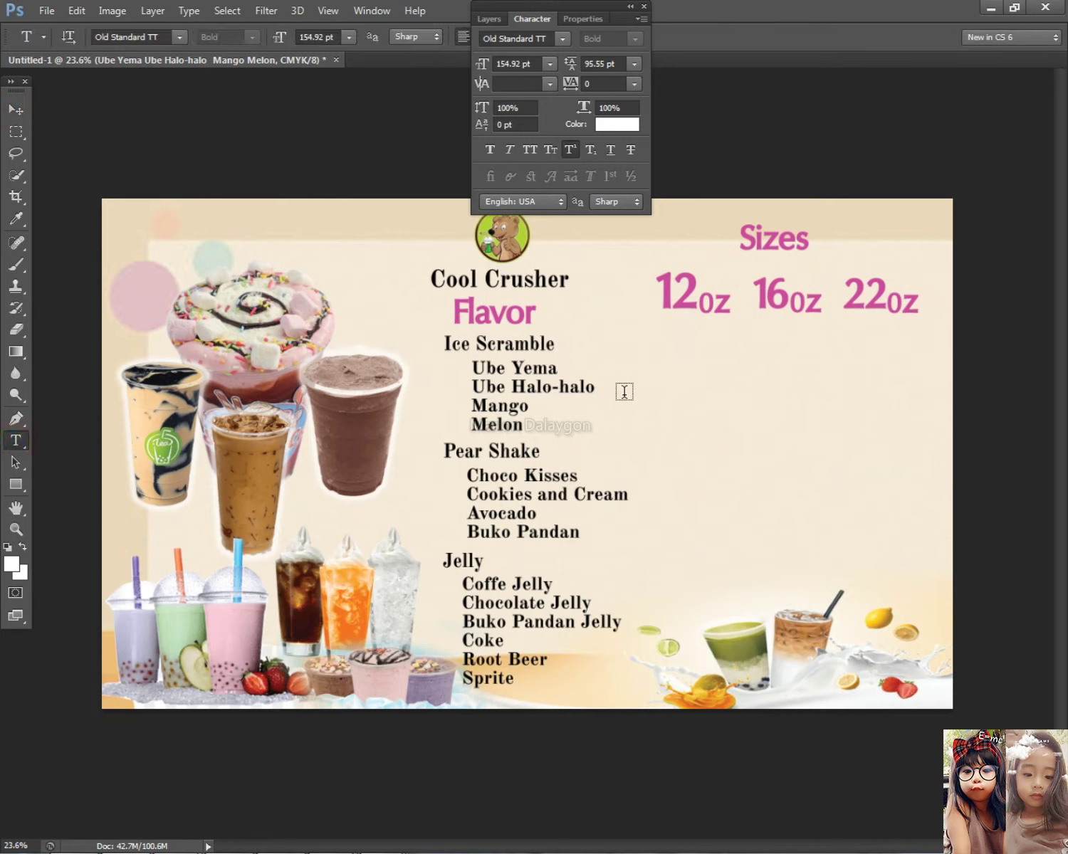
pyautogui.click(656, 367)
pyautogui.click(15, 113)
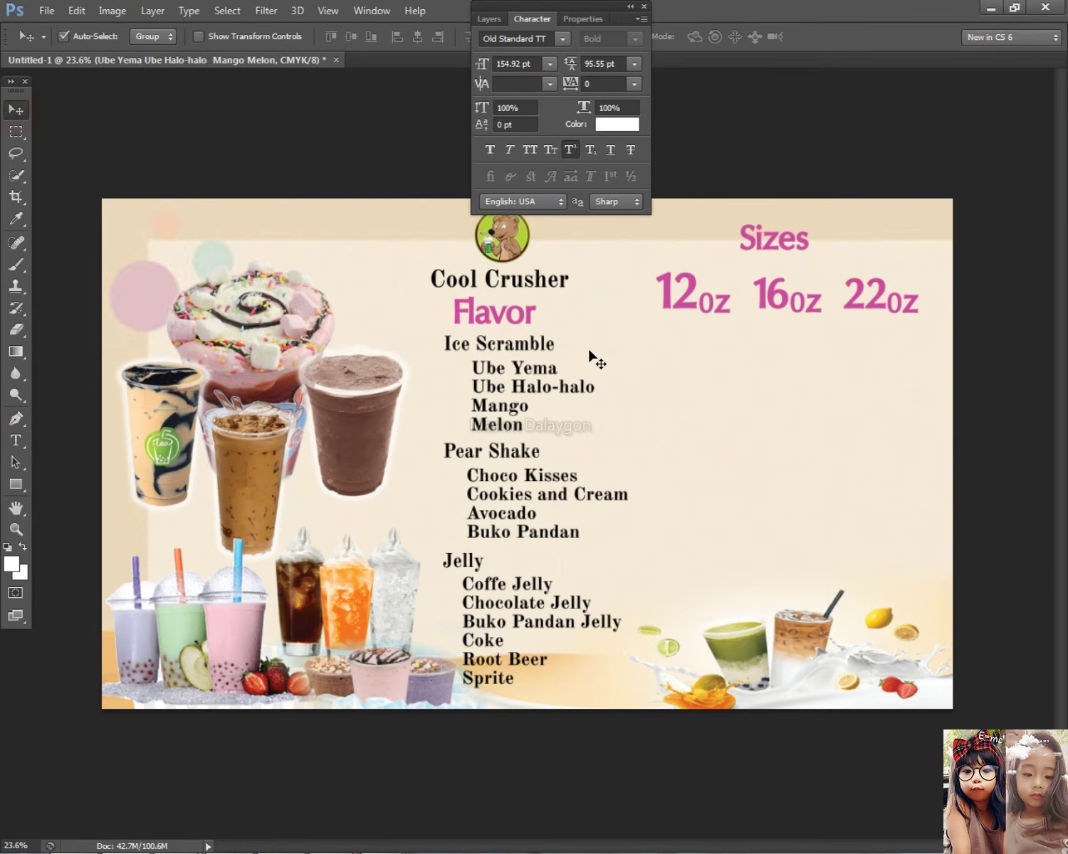
pyautogui.scroll(-6, 645, 333)
pyautogui.scroll(5, 724, 442)
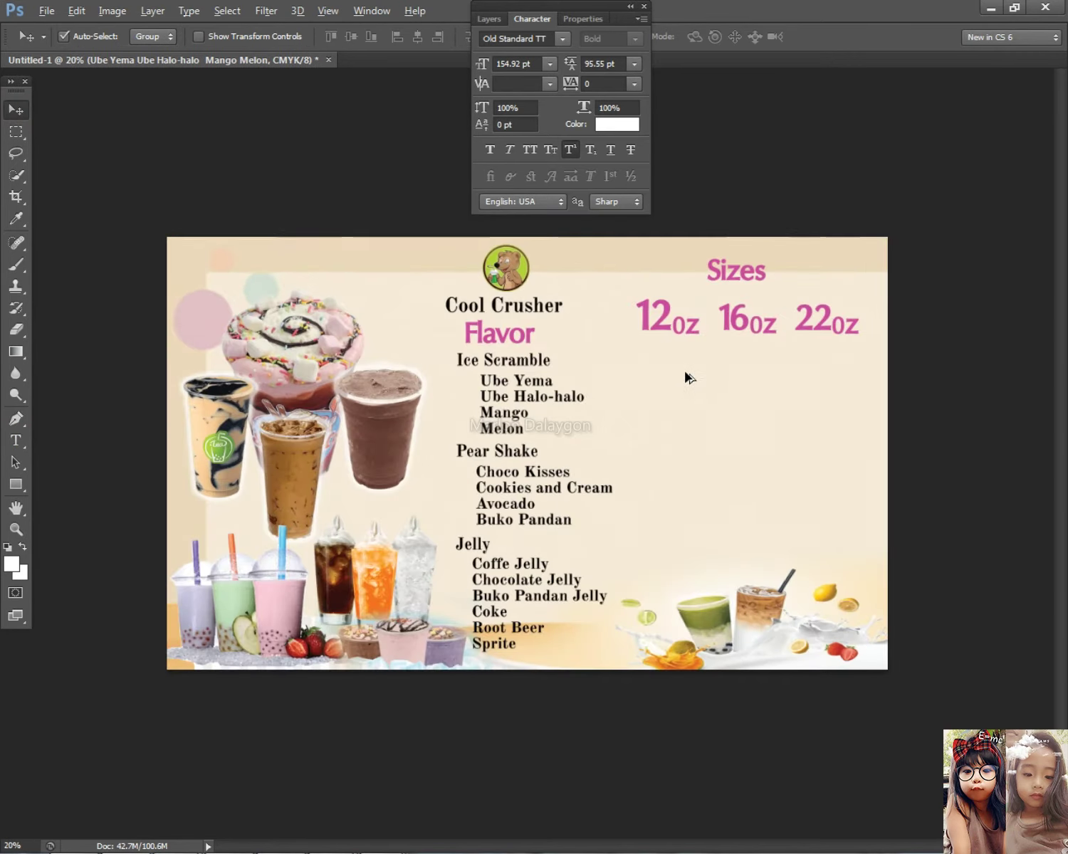
pyautogui.moveTo(845, 344); pyautogui.dragTo(651, 292)
# Select the pink marshmallow drink image and unlock its layer.
pyautogui.rightClick(397, 422)
pyautogui.click(277, 362)
pyautogui.moveTo(283, 337)
pyautogui.mouseDown()
pyautogui.moveTo(298, 294)
pyautogui.moveTo(296, 329)
pyautogui.mouseUp()
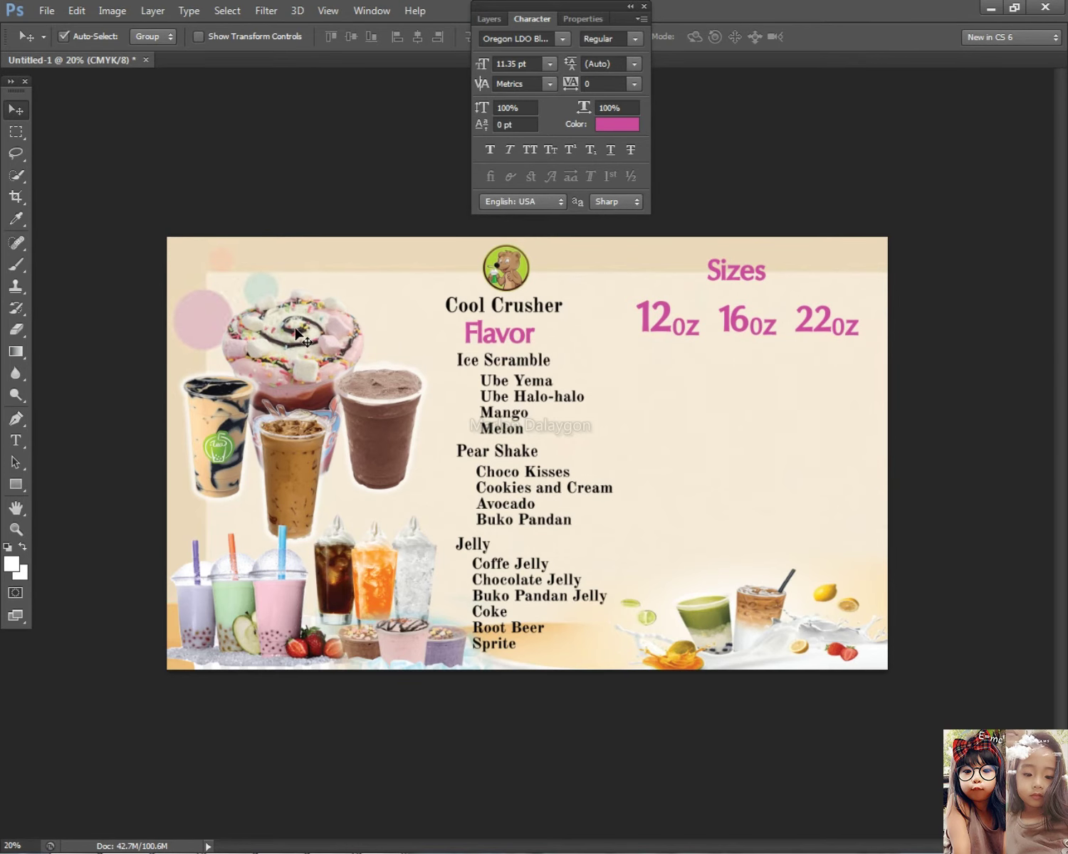
pyautogui.click(498, 20)
pyautogui.moveTo(284, 349); pyautogui.dragTo(857, 416)
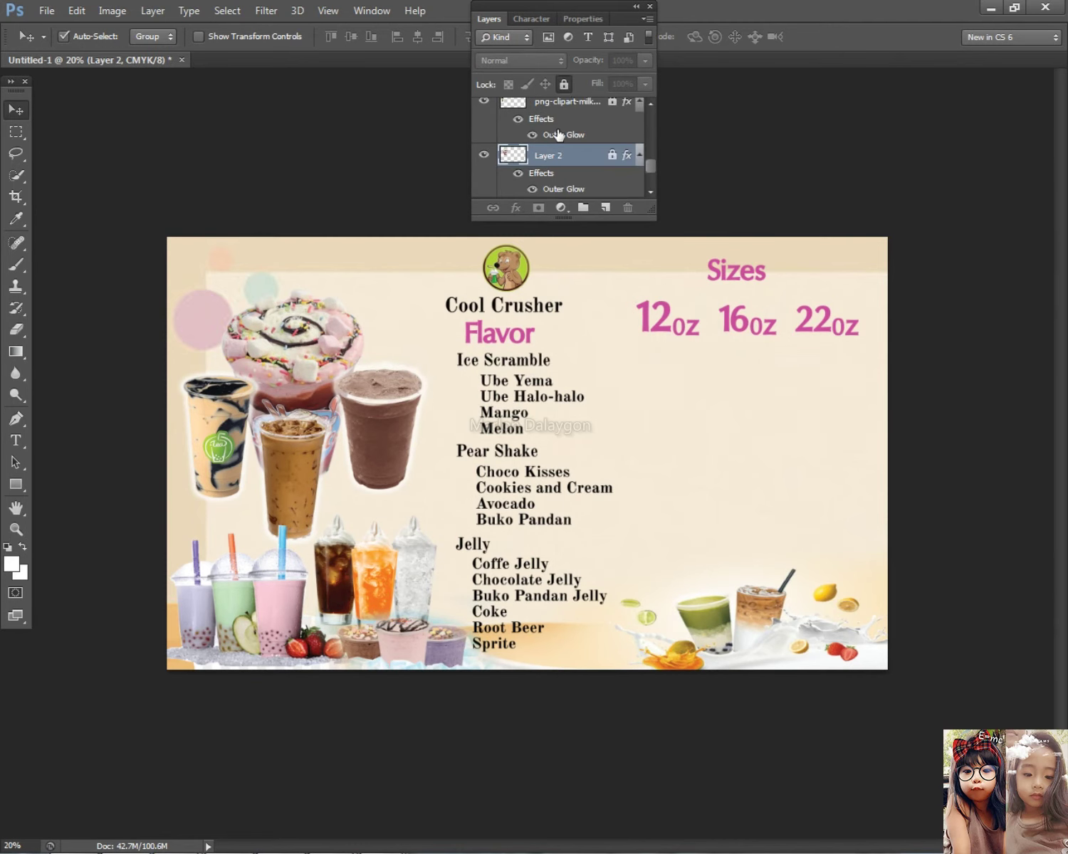
pyautogui.click(490, 19)
# Move the pink marshmallow drink up above the other cups and scale it down slightly.
pyautogui.moveTo(302, 377); pyautogui.dragTo(301, 329)
pyautogui.hotkey('ctrl', 't')
pyautogui.moveTo(355, 439); pyautogui.dragTo(344, 423)
pyautogui.moveTo(307, 318); pyautogui.dragTo(315, 328)
pyautogui.doubleClick(315, 329)
pyautogui.rightClick(384, 403)
pyautogui.click(391, 413)
pyautogui.moveTo(392, 413); pyautogui.dragTo(370, 389)
pyautogui.rightClick(378, 397)
pyautogui.click(391, 405)
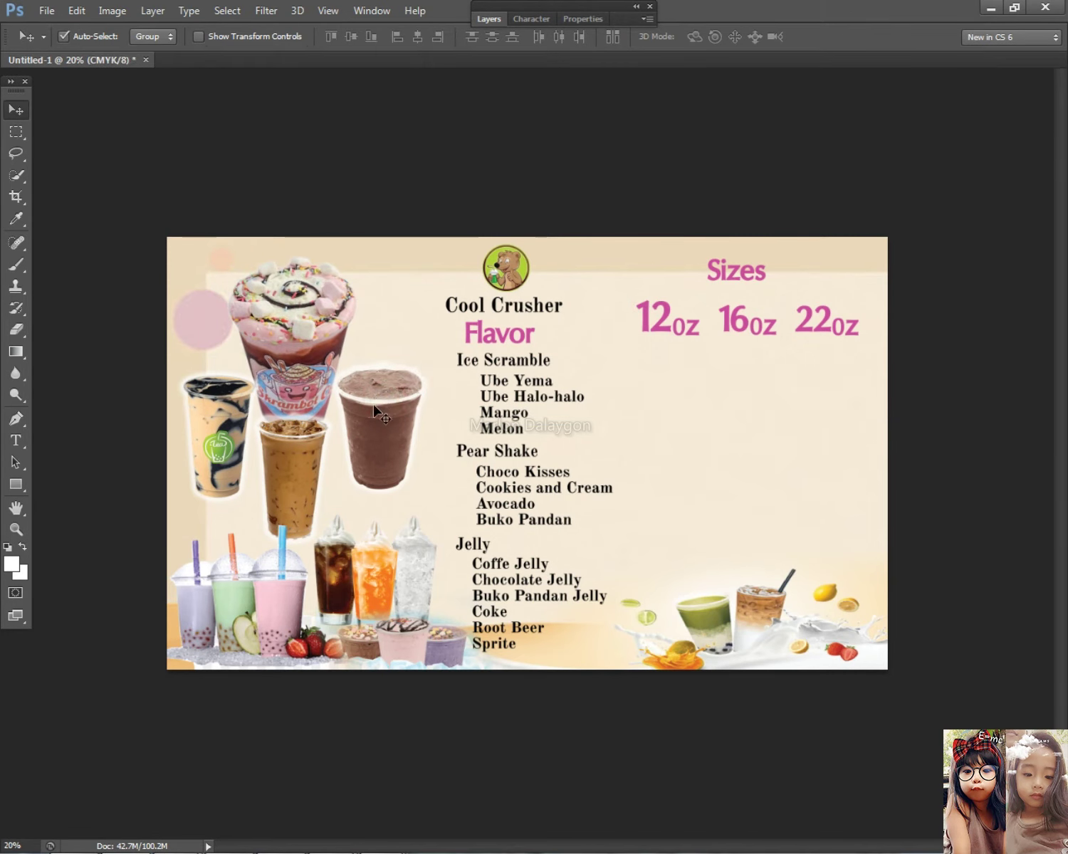
pyautogui.rightClick(293, 454)
pyautogui.click(311, 464)
pyautogui.scroll(-3, 368, 513)
pyautogui.scroll(3, 393, 526)
# Select the layer holding the three float drinks and view its lock setting.
pyautogui.rightClick(380, 544)
pyautogui.click(397, 568)
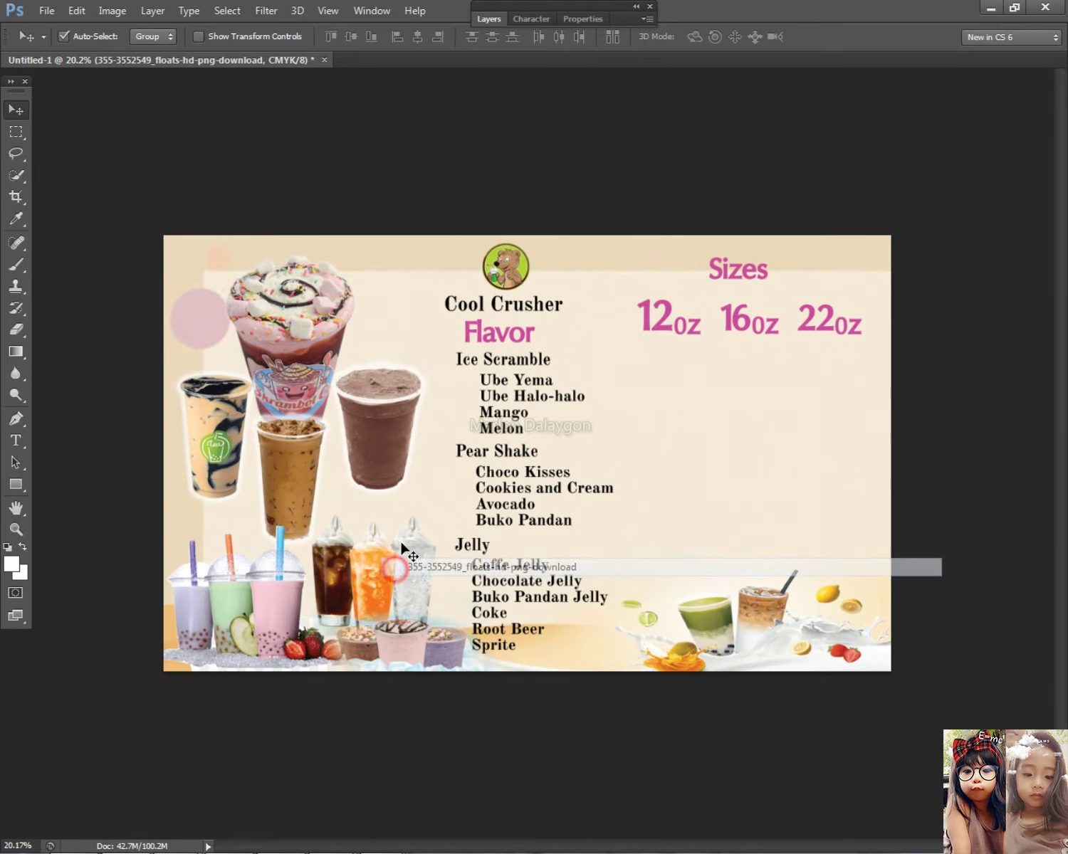
pyautogui.rightClick(381, 568)
pyautogui.click(392, 573)
pyautogui.click(489, 19)
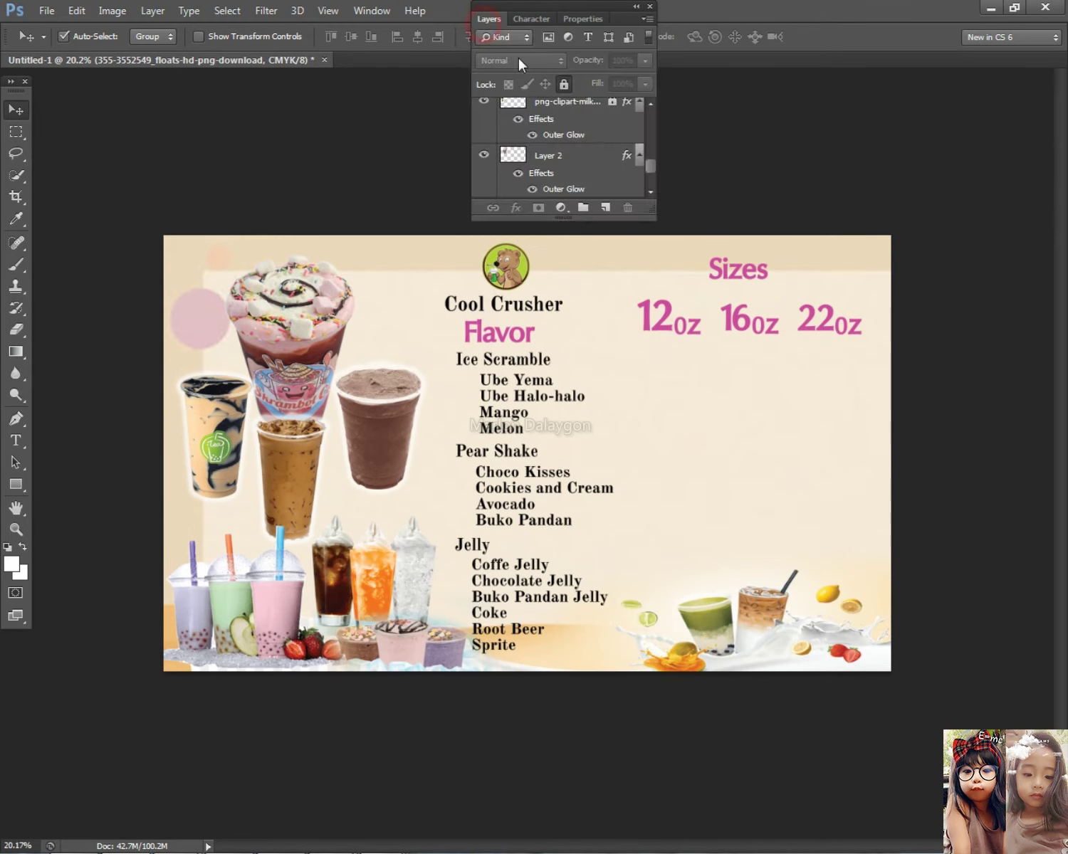
pyautogui.click(493, 20)
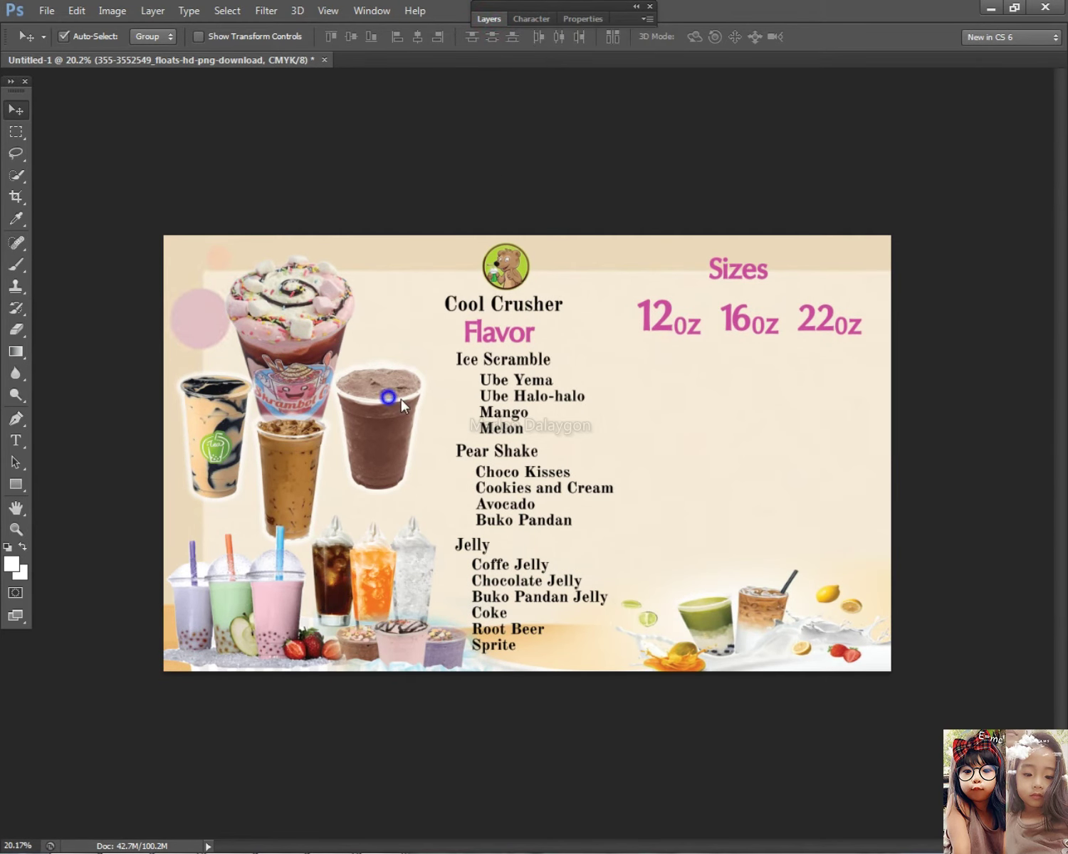
# Select the chocolate shake cup's layer and unlock it.
pyautogui.rightClick(390, 400)
pyautogui.click(404, 405)
pyautogui.click(483, 22)
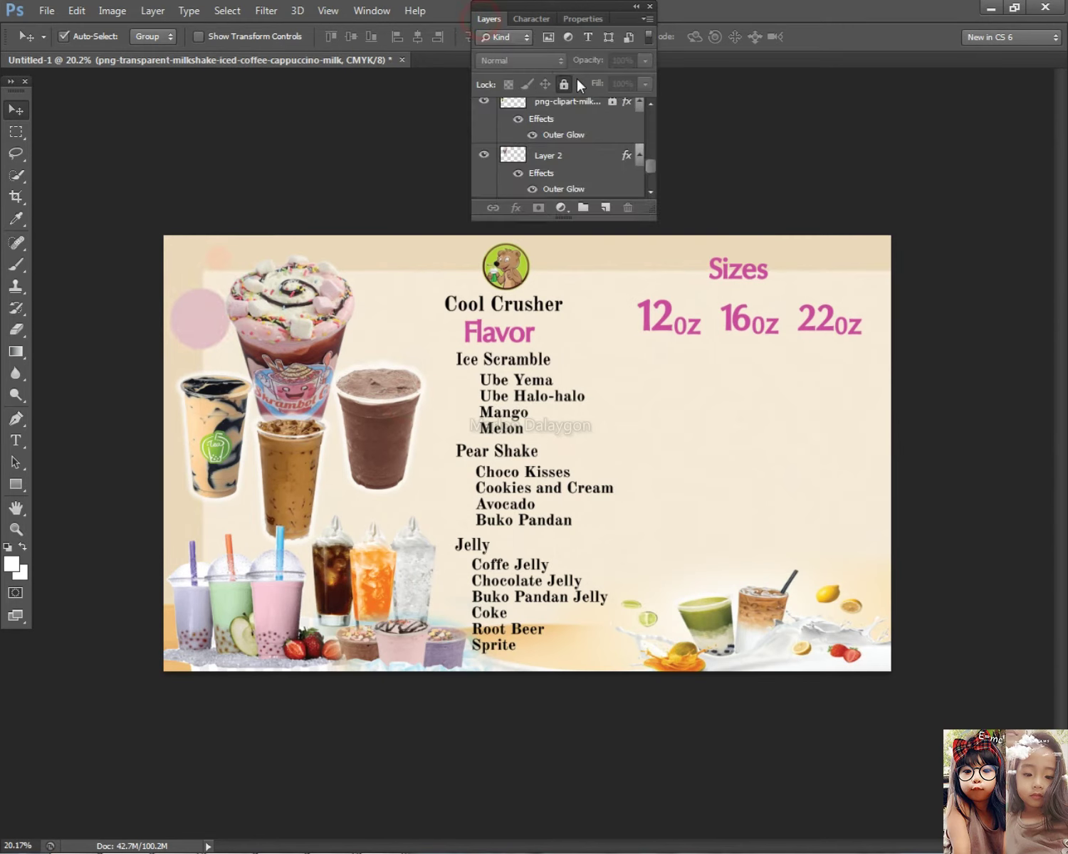
pyautogui.doubleClick(490, 18)
# Rotate the chocolate shake cup slightly clockwise and shift it up and to the right.
pyautogui.hotkey('ctrl', 't')
pyautogui.moveTo(488, 310); pyautogui.dragTo(463, 329)
pyautogui.moveTo(388, 425)
pyautogui.mouseDown()
pyautogui.moveTo(377, 419)
pyautogui.moveTo(396, 420)
pyautogui.mouseUp()
pyautogui.press('Return')
# Move the pink marshmallow drink to the right, closer to the chocolate shake.
pyautogui.click(271, 331)
pyautogui.moveTo(273, 334); pyautogui.dragTo(289, 334)
pyautogui.moveTo(354, 385); pyautogui.dragTo(365, 387)
pyautogui.click(210, 400)
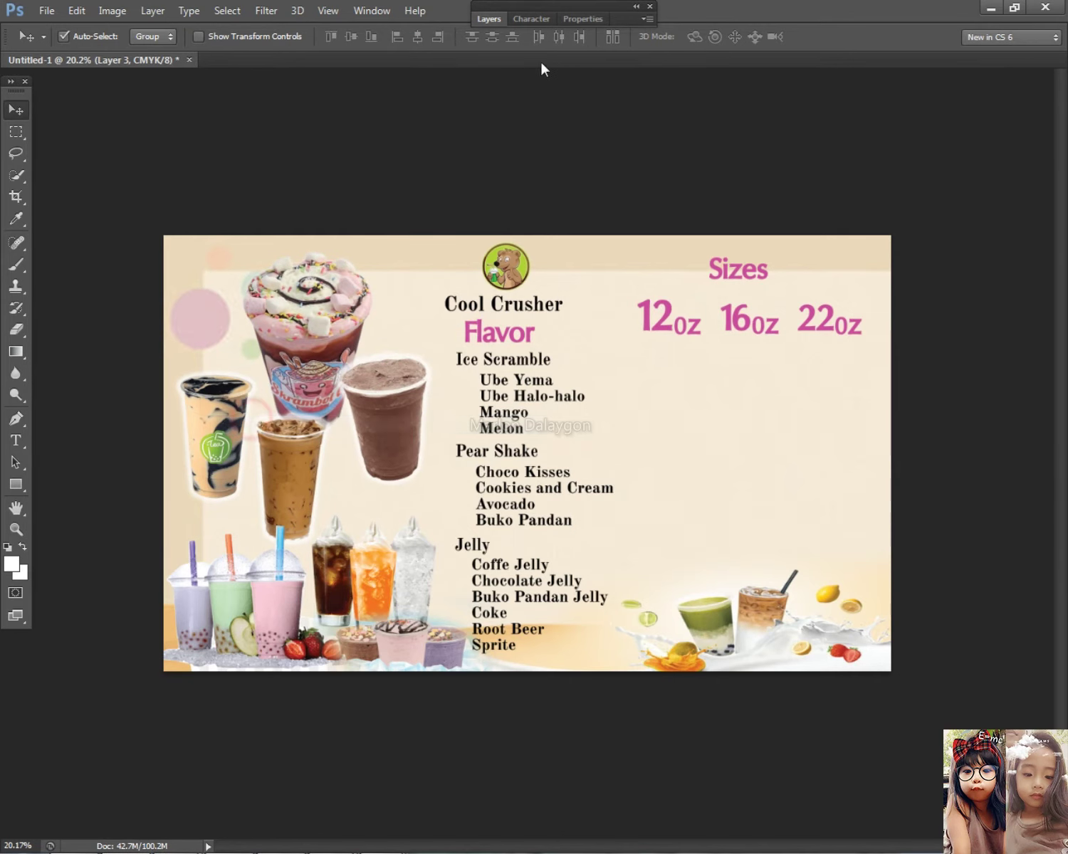
pyautogui.click(487, 20)
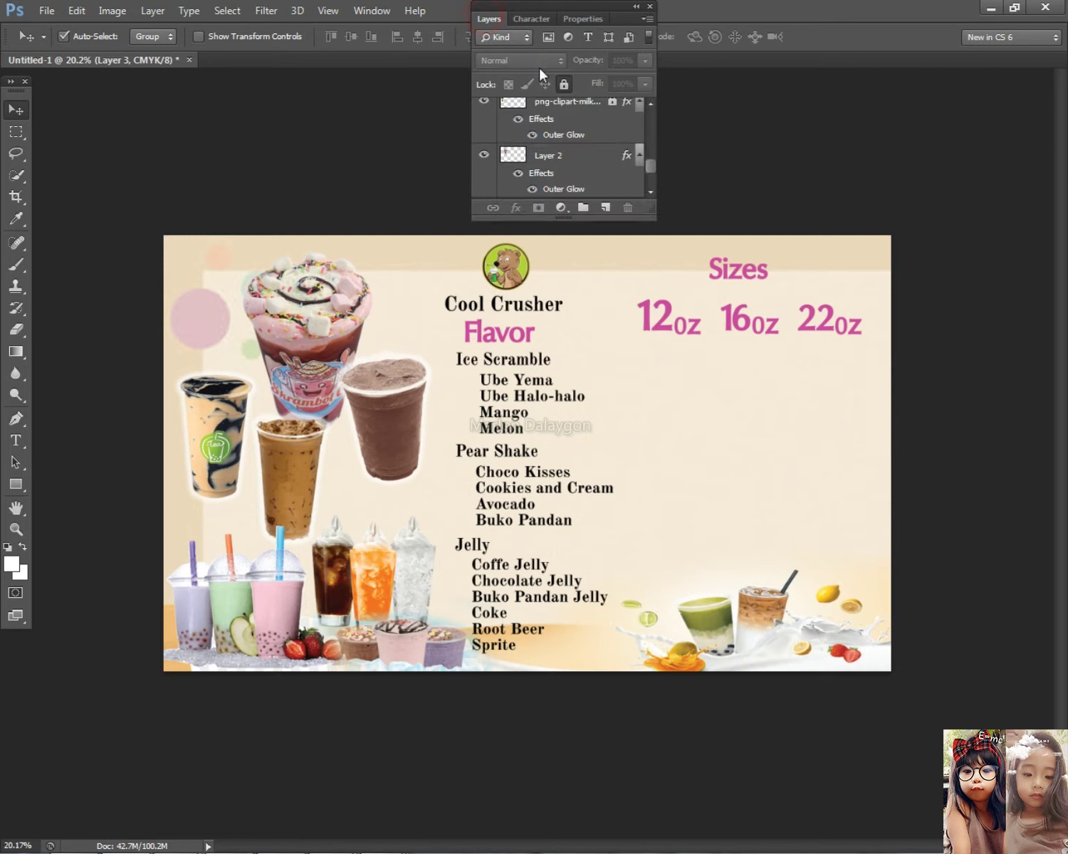
pyautogui.doubleClick(484, 25)
pyautogui.hotkey('ctrl', 't')
pyautogui.moveTo(468, 230); pyautogui.dragTo(477, 230)
pyautogui.press('Escape')
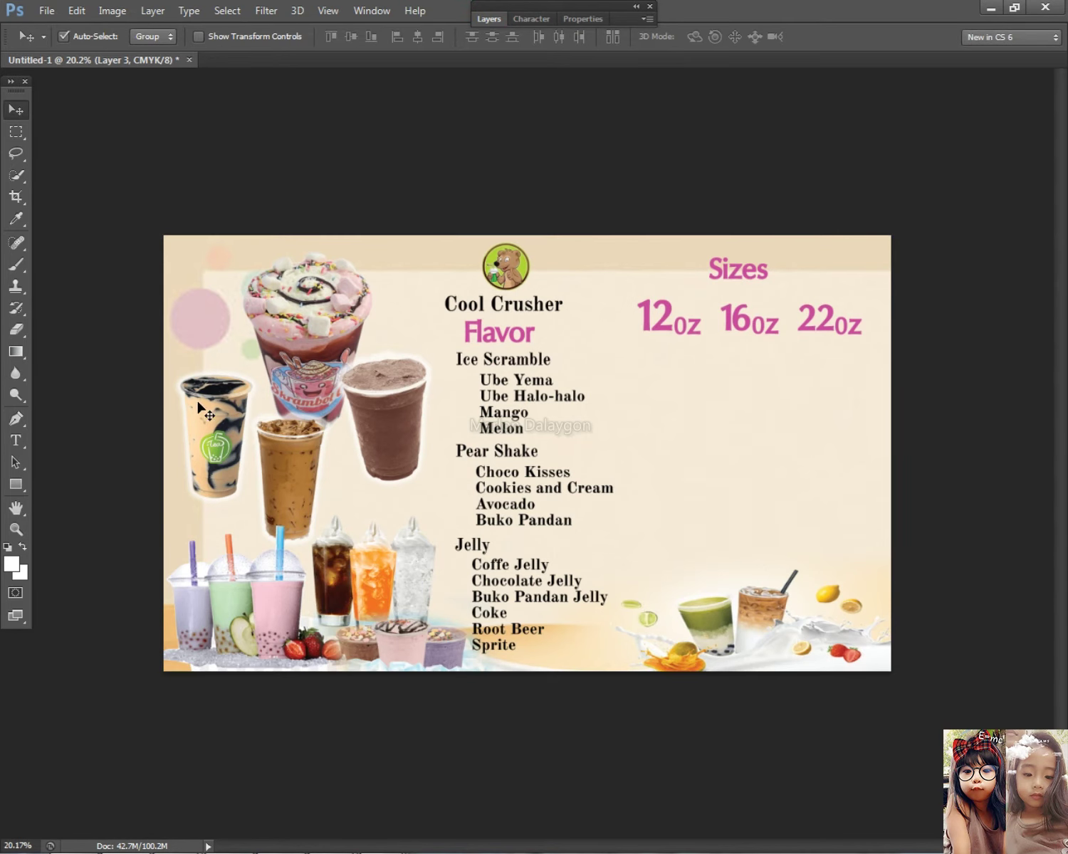
pyautogui.rightClick(202, 401)
pyautogui.click(215, 405)
pyautogui.rightClick(354, 262)
pyautogui.click(368, 272)
pyautogui.click(487, 20)
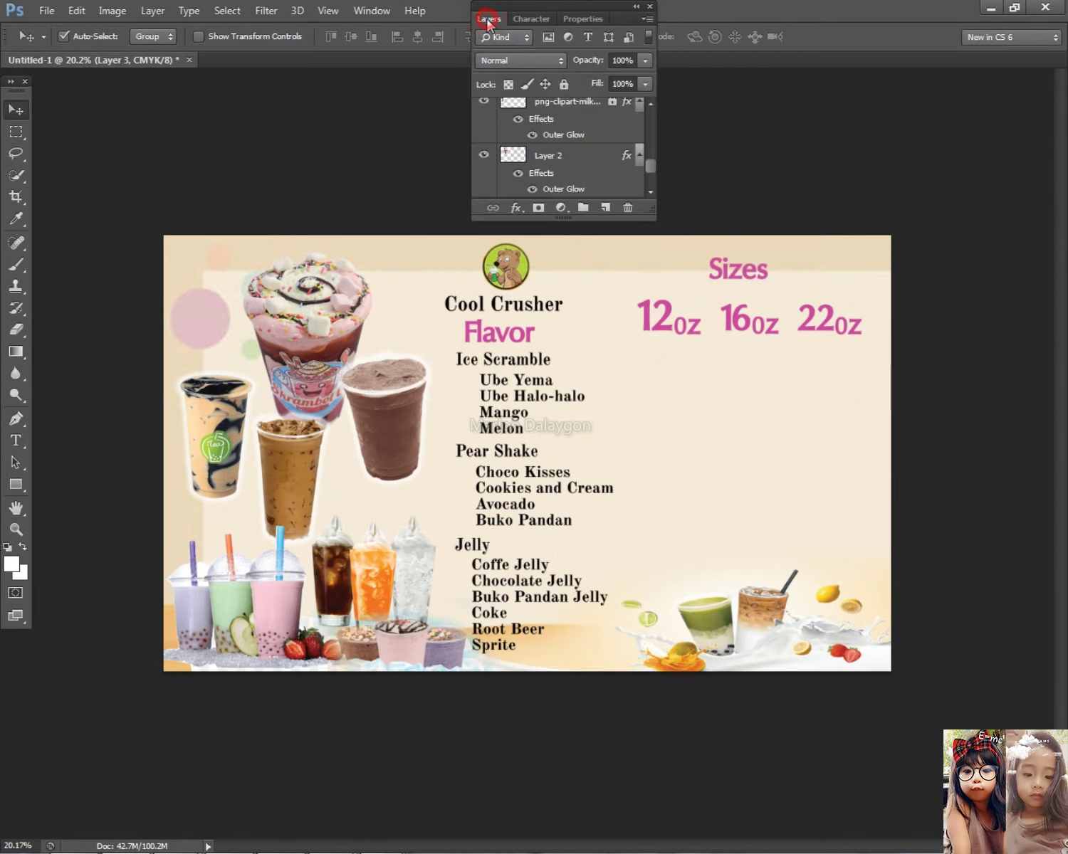
pyautogui.click(489, 20)
pyautogui.rightClick(205, 409)
pyautogui.click(218, 415)
pyautogui.moveTo(216, 405); pyautogui.dragTo(230, 394)
# Select the layer of the black-and-cream milk tea cup and unlock it.
pyautogui.rightClick(210, 408)
pyautogui.click(228, 417)
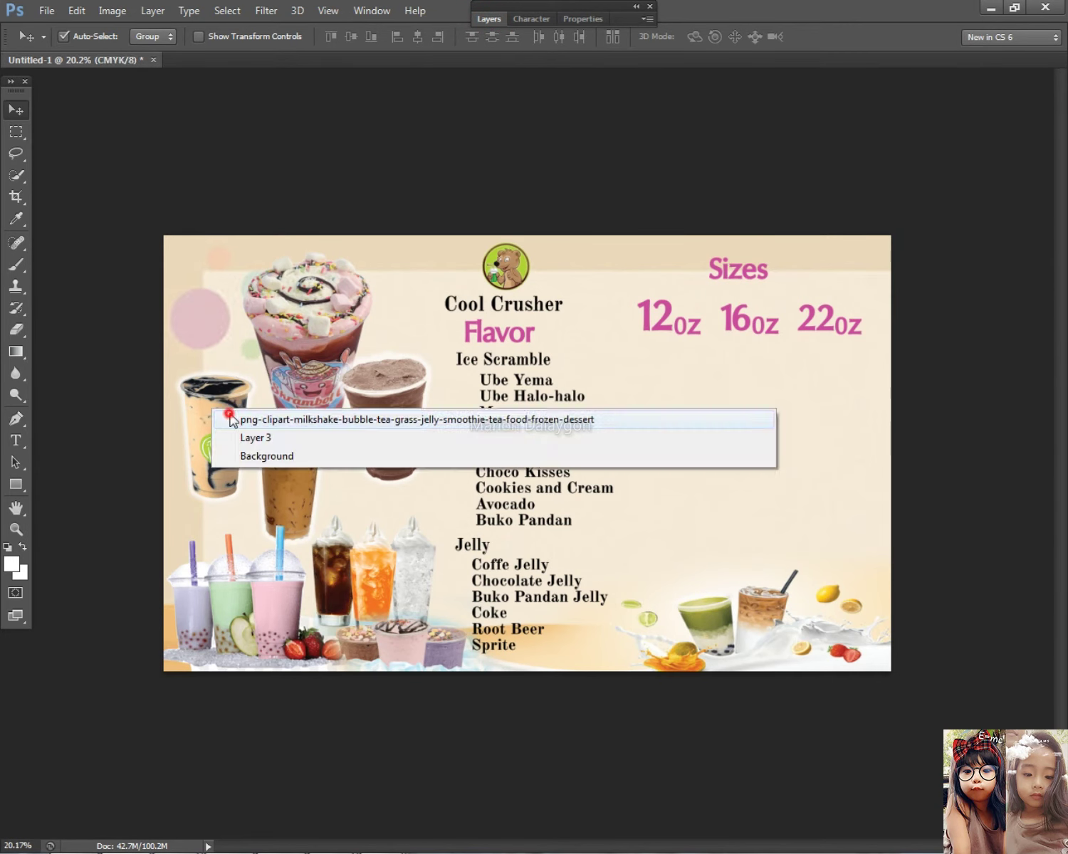
pyautogui.click(488, 19)
pyautogui.click(488, 20)
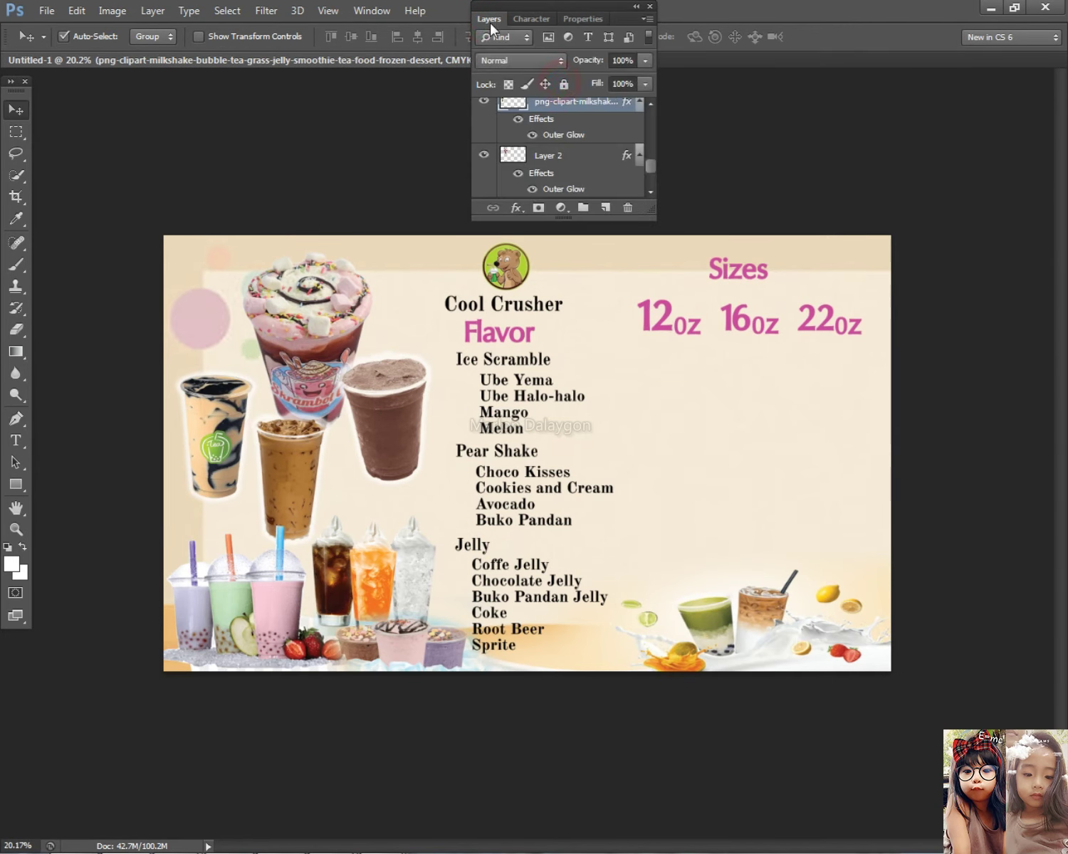
# Rotate the milk tea cup about 0.83° and move it up and to the right, beside the pink marshmallow drink.
pyautogui.hotkey('ctrl', 't')
pyautogui.click(388, 231)
pyautogui.moveTo(198, 434); pyautogui.dragTo(211, 402)
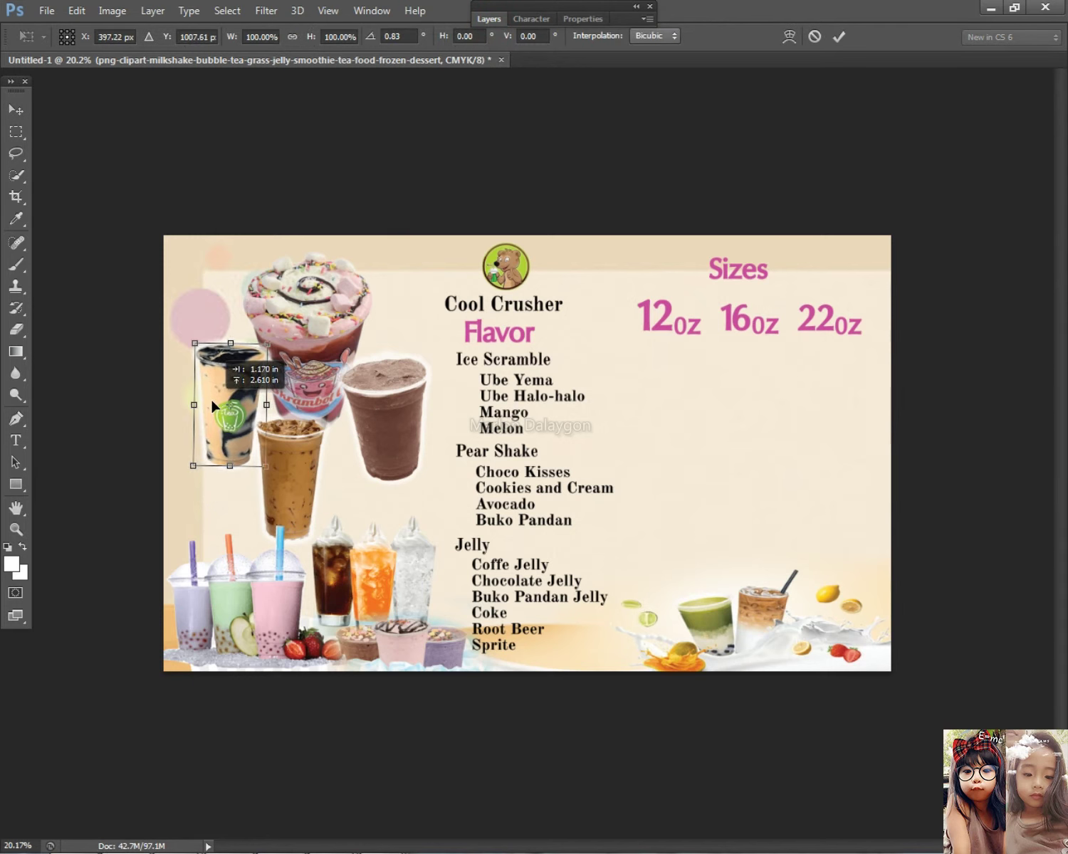
pyautogui.press('Return')
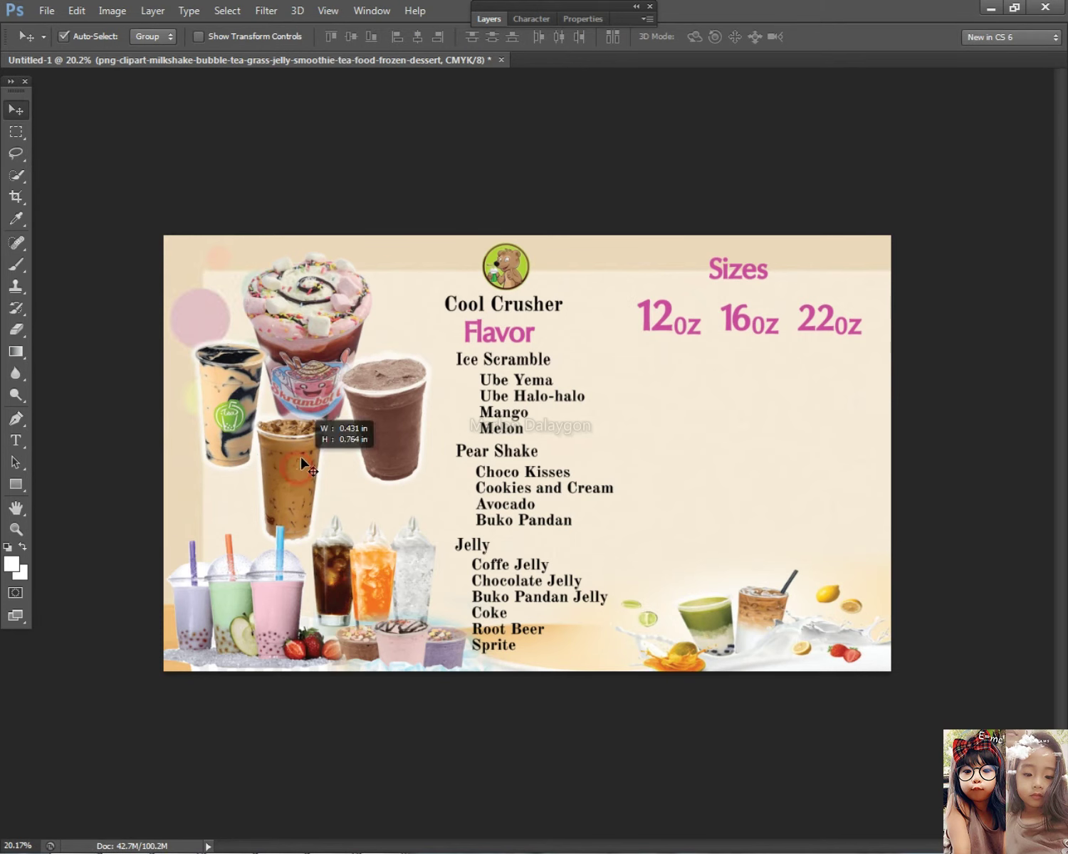
# Try to unlock the iced coffee cup's layer and move the cup.
pyautogui.click(302, 463)
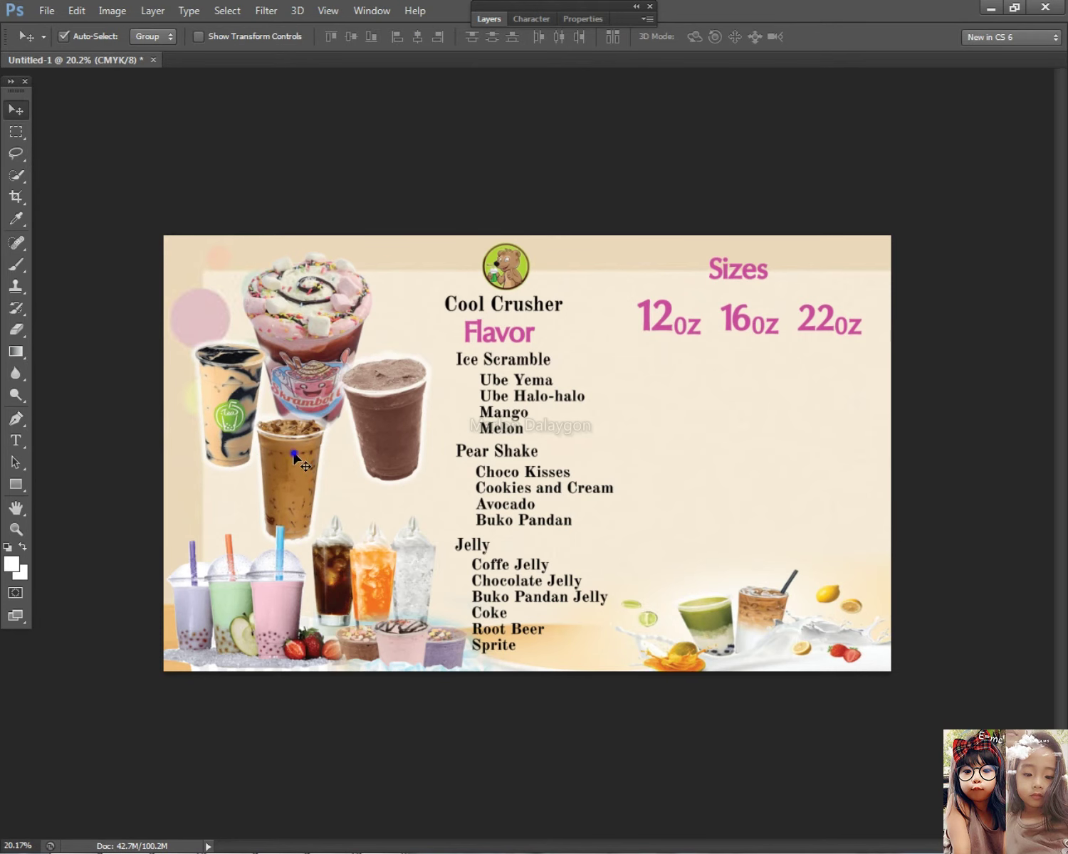
pyautogui.click(488, 19)
pyautogui.click(565, 84)
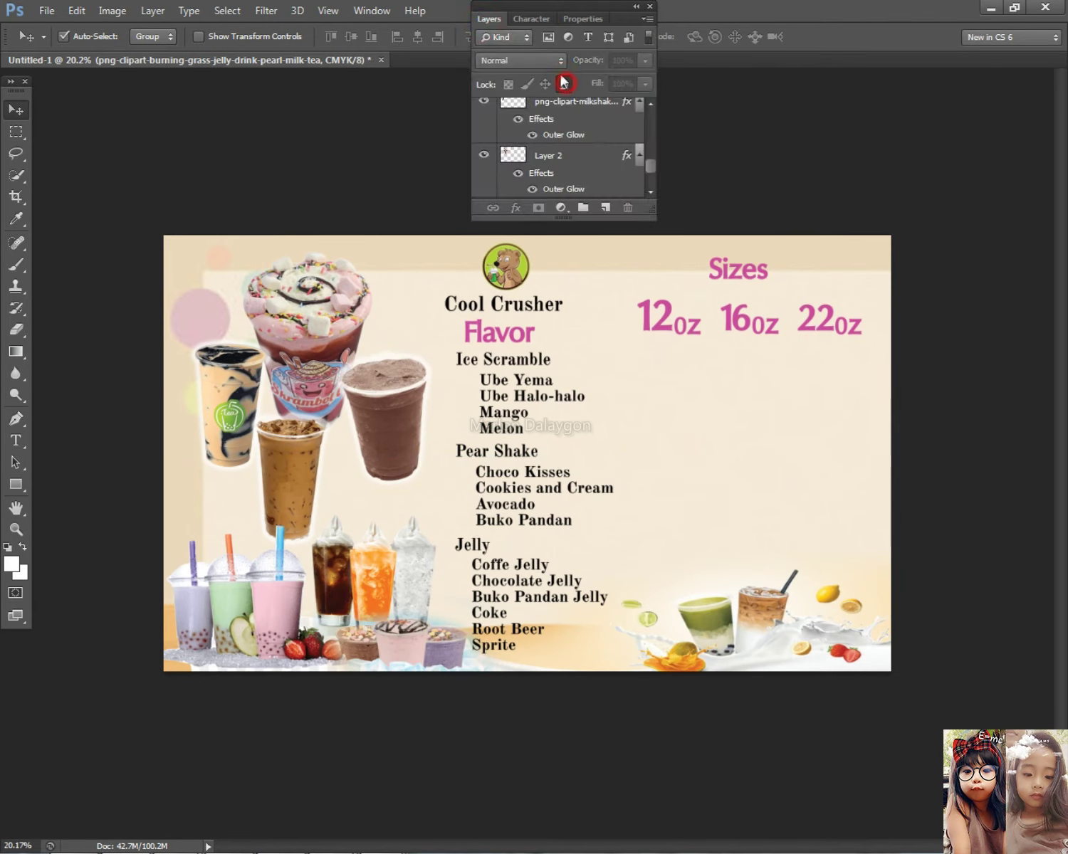
pyautogui.doubleClick(481, 21)
pyautogui.moveTo(272, 471); pyautogui.dragTo(264, 466)
pyautogui.rightClick(299, 447)
pyautogui.click(293, 457)
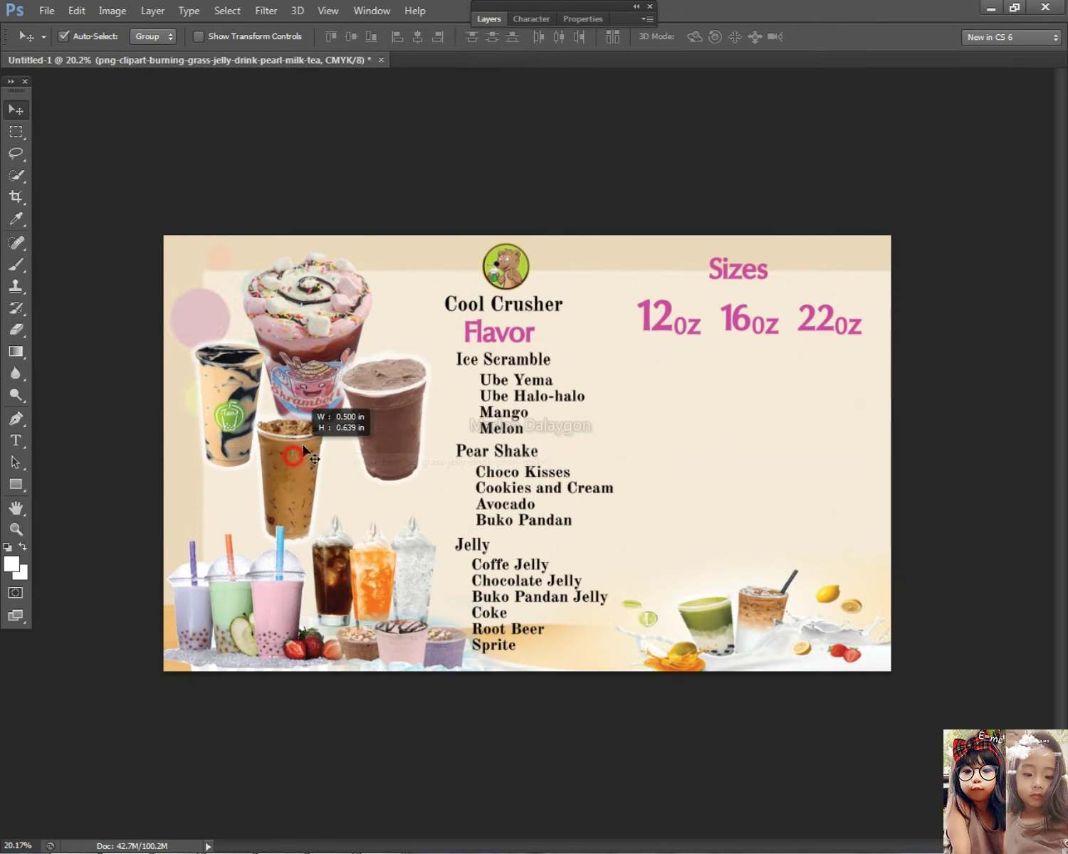
# Unlock and move the iced coffee cup up and to the right, and nudge the chocolate shake slightly up.
pyautogui.click(488, 19)
pyautogui.click(564, 85)
pyautogui.click(490, 21)
pyautogui.moveTo(305, 458); pyautogui.dragTo(317, 440)
pyautogui.moveTo(392, 420); pyautogui.dragTo(393, 414)
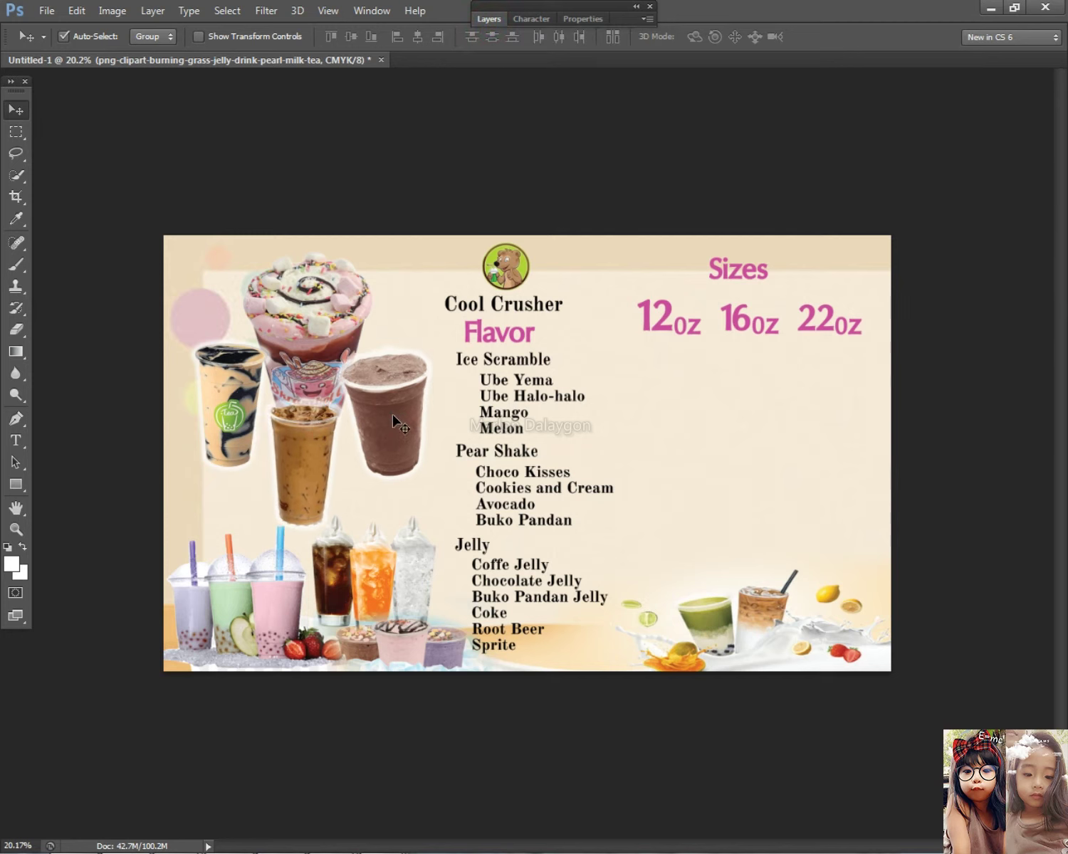
# Duplicate the bear logo onto the iced coffee cup and bring the copy to the front.
pyautogui.rightClick(507, 271)
pyautogui.click(529, 281)
pyautogui.moveTo(515, 271); pyautogui.dragTo(303, 473)
pyautogui.click(153, 10)
pyautogui.moveTo(205, 403)
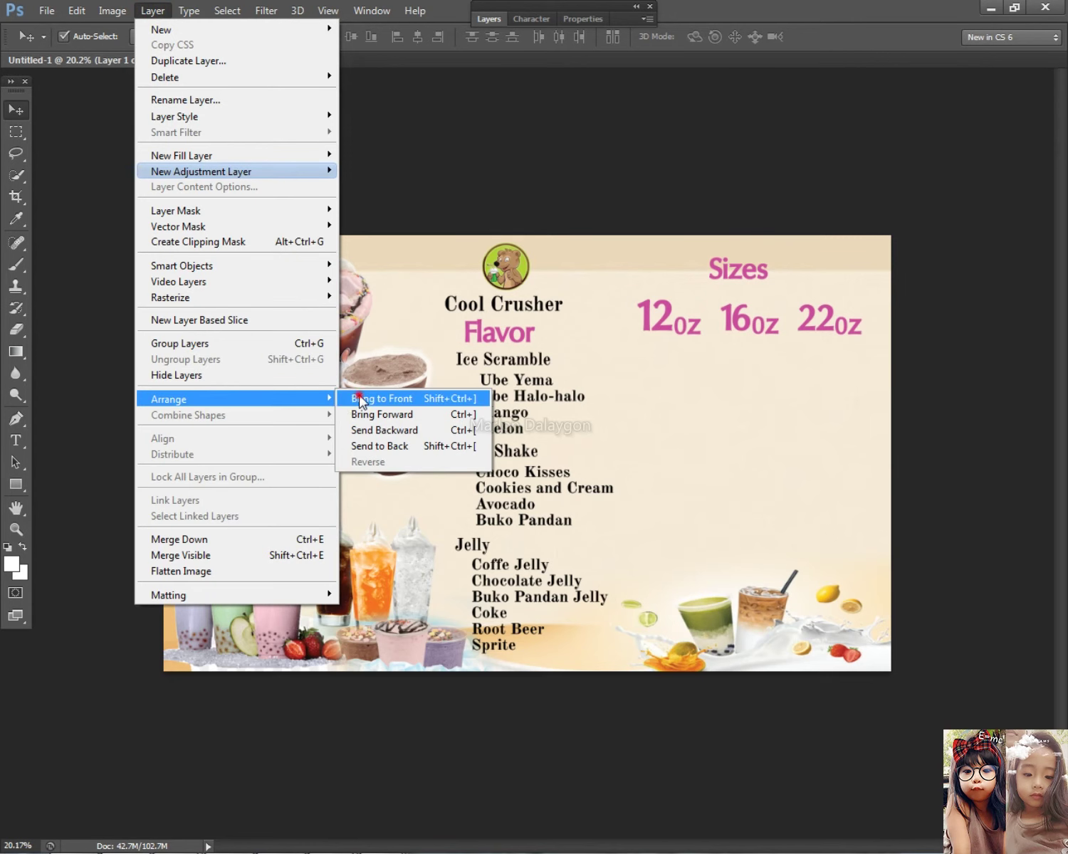
pyautogui.click(362, 400)
# Scale the copied bear logo down slightly and fit it on the iced coffee cup.
pyautogui.moveTo(308, 447); pyautogui.dragTo(315, 474)
pyautogui.hotkey('ctrl', 't')
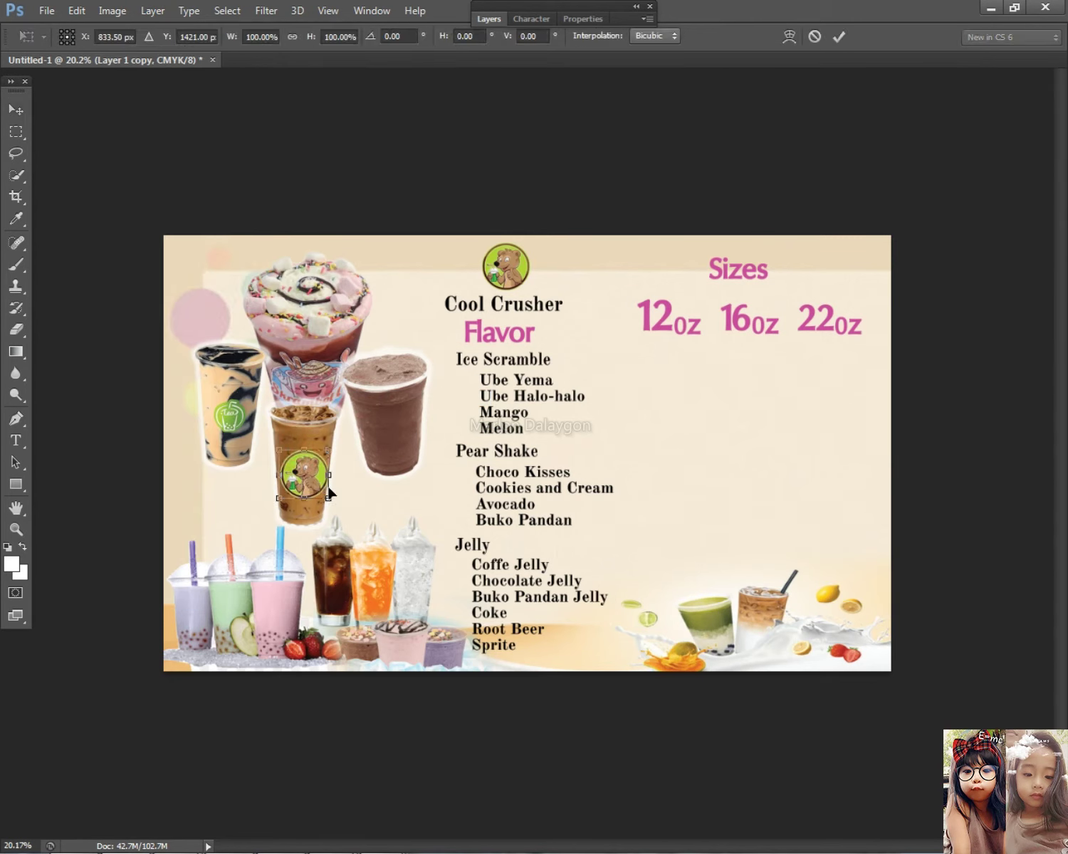
pyautogui.press('Return')
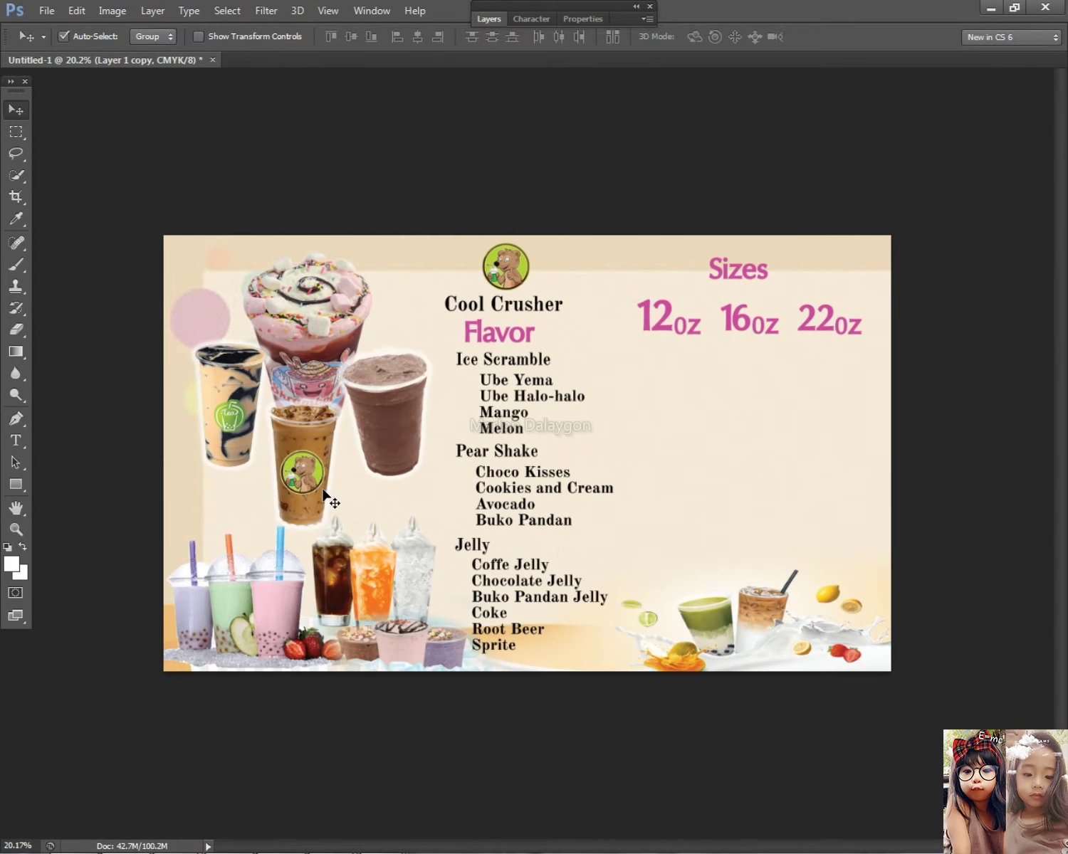
# Place copies of the bear logo on the chocolate shake and the milk tea cup, resizing them to fit.
pyautogui.moveTo(324, 491); pyautogui.dragTo(385, 439)
pyautogui.hotkey('ctrl', 't')
pyautogui.press('Return')
pyautogui.hotkey('ctrl', 't')
pyautogui.press('Return')
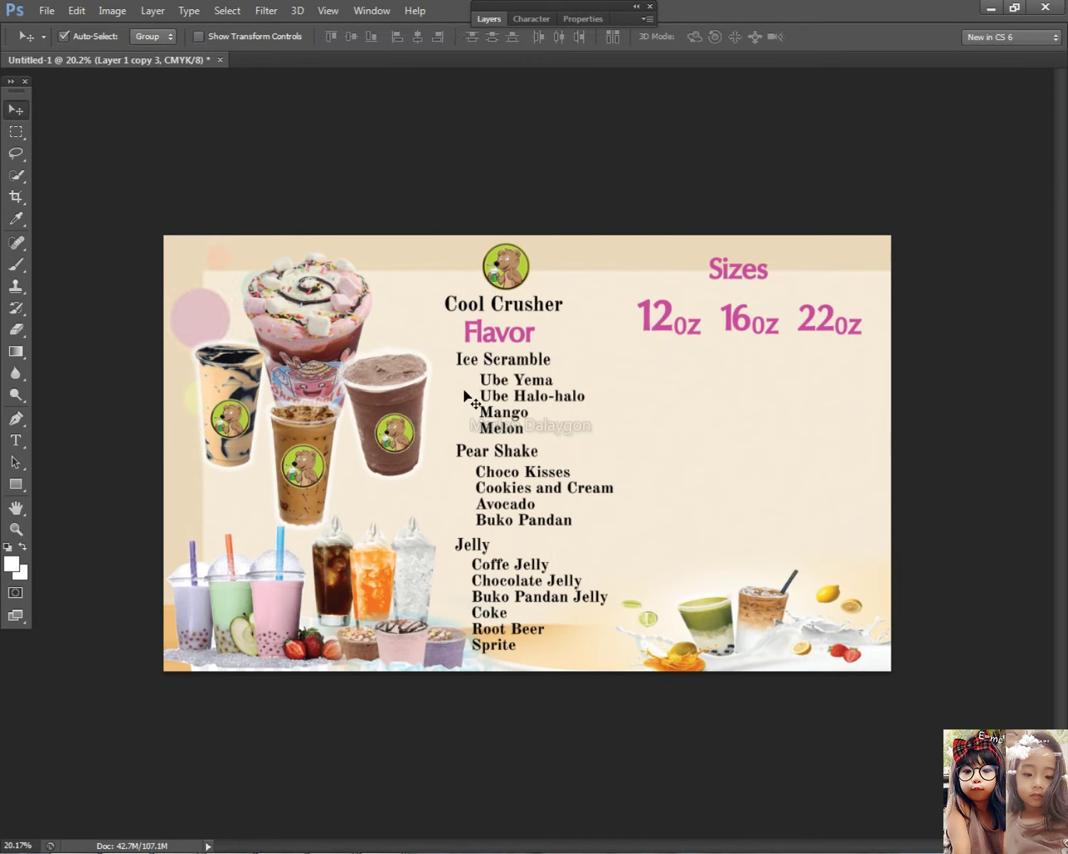
# Place scaled-down copies of the bear logo on the purple and green bubble tea cups.
pyautogui.moveTo(237, 421); pyautogui.dragTo(328, 612)
pyautogui.moveTo(299, 475); pyautogui.dragTo(189, 627)
pyautogui.hotkey('ctrl', 't')
pyautogui.hotkey('ctrl', '+')
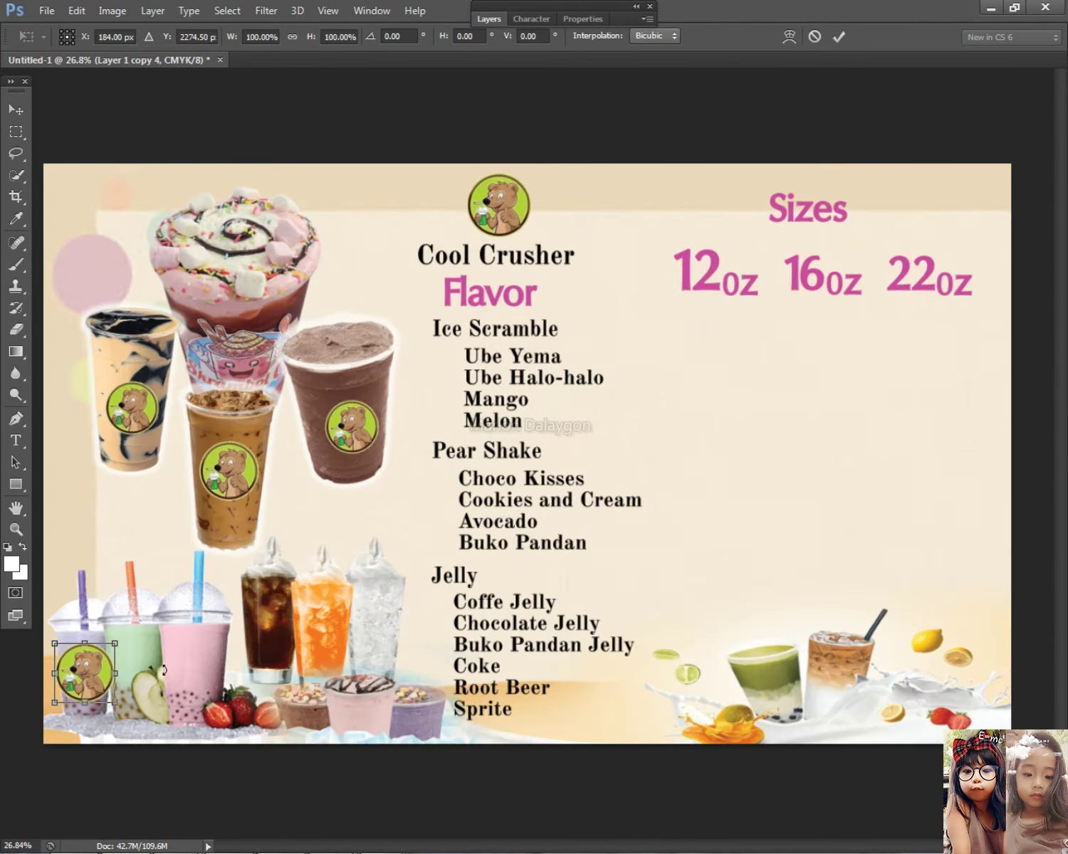
pyautogui.moveTo(116, 708); pyautogui.dragTo(133, 648)
pyautogui.press('Return')
# Copy the bear logo onto the pink bubble tea cup and resize it to fit.
pyautogui.moveTo(140, 642); pyautogui.dragTo(208, 671)
pyautogui.hotkey('ctrl', 't')
pyautogui.press('Return')
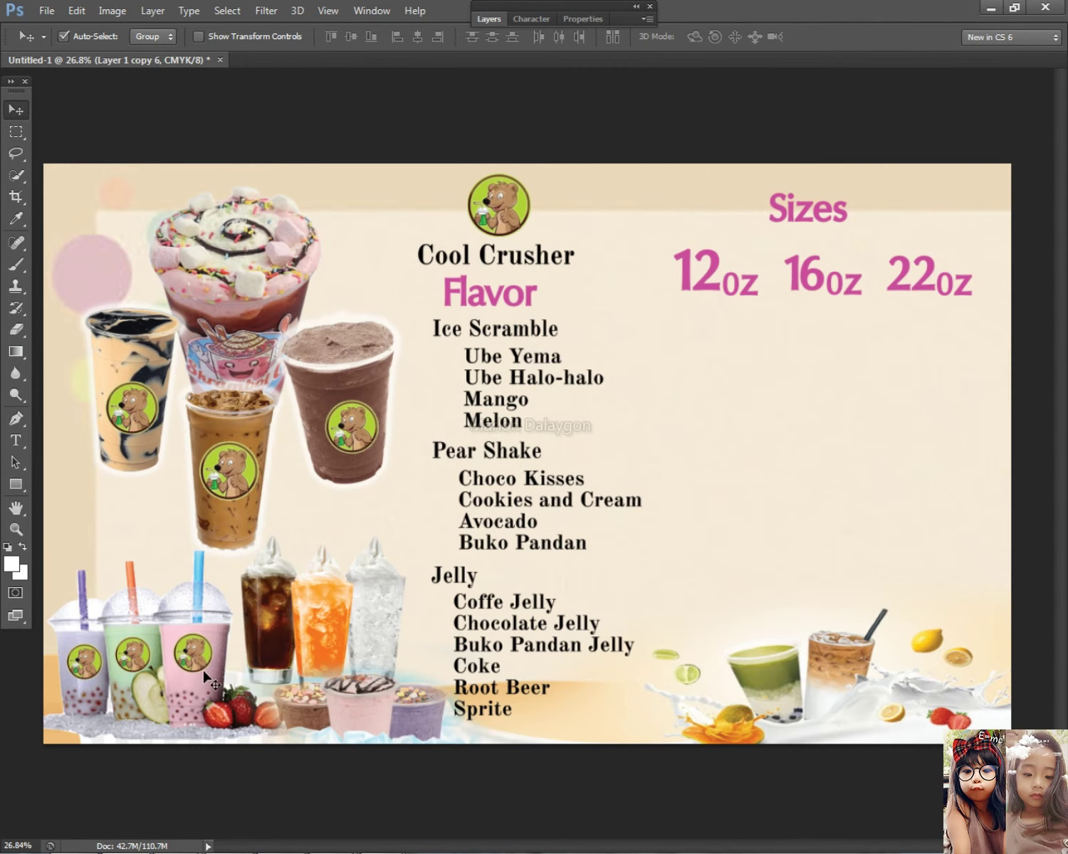
# Copy the bear logo onto the cola, orange and clear float drinks.
pyautogui.moveTo(189, 652); pyautogui.dragTo(376, 609)
pyautogui.scroll(-1, 381, 613)
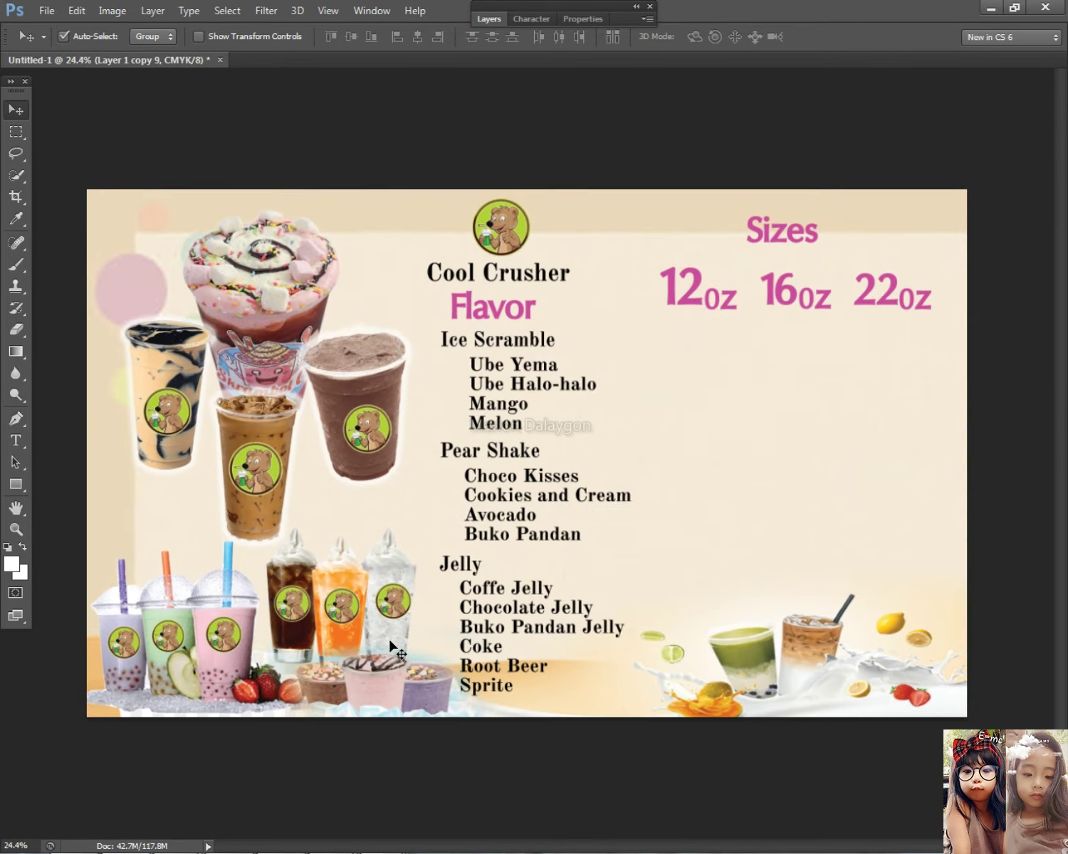
pyautogui.scroll(-2, 453, 676)
pyautogui.scroll(4, 448, 658)
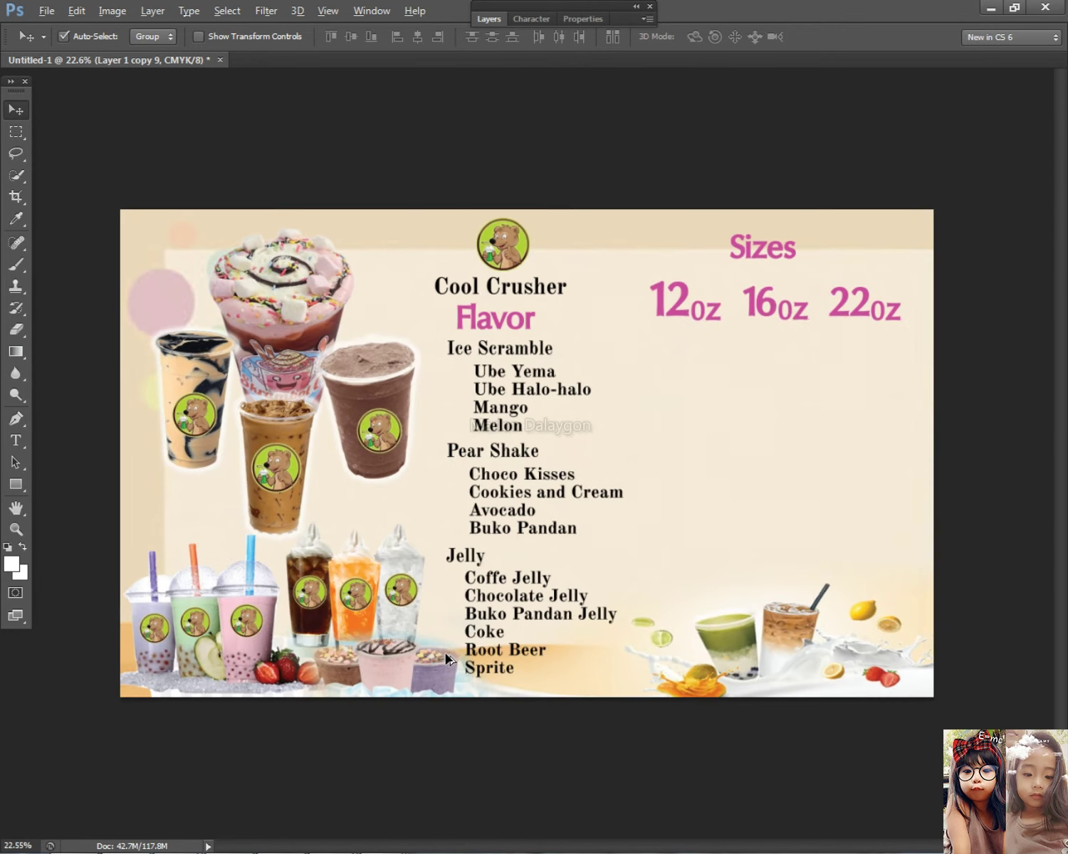
# Undo the logo copy on the clear float and scale down the logo on the orange float.
pyautogui.hotkey('ctrl', 'alt', 'z')
pyautogui.hotkey('ctrl', 'alt', 'z')
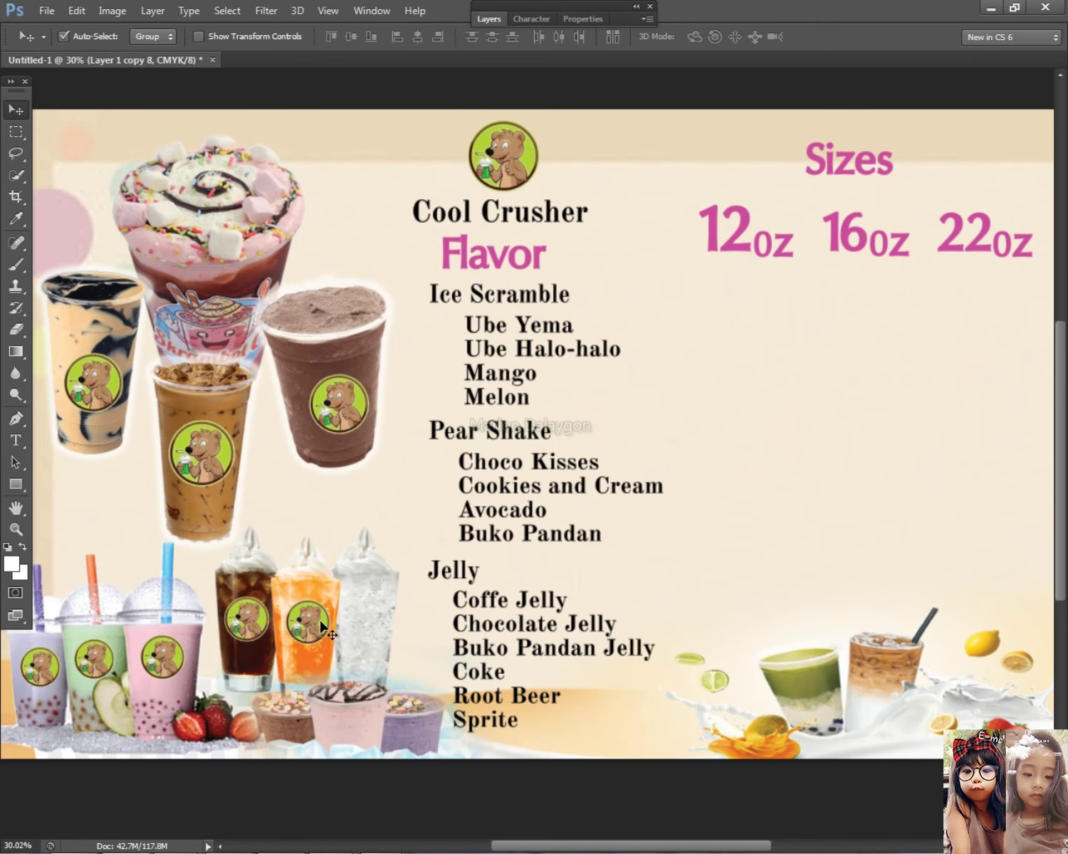
pyautogui.rightClick(311, 625)
pyautogui.click(310, 624)
pyautogui.rightClick(311, 626)
pyautogui.click(339, 639)
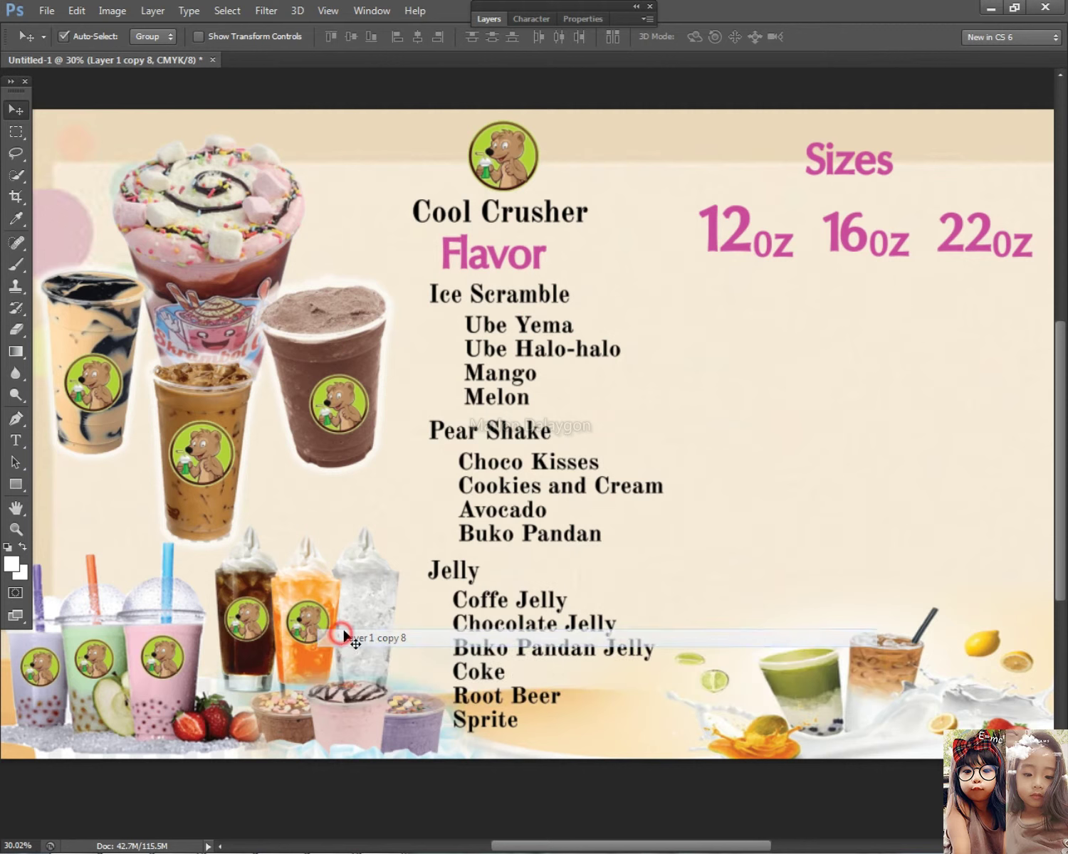
pyautogui.hotkey('ctrl', 't')
pyautogui.moveTo(334, 596); pyautogui.dragTo(329, 604)
pyautogui.press('Return')
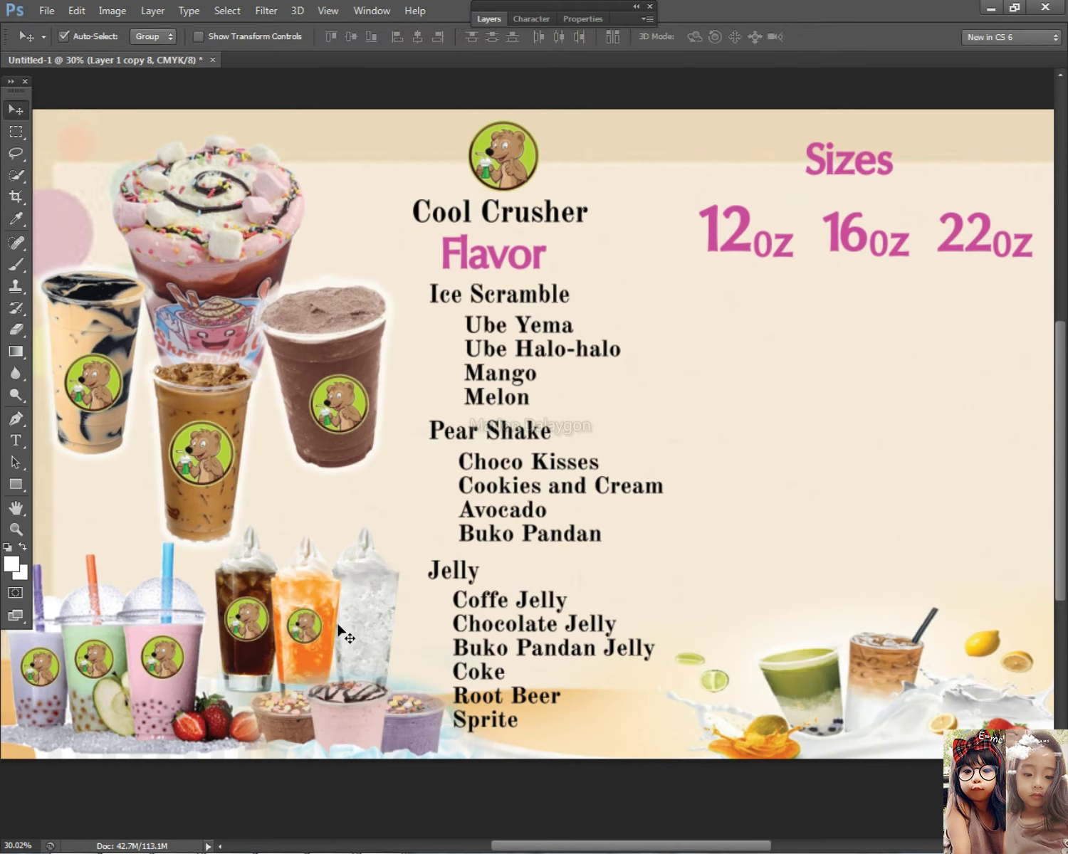
# Delete the bear logo on the cola float.
pyautogui.rightClick(253, 617)
pyautogui.click(279, 625)
pyautogui.press('Delete')
# Copy the orange float's smaller logo onto the cola float, the clear float and the pink dessert cup, resizing it to fit.
pyautogui.rightClick(311, 628)
pyautogui.click(338, 638)
pyautogui.moveTo(313, 633); pyautogui.dragTo(369, 717)
pyautogui.hotkey('ctrl', 'alt', 't')
pyautogui.press('Return')
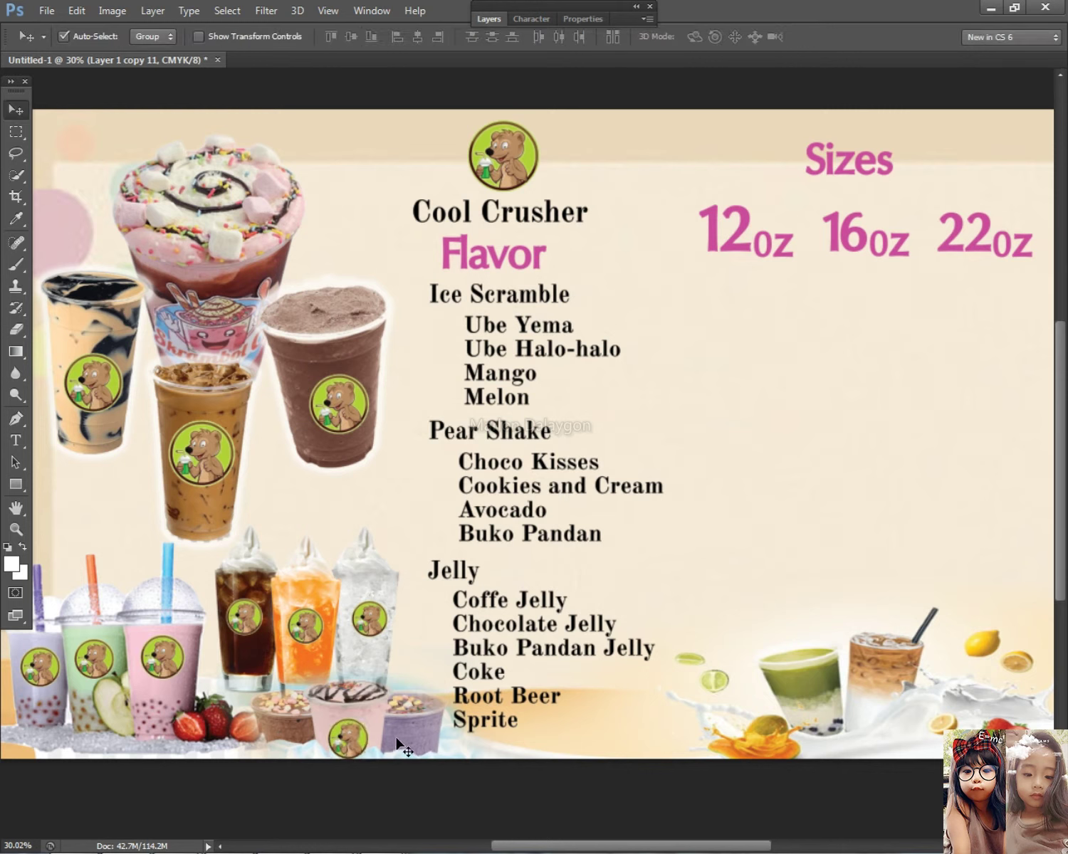
# Erase the part of the bear logo that hangs over the base of the pink dessert cup.
pyautogui.moveTo(20, 335)
pyautogui.mouseDown()
pyautogui.moveTo(85, 334)
pyautogui.moveTo(79, 318)
pyautogui.mouseUp()
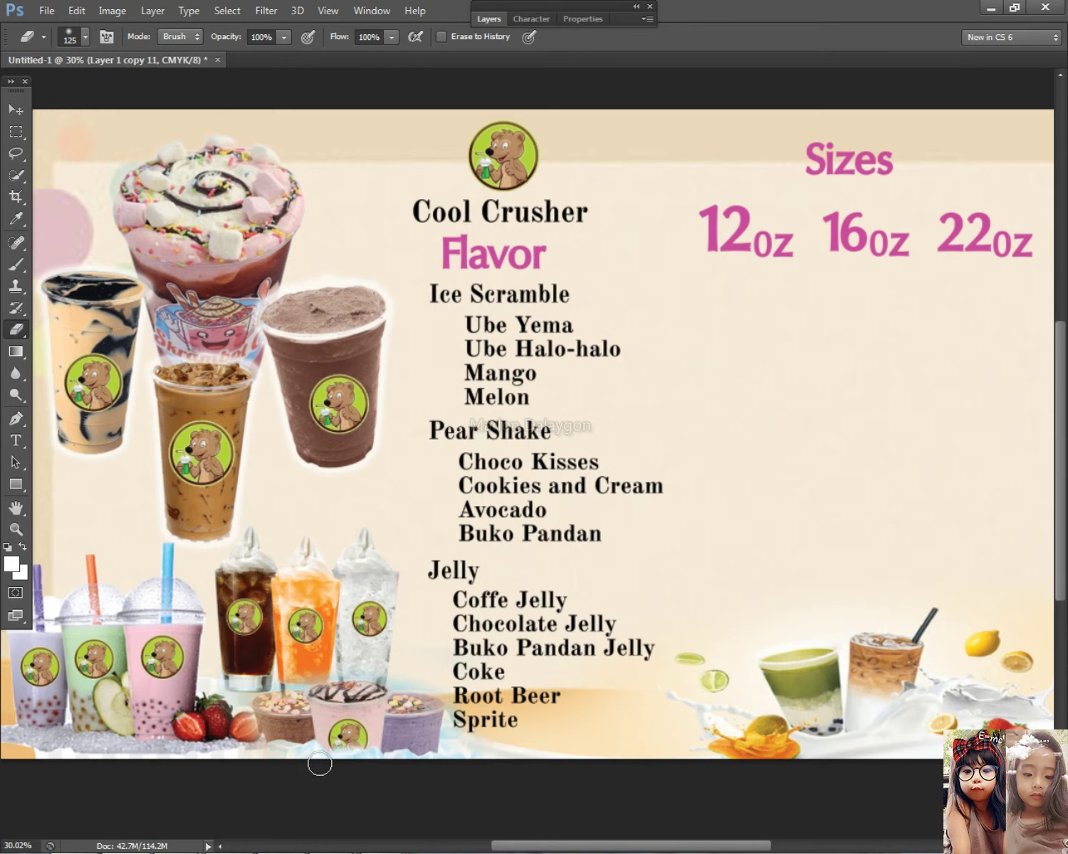
pyautogui.scroll(-5, 357, 800)
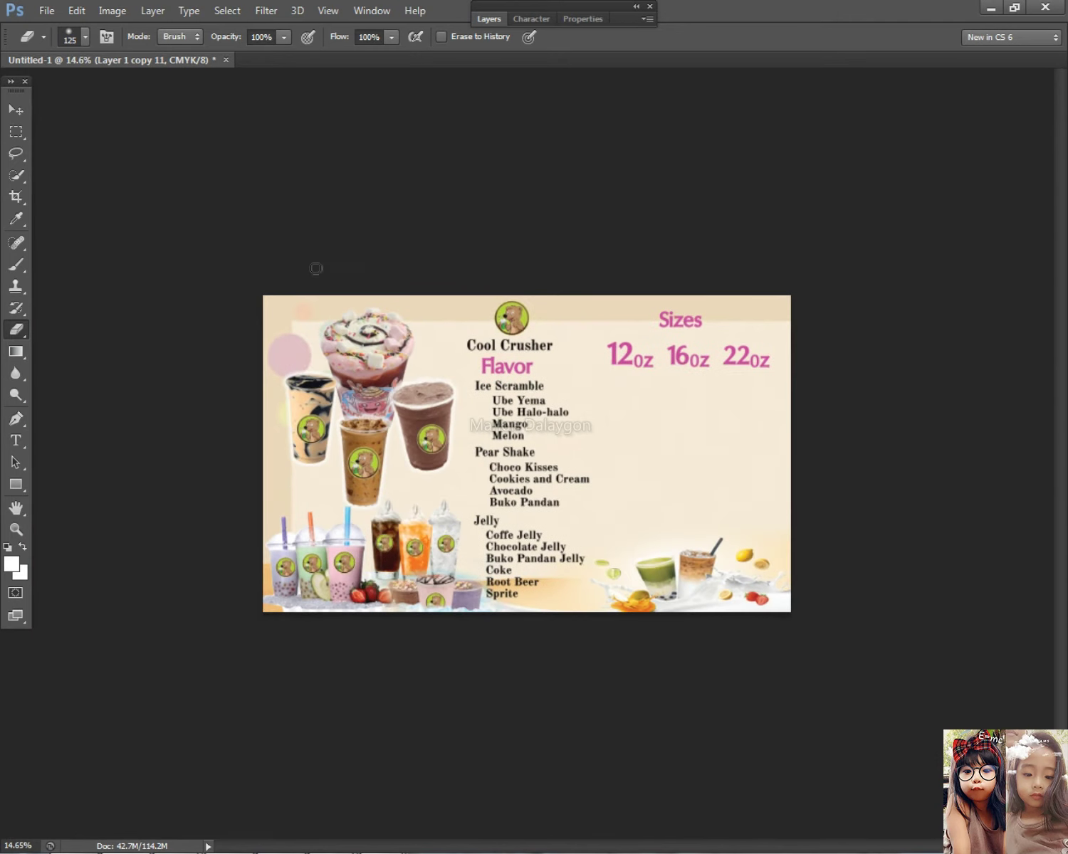
pyautogui.press('v')
# Try an enlarged copy of the bear logo over the pink marshmallow drink's label.
pyautogui.scroll(3, 324, 390)
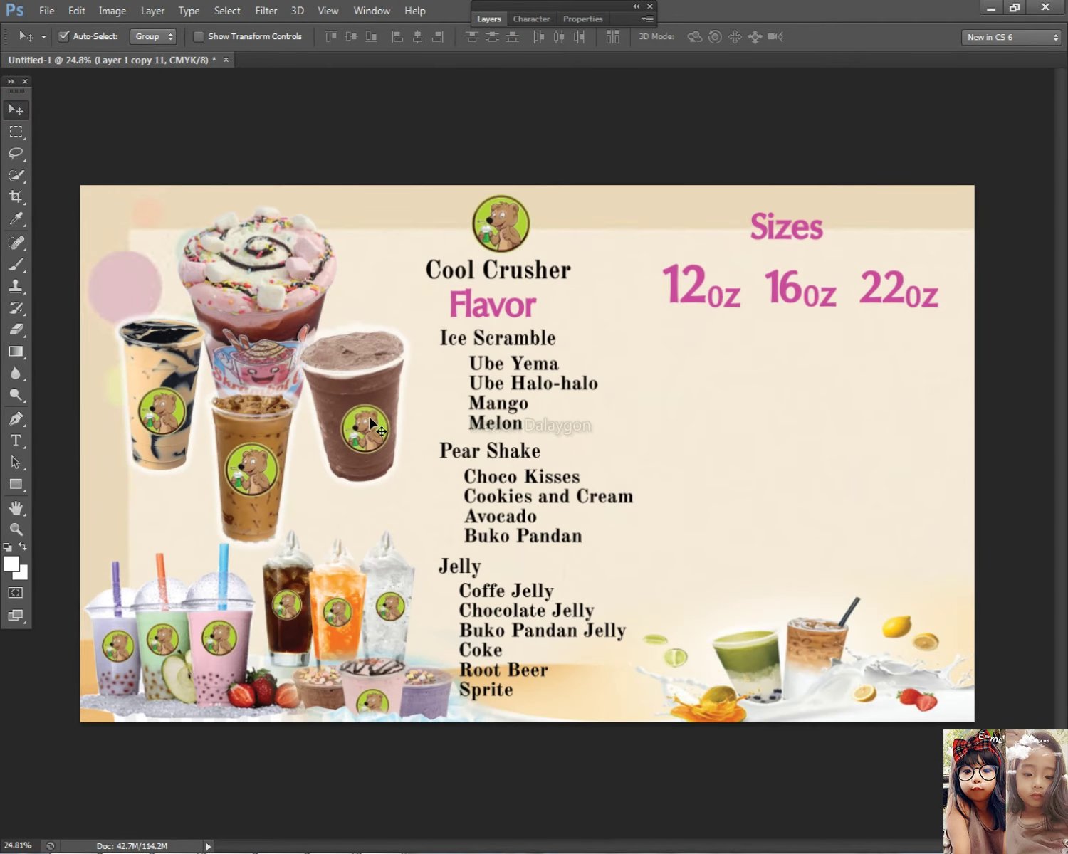
pyautogui.click(249, 469)
pyautogui.moveTo(259, 358); pyautogui.dragTo(257, 340)
pyautogui.hotkey('ctrl', 't')
pyautogui.moveTo(276, 391); pyautogui.dragTo(272, 358)
pyautogui.press('Return')
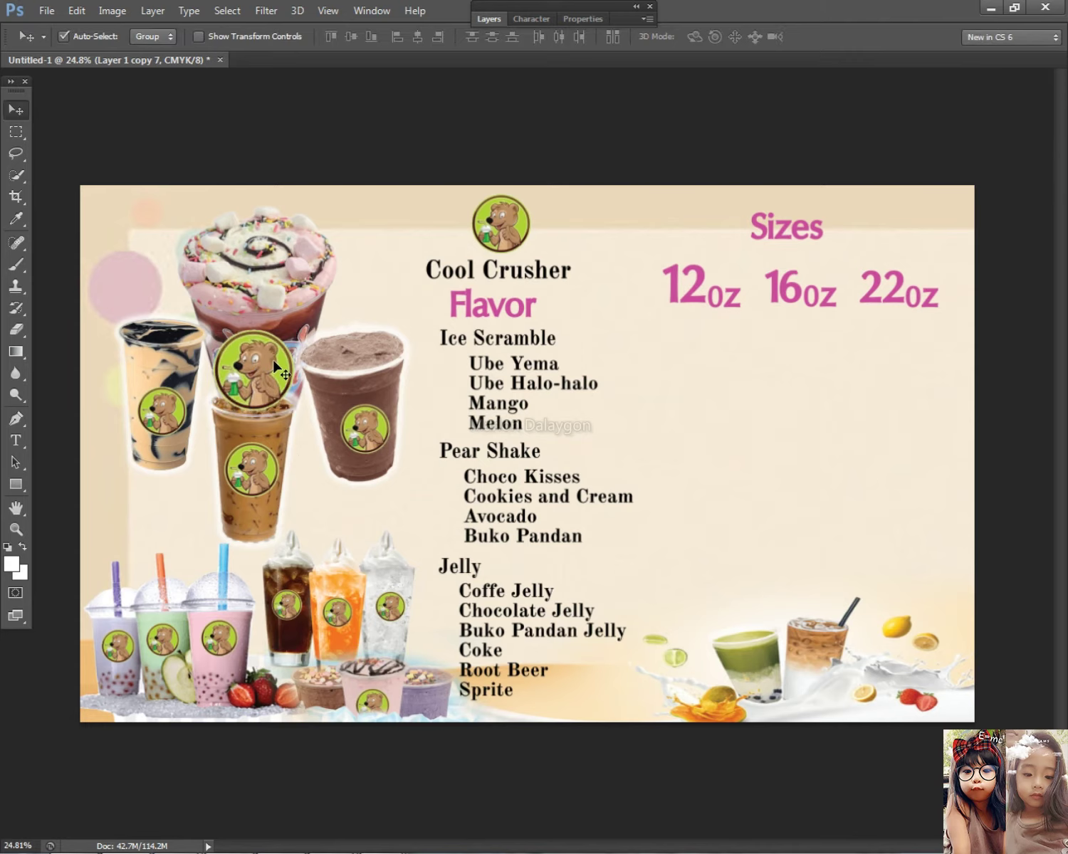
pyautogui.press('Delete')
# Select the milk tea cup together with its bear logo and link their layers.
pyautogui.scroll(-9, 327, 430)
pyautogui.scroll(2, 326, 434)
pyautogui.moveTo(269, 399); pyautogui.dragTo(391, 440)
pyautogui.click(489, 19)
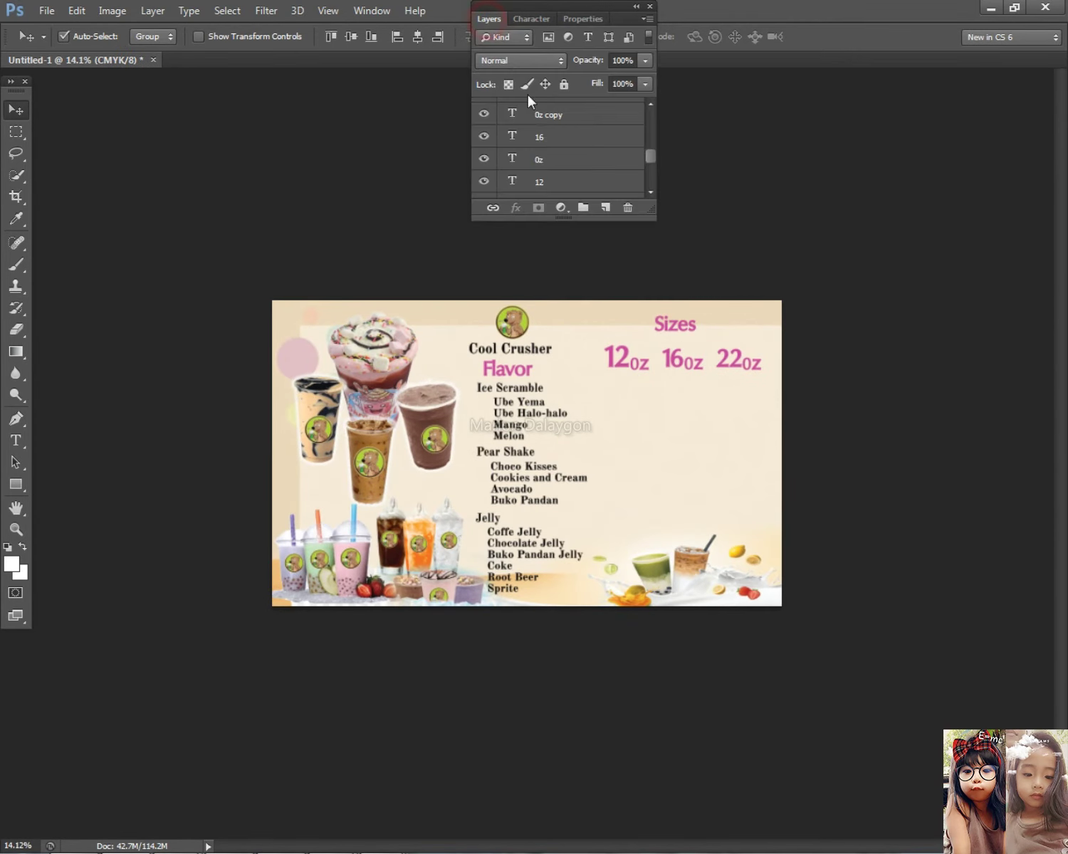
pyautogui.moveTo(279, 399); pyautogui.dragTo(338, 456)
pyautogui.rightClick(558, 157)
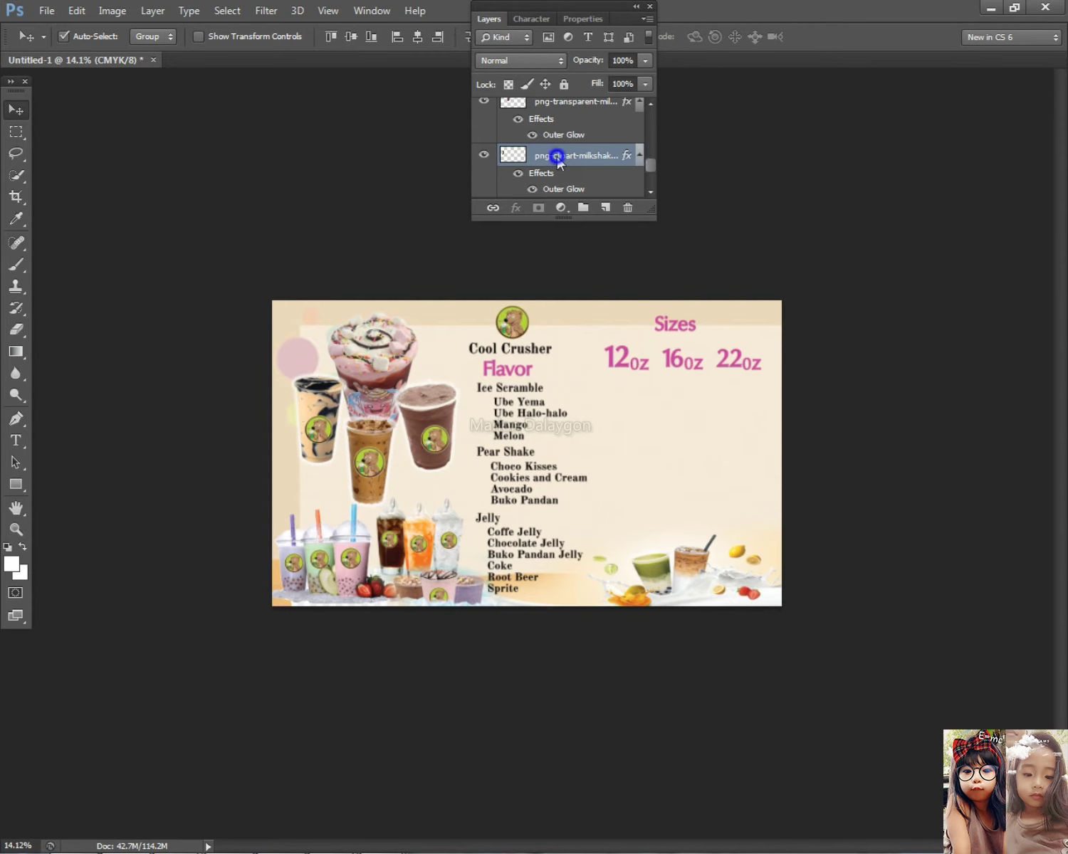
pyautogui.click(612, 422)
# Link the iced coffee cup's layer with its bear logo, and the chocolate shake's layer with its logo.
pyautogui.click(369, 461)
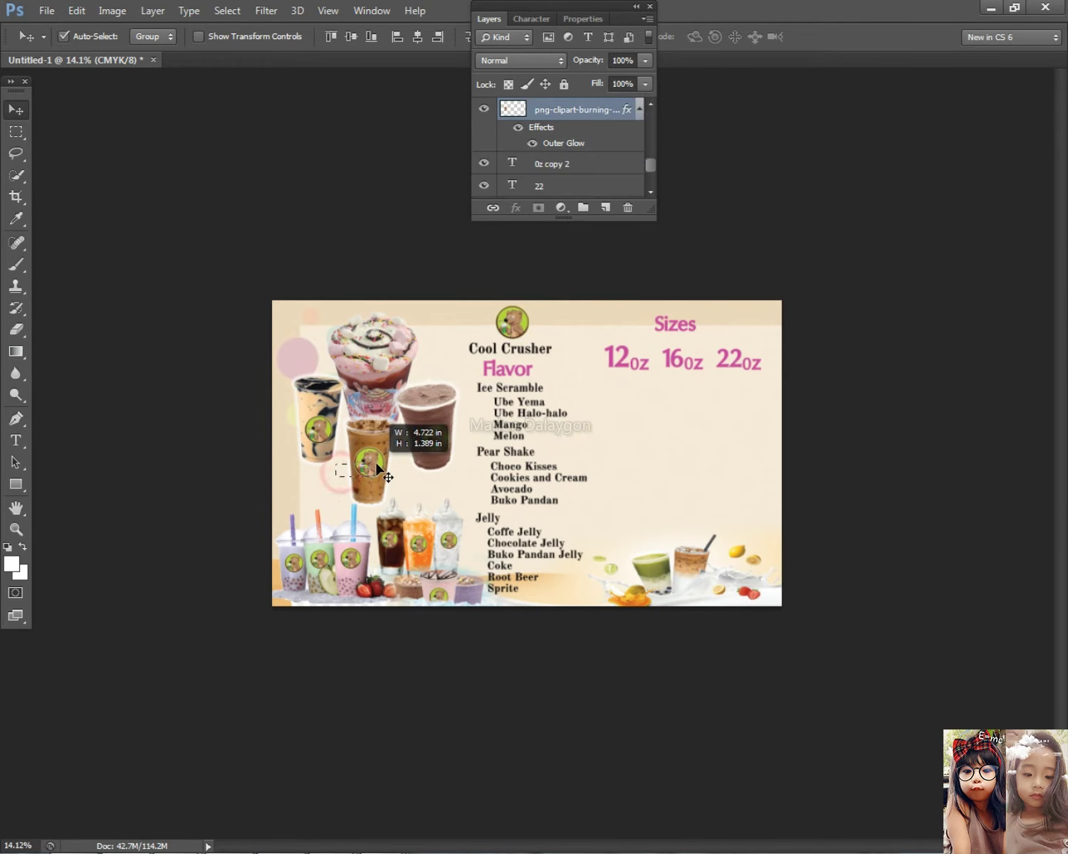
pyautogui.rightClick(585, 109)
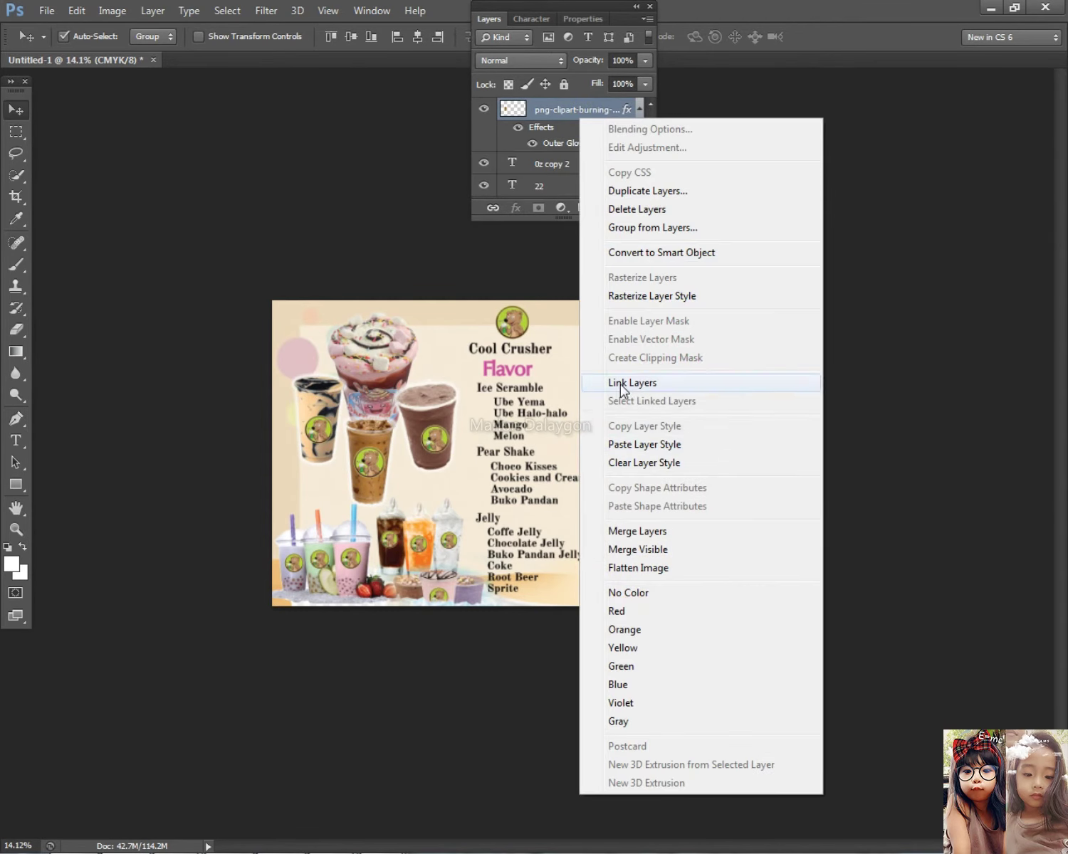
pyautogui.click(626, 382)
pyautogui.click(464, 476)
pyautogui.rightClick(575, 152)
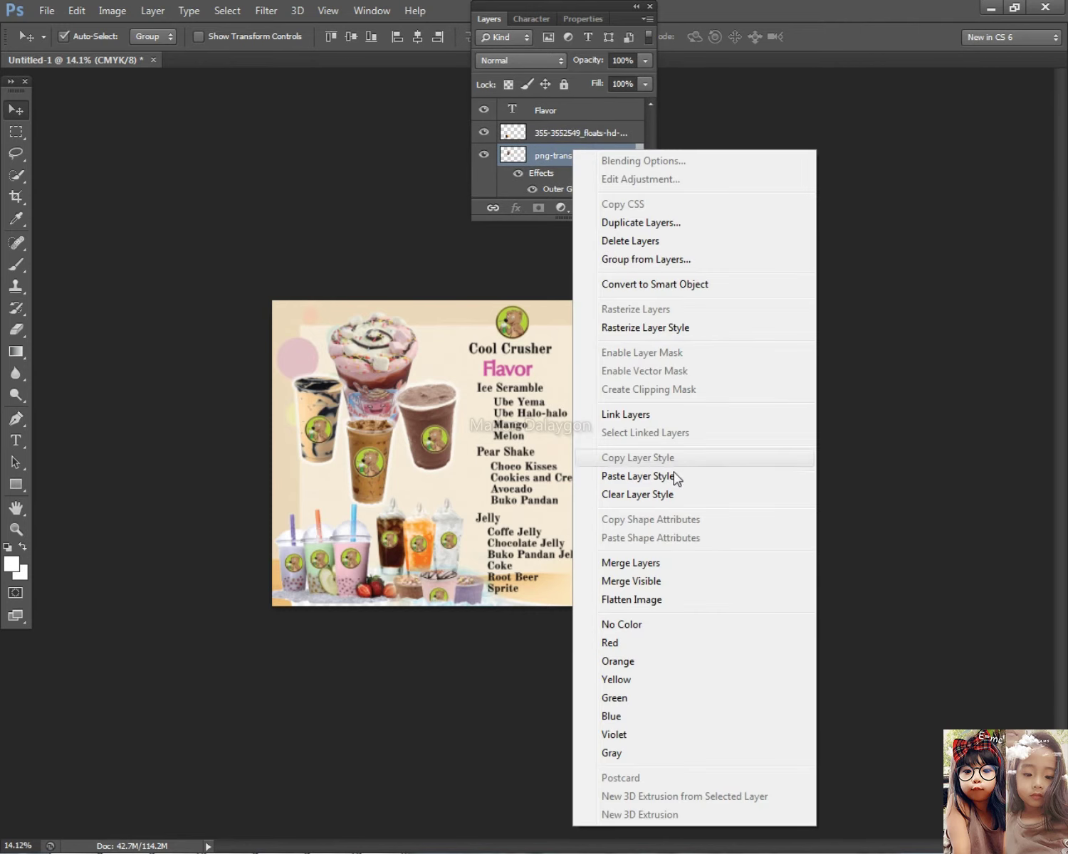
pyautogui.click(616, 415)
# Select the bubble tea cups with their bear logos and link the layers.
pyautogui.moveTo(254, 532); pyautogui.dragTo(371, 578)
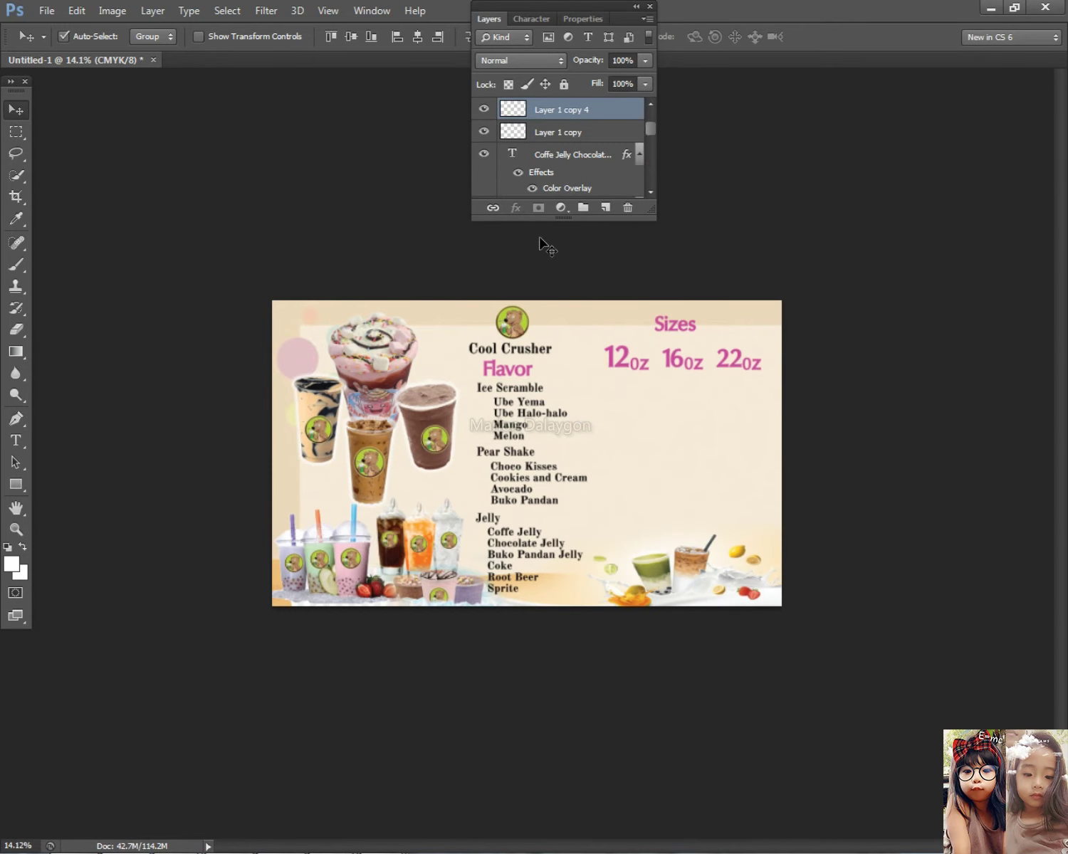
pyautogui.rightClick(585, 108)
pyautogui.click(620, 365)
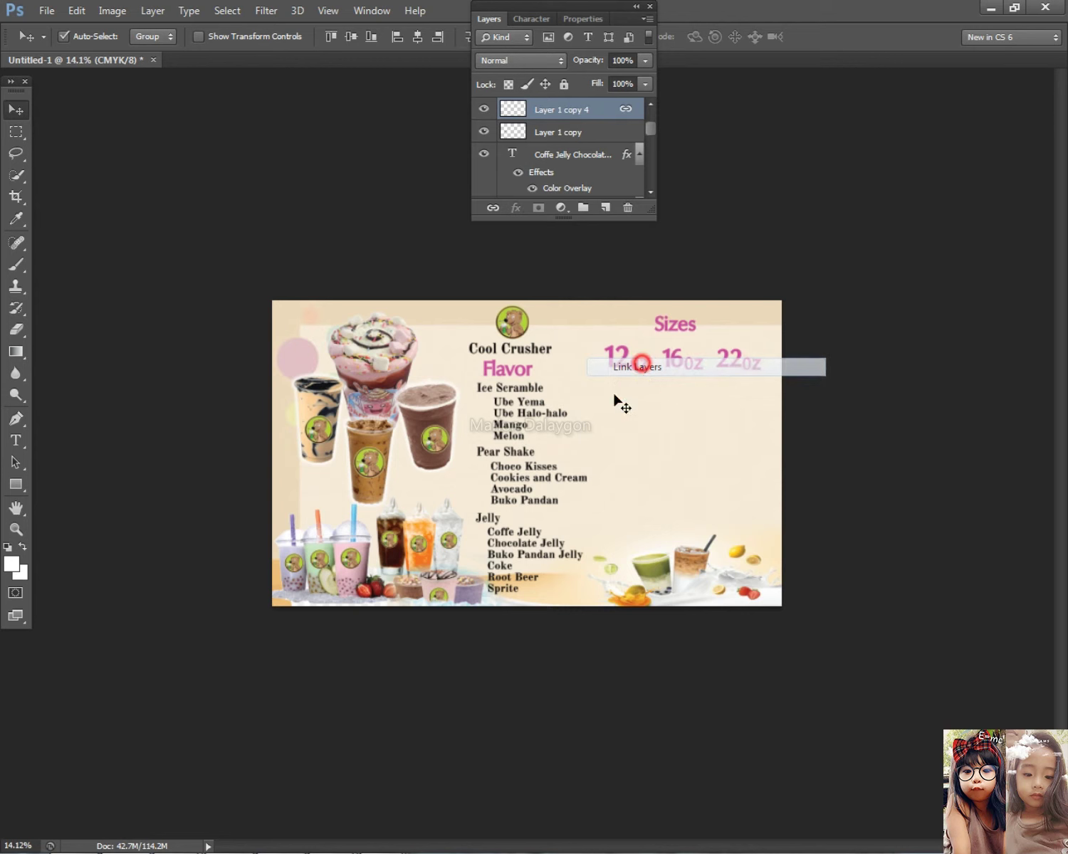
# Select the three whipped-cream soda glasses together with their bear logos and link the layers.
pyautogui.moveTo(395, 491); pyautogui.dragTo(459, 538)
pyautogui.rightClick(564, 174)
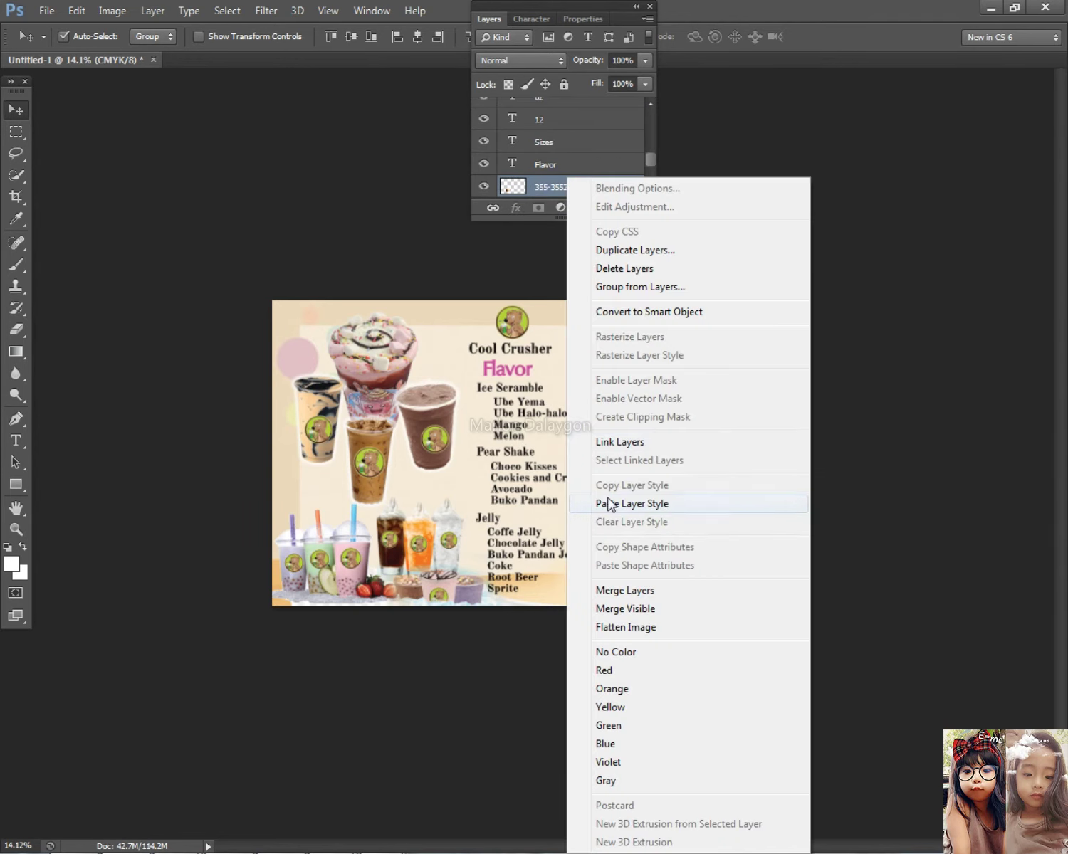
pyautogui.click(623, 439)
pyautogui.click(427, 594)
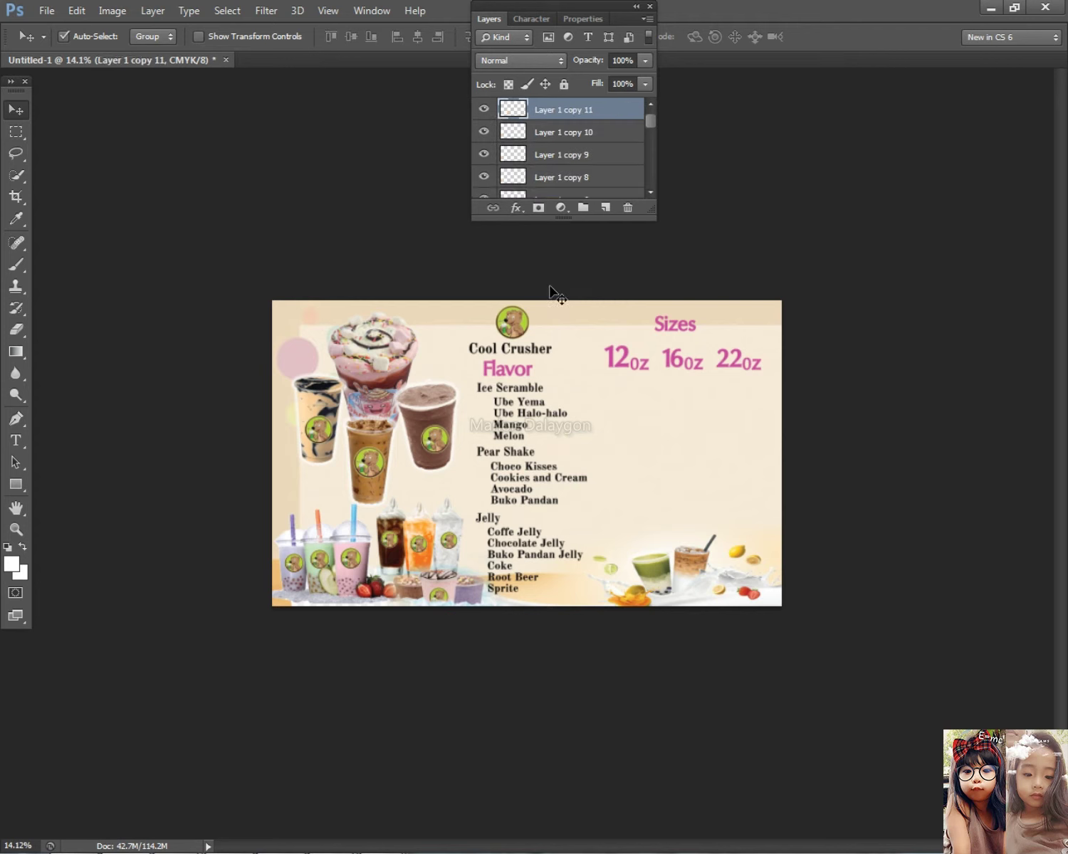
pyautogui.rightClick(587, 109)
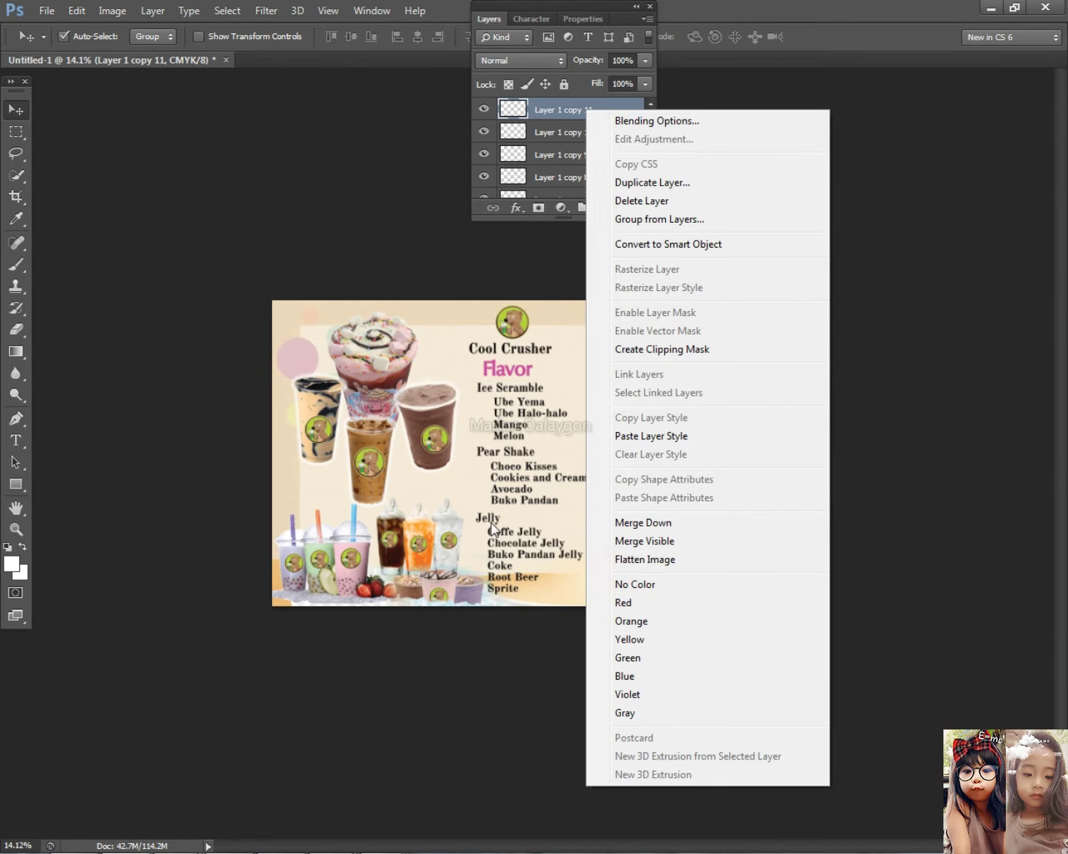
pyautogui.click(581, 161)
pyautogui.click(488, 21)
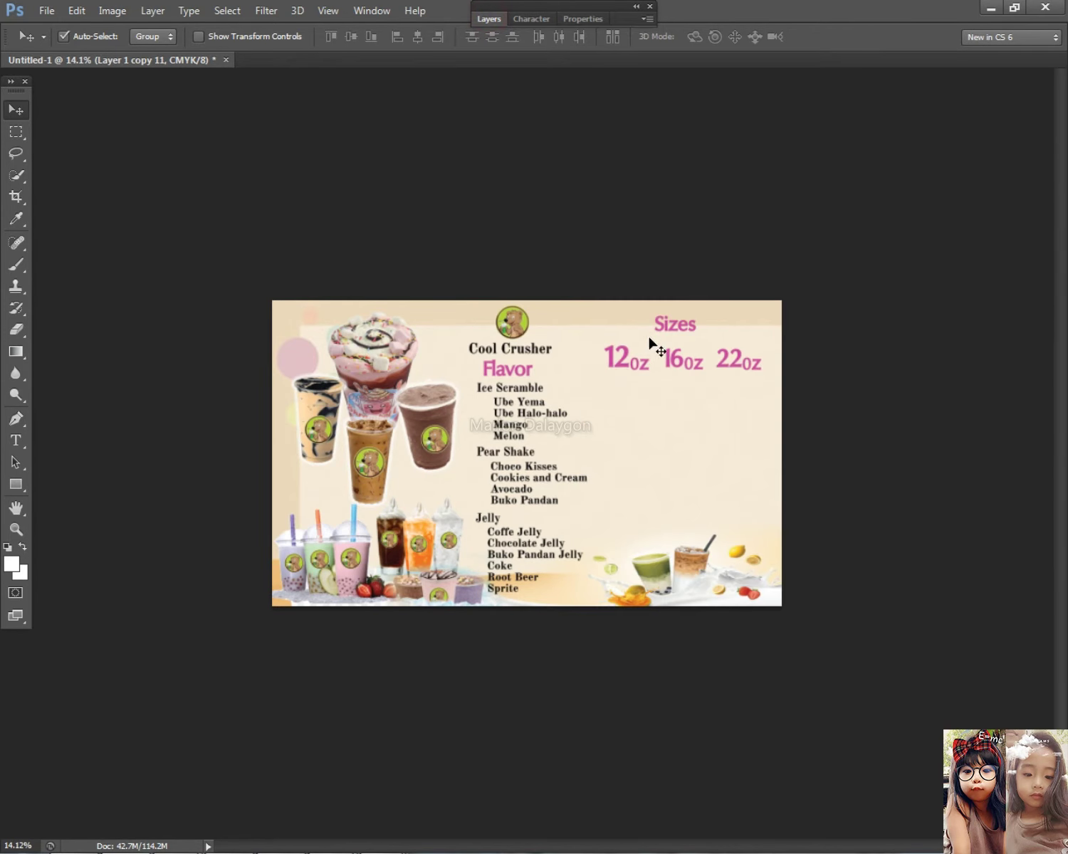
# Nudge the Flavor heading slightly to the right so it sits centred beneath the Cool Crusher title.
pyautogui.hotkey('ctrl', '+')
pyautogui.click(506, 617)
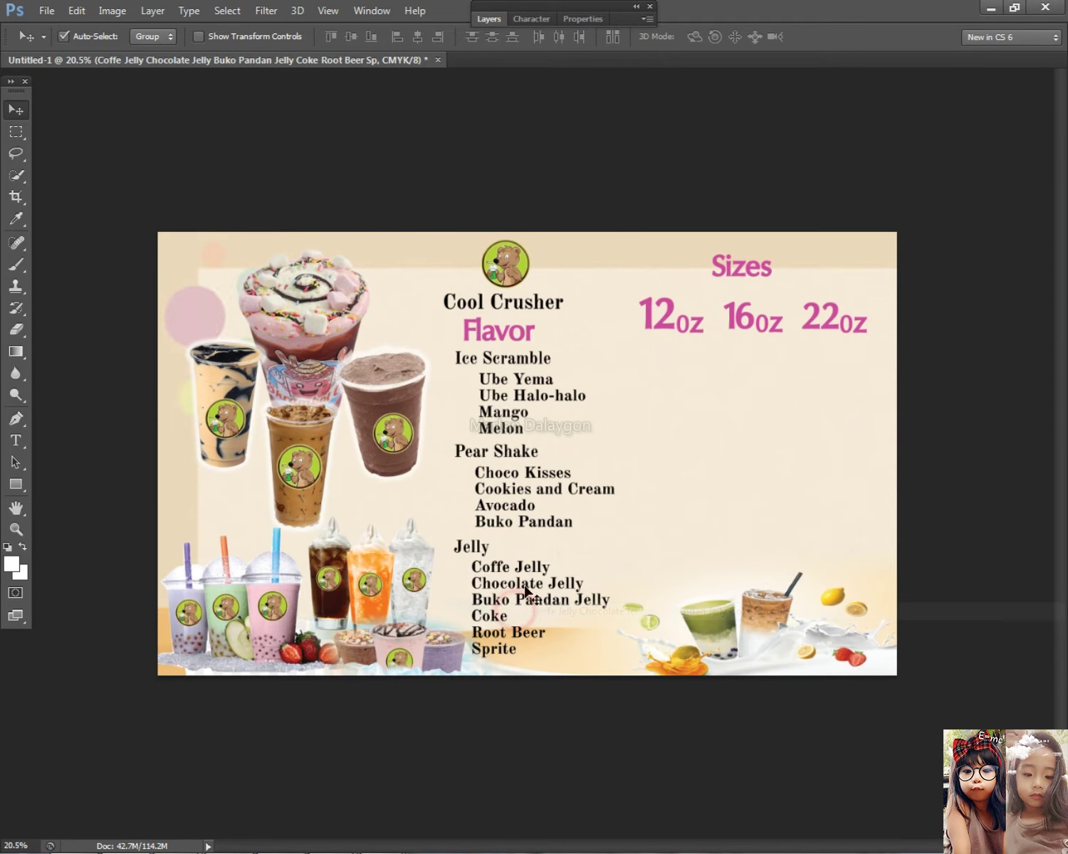
pyautogui.scroll(4, 541, 401)
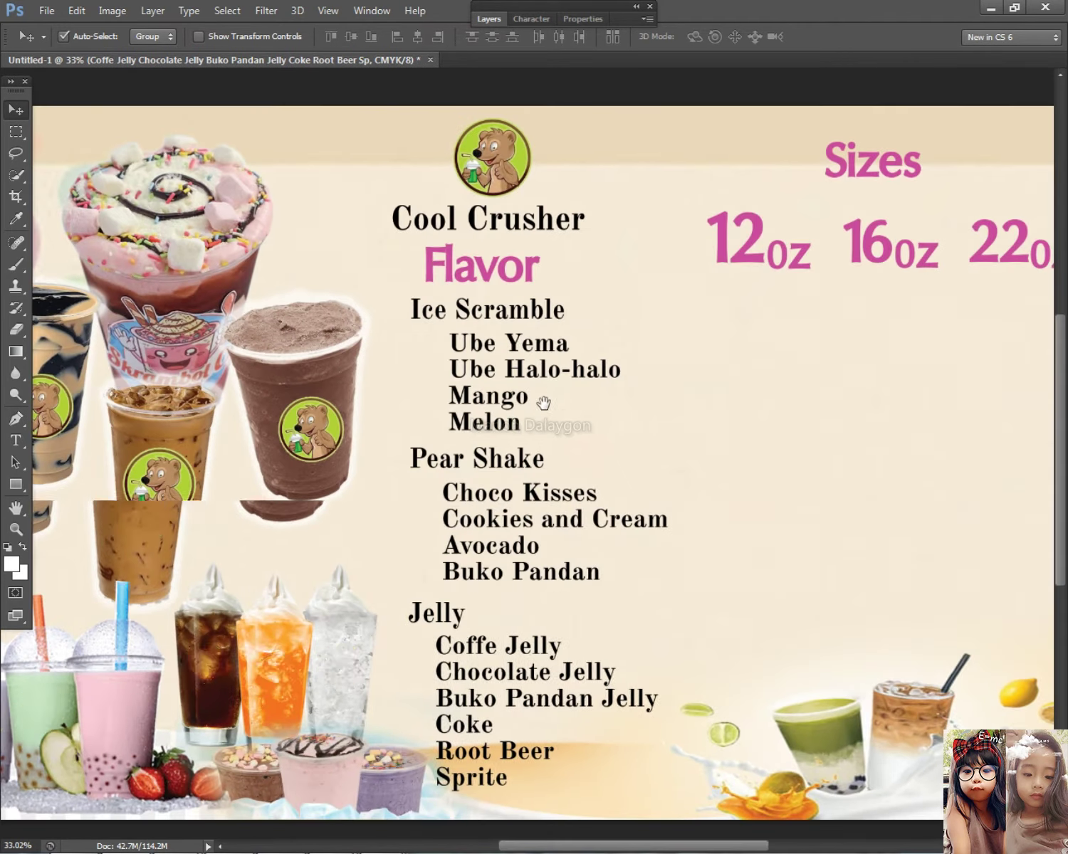
pyautogui.scroll(-3, 515, 376)
pyautogui.rightClick(501, 273)
pyautogui.click(511, 282)
pyautogui.rightClick(504, 232)
pyautogui.click(512, 243)
pyautogui.rightClick(504, 271)
pyautogui.click(517, 277)
pyautogui.click(507, 306)
pyautogui.hotkey('shift', 'Right')
pyautogui.hotkey('shift', 'Right')
pyautogui.hotkey('shift', 'Right')
# Try a bright green color overlay (2aff00) on the Ice Scramble heading.
pyautogui.click(536, 377)
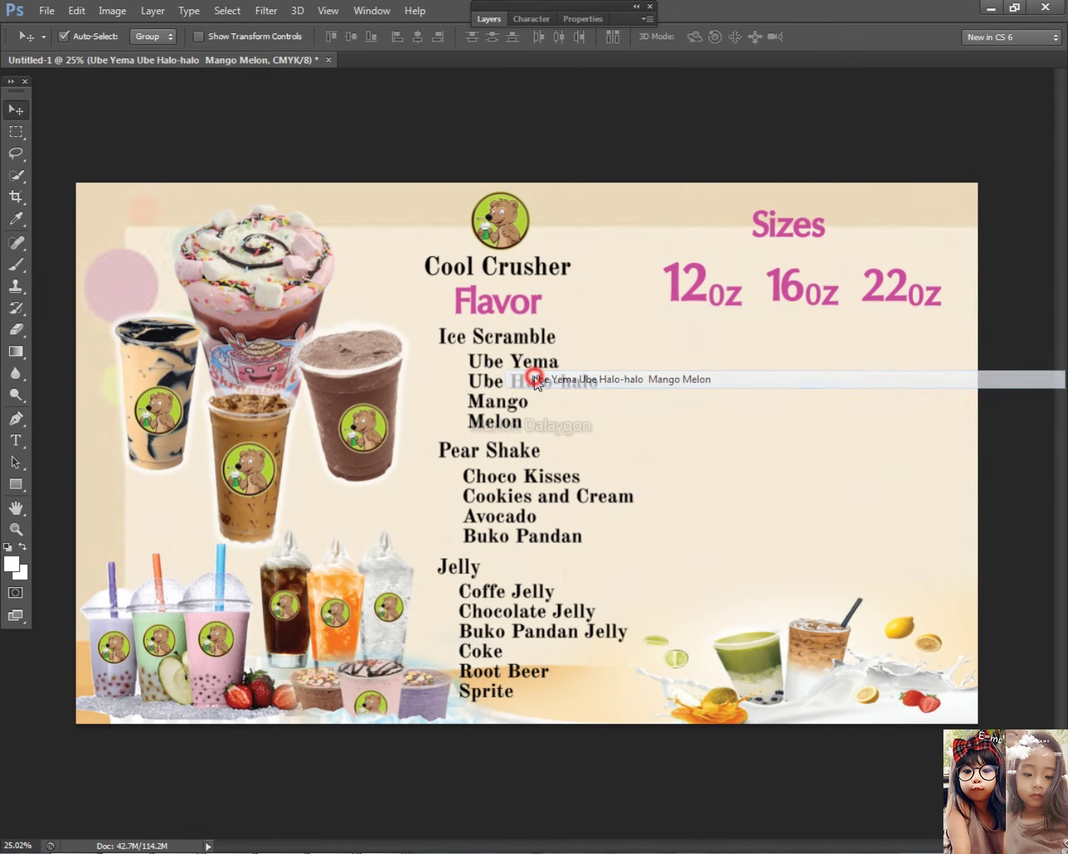
pyautogui.click(511, 341)
pyautogui.click(489, 19)
pyautogui.rightClick(514, 330)
pyautogui.click(541, 342)
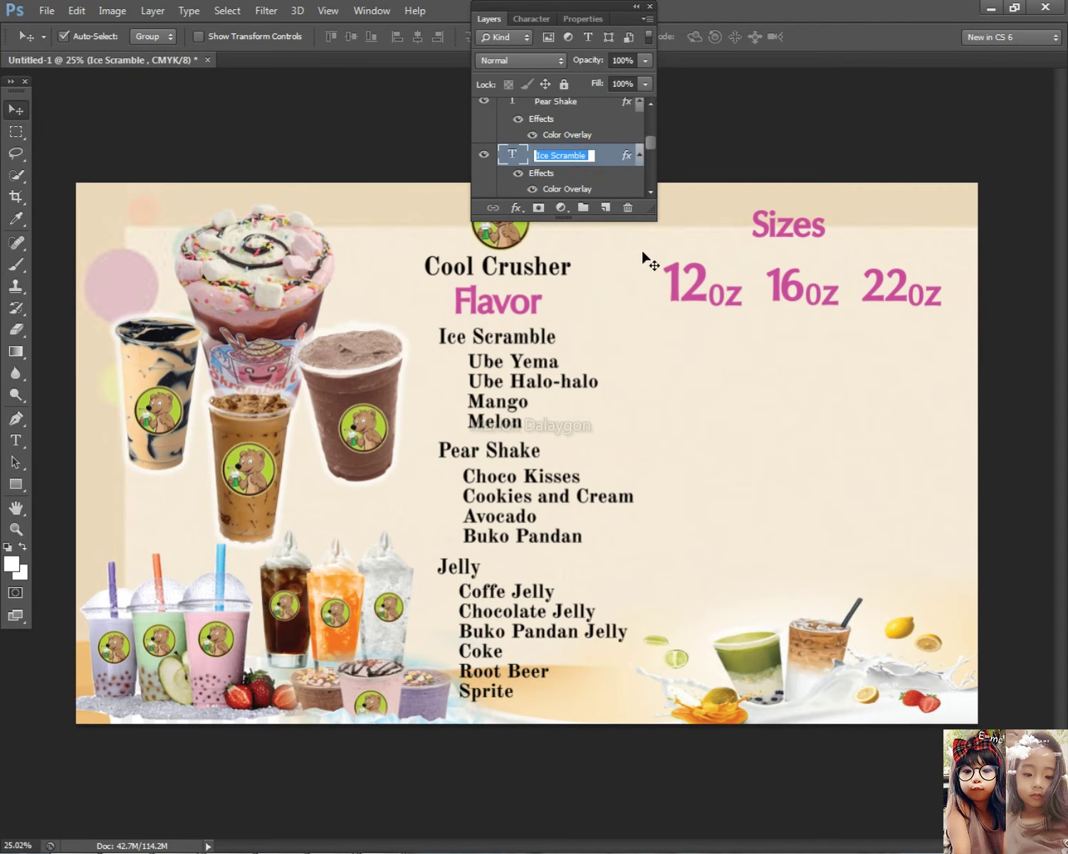
pyautogui.doubleClick(601, 165)
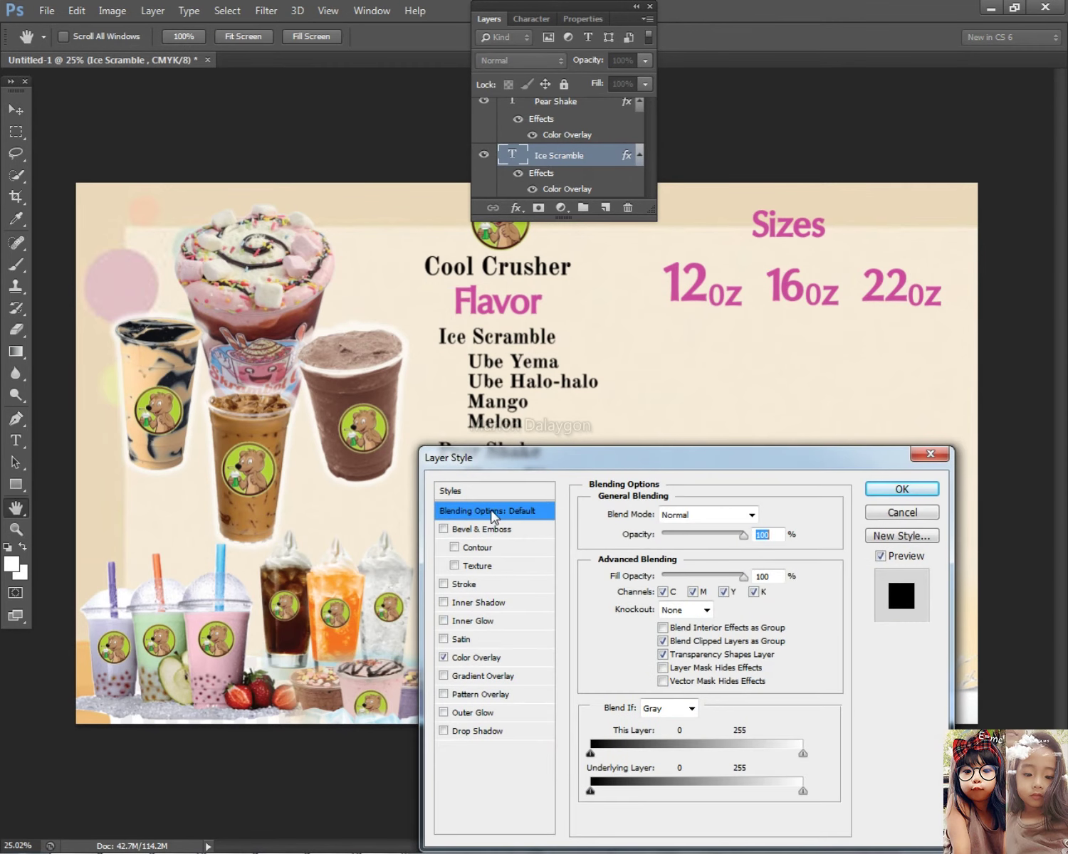
pyautogui.click(484, 658)
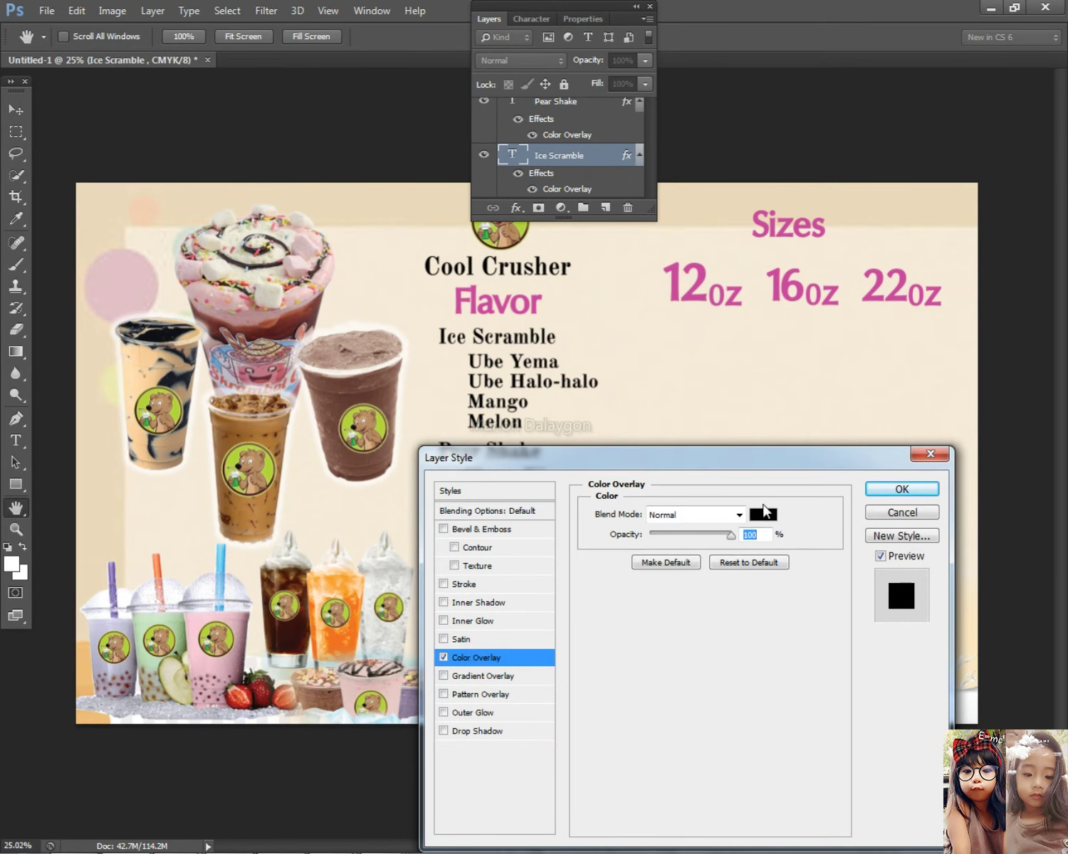
pyautogui.click(763, 513)
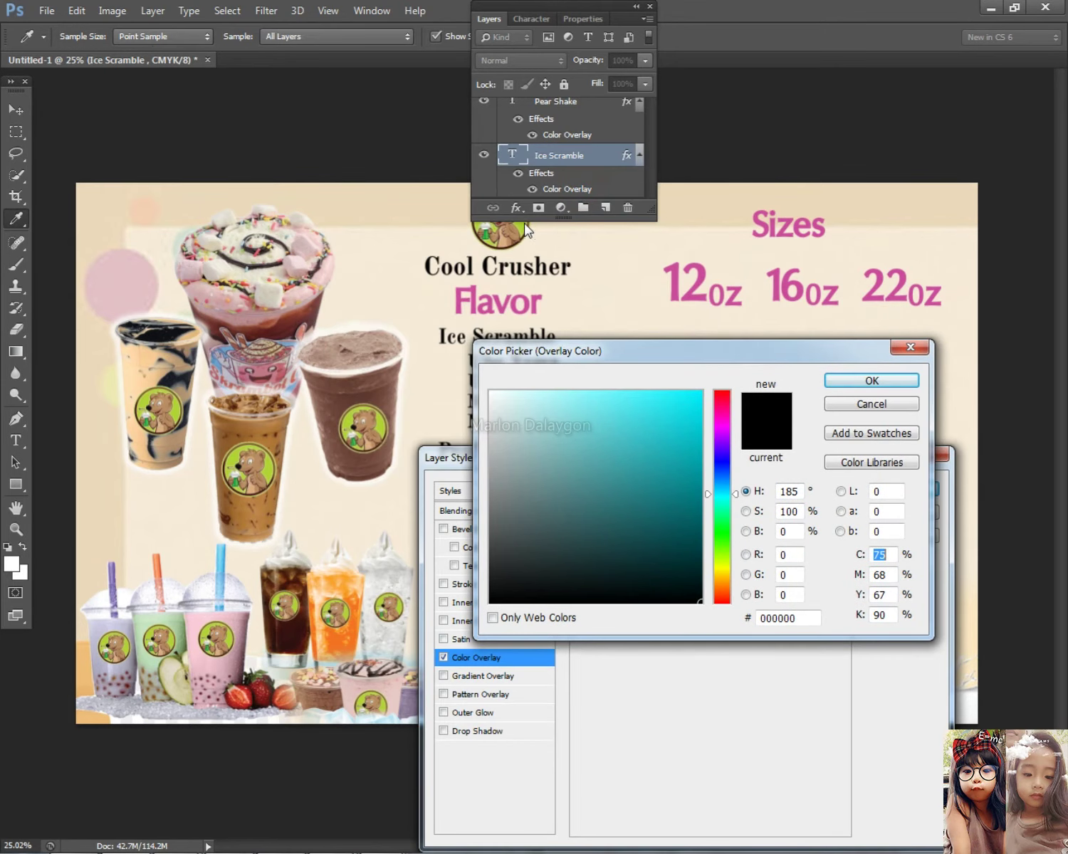
pyautogui.click(525, 225)
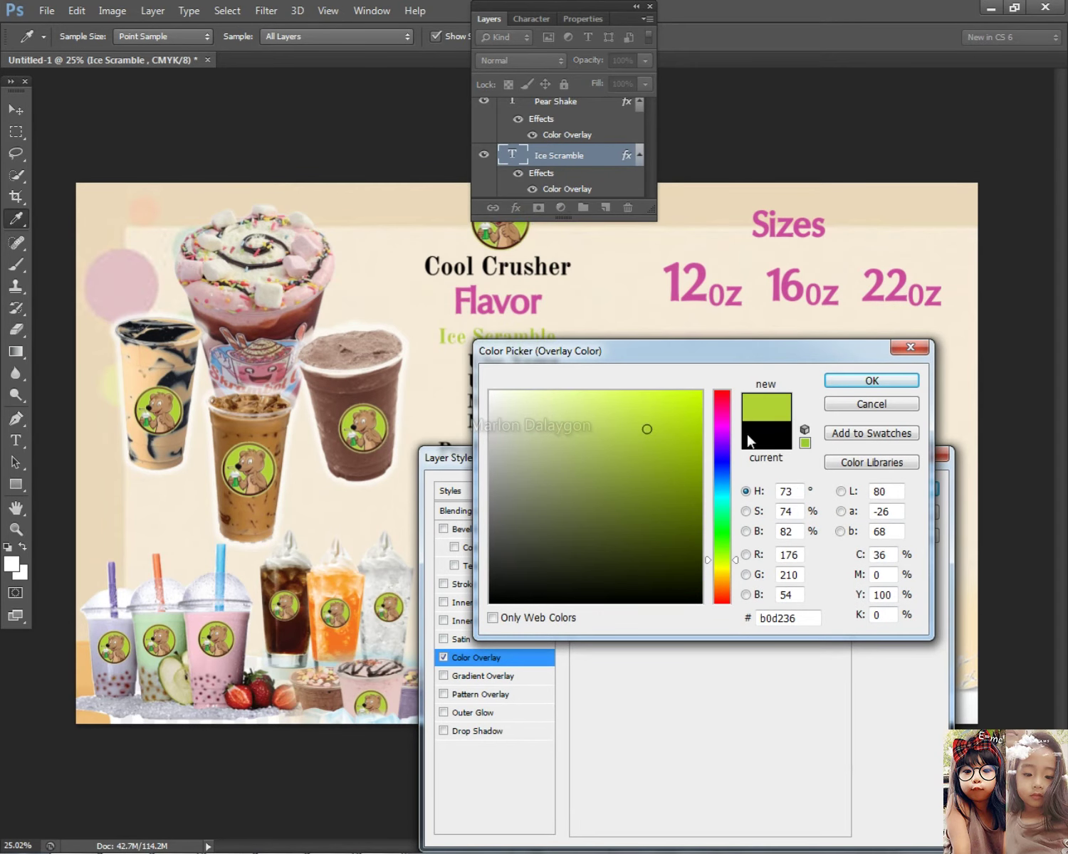
pyautogui.click(722, 538)
pyautogui.moveTo(648, 468); pyautogui.dragTo(855, 372)
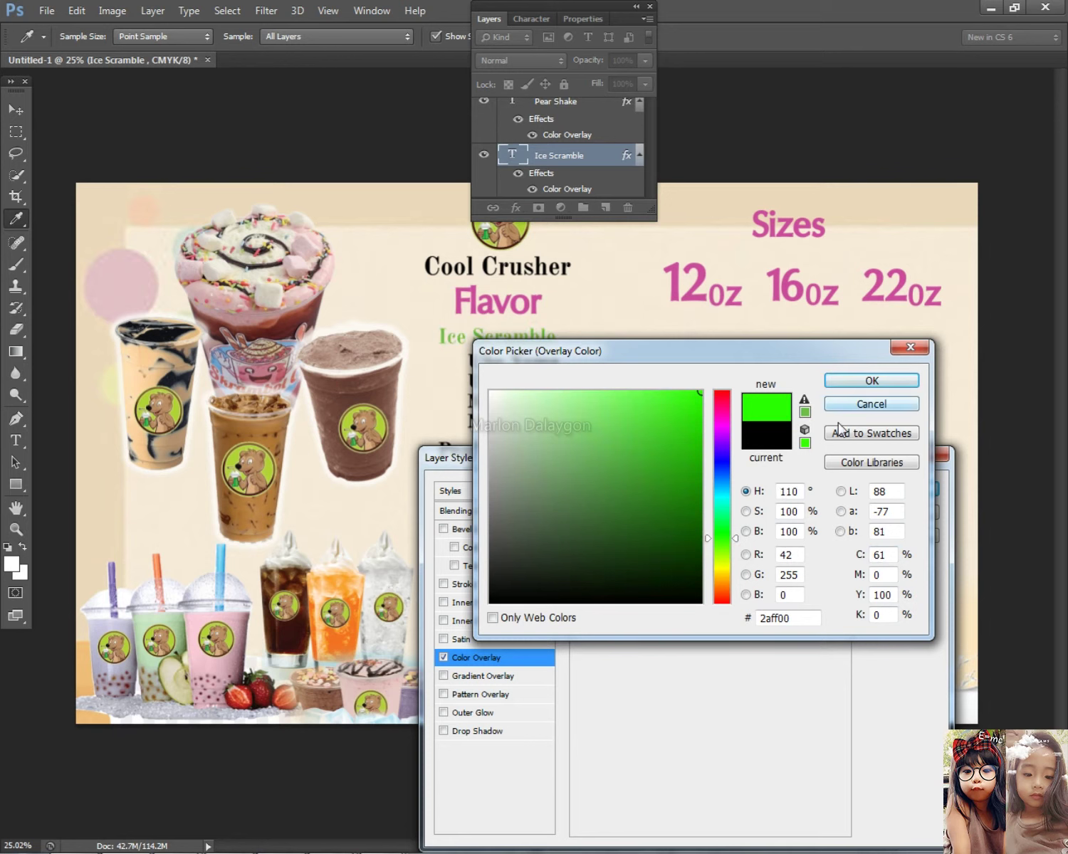
pyautogui.click(876, 382)
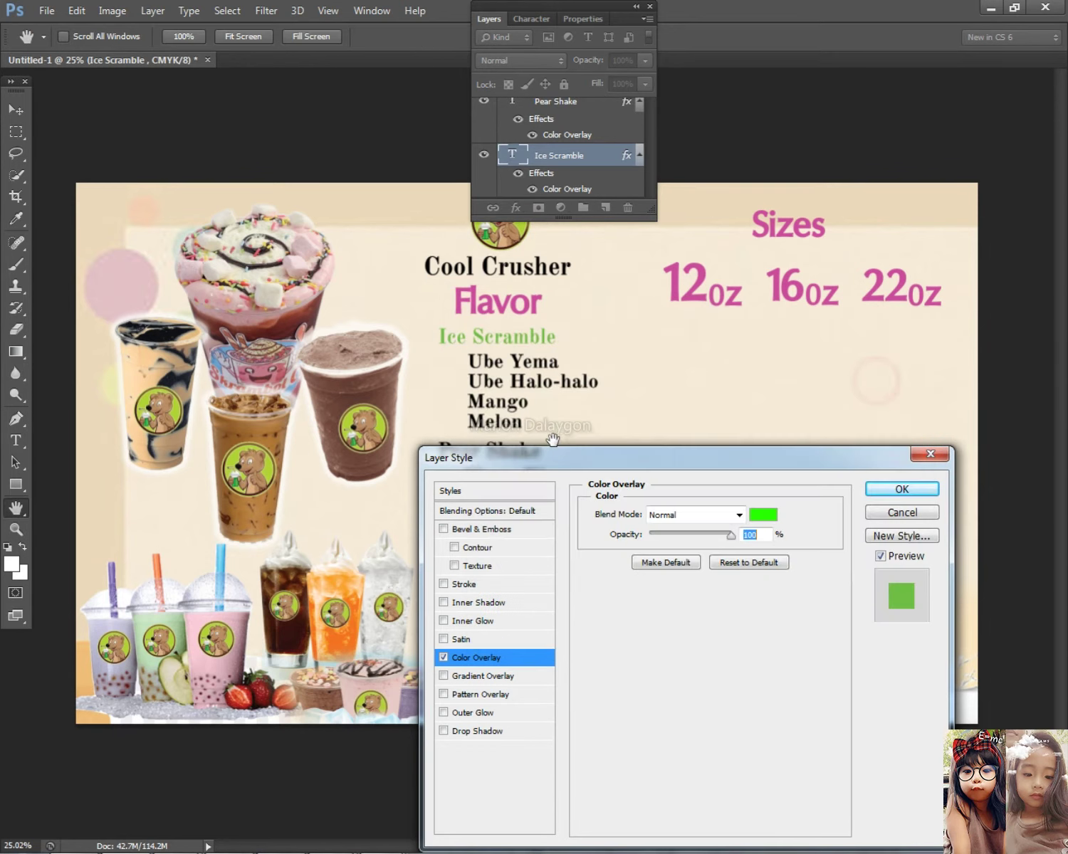
# Try a 1 px black outside stroke on the Ice Scramble heading and discard its layer style changes.
pyautogui.click(464, 587)
pyautogui.moveTo(654, 518); pyautogui.dragTo(628, 519)
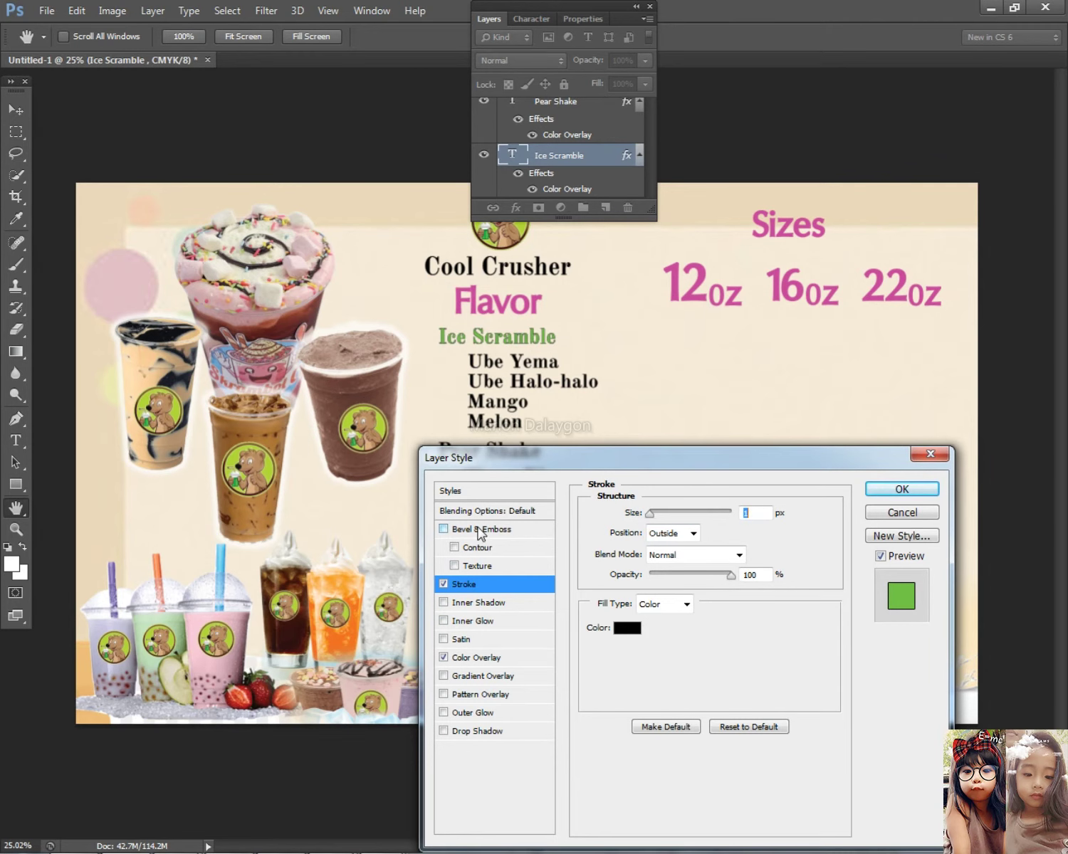
pyautogui.press('Escape')
# Check the font settings of the Flavor heading's text.
pyautogui.scroll(4, 543, 435)
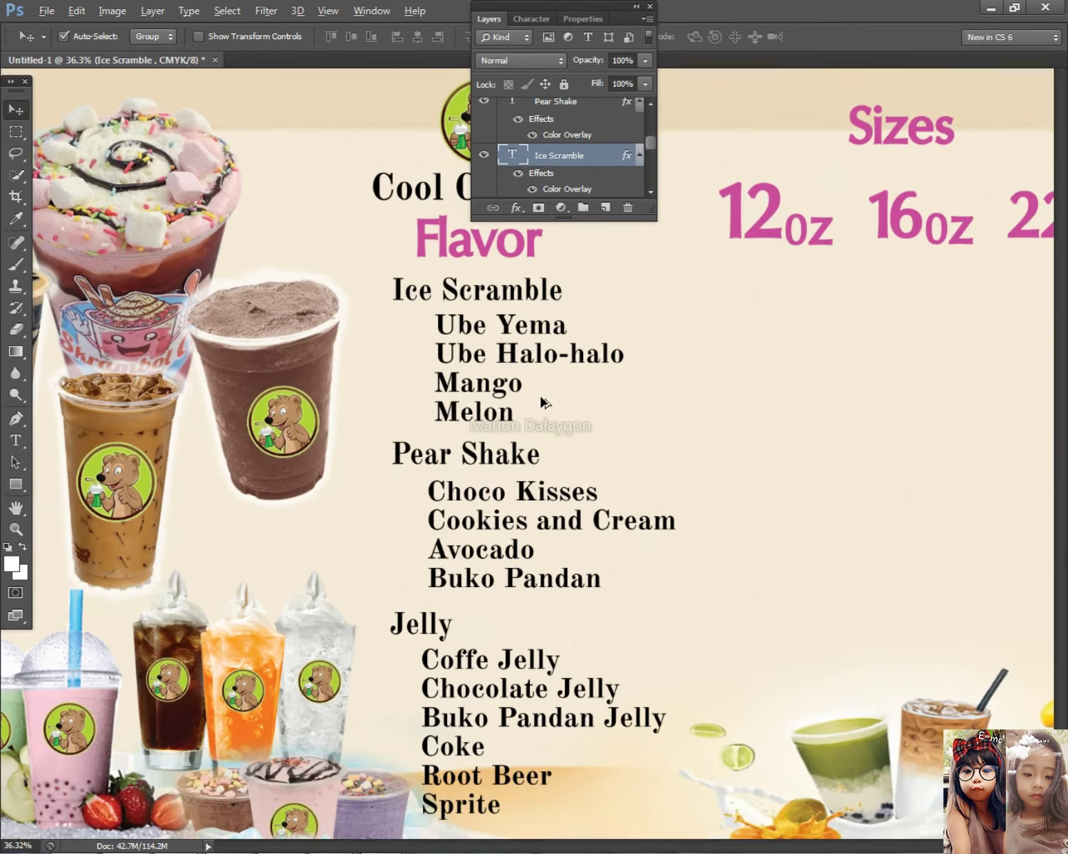
pyautogui.scroll(2, 543, 417)
pyautogui.click(489, 326)
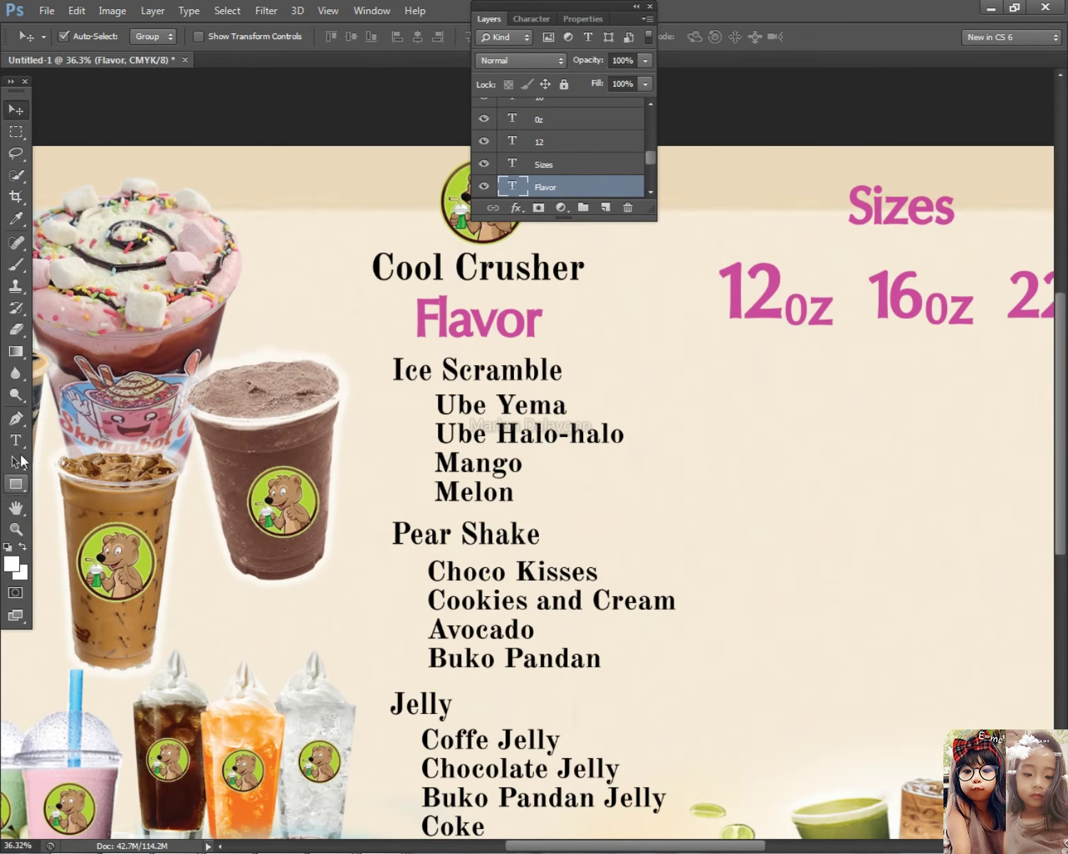
pyautogui.click(15, 461)
pyautogui.click(16, 131)
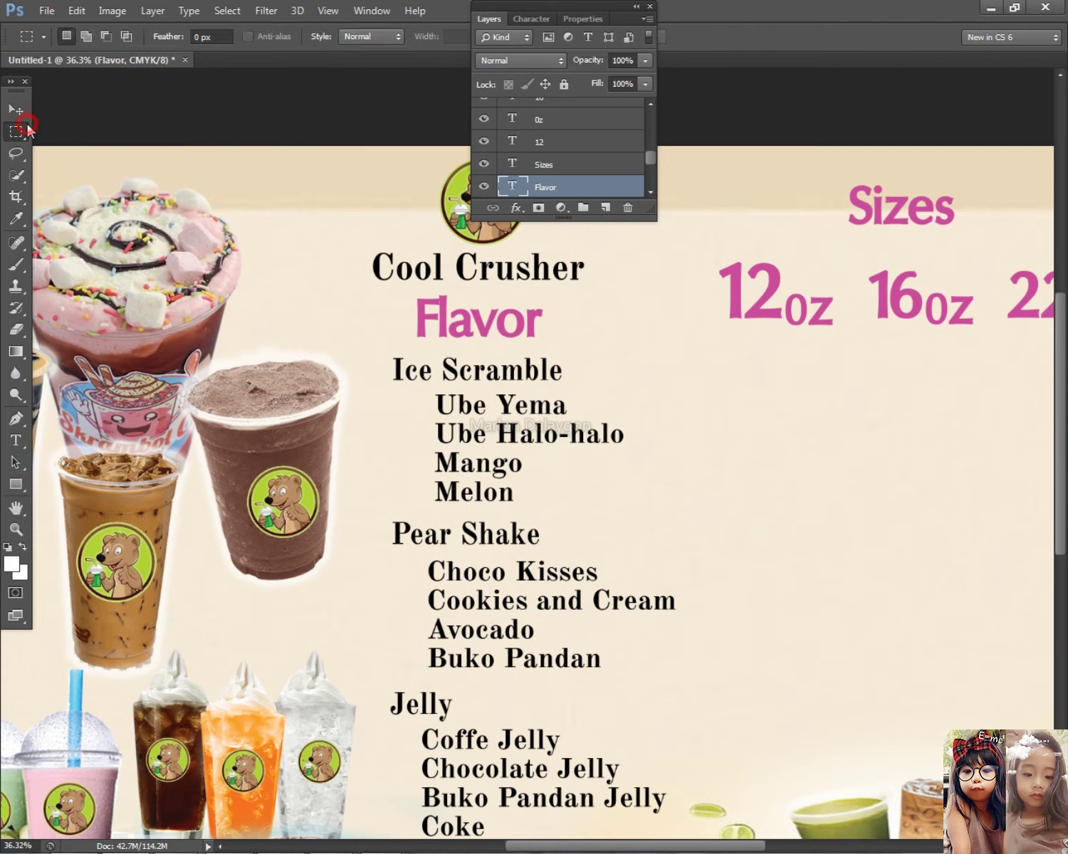
pyautogui.click(16, 440)
pyautogui.click(494, 320)
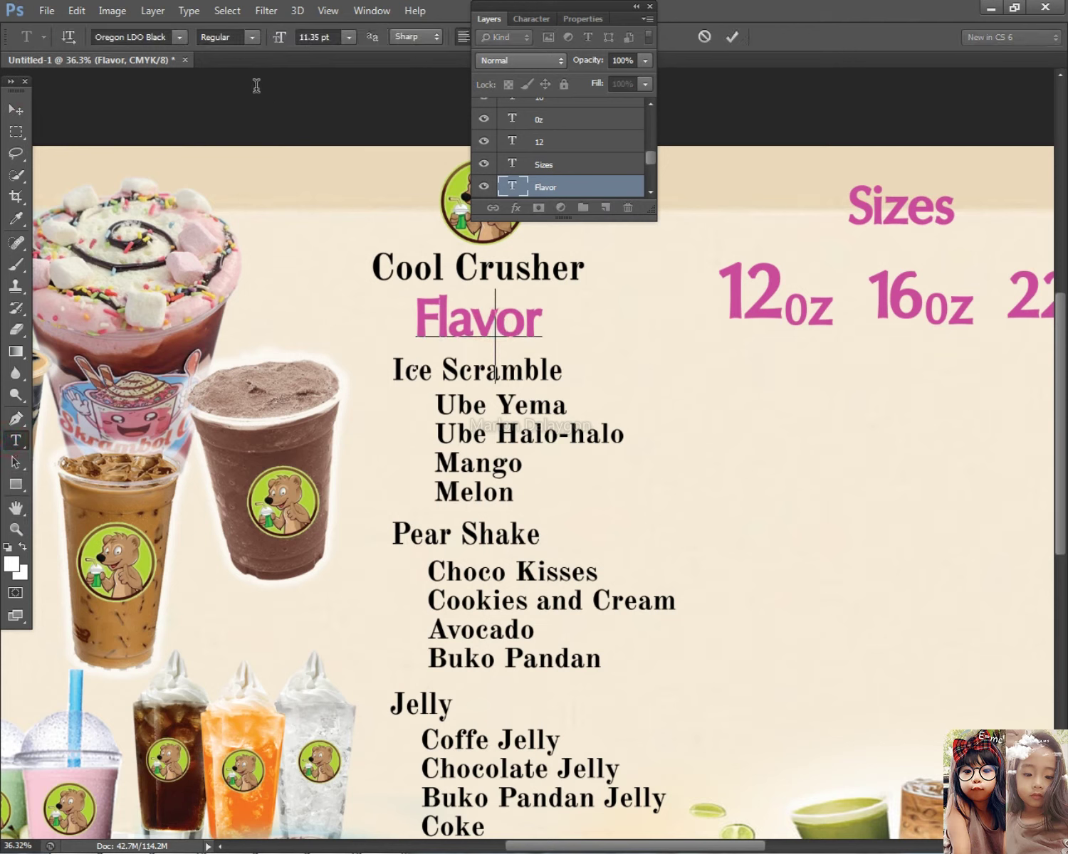
pyautogui.hotkey('ctrl', 'a')
pyautogui.click(16, 109)
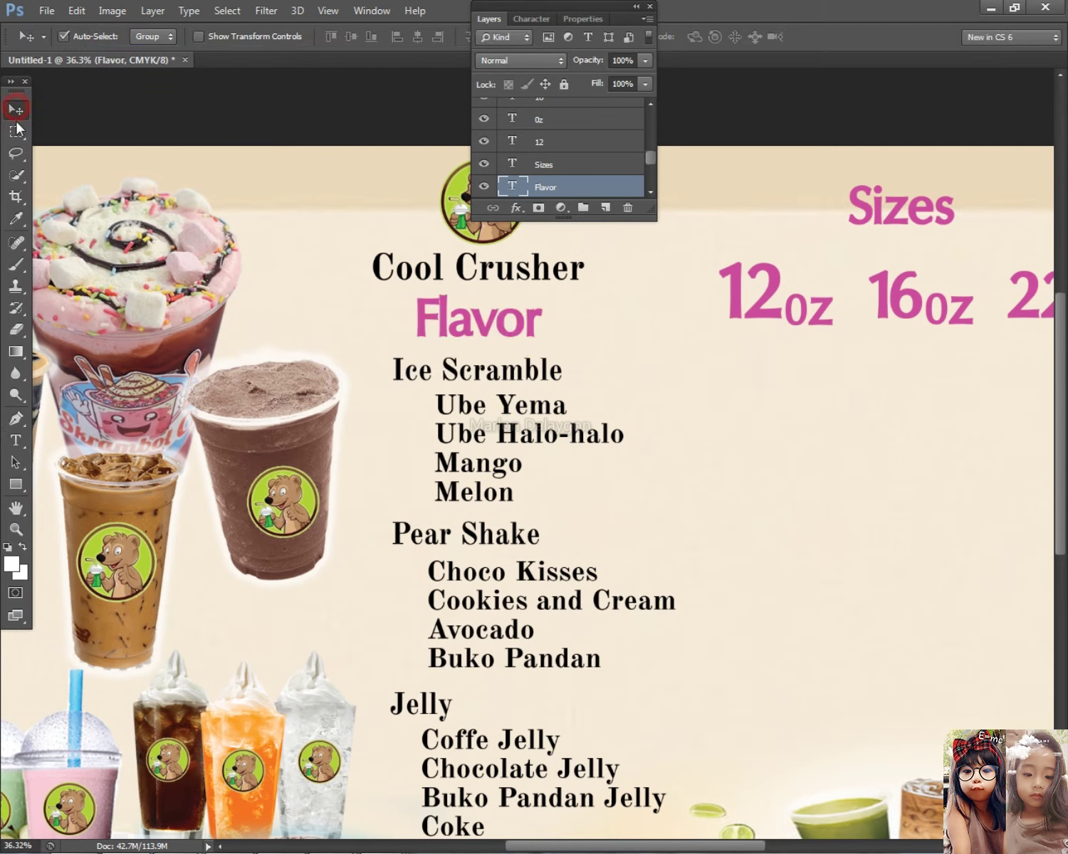
# Start saving the banner under a new name and browse to the Tarpaulin folder's 2021 new lang subfolder.
pyautogui.click(47, 11)
pyautogui.click(80, 194)
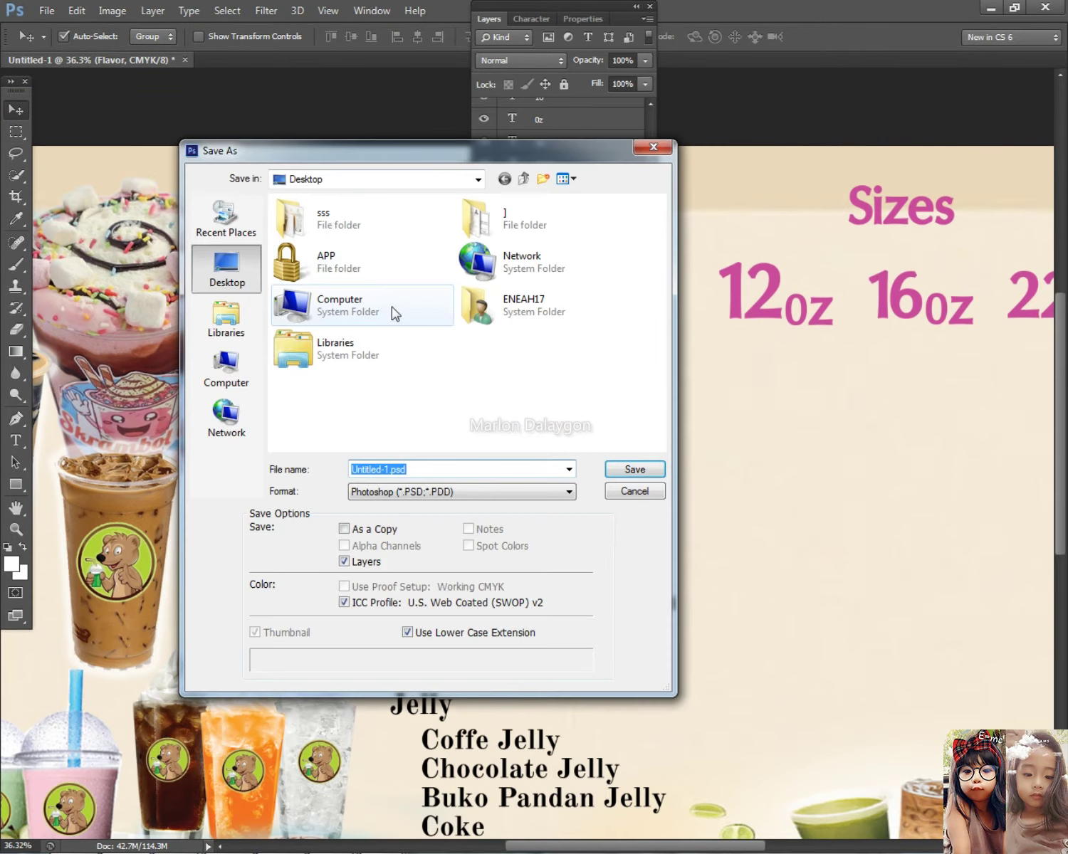
pyautogui.doubleClick(332, 260)
pyautogui.doubleClick(310, 226)
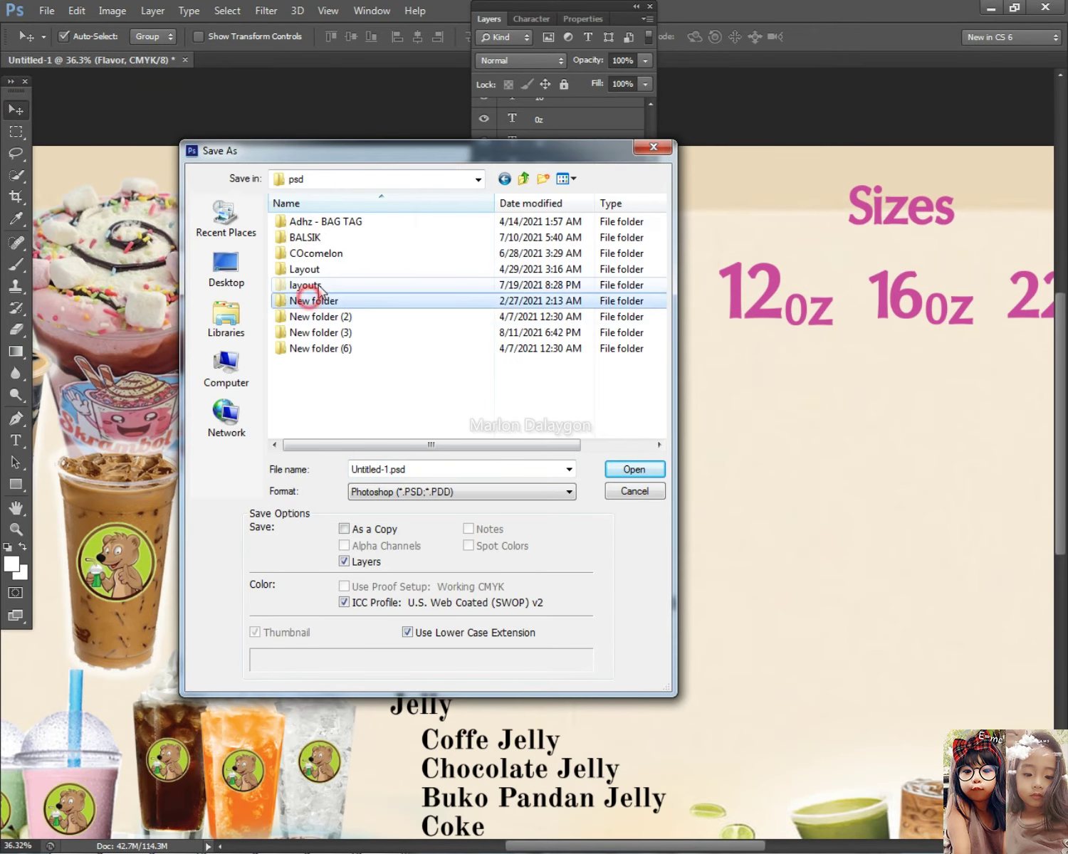
pyautogui.doubleClick(317, 288)
pyautogui.click(371, 306)
pyautogui.write('tar')
pyautogui.press('Return')
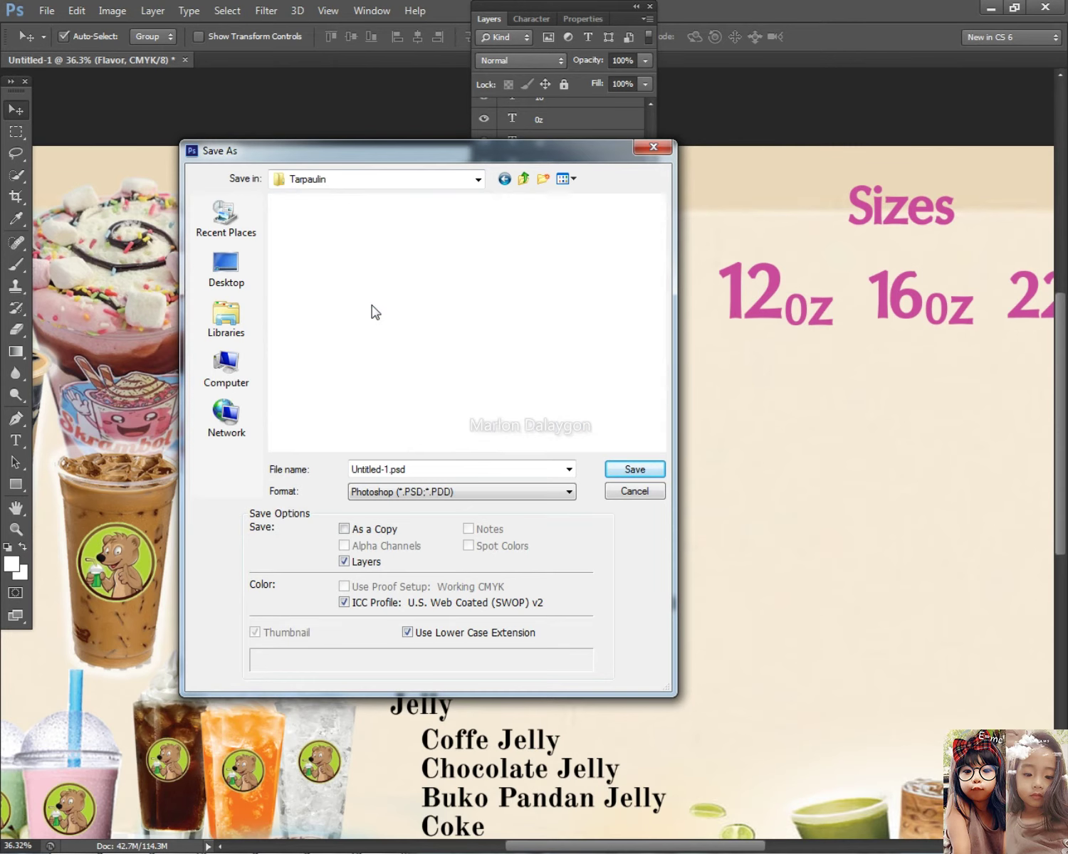
pyautogui.doubleClick(489, 238)
# Save the banner in TIFF format under the file name cool crusher with the default TIFF options.
pyautogui.click(441, 467)
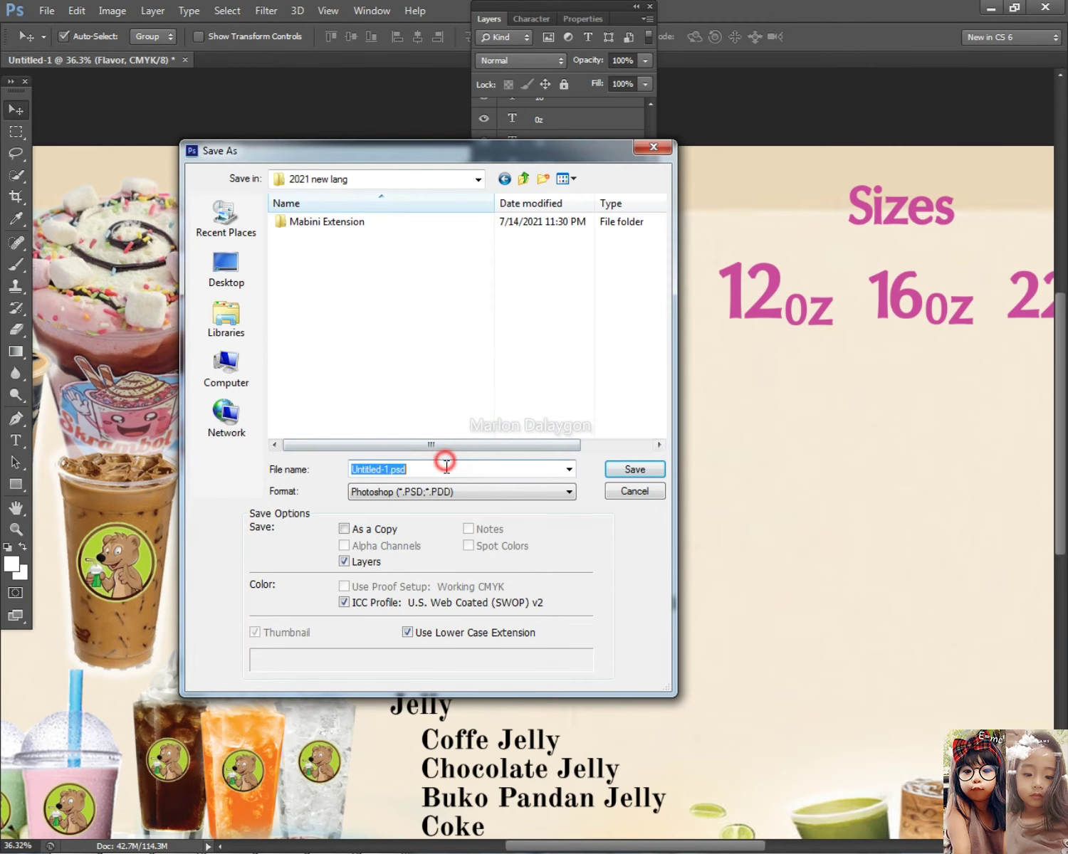
pyautogui.click(443, 492)
pyautogui.click(370, 632)
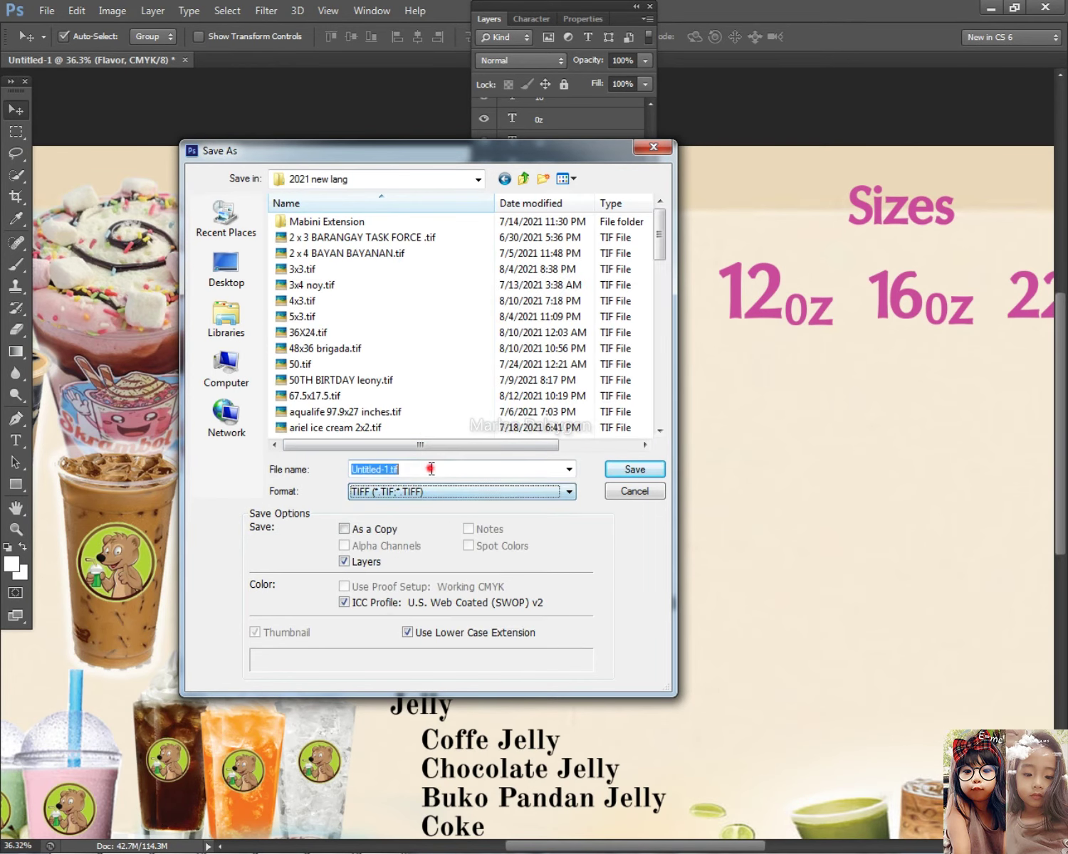
pyautogui.write('s')
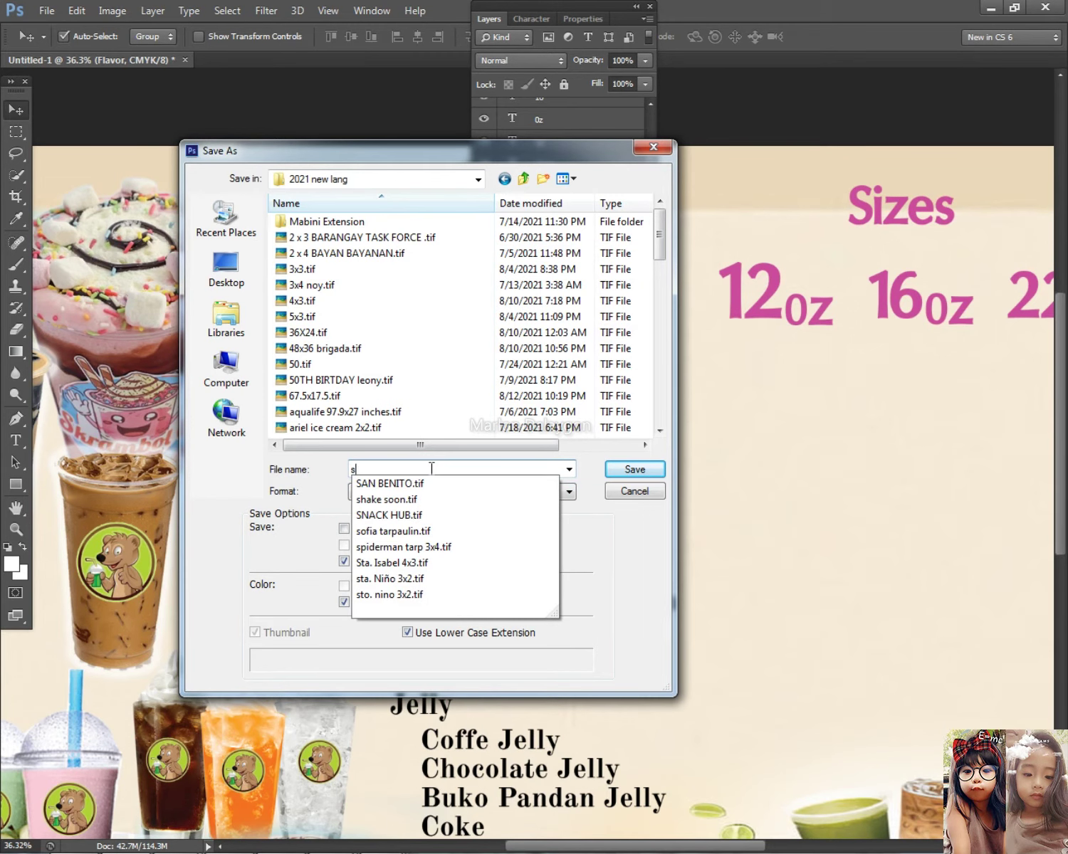
pyautogui.press('BackSpace')
pyautogui.moveTo(425, 156); pyautogui.dragTo(581, 393)
pyautogui.hotkey('ctrl', 'a')
pyautogui.write('co')
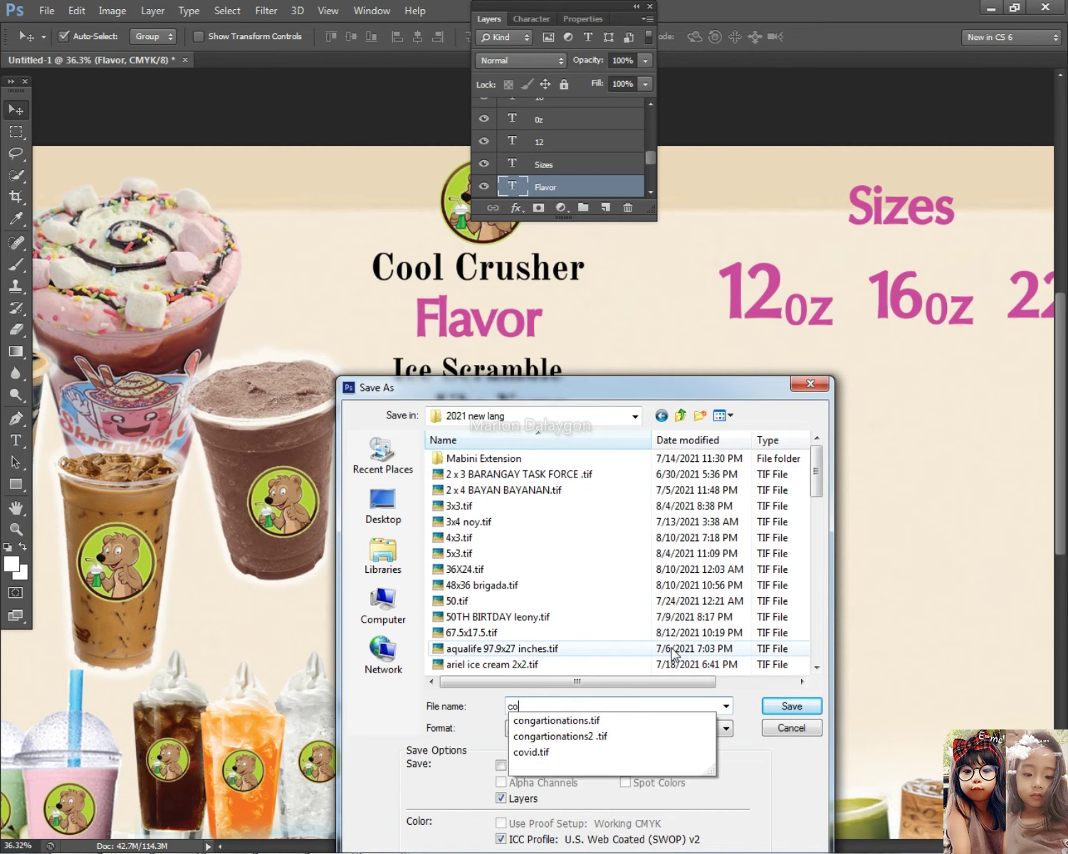
pyautogui.write('ol crusher')
pyautogui.press('Return')
pyautogui.press('Return')
pyautogui.press('Return')
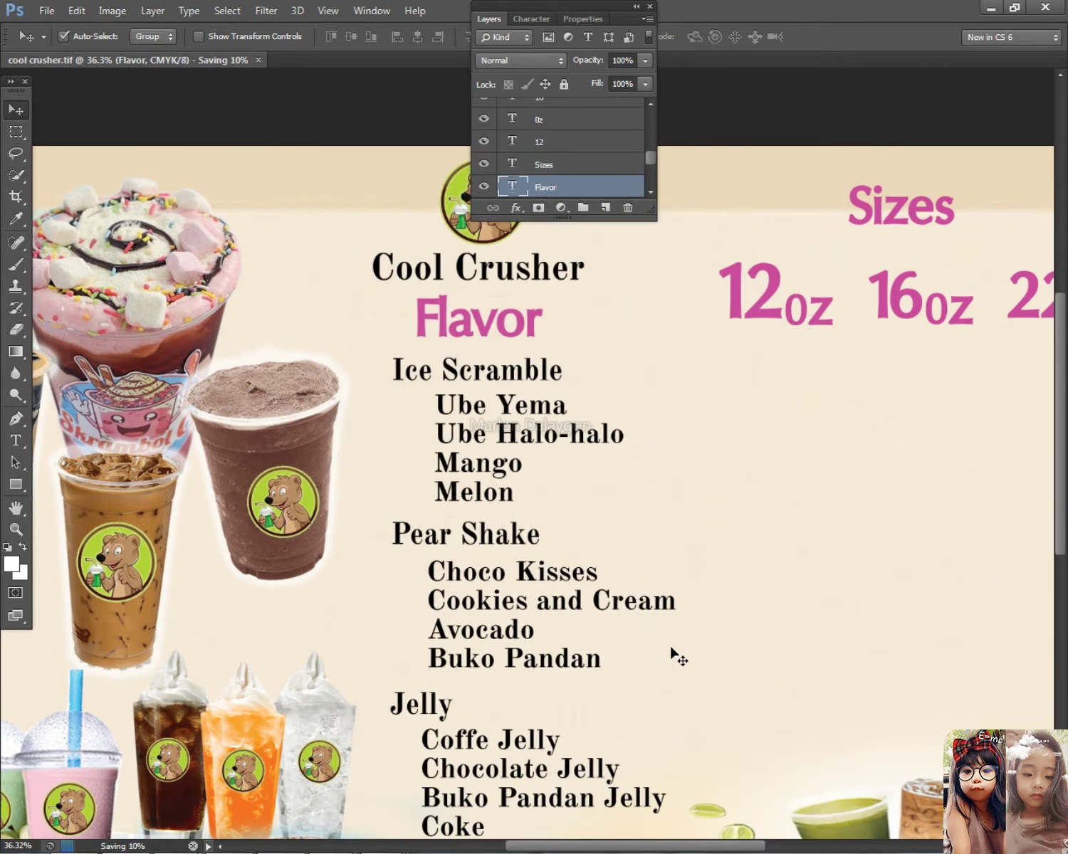
# Nudge the Flavor heading slightly down to open space beneath the Cool Crusher title.
pyautogui.hotkey('ctrl', '0')
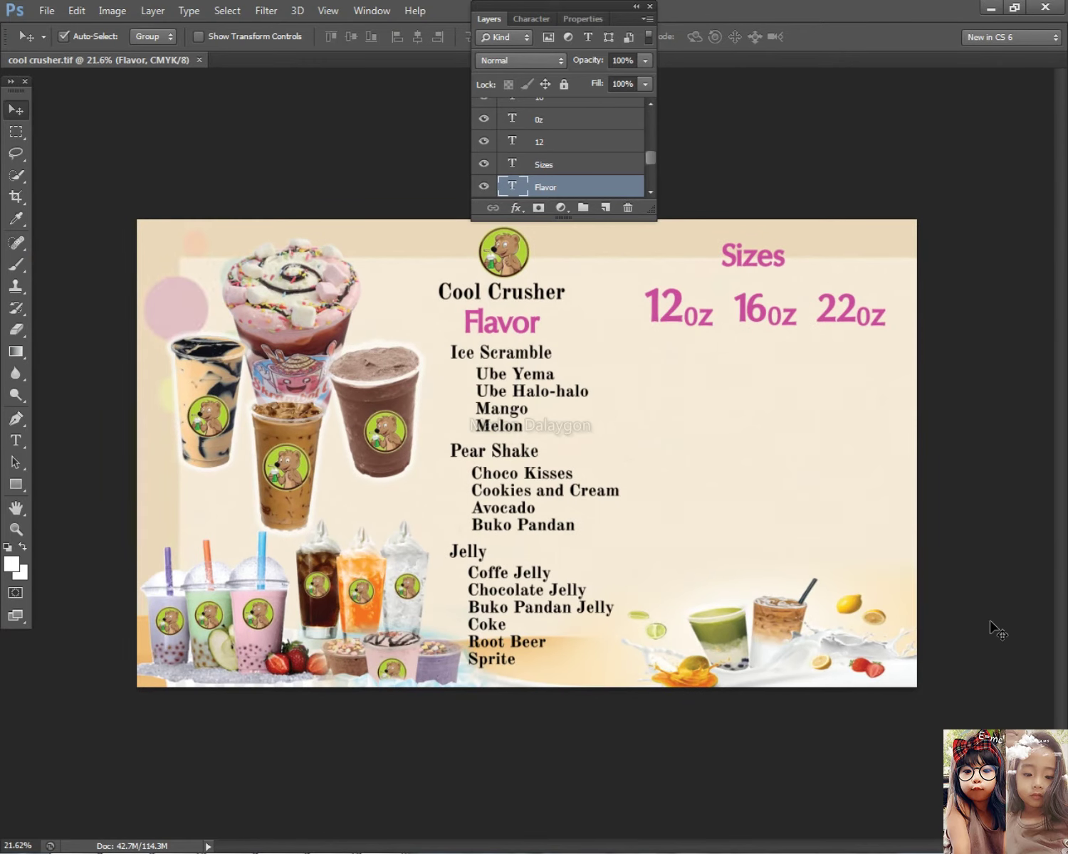
pyautogui.hotkey('ctrl', '+')
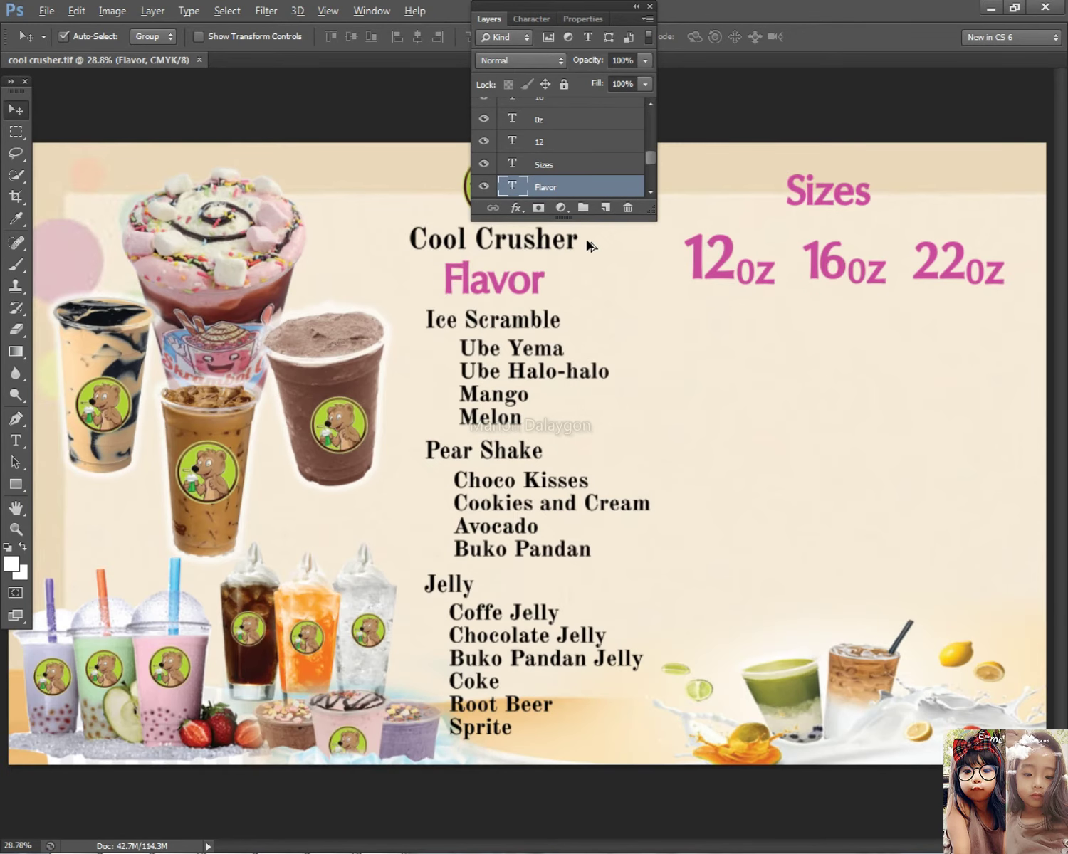
pyautogui.scroll(-1, 586, 239)
pyautogui.rightClick(503, 270)
pyautogui.rightClick(469, 290)
pyautogui.click(483, 299)
pyautogui.scroll(2, 483, 296)
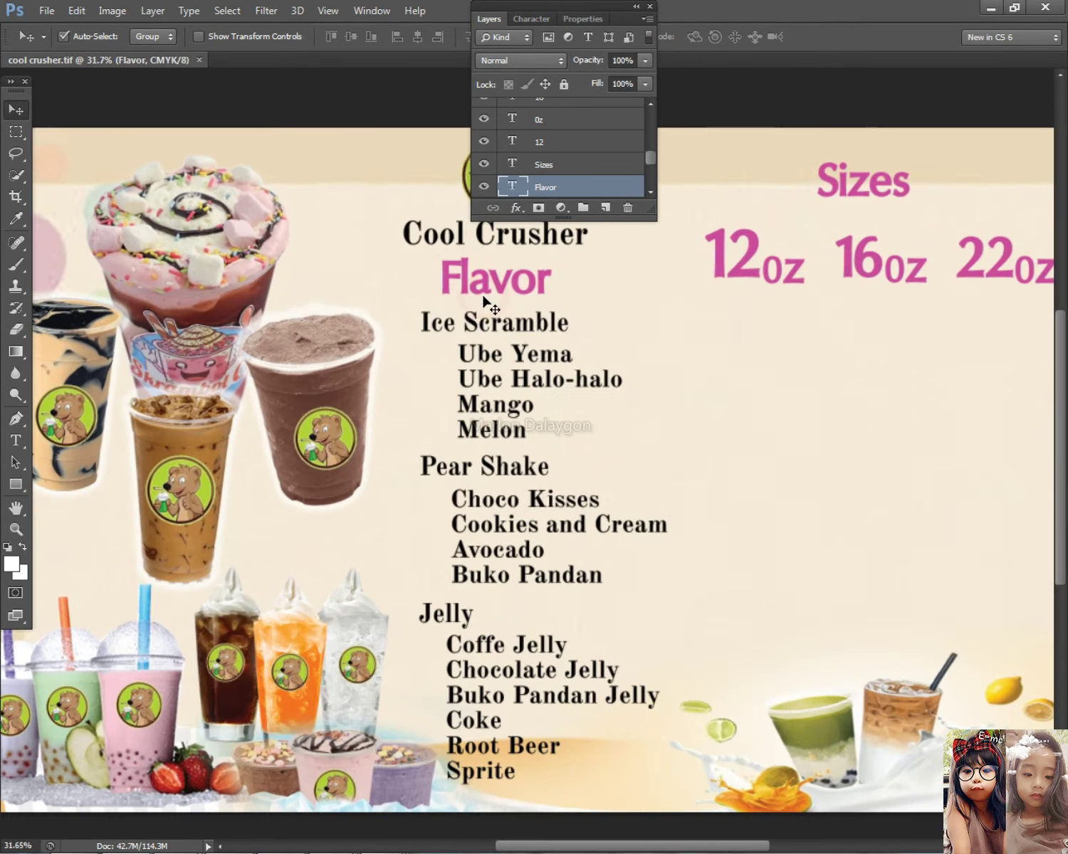
pyautogui.hotkey('shift', 'Down')
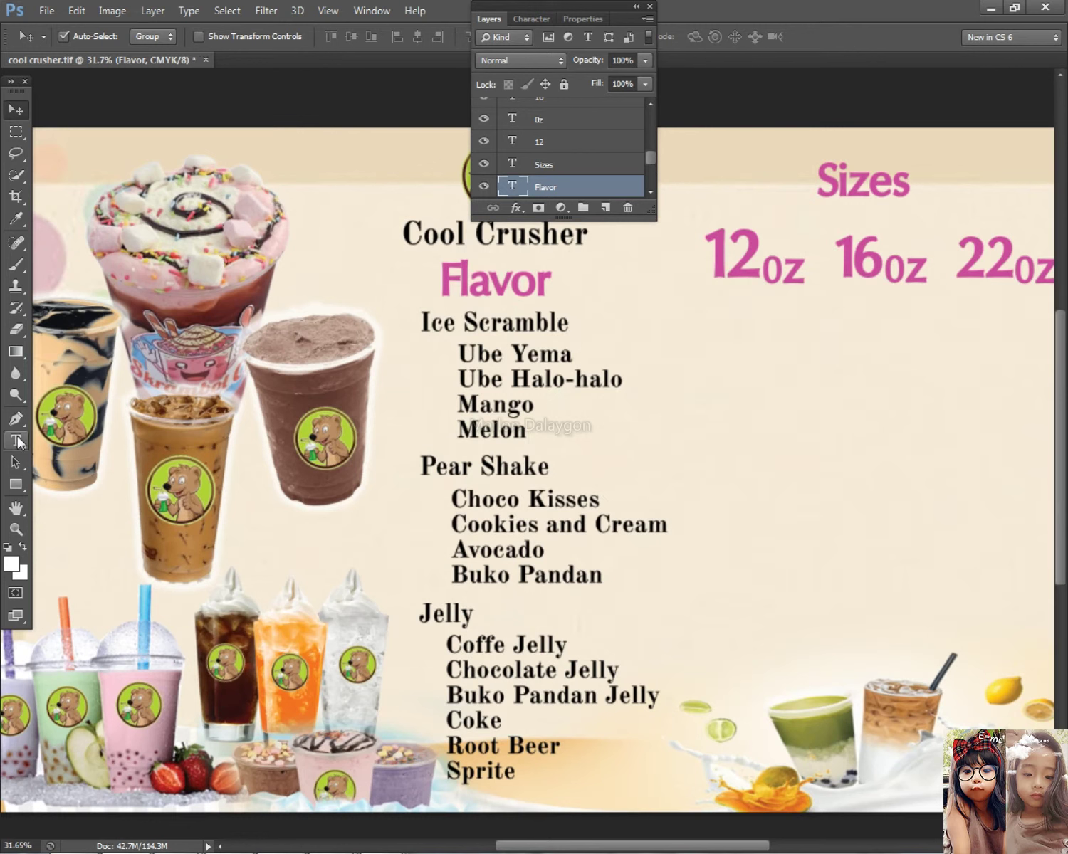
# Copy the Flavor heading's font name and apply Oregon LDO Black to the Ice Scramble heading.
pyautogui.click(17, 439)
pyautogui.click(488, 288)
pyautogui.hotkey('ctrl', 'a')
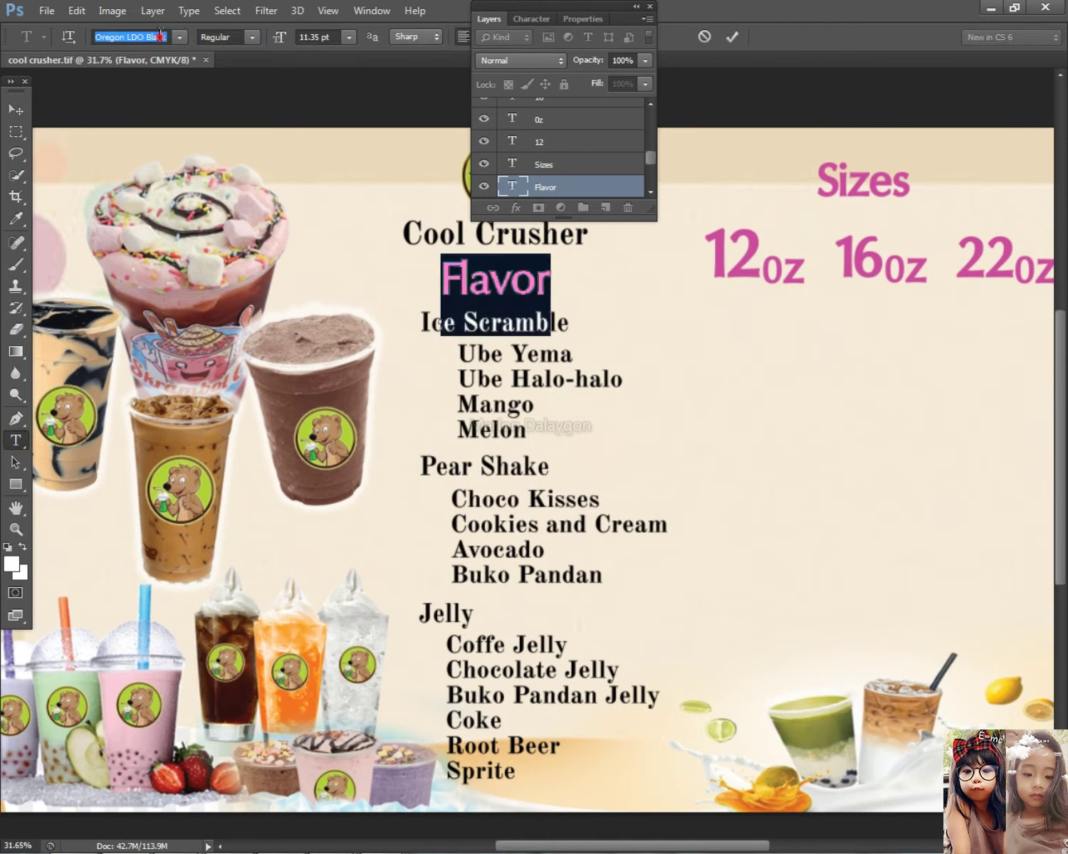
pyautogui.click(12, 100)
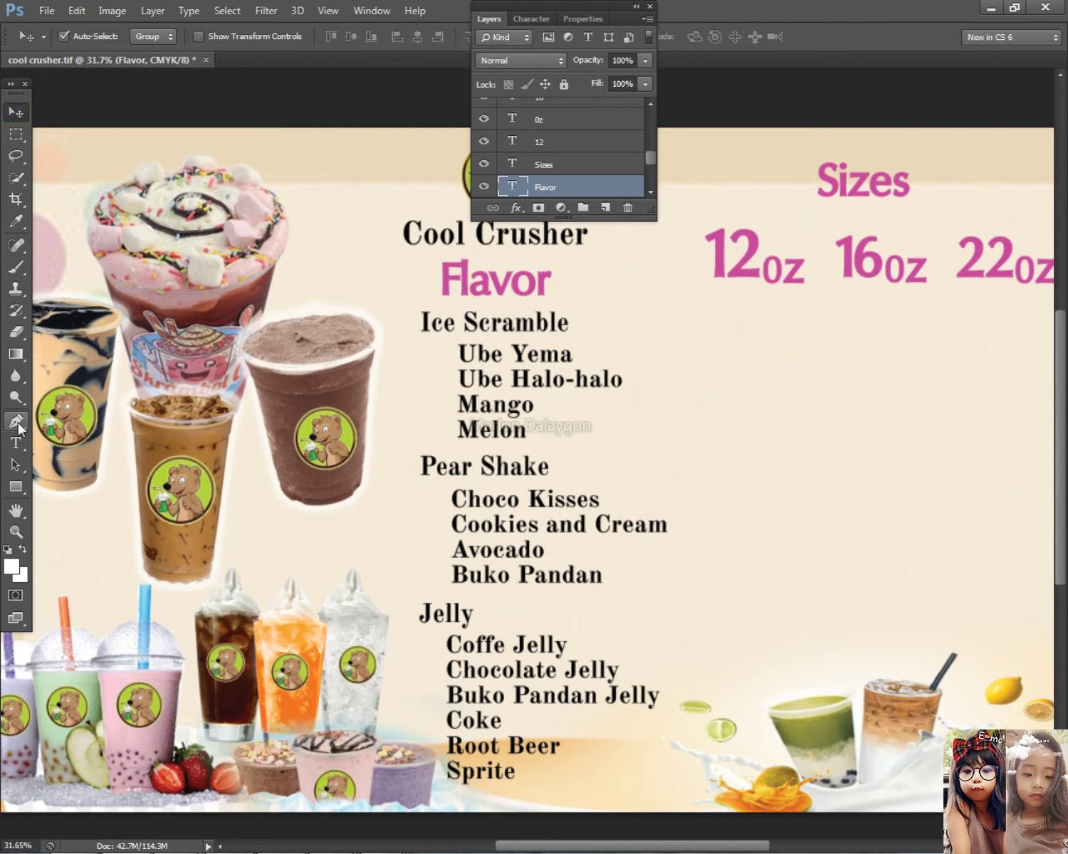
pyautogui.click(16, 442)
pyautogui.tripleClick(508, 334)
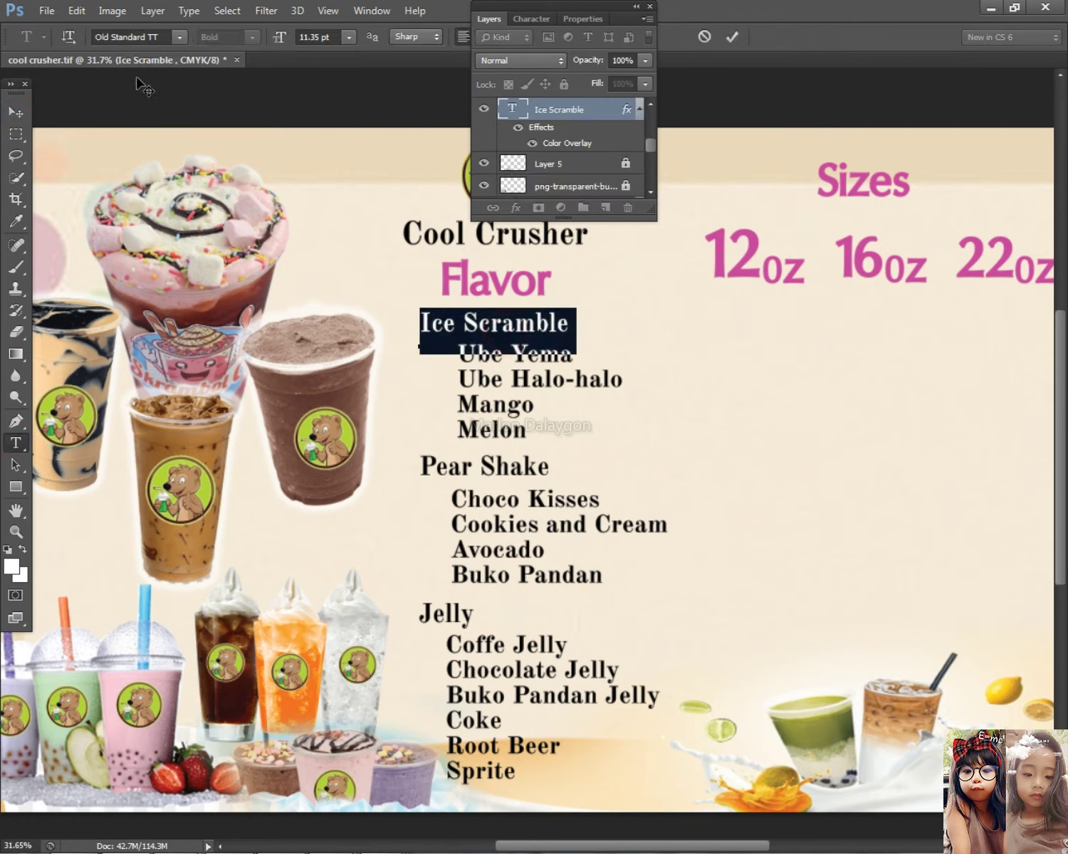
pyautogui.press('Return')
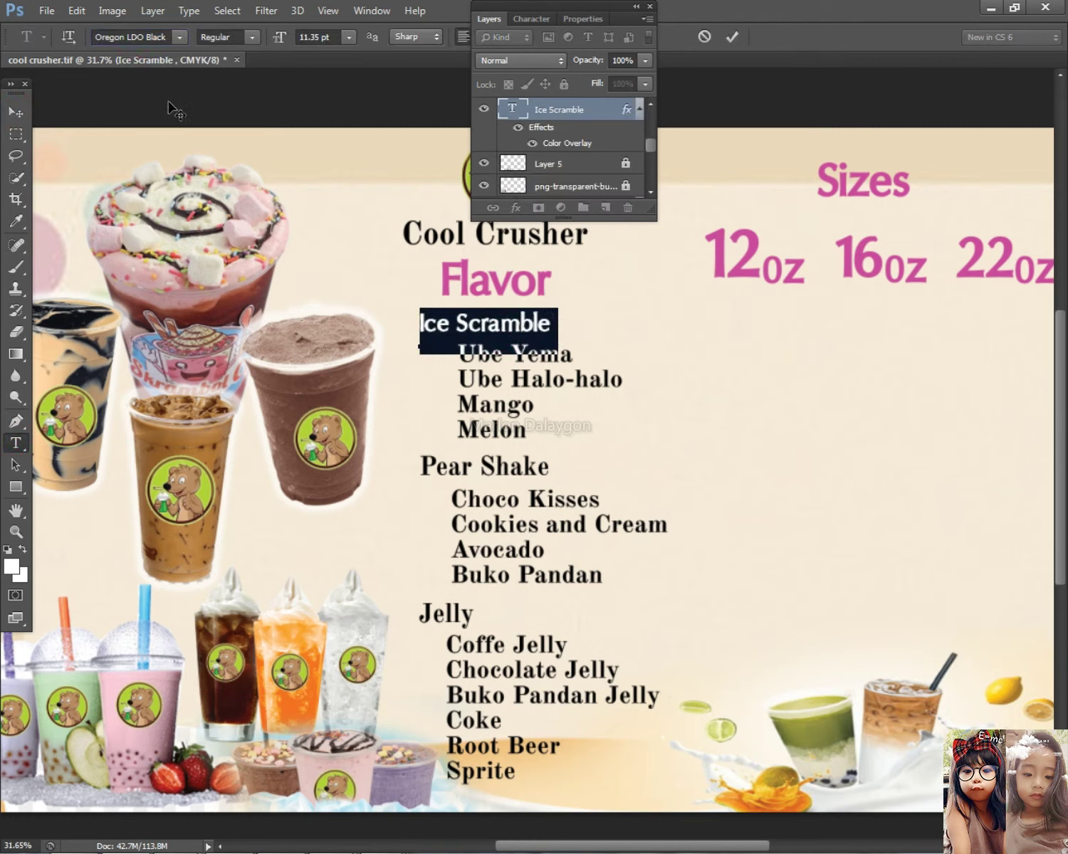
pyautogui.click(14, 112)
# Change the Pear Shake heading's font to Oregon LDO Black.
pyautogui.click(15, 442)
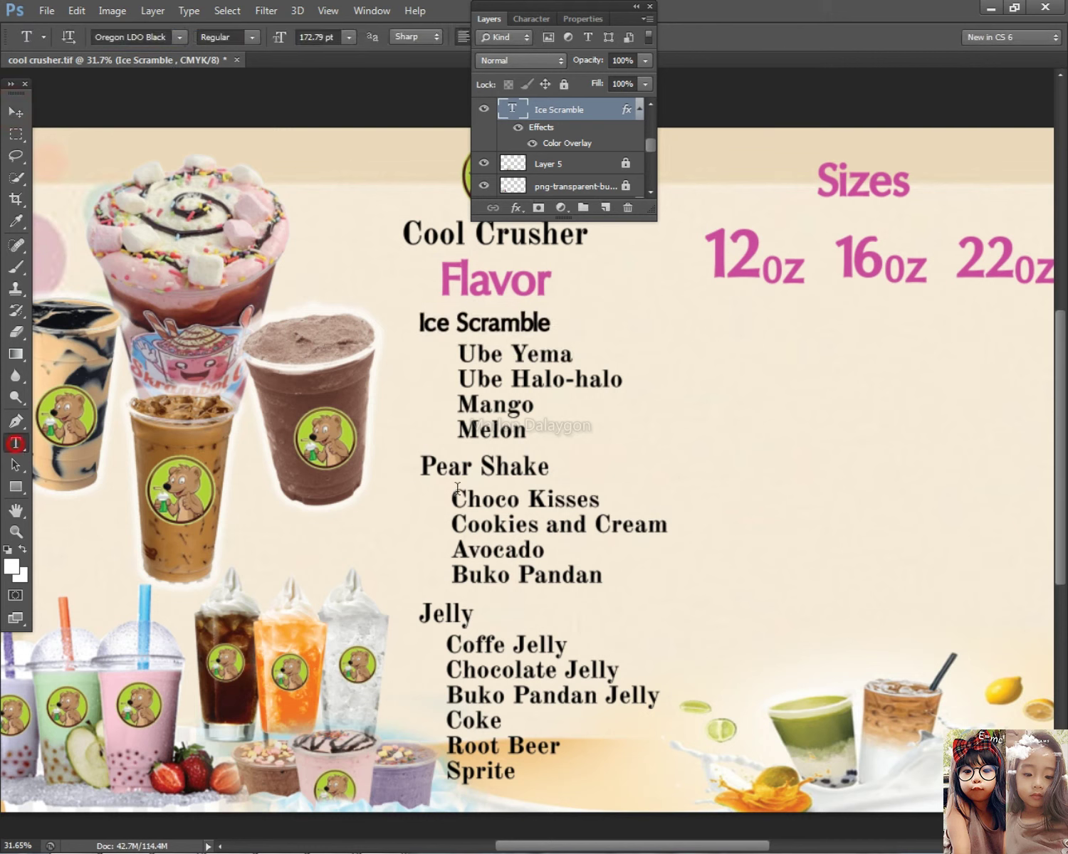
pyautogui.tripleClick(484, 468)
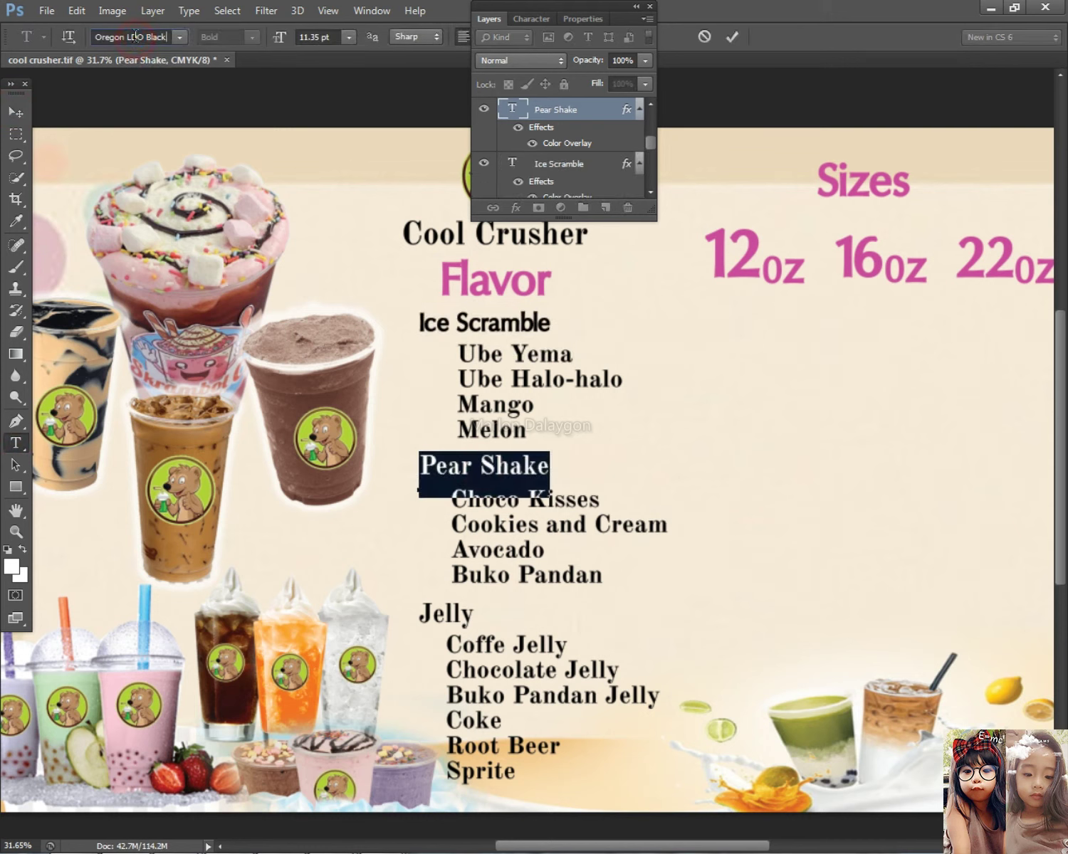
pyautogui.press('Return')
pyautogui.click(14, 112)
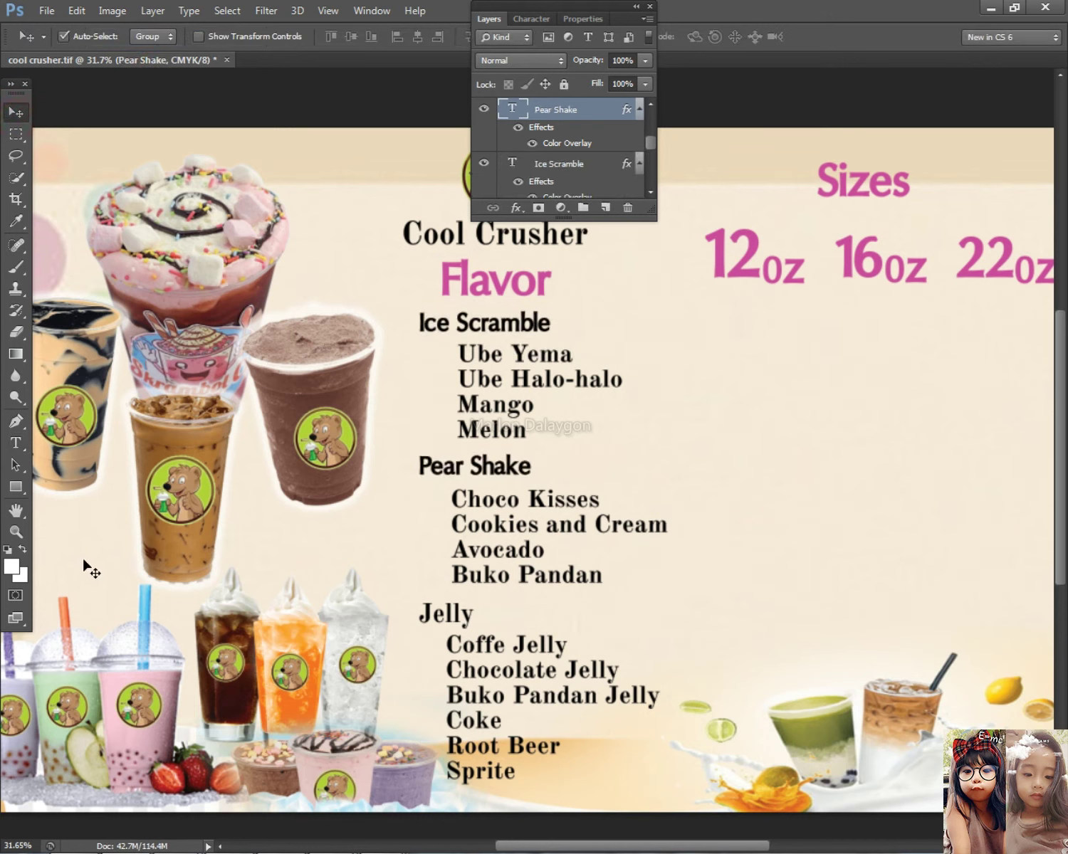
# Change the Jelly heading's font to Oregon LDO Black.
pyautogui.click(16, 442)
pyautogui.tripleClick(437, 613)
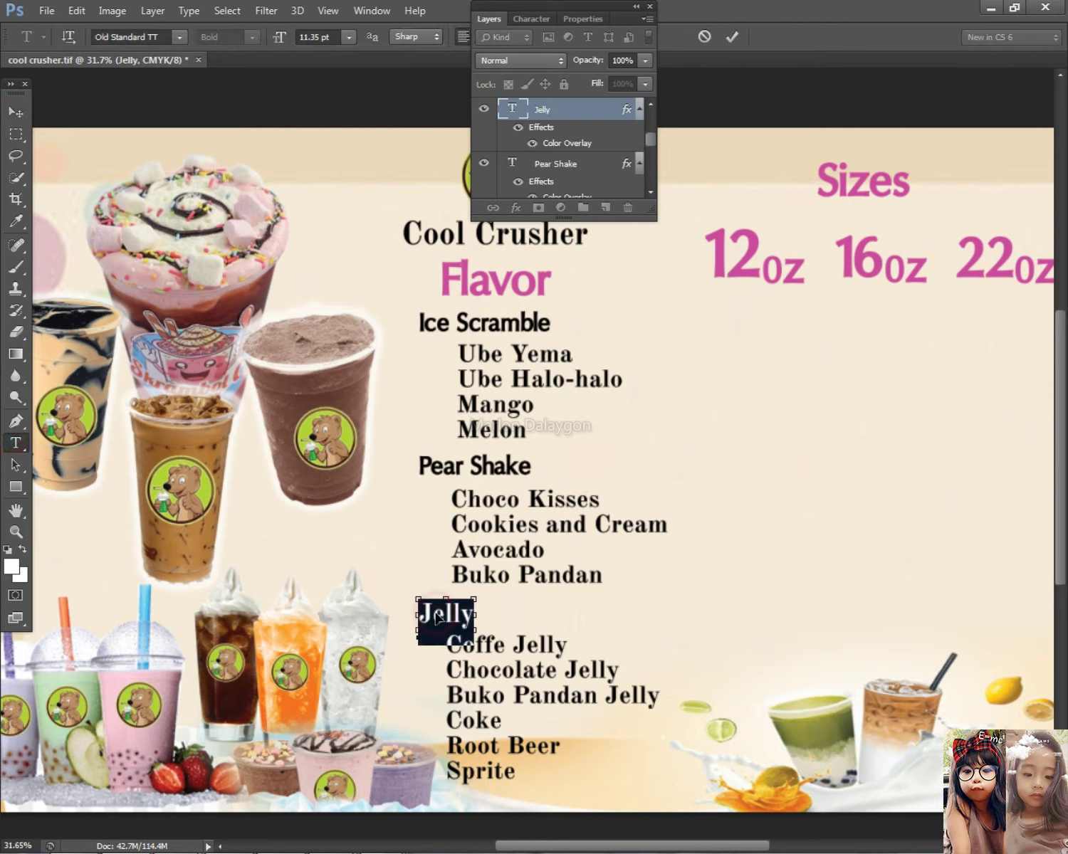
pyautogui.click(151, 36)
pyautogui.write('Oregon LDO Black')
pyautogui.press('Return')
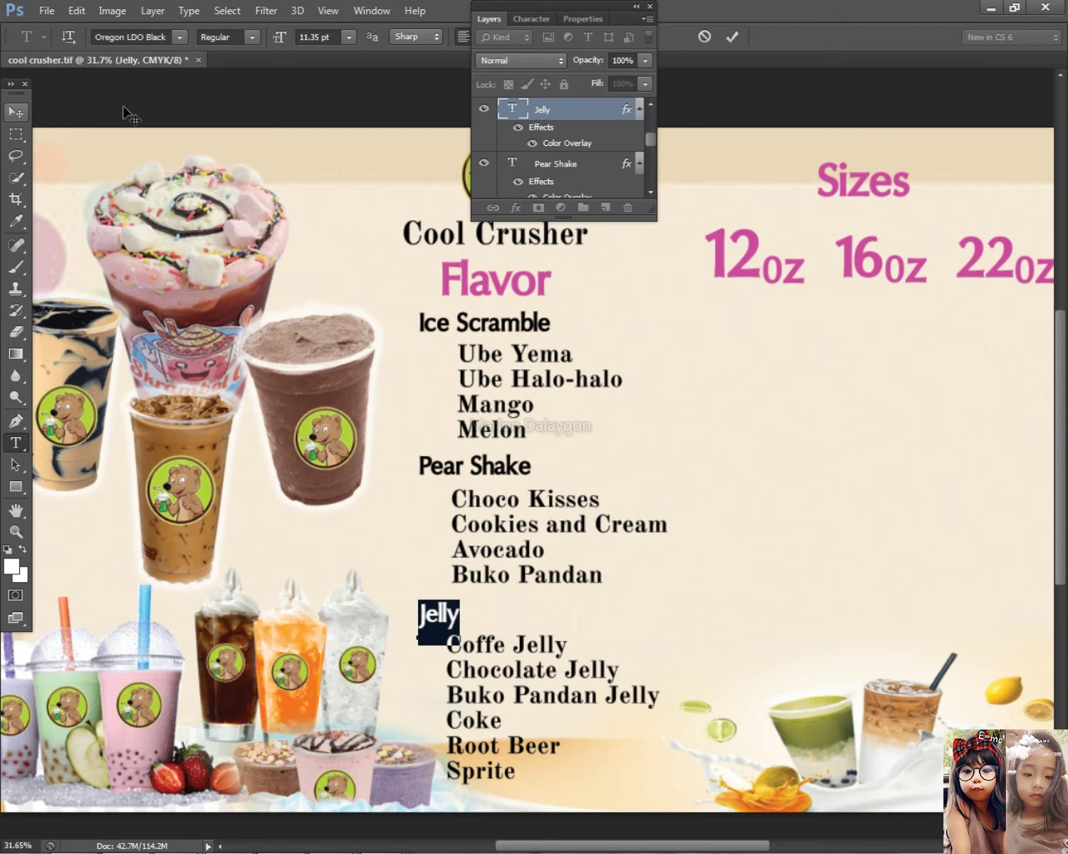
pyautogui.click(21, 117)
# Stretch the Jelly heading slightly wider with Free Transform.
pyautogui.hotkey('ctrl', 't')
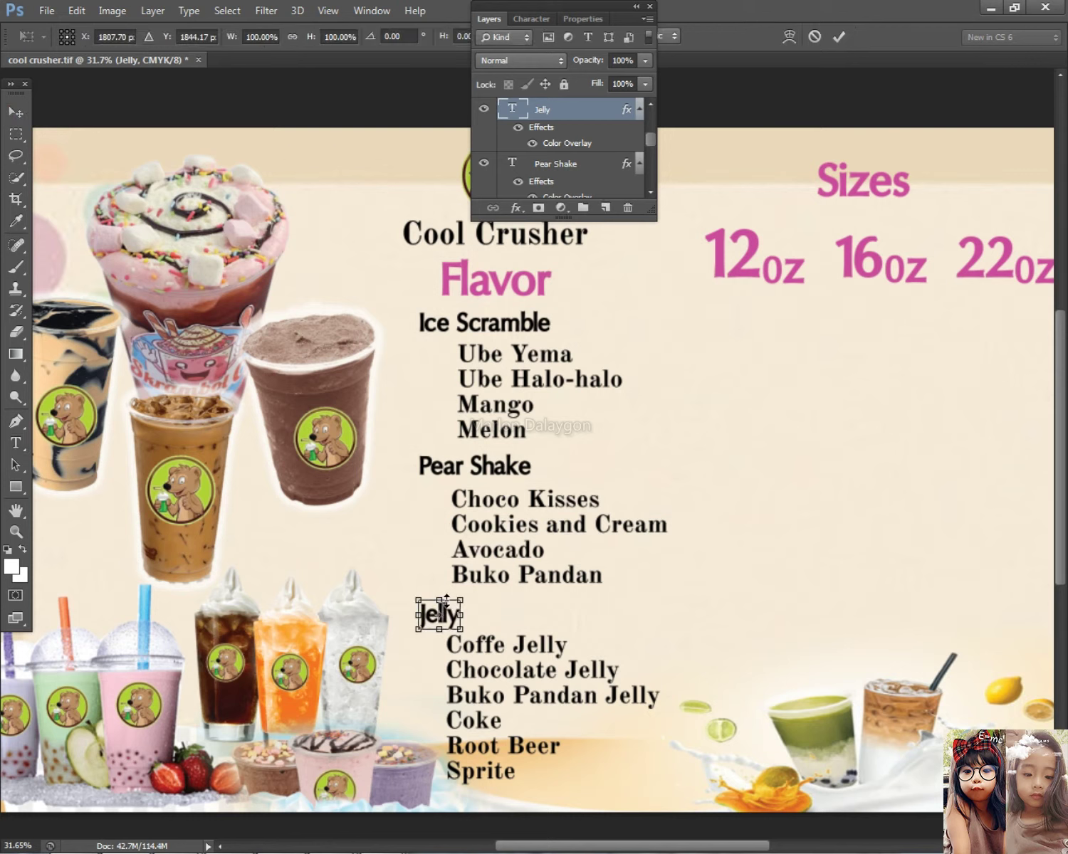
pyautogui.moveTo(470, 620); pyautogui.dragTo(484, 620)
pyautogui.press('Return')
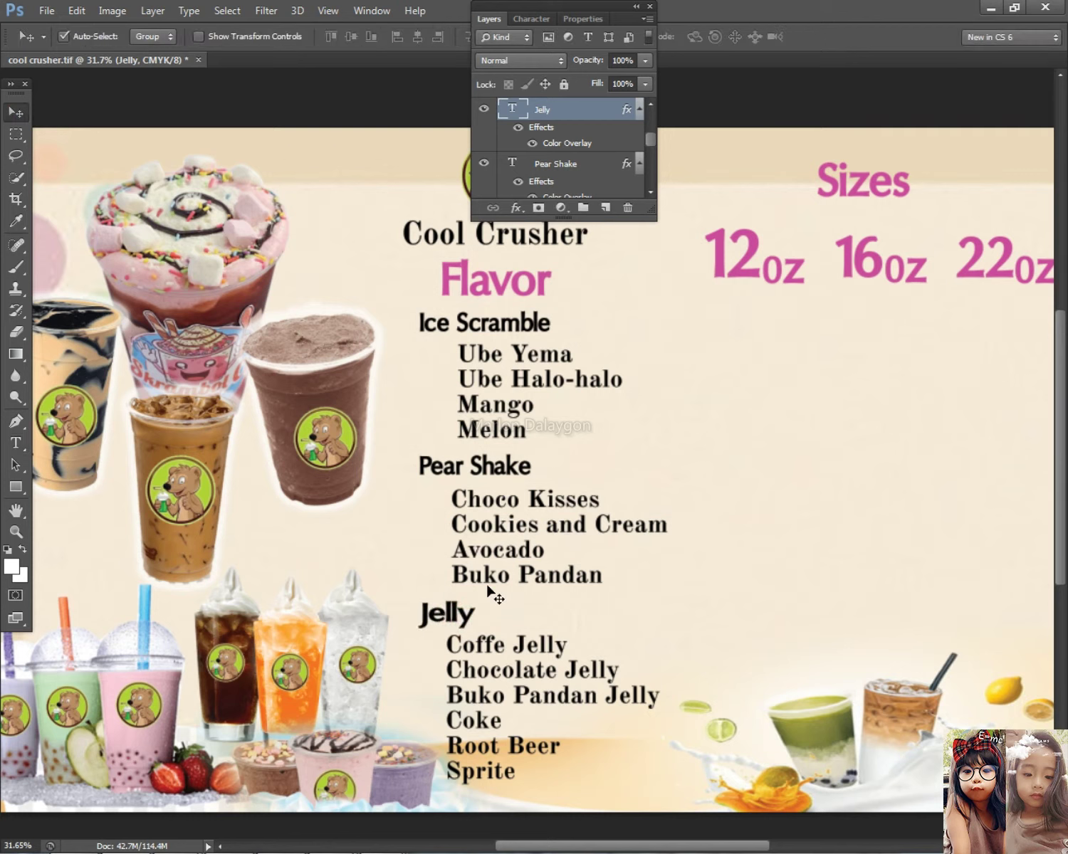
# Copy the Ice Scramble heading's layer style.
pyautogui.click(509, 285)
pyautogui.rightClick(552, 182)
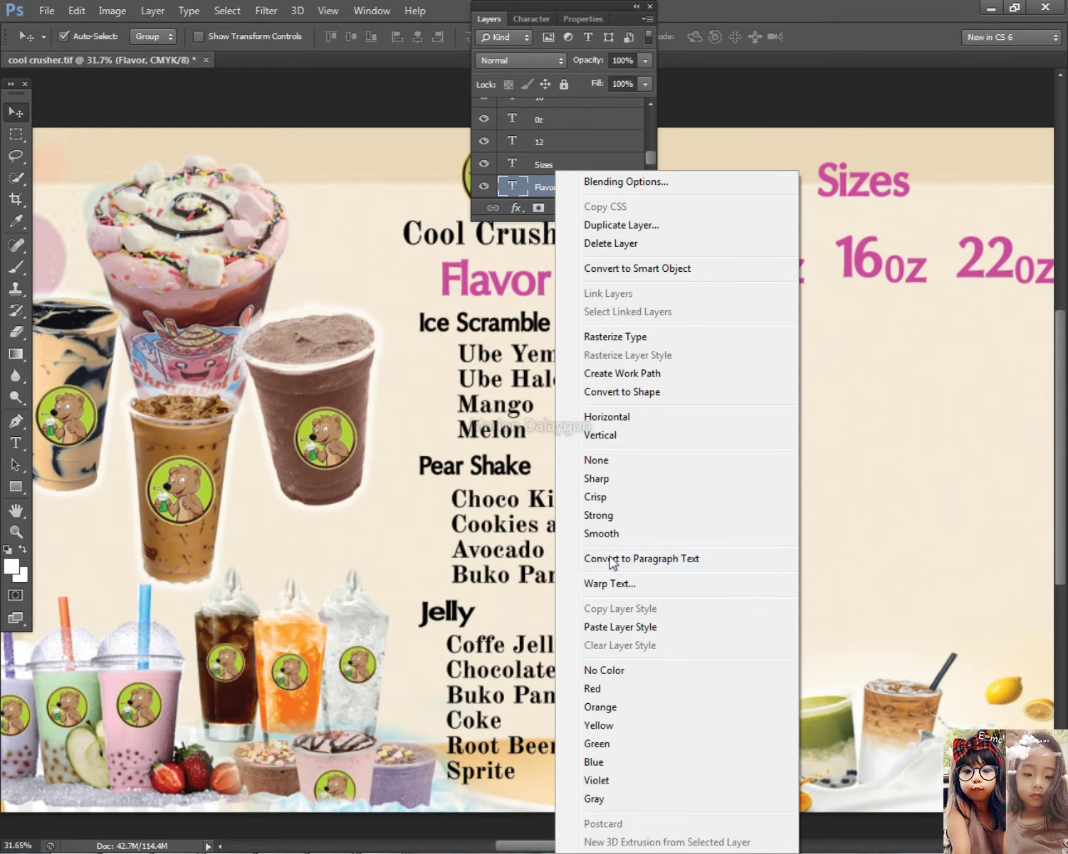
pyautogui.rightClick(447, 331)
pyautogui.click(484, 336)
pyautogui.rightClick(540, 113)
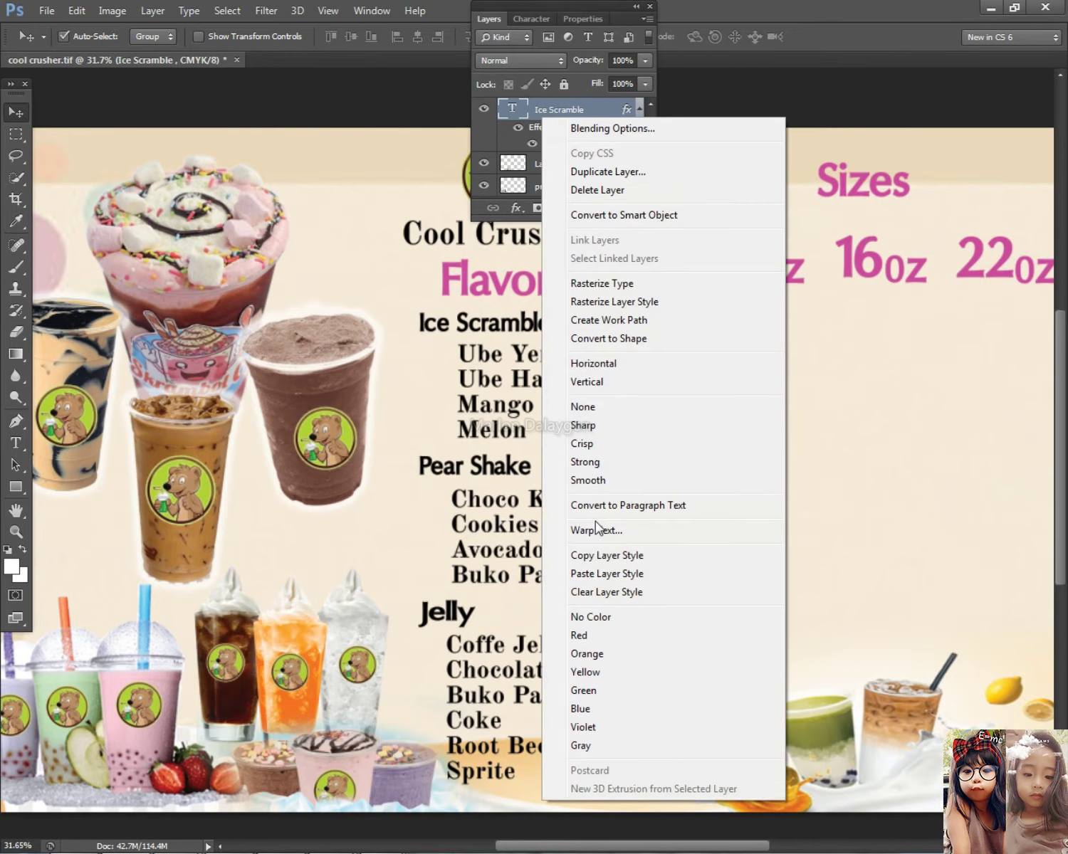
pyautogui.click(591, 555)
# Try switching the Flavor heading's text to vertical orientation and undo the change.
pyautogui.rightClick(509, 327)
pyautogui.click(510, 332)
pyautogui.rightClick(507, 277)
pyautogui.click(518, 279)
pyautogui.rightClick(567, 186)
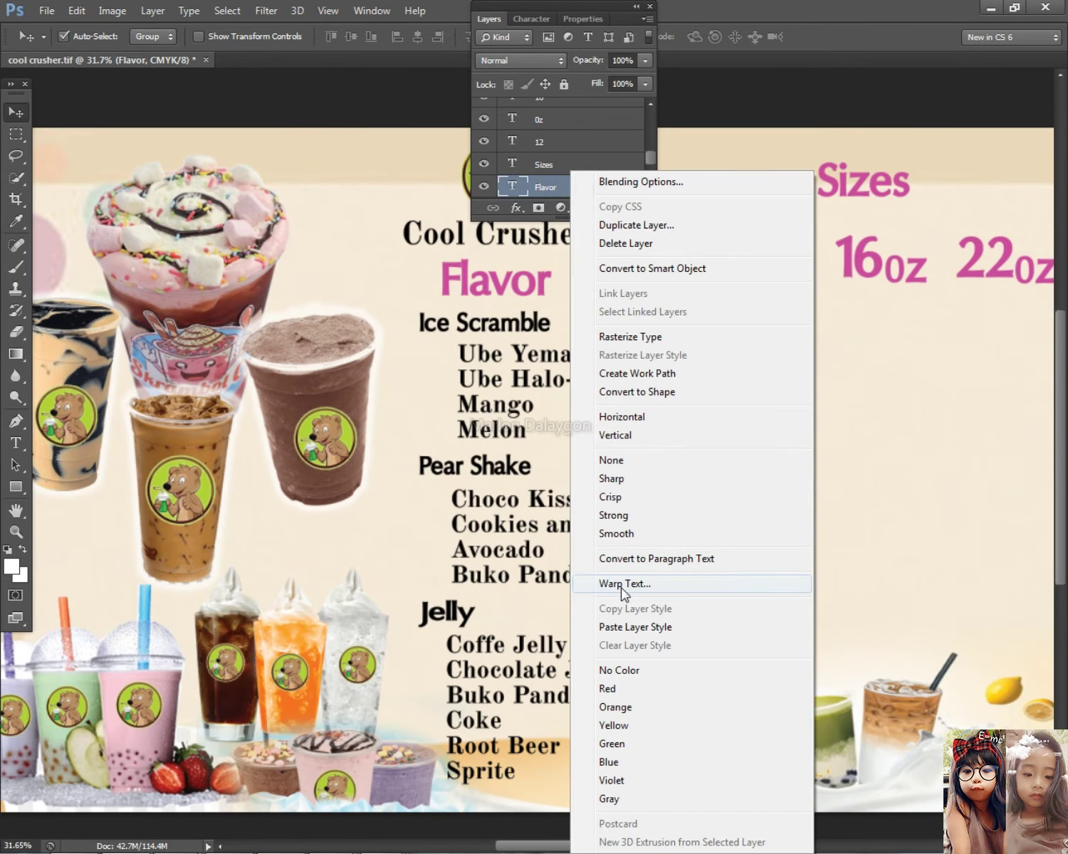
pyautogui.click(615, 435)
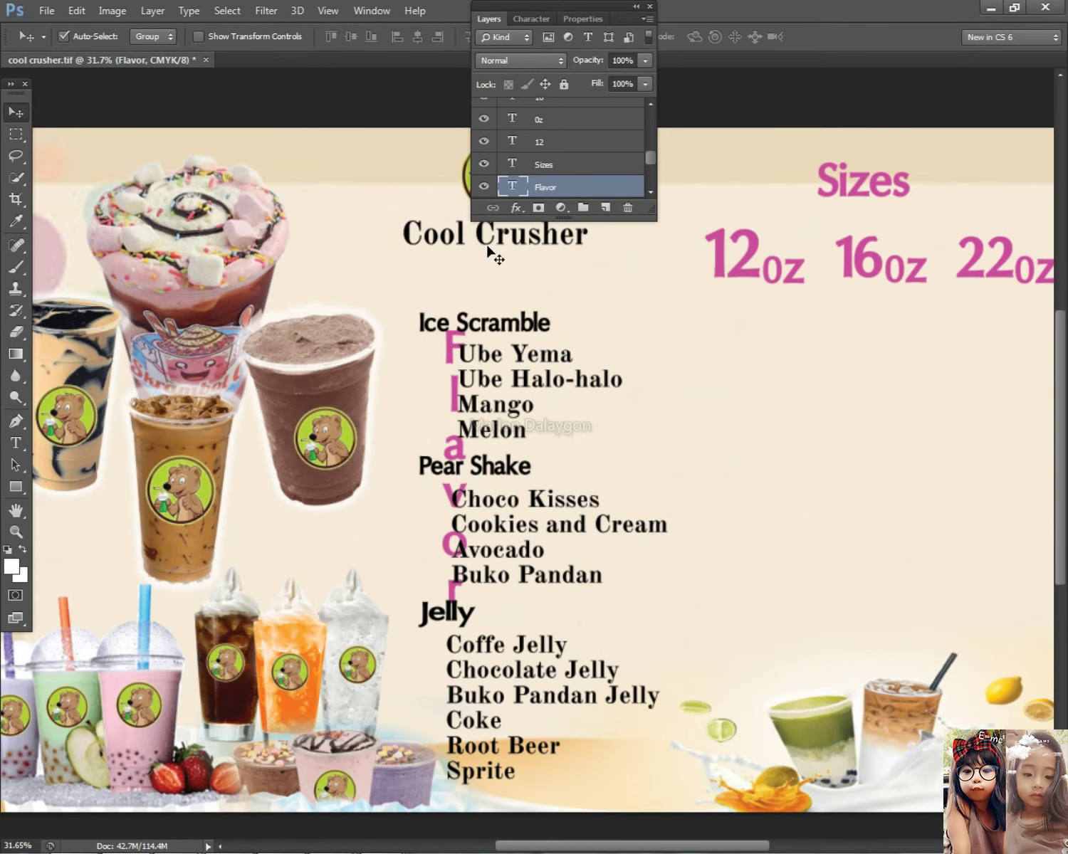
pyautogui.hotkey('ctrl', 'z')
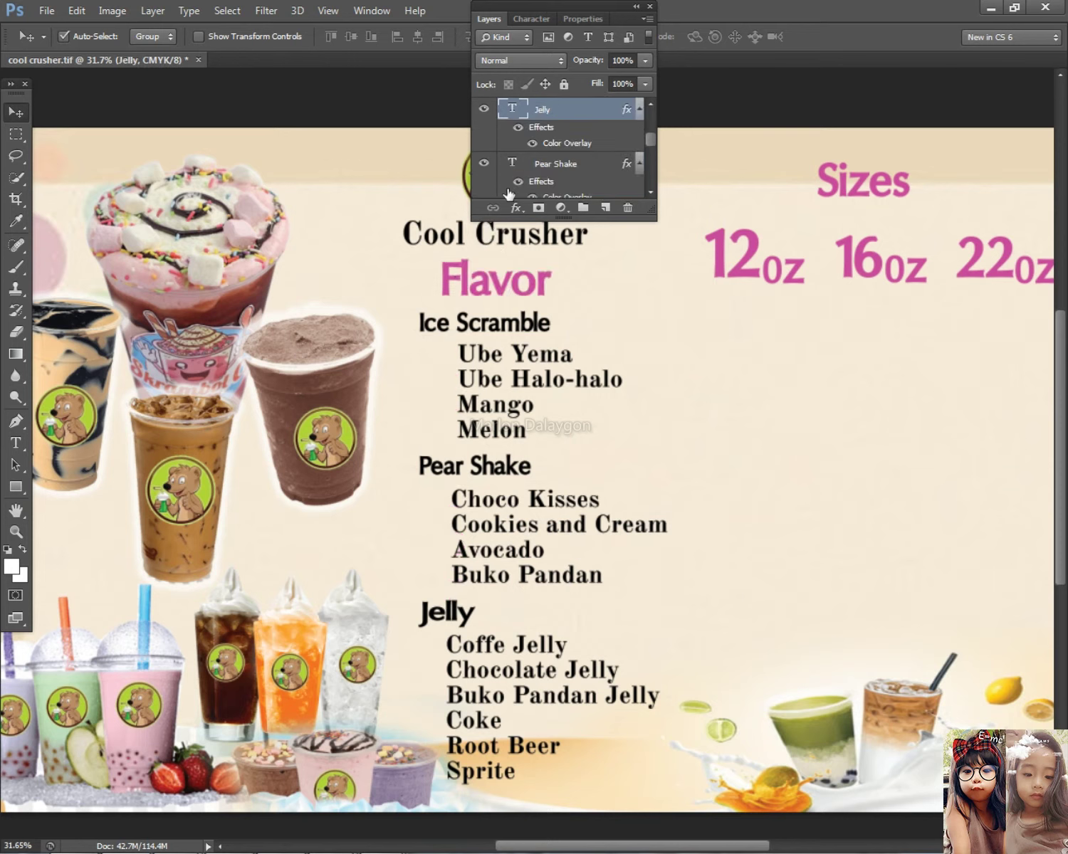
# Put the Flavor heading's layer into a new group and ungroup it again.
pyautogui.rightClick(581, 109)
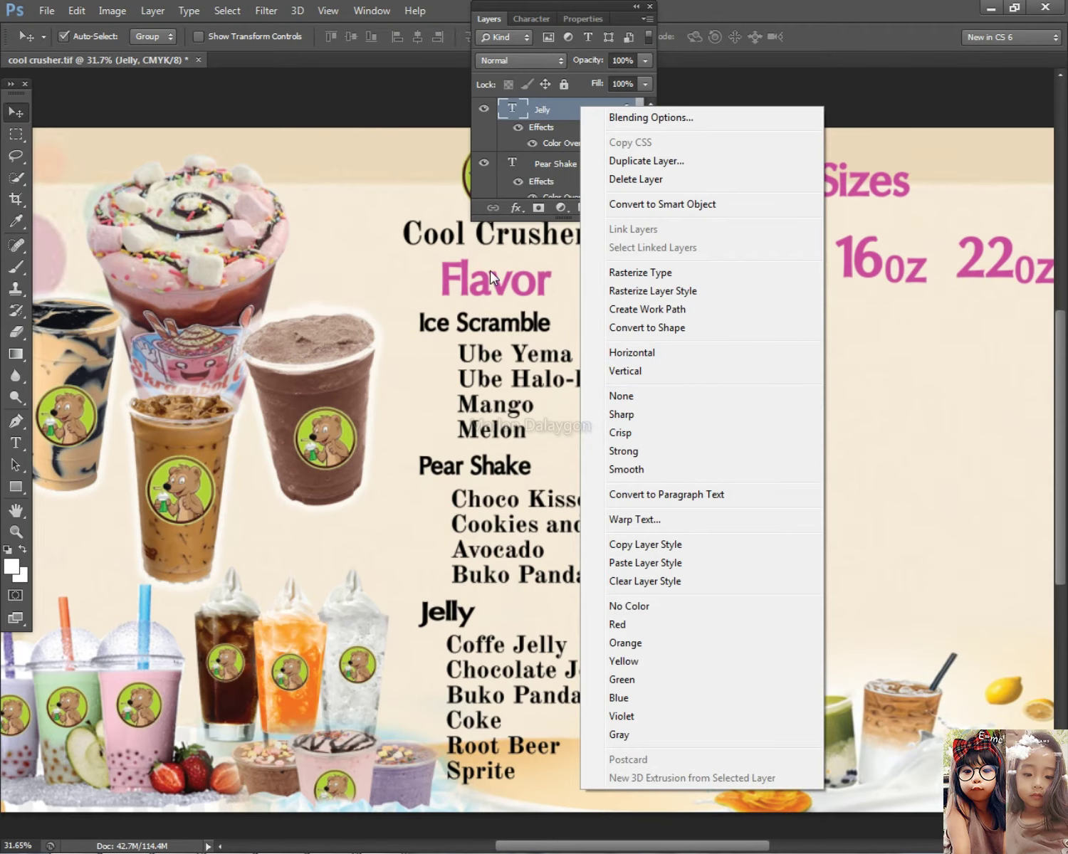
pyautogui.click(509, 282)
pyautogui.rightClick(510, 281)
pyautogui.click(531, 283)
pyautogui.click(583, 206)
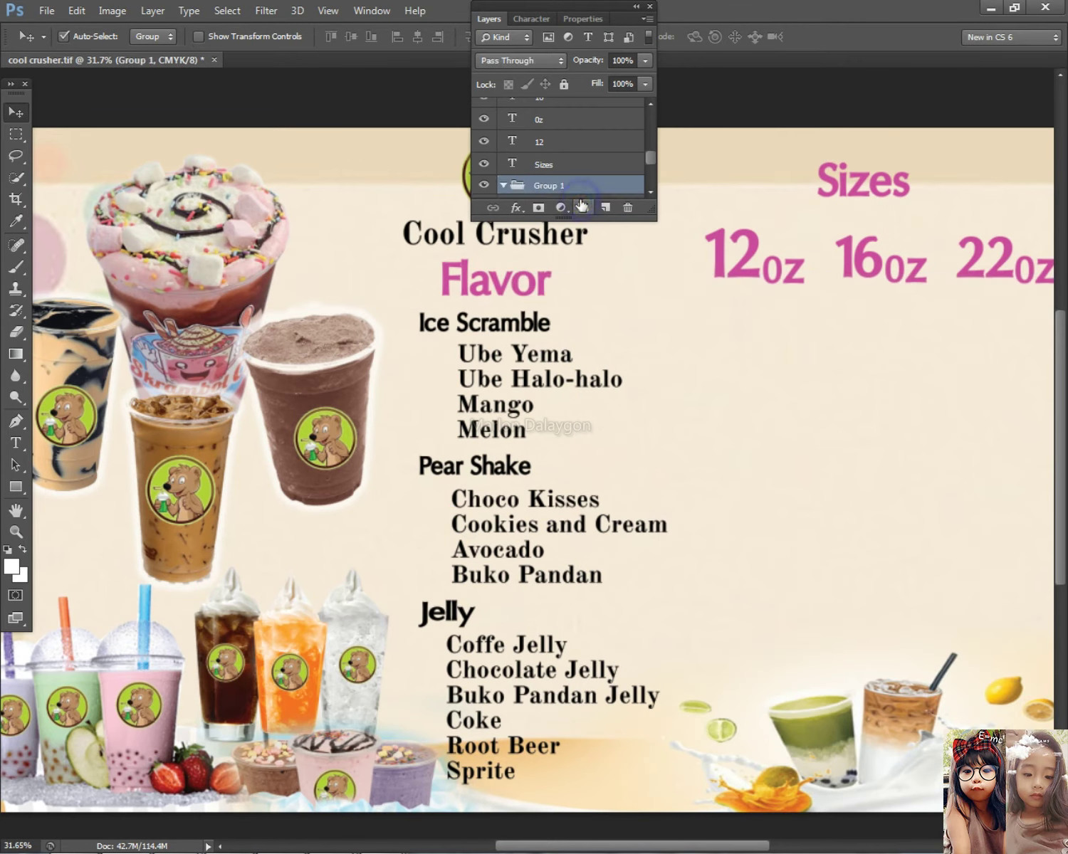
pyautogui.rightClick(539, 187)
pyautogui.click(609, 278)
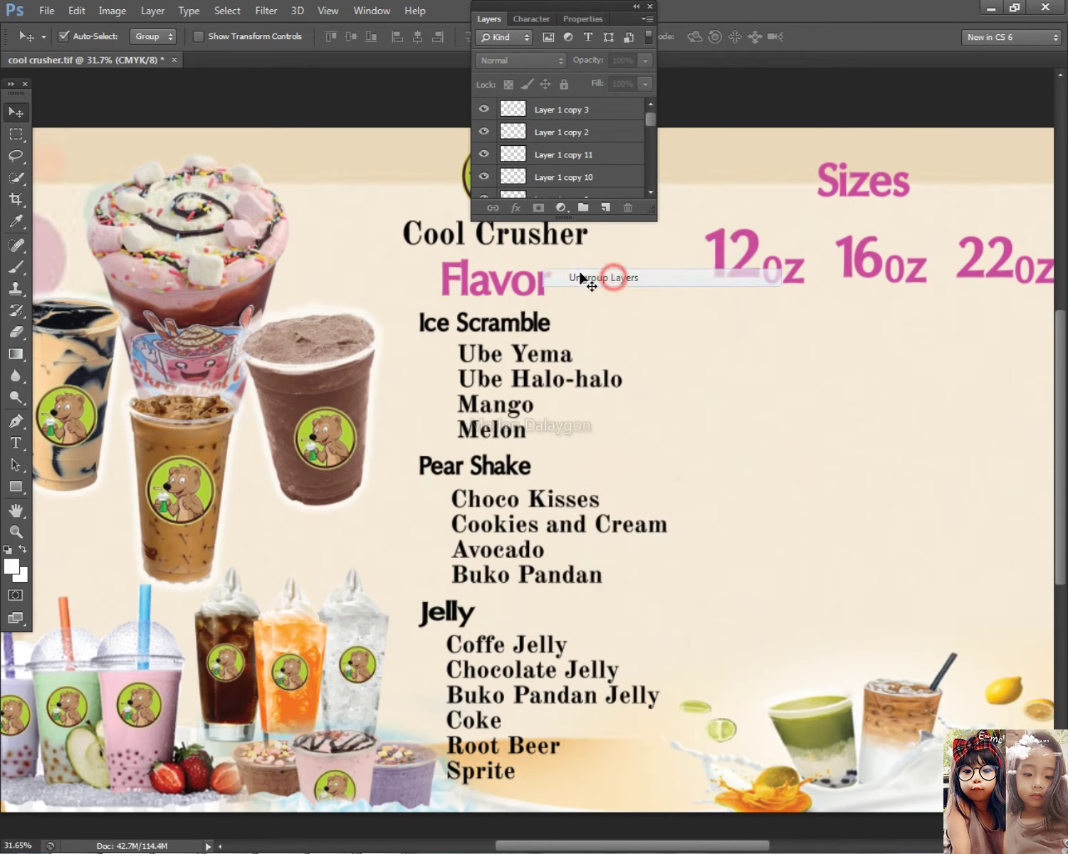
pyautogui.rightClick(514, 279)
pyautogui.click(530, 284)
pyautogui.rightClick(560, 186)
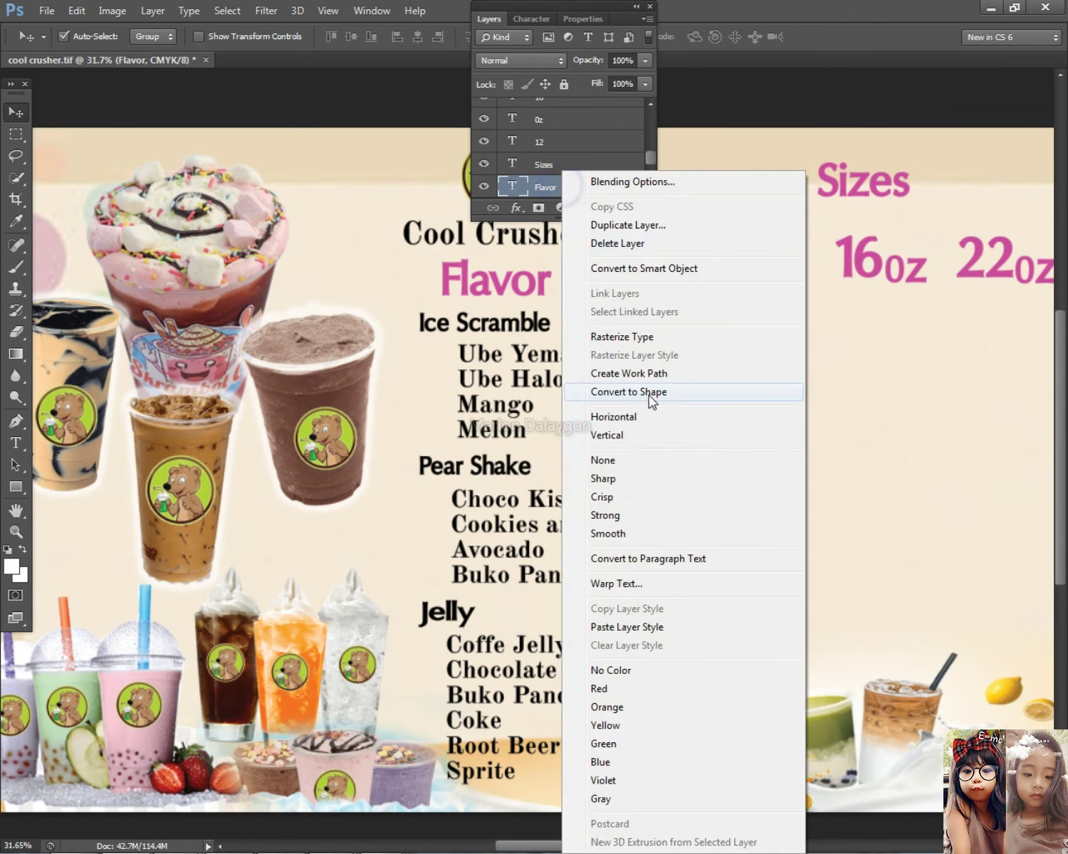
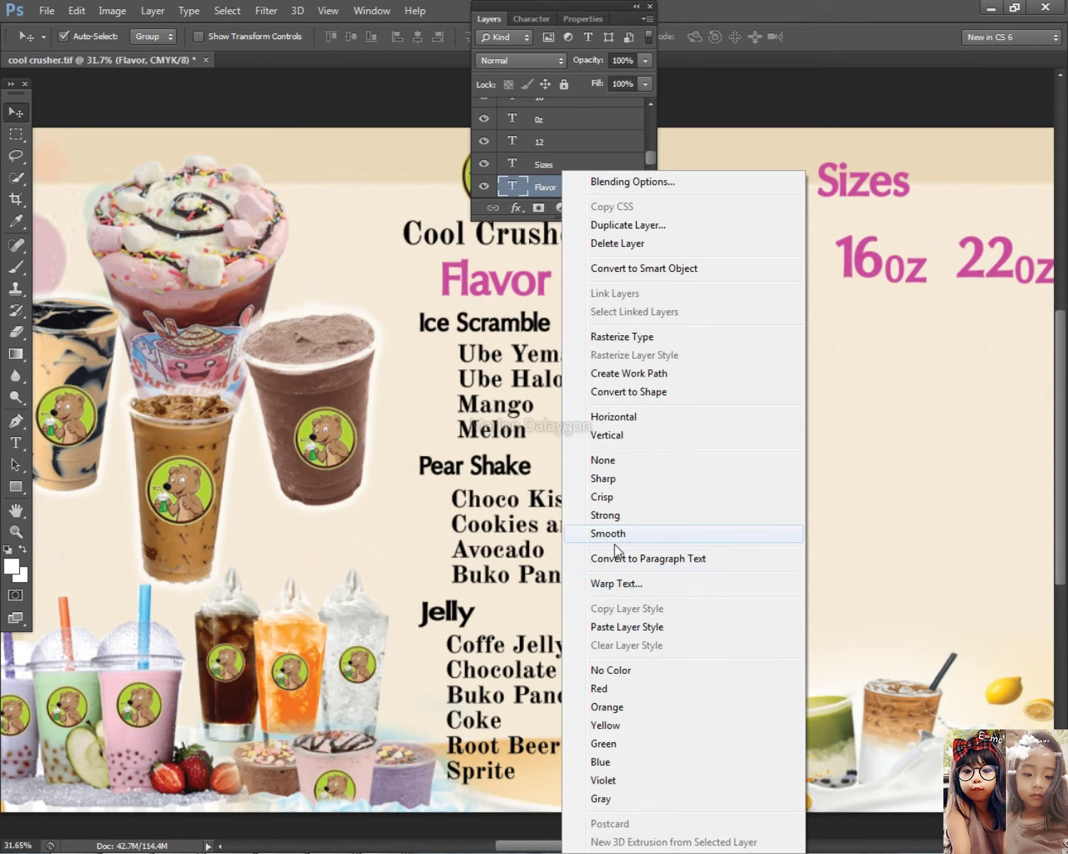
pyautogui.rightClick(494, 331)
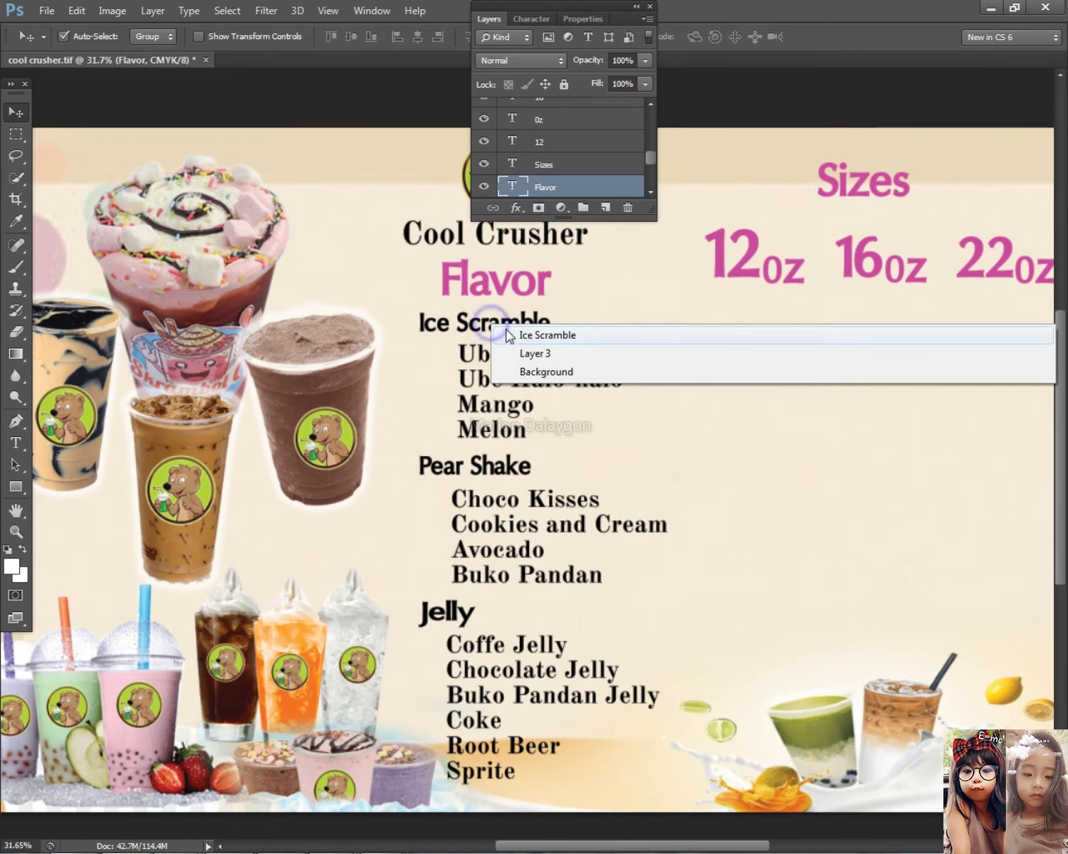
pyautogui.rightClick(507, 279)
pyautogui.click(527, 289)
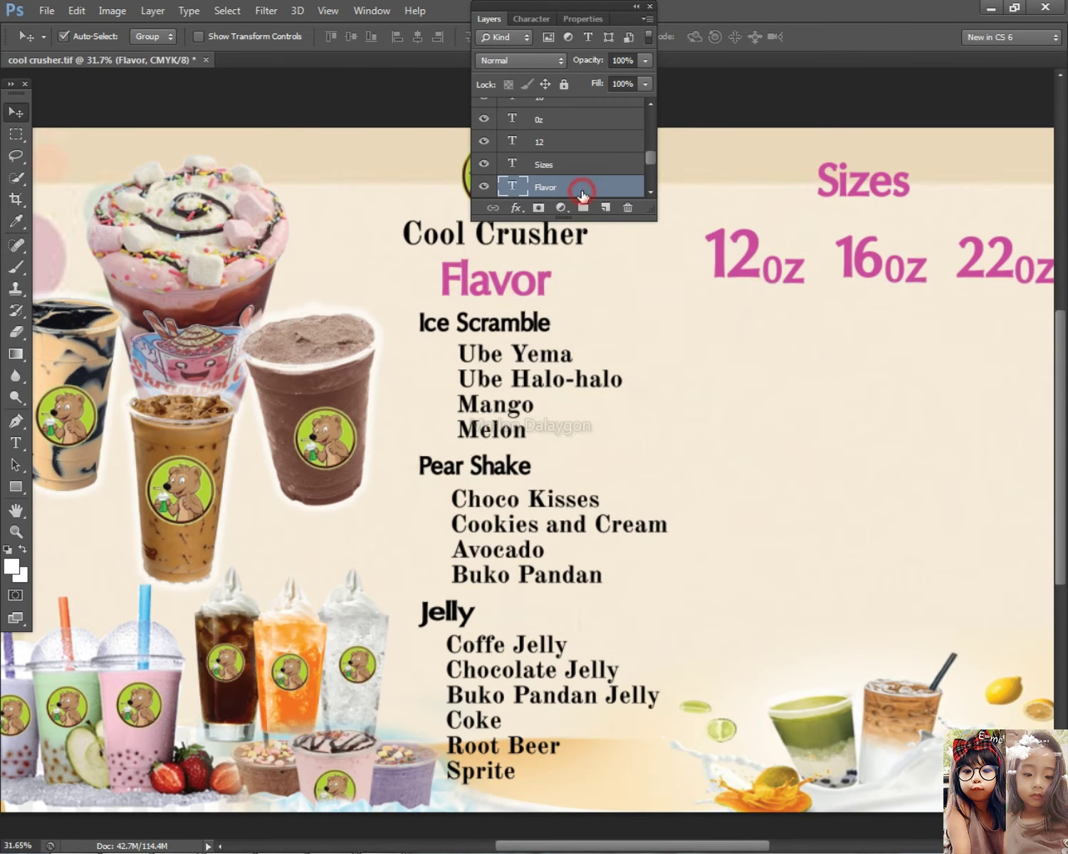
pyautogui.rightClick(580, 186)
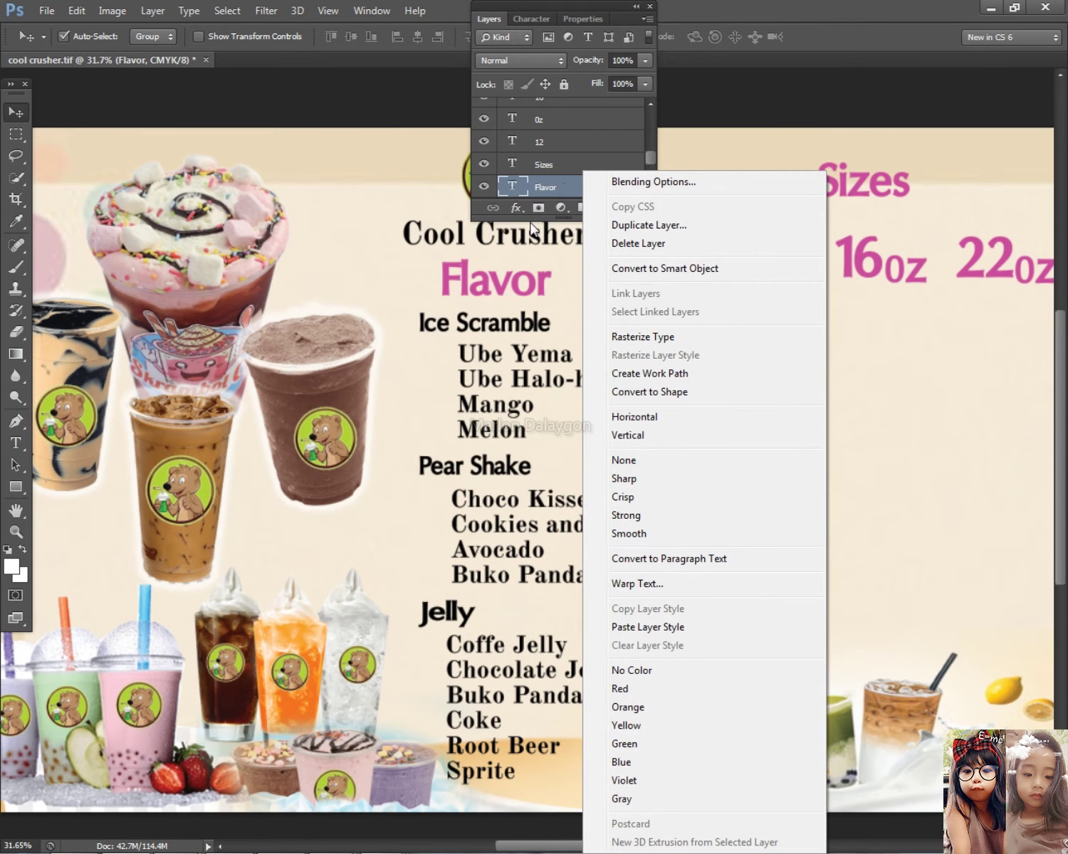
# Change the Ice Scramble heading's Color Overlay to bright pink ff009f, starting from the pink sampled off the 12 oz text.
pyautogui.rightClick(530, 326)
pyautogui.click(548, 332)
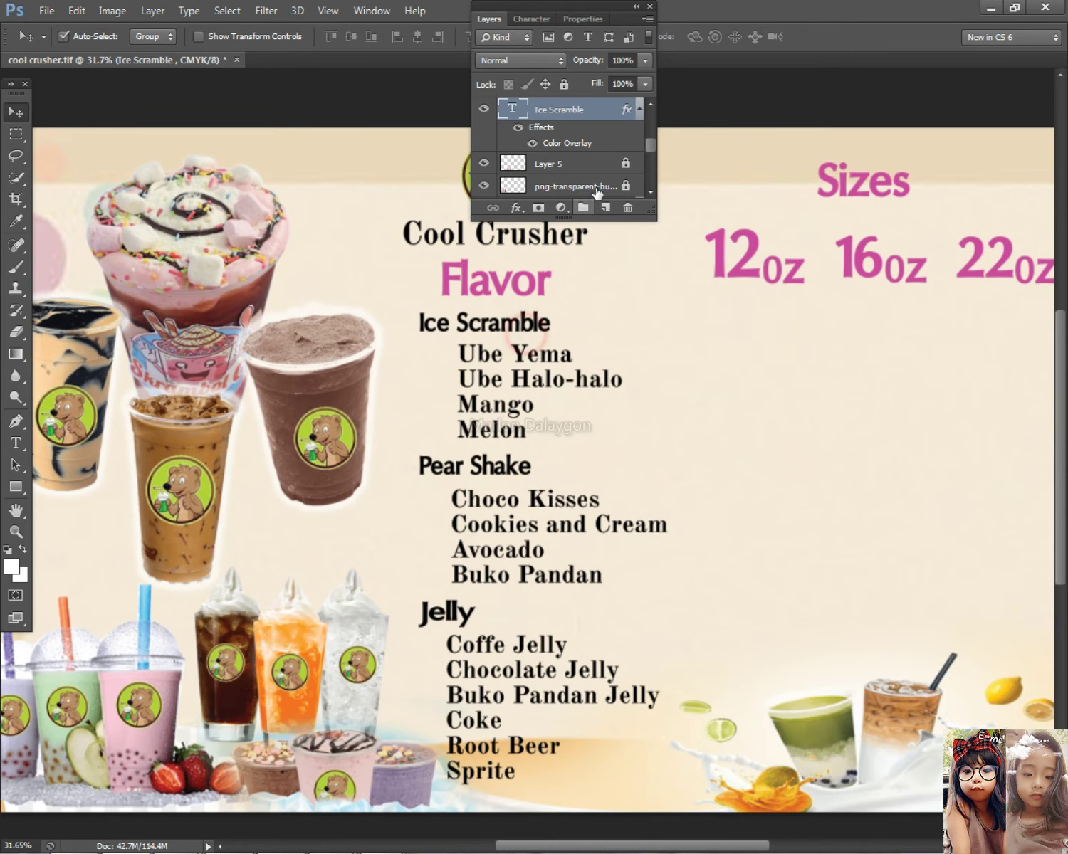
pyautogui.doubleClick(612, 117)
pyautogui.click(476, 657)
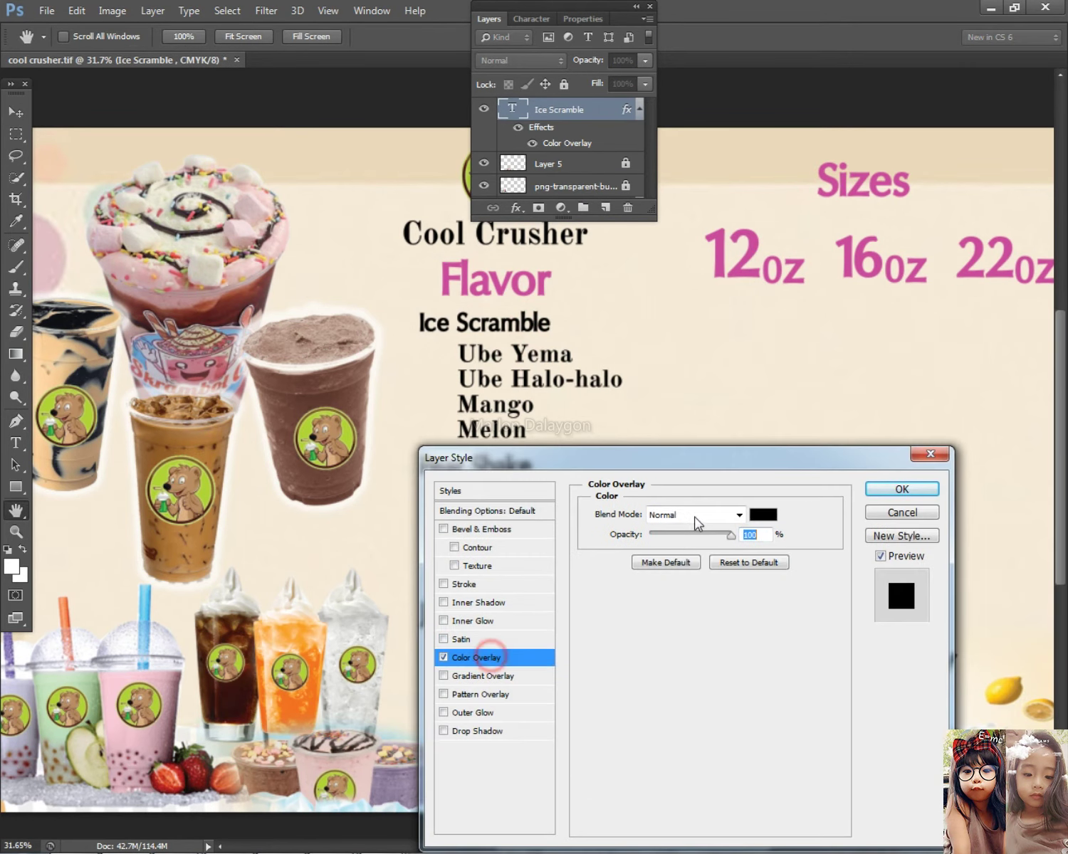
pyautogui.click(759, 516)
pyautogui.click(758, 233)
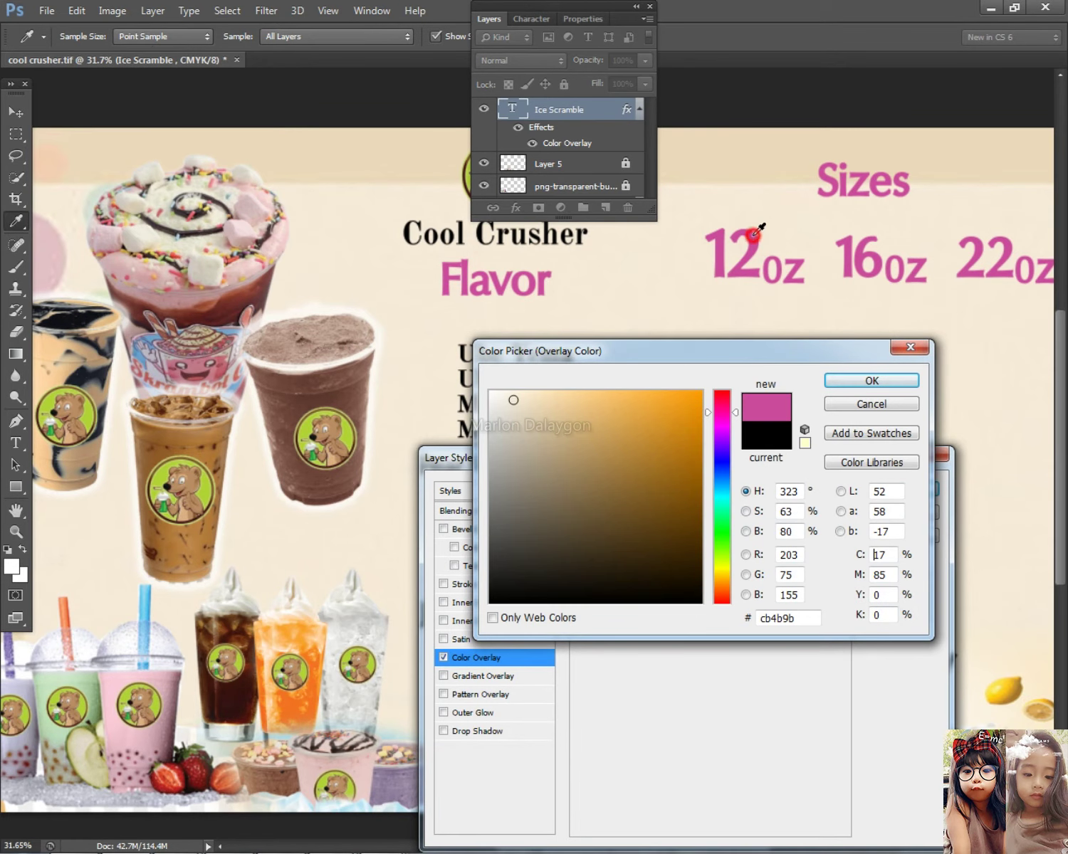
pyautogui.moveTo(652, 432); pyautogui.dragTo(847, 367)
pyautogui.click(857, 385)
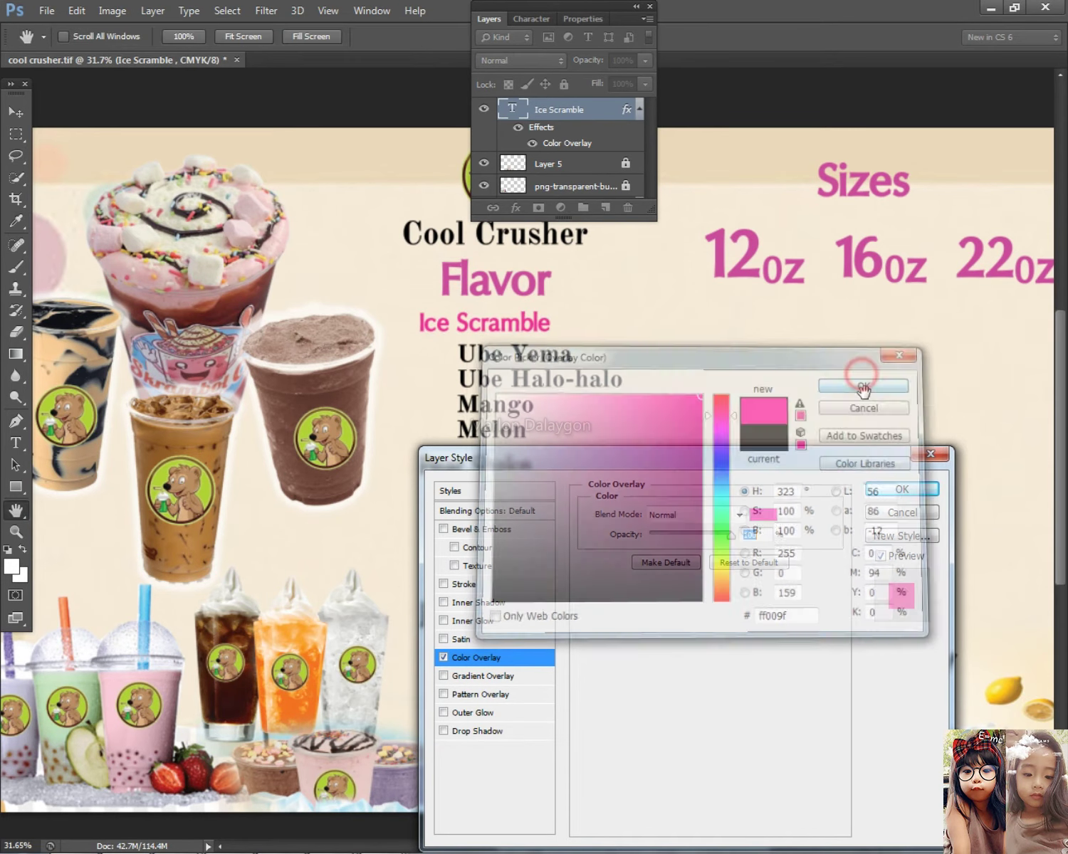
pyautogui.click(901, 487)
pyautogui.rightClick(516, 324)
pyautogui.click(530, 334)
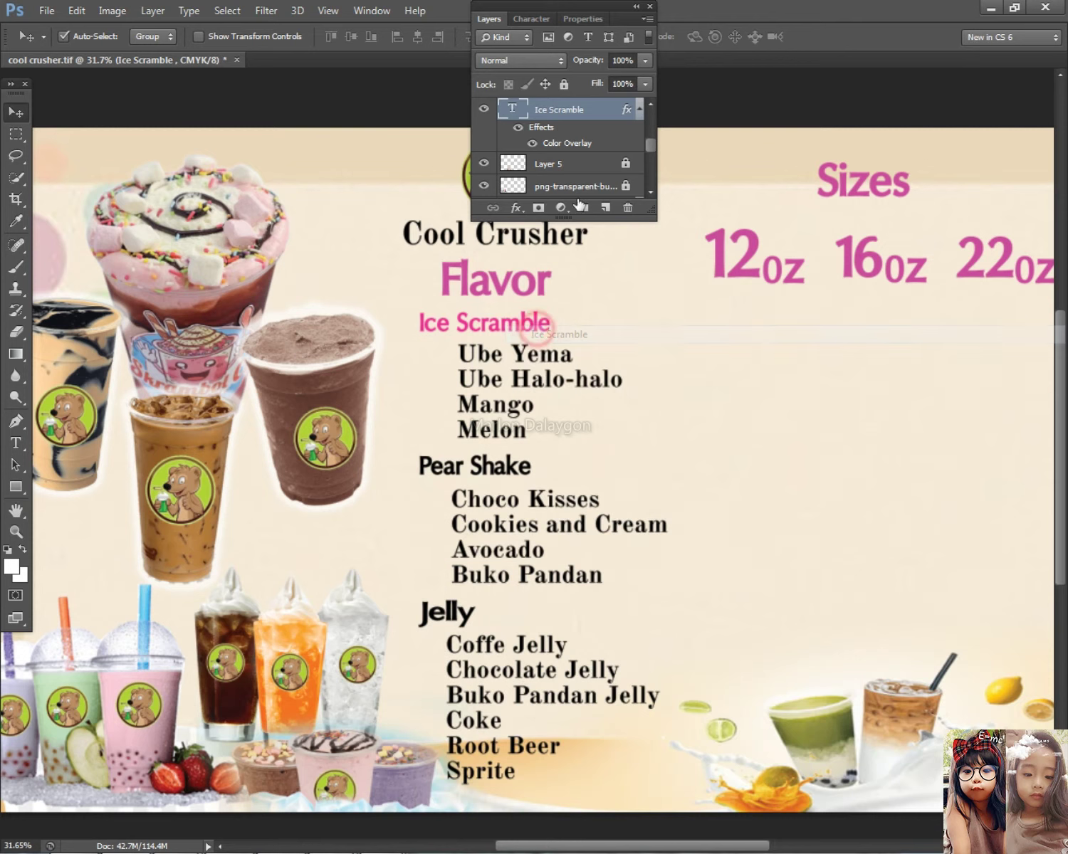
pyautogui.rightClick(591, 115)
# Set the Pear Shake heading's Color Overlay to blue 00a8ff, moving the dialogs aside to uncover the heading.
pyautogui.rightClick(500, 475)
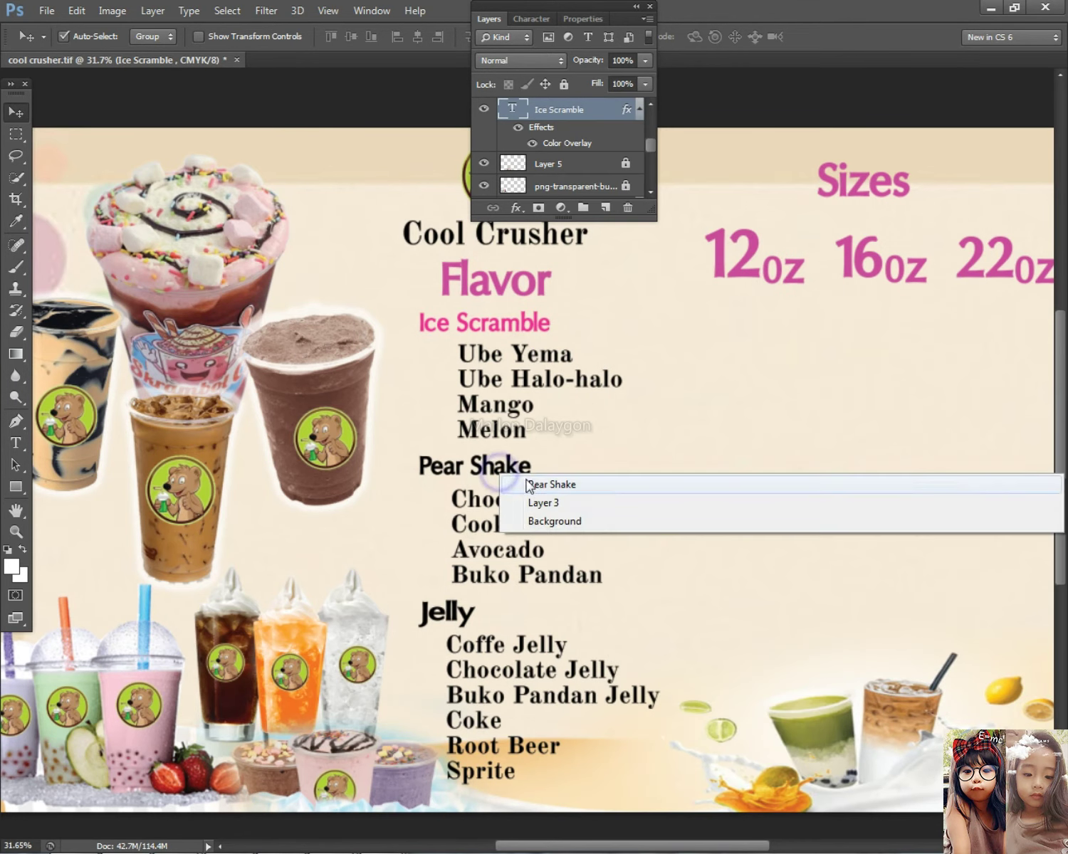
pyautogui.click(532, 483)
pyautogui.doubleClick(599, 117)
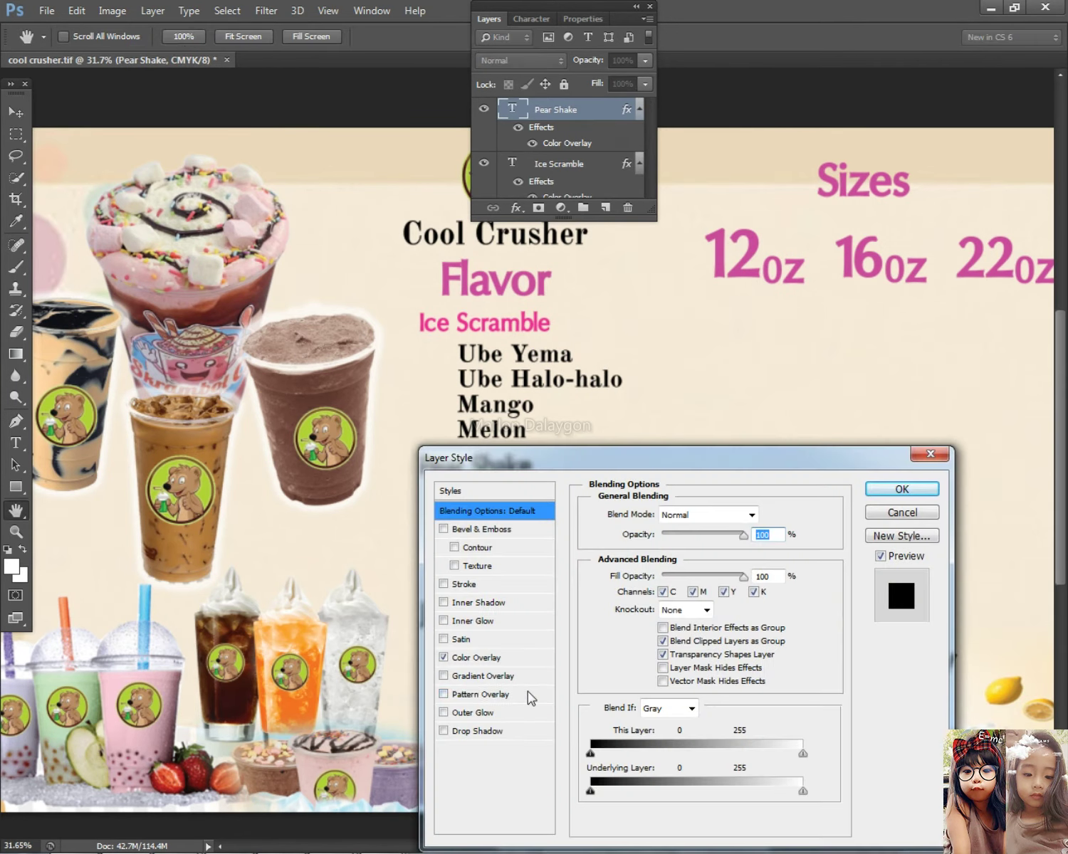
pyautogui.click(488, 657)
pyautogui.click(762, 513)
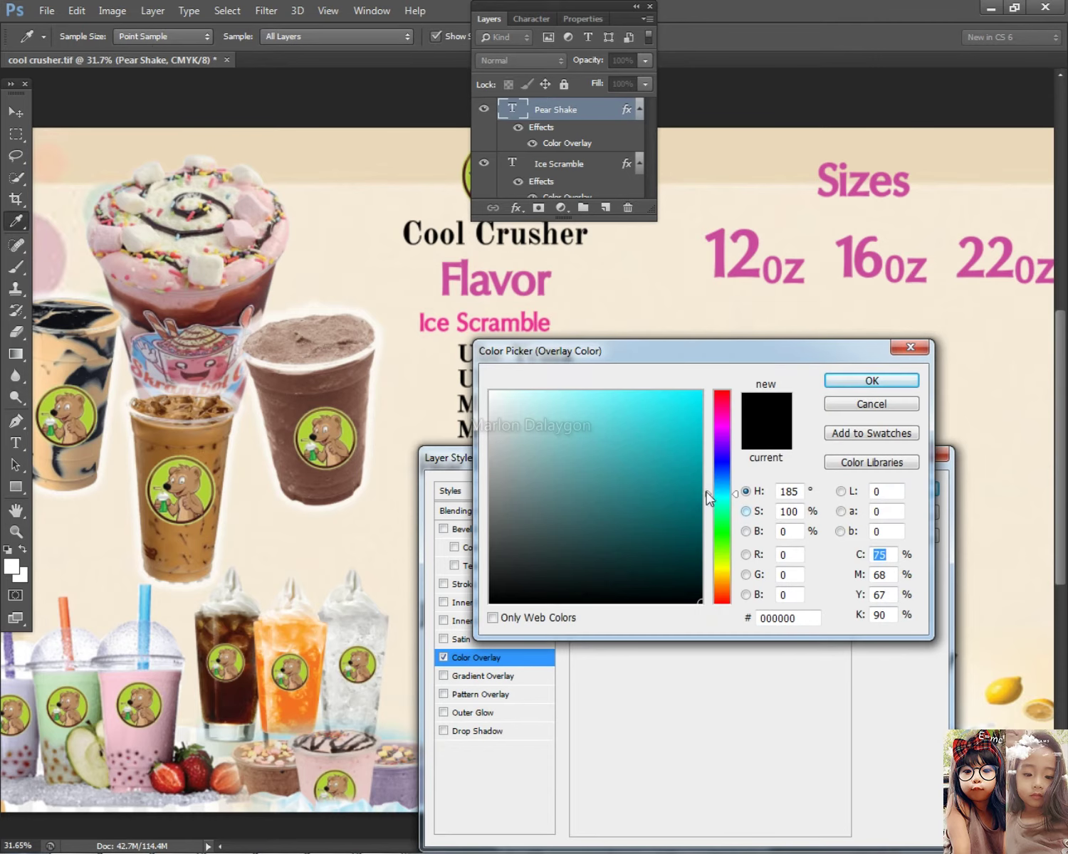
pyautogui.click(717, 486)
pyautogui.moveTo(655, 396); pyautogui.dragTo(858, 327)
pyautogui.moveTo(770, 347); pyautogui.dragTo(842, 338)
pyautogui.click(816, 516)
# Change the Pear Shake heading's Color Overlay to bright purple af04fe, trying out green and darker purple first.
pyautogui.click(929, 371)
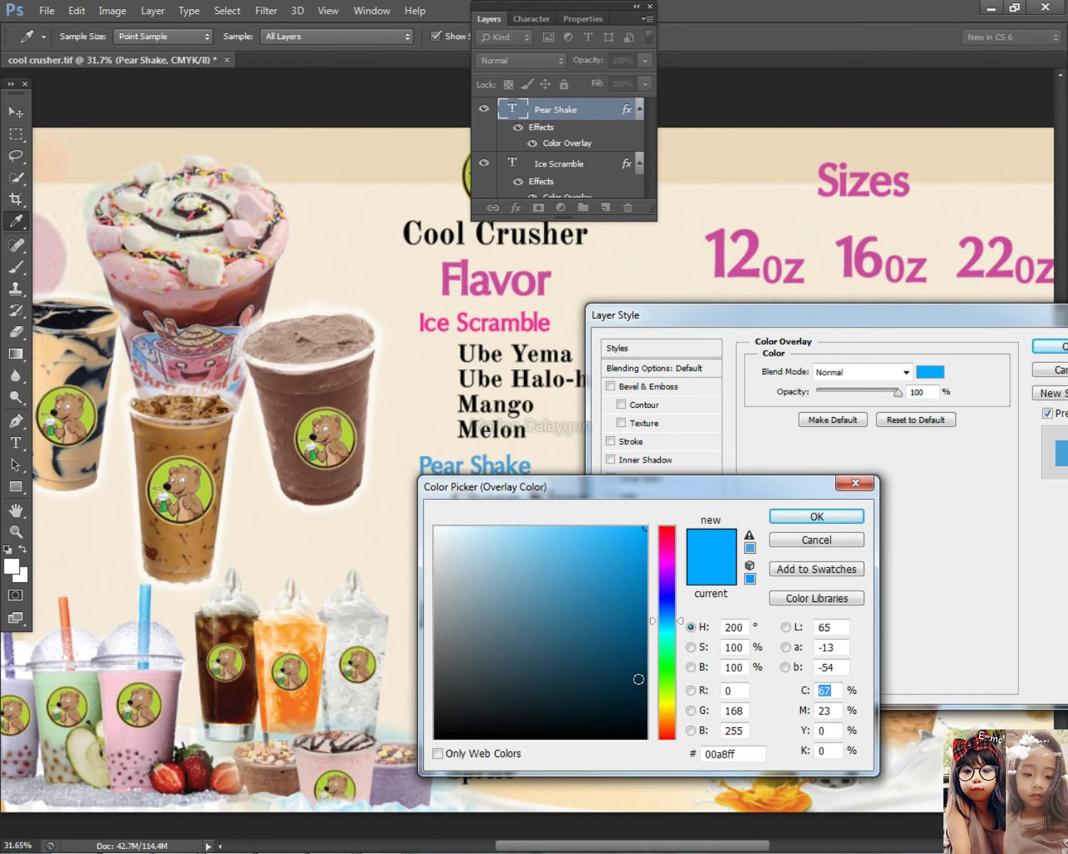
pyautogui.click(663, 646)
pyautogui.moveTo(583, 615); pyautogui.dragTo(668, 663)
pyautogui.click(668, 666)
pyautogui.moveTo(613, 586); pyautogui.dragTo(677, 518)
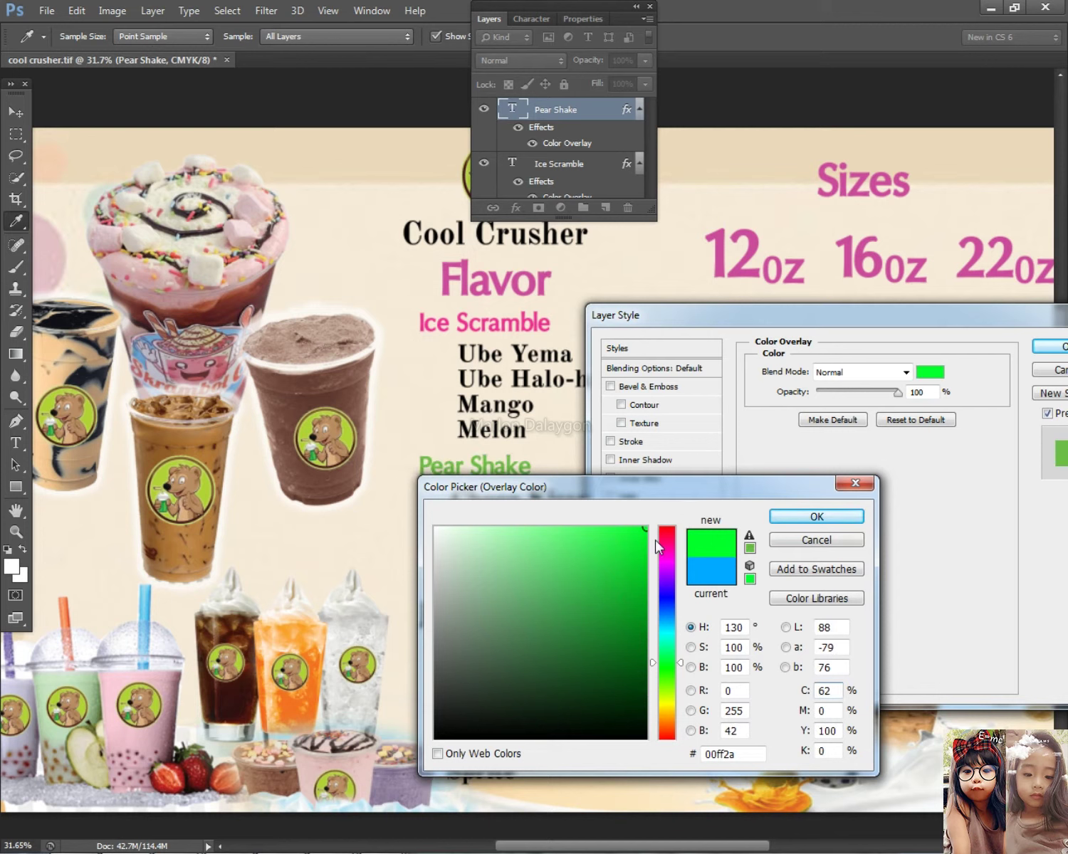
pyautogui.moveTo(671, 584); pyautogui.dragTo(669, 573)
pyautogui.click(634, 588)
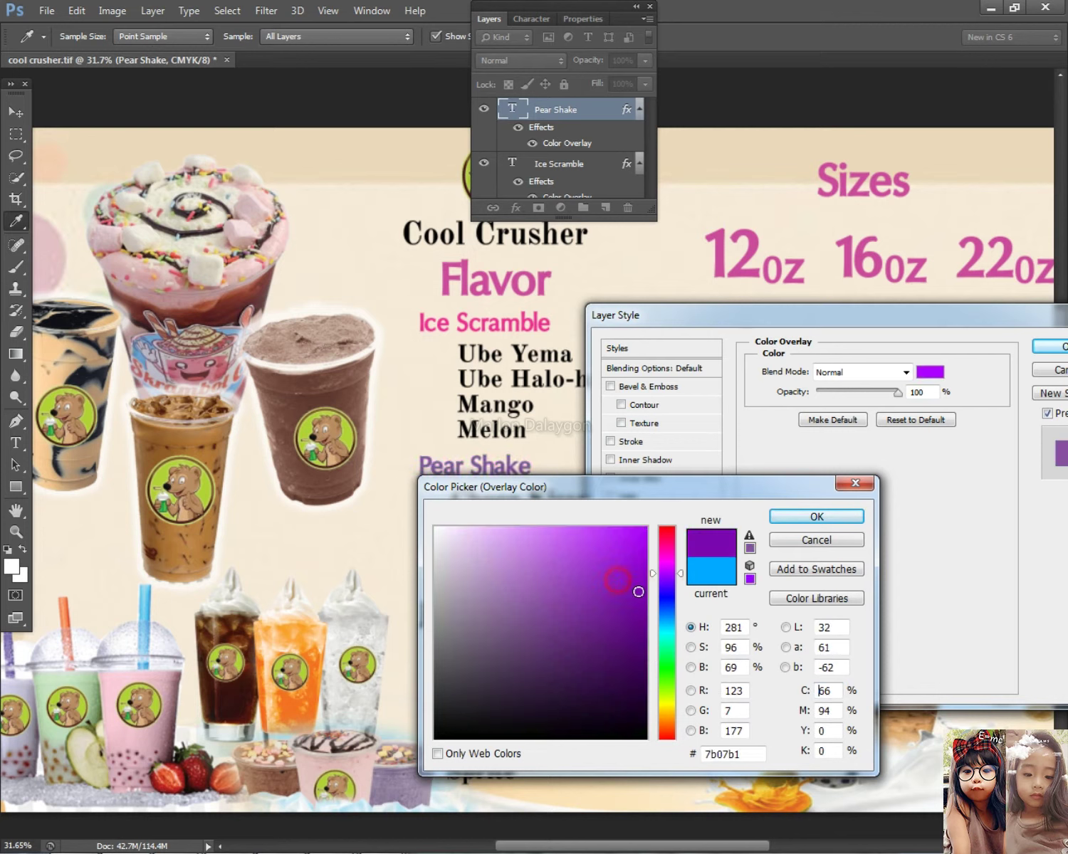
pyautogui.click(643, 559)
pyautogui.click(643, 528)
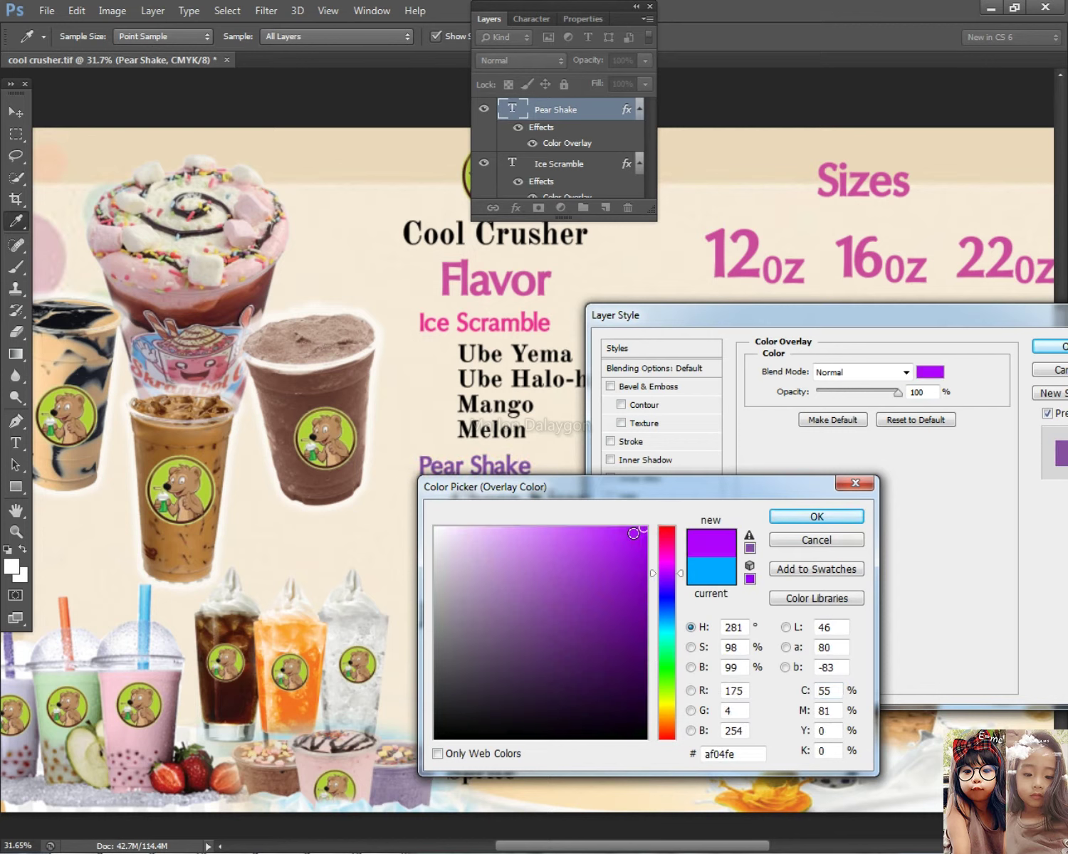
pyautogui.click(815, 514)
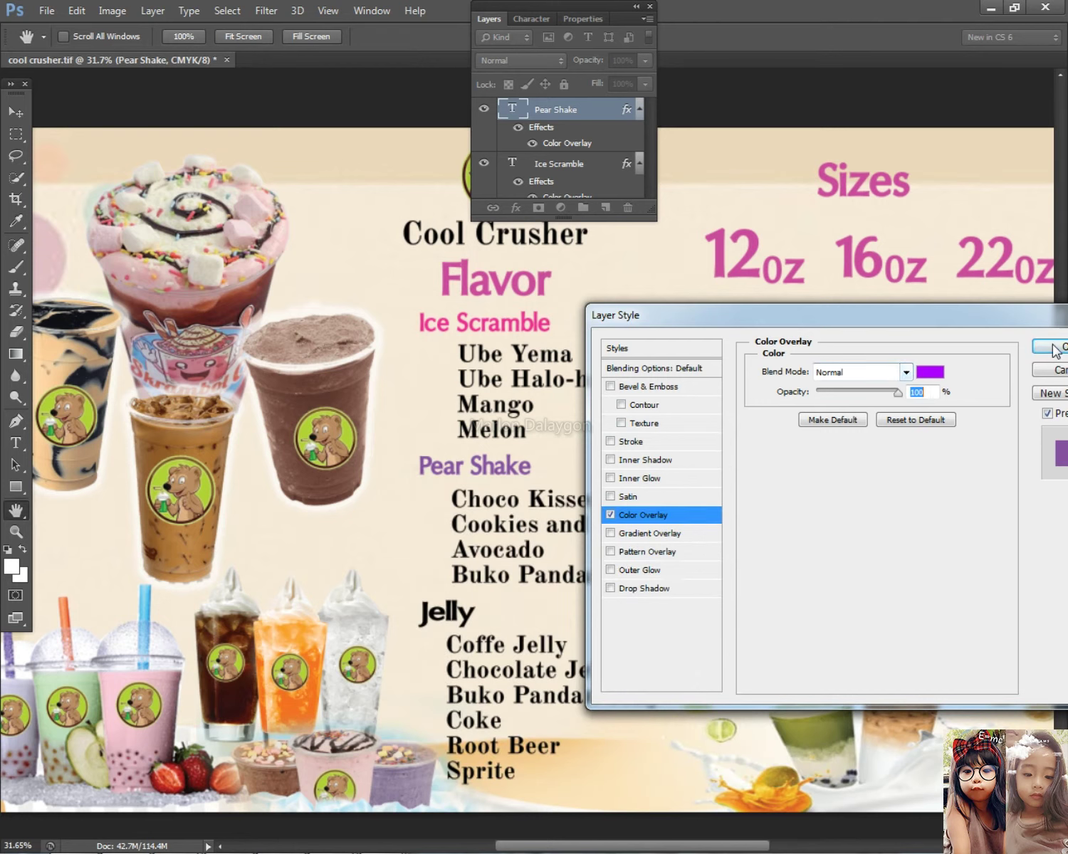
pyautogui.click(1053, 348)
# Set the Jelly heading's Color Overlay to red ff0024.
pyautogui.click(453, 624)
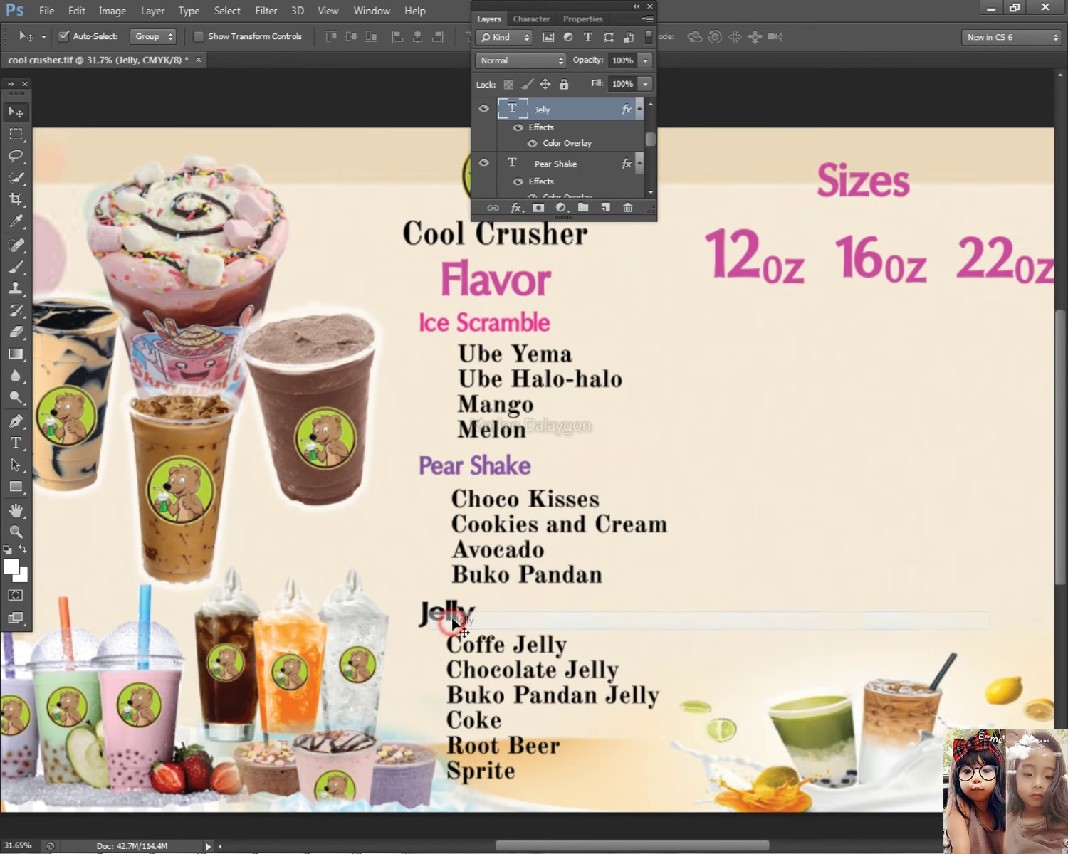
pyautogui.doubleClick(583, 116)
pyautogui.click(647, 515)
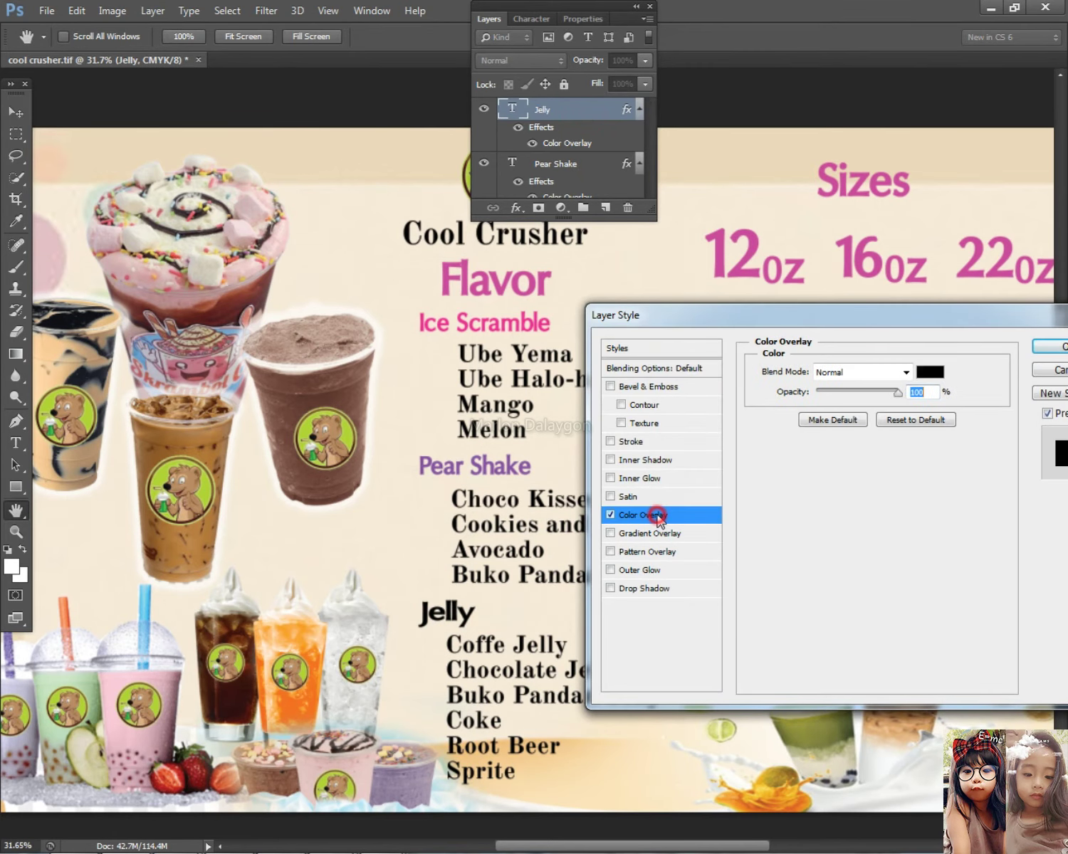
pyautogui.click(931, 373)
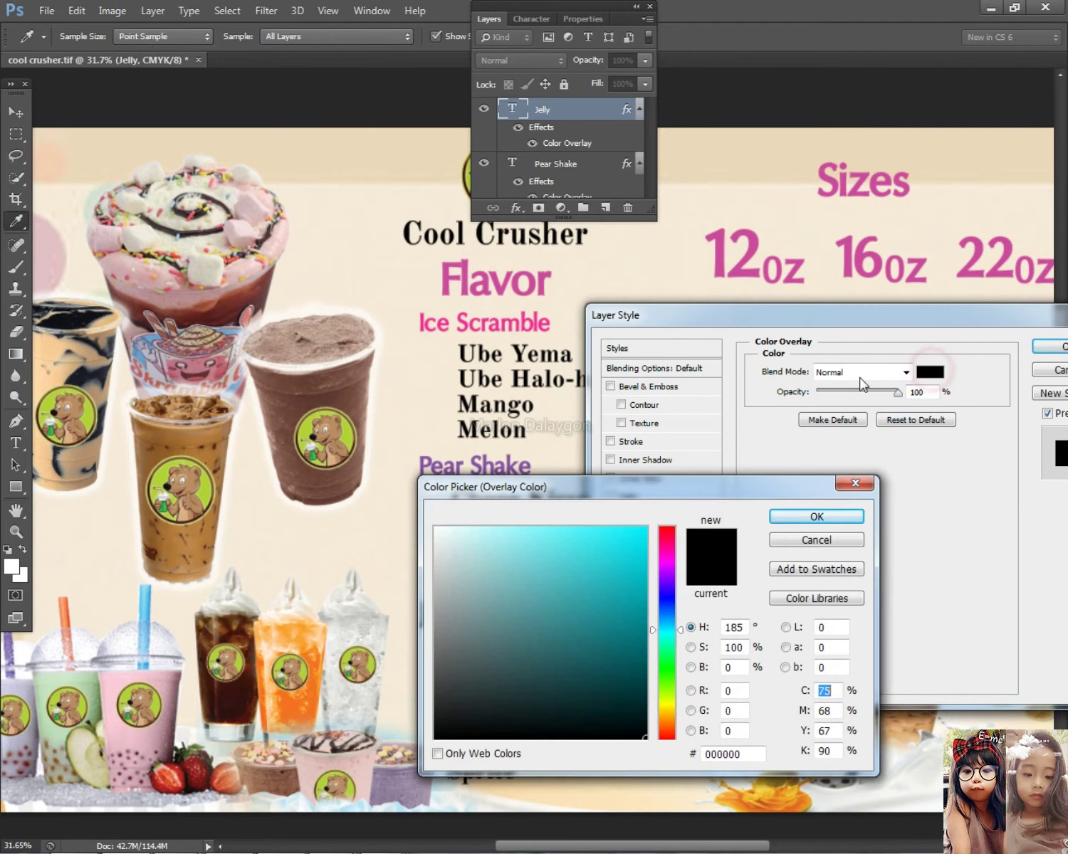
pyautogui.click(669, 534)
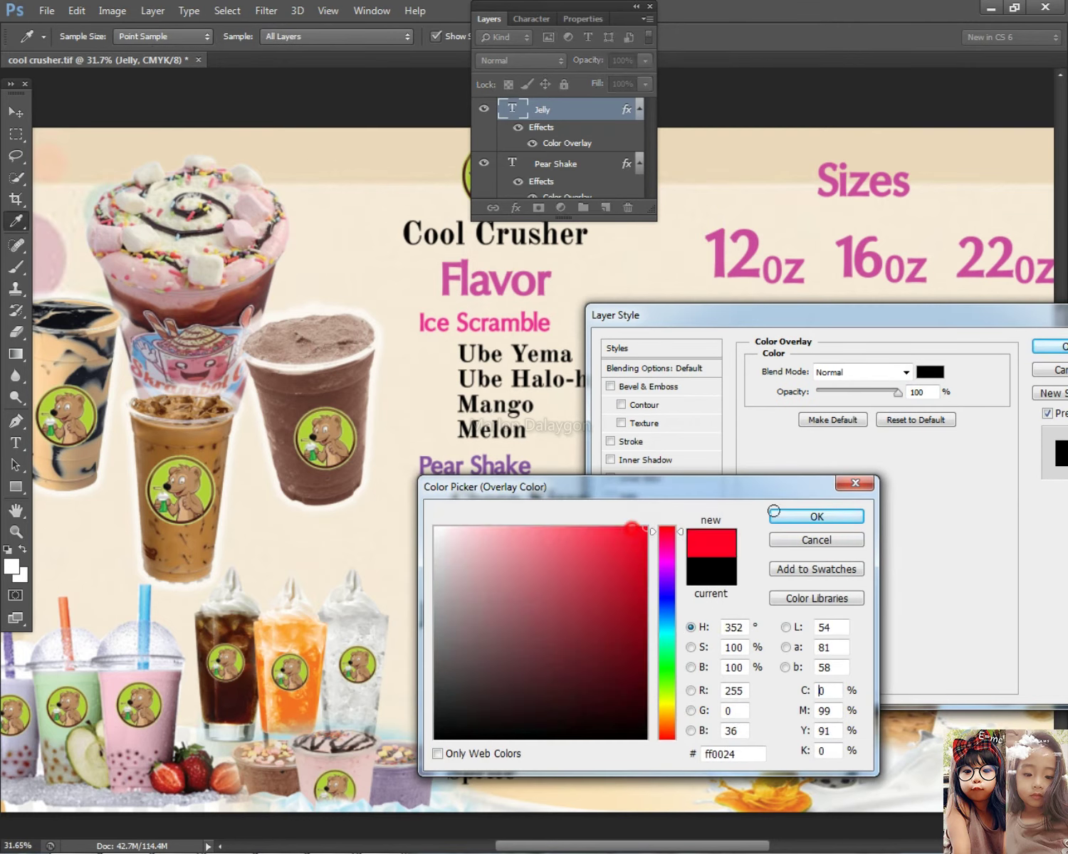
pyautogui.click(812, 514)
pyautogui.click(1050, 347)
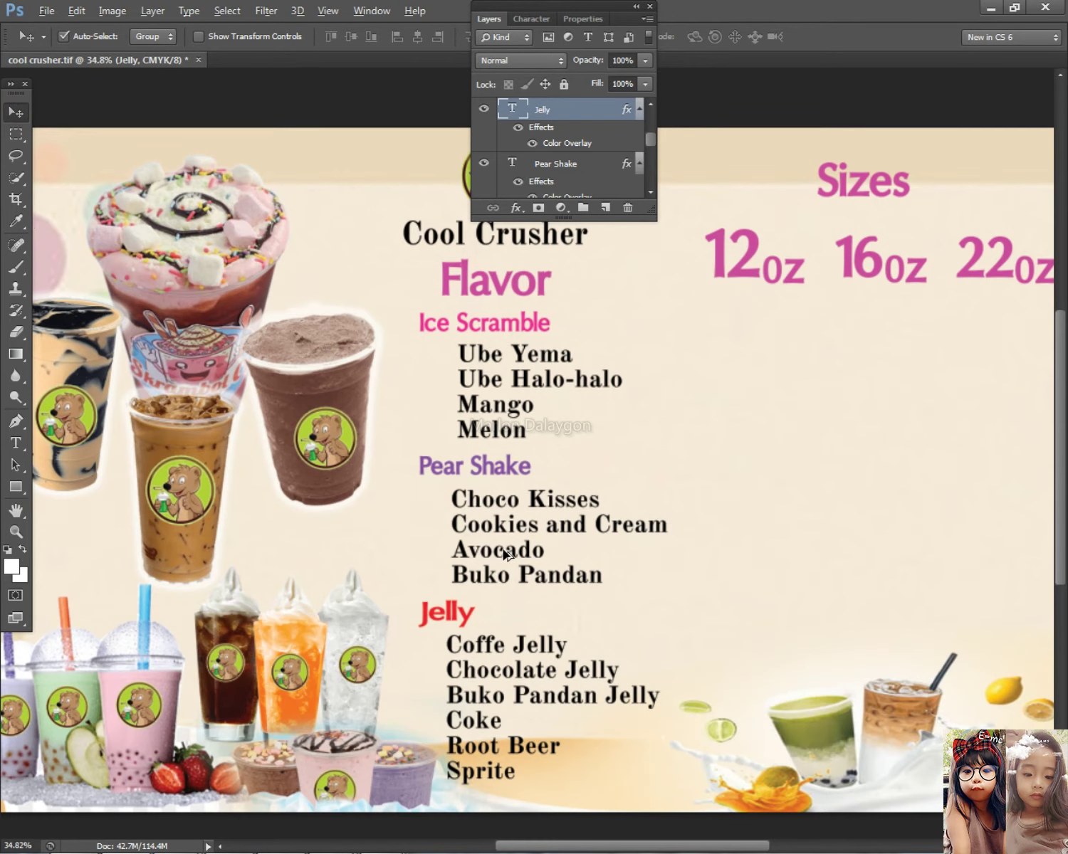
# Change the font of the whole Ube Yema flavor list under Ice Scramble to Oregon LDO Black.
pyautogui.scroll(2, 502, 552)
pyautogui.moveTo(489, 573); pyautogui.dragTo(472, 435)
pyautogui.rightClick(417, 525)
pyautogui.click(449, 531)
pyautogui.rightClick(493, 584)
pyautogui.rightClick(452, 457)
pyautogui.click(488, 466)
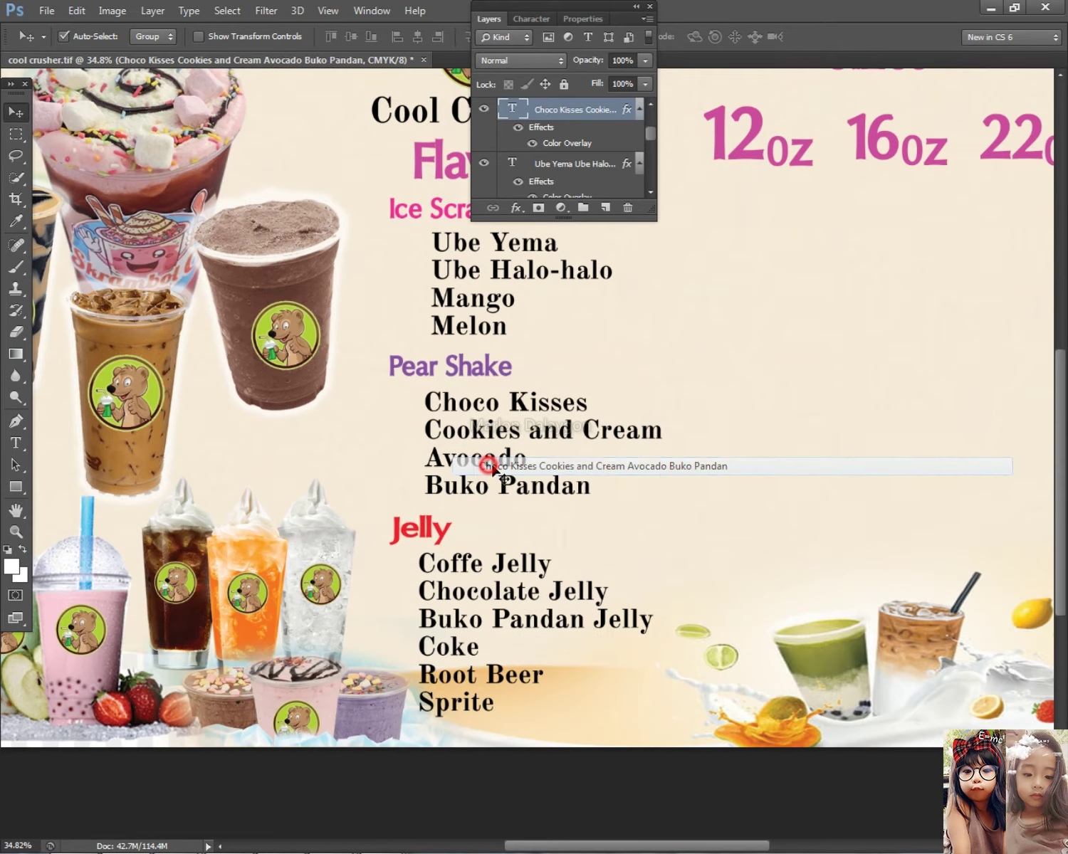
pyautogui.click(491, 470)
pyautogui.scroll(1, 451, 474)
pyautogui.click(507, 358)
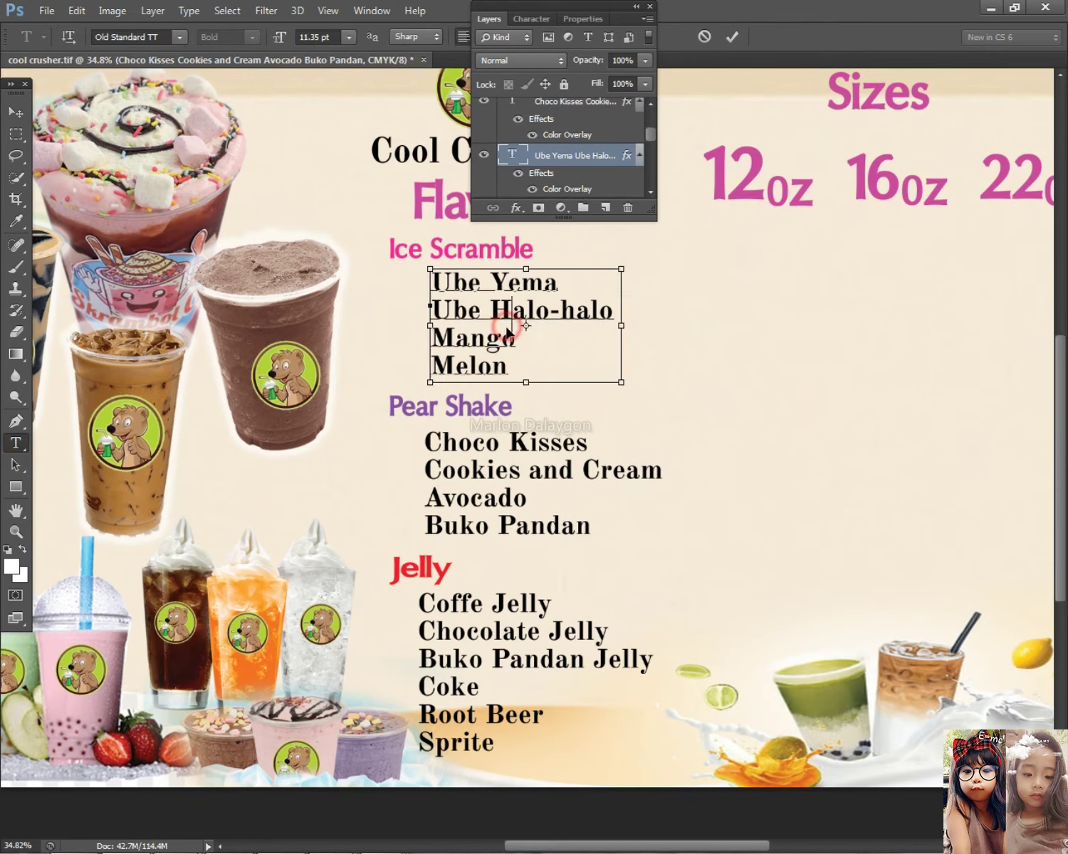
pyautogui.hotkey('ctrl', 'a')
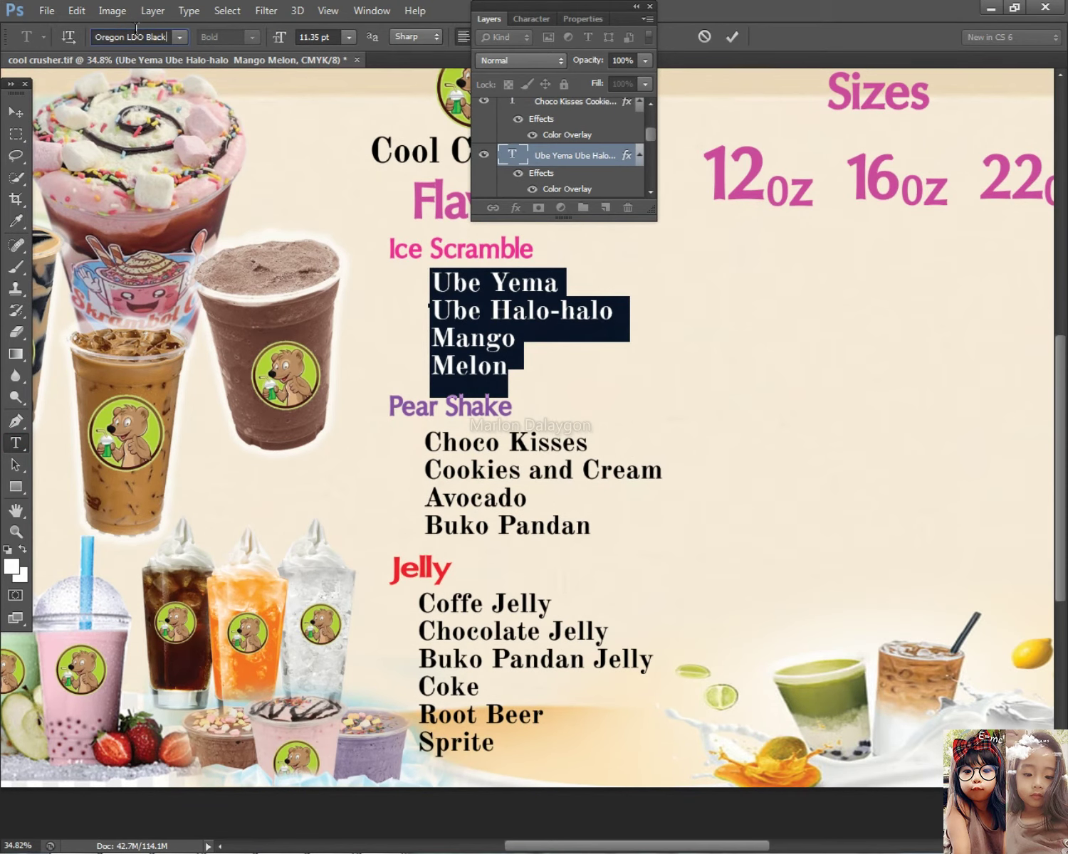
pyautogui.click(15, 112)
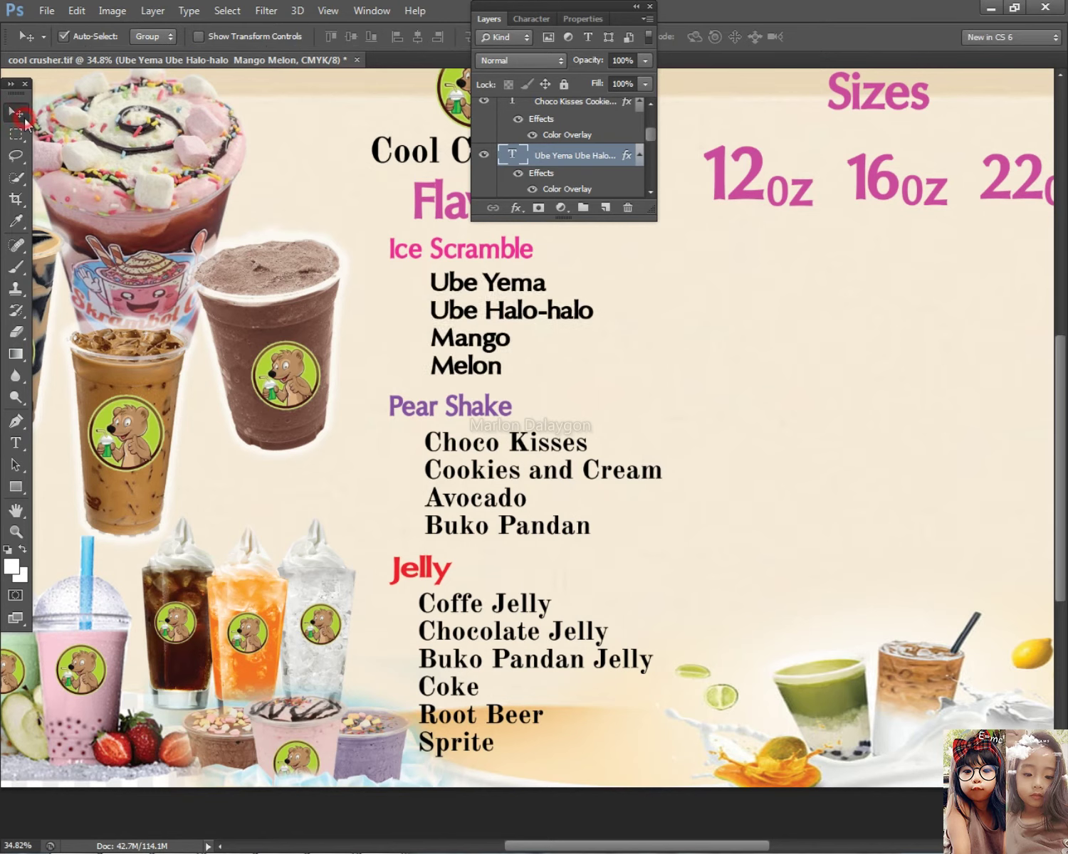
# Change the font of the whole Choco Kisses flavor list under Pear Shake to Oregon LDO Black.
pyautogui.click(15, 443)
pyautogui.click(421, 470)
pyautogui.hotkey('ctrl', 'a')
pyautogui.click(123, 37)
pyautogui.click(128, 33)
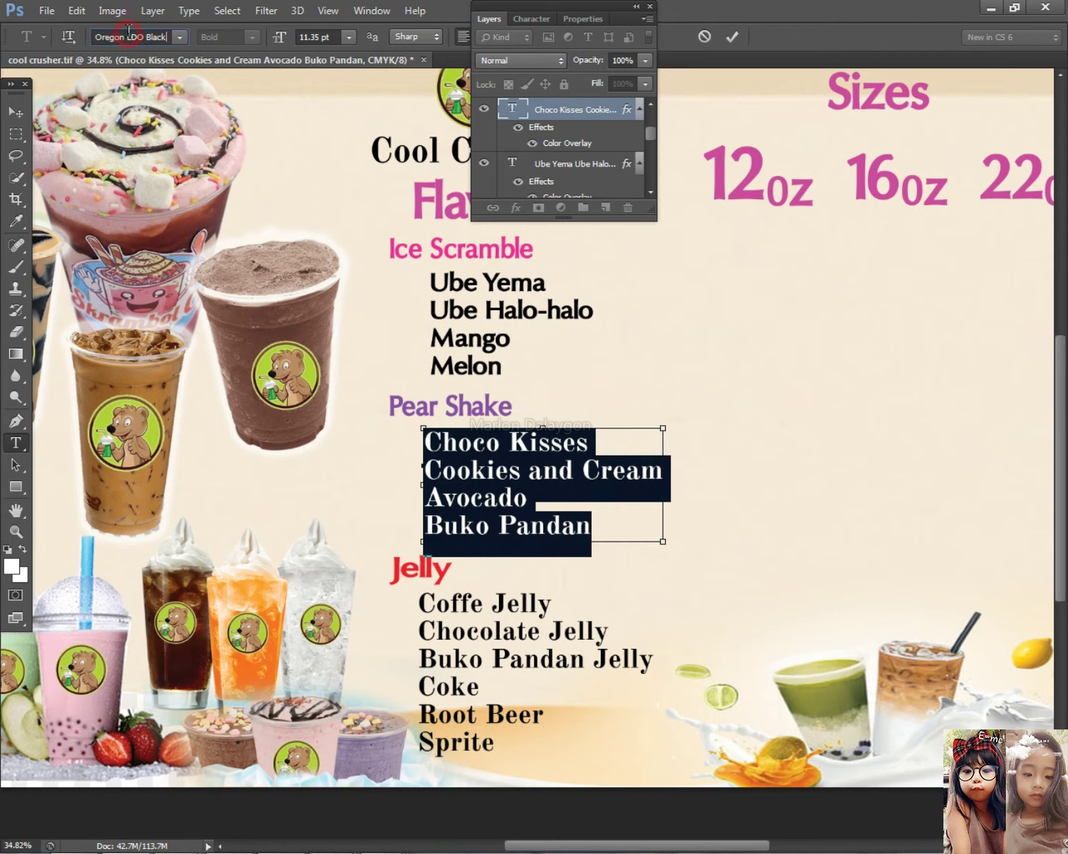
pyautogui.write('Oregon LDO Black')
pyautogui.press('Return')
pyautogui.click(16, 112)
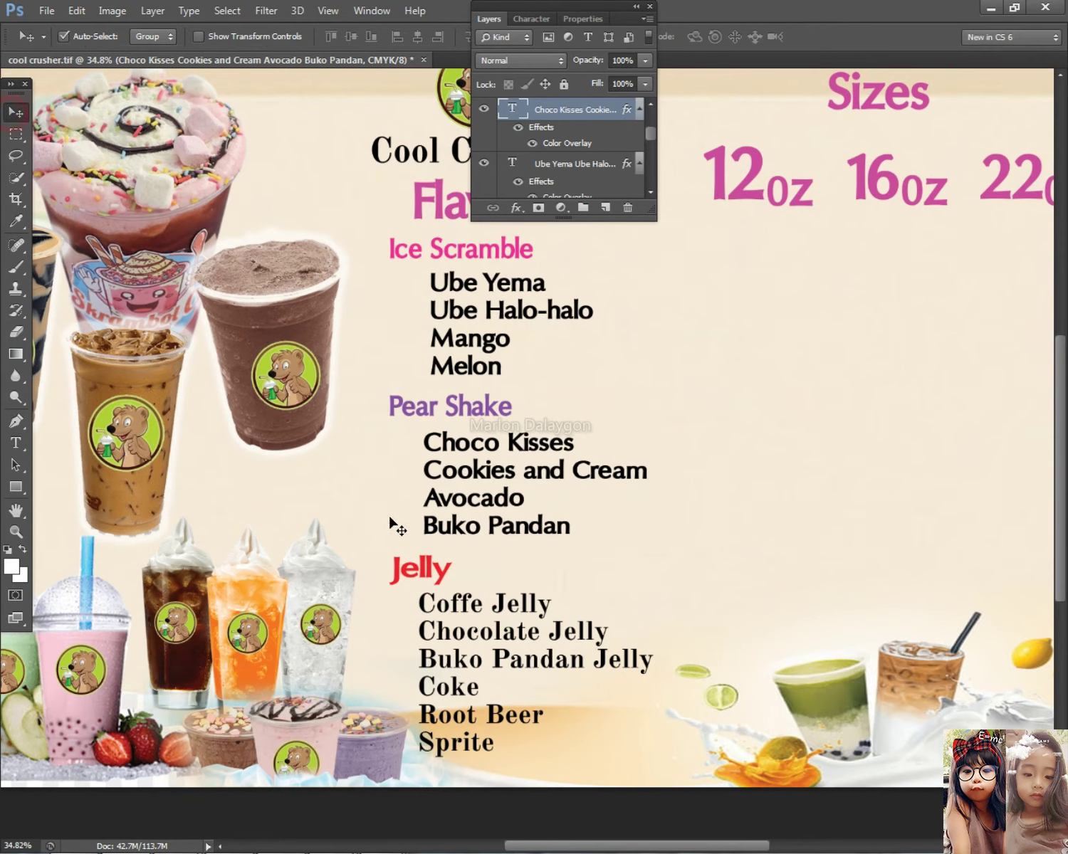
# Change the font of the whole Coffe Jelly drinks list under Jelly to Oregon LDO Black.
pyautogui.scroll(-1, 359, 514)
pyautogui.click(15, 443)
pyautogui.click(470, 591)
pyautogui.hotkey('ctrl', 'a')
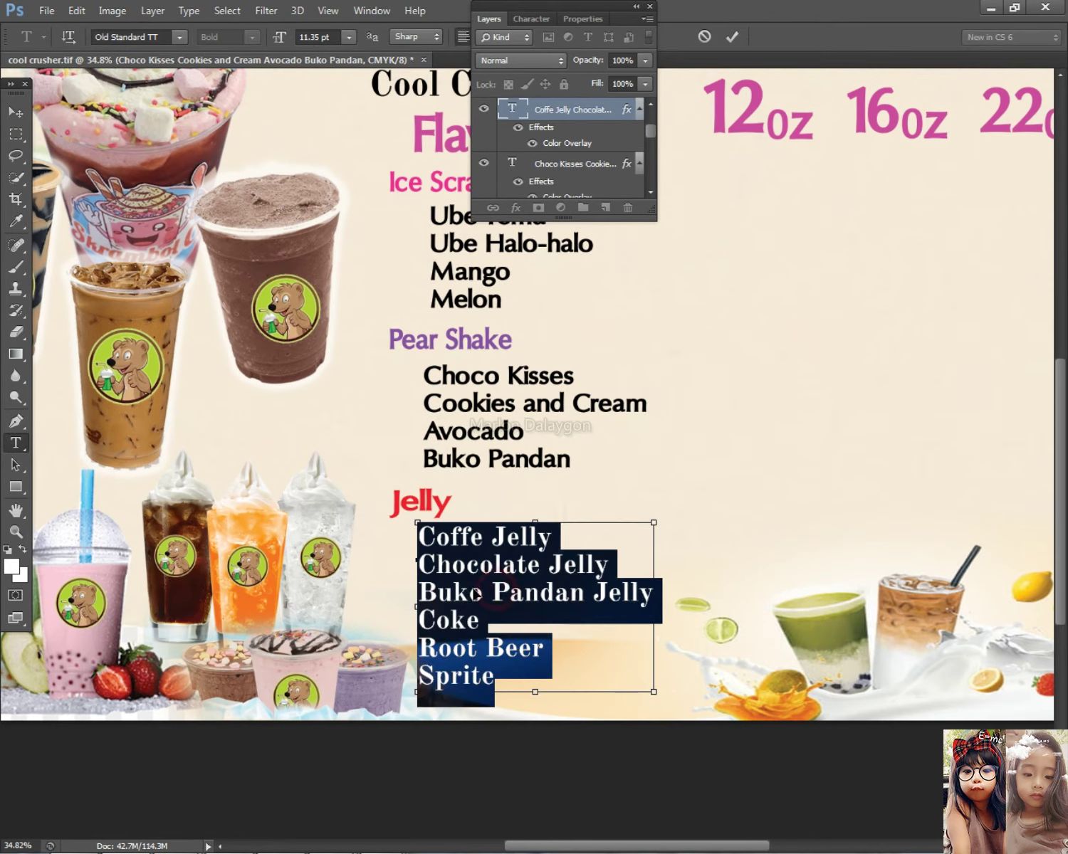
pyautogui.click(128, 37)
pyautogui.click(130, 38)
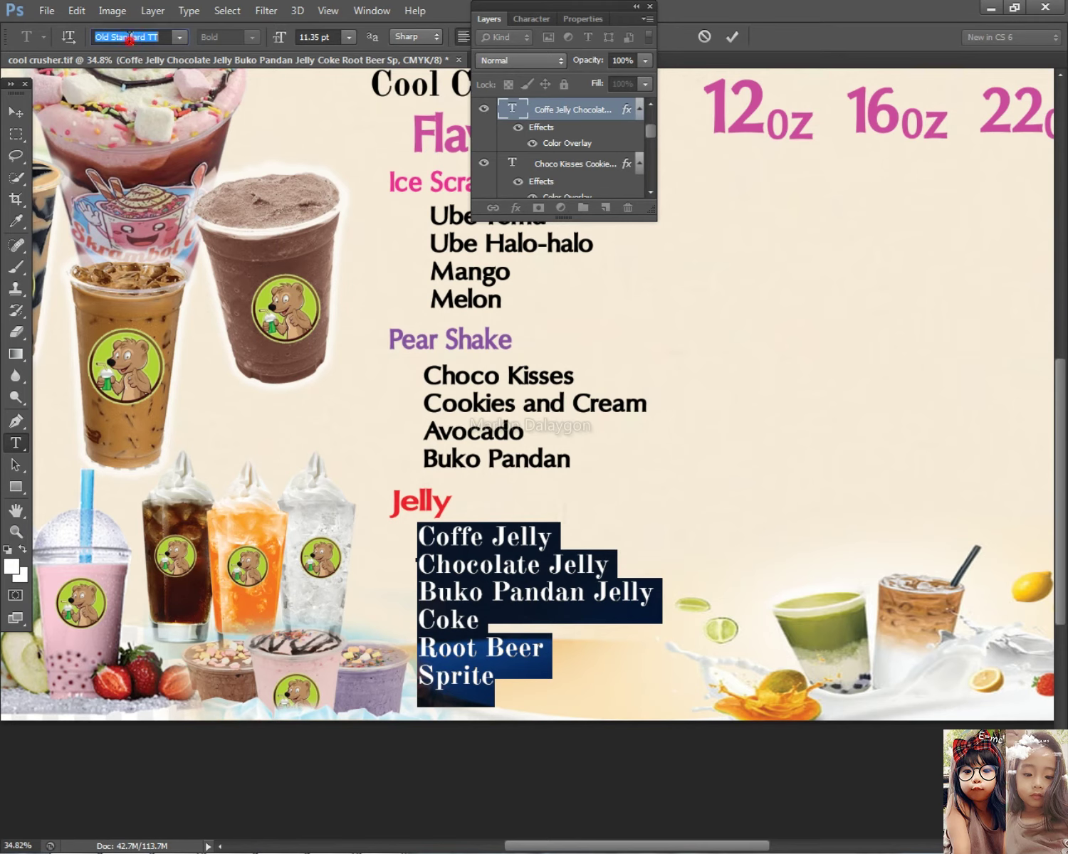
pyautogui.press('Return')
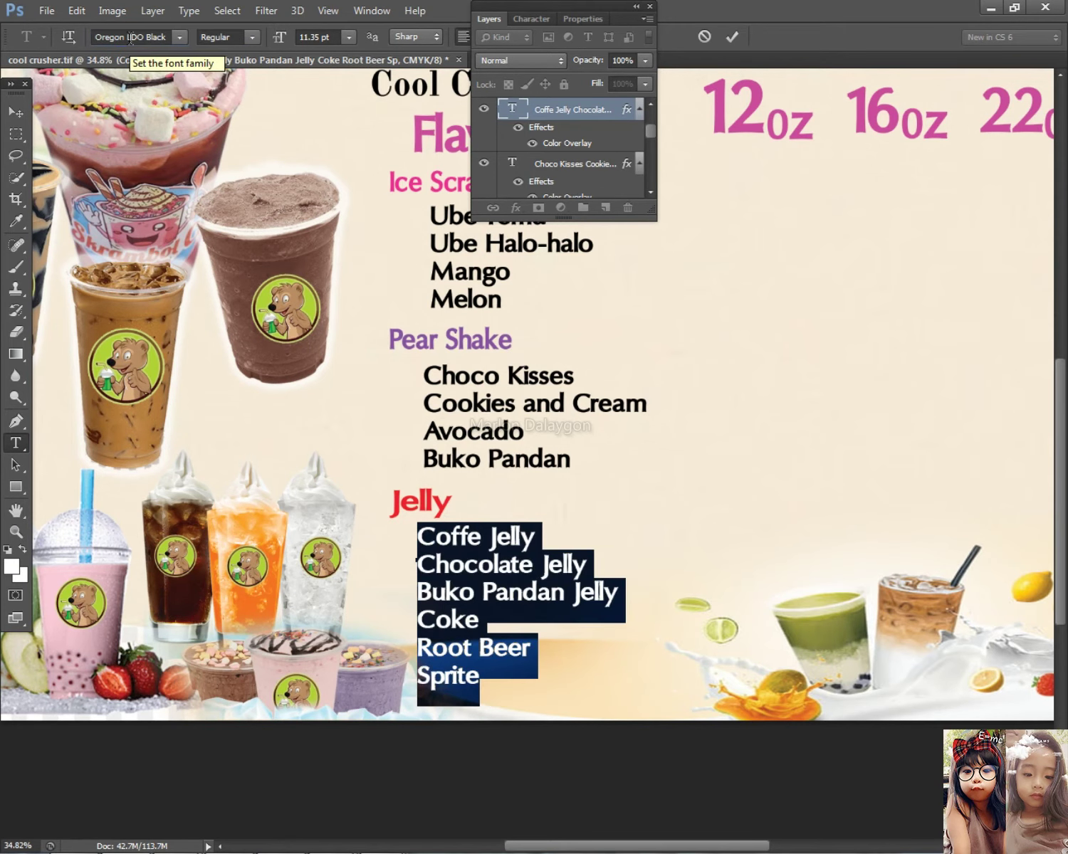
pyautogui.click(26, 122)
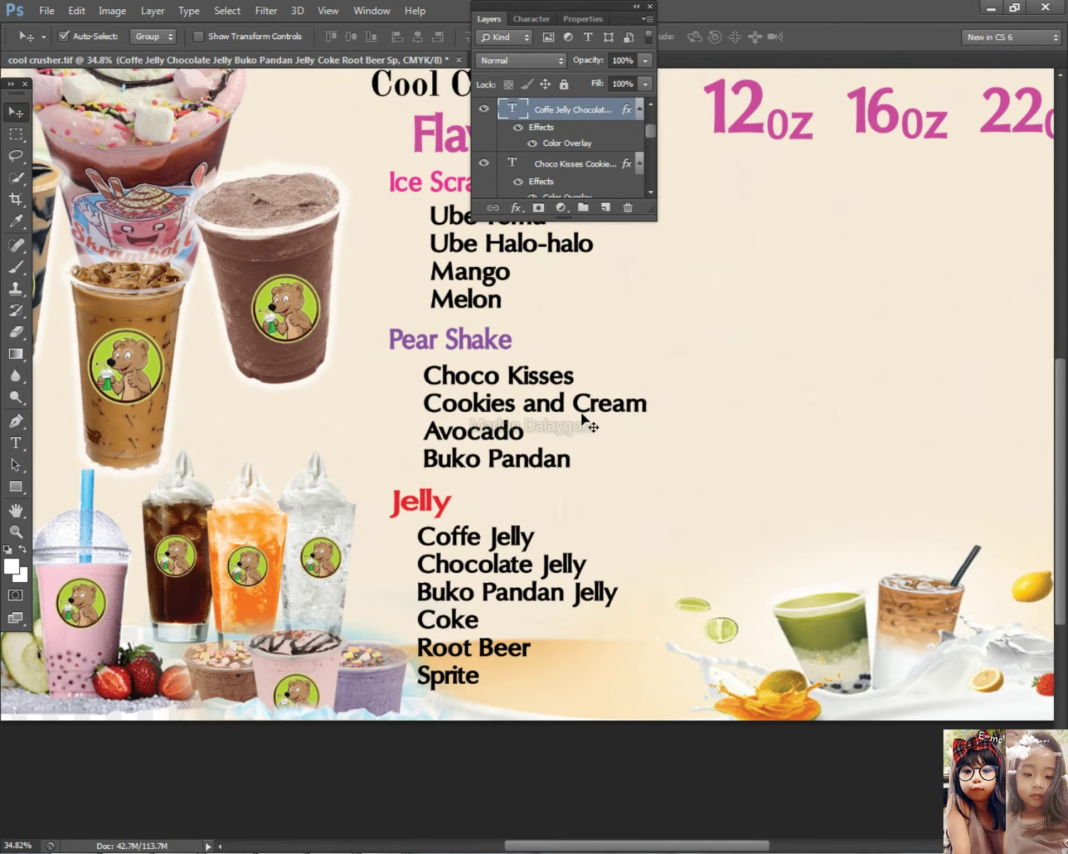
# Nudge the Ice Scramble heading slightly down toward its flavor list and select the Flavor heading's layer.
pyautogui.scroll(-4, 580, 427)
pyautogui.click(508, 498)
pyautogui.rightClick(516, 406)
pyautogui.click(541, 411)
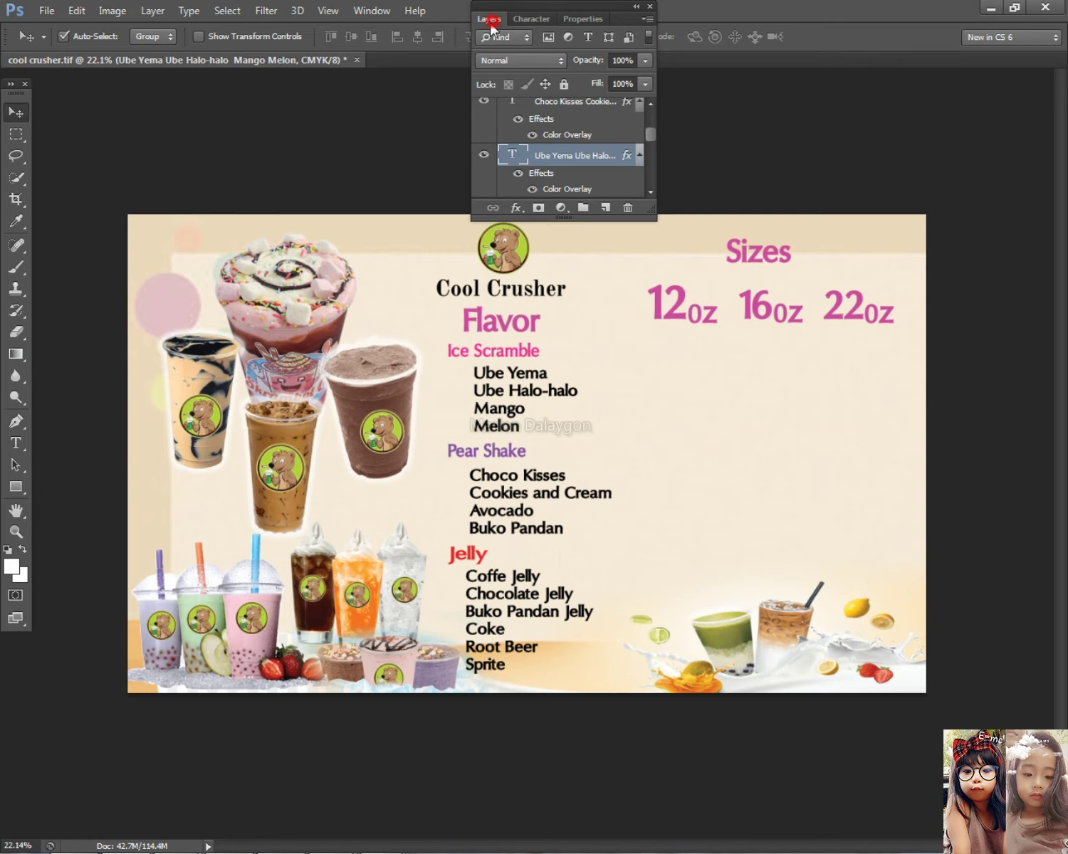
pyautogui.scroll(2, 497, 331)
pyautogui.rightClick(498, 421)
pyautogui.rightClick(530, 355)
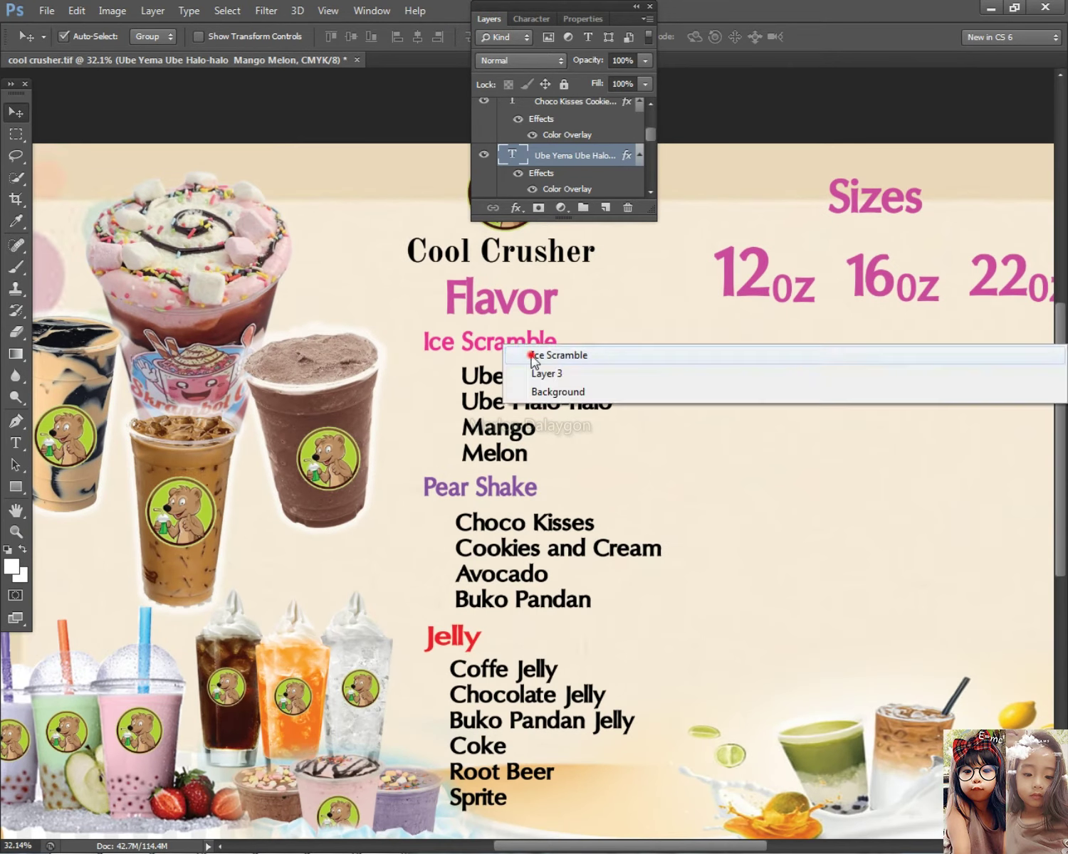
pyautogui.click(541, 355)
pyautogui.rightClick(529, 301)
pyautogui.click(545, 304)
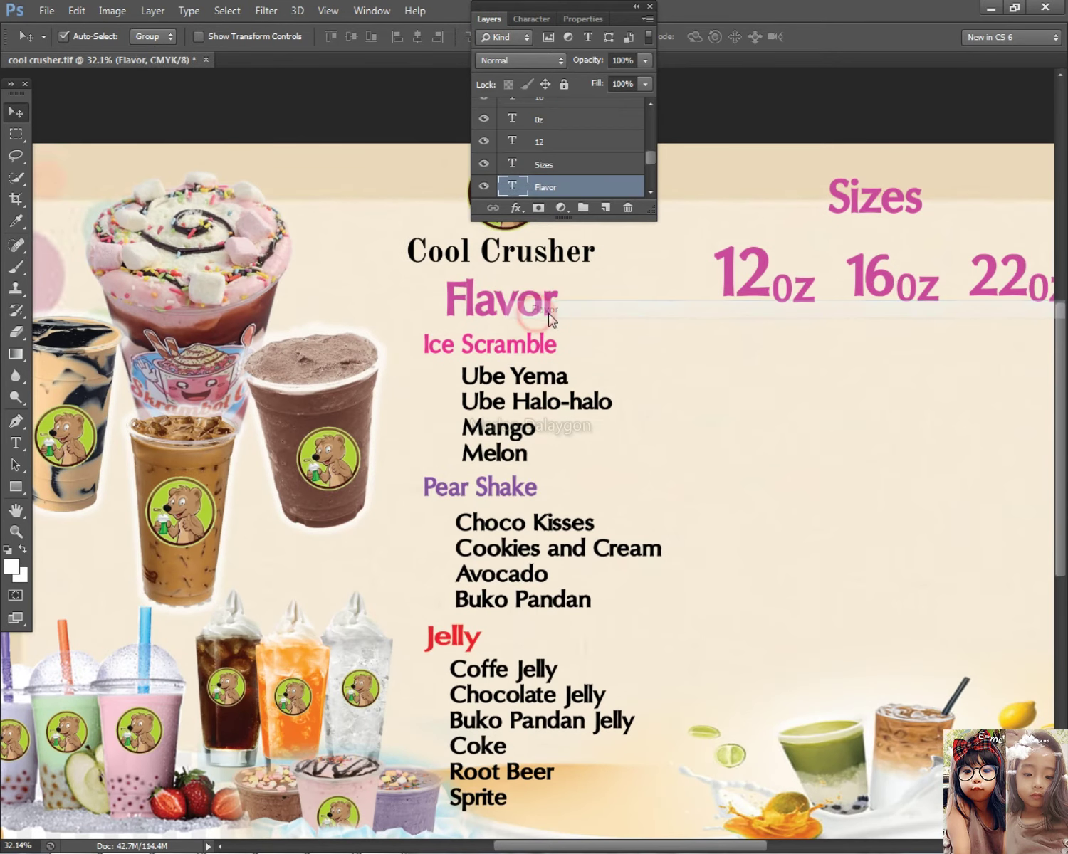
# Collapse the Layers panel, shift the Cool Crusher title sideways, and stretch it horizontally so it is centered under the bear logo.
pyautogui.click(497, 23)
pyautogui.scroll(1, 557, 227)
pyautogui.moveTo(537, 265); pyautogui.dragTo(506, 258)
pyautogui.hotkey('ctrl', 't')
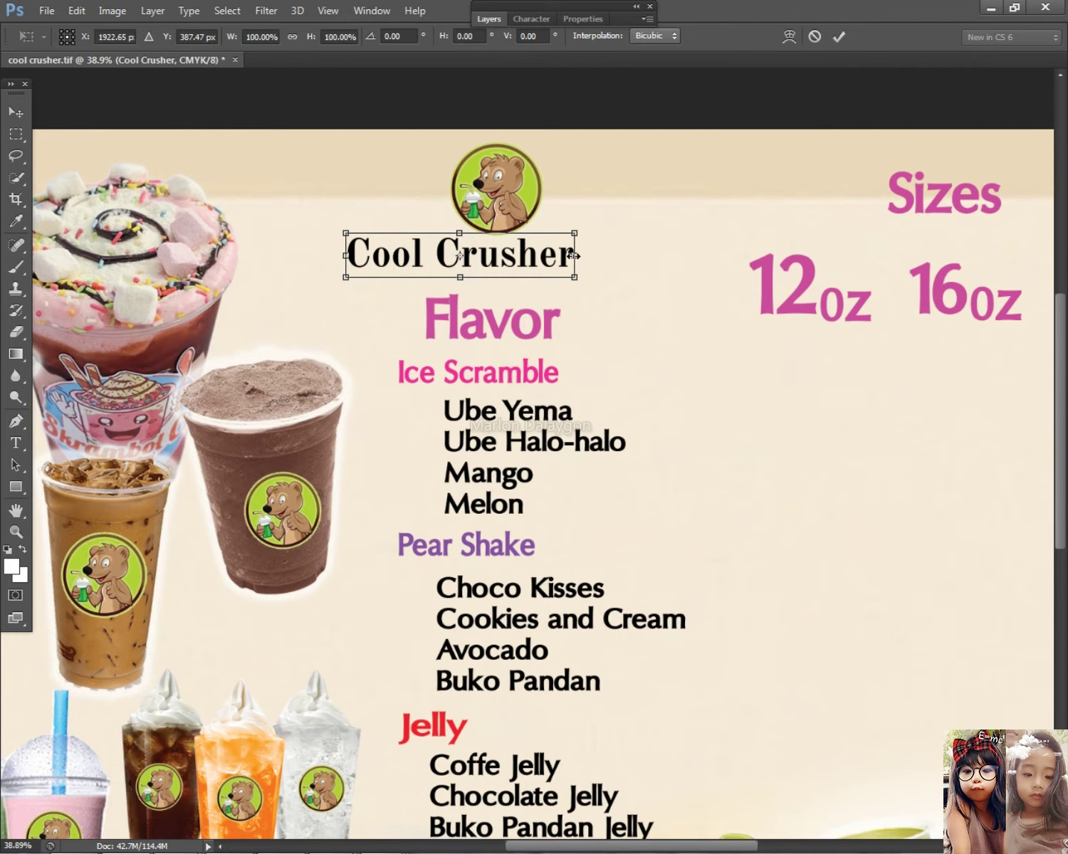
pyautogui.moveTo(626, 254); pyautogui.dragTo(635, 255)
pyautogui.press('Return')
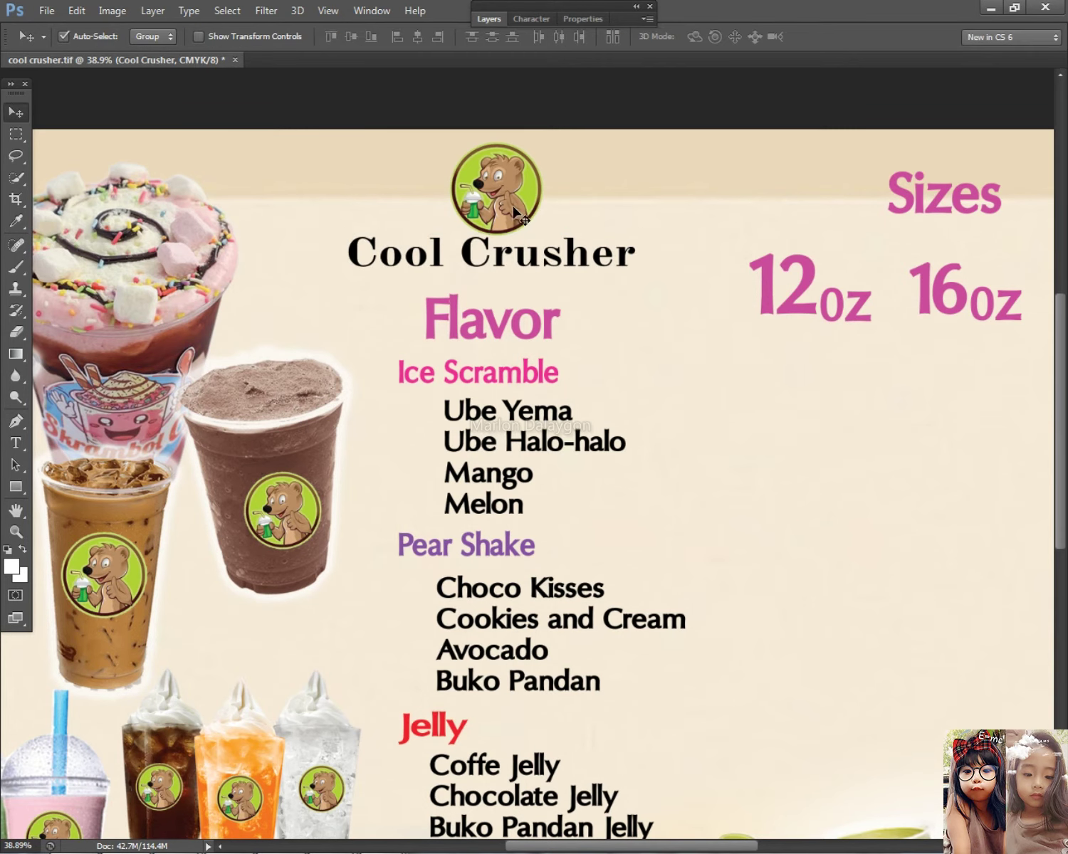
# Nudge the Coffe Jelly drinks list and the Jelly heading slightly down.
pyautogui.scroll(-3, 349, 375)
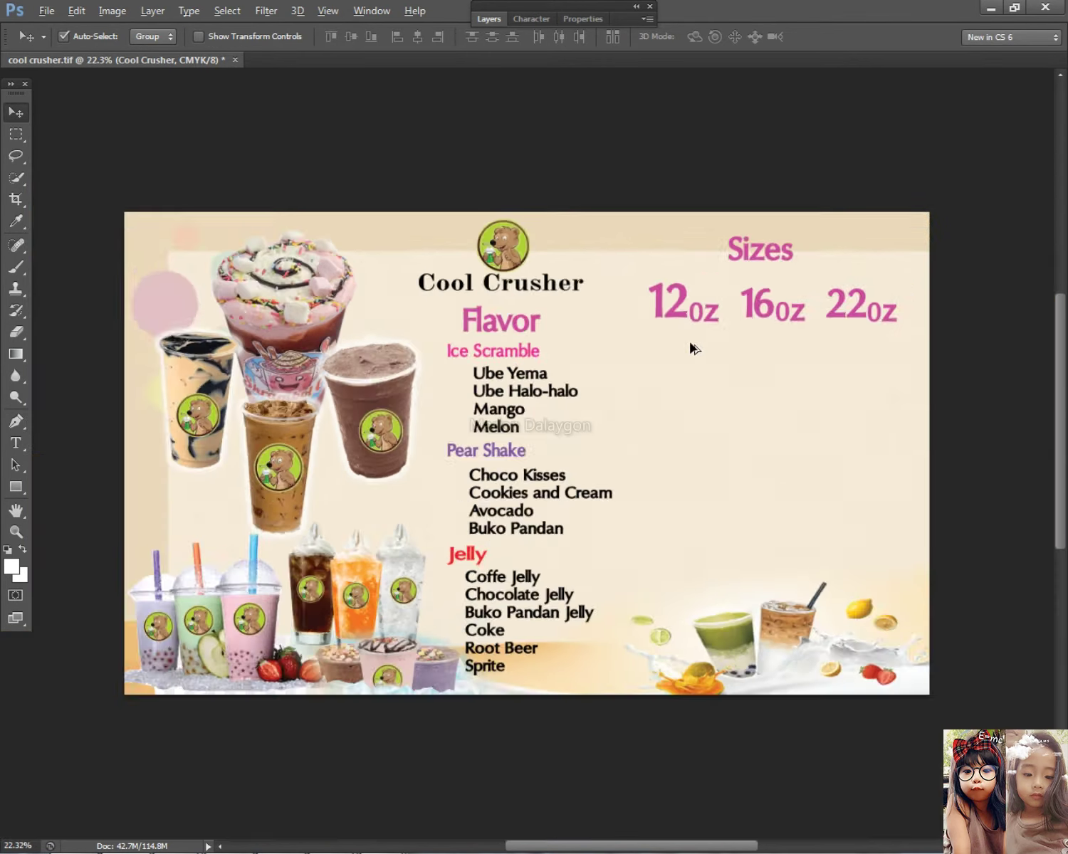
pyautogui.rightClick(474, 621)
pyautogui.click(496, 630)
pyautogui.rightClick(502, 610)
pyautogui.click(524, 621)
pyautogui.hotkey('shift', 'Down')
pyautogui.hotkey('shift', 'Down')
pyautogui.rightClick(475, 570)
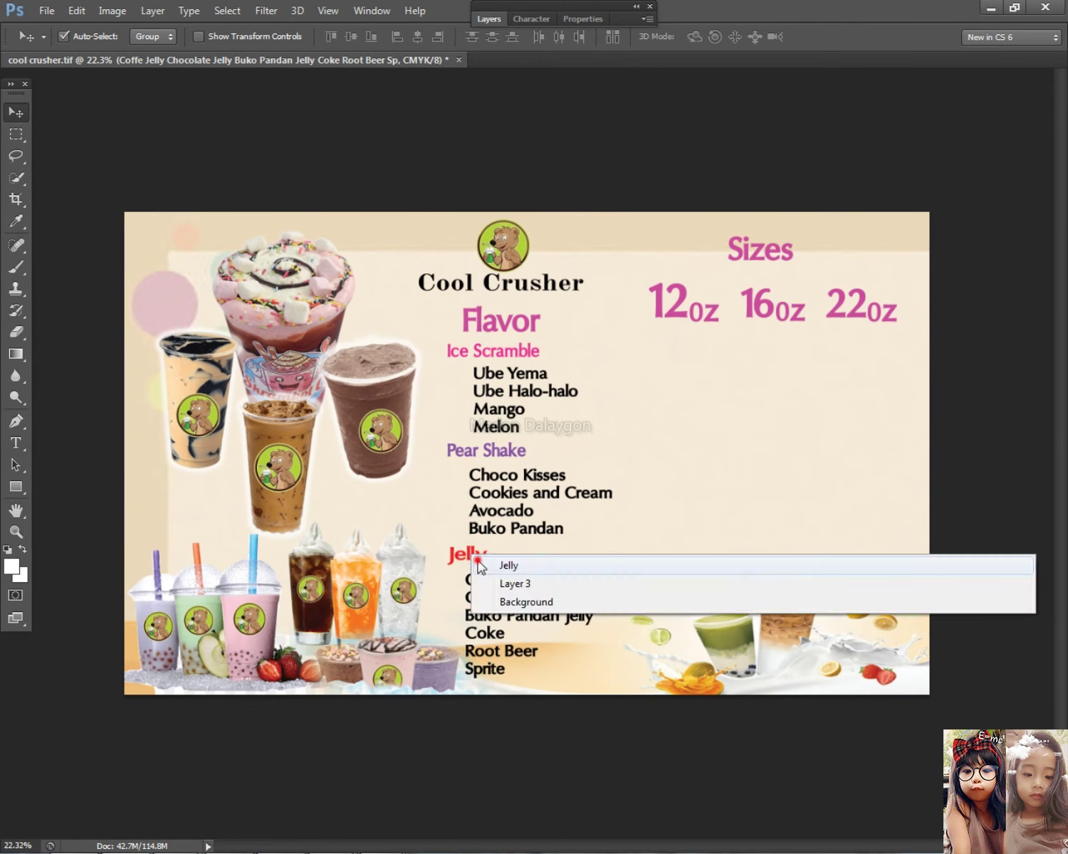
pyautogui.click(517, 567)
# Nudge the Choco Kisses list, the Pear Shake heading and the Ube Yema list slightly down to even out the spacing.
pyautogui.rightClick(502, 470)
pyautogui.click(541, 466)
pyautogui.rightClick(503, 484)
pyautogui.click(548, 496)
pyautogui.rightClick(513, 411)
pyautogui.click(569, 412)
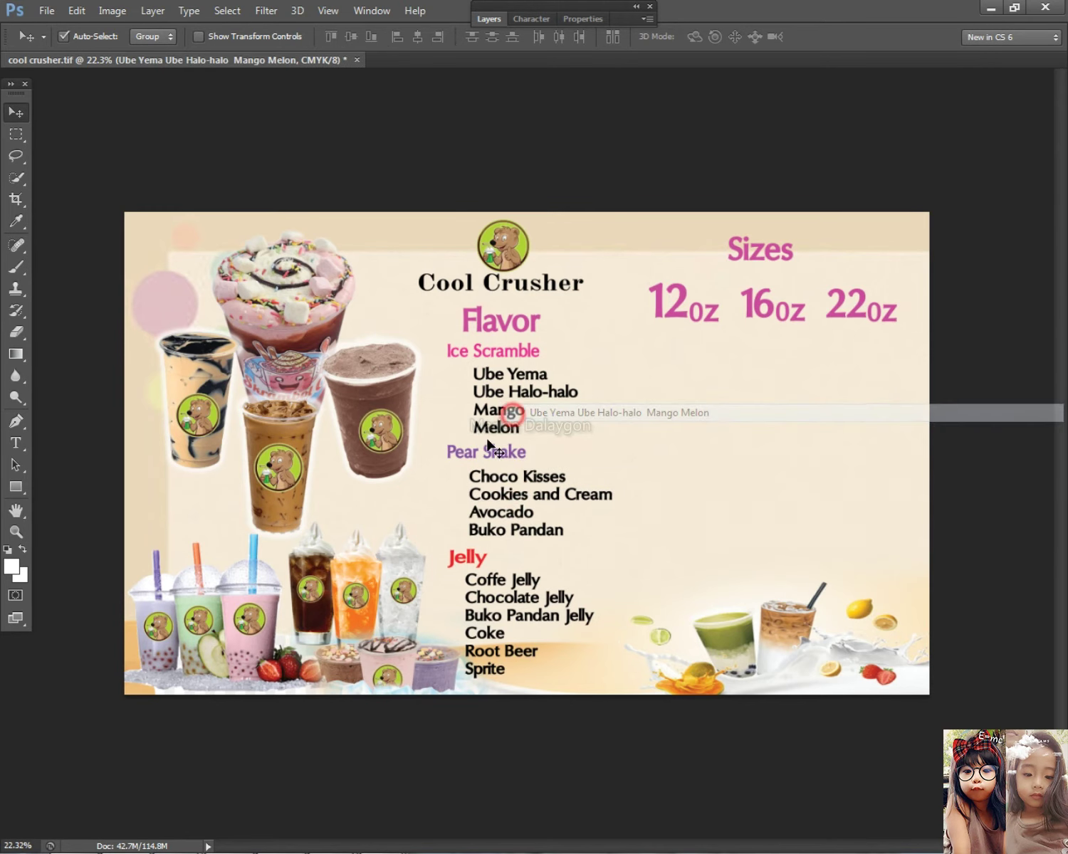
pyautogui.rightClick(488, 447)
pyautogui.click(541, 461)
pyautogui.rightClick(518, 402)
pyautogui.click(558, 408)
# Switch to the browser's ice scramble image search and search Google Images for "shake design" instead.
pyautogui.hotkey('alt', 'Tab')
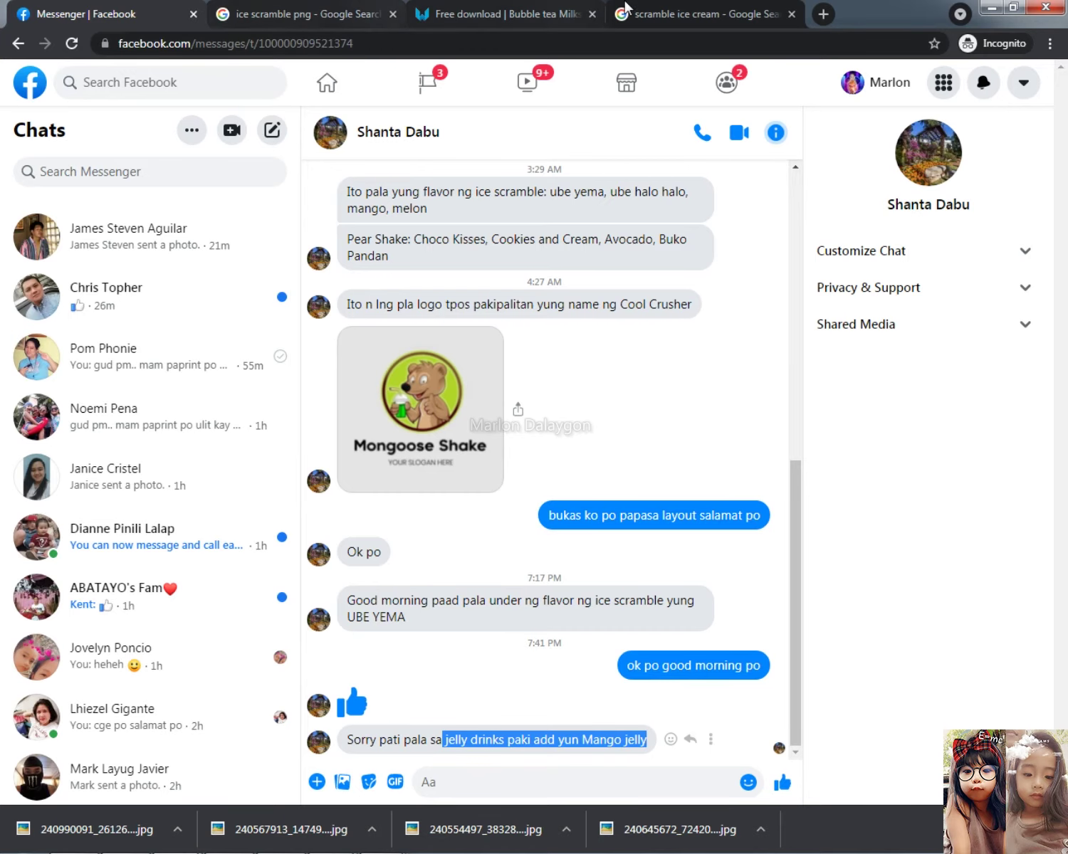
pyautogui.click(322, 12)
pyautogui.tripleClick(259, 77)
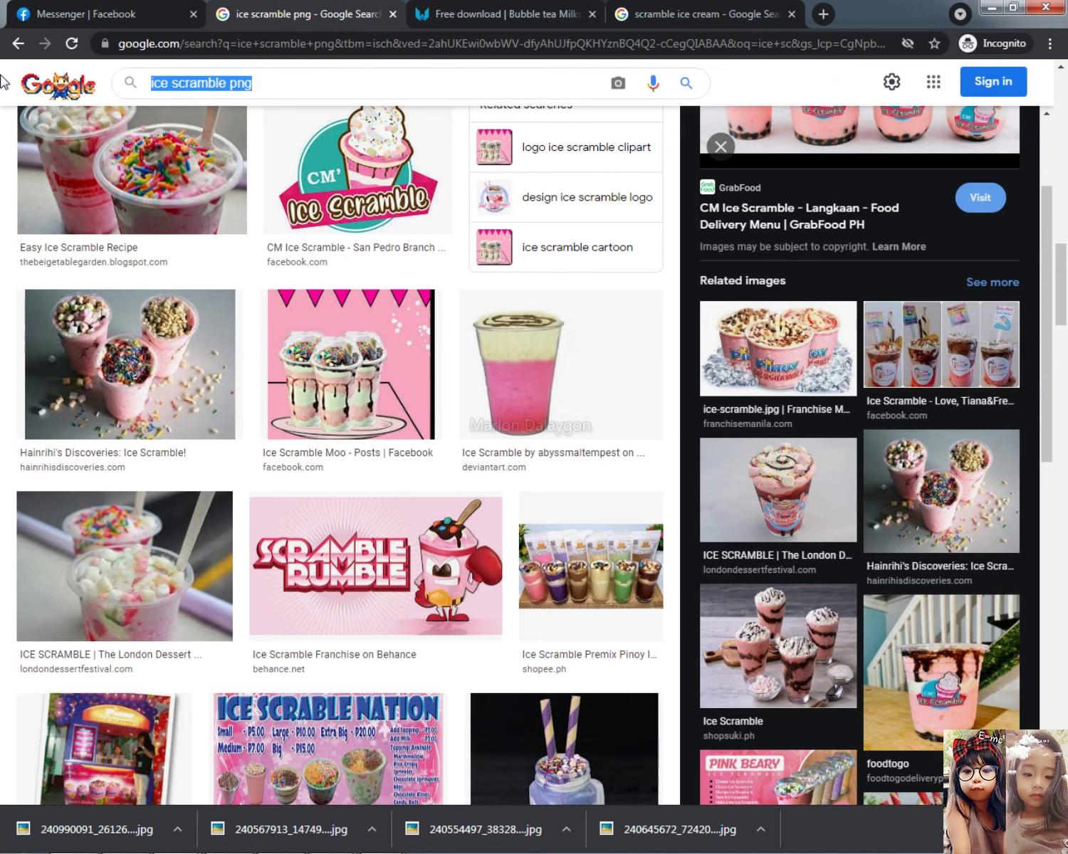
pyautogui.write('ch')
pyautogui.press('BackSpace')
pyautogui.press('BackSpace')
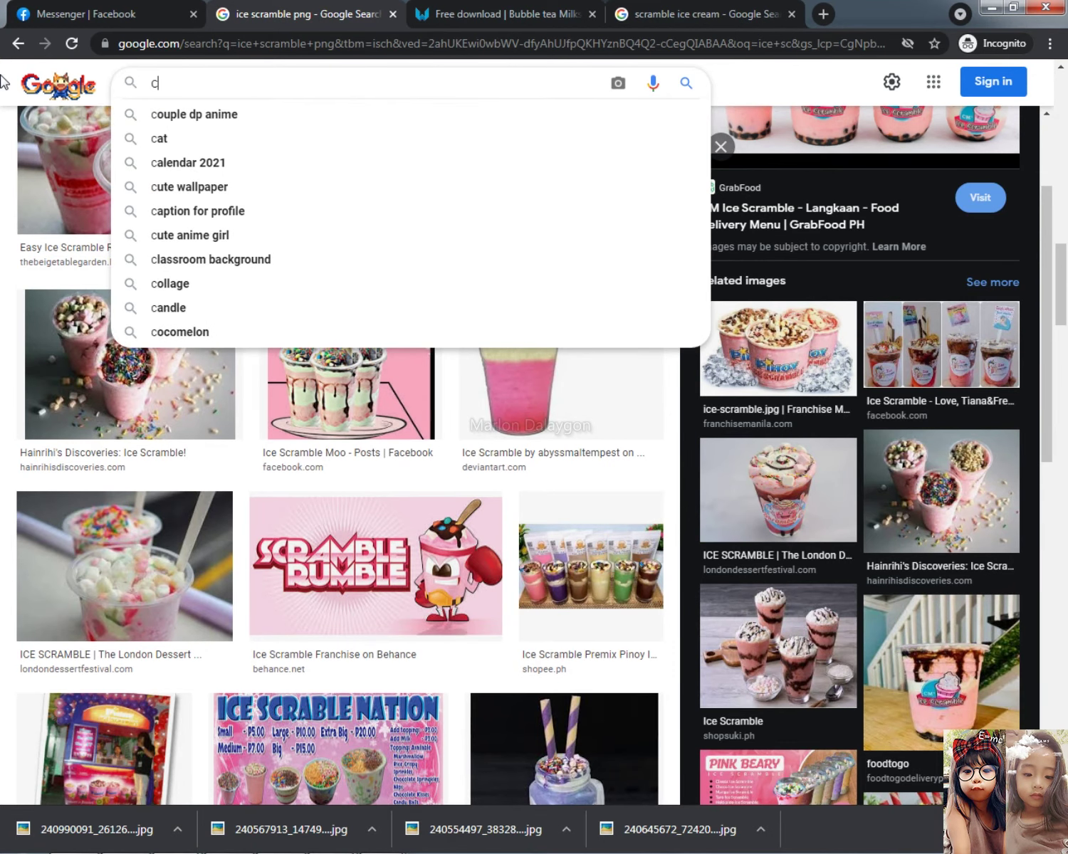
pyautogui.write('shae')
pyautogui.press('BackSpace')
pyautogui.press('BackSpace')
pyautogui.write('ake design')
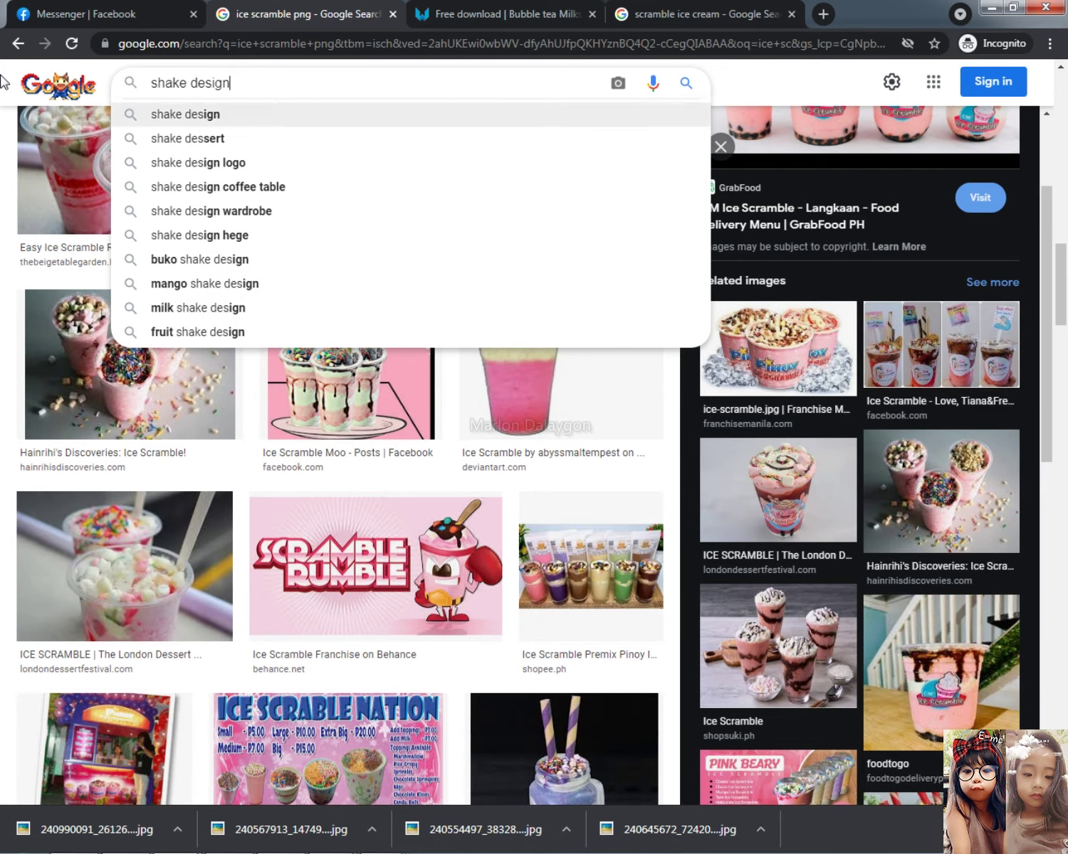
pyautogui.press('Return')
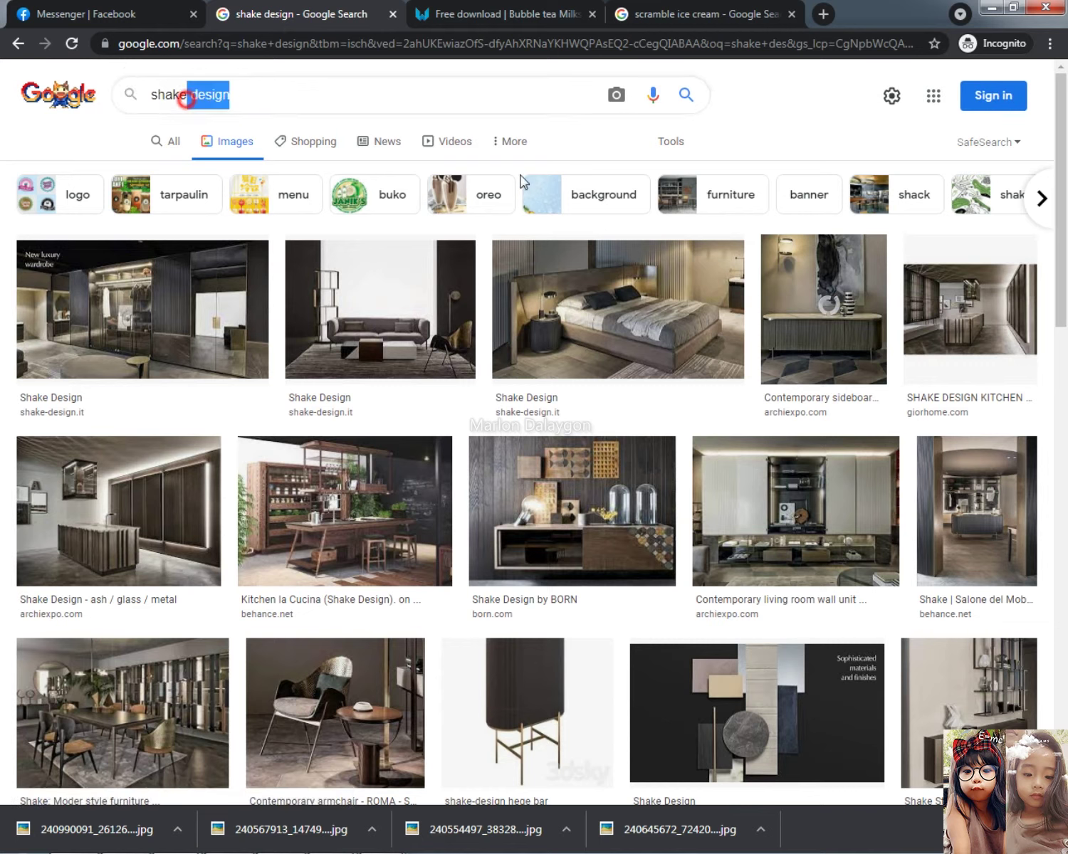
pyautogui.doubleClick(187, 98)
pyautogui.press('BackSpace')
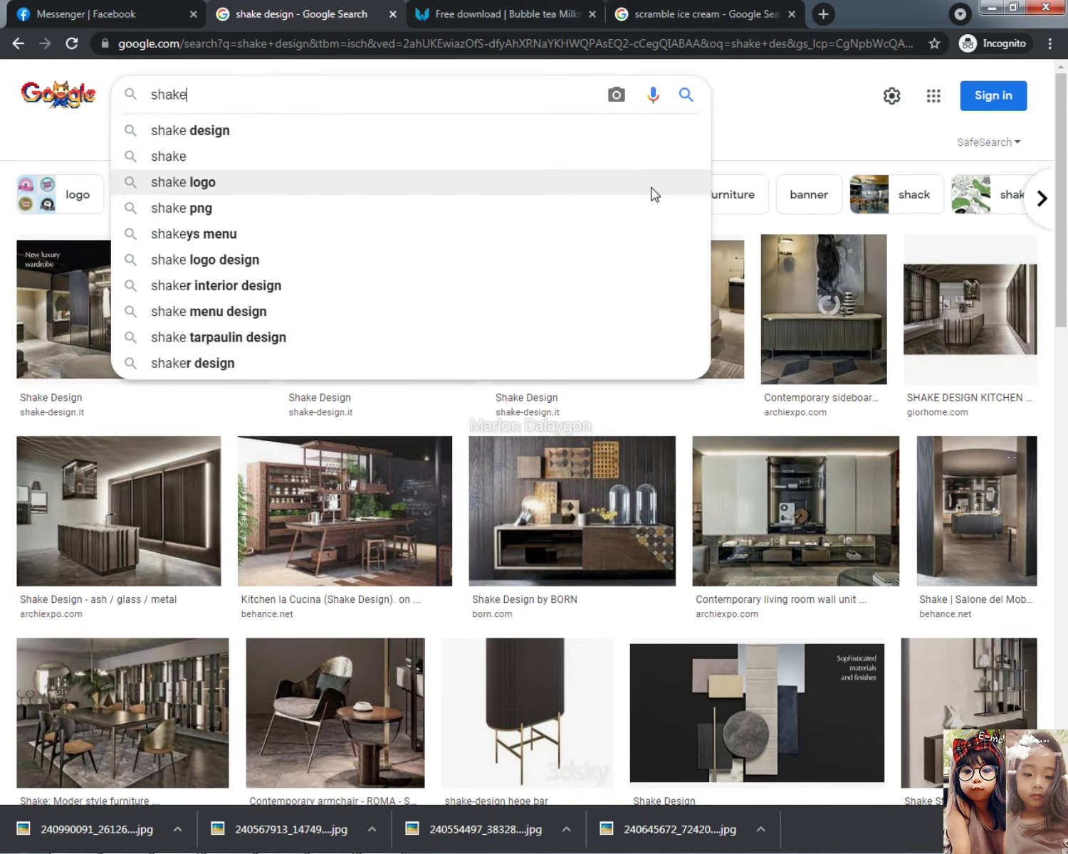
pyautogui.press('BackSpace')
pyautogui.write('ma')
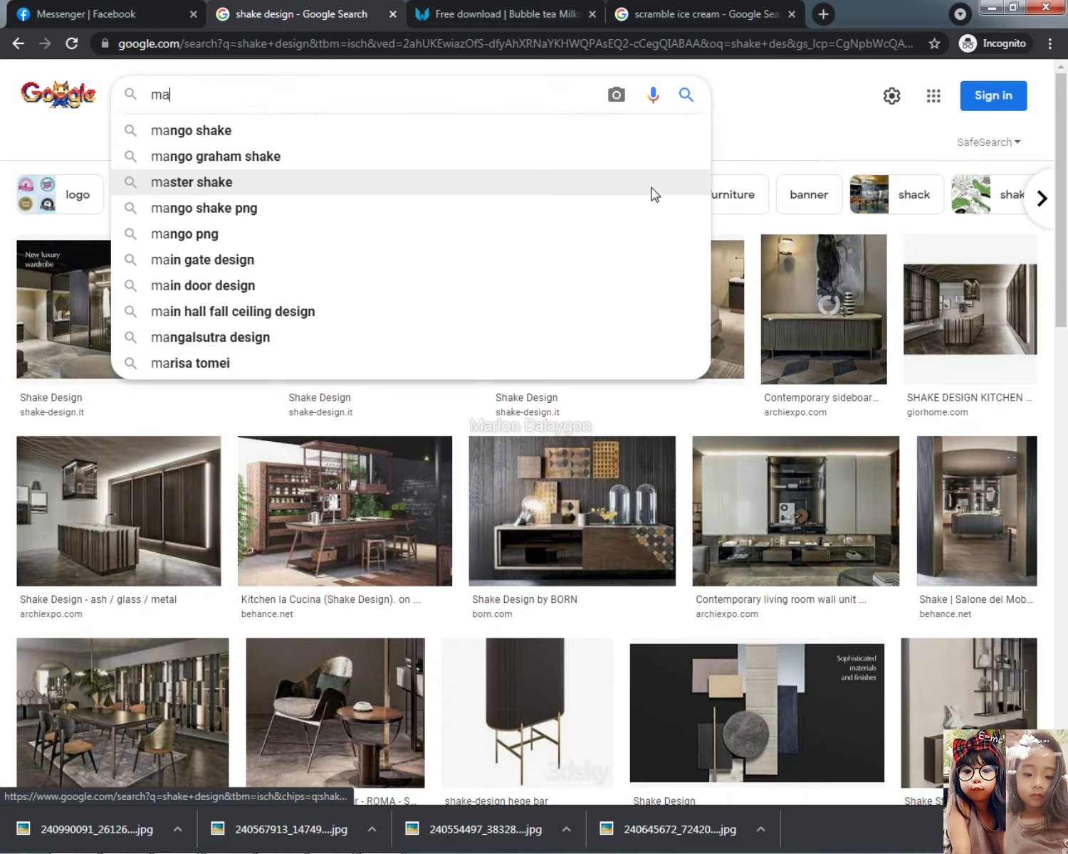
pyautogui.press('BackSpace')
pyautogui.write('ilk ')
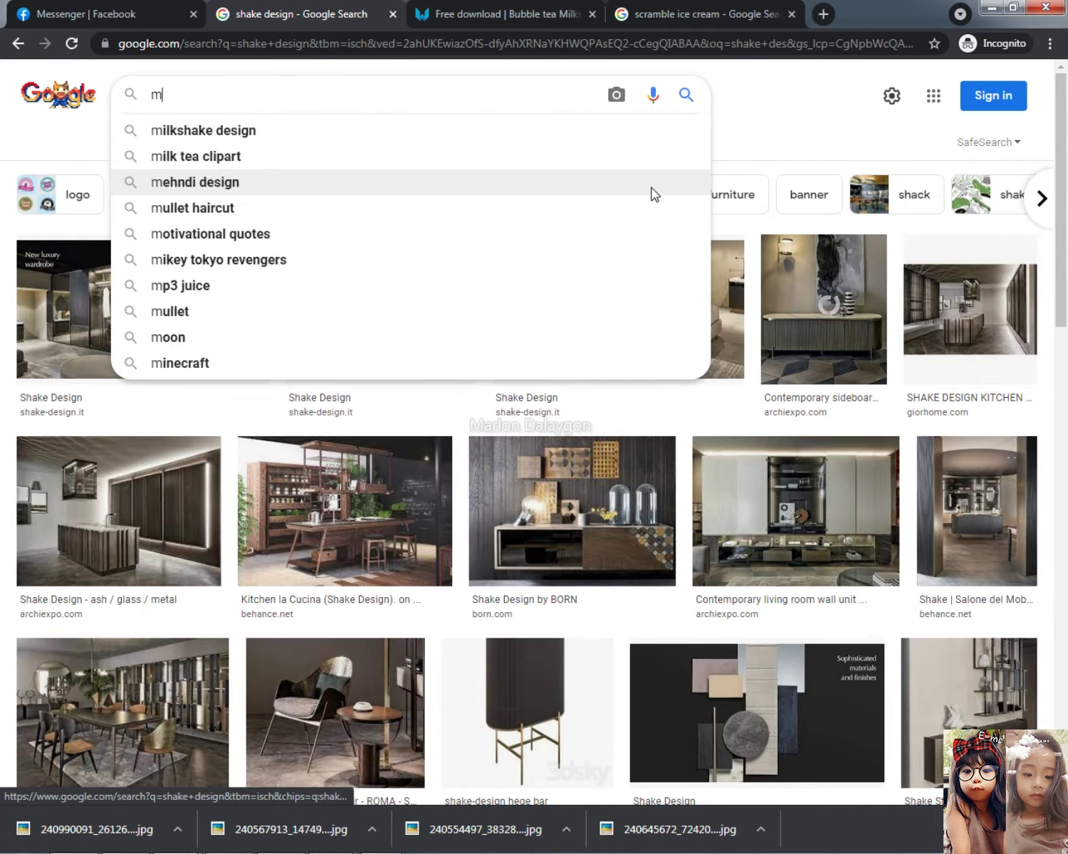
pyautogui.write('d')
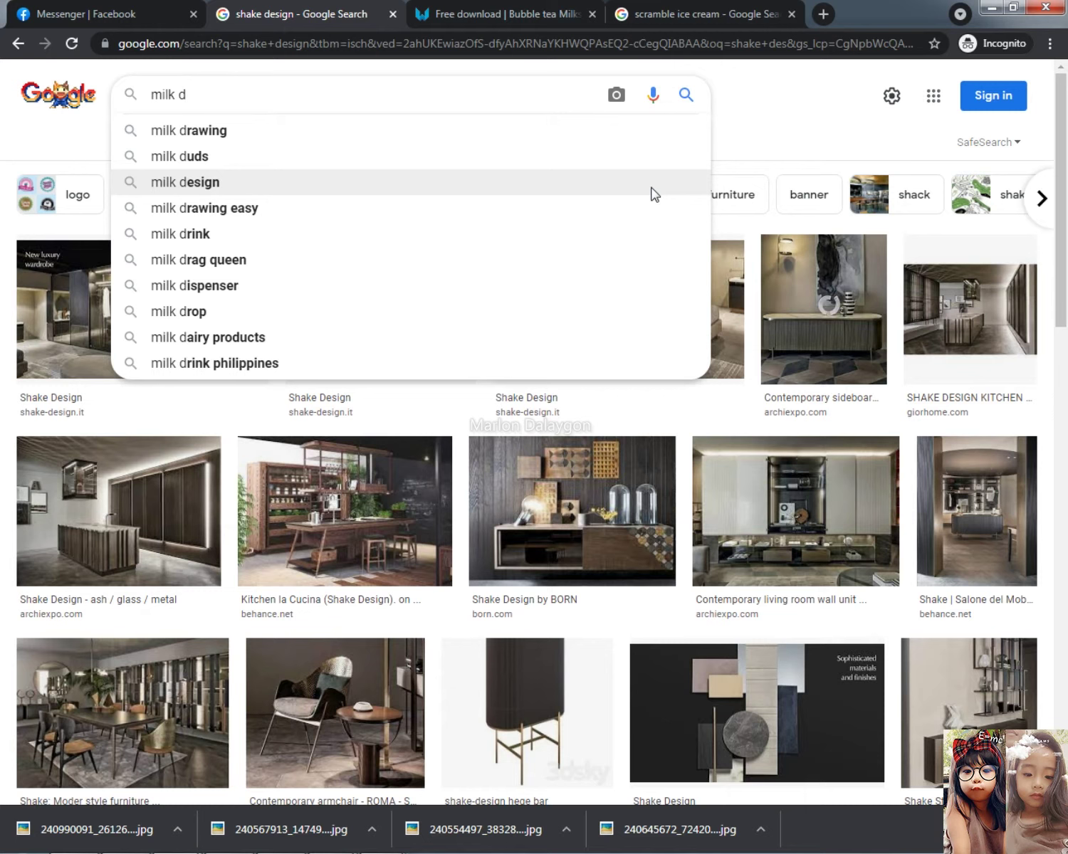
pyautogui.press('BackSpace')
pyautogui.write('tea')
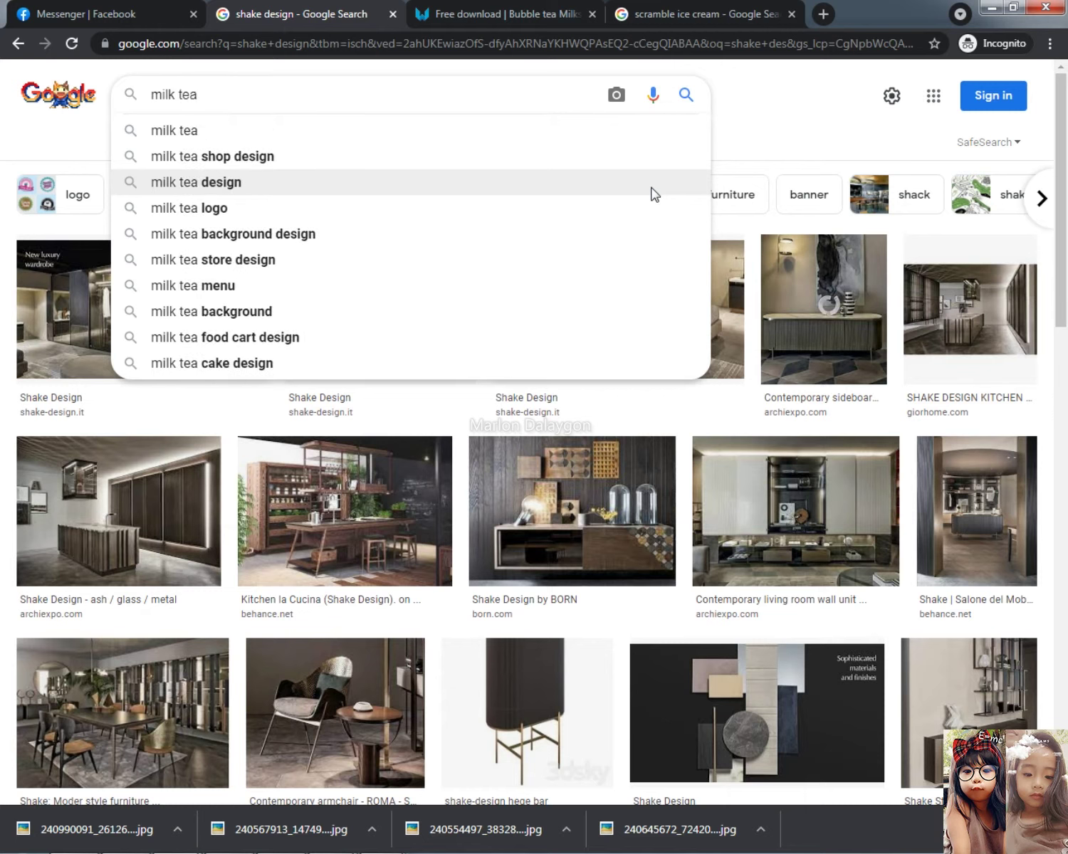
pyautogui.press('Down')
pyautogui.press('Up')
pyautogui.press('BackSpace')
pyautogui.press('BackSpace')
pyautogui.press('BackSpace')
pyautogui.press('BackSpace')
pyautogui.press('BackSpace')
pyautogui.press('BackSpace')
pyautogui.press('BackSpace')
pyautogui.press('BackSpace')
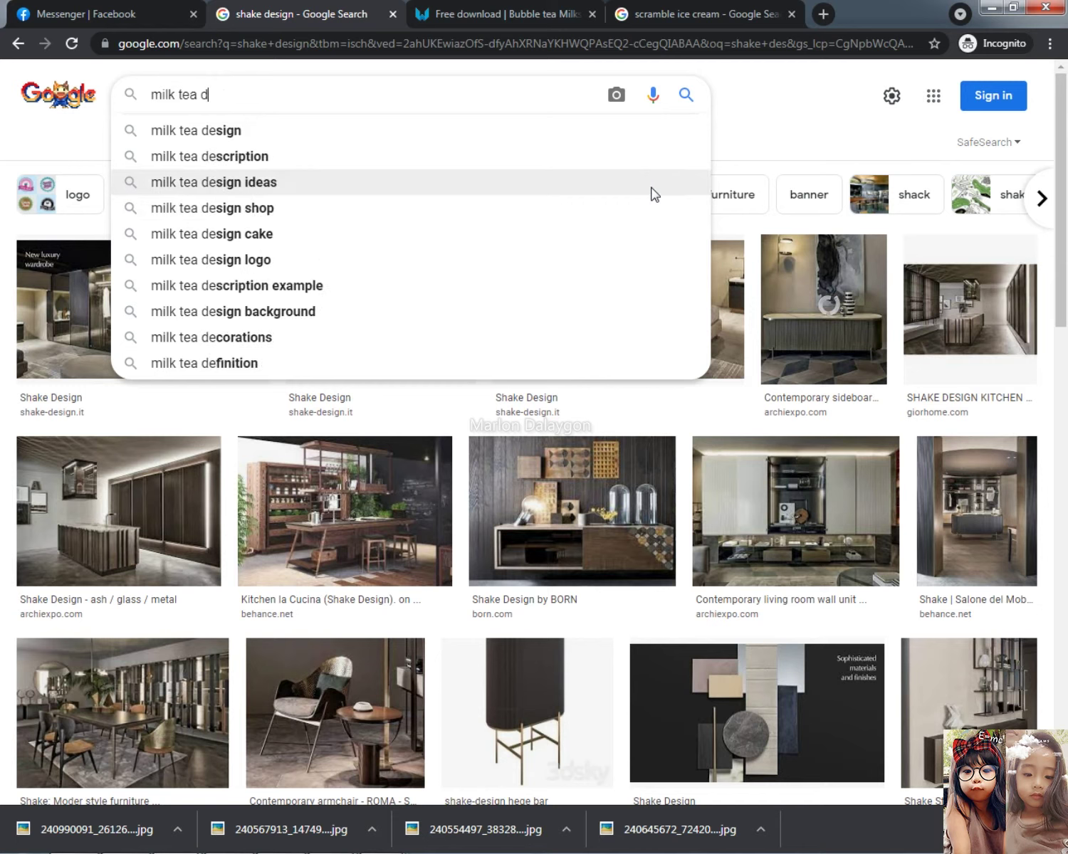
# Replace the image search query and search Google Images for "milk tea background hd".
pyautogui.hotkey('ctrl', 'a')
pyautogui.press('BackSpace')
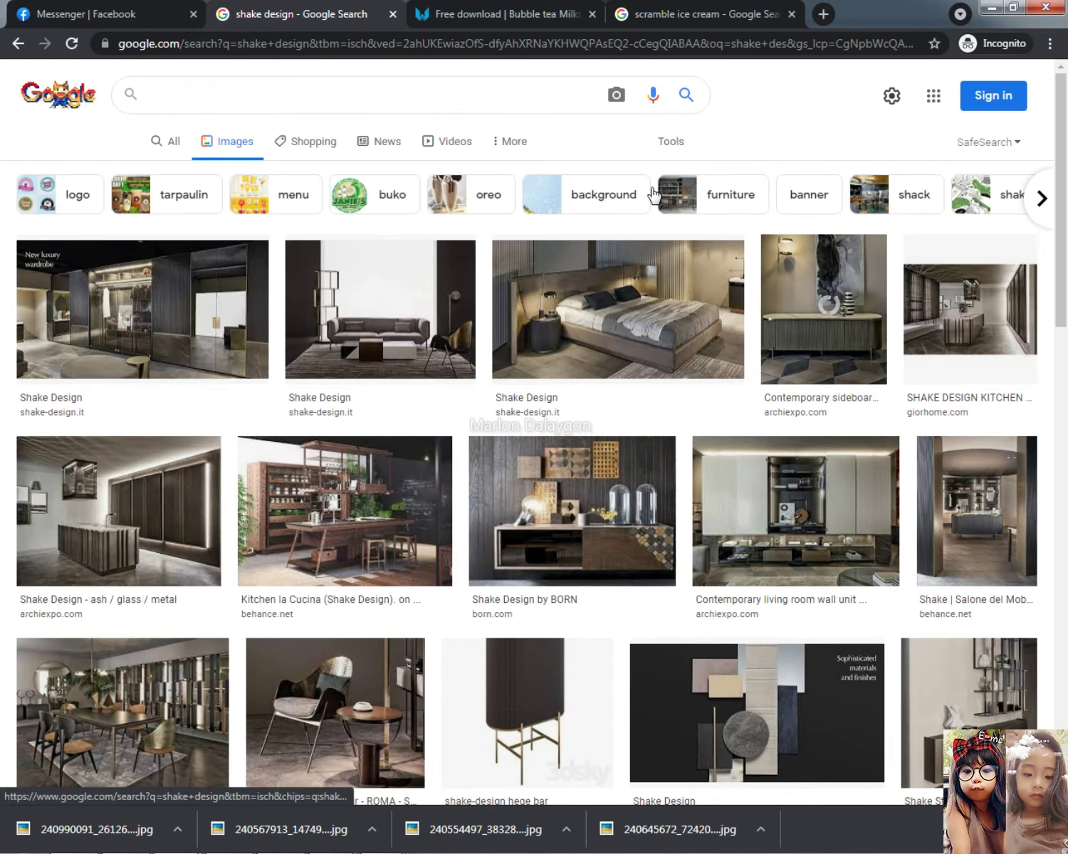
pyautogui.write('milk')
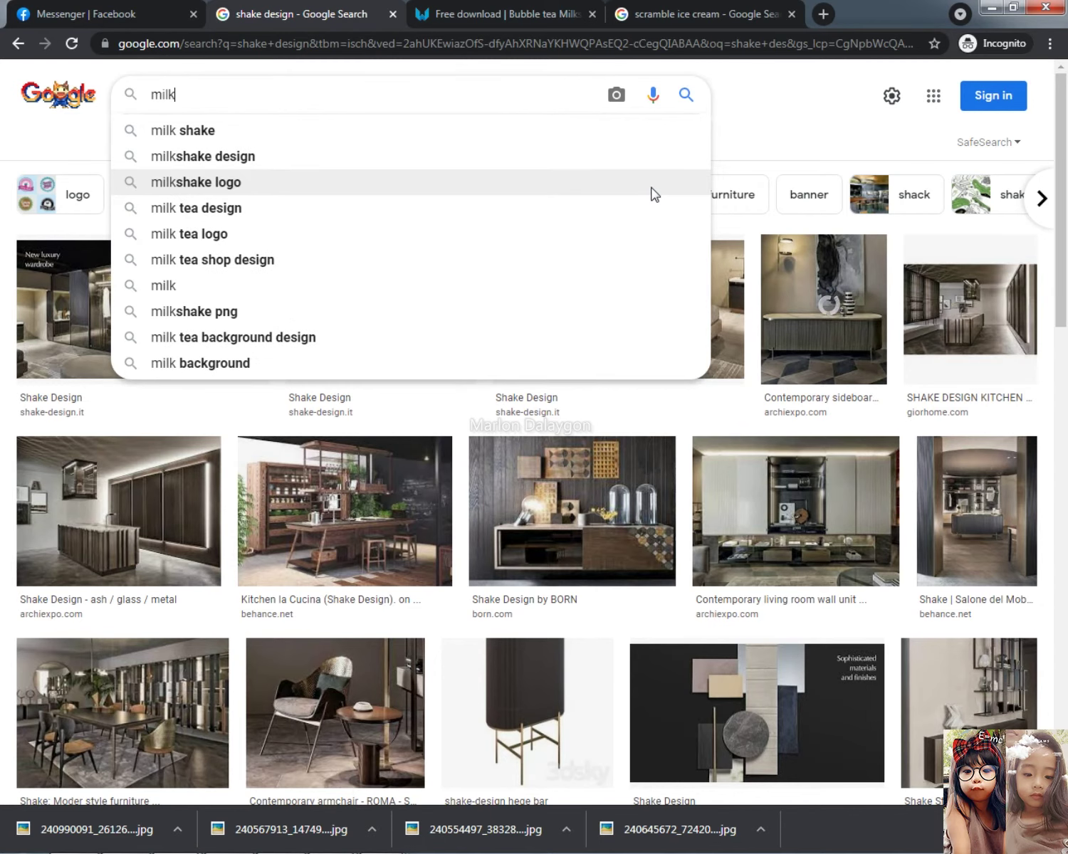
pyautogui.write(' tea')
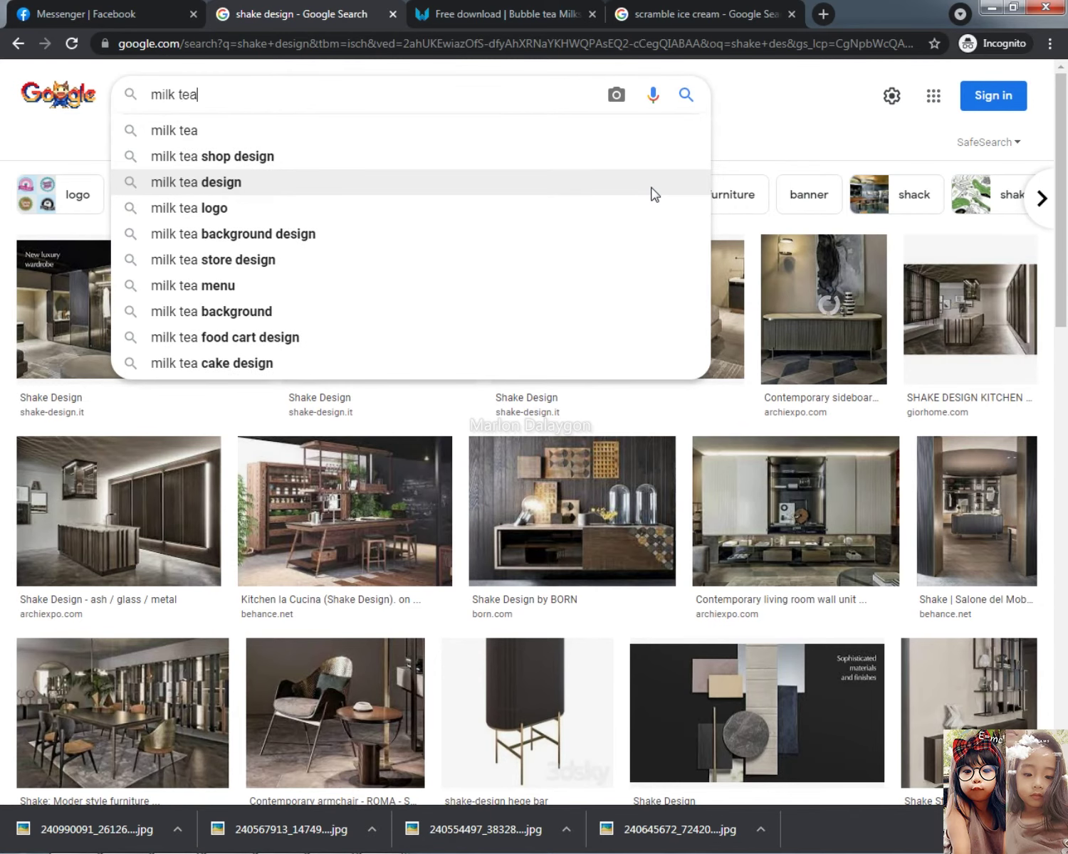
pyautogui.write(' bac')
pyautogui.press('Down')
pyautogui.press('Return')
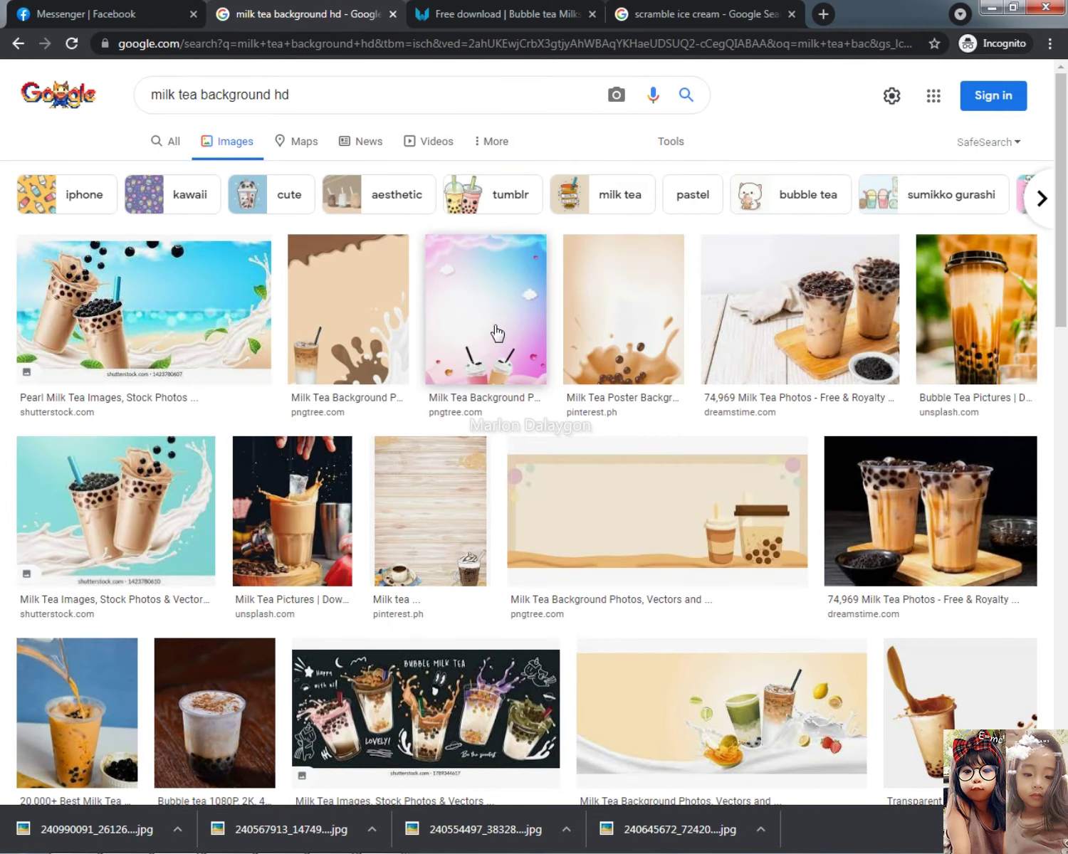
# Preview the Pinterest milk tea poster background with the splash, copy the image, and switch back to Photoshop.
pyautogui.click(659, 336)
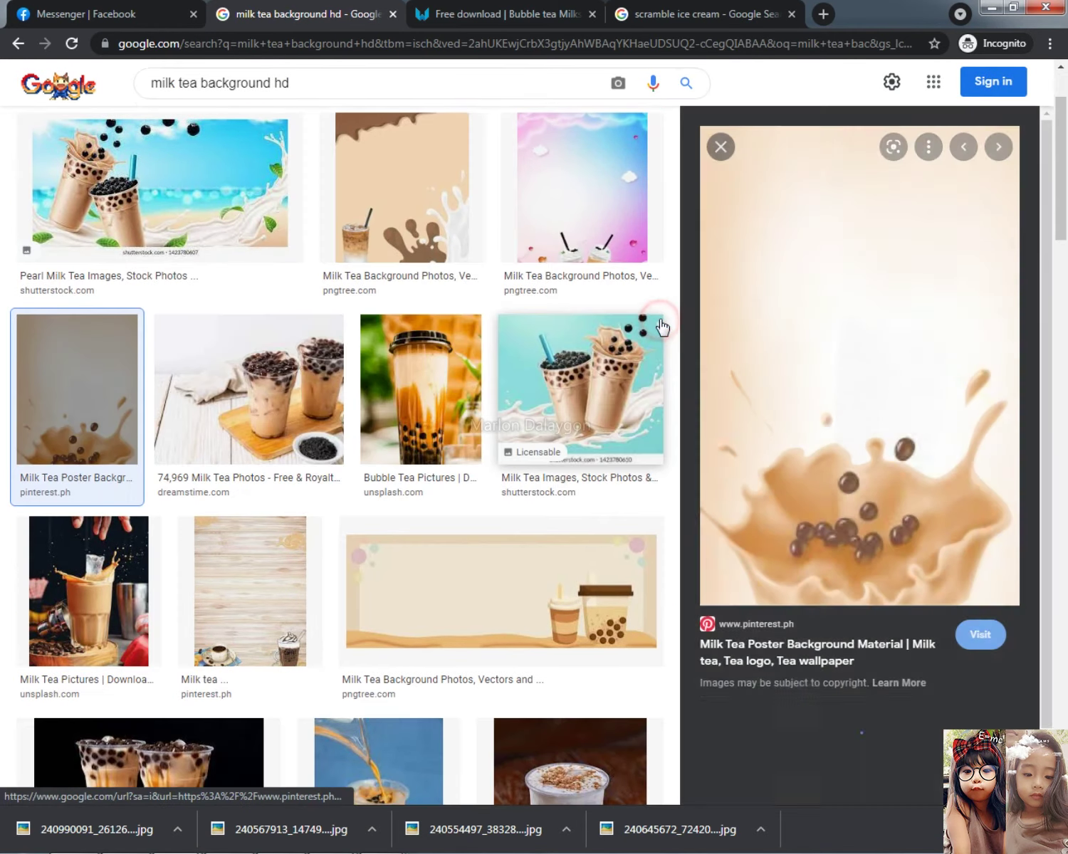
pyautogui.rightClick(854, 407)
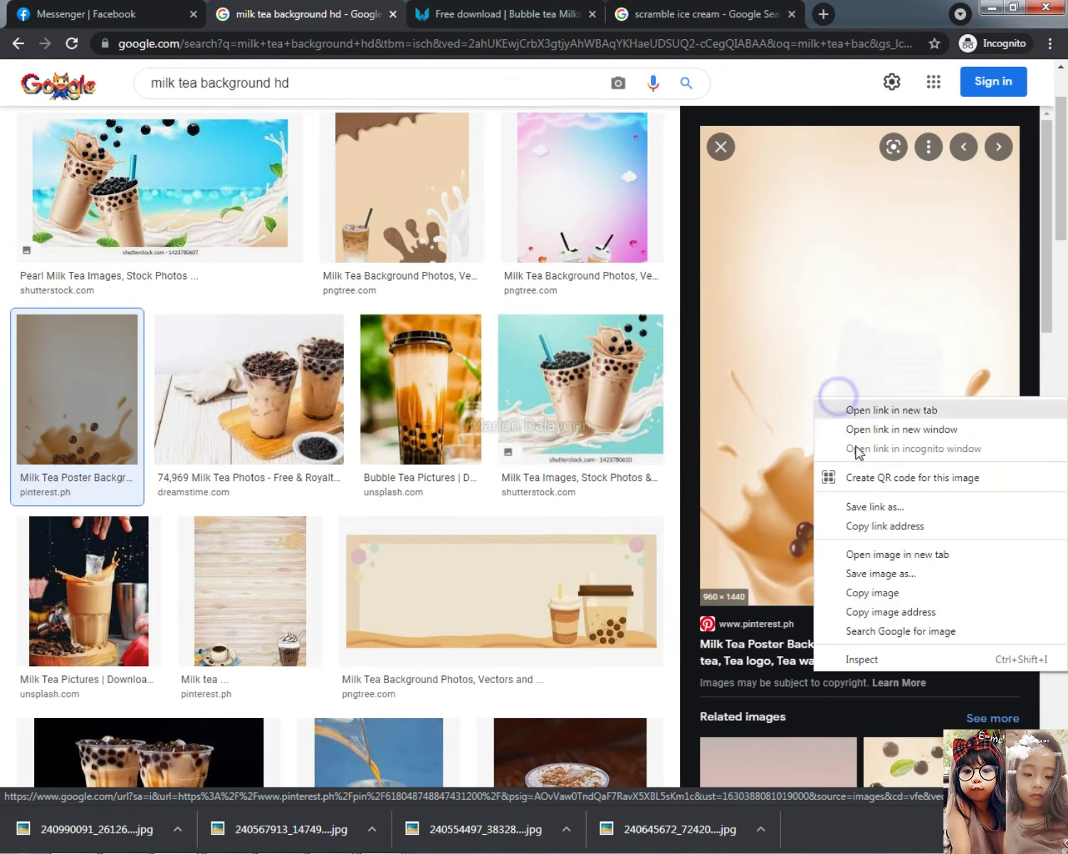
pyautogui.click(856, 591)
pyautogui.hotkey('alt', 'Tab')
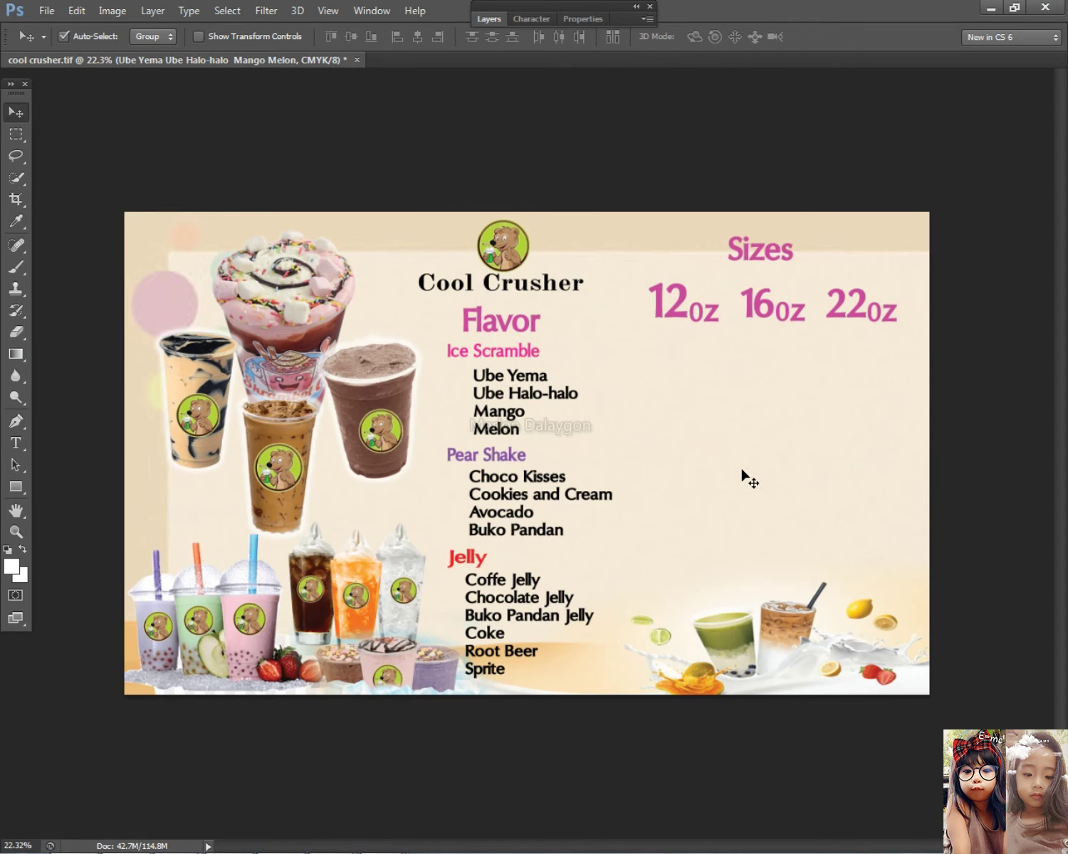
# Paste the milk splash image into the banner and enlarge it to cover the Sizes half, above the small drinks.
pyautogui.hotkey('ctrl', 'v')
pyautogui.hotkey('ctrl', 't')
pyautogui.moveTo(616, 320); pyautogui.dragTo(734, 136)
pyautogui.moveTo(703, 336); pyautogui.dragTo(776, 526)
pyautogui.moveTo(627, 256); pyautogui.dragTo(551, 134)
pyautogui.moveTo(802, 463); pyautogui.dragTo(801, 420)
pyautogui.press('Return')
# Select Layer 4, the drinks and fruit image at the banner's lower edge, and bring it to the front.
pyautogui.rightClick(820, 397)
pyautogui.click(811, 417)
pyautogui.rightClick(705, 618)
pyautogui.click(728, 633)
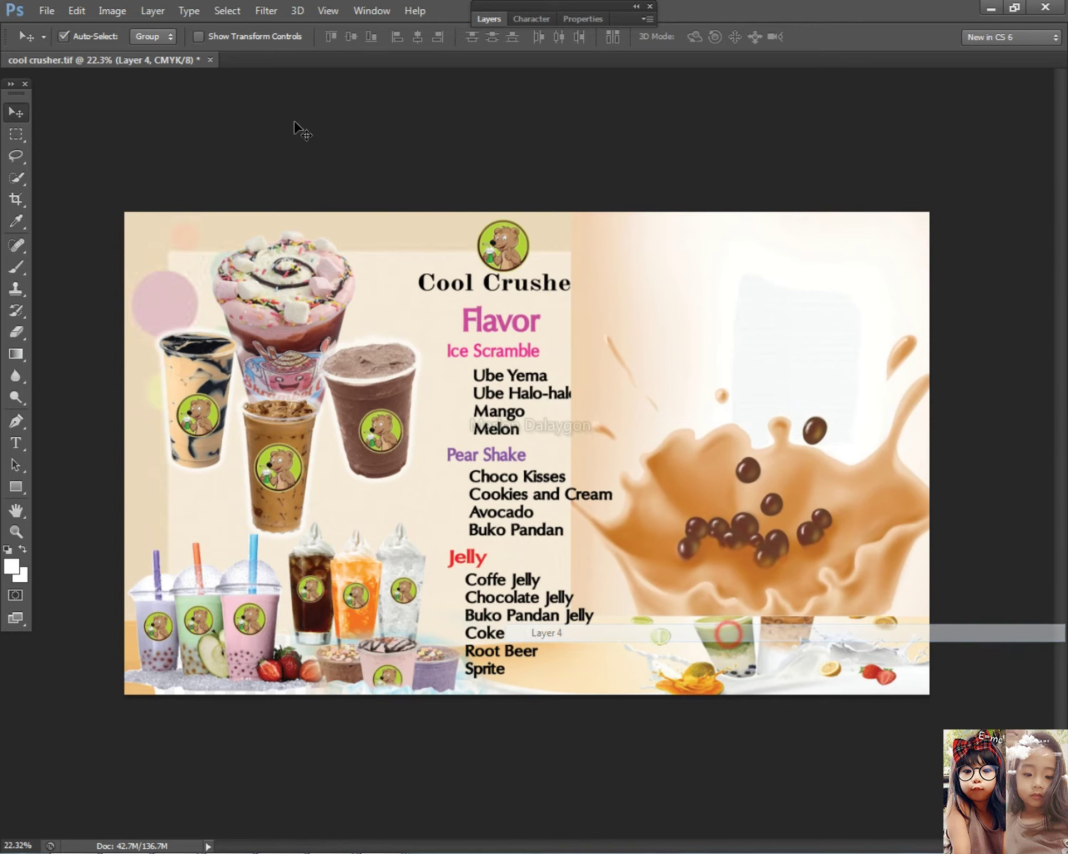
pyautogui.click(153, 10)
pyautogui.click(223, 397)
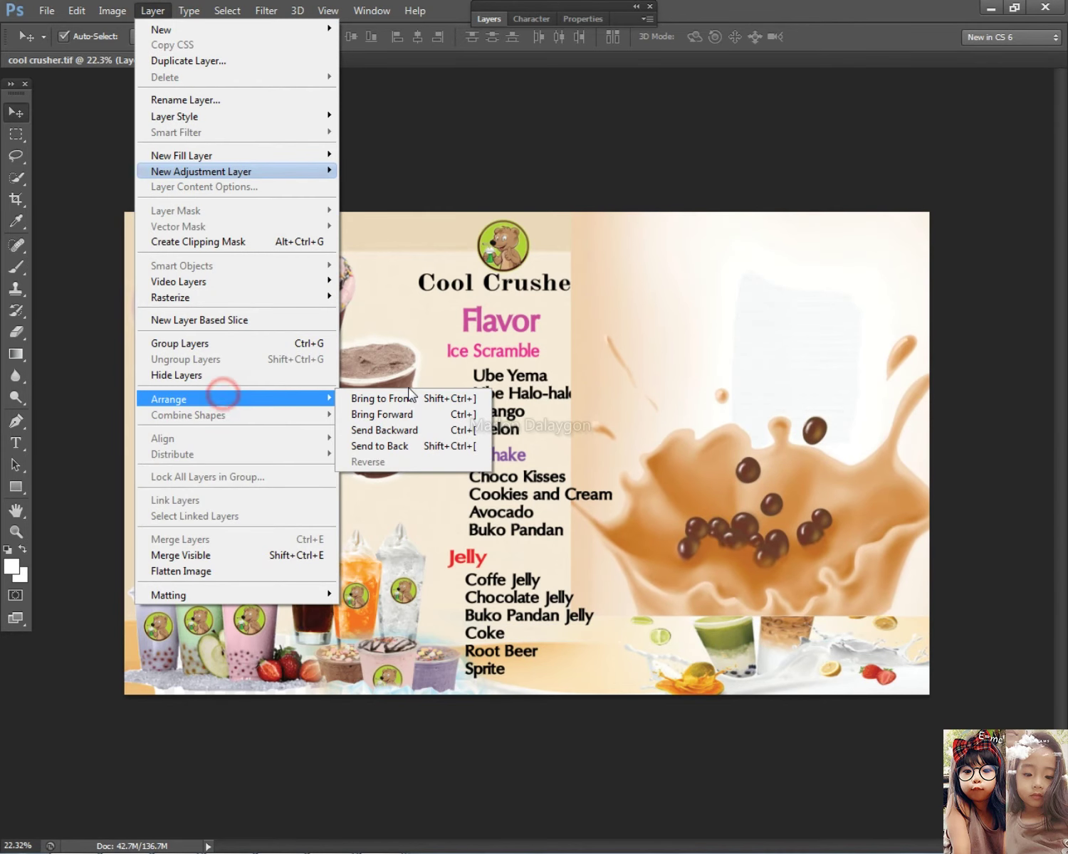
pyautogui.click(410, 397)
pyautogui.click(773, 649)
pyautogui.click(152, 11)
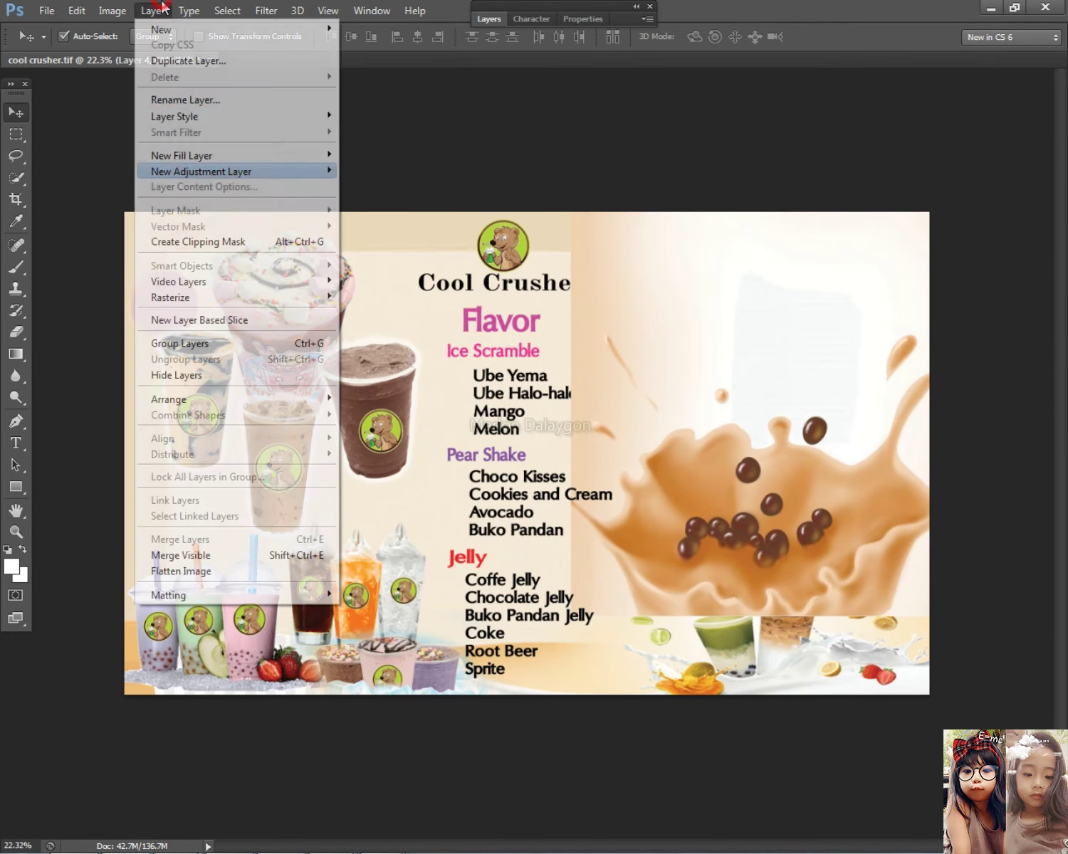
pyautogui.click(209, 407)
pyautogui.click(376, 403)
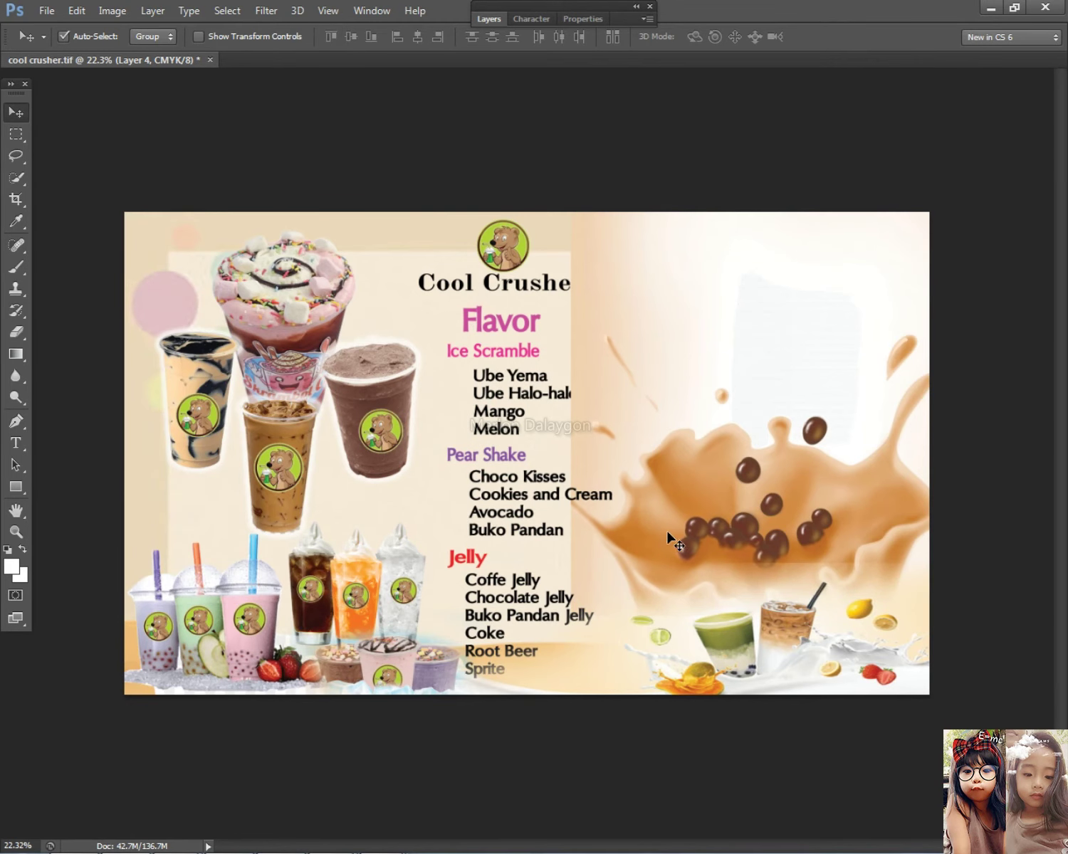
# Erase the hazy upper edge of Layer 4 where it overlaps the milk splash, using a 600 px eraser.
pyautogui.click(787, 497)
pyautogui.click(750, 578)
pyautogui.press('e')
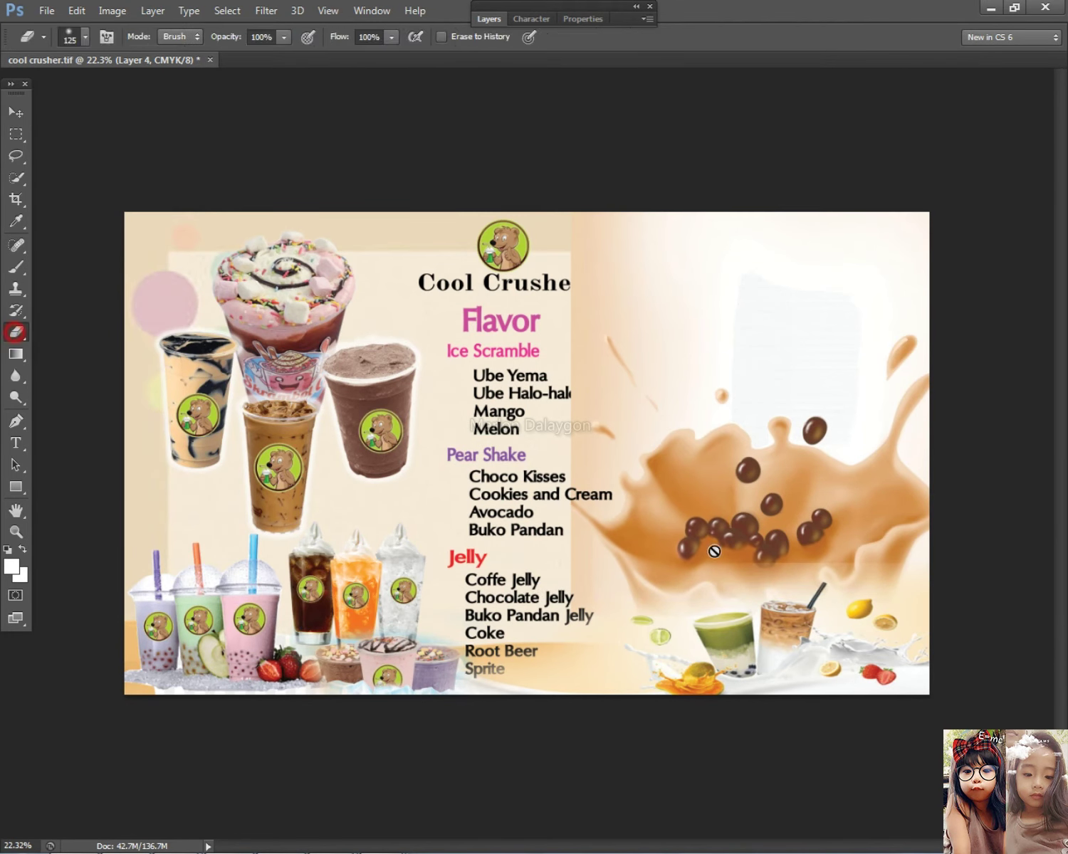
pyautogui.click(16, 112)
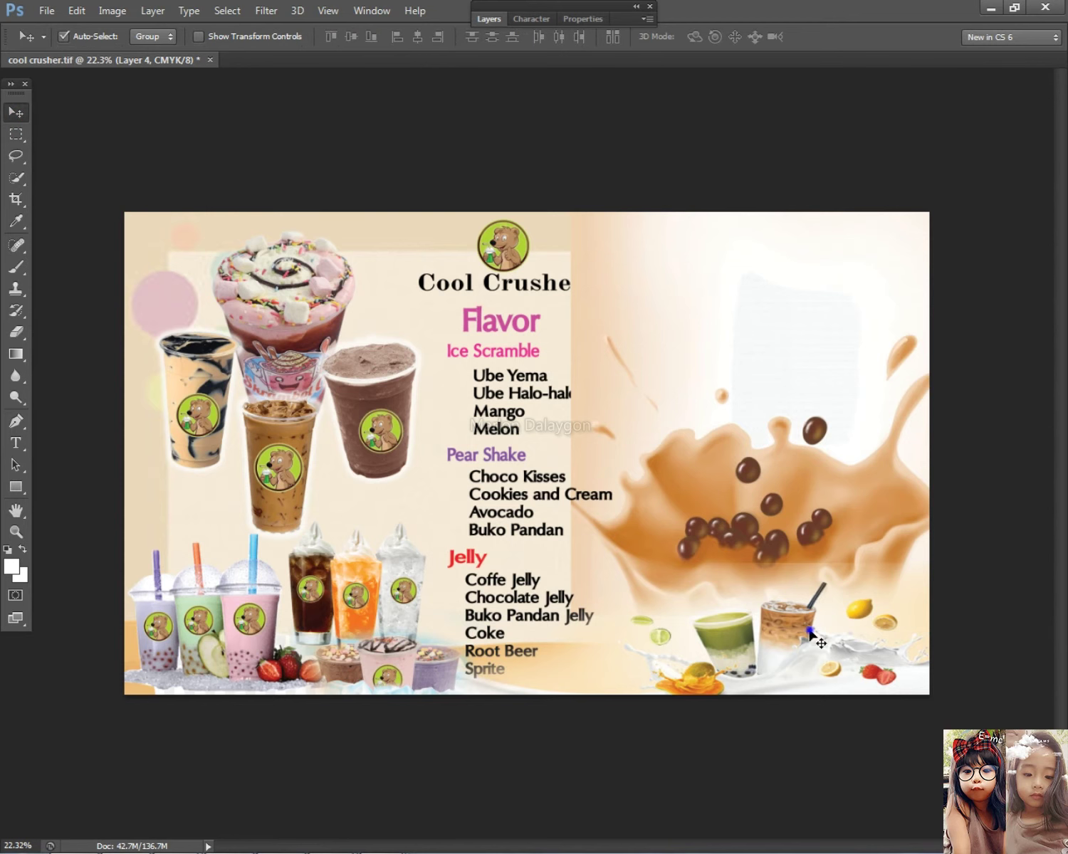
pyautogui.click(17, 331)
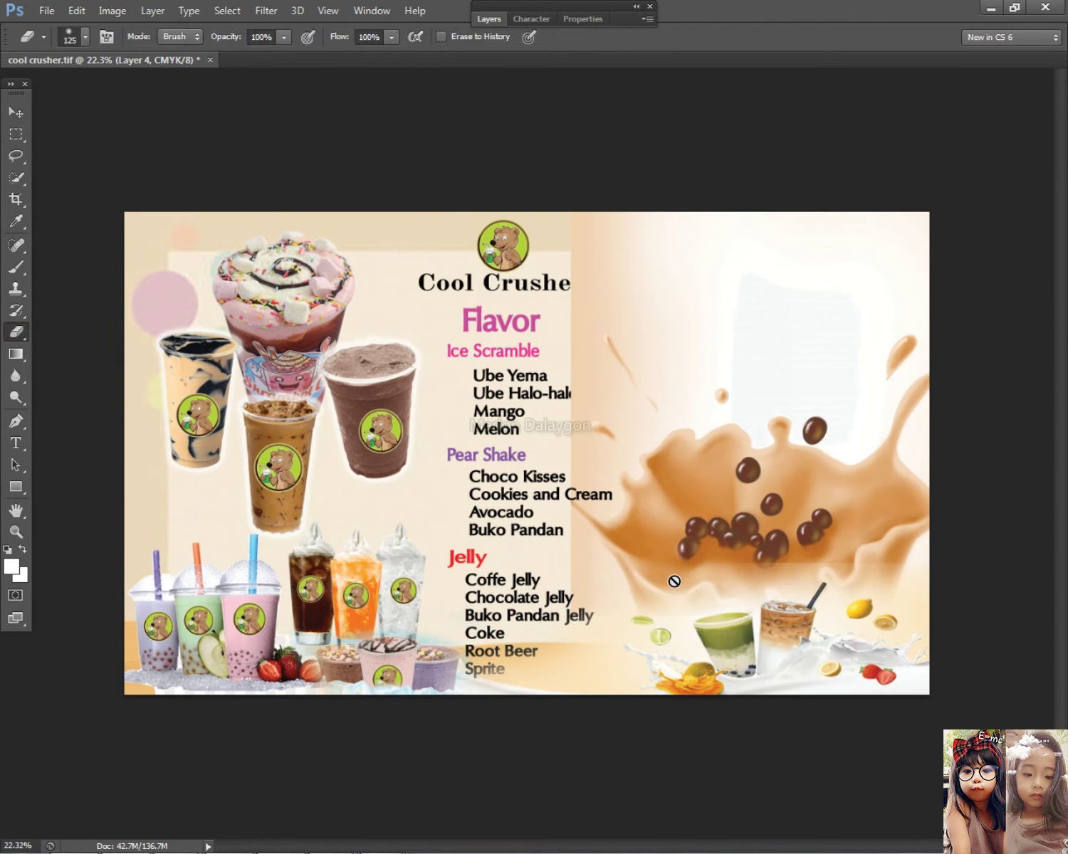
pyautogui.click(757, 617)
pyautogui.press('Return')
pyautogui.click(15, 112)
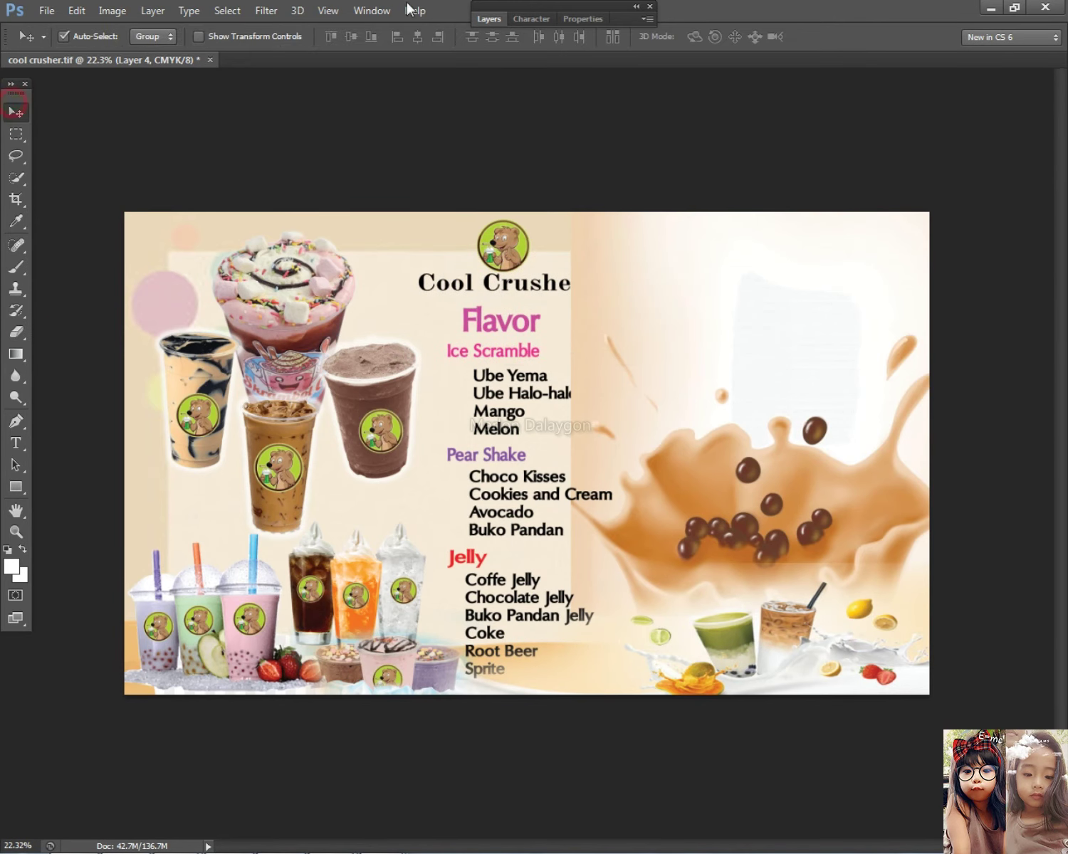
pyautogui.click(489, 22)
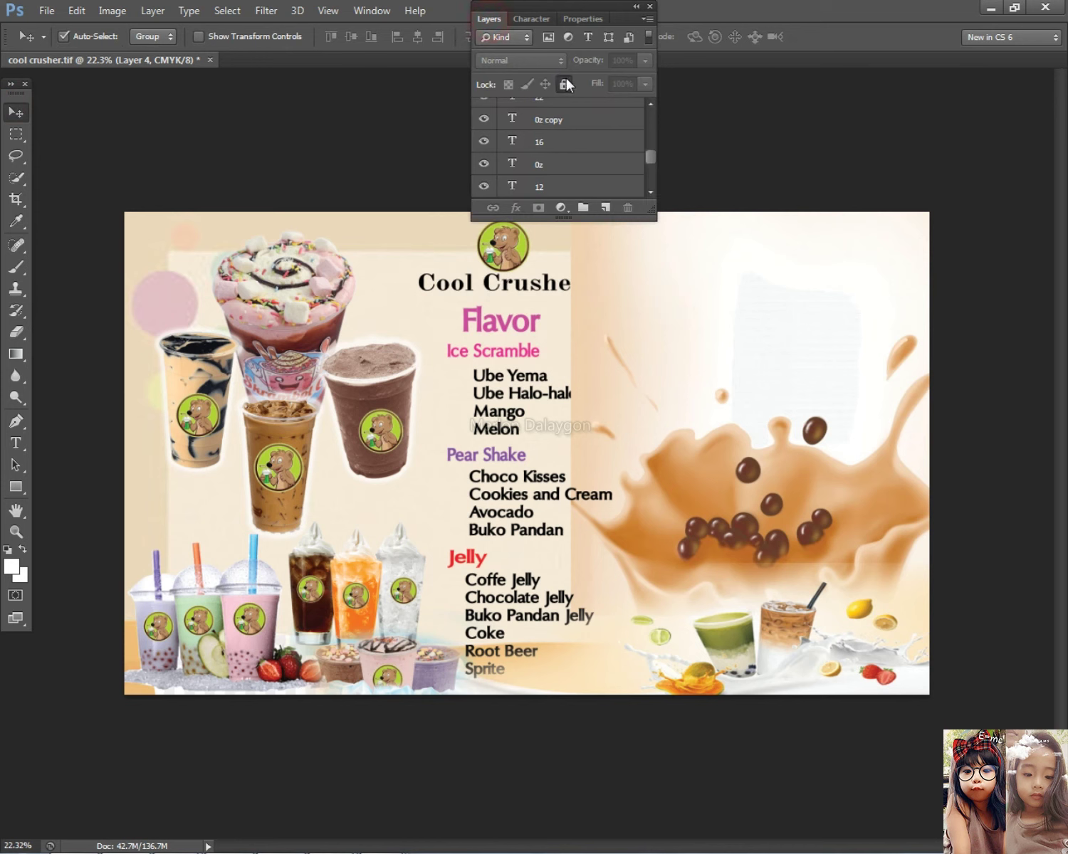
pyautogui.click(489, 20)
pyautogui.click(16, 331)
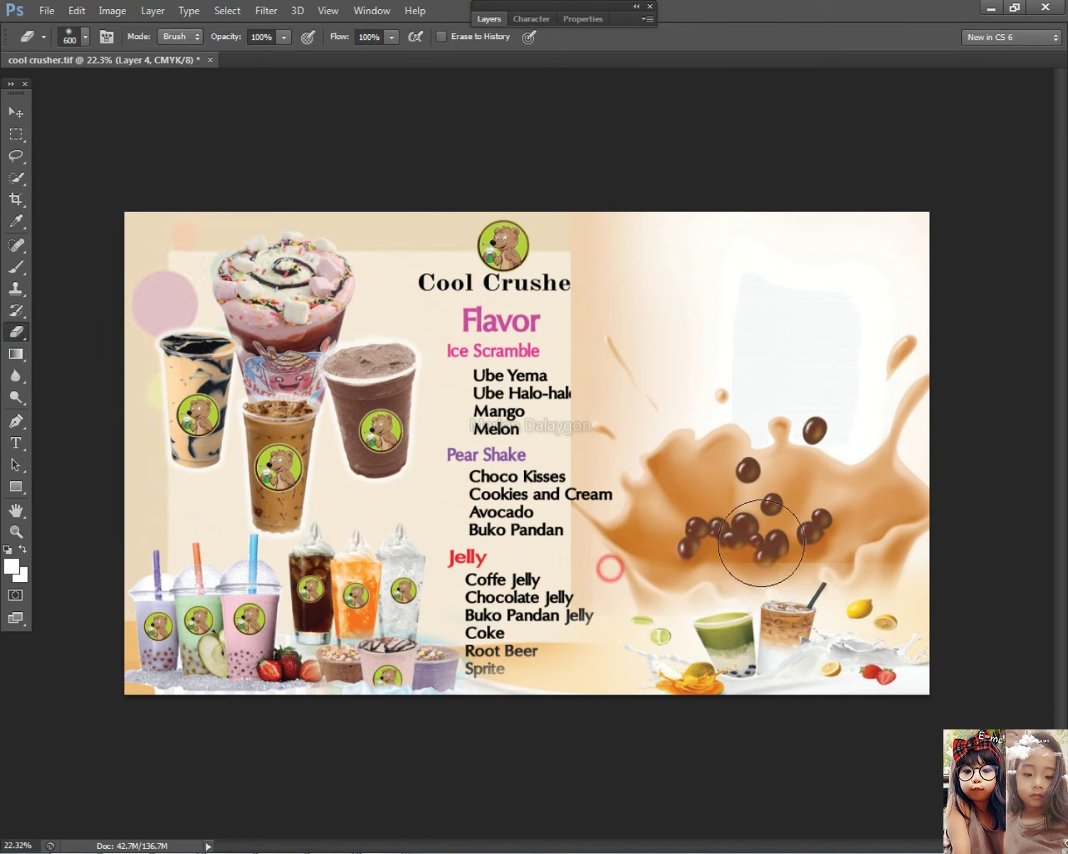
pyautogui.moveTo(724, 547); pyautogui.dragTo(783, 577)
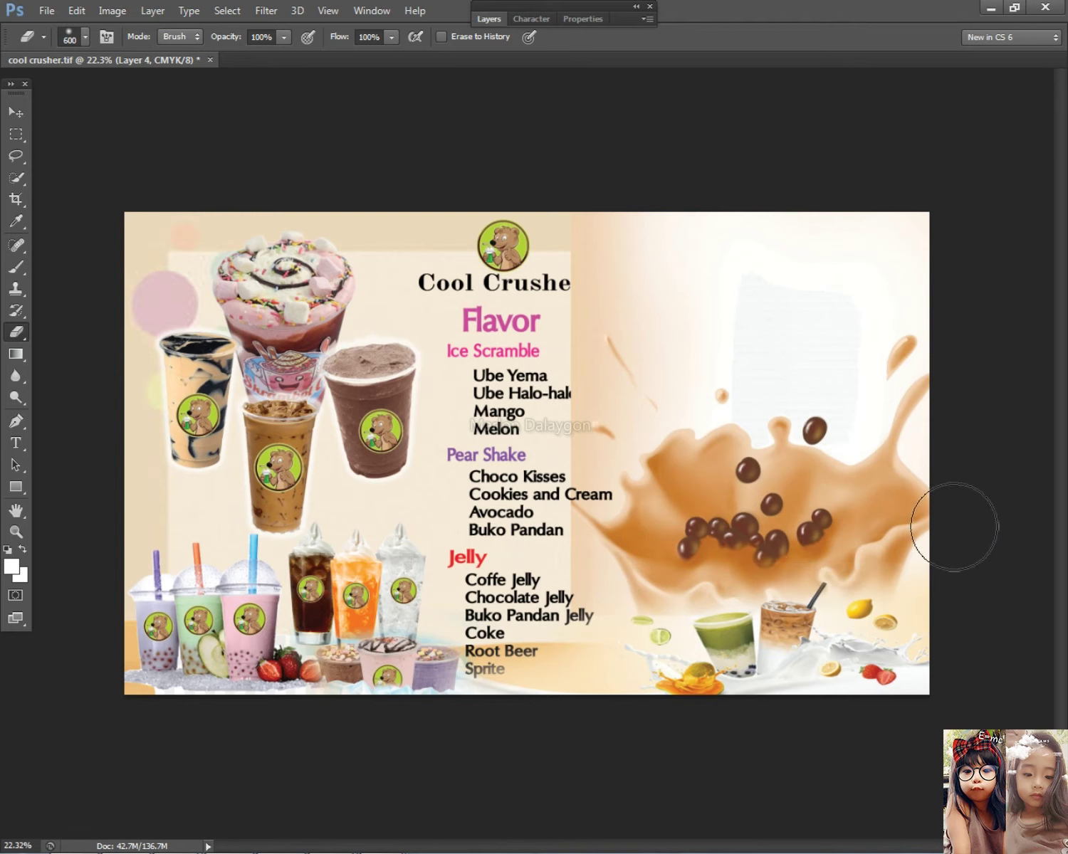
# Select the milk splash layer and erase its left edge and upper area with the soft 600 px eraser.
pyautogui.click(15, 112)
pyautogui.click(694, 375)
pyautogui.click(15, 332)
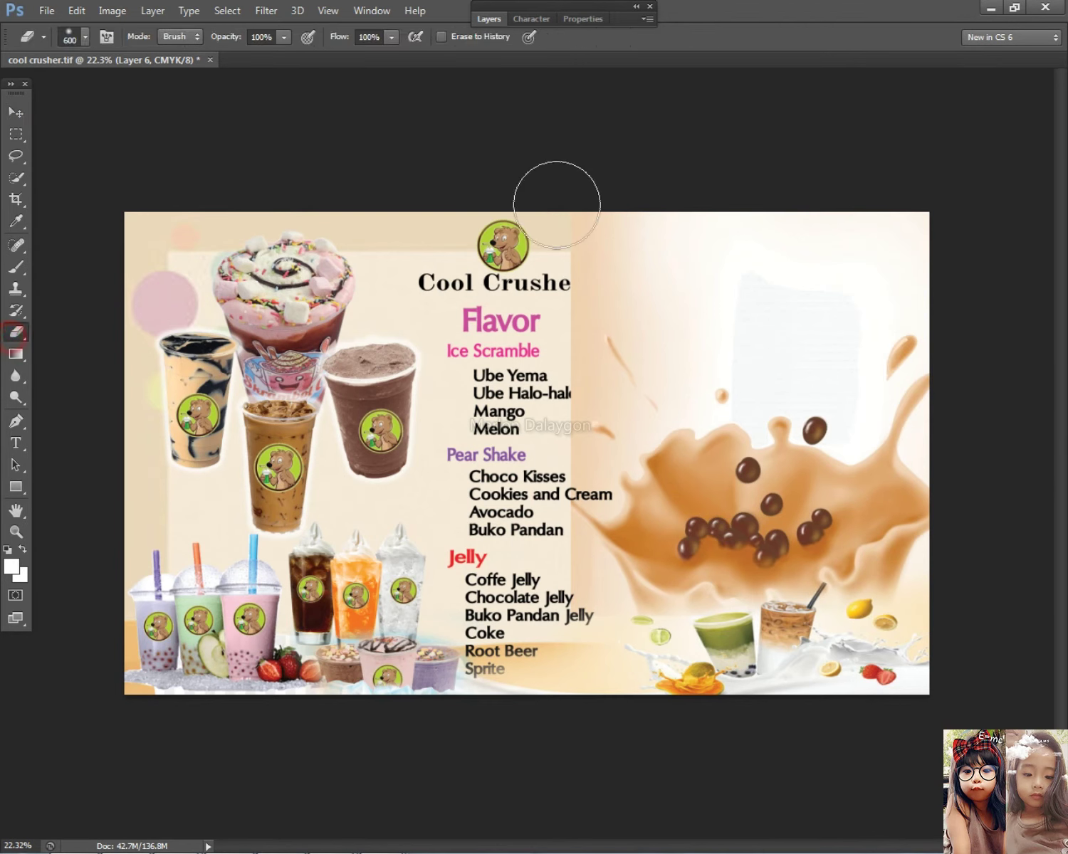
pyautogui.moveTo(556, 204); pyautogui.dragTo(548, 498)
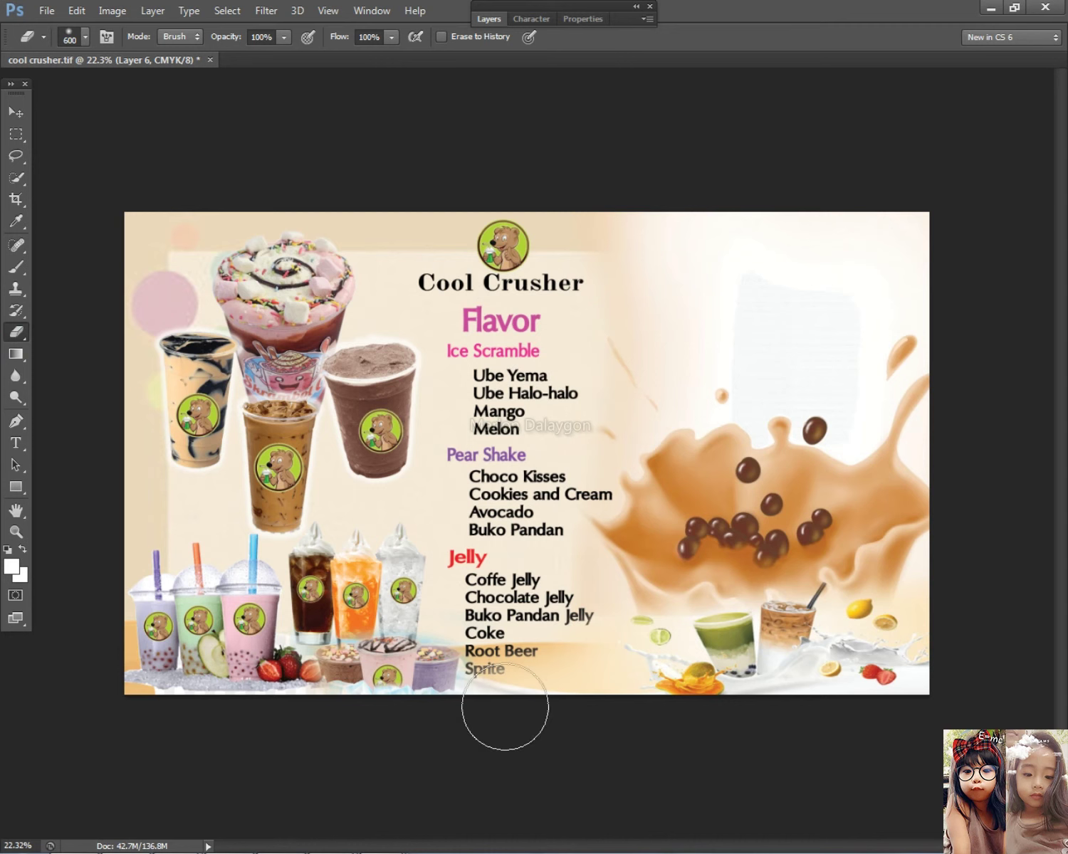
pyautogui.moveTo(562, 242); pyautogui.dragTo(736, 220)
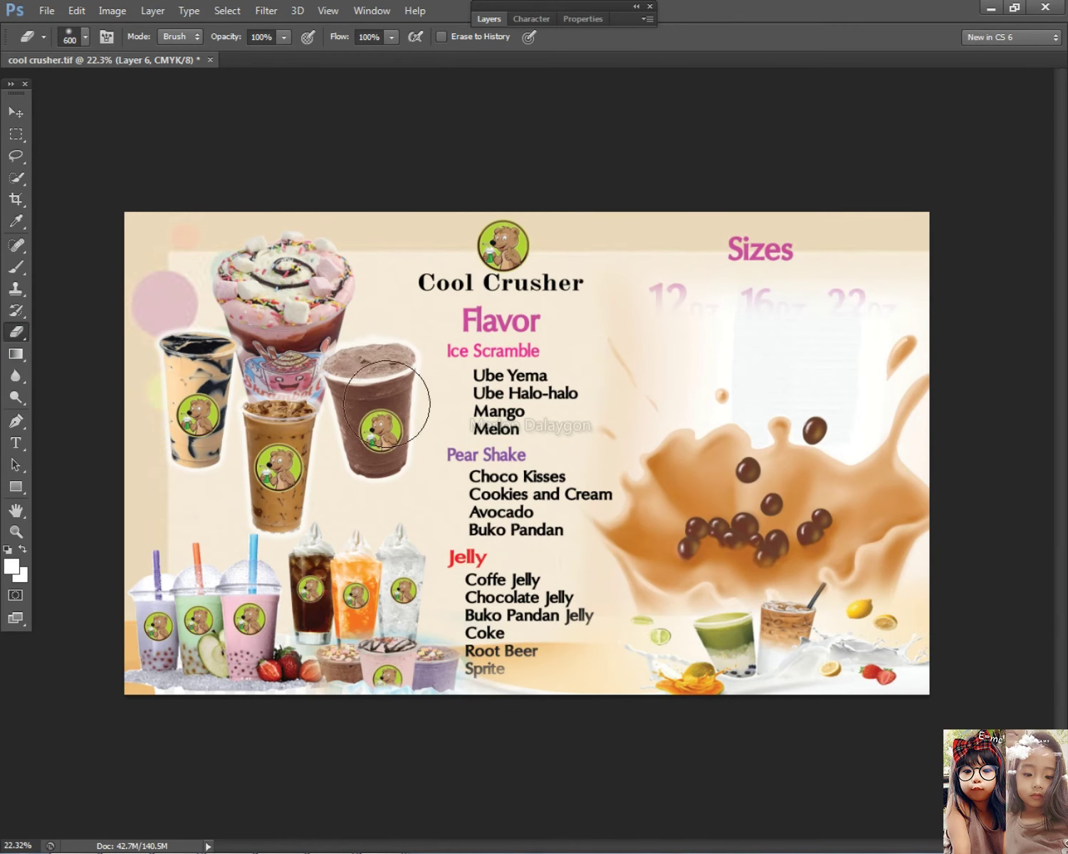
# Select the milk splash image, Layer 6, and send it to the back of the layer stack.
pyautogui.click(16, 111)
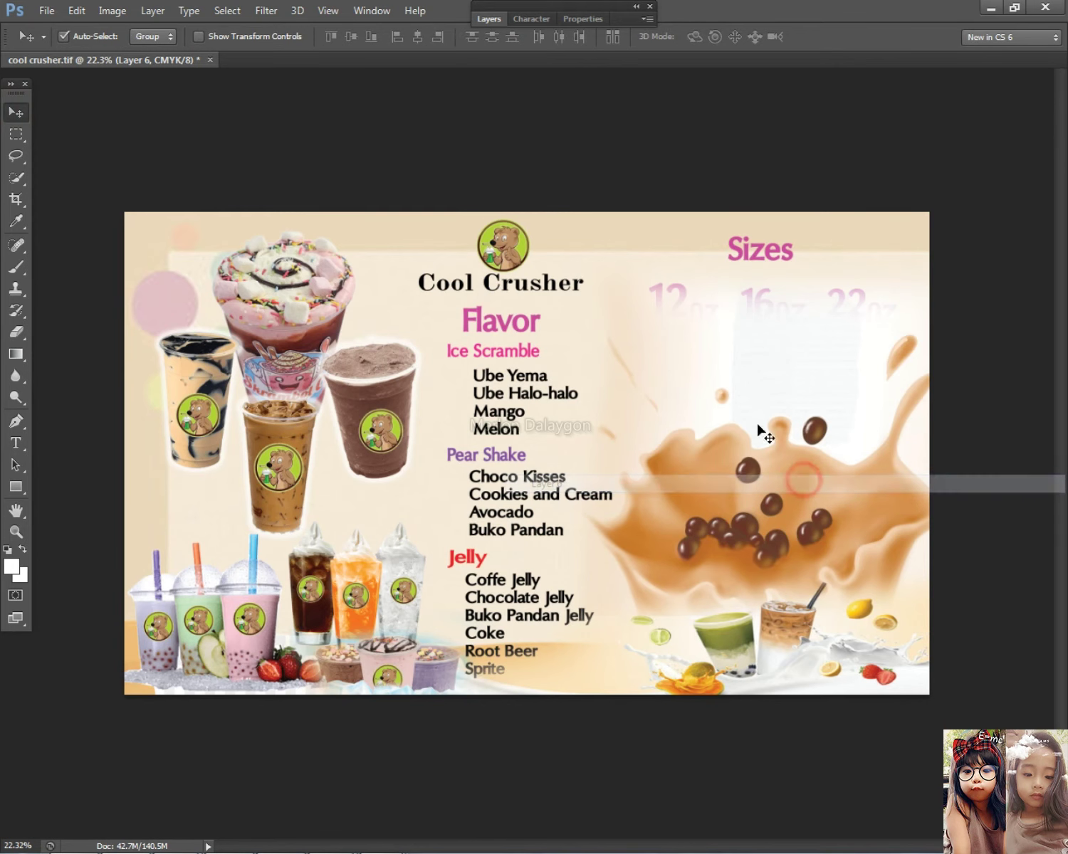
pyautogui.rightClick(751, 295)
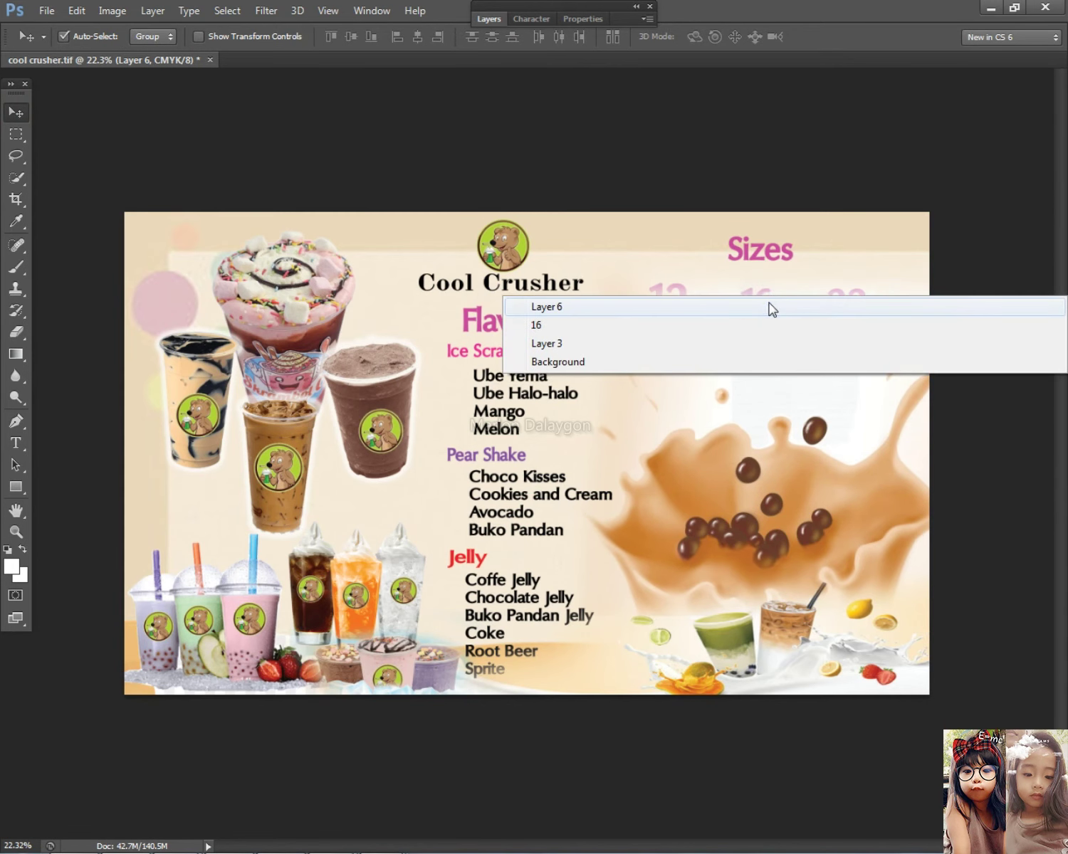
pyautogui.click(766, 305)
pyautogui.rightClick(779, 429)
pyautogui.click(780, 429)
pyautogui.click(151, 10)
pyautogui.click(203, 397)
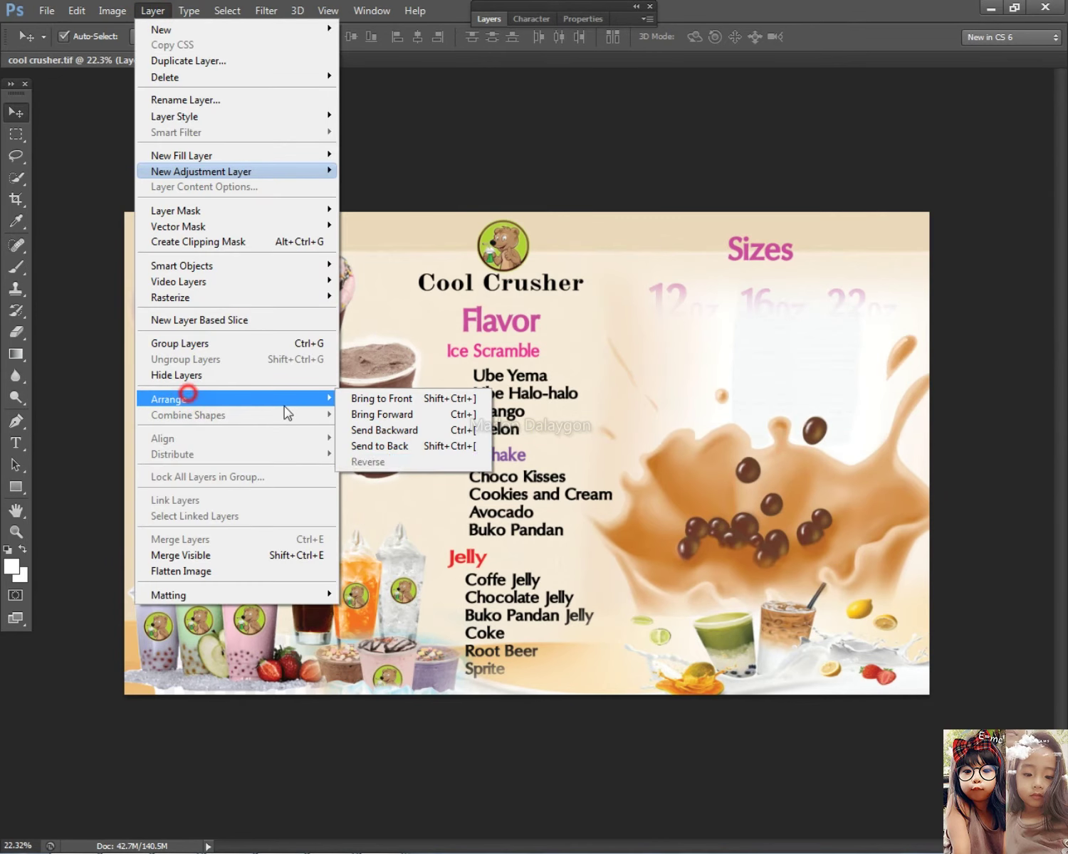
pyautogui.click(383, 446)
# Select the beige background image, Layer 3, and send it to the back, behind the milk splash.
pyautogui.click(722, 444)
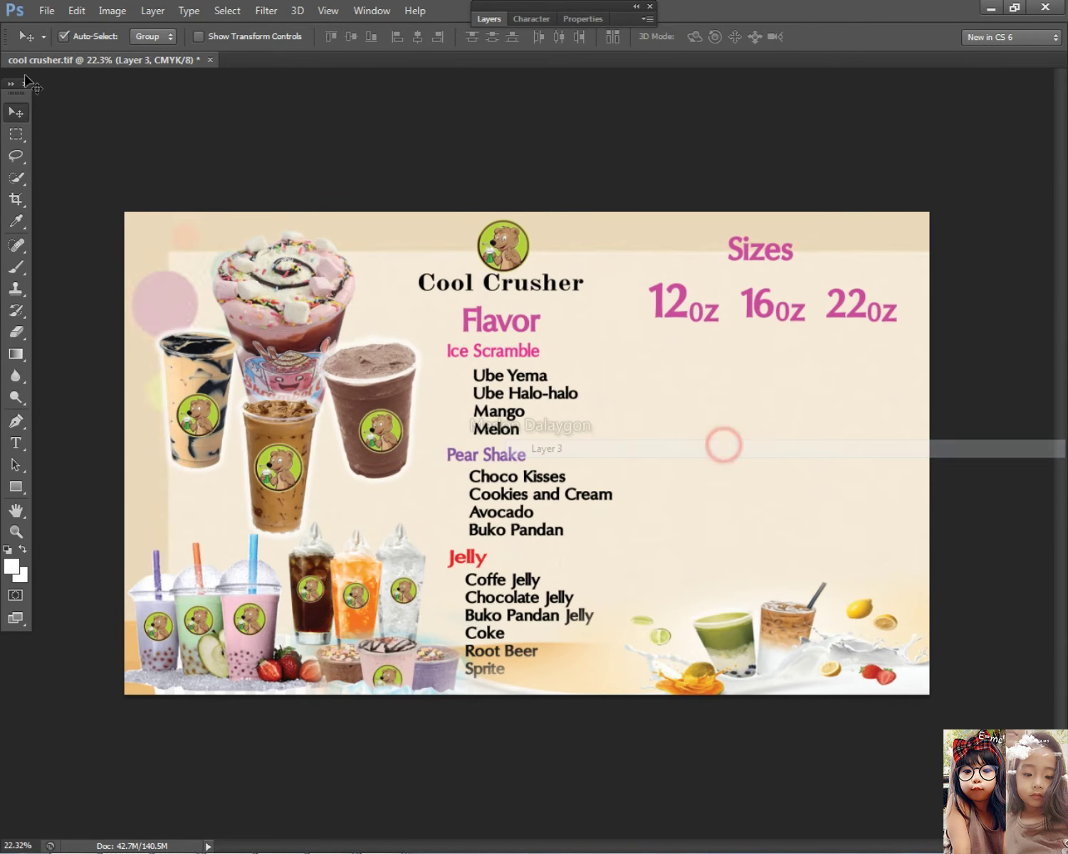
pyautogui.click(151, 10)
pyautogui.click(199, 395)
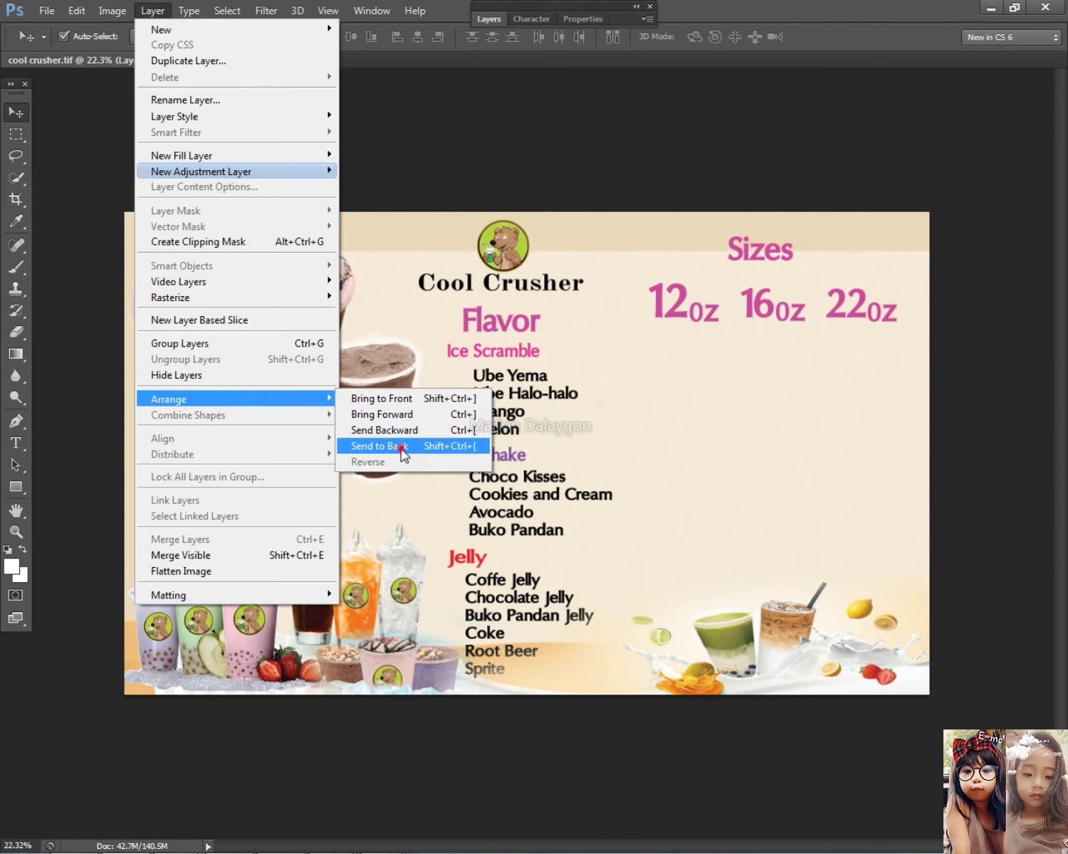
pyautogui.click(405, 446)
# Select the milk splash layer and stretch it slightly toward the drinks list, to about 102% width.
pyautogui.hotkey('ctrl', '+')
pyautogui.click(754, 452)
pyautogui.hotkey('ctrl', '-')
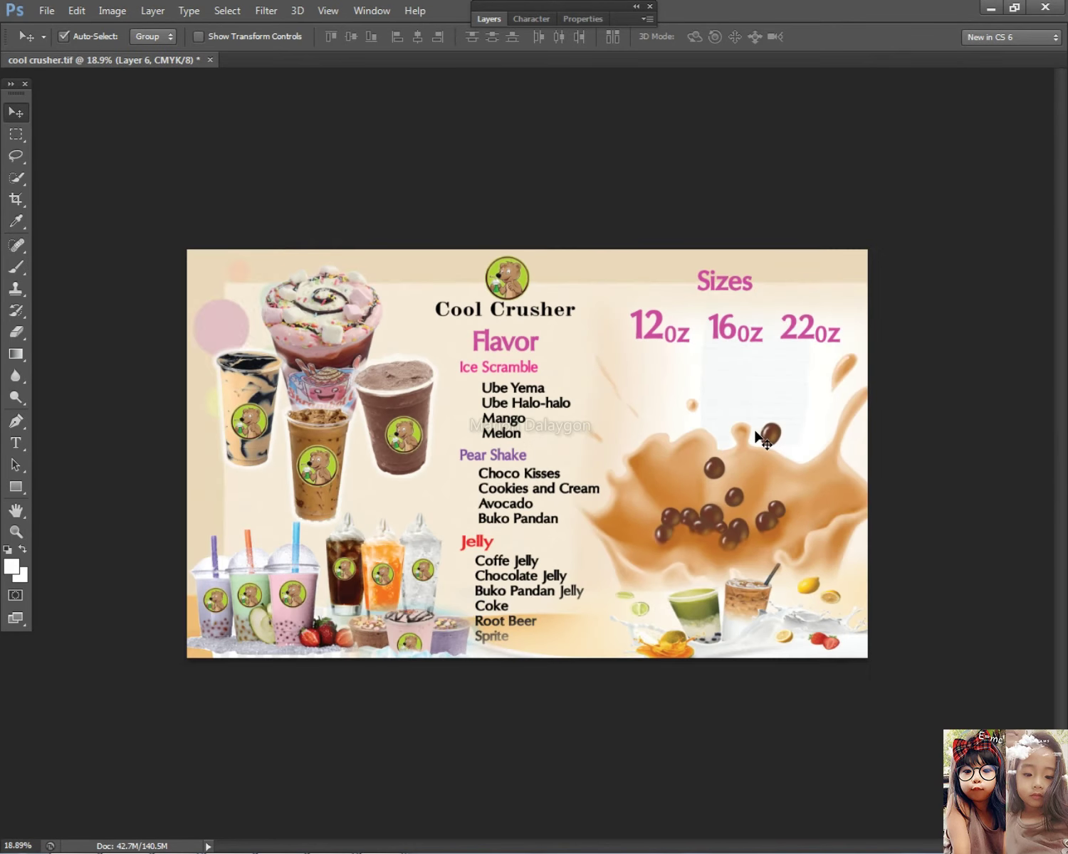
pyautogui.hotkey('ctrl', 't')
pyautogui.moveTo(563, 354); pyautogui.dragTo(553, 353)
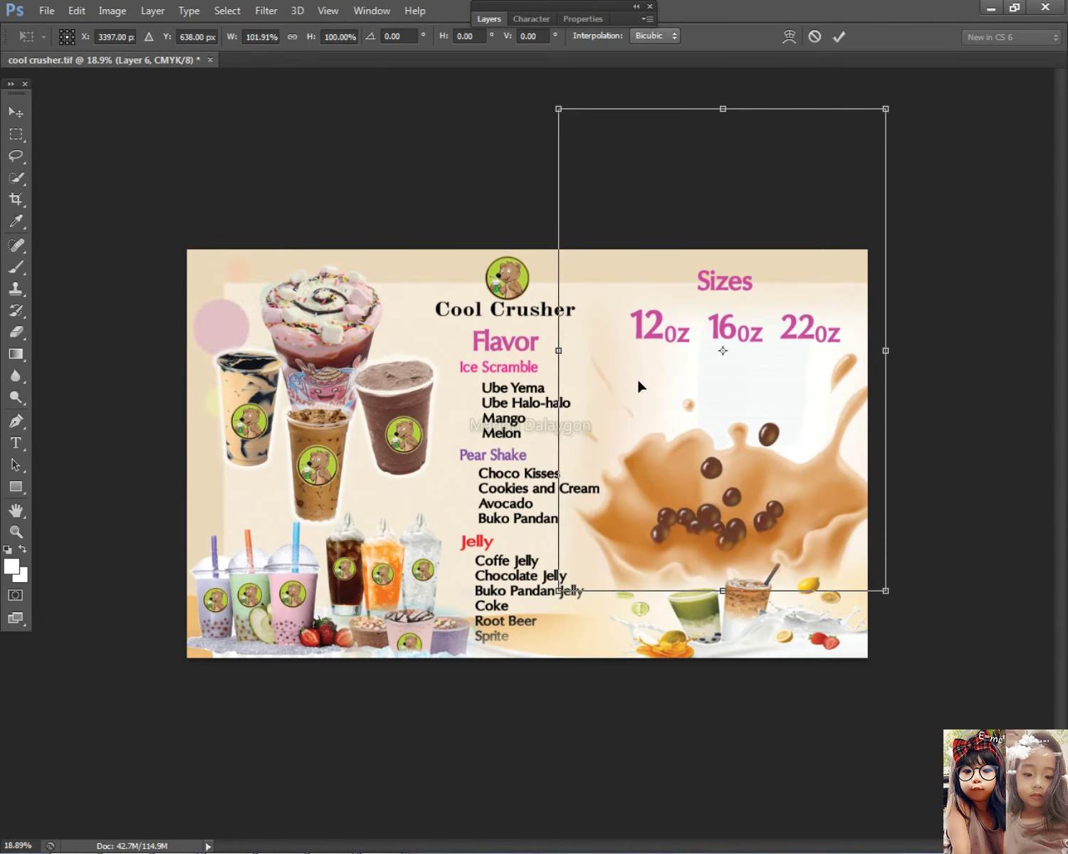
pyautogui.press('Return')
pyautogui.scroll(-2, 803, 502)
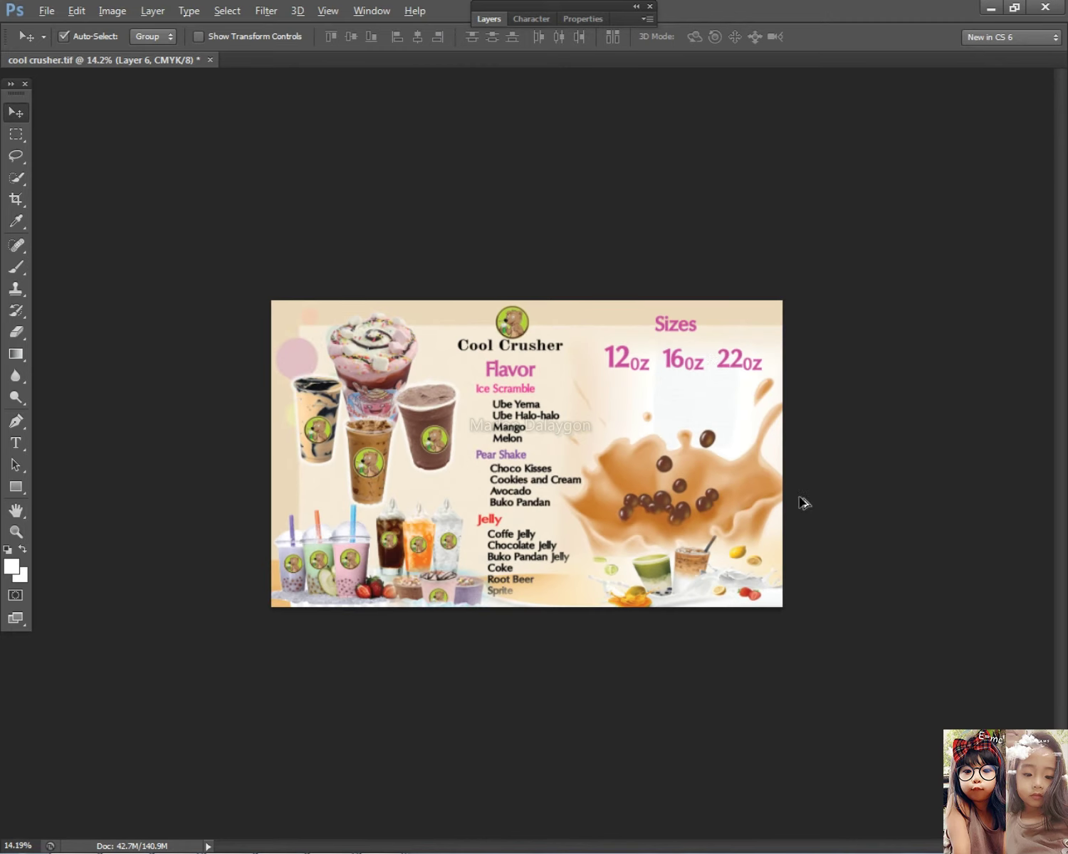
# Lower the fill opacity of the milk splash layer, Layer 6, to 60% in its blending options.
pyautogui.click(489, 20)
pyautogui.rightClick(701, 461)
pyautogui.click(708, 467)
pyautogui.click(592, 183)
pyautogui.moveTo(840, 314); pyautogui.dragTo(241, 502)
pyautogui.moveTo(307, 623); pyautogui.dragTo(281, 625)
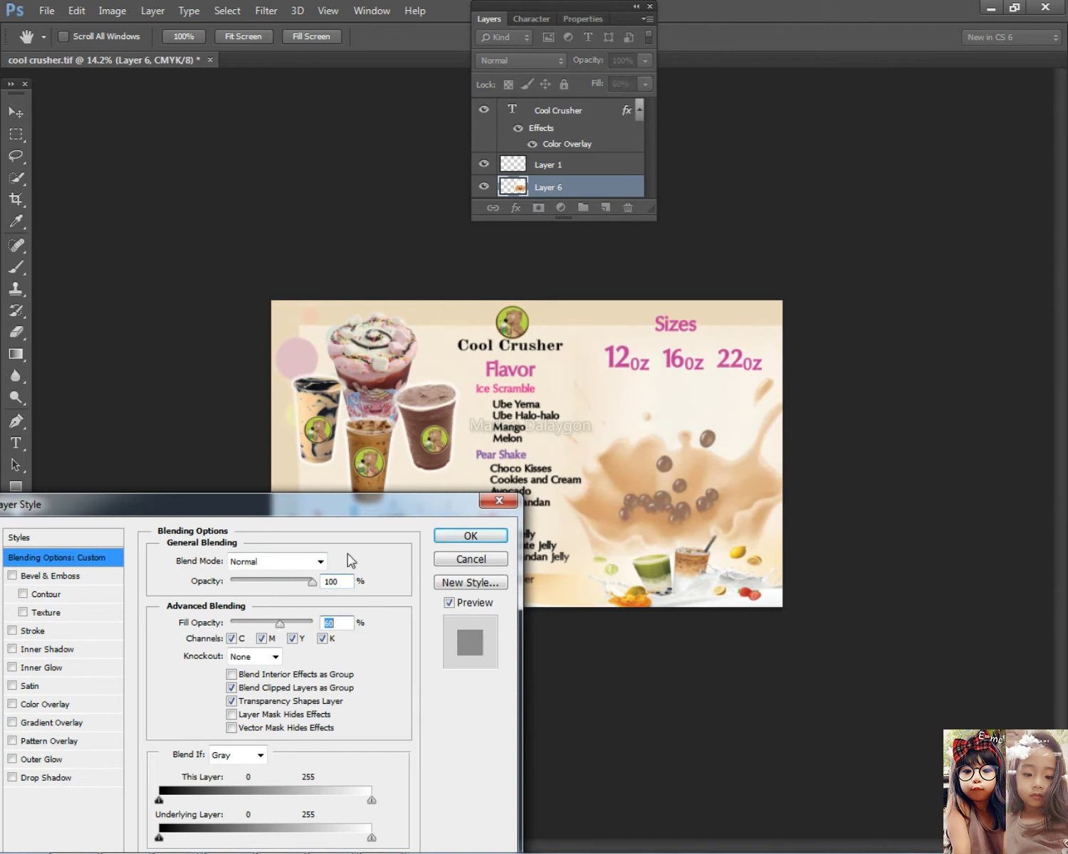
pyautogui.click(469, 537)
pyautogui.doubleClick(501, 15)
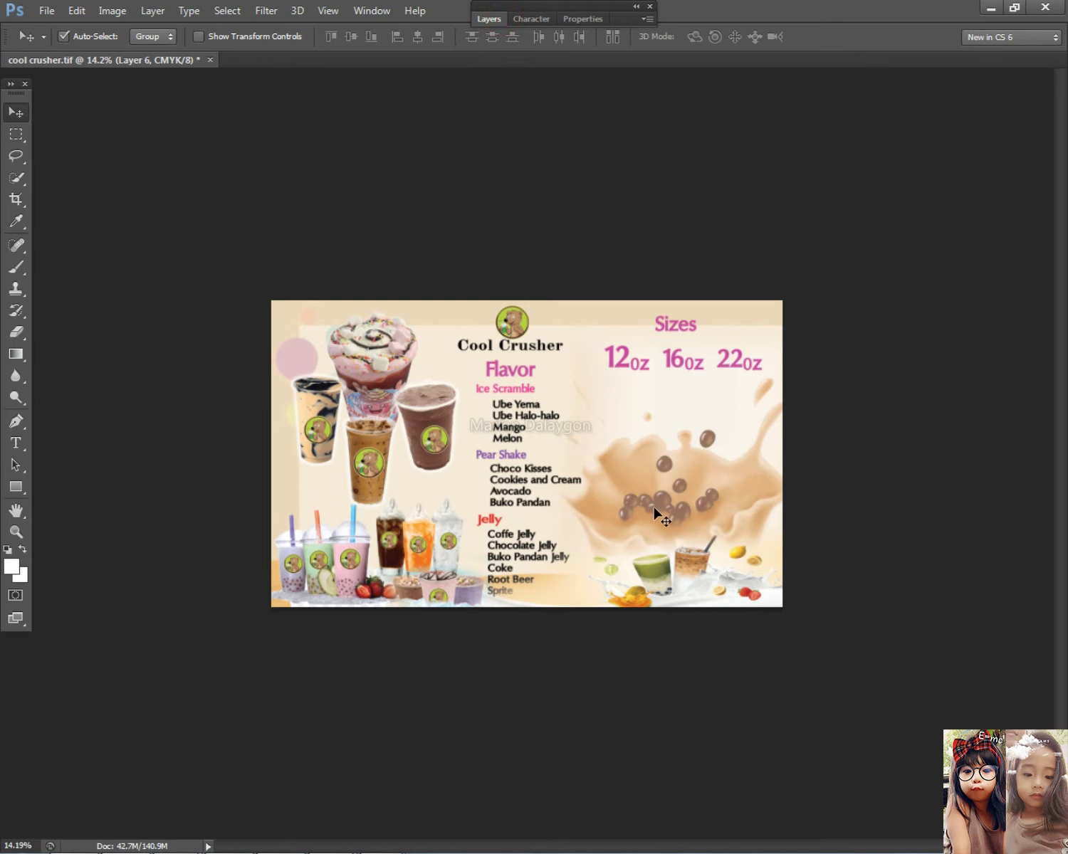
pyautogui.scroll(1, 651, 500)
pyautogui.hotkey('ctrl', 't')
pyautogui.press('Return')
pyautogui.click(620, 577)
pyautogui.hotkey('ctrl', 't')
pyautogui.press('Return')
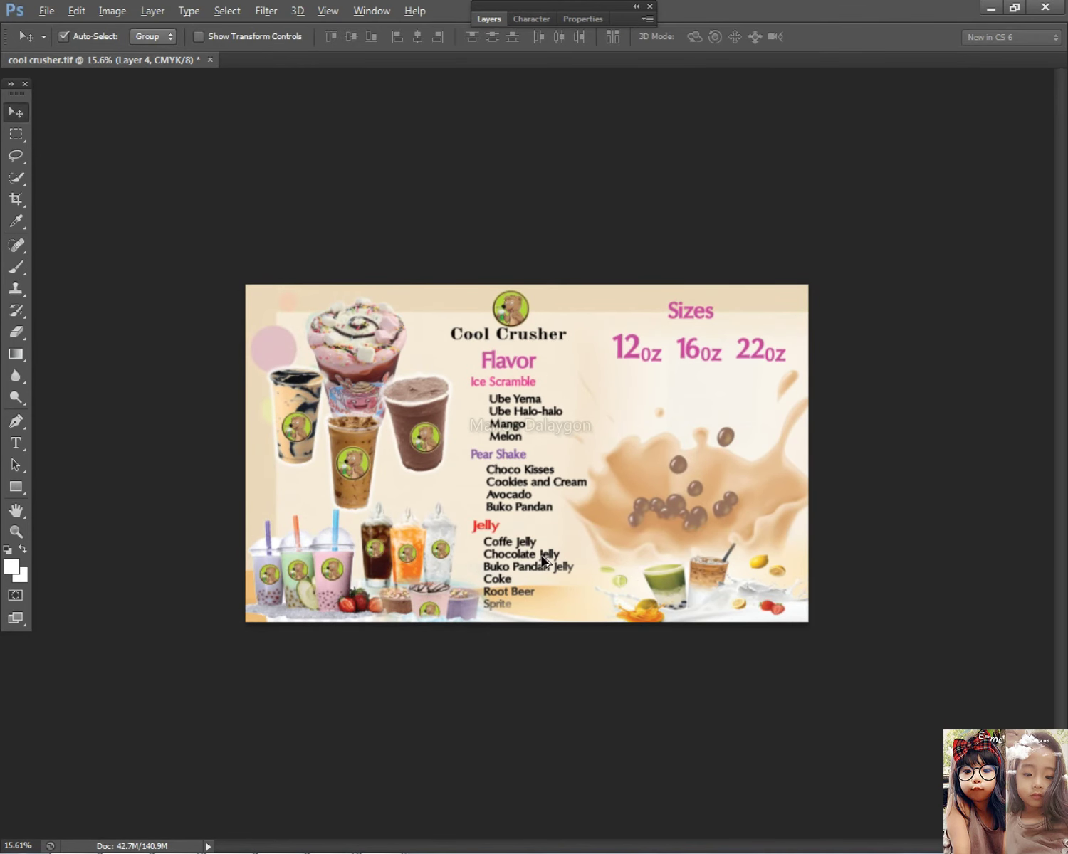
pyautogui.hotkey('ctrl', '0')
pyautogui.rightClick(381, 705)
pyautogui.click(409, 708)
pyautogui.scroll(-5, 399, 669)
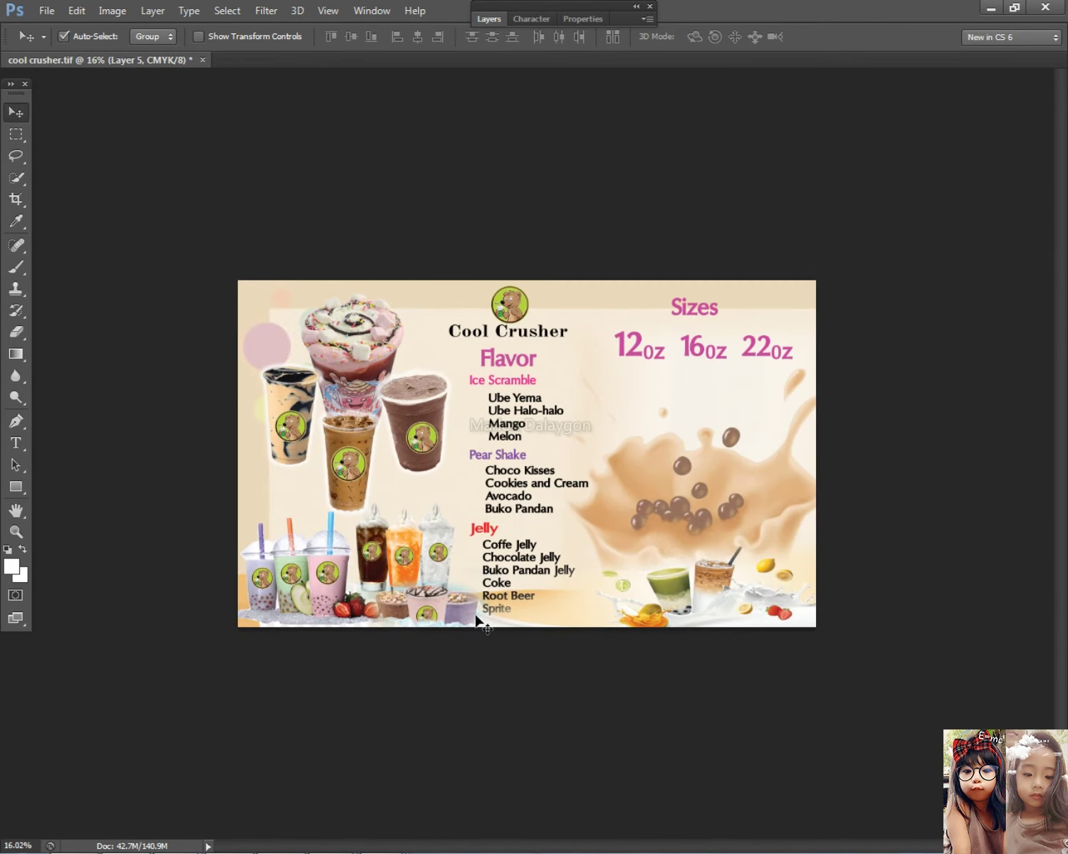
# Select the Jelly drinks list, from Coffe Jelly to Sprite, and bring it to the front of the layer stack.
pyautogui.hotkey('ctrl', '0')
pyautogui.click(519, 620)
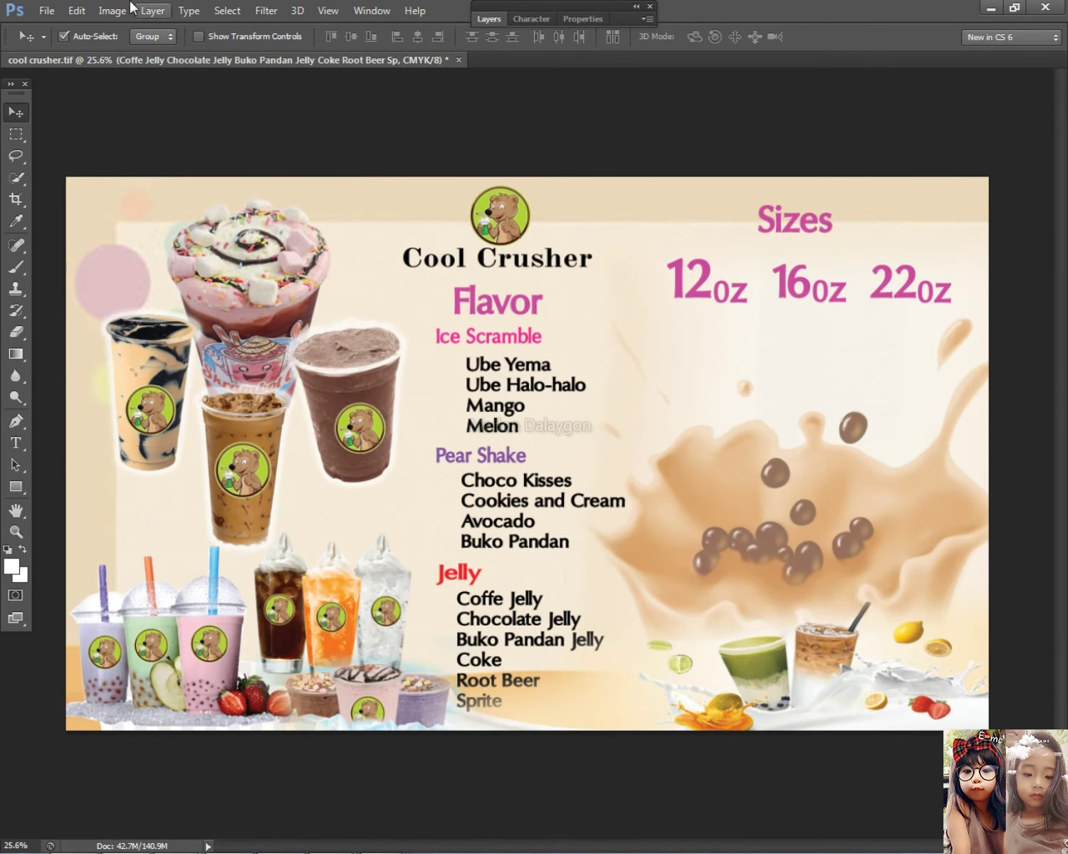
pyautogui.click(152, 11)
pyautogui.moveTo(186, 399)
pyautogui.click(394, 399)
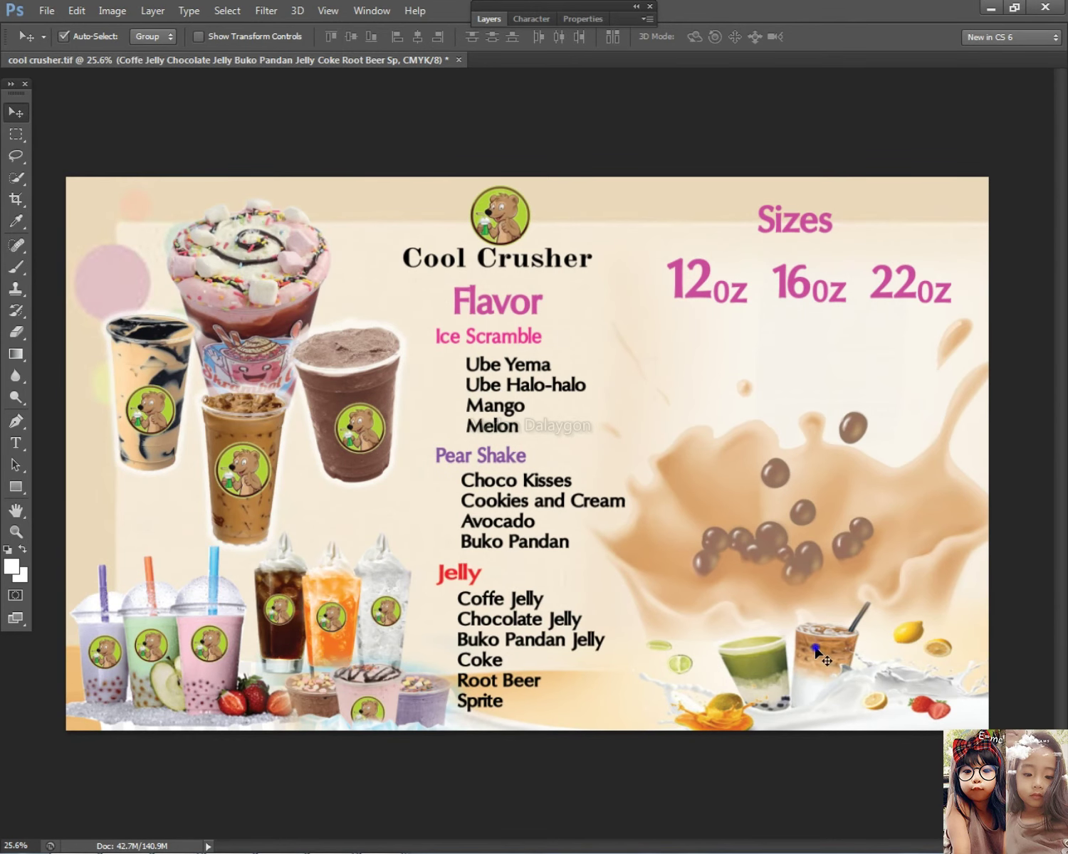
# Select Layer 4, the image of green and coffee drinks with fruit below the milk splash.
pyautogui.click(781, 645)
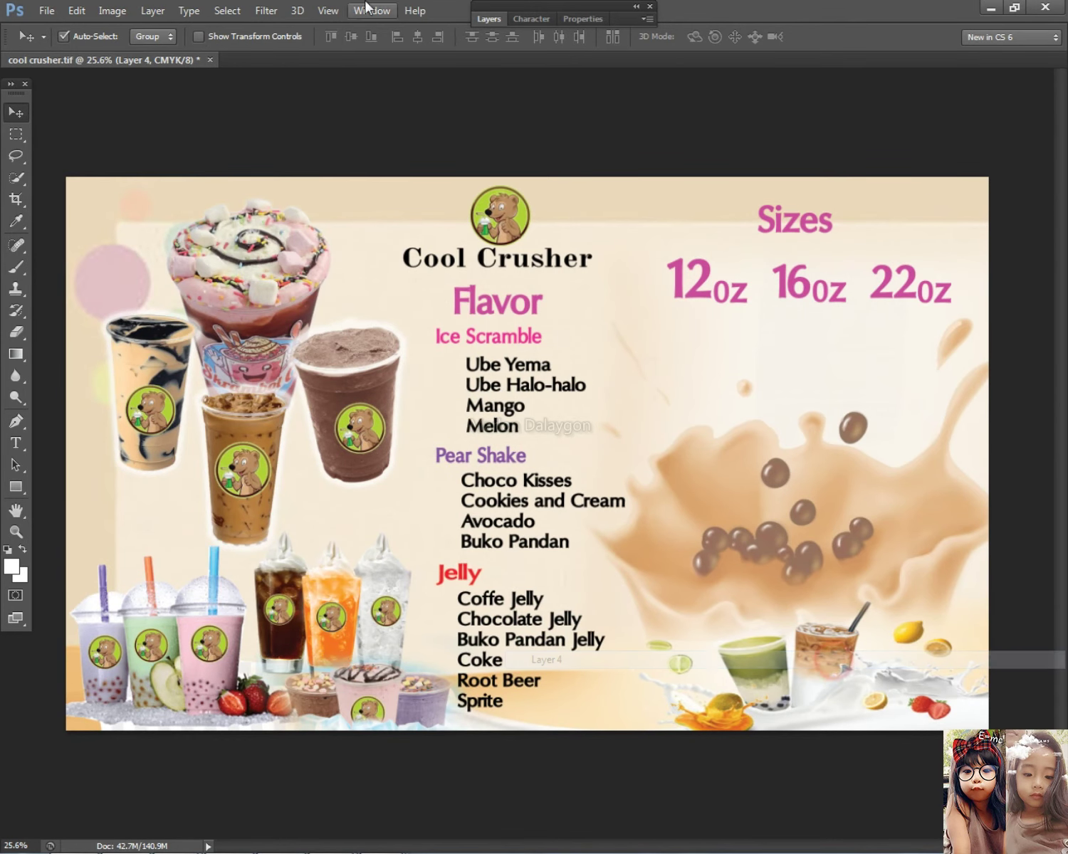
# Reduce the opacity of Layer 4, the drinks and fruit artwork along the banner's lower right, to 61%.
pyautogui.click(497, 20)
pyautogui.click(810, 636)
pyautogui.click(606, 106)
pyautogui.moveTo(584, 227); pyautogui.dragTo(559, 225)
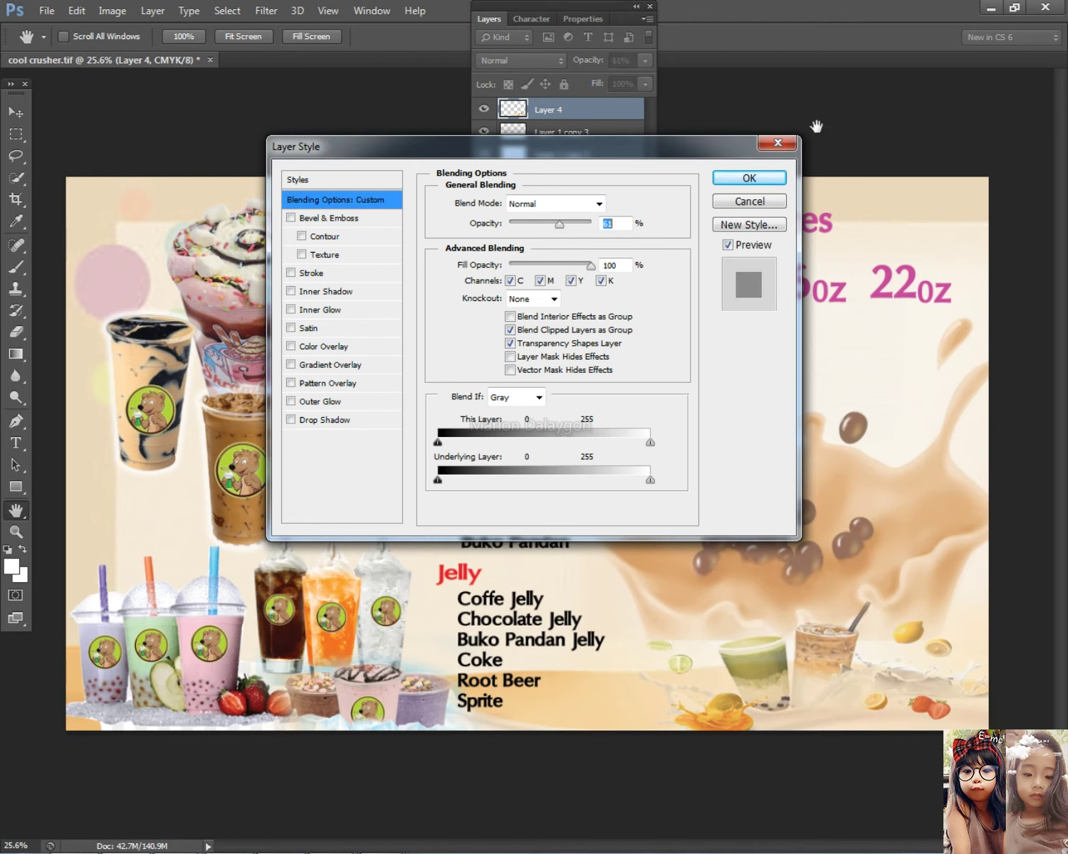
pyautogui.click(757, 175)
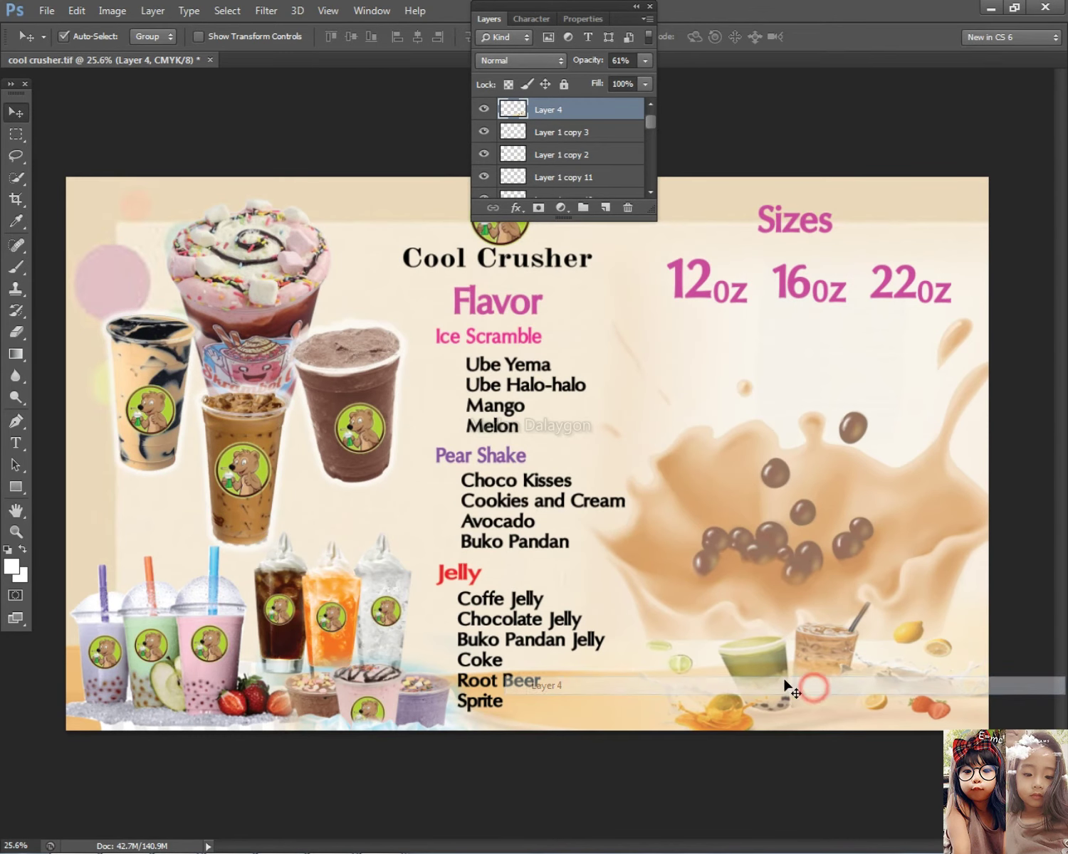
# Stretch Layer 4 horizontally to about 119% width, extending its left edge behind the flavour list.
pyautogui.hotkey('ctrl', 't')
pyautogui.moveTo(424, 665); pyautogui.dragTo(310, 666)
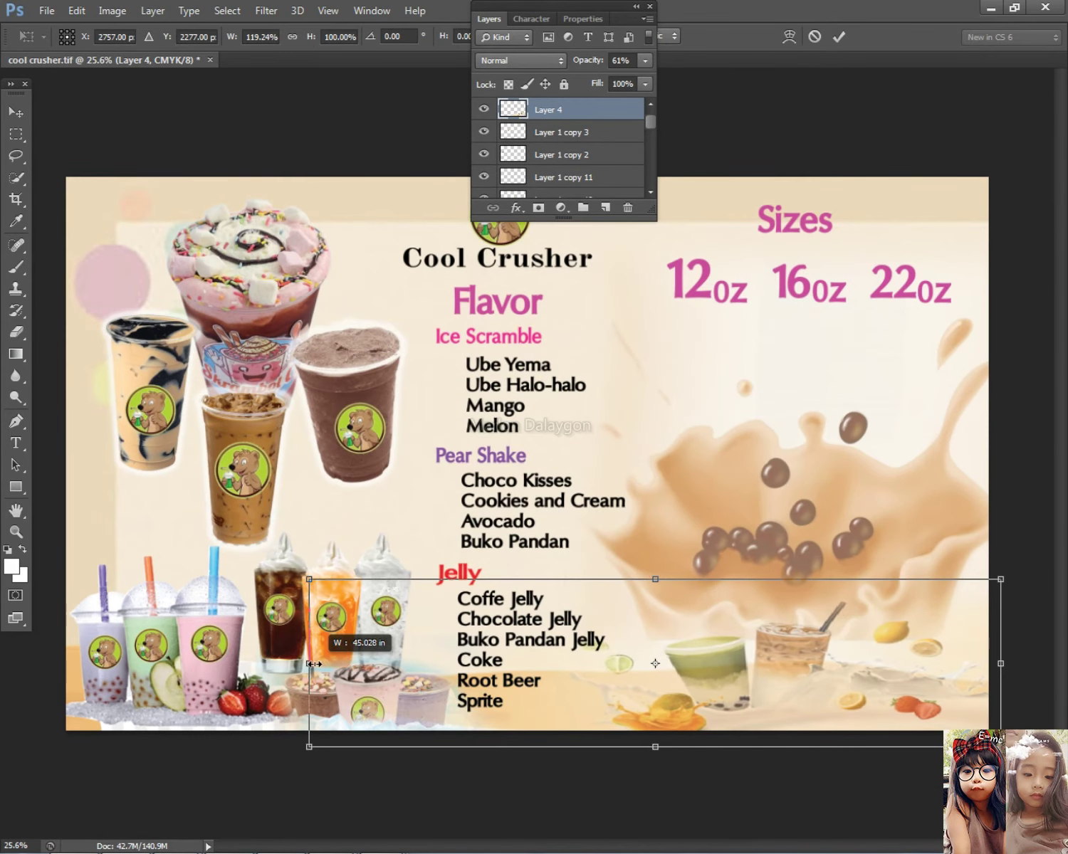
pyautogui.press('Return')
pyautogui.rightClick(797, 569)
pyautogui.click(815, 578)
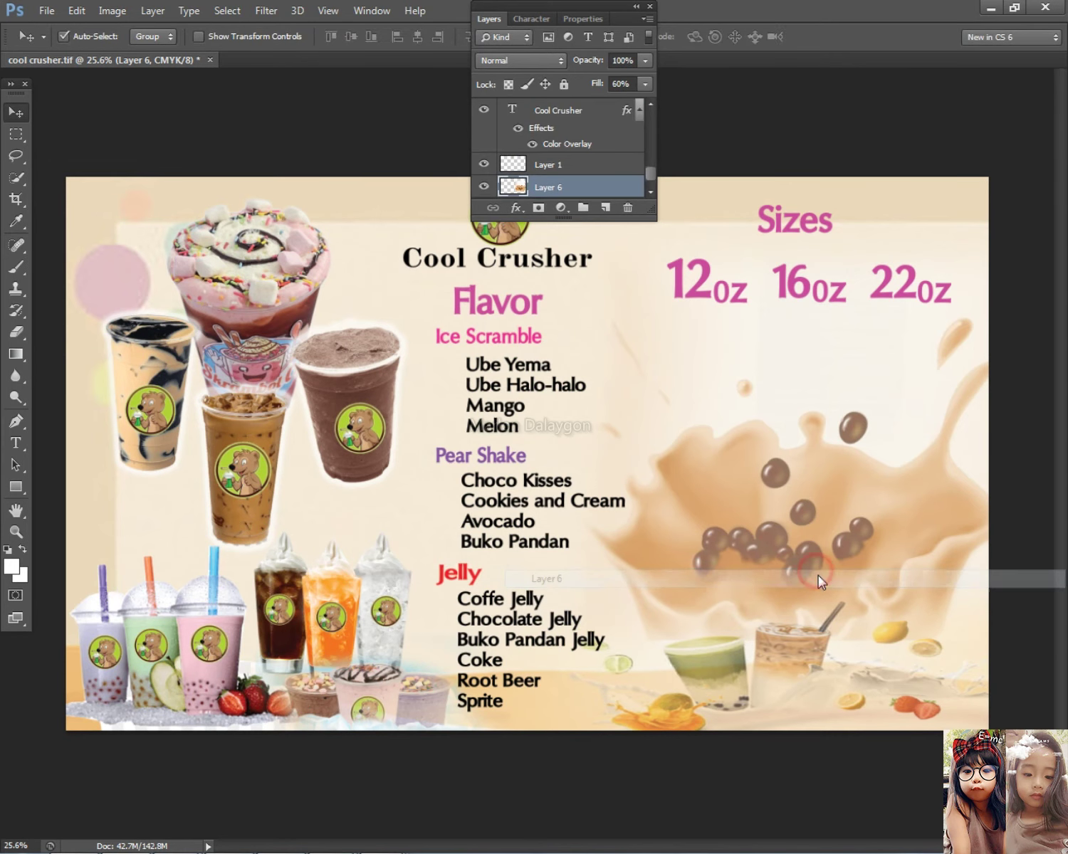
pyautogui.scroll(-3, 938, 540)
pyautogui.scroll(3, 841, 305)
pyautogui.rightClick(902, 285)
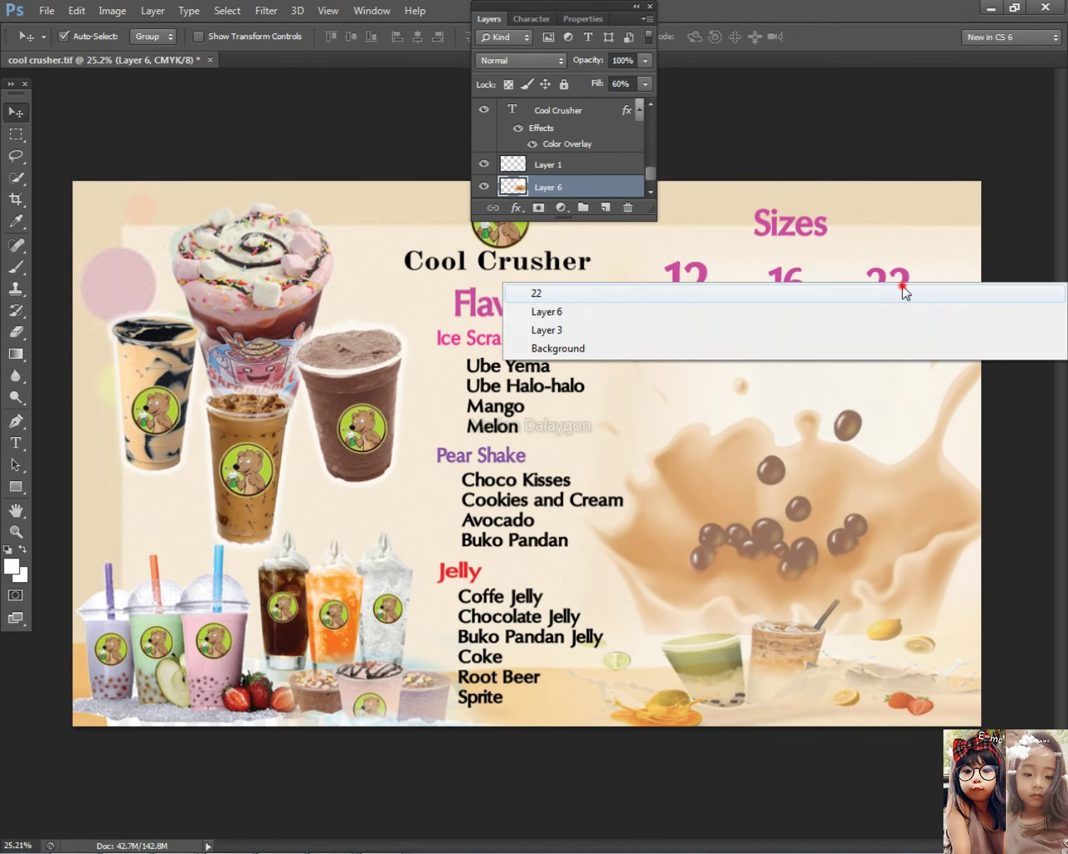
pyautogui.click(840, 291)
# Copy the purple Color Overlay layer style from the Pear Shake heading.
pyautogui.click(520, 465)
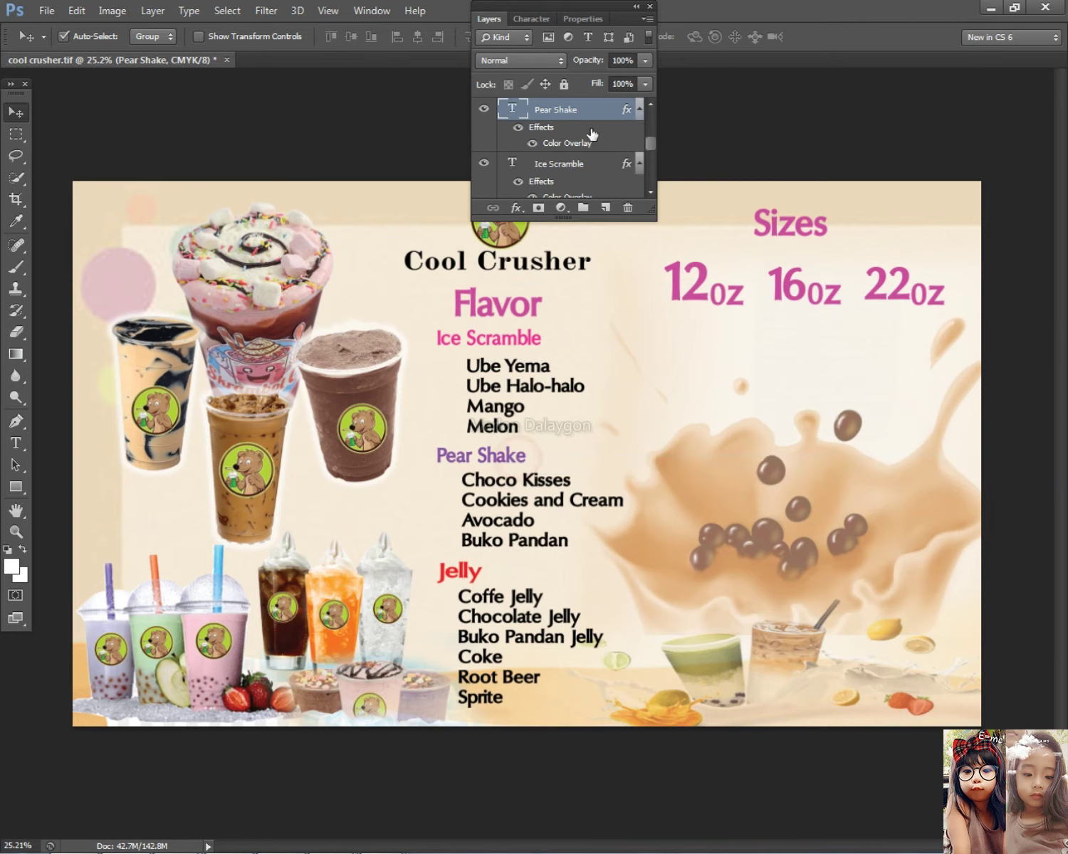
pyautogui.rightClick(627, 109)
pyautogui.rightClick(602, 109)
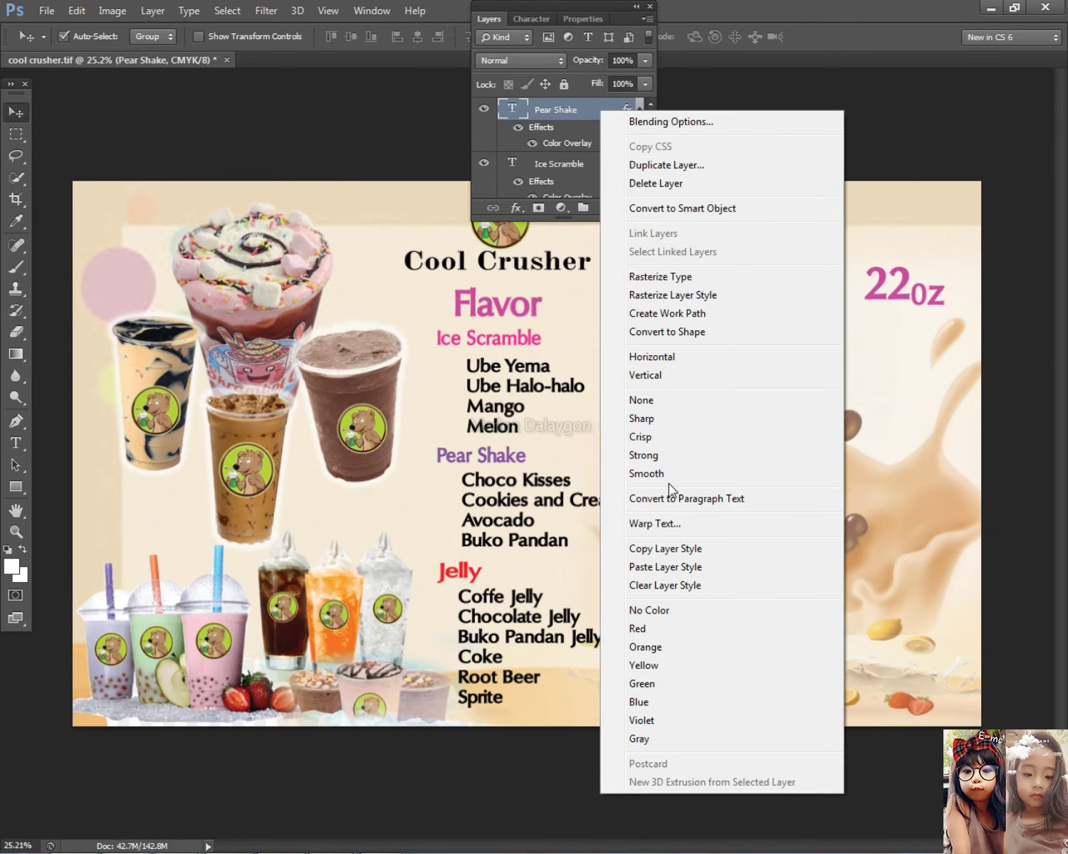
pyautogui.click(666, 548)
# Lock the Layer 6 splash artwork and paste the copied layer style onto the 12 and 0z text layers together.
pyautogui.rightClick(696, 276)
pyautogui.click(638, 387)
pyautogui.moveTo(984, 519); pyautogui.dragTo(686, 434)
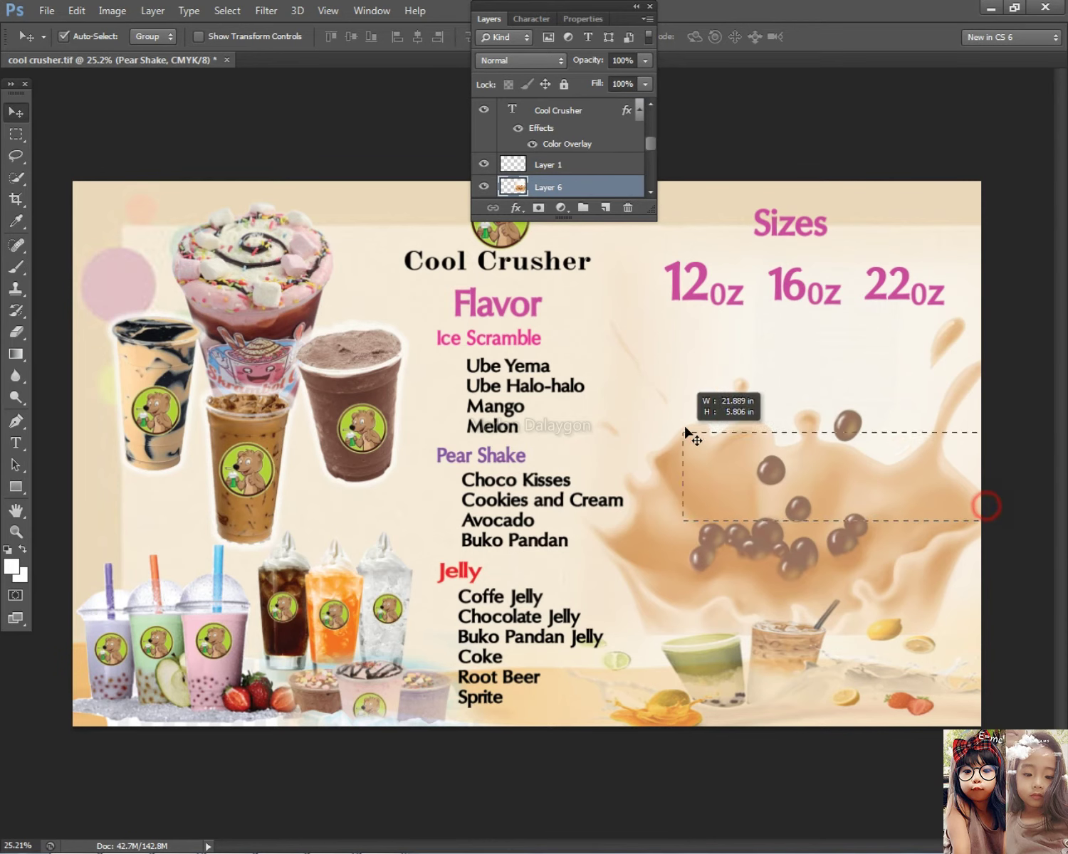
pyautogui.click(564, 84)
pyautogui.moveTo(652, 284); pyautogui.dragTo(715, 303)
pyautogui.rightClick(560, 109)
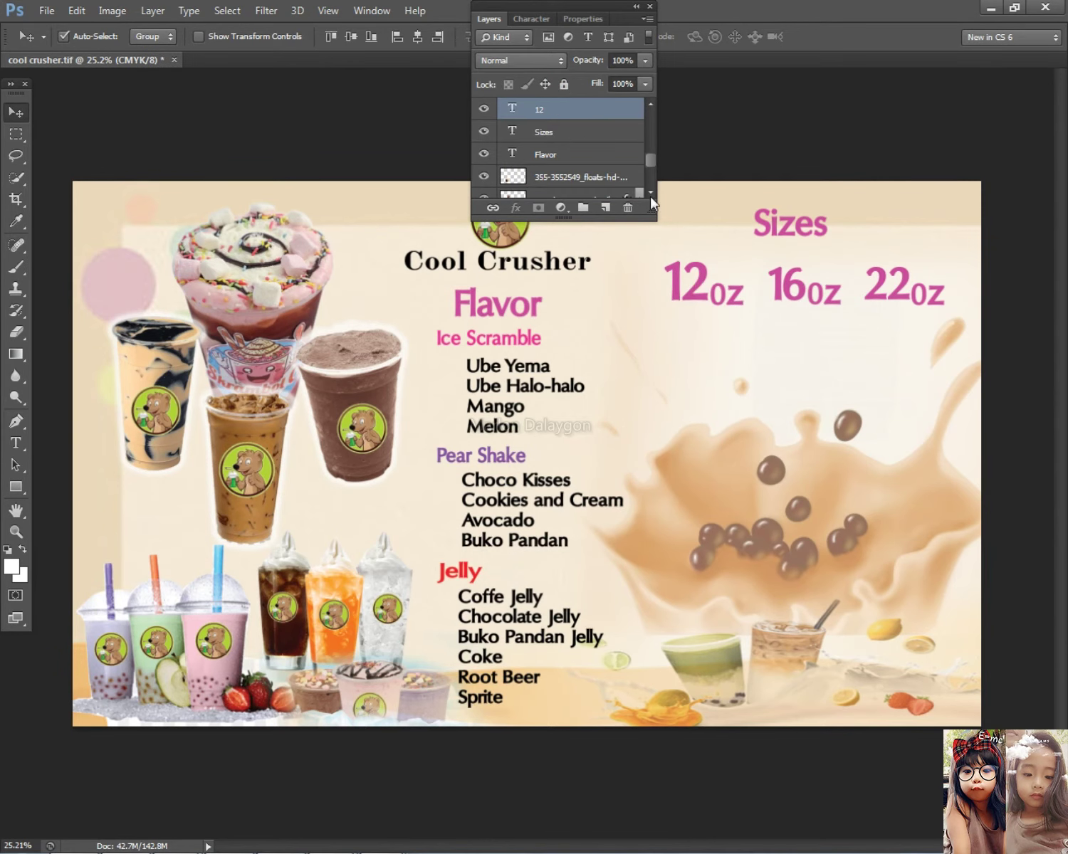
pyautogui.click(614, 571)
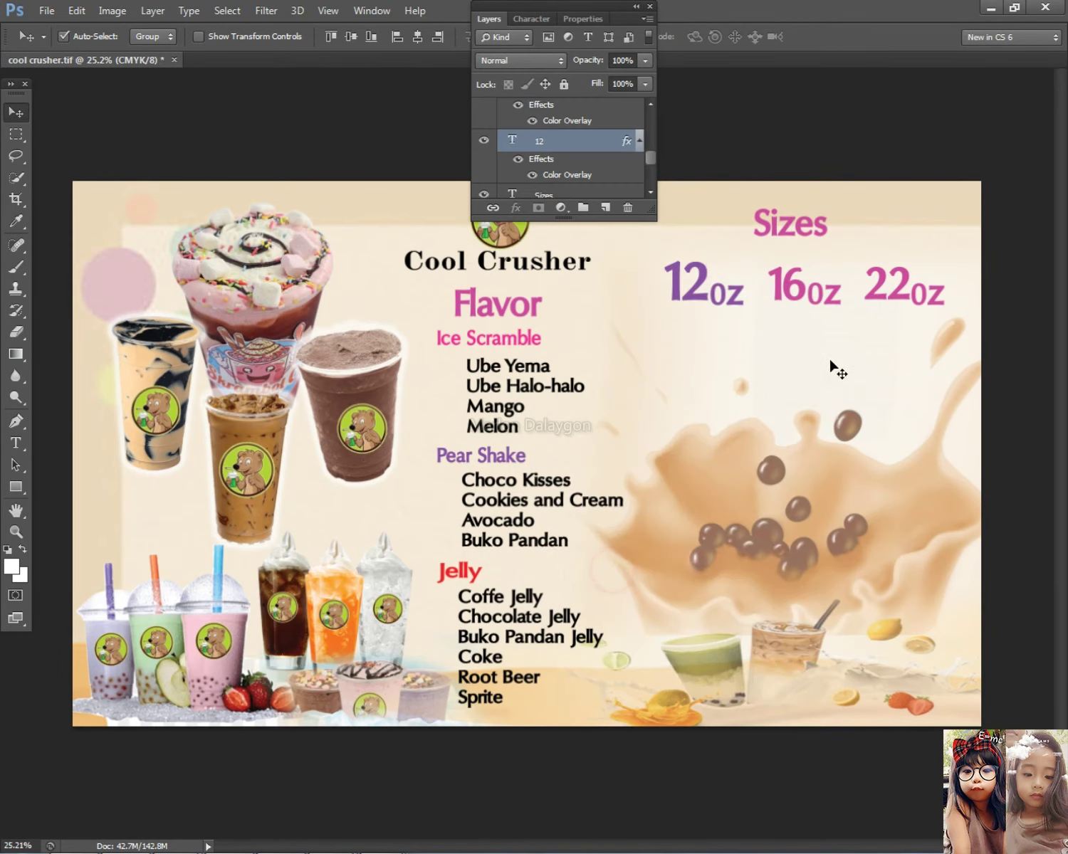
pyautogui.click(829, 360)
pyautogui.moveTo(829, 319); pyautogui.dragTo(787, 268)
pyautogui.rightClick(787, 294)
pyautogui.click(803, 301)
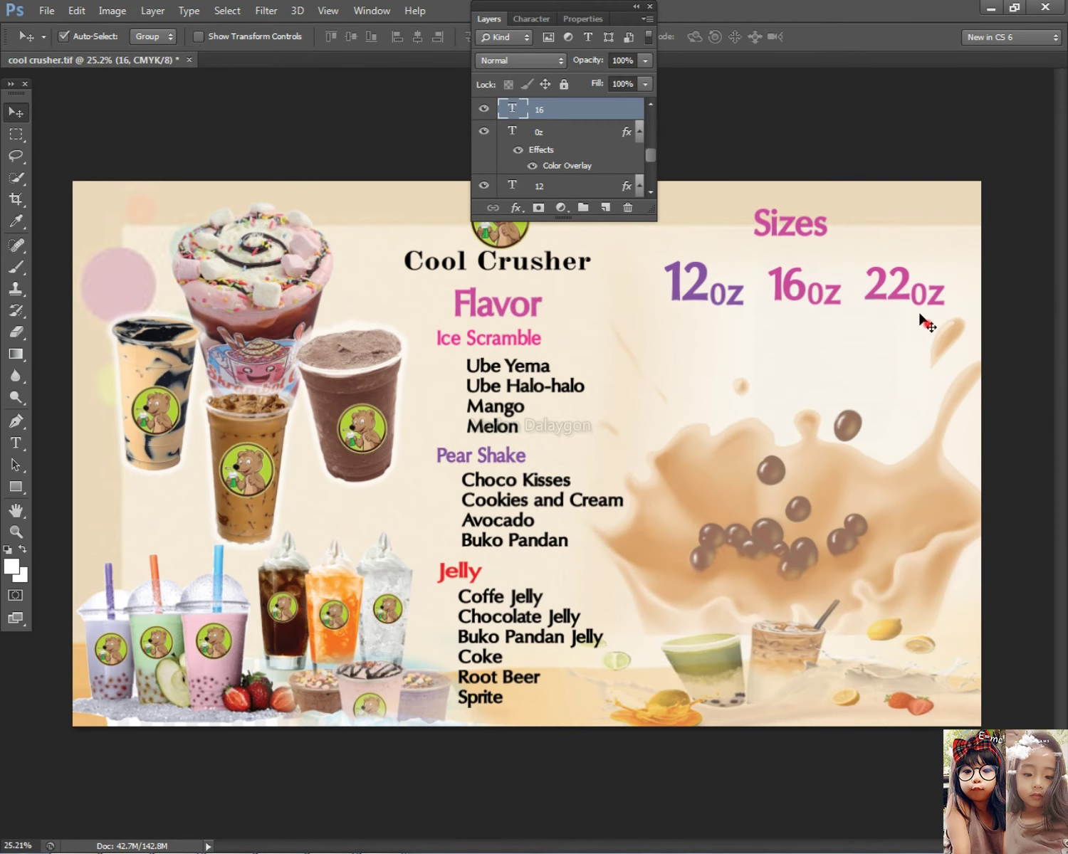
# Give the 22 size text a dark green Color Overlay with colour 759500.
pyautogui.moveTo(925, 324); pyautogui.dragTo(880, 269)
pyautogui.rightClick(864, 287)
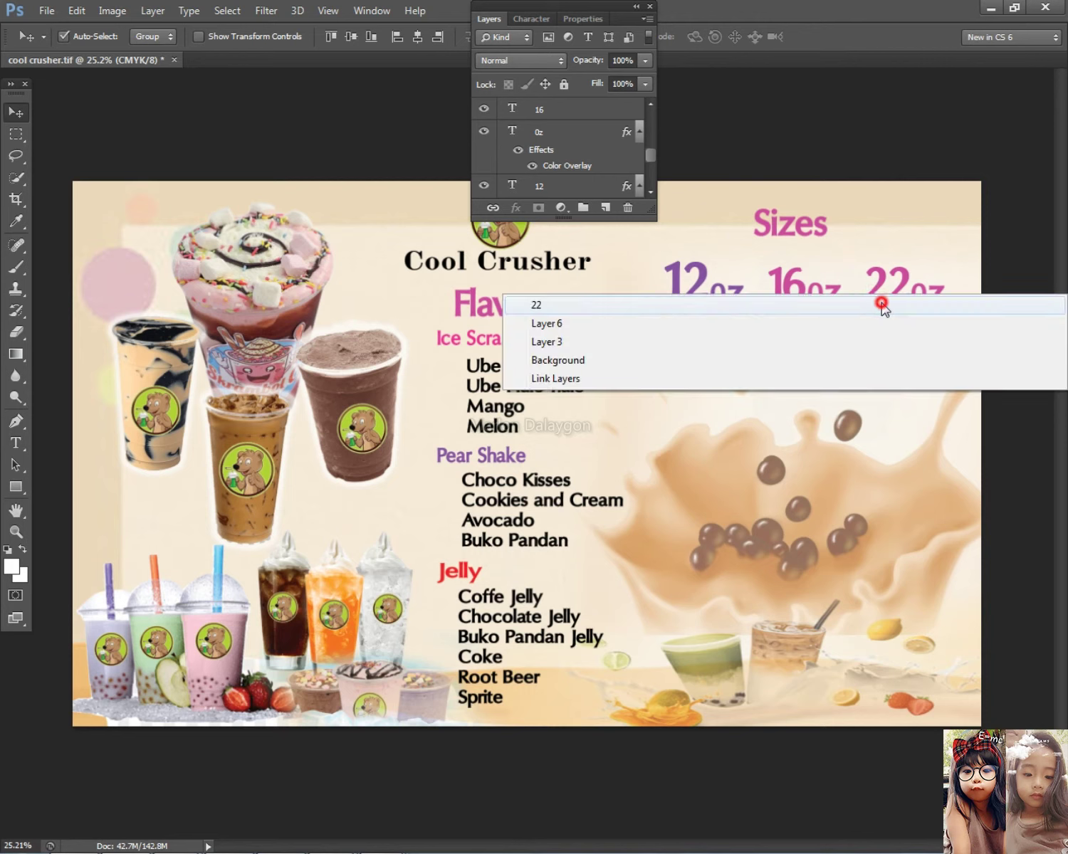
pyautogui.click(890, 305)
pyautogui.doubleClick(601, 110)
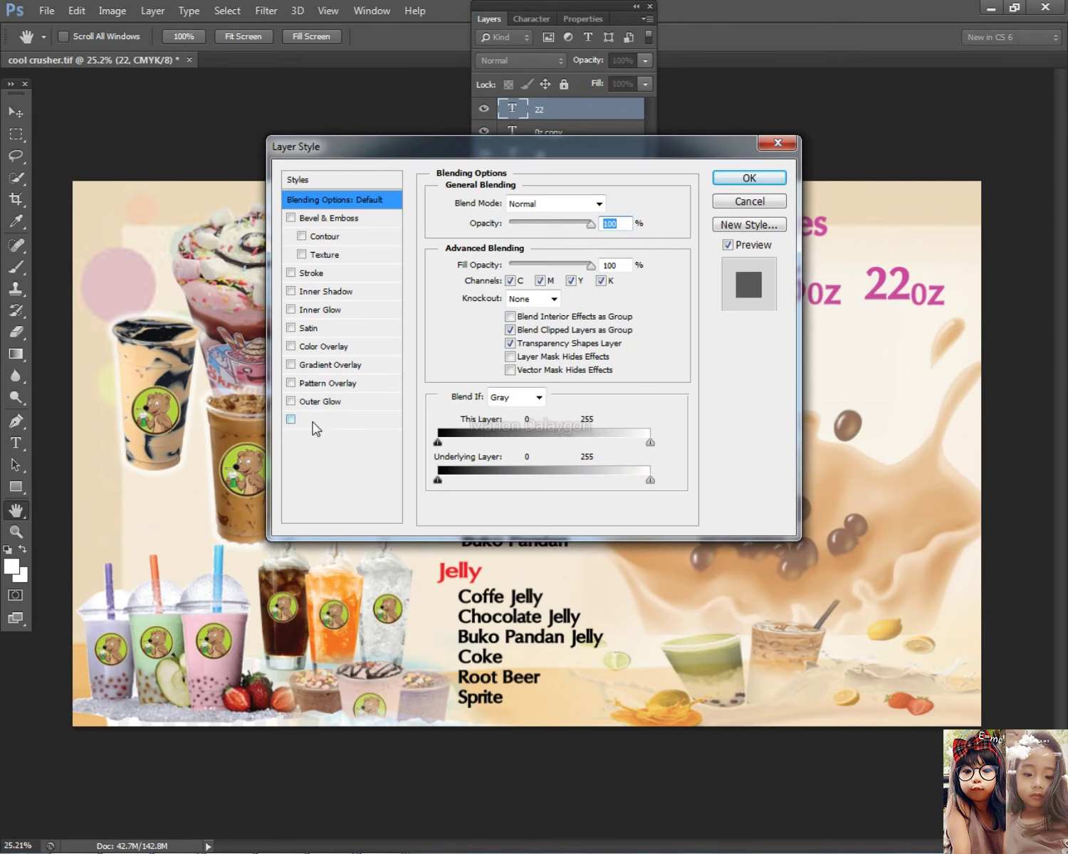
pyautogui.click(327, 346)
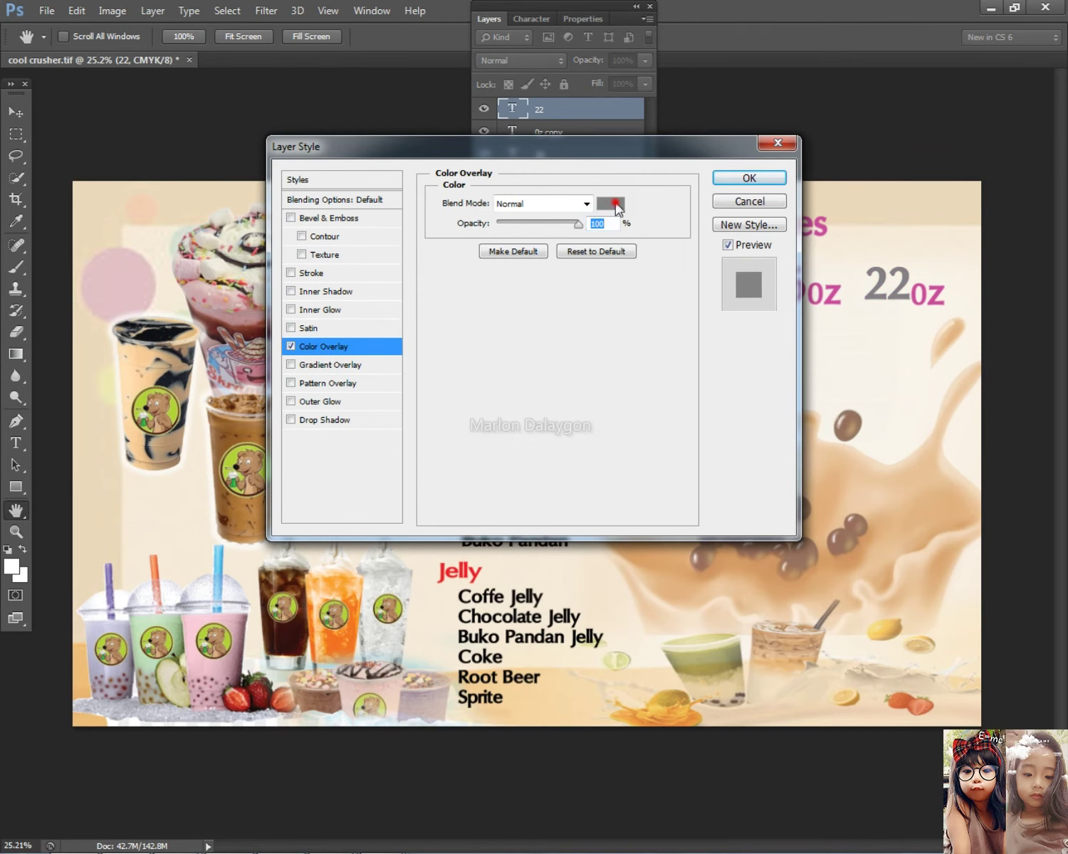
pyautogui.click(611, 203)
pyautogui.click(232, 458)
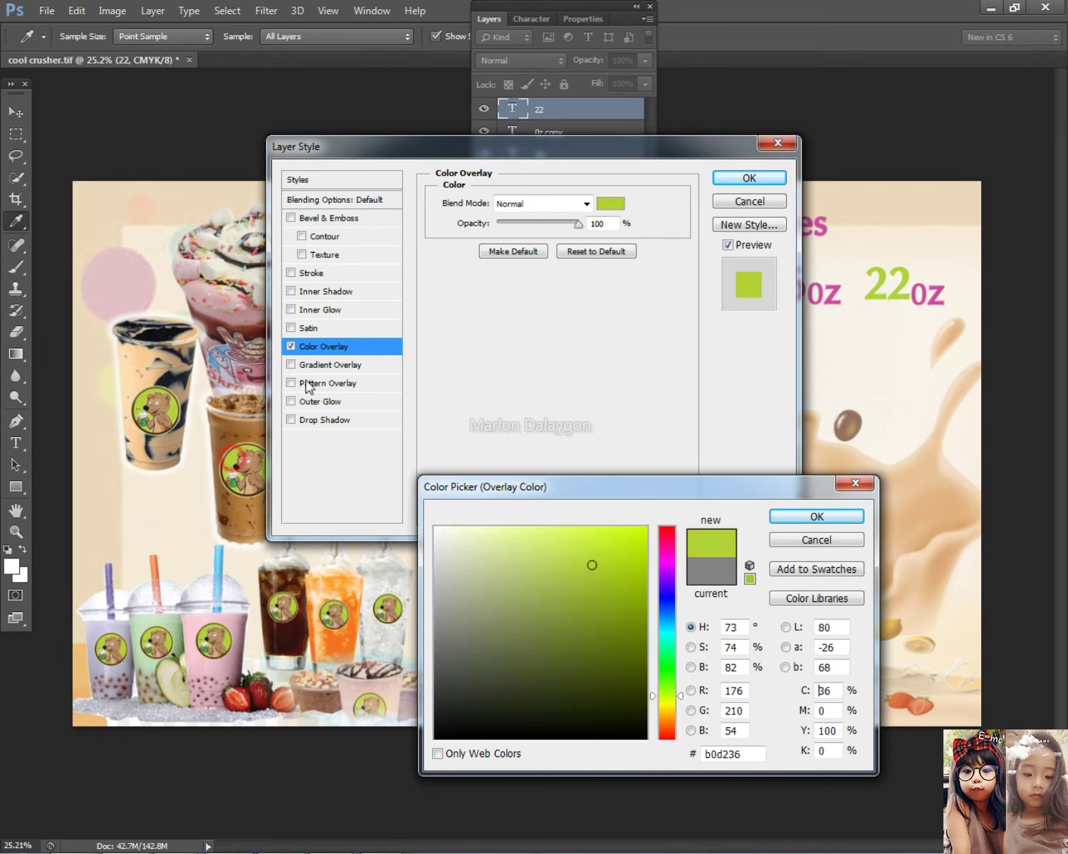
pyautogui.click(756, 178)
pyautogui.click(643, 619)
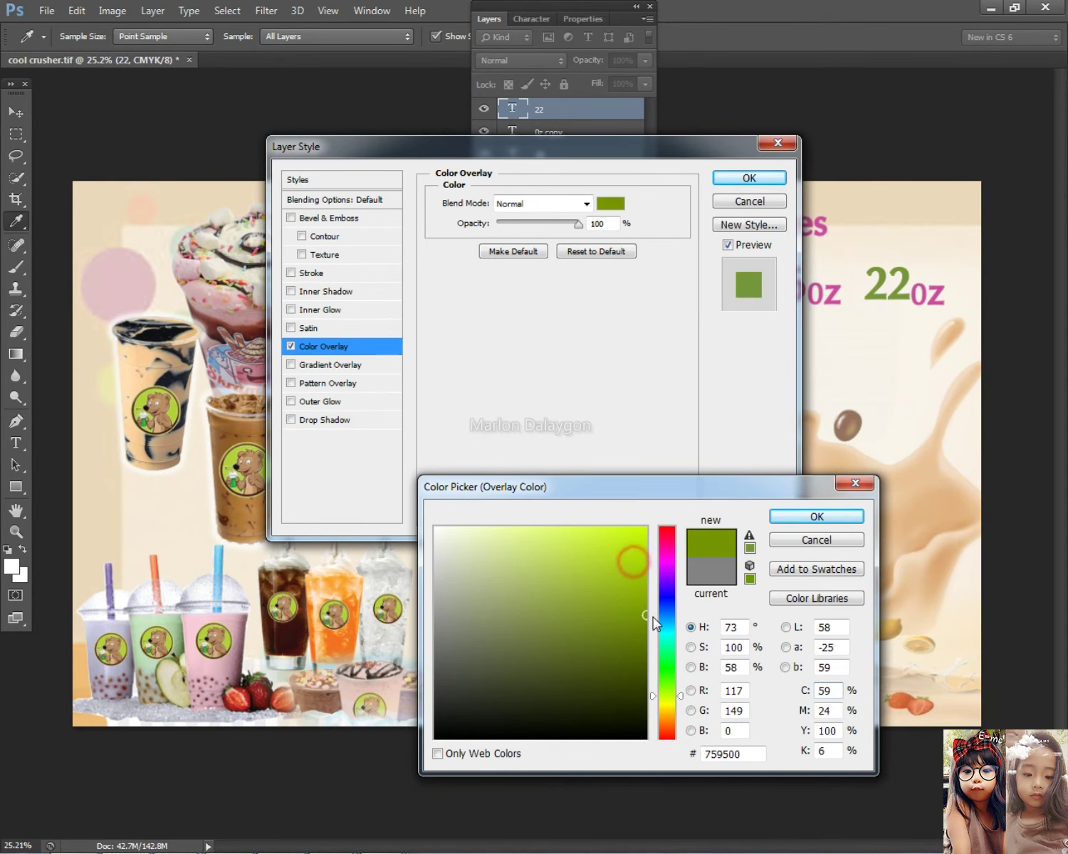
pyautogui.click(817, 516)
pyautogui.click(756, 178)
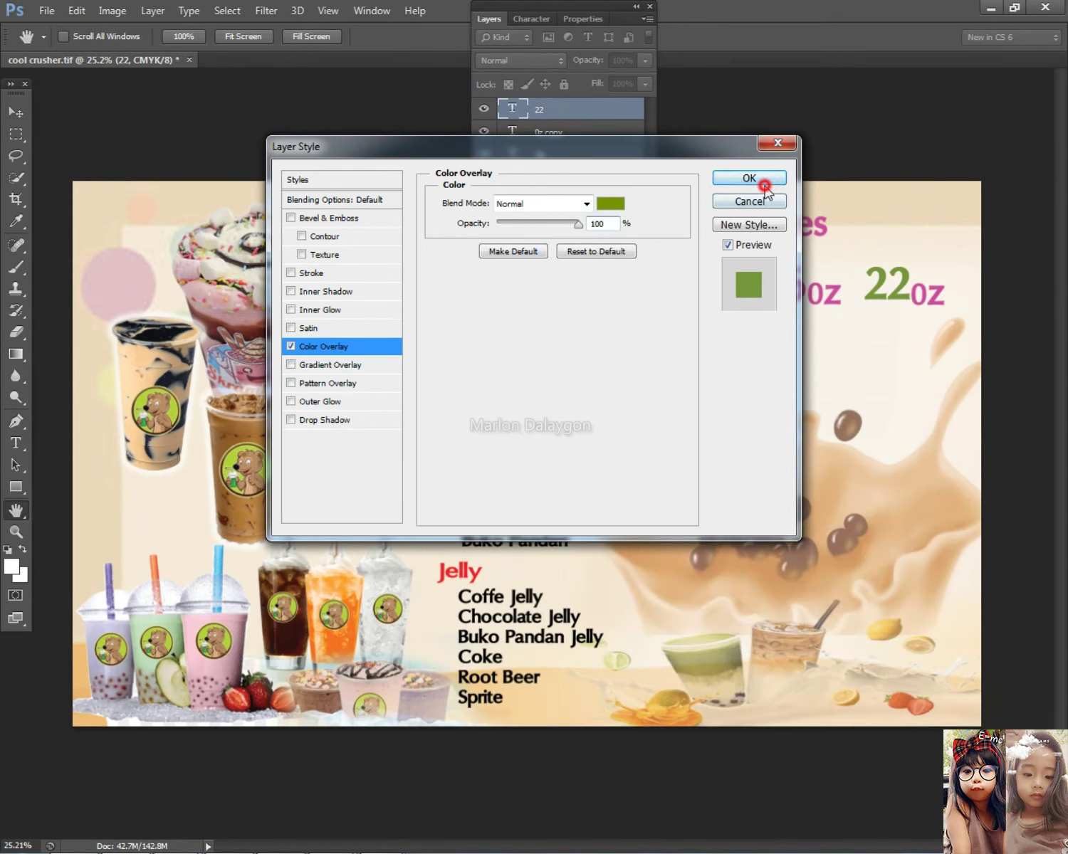
# Copy the green layer style from the 22 text layer.
pyautogui.press('v')
pyautogui.rightClick(867, 287)
pyautogui.click(883, 299)
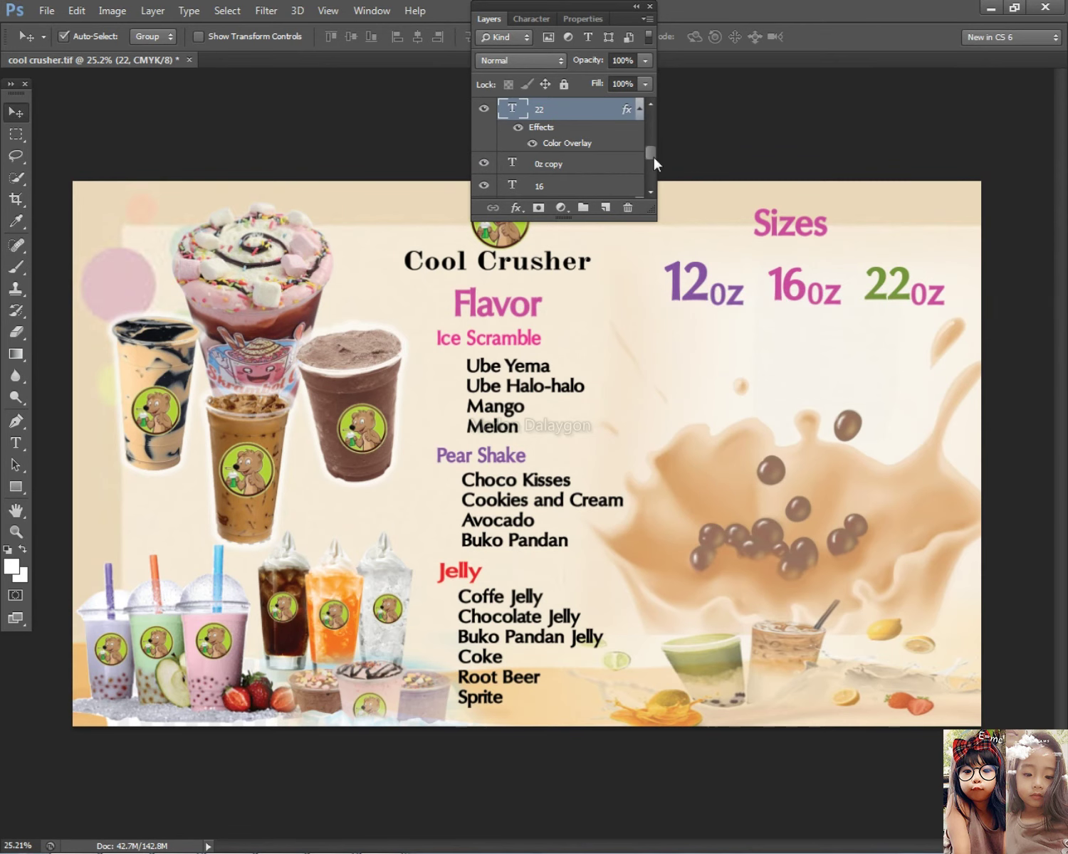
pyautogui.rightClick(555, 111)
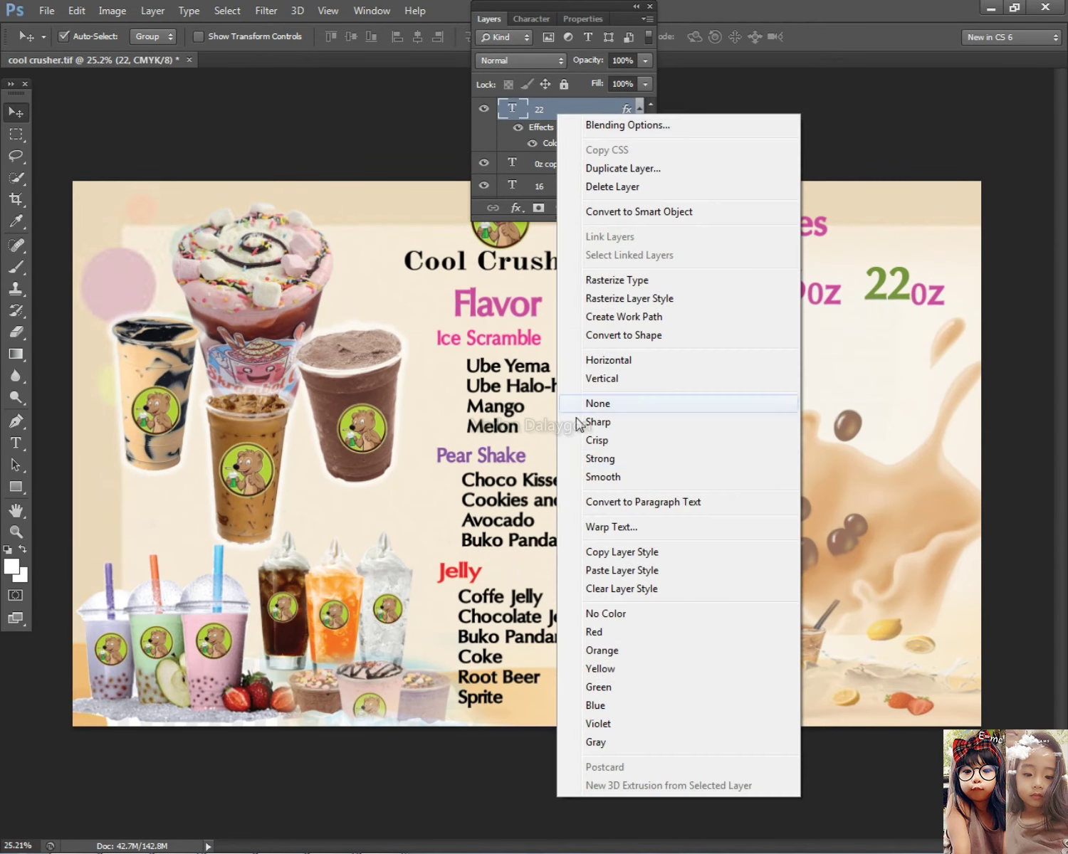
pyautogui.click(612, 551)
# Paste the copied green layer style onto the 0z text beside the 22.
pyautogui.rightClick(920, 291)
pyautogui.rightClick(935, 298)
pyautogui.rightClick(938, 298)
pyautogui.click(938, 302)
pyautogui.rightClick(558, 110)
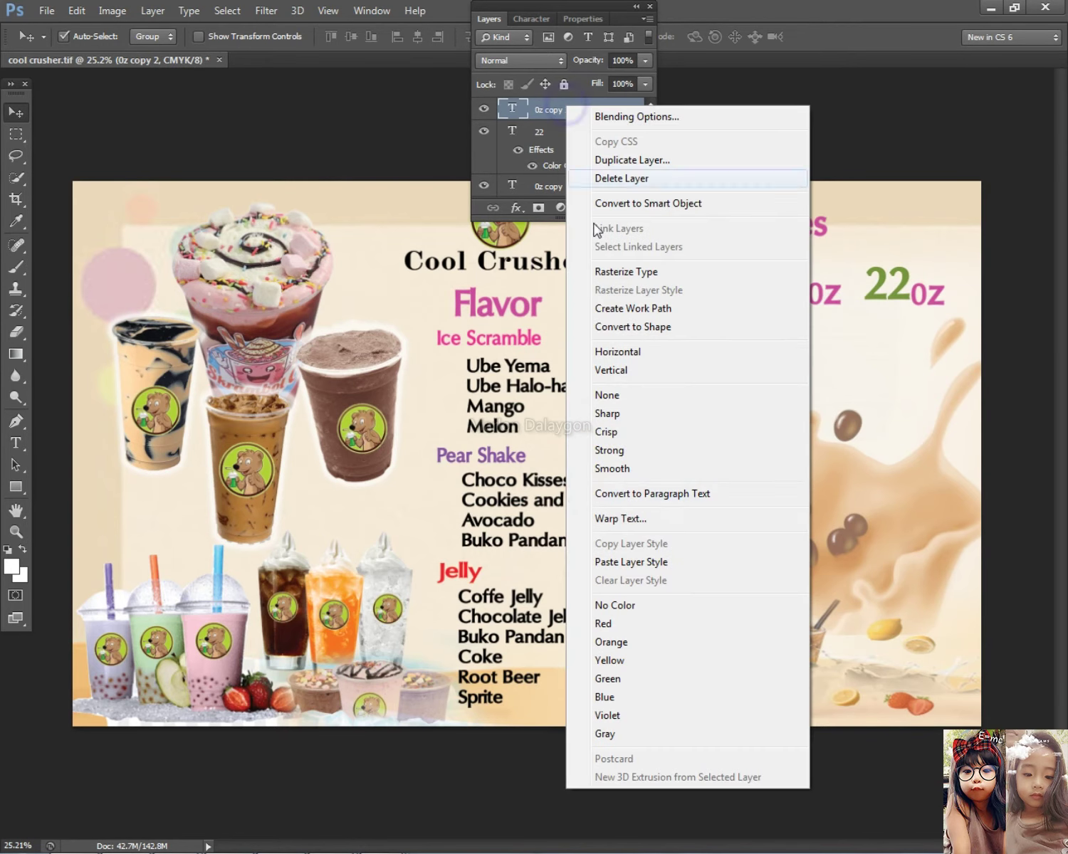
pyautogui.click(616, 561)
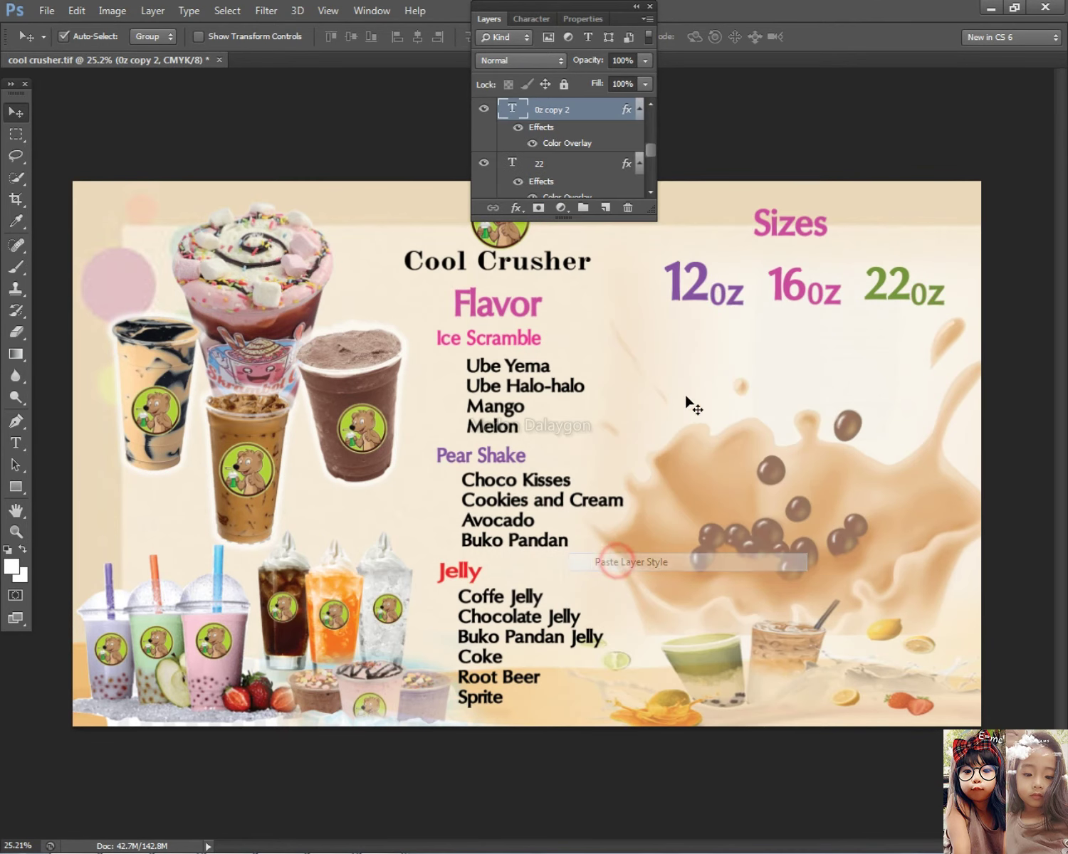
# Move the Flavor heading from above the drink lists to the empty area below the sizes.
pyautogui.click(498, 20)
pyautogui.scroll(-5, 796, 305)
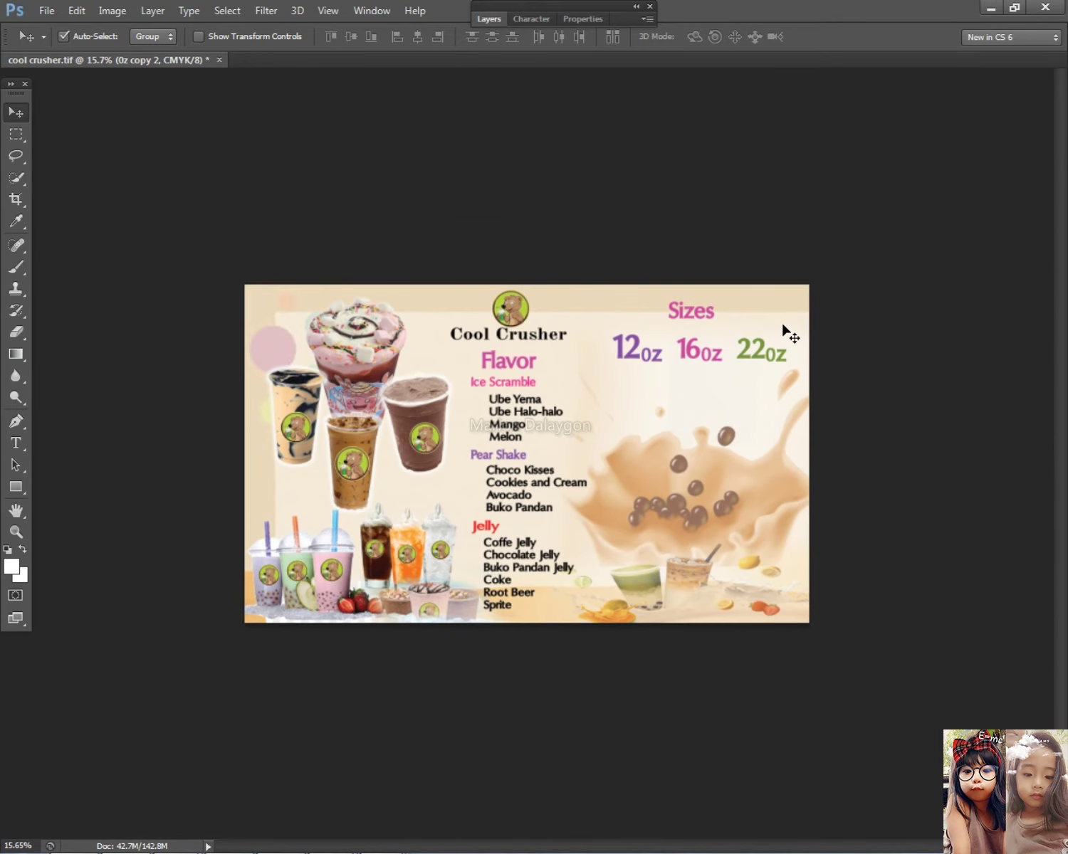
pyautogui.scroll(5, 519, 369)
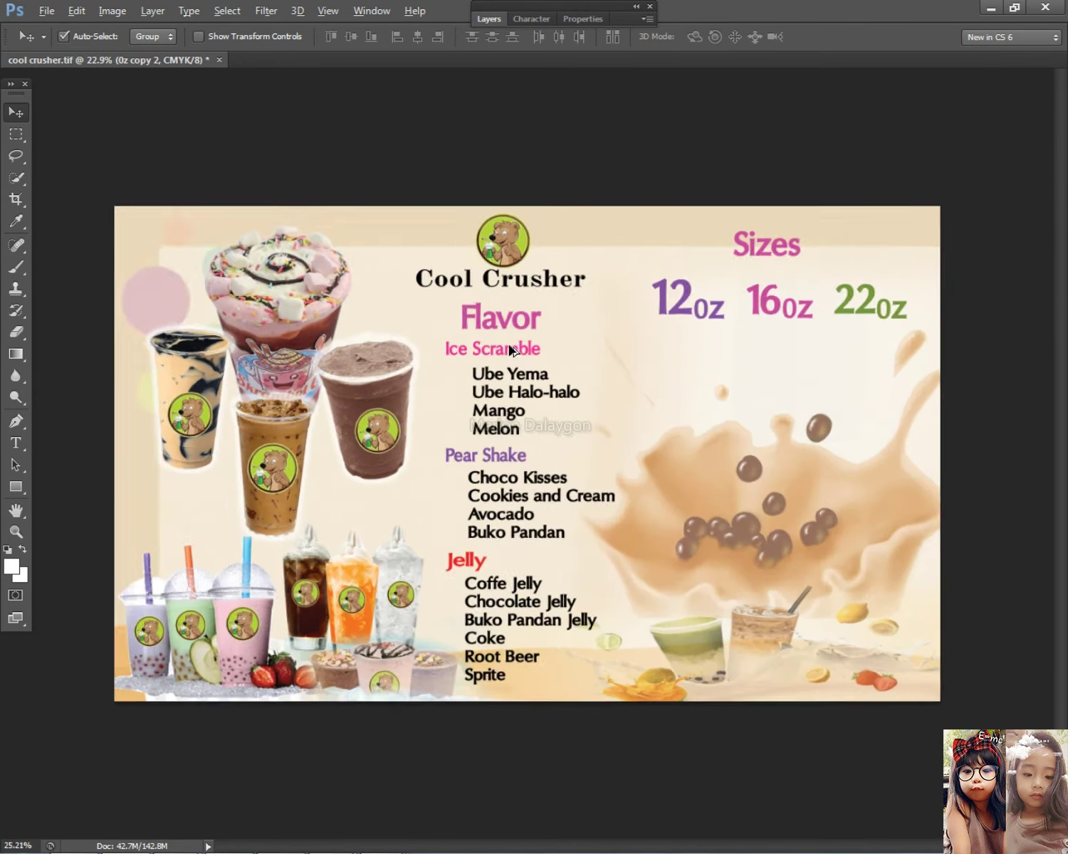
pyautogui.moveTo(591, 314); pyautogui.dragTo(840, 361)
pyautogui.moveTo(448, 302); pyautogui.dragTo(591, 826)
pyautogui.scroll(-3, 591, 805)
pyautogui.scroll(-1, 593, 806)
pyautogui.hotkey('ctrl', 't')
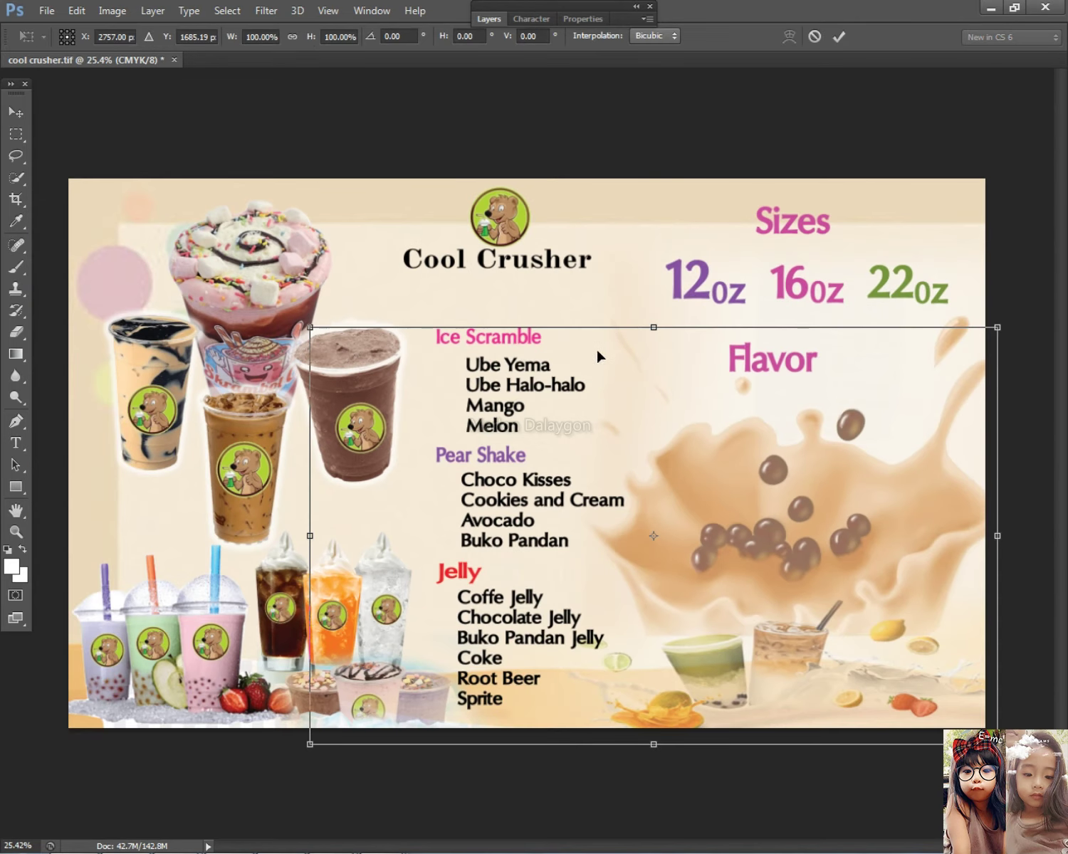
pyautogui.press('Return')
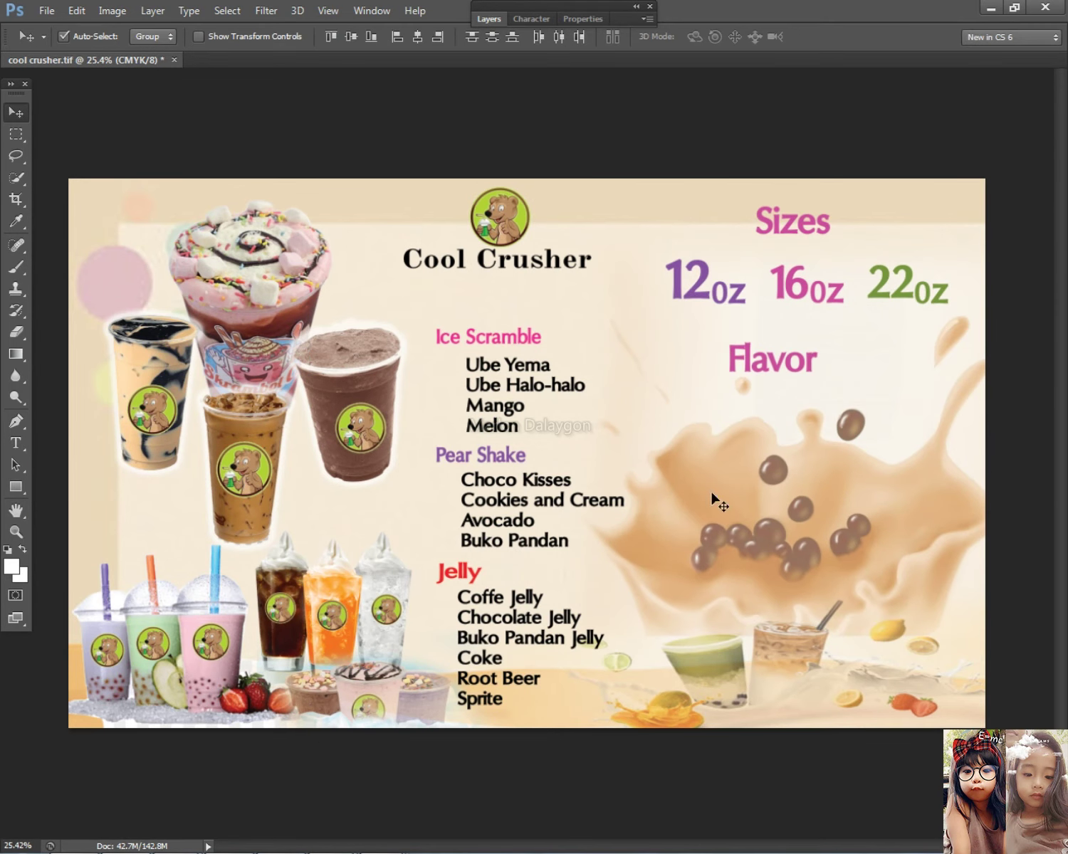
pyautogui.hotkey('ctrl', 't')
pyautogui.moveTo(838, 420); pyautogui.dragTo(826, 524)
pyautogui.press('Return')
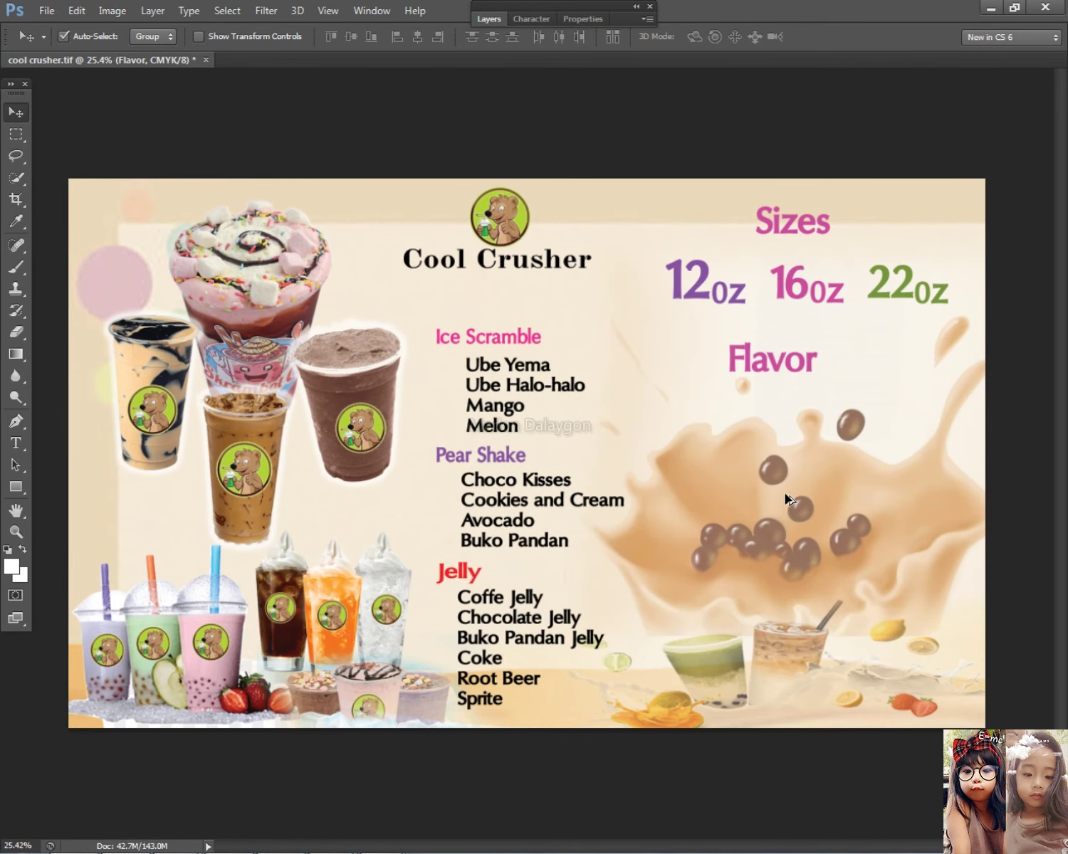
# Lock Layer 4, the lower drinks artwork, so it stays out of area selections.
pyautogui.click(487, 18)
pyautogui.click(564, 84)
pyautogui.click(489, 19)
# Select all Ice Scramble, Pear Shake and Jelly text and scale it up proportionally to about 113% toward the Cool Crusher title.
pyautogui.rightClick(508, 334)
pyautogui.moveTo(489, 310); pyautogui.dragTo(531, 704)
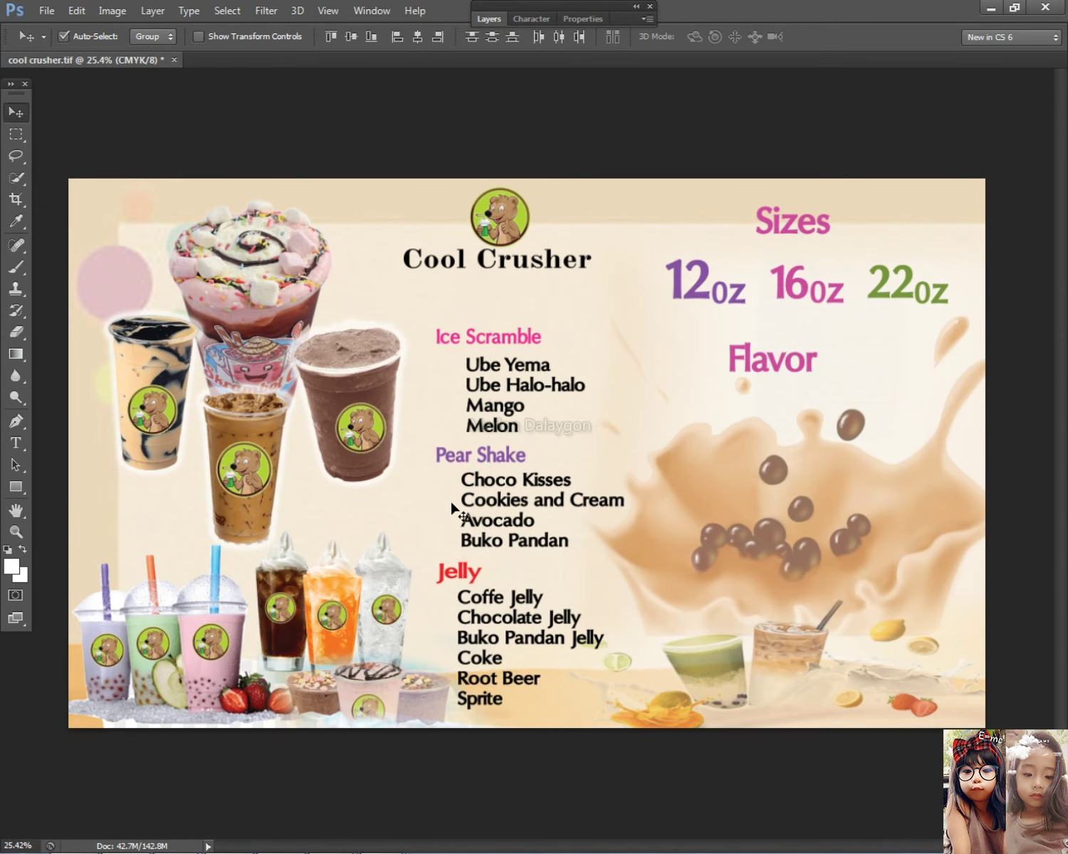
pyautogui.moveTo(437, 315); pyautogui.dragTo(548, 823)
pyautogui.hotkey('ctrl', 't')
pyautogui.moveTo(626, 326); pyautogui.dragTo(646, 276)
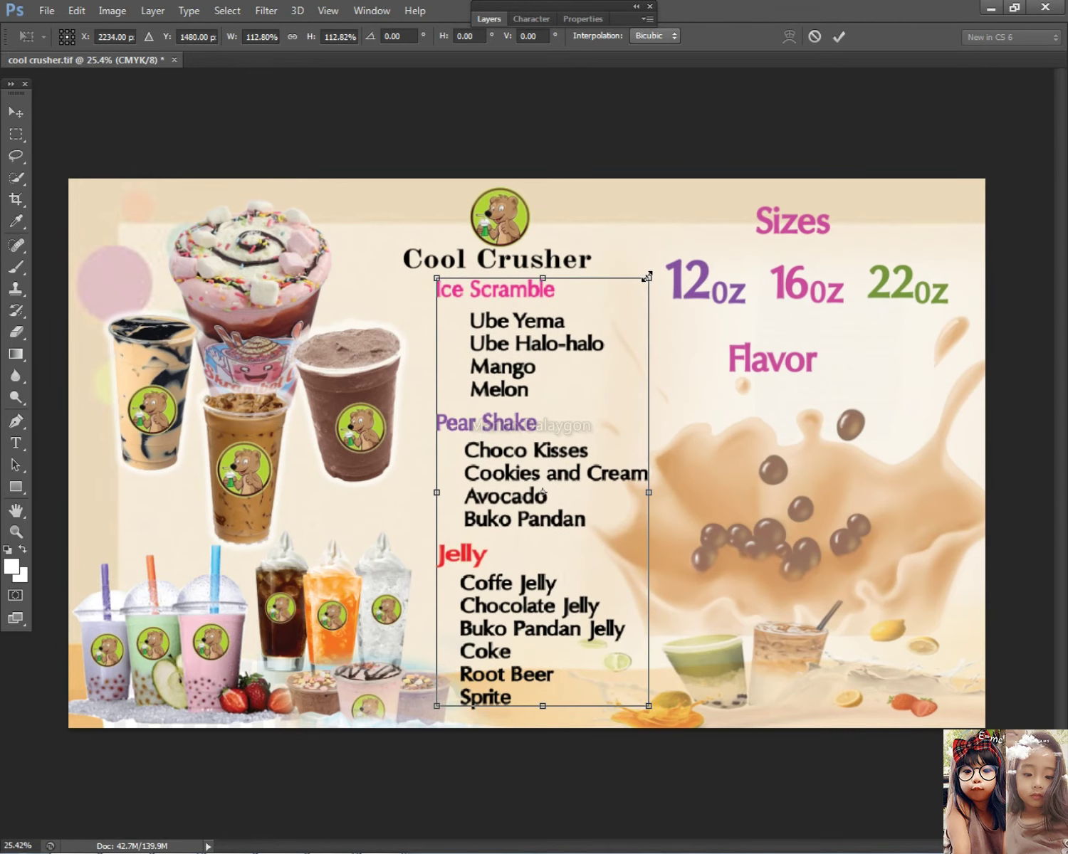
pyautogui.press('Return')
# Nudge the bear logo slightly up and shift the Cool Crusher title slightly up and right beneath it.
pyautogui.rightClick(509, 225)
pyautogui.click(538, 238)
pyautogui.rightClick(507, 257)
pyautogui.click(532, 265)
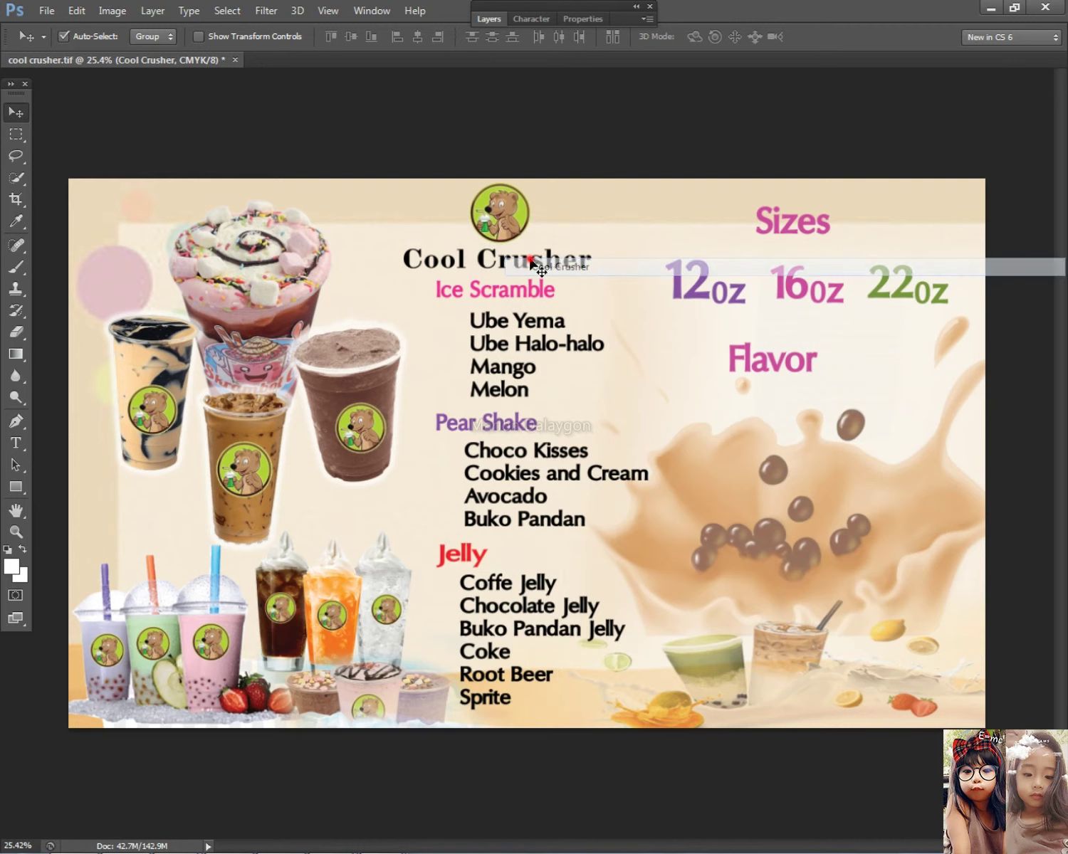
pyautogui.moveTo(529, 259); pyautogui.dragTo(531, 250)
pyautogui.press('Down')
pyautogui.press('Down')
pyautogui.press('Down')
pyautogui.press('Down')
pyautogui.press('Right')
pyautogui.press('Right')
pyautogui.press('Right')
# Delete the Flavor heading and nudge the Ice Scramble heading slightly down.
pyautogui.moveTo(795, 356); pyautogui.dragTo(373, 549)
pyautogui.press('Delete')
pyautogui.rightClick(481, 288)
pyautogui.click(506, 299)
pyautogui.press('Down')
pyautogui.press('Down')
# Nudge the Cool Crusher title slightly down, closer to the Ice Scramble heading.
pyautogui.rightClick(527, 253)
pyautogui.click(539, 262)
pyautogui.press('Down')
pyautogui.press('Down')
pyautogui.press('Down')
pyautogui.press('Down')
pyautogui.press('Down')
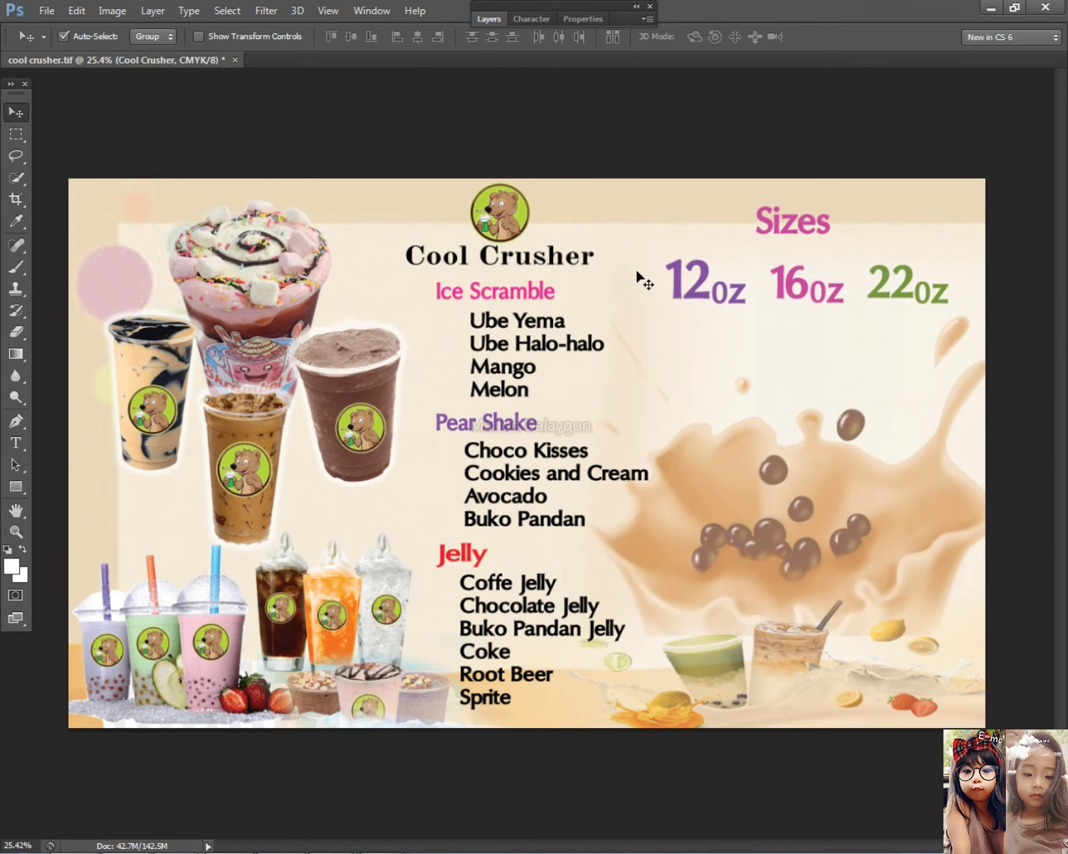
# Shift the list from Ube Yema to Melon slightly down and left to widen the gap below the Ice Scramble heading.
pyautogui.scroll(-3, 768, 382)
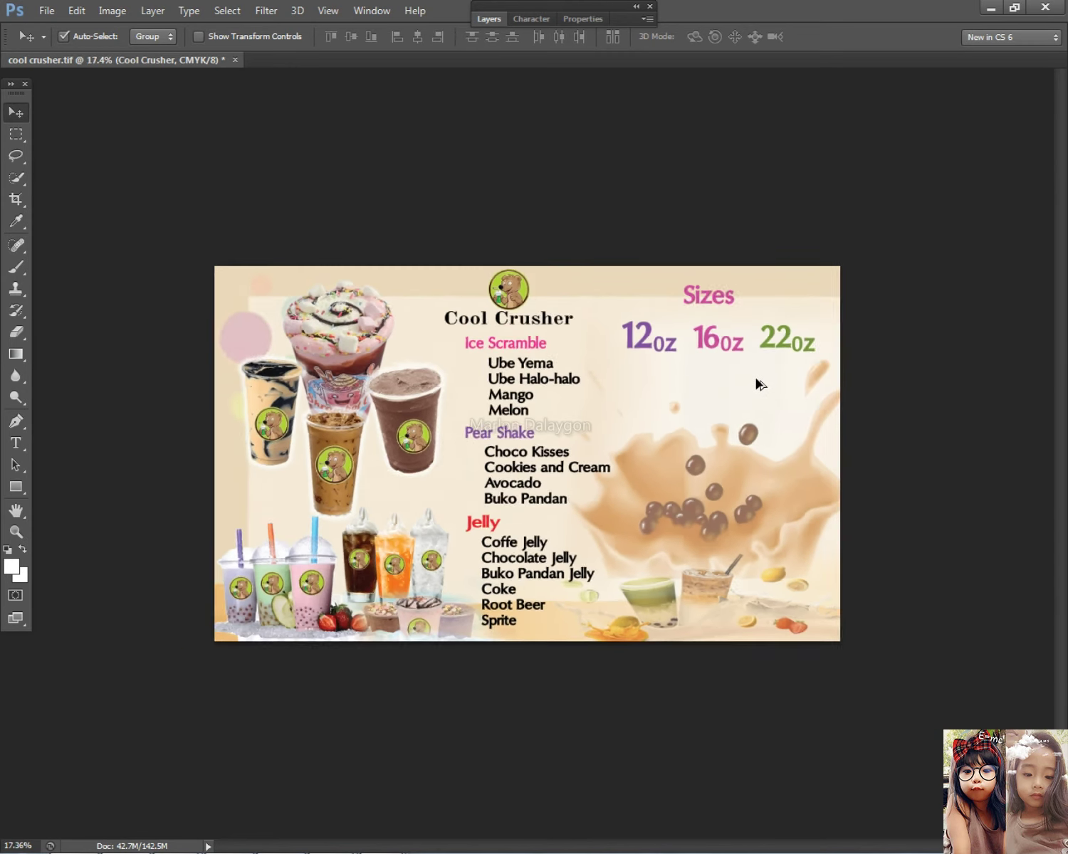
pyautogui.scroll(2, 766, 386)
pyautogui.scroll(3, 589, 357)
pyautogui.rightClick(510, 346)
pyautogui.click(532, 353)
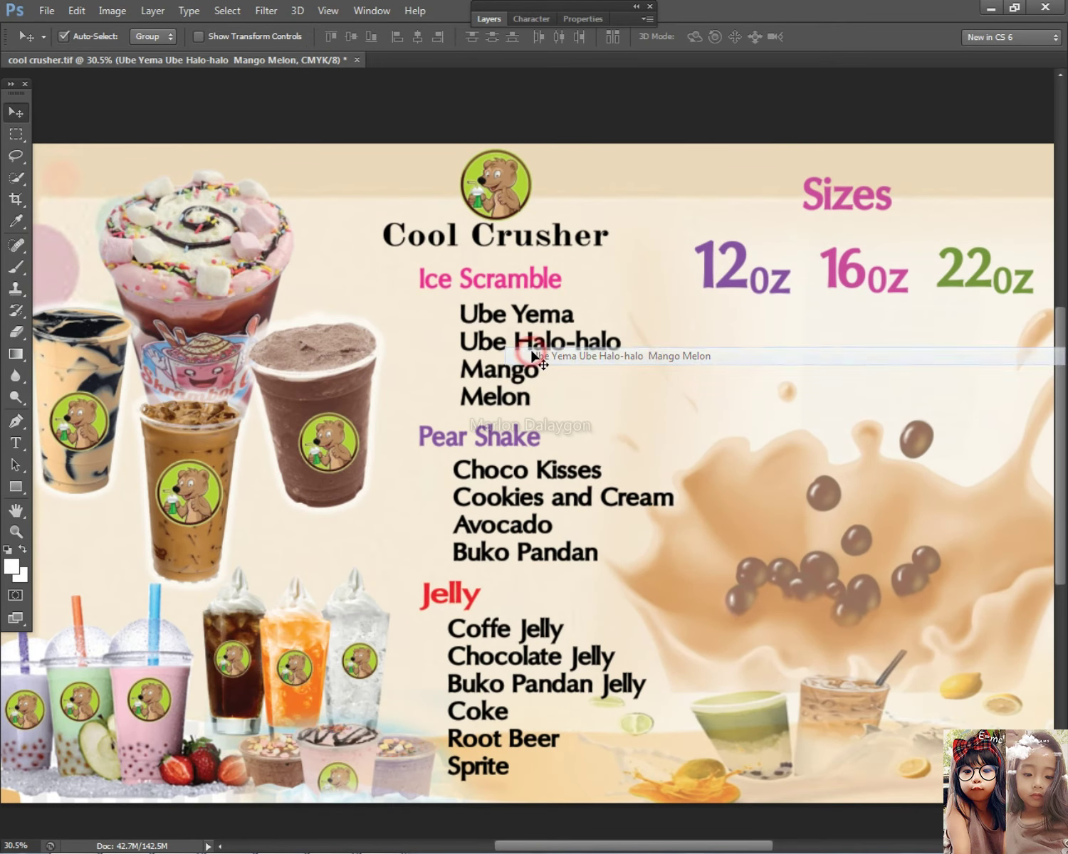
pyautogui.press('Down')
pyautogui.press('Down')
pyautogui.press('Down')
pyautogui.press('Down')
pyautogui.moveTo(532, 342); pyautogui.dragTo(534, 332)
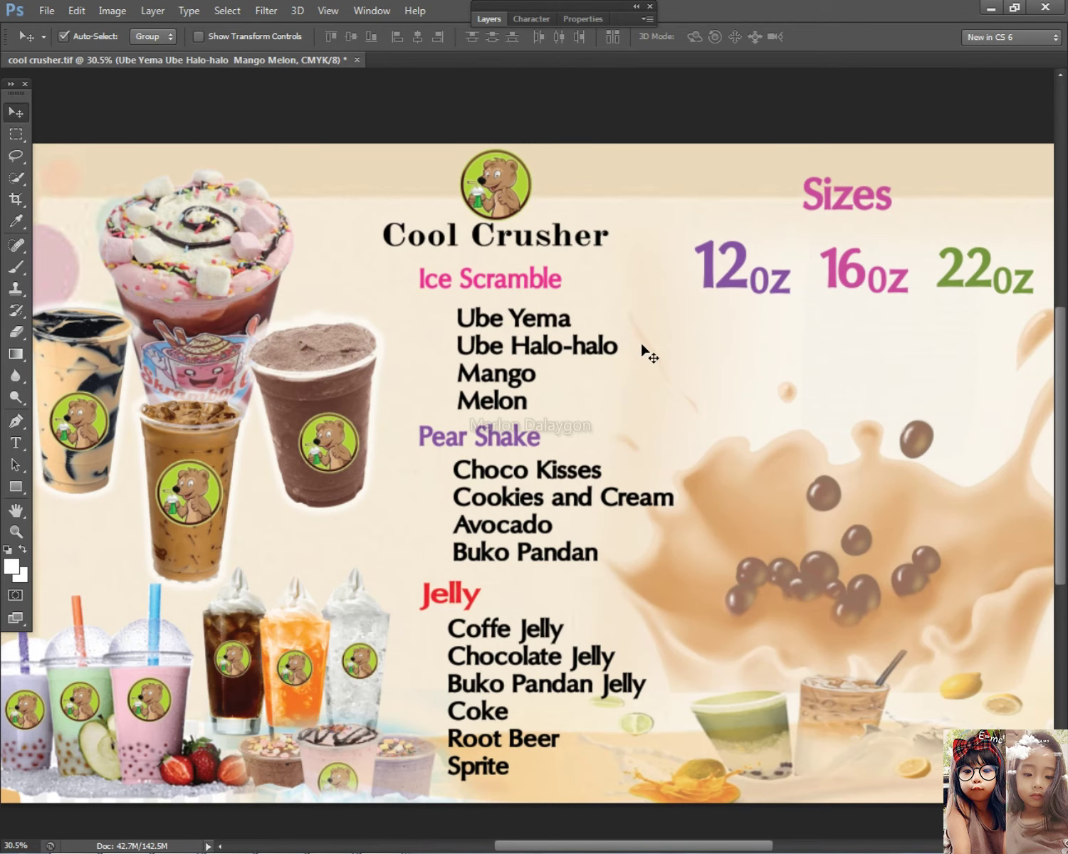
# Marquee-select a wide rectangular area of the banner and copy that part of the underlying artwork onto a new layer.
pyautogui.scroll(-2, 717, 387)
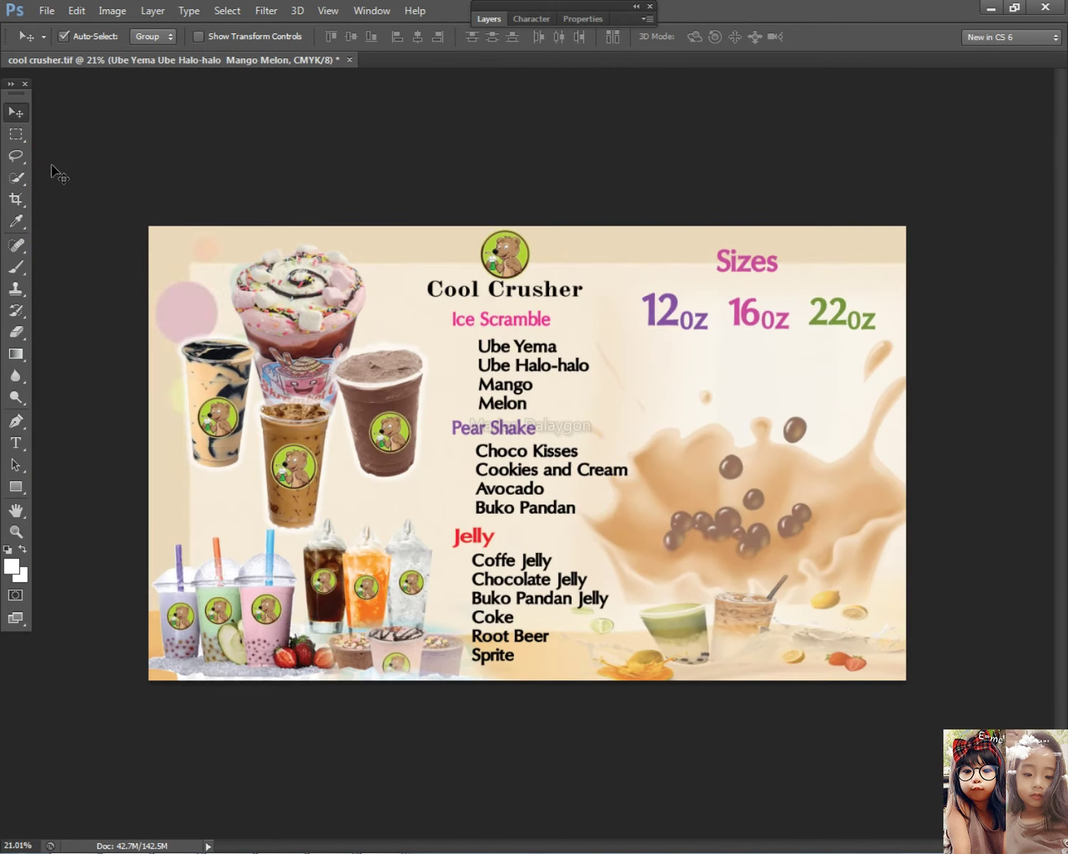
pyautogui.click(19, 136)
pyautogui.scroll(1, 589, 343)
pyautogui.moveTo(456, 308); pyautogui.dragTo(973, 407)
pyautogui.click(16, 113)
pyautogui.rightClick(368, 249)
pyautogui.click(420, 283)
pyautogui.hotkey('ctrl', 'j')
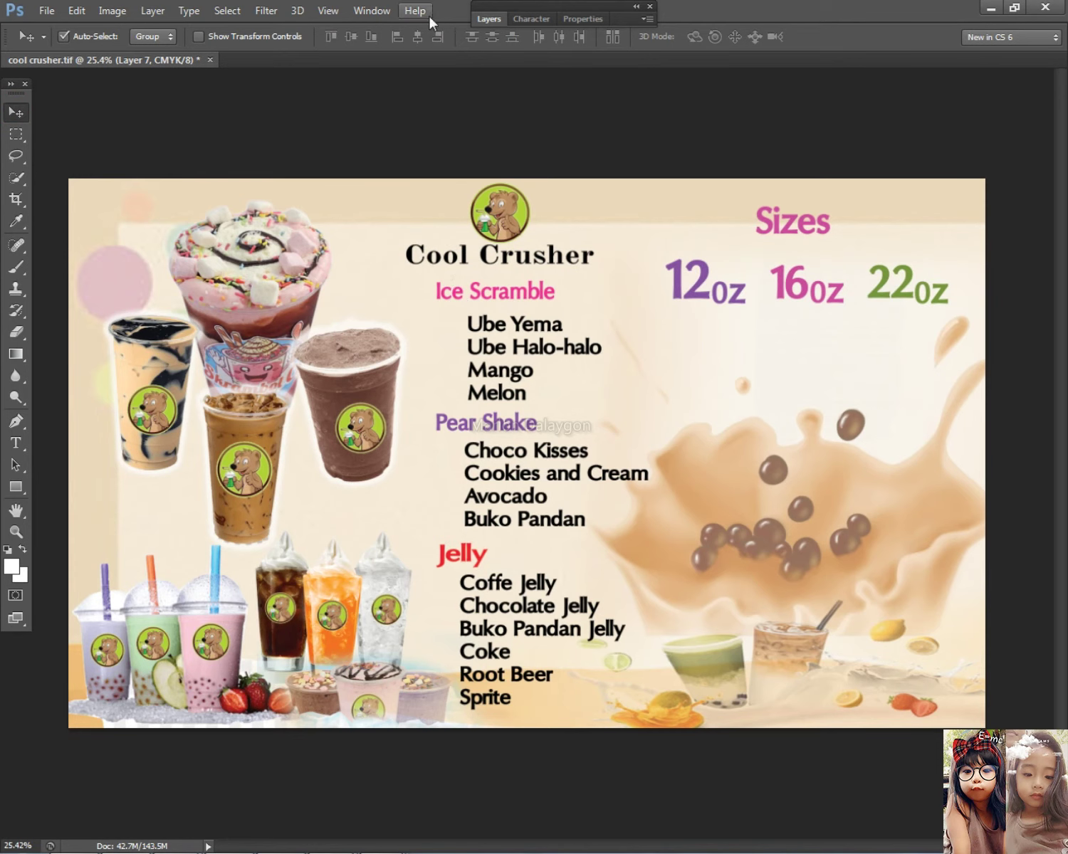
# Bring the white rectangle layer beside the Ube Yema to Melon list to the front of the stack.
pyautogui.click(486, 16)
pyautogui.click(152, 11)
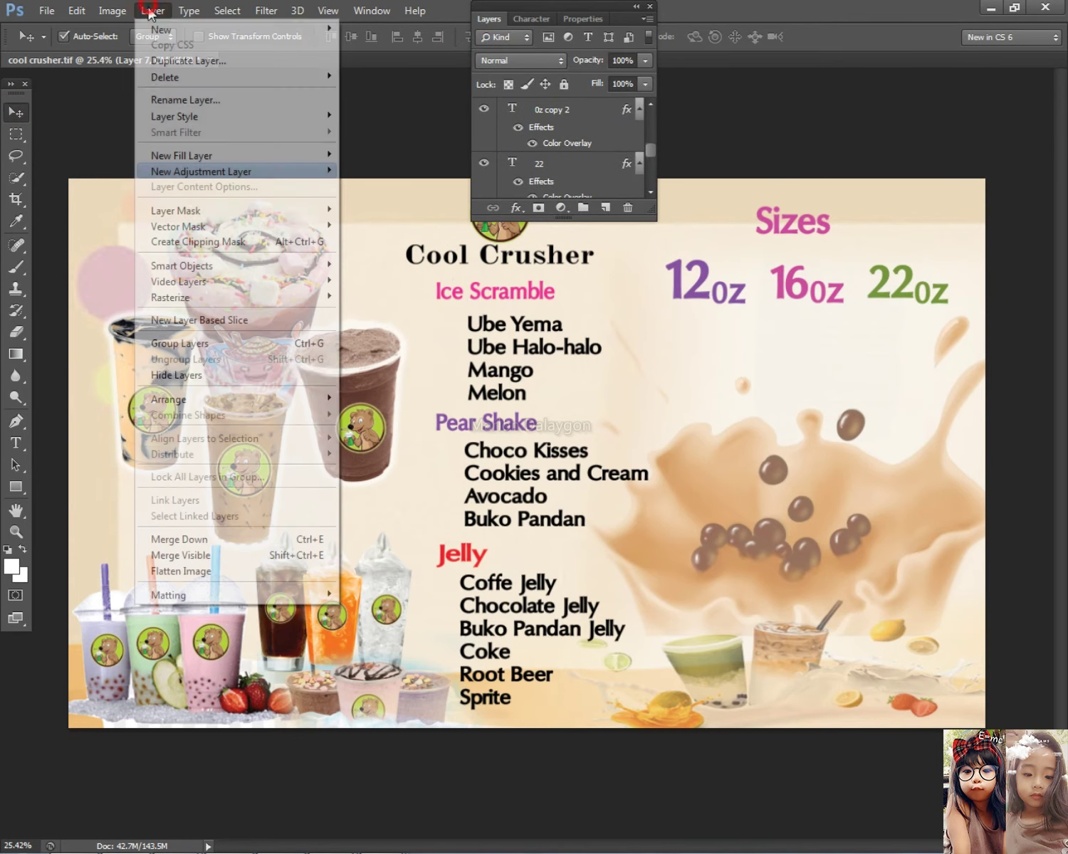
pyautogui.moveTo(228, 396)
pyautogui.click(401, 398)
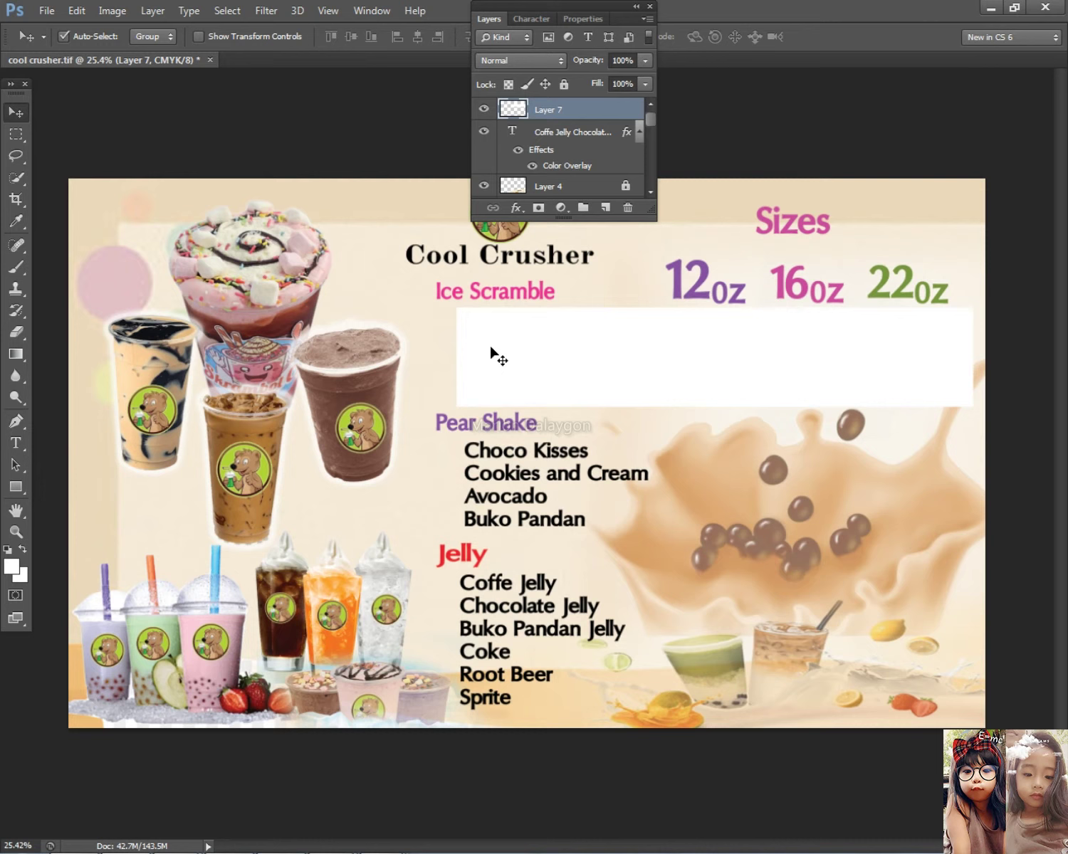
# Bring the Ube Yema to Melon text list to the front, above the white rectangle.
pyautogui.rightClick(492, 351)
pyautogui.click(569, 374)
pyautogui.click(152, 11)
pyautogui.moveTo(183, 396)
pyautogui.click(394, 396)
# Lower the white rectangle's layer opacity to 23%.
pyautogui.rightClick(734, 341)
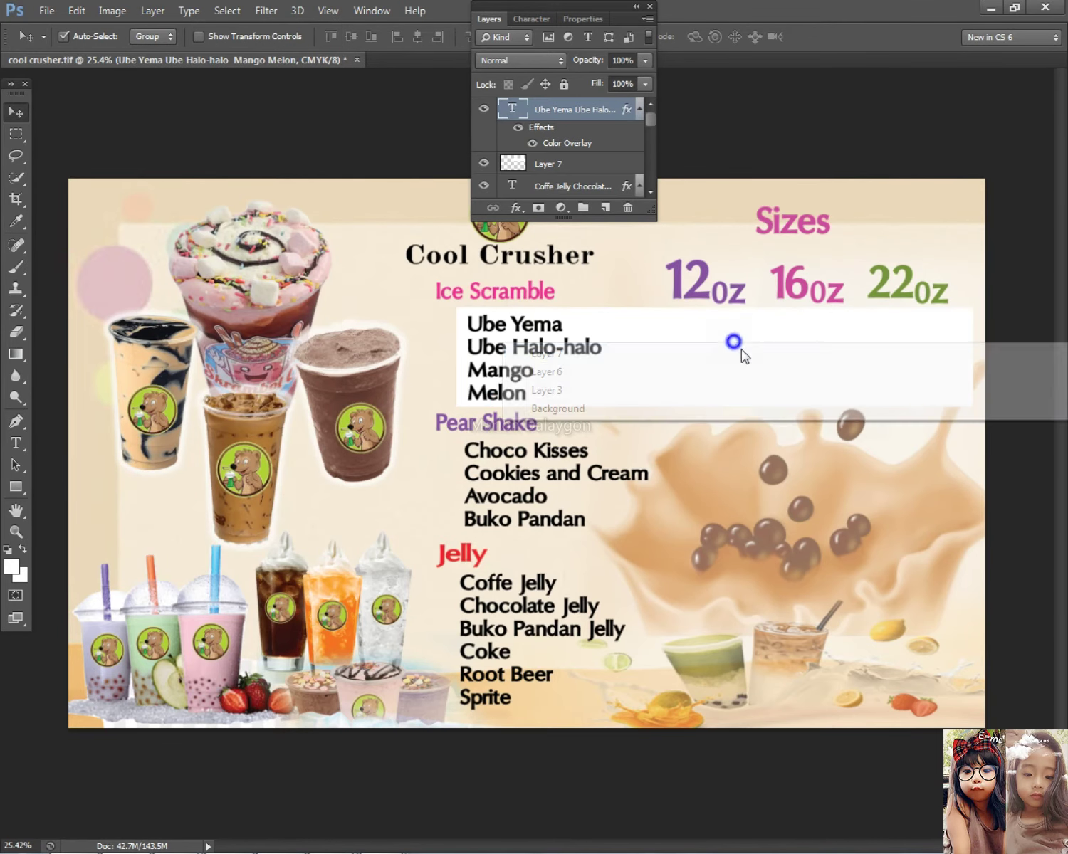
pyautogui.click(744, 354)
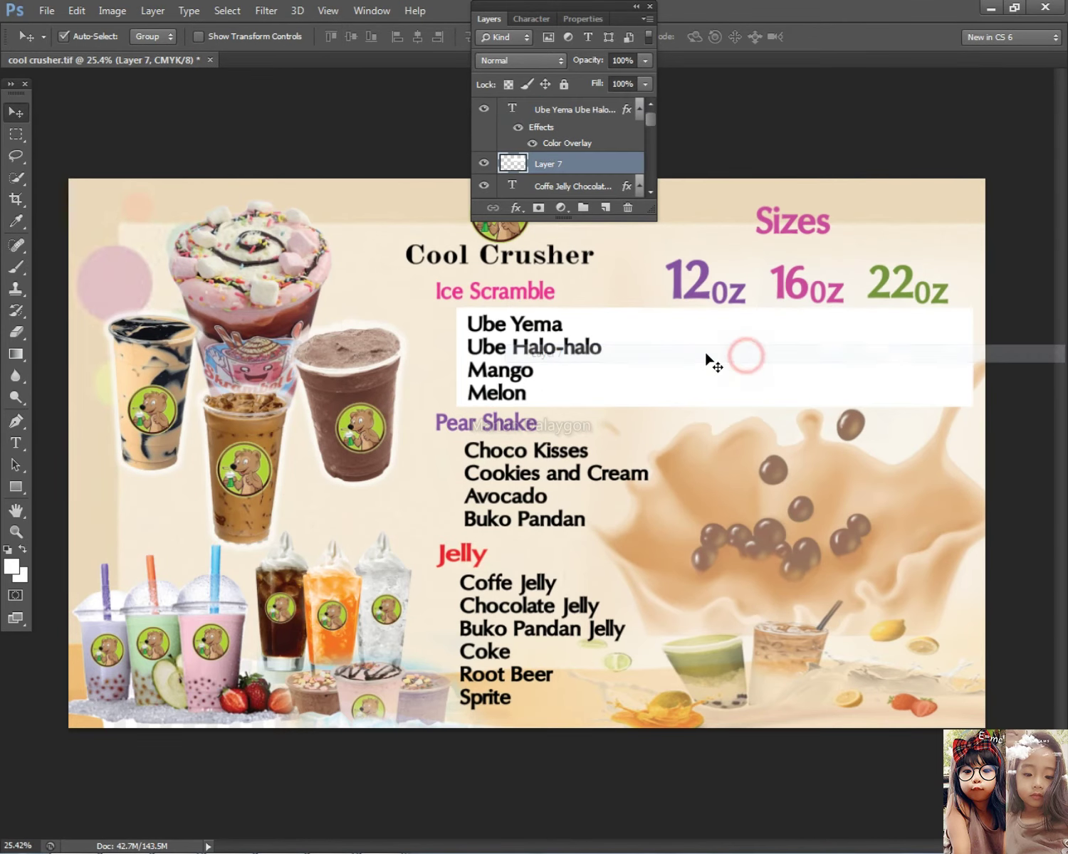
pyautogui.doubleClick(612, 169)
pyautogui.moveTo(590, 164); pyautogui.dragTo(599, 476)
pyautogui.moveTo(600, 534); pyautogui.dragTo(536, 534)
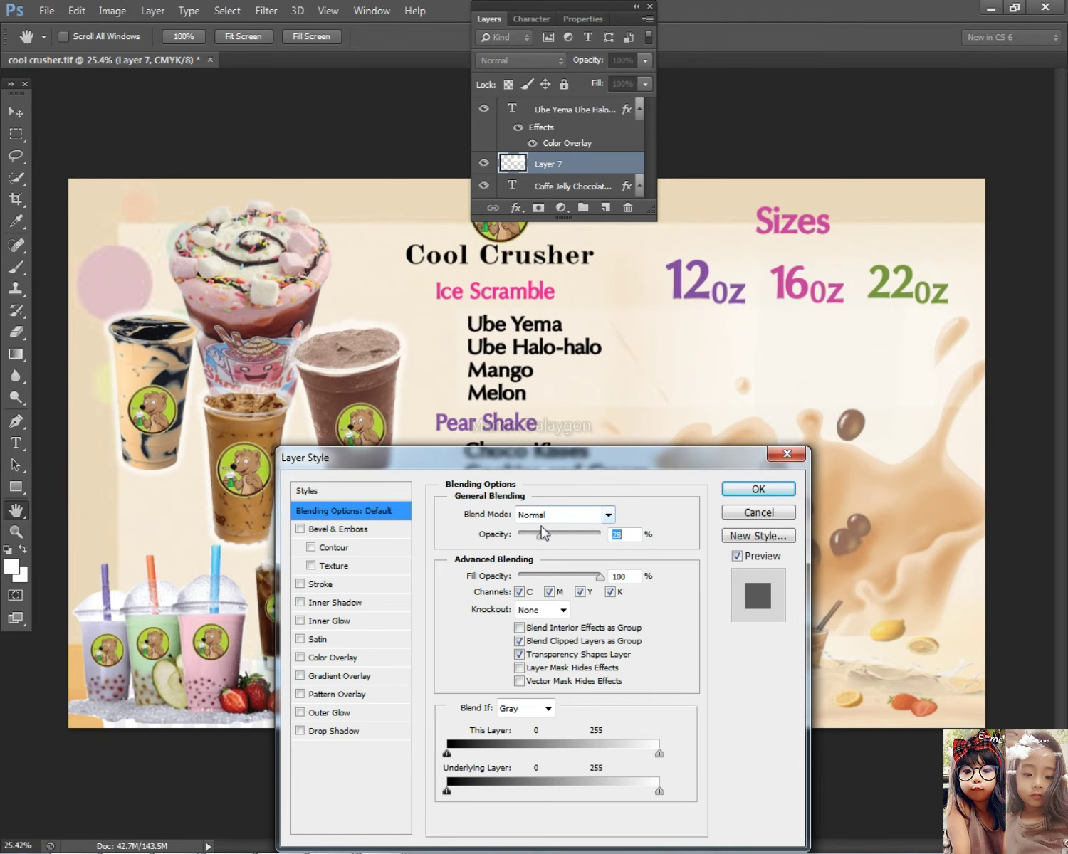
pyautogui.click(758, 489)
pyautogui.press('v')
pyautogui.scroll(3, 789, 445)
pyautogui.scroll(-3, 712, 398)
pyautogui.press('h')
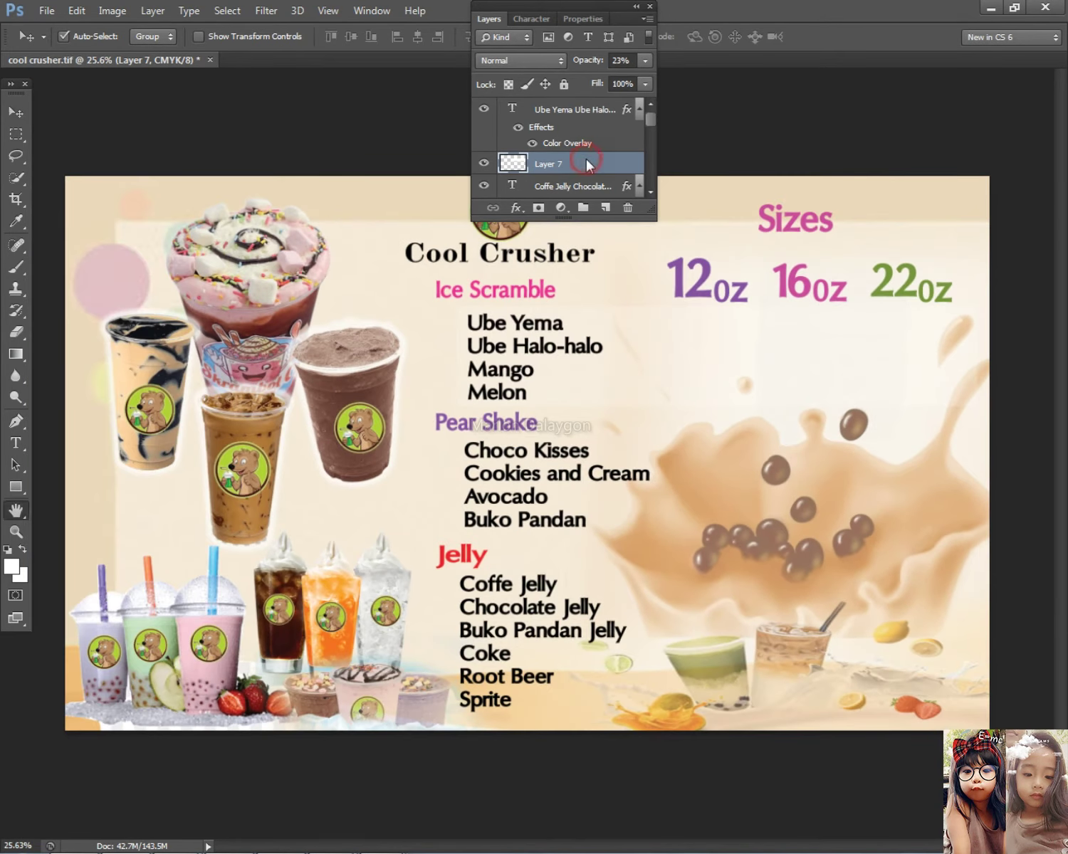
# Add a grey Color Overlay at about 71% opacity to the rectangle behind the Ube Yema to Melon list.
pyautogui.doubleClick(587, 164)
pyautogui.click(335, 658)
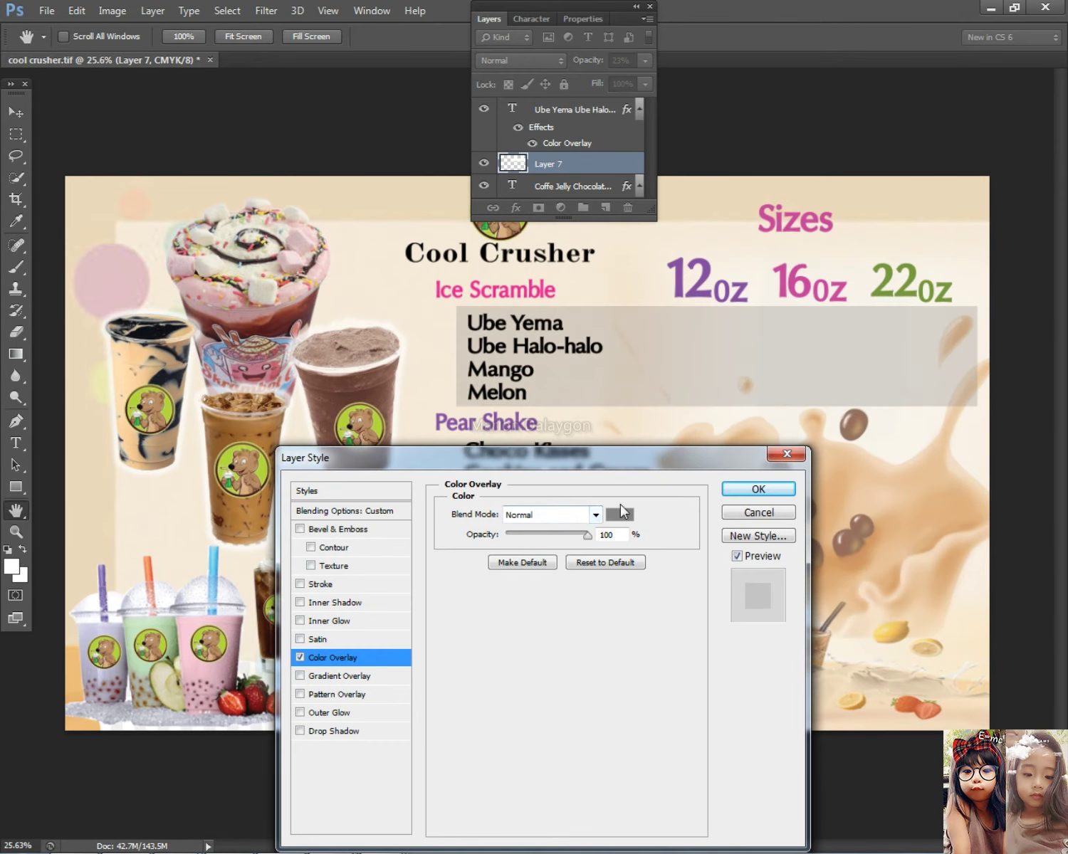
pyautogui.moveTo(585, 533); pyautogui.dragTo(575, 534)
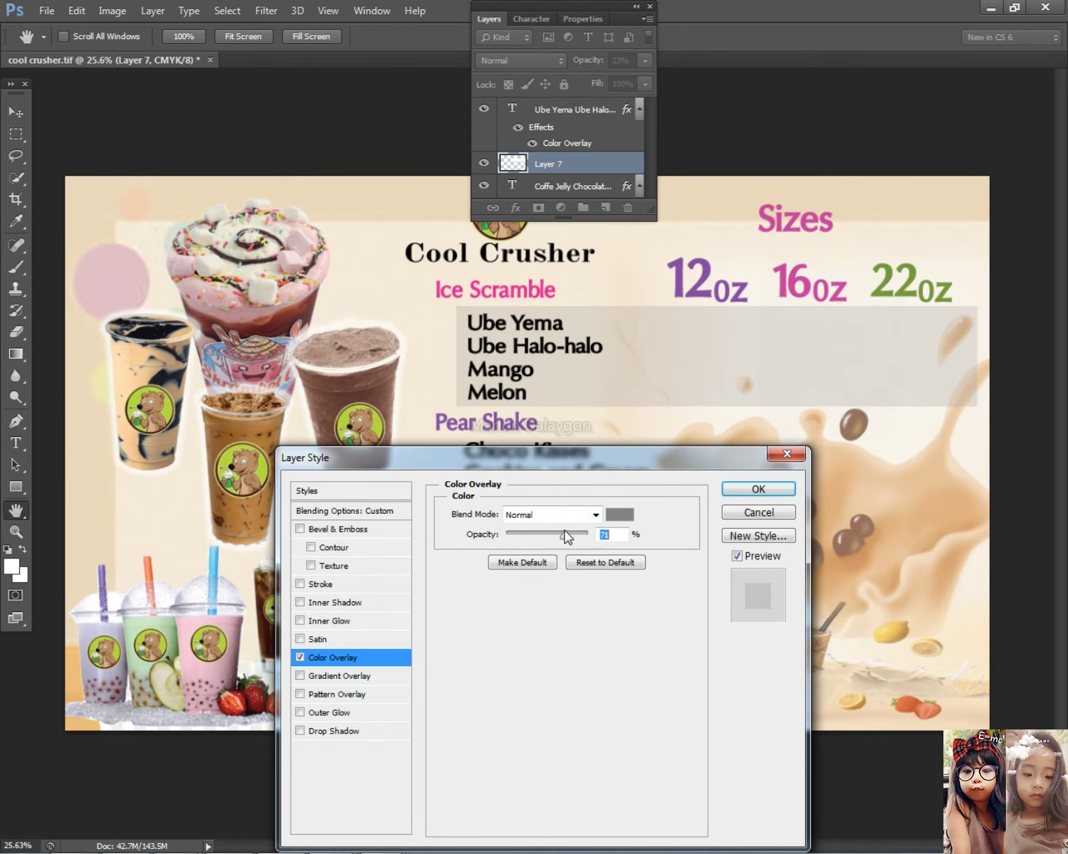
pyautogui.click(765, 491)
# Place copies of the grey rectangle over the Pear Shake and Jelly lists, and stretch the Jelly copy down past Sprite.
pyautogui.moveTo(701, 377); pyautogui.dragTo(703, 489)
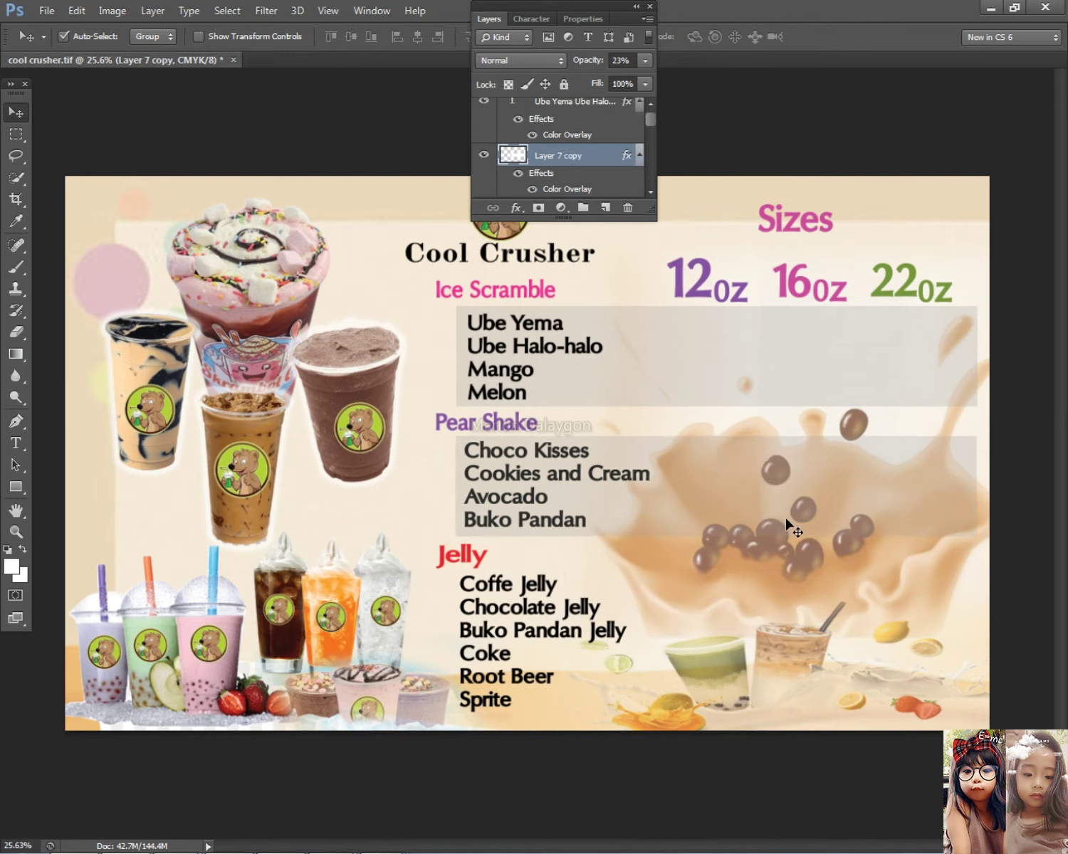
pyautogui.moveTo(738, 464); pyautogui.dragTo(737, 586)
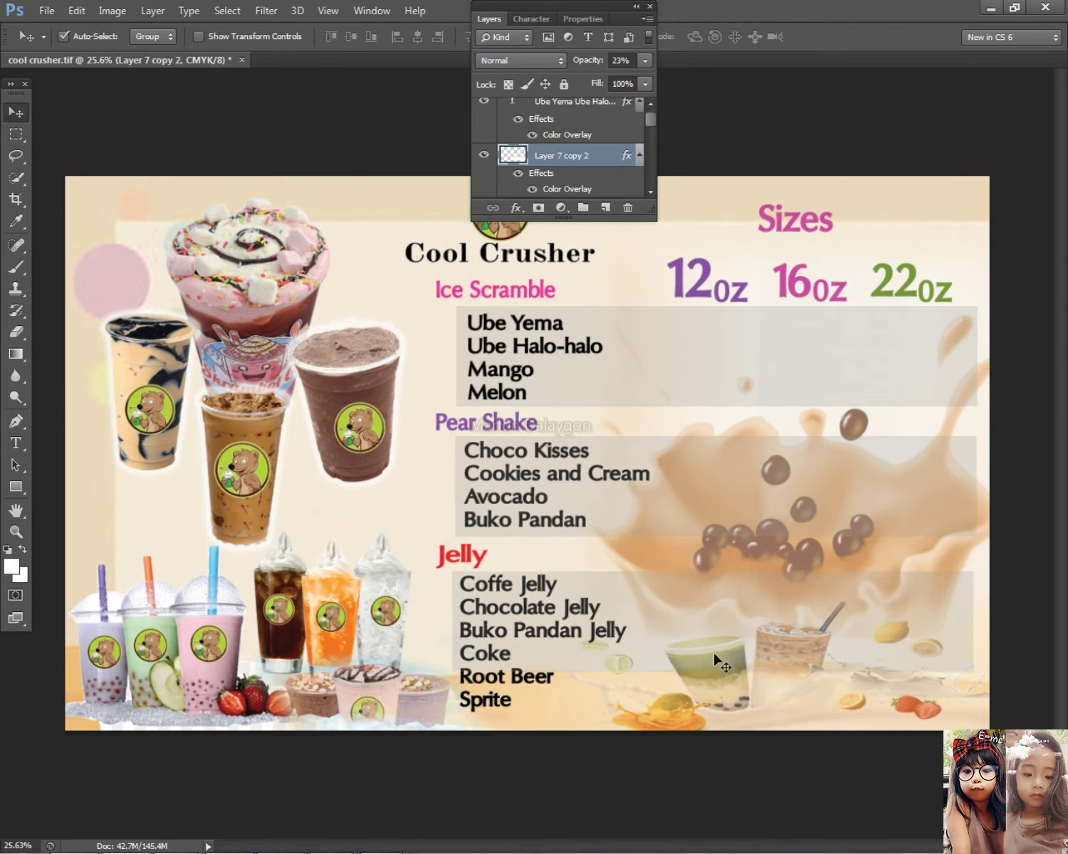
pyautogui.hotkey('ctrl', 't')
pyautogui.moveTo(708, 674); pyautogui.dragTo(703, 710)
pyautogui.press('Return')
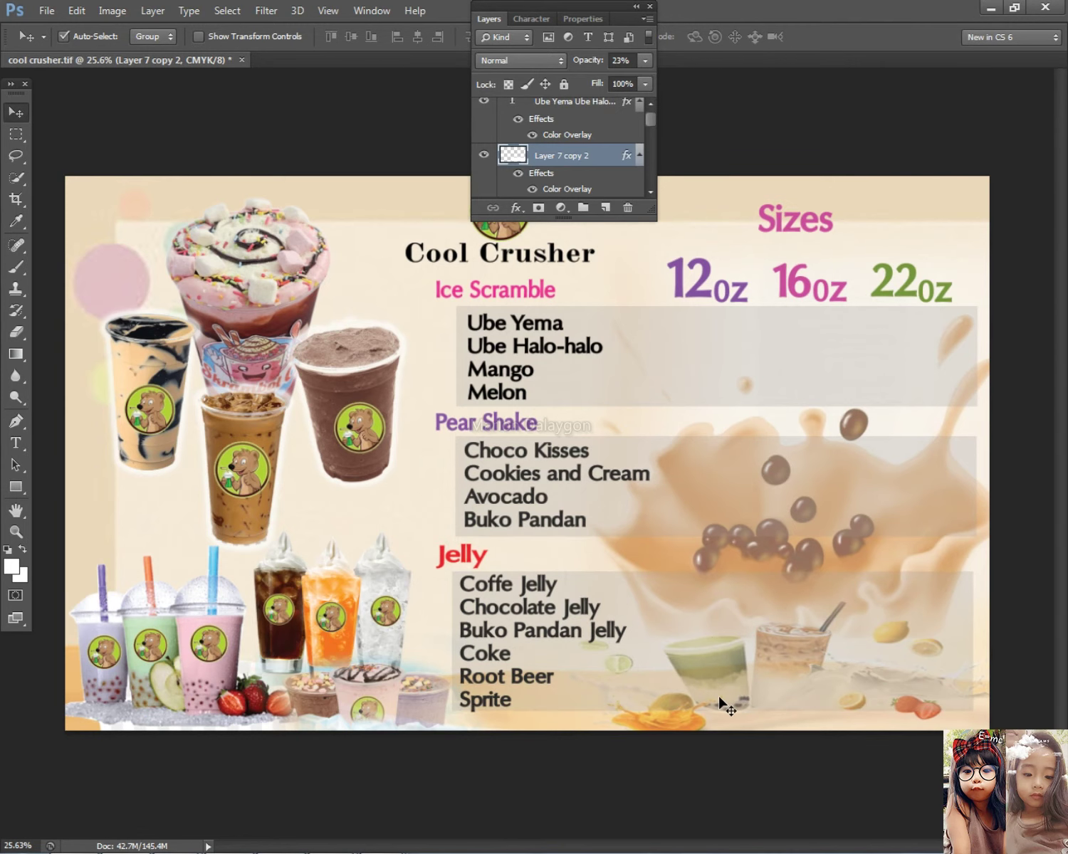
# Bring the Coffe Jelly to Sprite text list to the front, above its grey rectangle.
pyautogui.rightClick(776, 652)
pyautogui.click(781, 662)
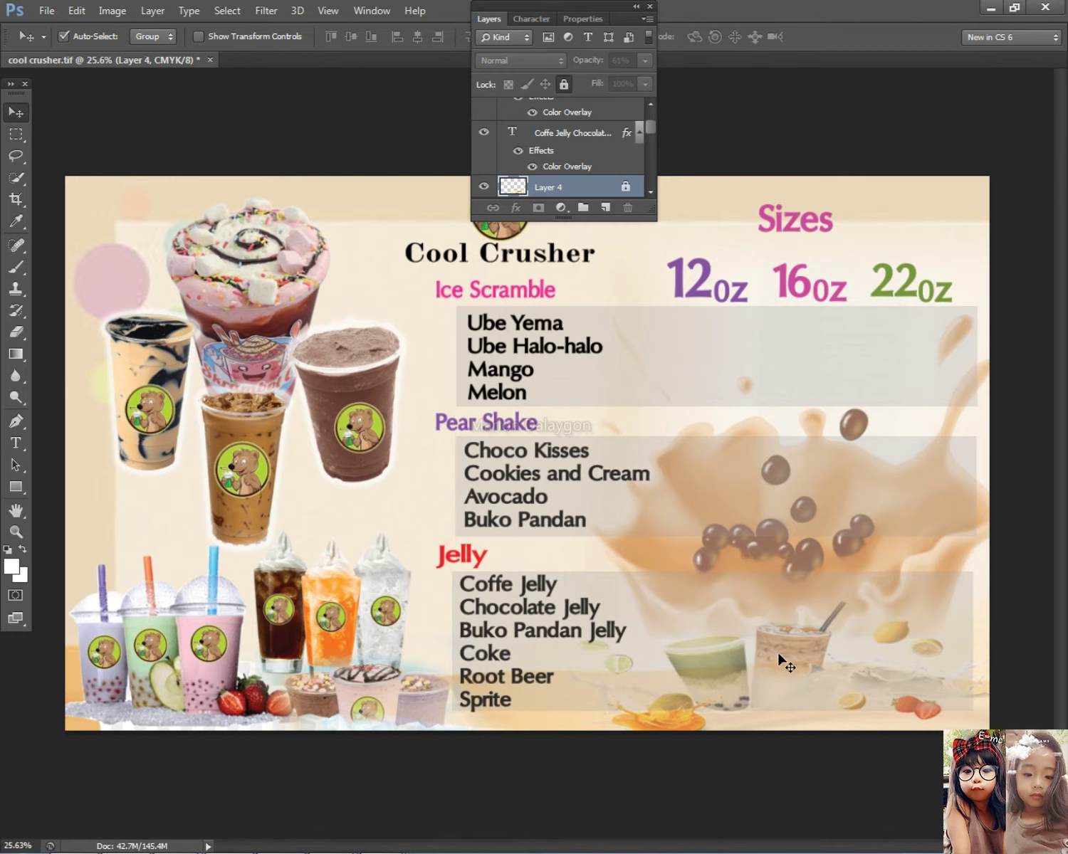
pyautogui.rightClick(786, 663)
pyautogui.click(754, 655)
pyautogui.rightClick(481, 594)
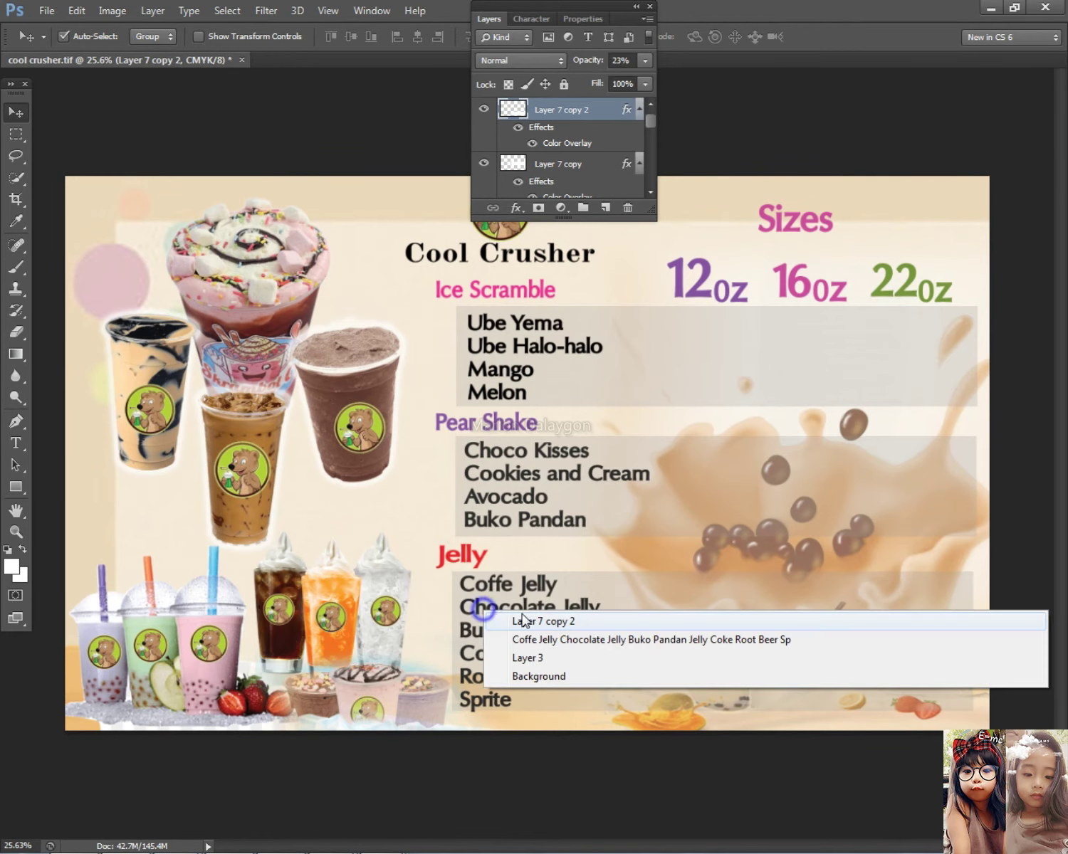
pyautogui.click(500, 638)
pyautogui.click(152, 10)
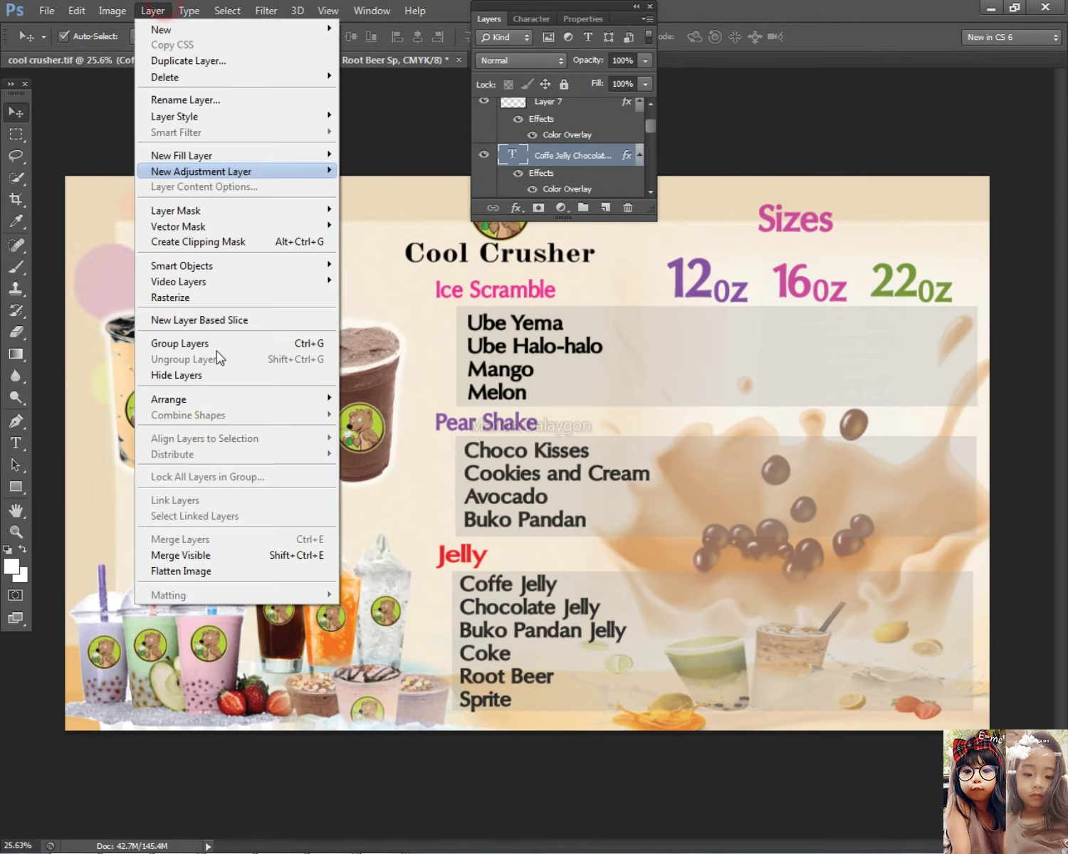
pyautogui.moveTo(217, 400)
pyautogui.click(384, 397)
# Bring the Choco Kisses to Buko Pandan text list to the front, above its grey rectangle.
pyautogui.rightClick(507, 498)
pyautogui.click(545, 514)
pyautogui.click(153, 10)
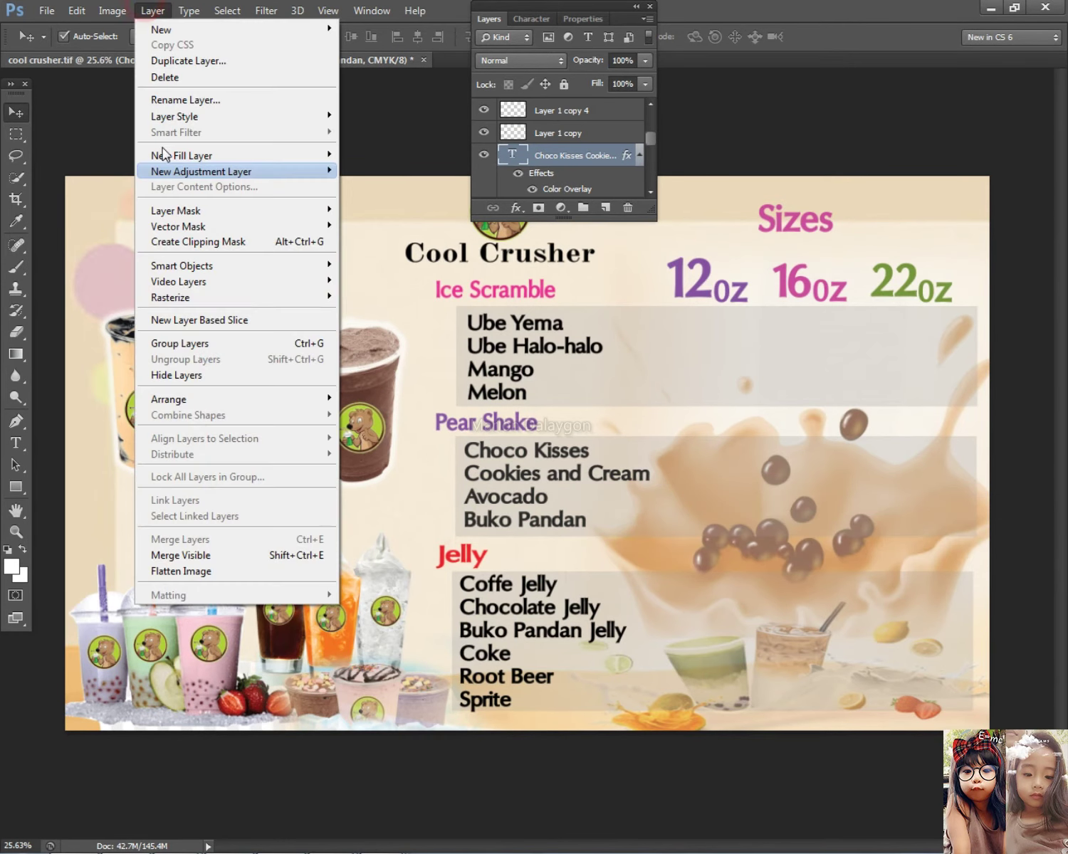
pyautogui.moveTo(175, 399)
pyautogui.click(383, 398)
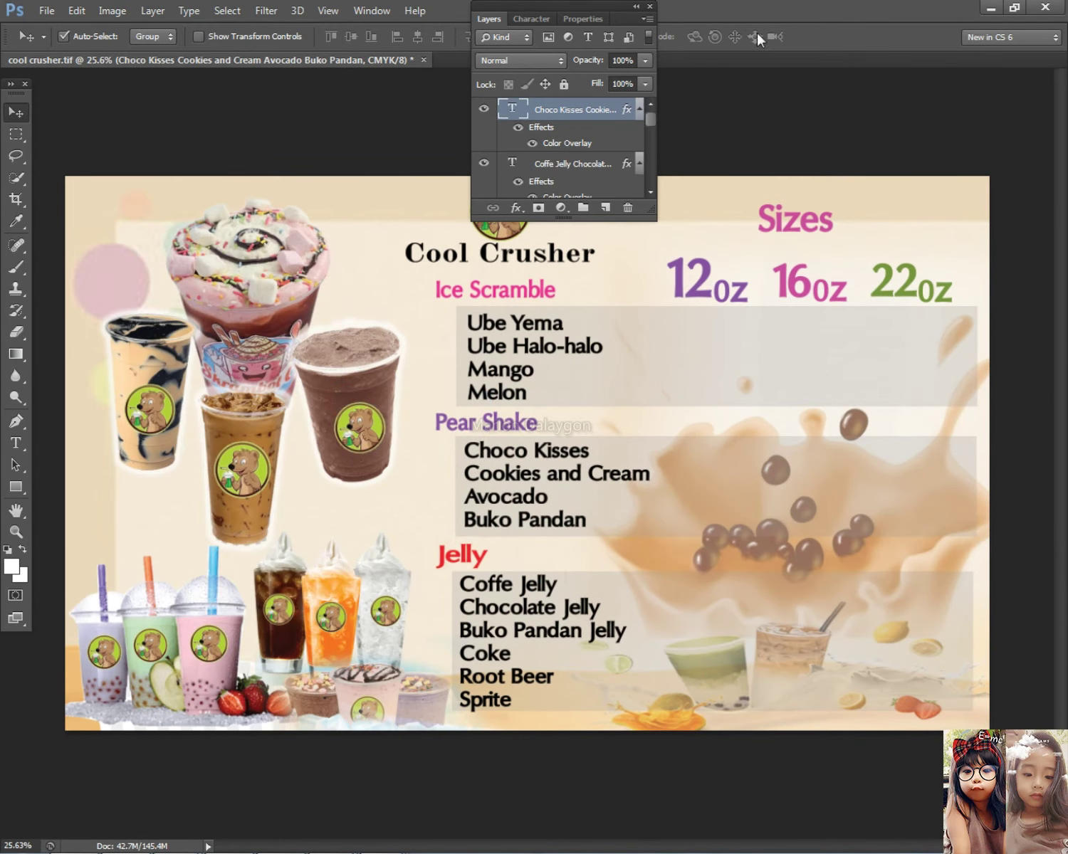
# Add a near-white (fcfdfd) Outer Glow with 13% spread to the Ube Yema to Melon list and enlarge the glow size.
pyautogui.rightClick(509, 462)
pyautogui.click(541, 479)
pyautogui.click(530, 346)
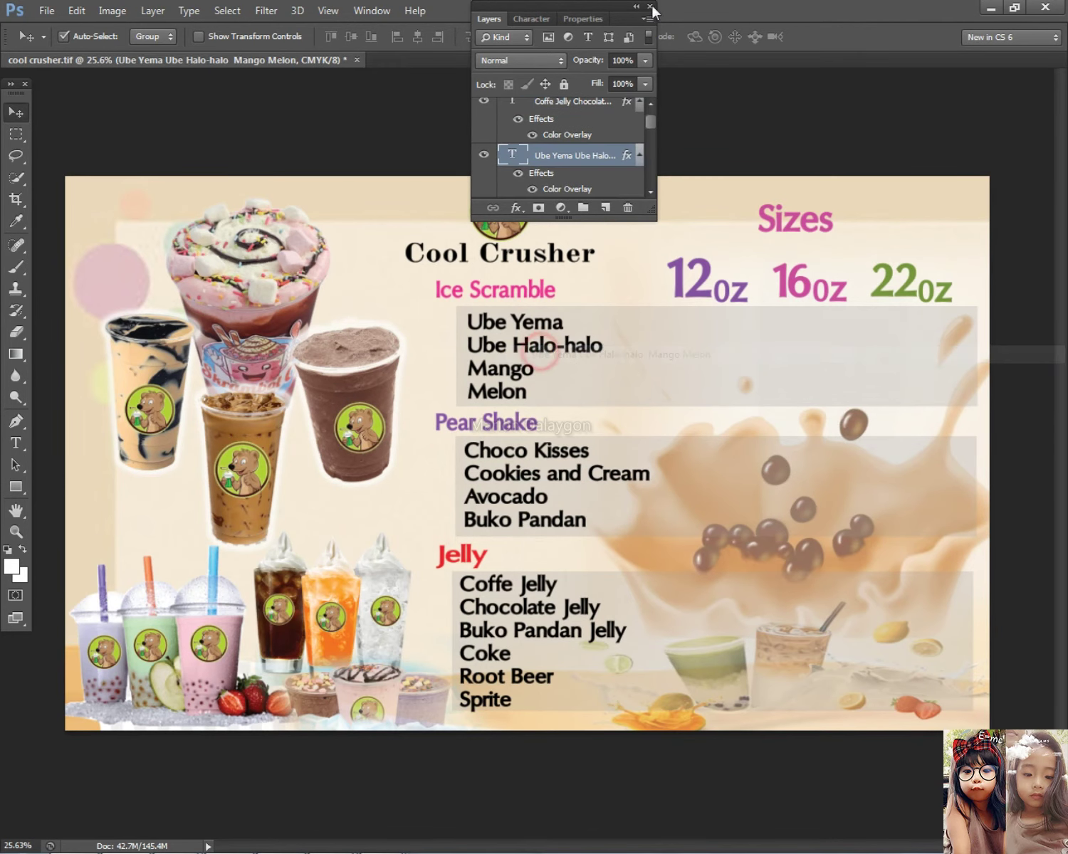
pyautogui.doubleClick(614, 168)
pyautogui.moveTo(501, 462); pyautogui.dragTo(828, 404)
pyautogui.click(657, 654)
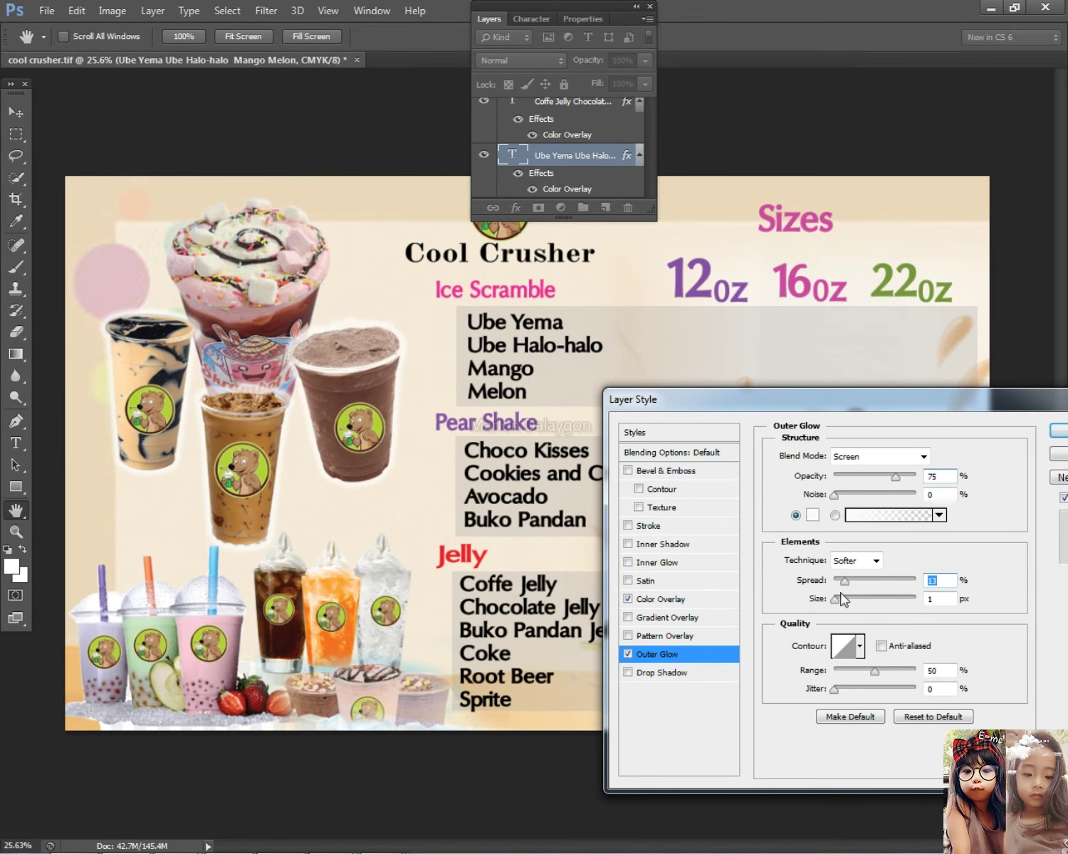
pyautogui.click(809, 513)
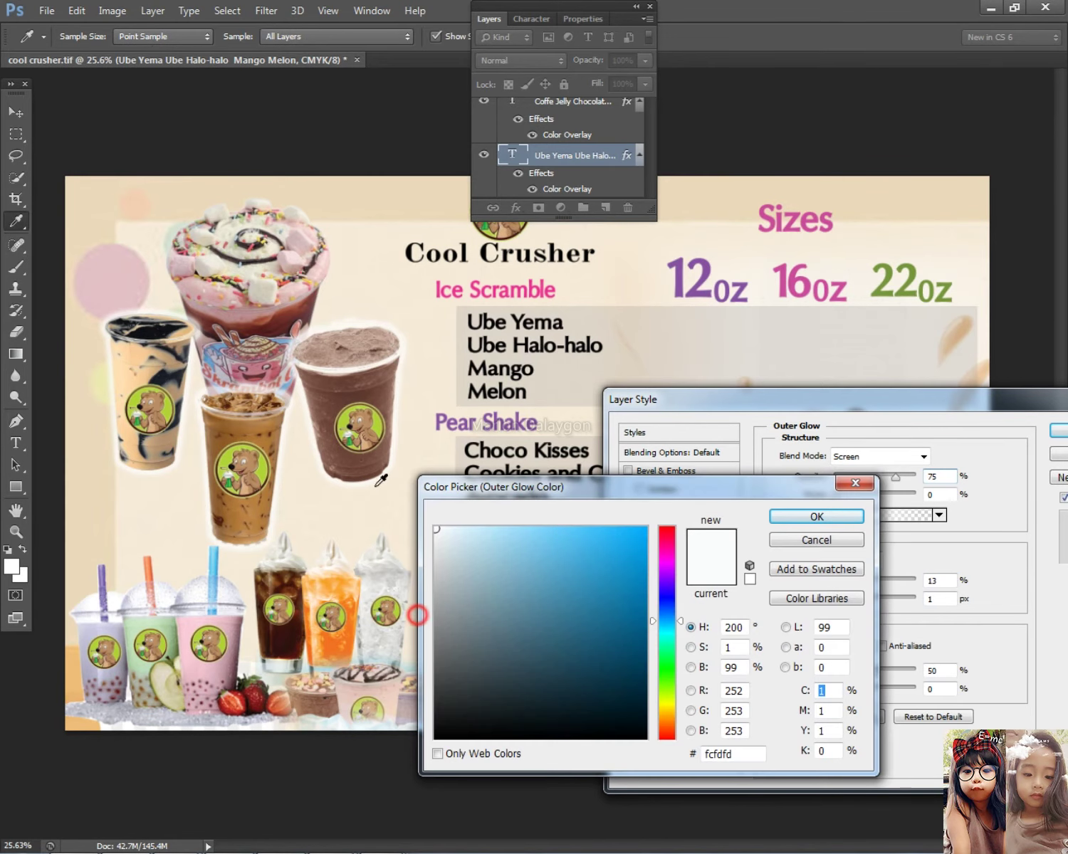
pyautogui.click(816, 516)
pyautogui.moveTo(841, 599); pyautogui.dragTo(851, 588)
# Add a white outside Stroke to the Ube Yema to Melon list, widened enough to outline the letters clearly.
pyautogui.click(646, 529)
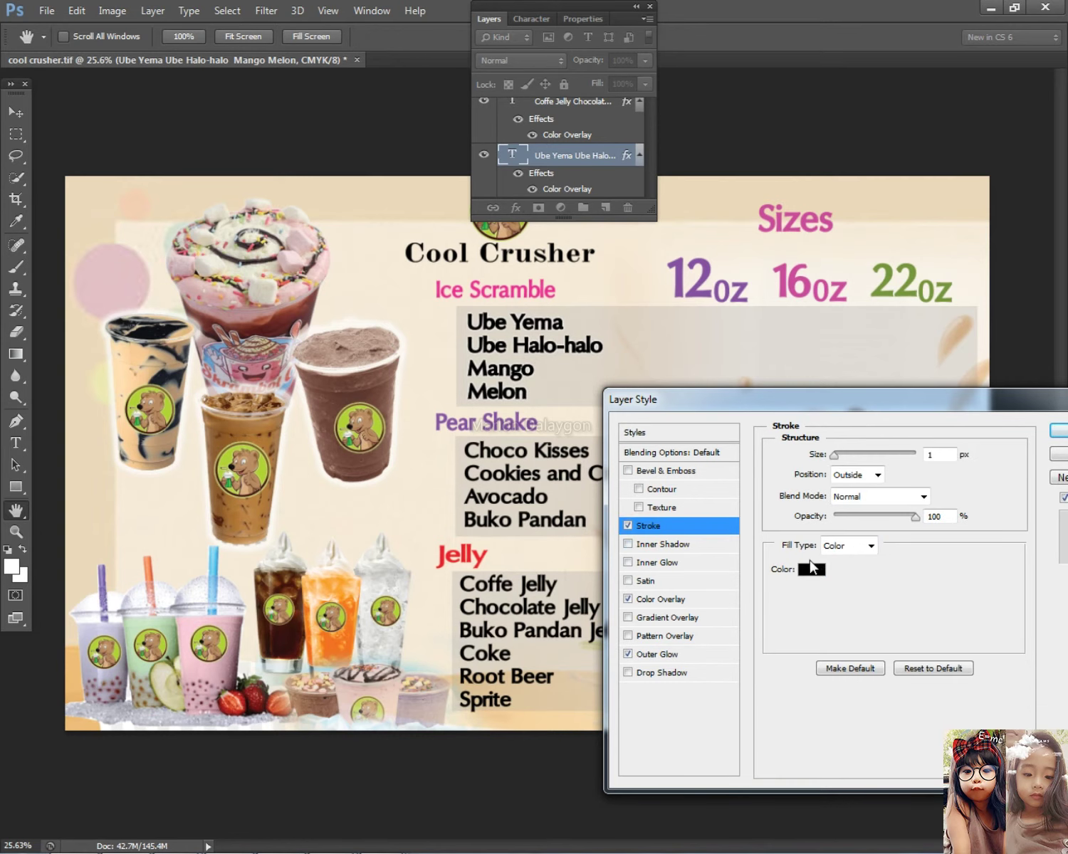
pyautogui.click(810, 568)
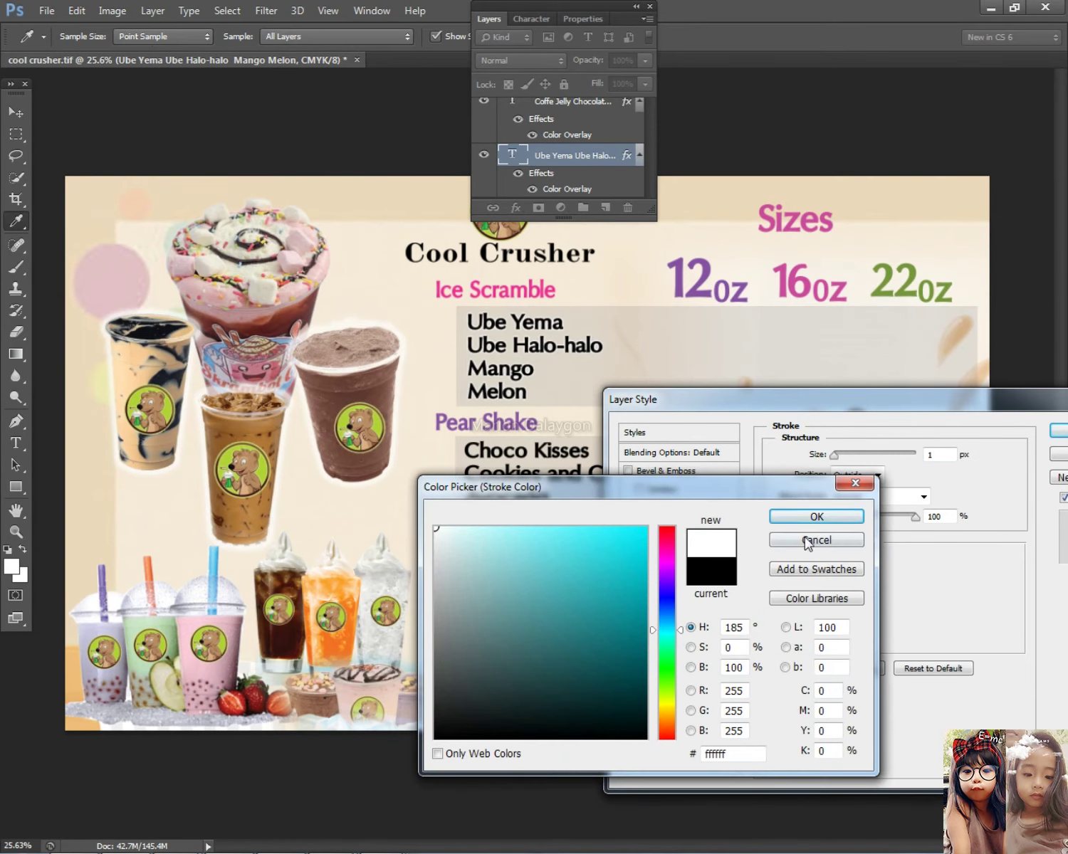
pyautogui.click(815, 515)
pyautogui.moveTo(838, 455); pyautogui.dragTo(843, 452)
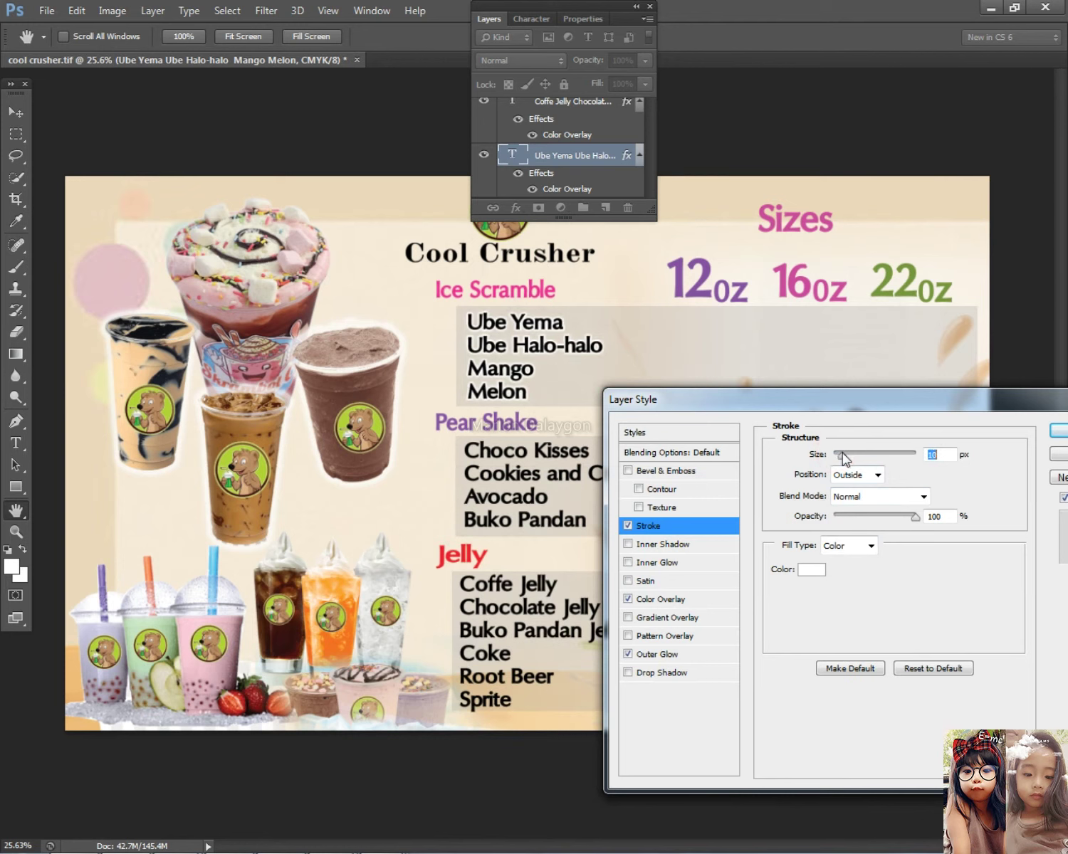
pyautogui.click(845, 457)
pyautogui.click(1061, 432)
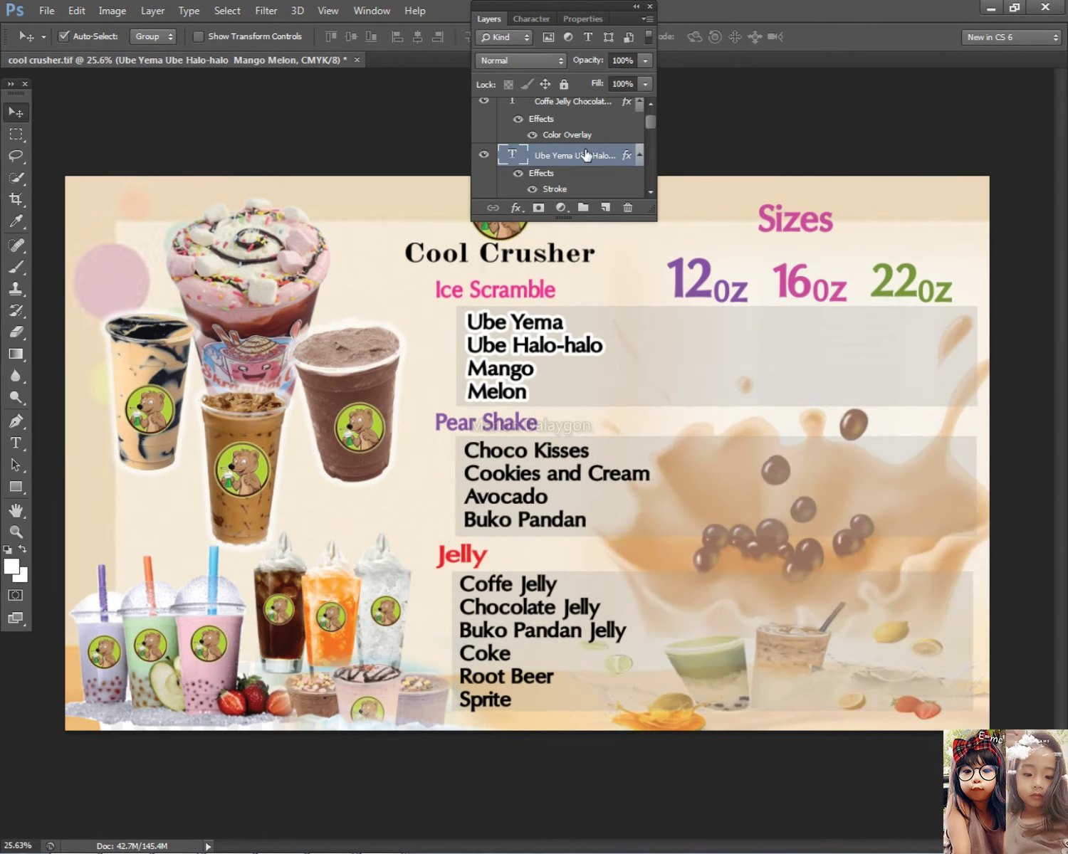
# Copy the layer style of the Ube Yema to Melon list onto the Choco Kisses to Buko Pandan list.
pyautogui.rightClick(585, 153)
pyautogui.click(632, 589)
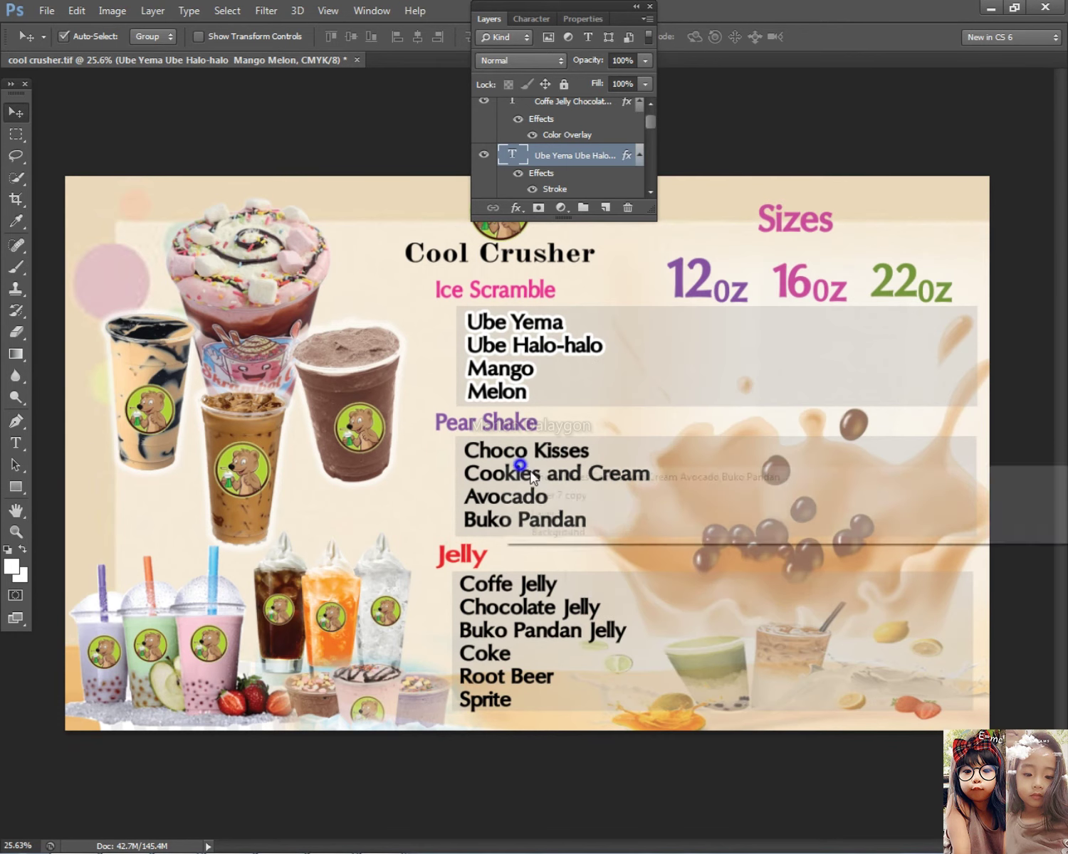
pyautogui.click(513, 467)
pyautogui.rightClick(578, 111)
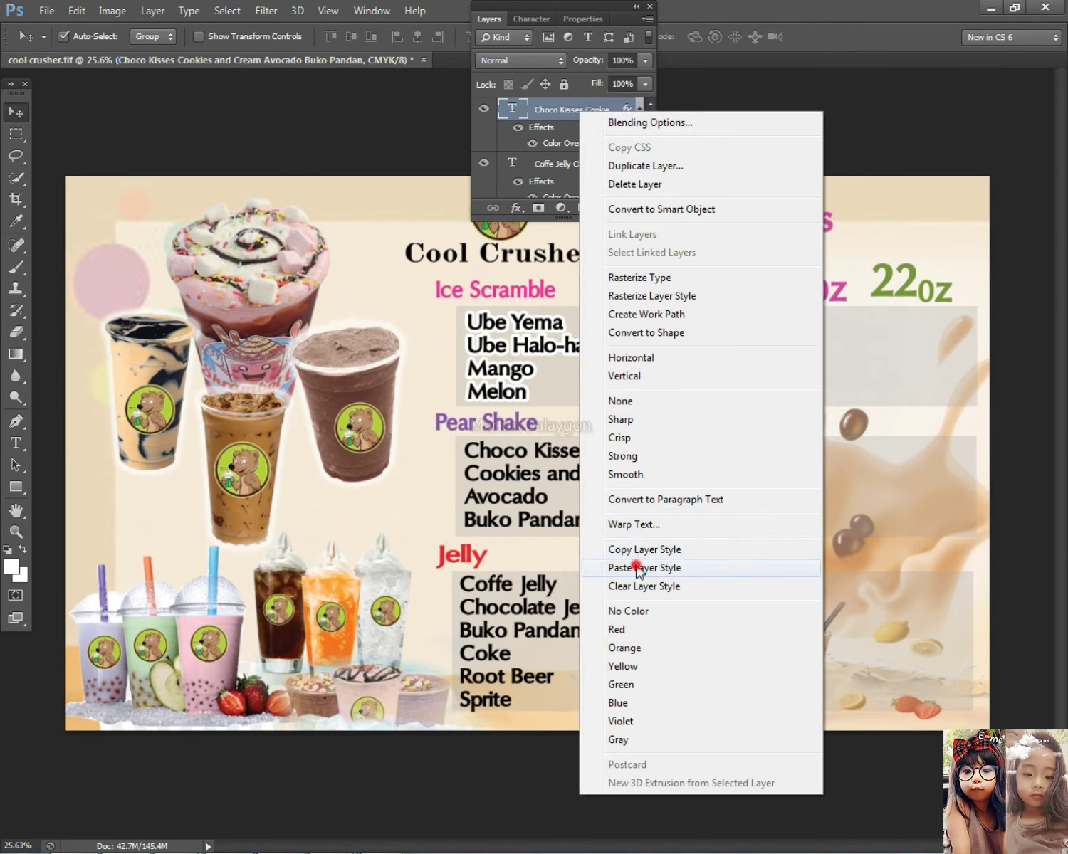
pyautogui.click(639, 567)
# Apply the same copied layer style to the Coffe Jelly to Sprite list.
pyautogui.rightClick(546, 639)
pyautogui.click(547, 637)
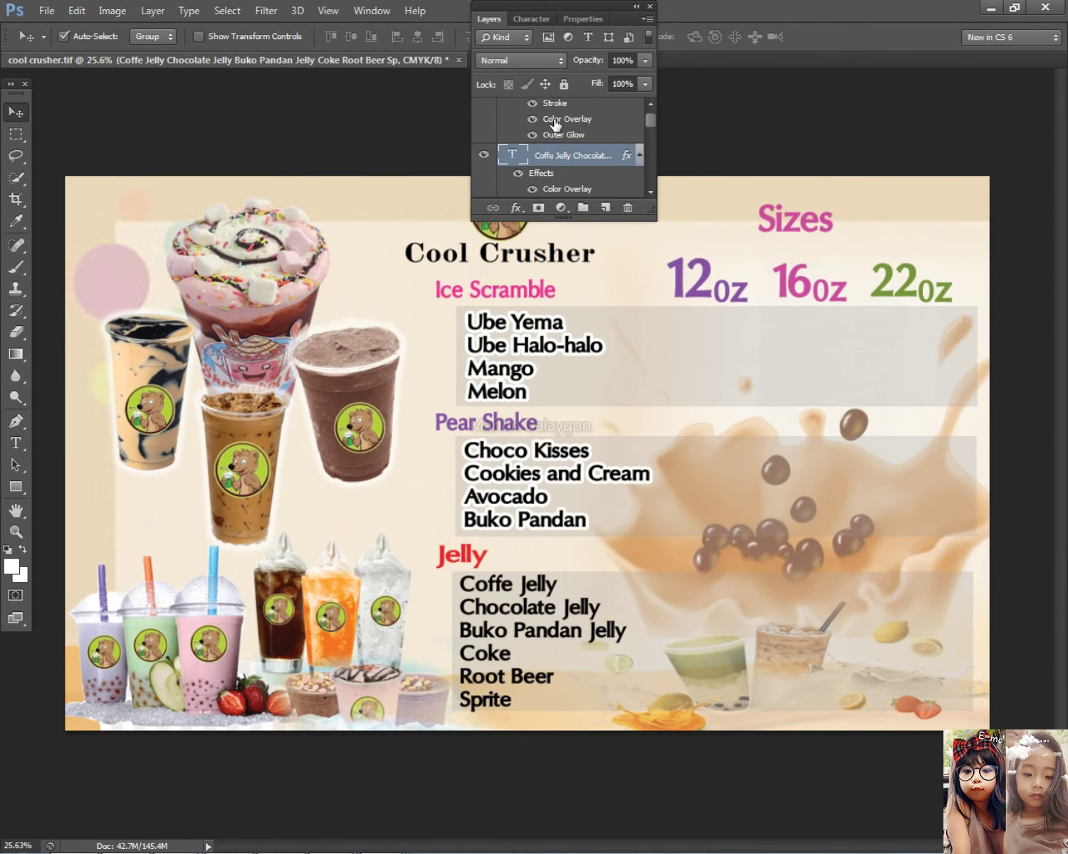
pyautogui.rightClick(560, 155)
pyautogui.click(624, 605)
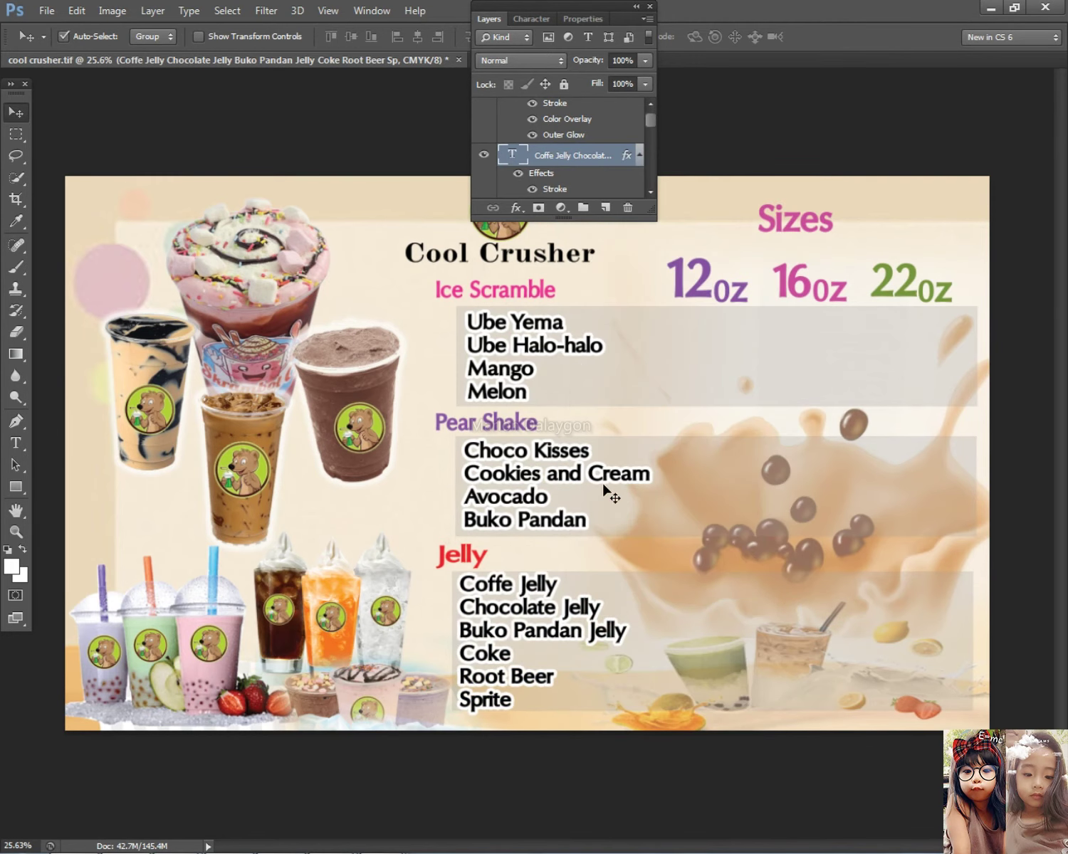
pyautogui.click(488, 21)
pyautogui.rightClick(492, 611)
pyautogui.click(493, 611)
pyautogui.rightClick(637, 703)
pyautogui.click(637, 703)
pyautogui.hotkey('ctrl', 't')
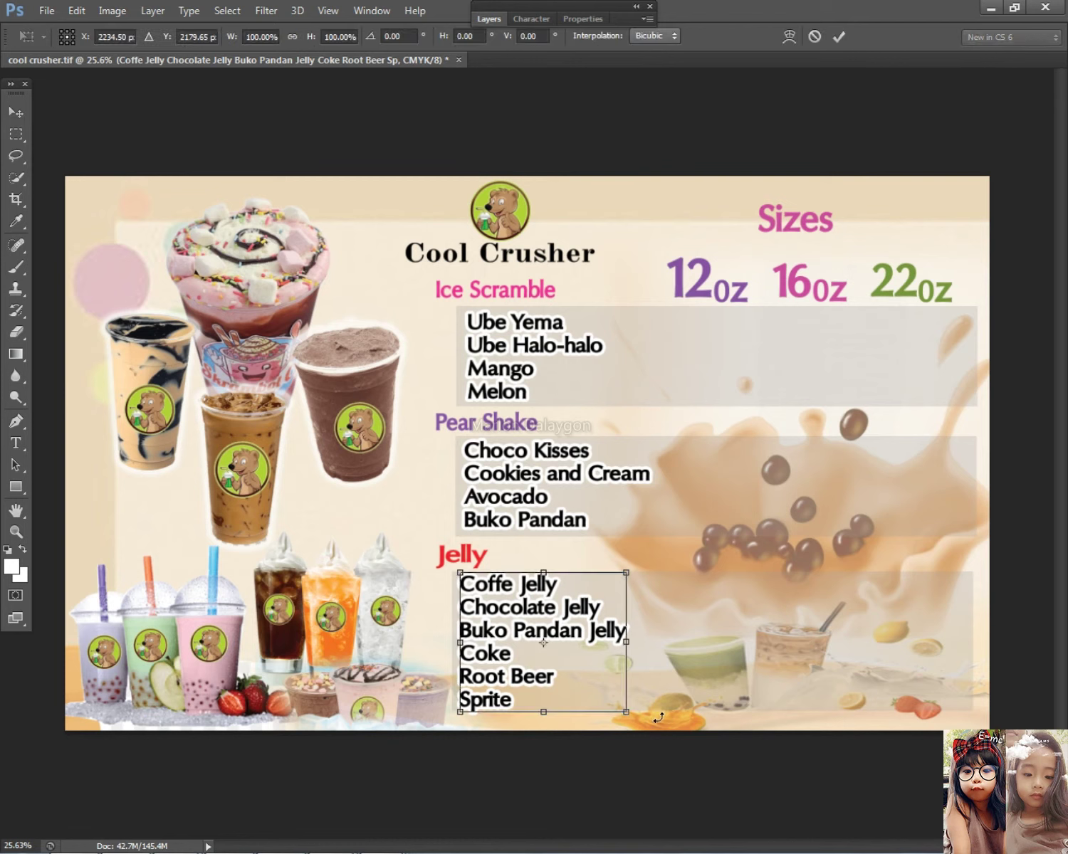
pyautogui.press('Escape')
# Stretch the grey rectangle behind the Jelly list slightly downward, to about 106% of its height.
pyautogui.rightClick(684, 662)
pyautogui.click(694, 658)
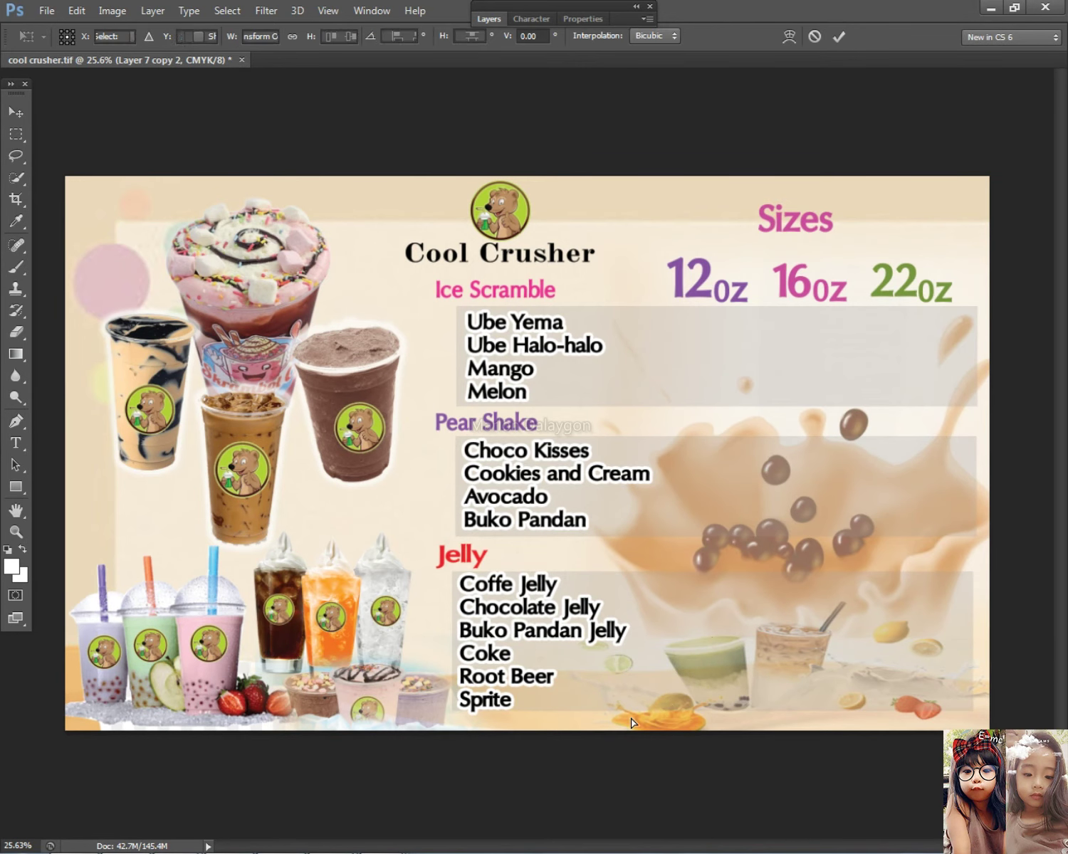
pyautogui.hotkey('ctrl', 't')
pyautogui.moveTo(707, 712); pyautogui.dragTo(708, 719)
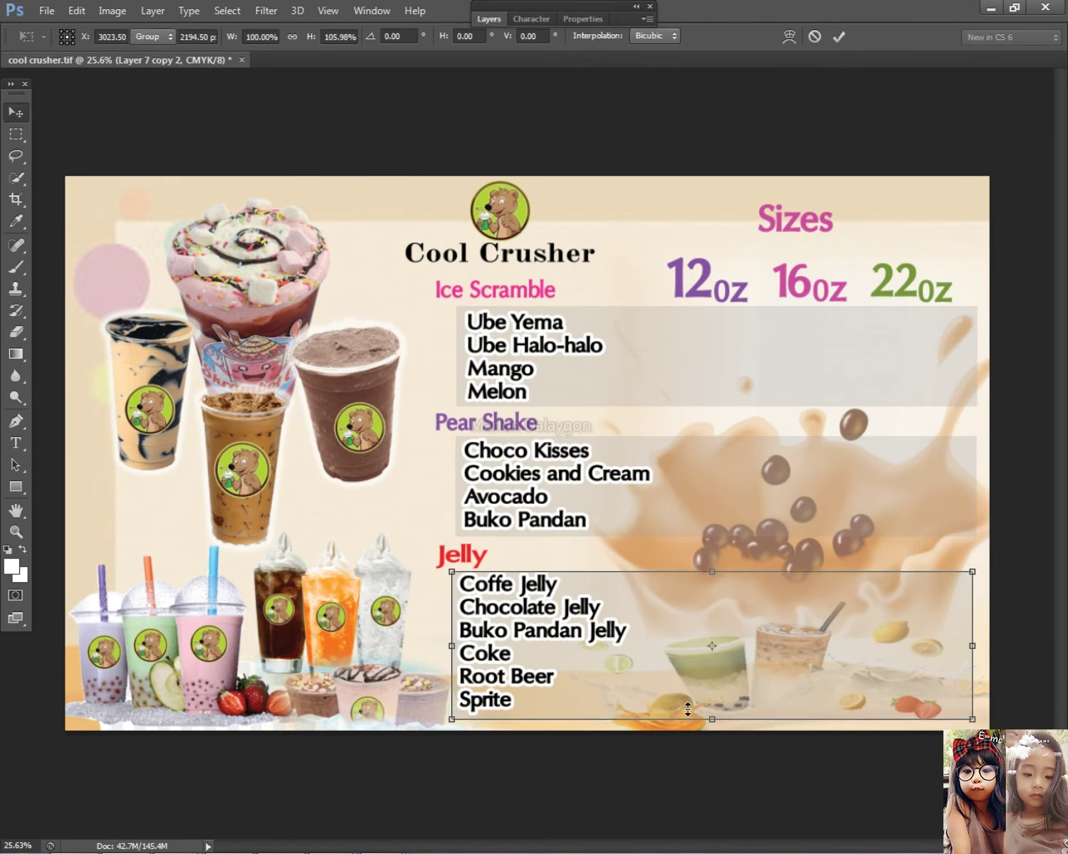
pyautogui.press('Return')
# Nudge the Coffe Jelly to Sprite list slightly down and right within its grey rectangle, and save the banner.
pyautogui.rightClick(504, 608)
pyautogui.click(529, 625)
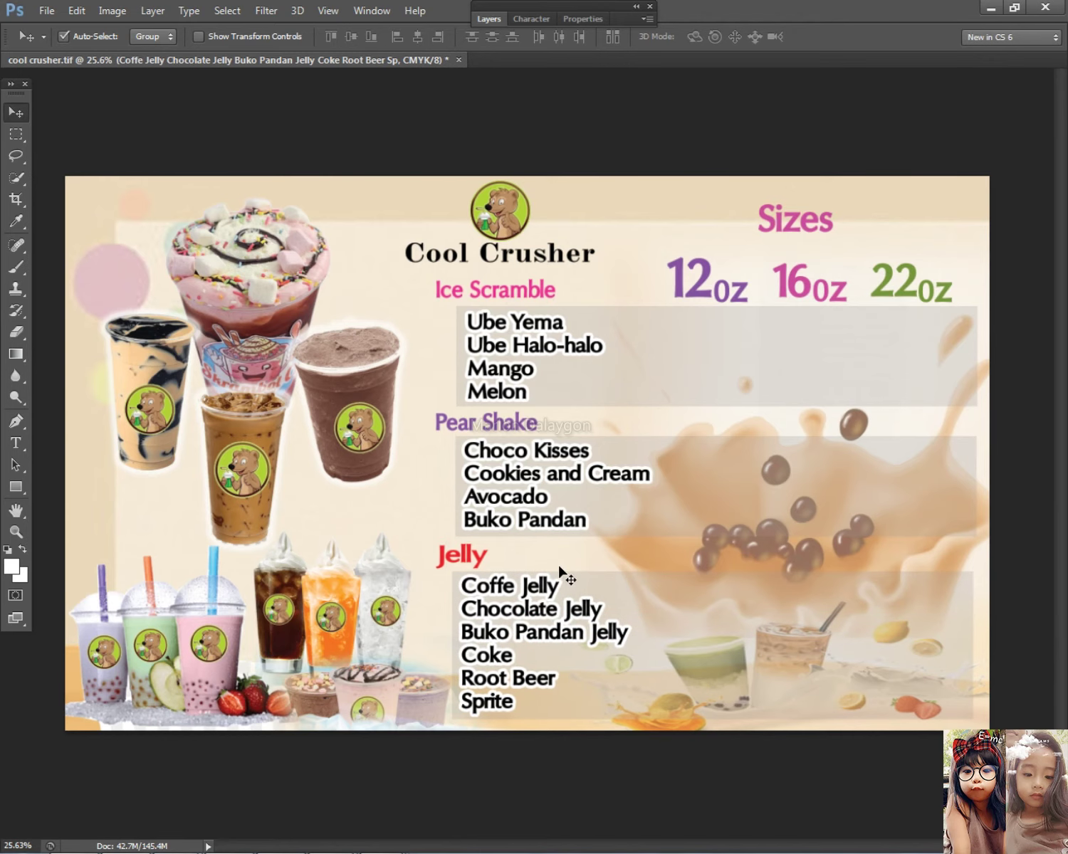
pyautogui.scroll(-3, 565, 578)
pyautogui.scroll(3, 528, 455)
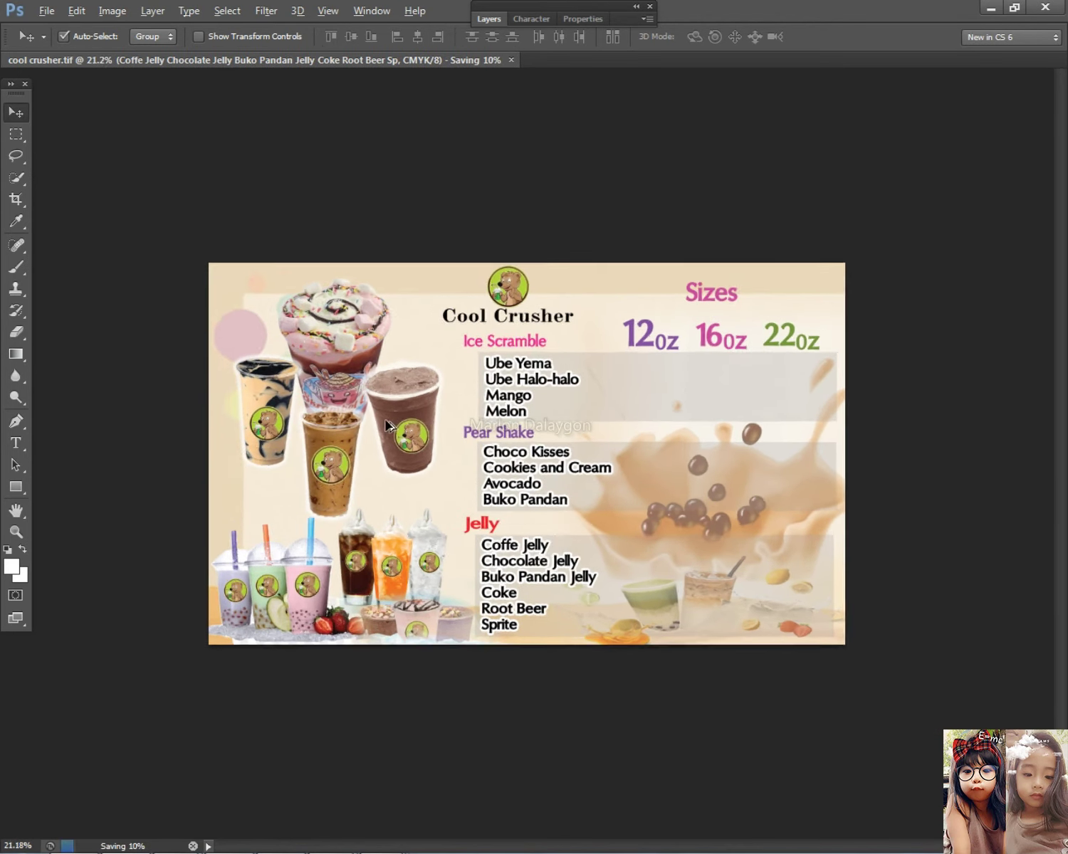
# Nudge the chocolate shake cup and its bear logo slightly to the right.
pyautogui.click(359, 377)
pyautogui.press('Right')
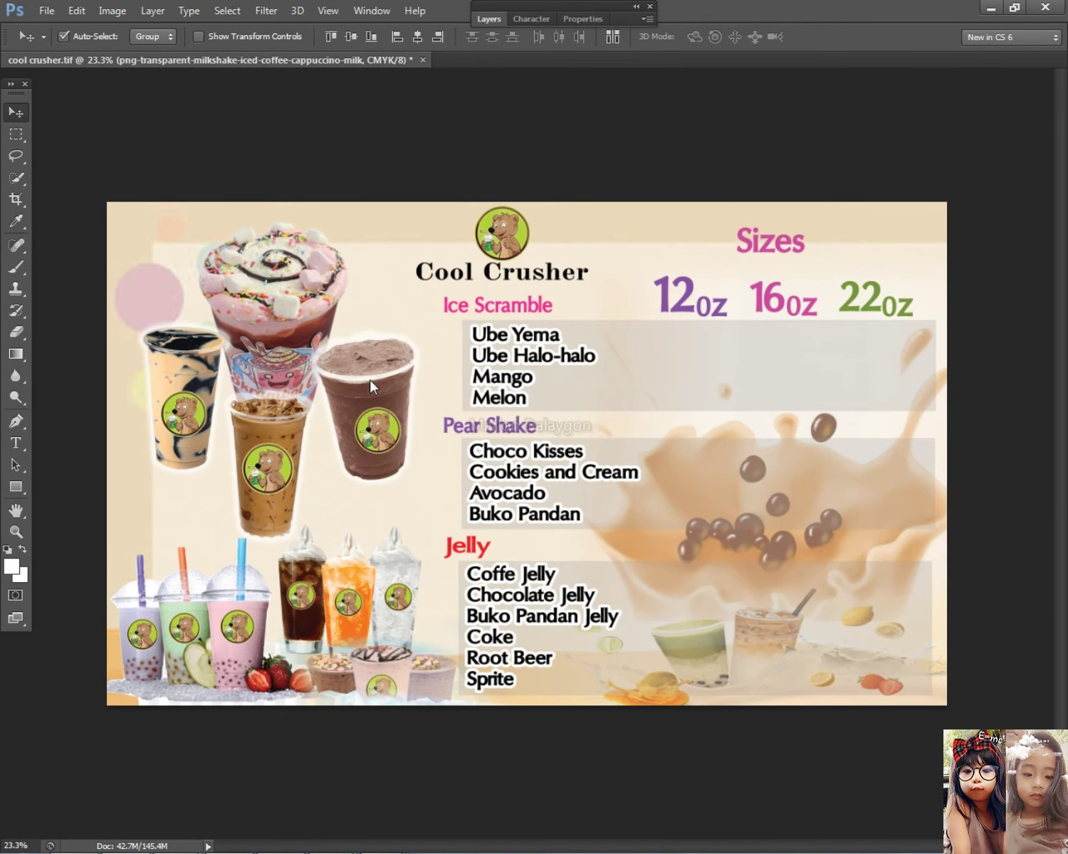
pyautogui.click(237, 612)
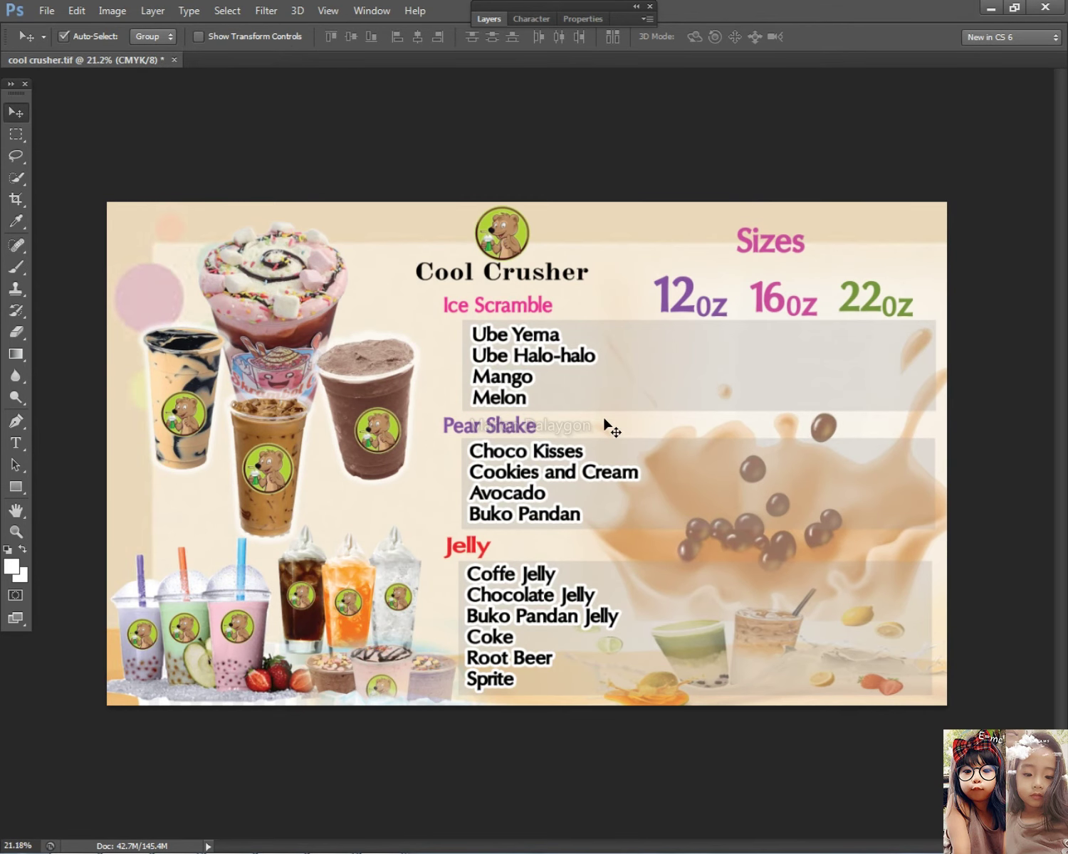
pyautogui.scroll(-1, 612, 456)
pyautogui.rightClick(699, 498)
pyautogui.rightClick(525, 444)
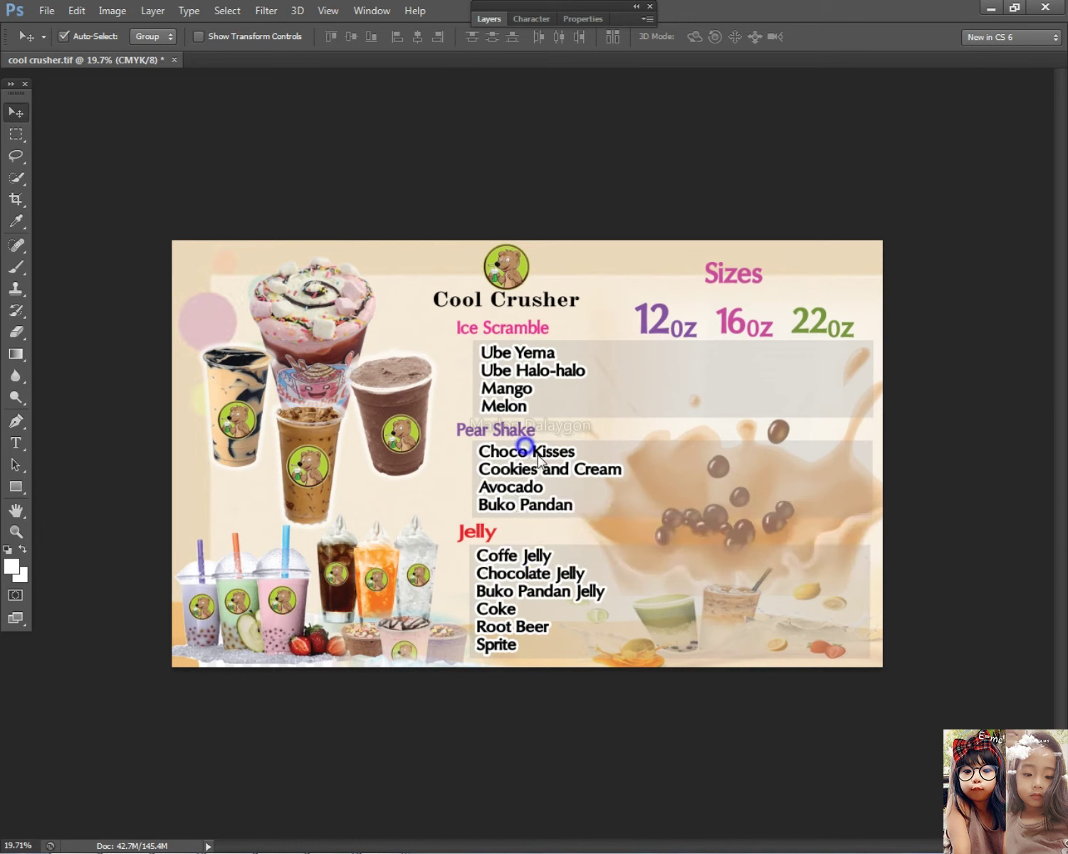
# Nudge the Choco Kisses to Buko Pandan list slightly down within its grey rectangle.
pyautogui.click(545, 463)
pyautogui.press('Down')
pyautogui.press('Down')
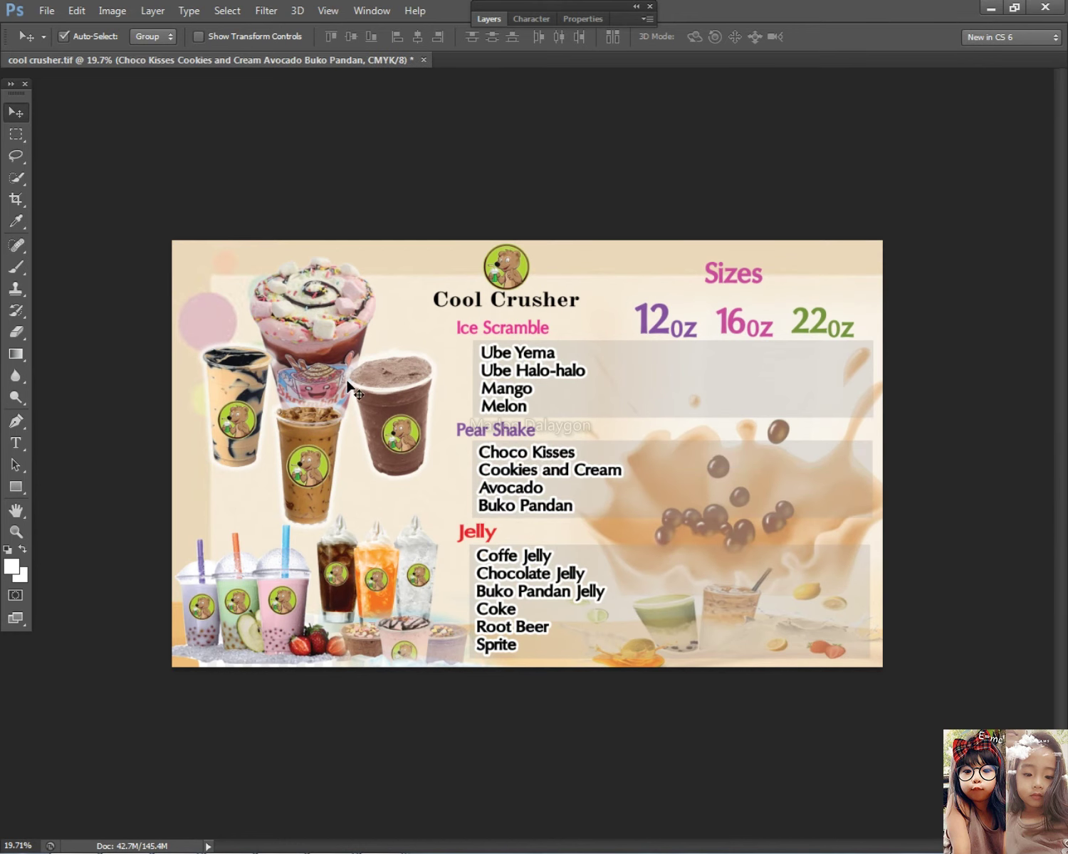
# Move the black-swirled milk tea cup down and left, level with the iced coffee cup.
pyautogui.rightClick(218, 386)
pyautogui.click(277, 416)
pyautogui.moveTo(249, 389); pyautogui.dragTo(226, 433)
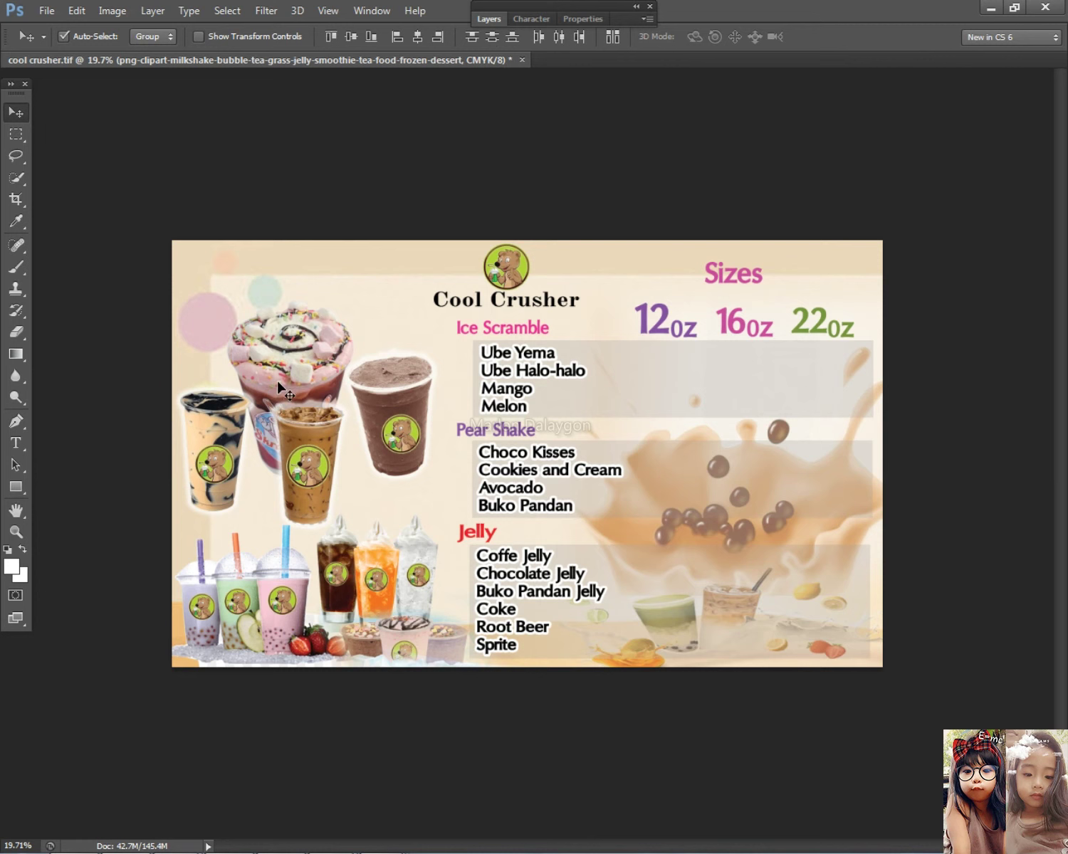
# Unlink the pink ice scramble cup's layer, Layer 2, from the other linked layers.
pyautogui.click(500, 20)
pyautogui.rightClick(285, 349)
pyautogui.click(320, 360)
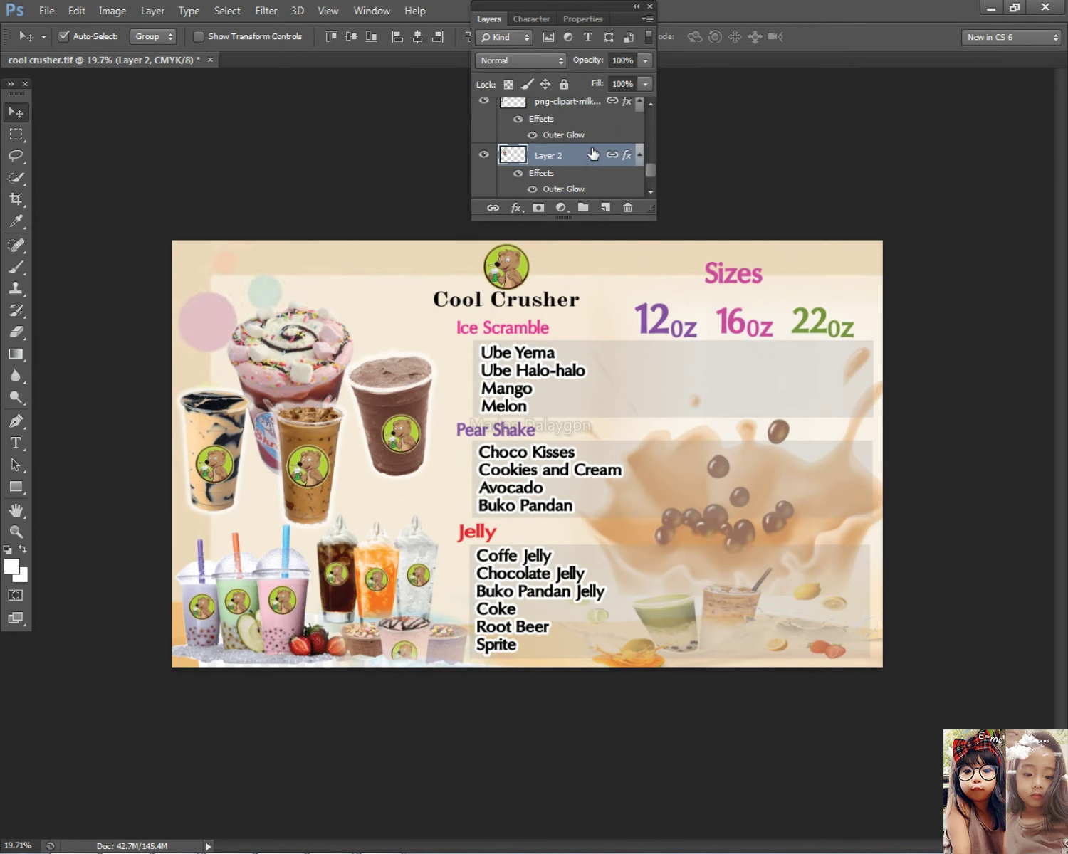
pyautogui.rightClick(592, 151)
pyautogui.click(670, 429)
pyautogui.click(489, 19)
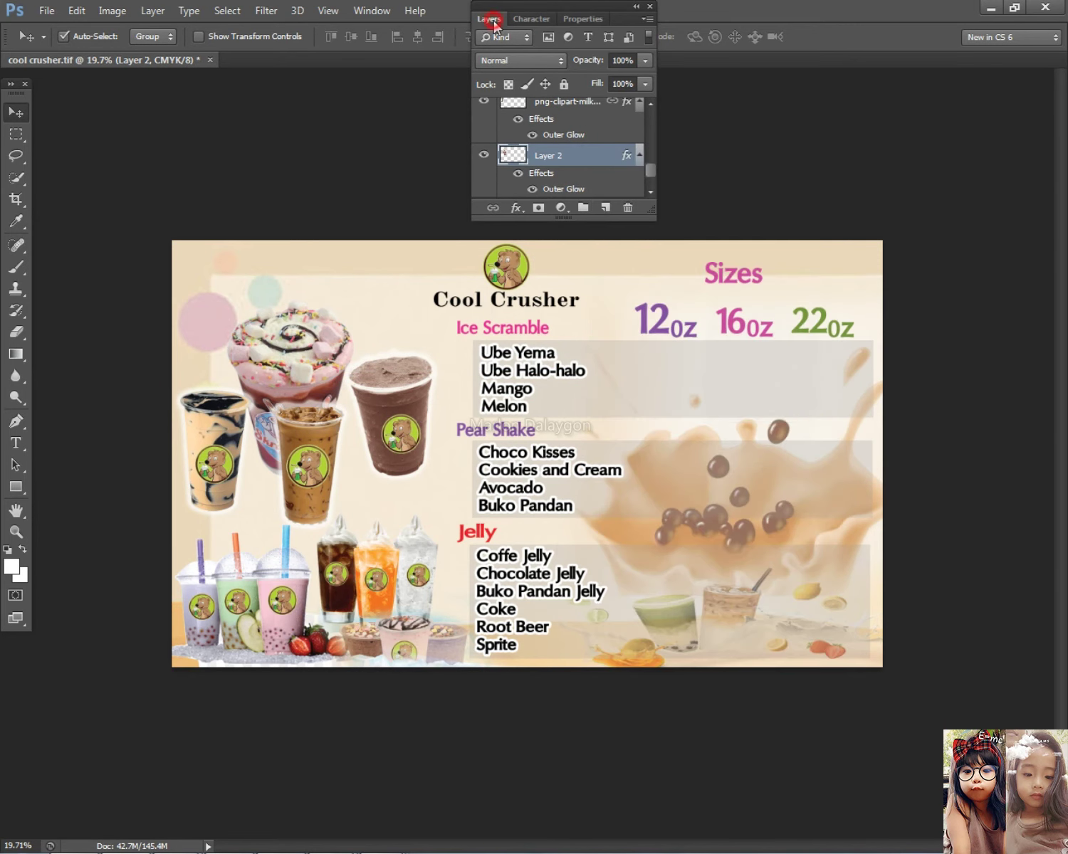
# Rearrange the cups with the ice scramble cup on top and the milk tea, iced coffee and chocolate shake cups in a row beneath it.
pyautogui.moveTo(286, 341); pyautogui.dragTo(285, 299)
pyautogui.moveTo(367, 387); pyautogui.dragTo(397, 436)
pyautogui.moveTo(299, 439)
pyautogui.mouseDown()
pyautogui.moveTo(311, 443)
pyautogui.moveTo(299, 440)
pyautogui.mouseUp()
pyautogui.moveTo(200, 419); pyautogui.dragTo(209, 423)
pyautogui.click(423, 430)
pyautogui.moveTo(423, 430); pyautogui.dragTo(421, 430)
pyautogui.moveTo(327, 346); pyautogui.dragTo(347, 345)
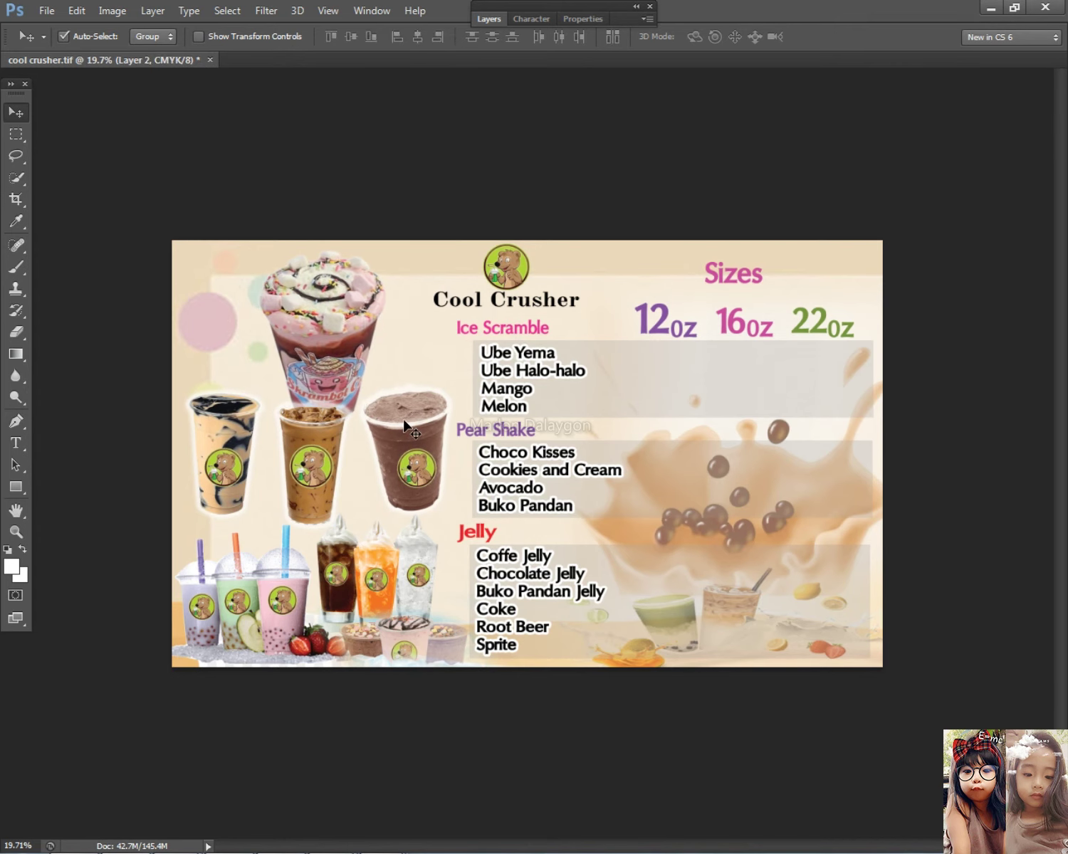
# Switch to Windows Explorer and open the Tarpaulin folder inside psd > layouts.
pyautogui.press('super+e')
pyautogui.click(76, 108)
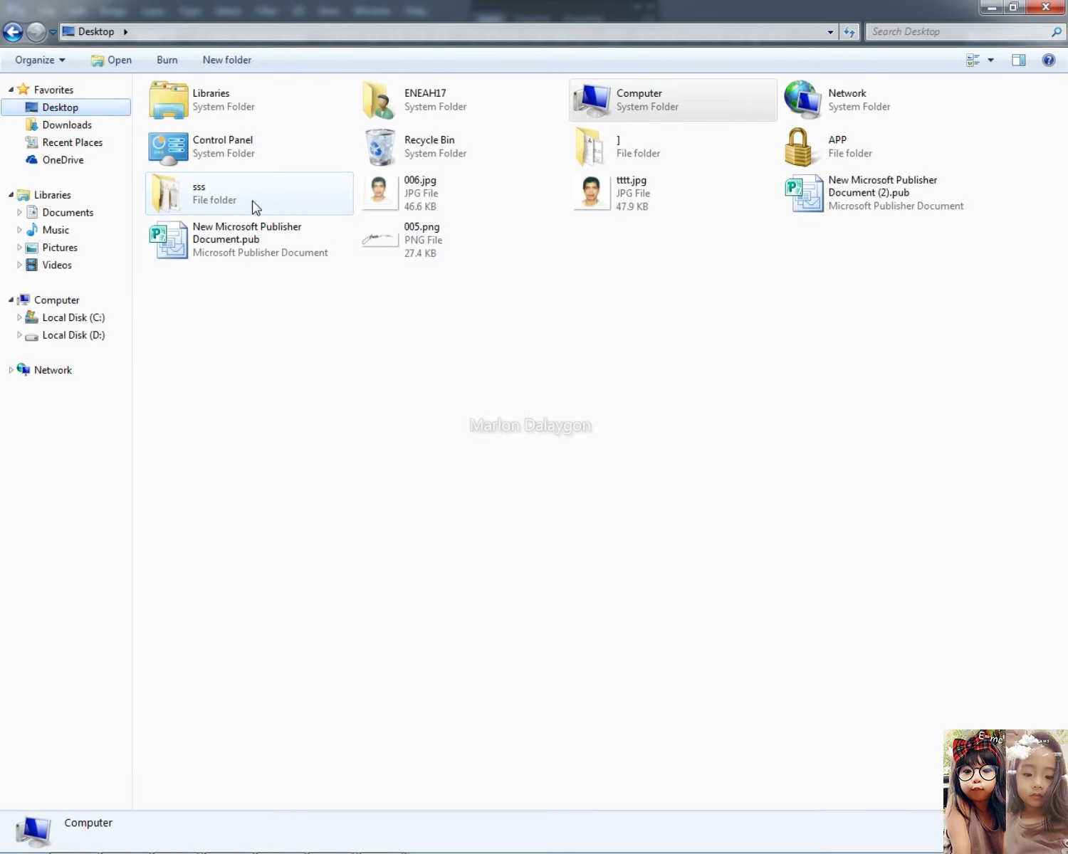
pyautogui.doubleClick(842, 139)
pyautogui.doubleClick(248, 217)
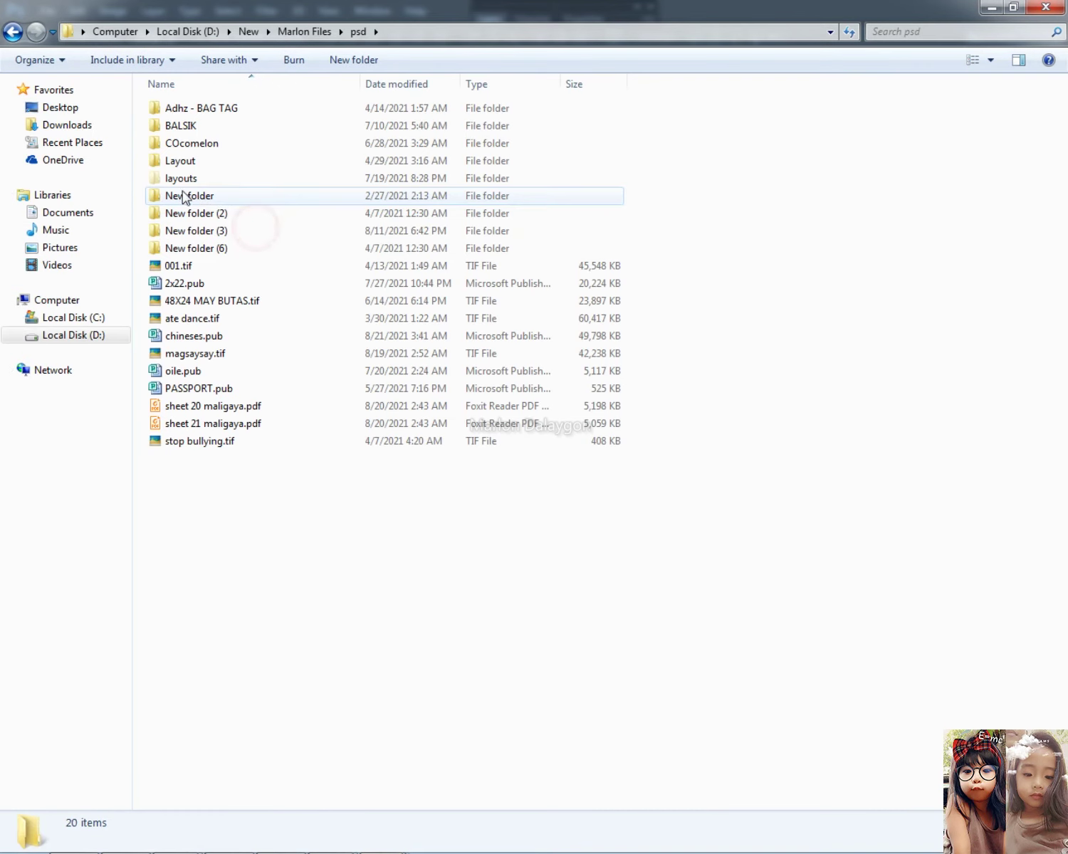
pyautogui.doubleClick(179, 179)
pyautogui.click(220, 248)
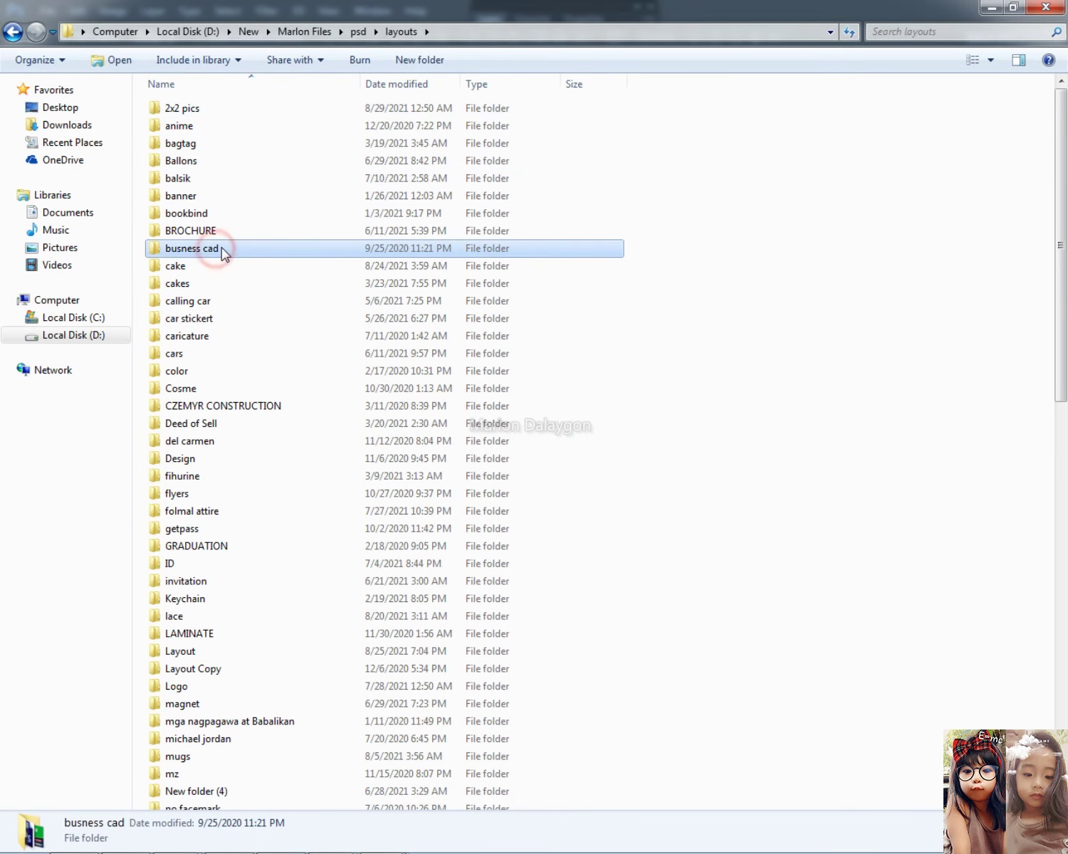
pyautogui.write('tar')
pyautogui.press('Return')
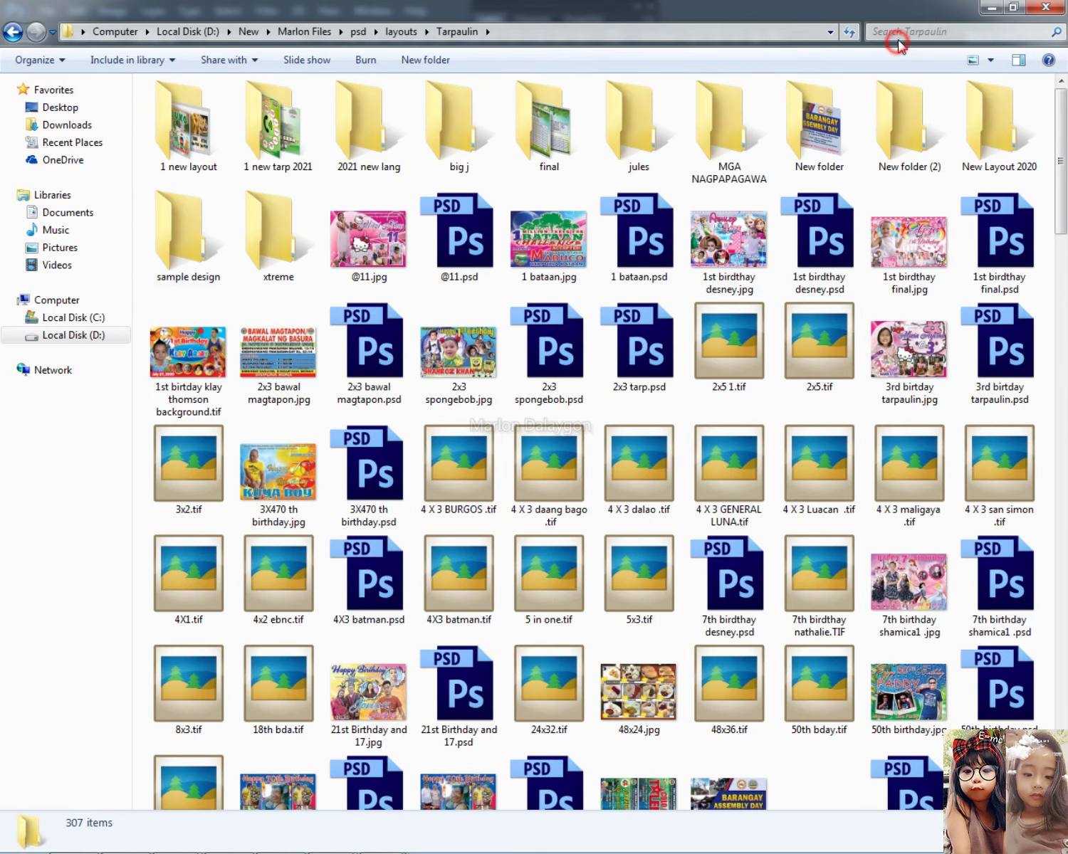
# Search the Tarpaulin folder for "sha" and open 4X2 SHAKE.tif in Photoshop.
pyautogui.click(901, 35)
pyautogui.write('sha')
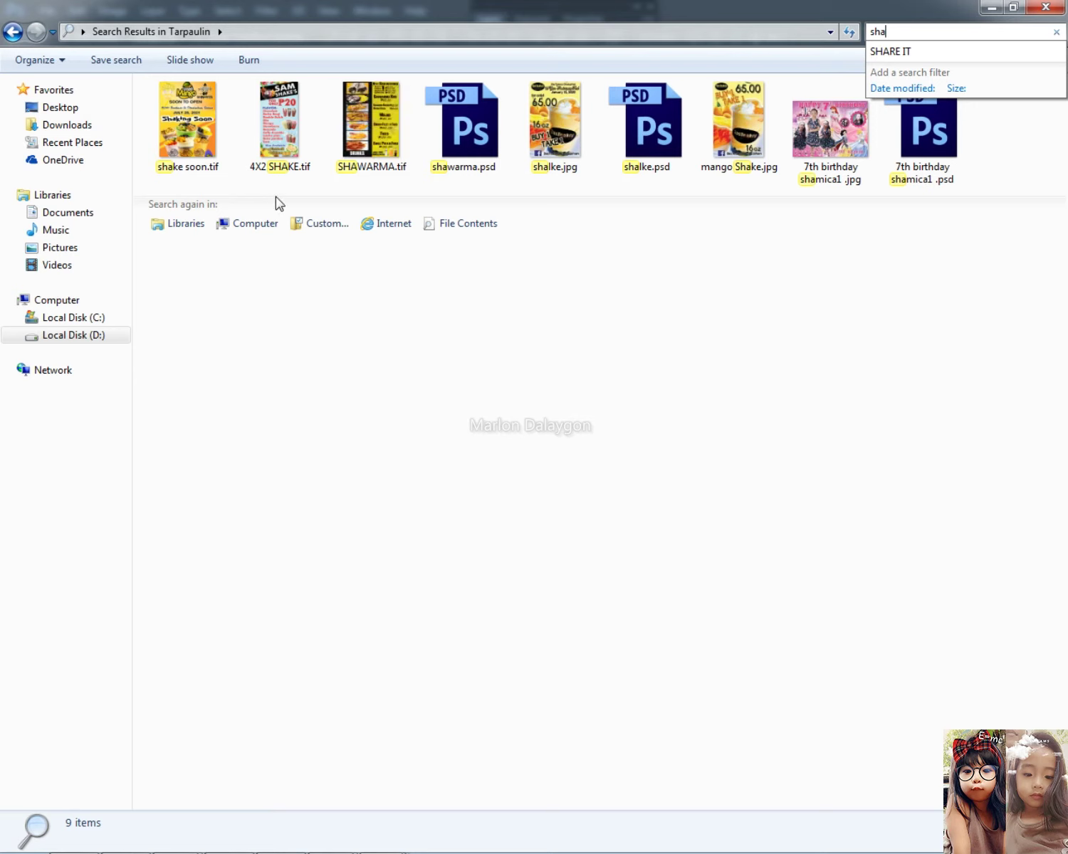
pyautogui.moveTo(279, 121); pyautogui.dragTo(521, 322)
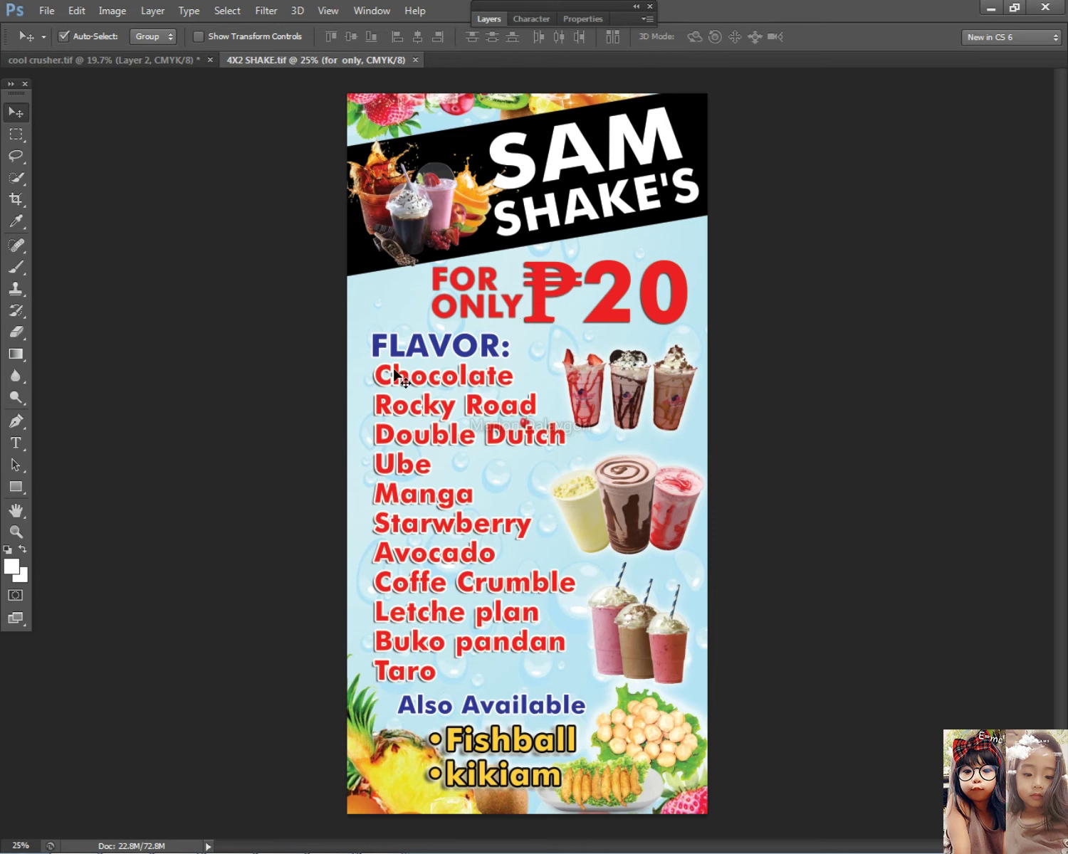
# Copy the upper trio of shakes from 4X2 SHAKE.tif into the cool crusher banner, placing it above the milk tea cup.
pyautogui.rightClick(624, 382)
pyautogui.click(651, 395)
pyautogui.moveTo(777, 410); pyautogui.dragTo(582, 345)
pyautogui.moveTo(611, 359); pyautogui.dragTo(398, 459)
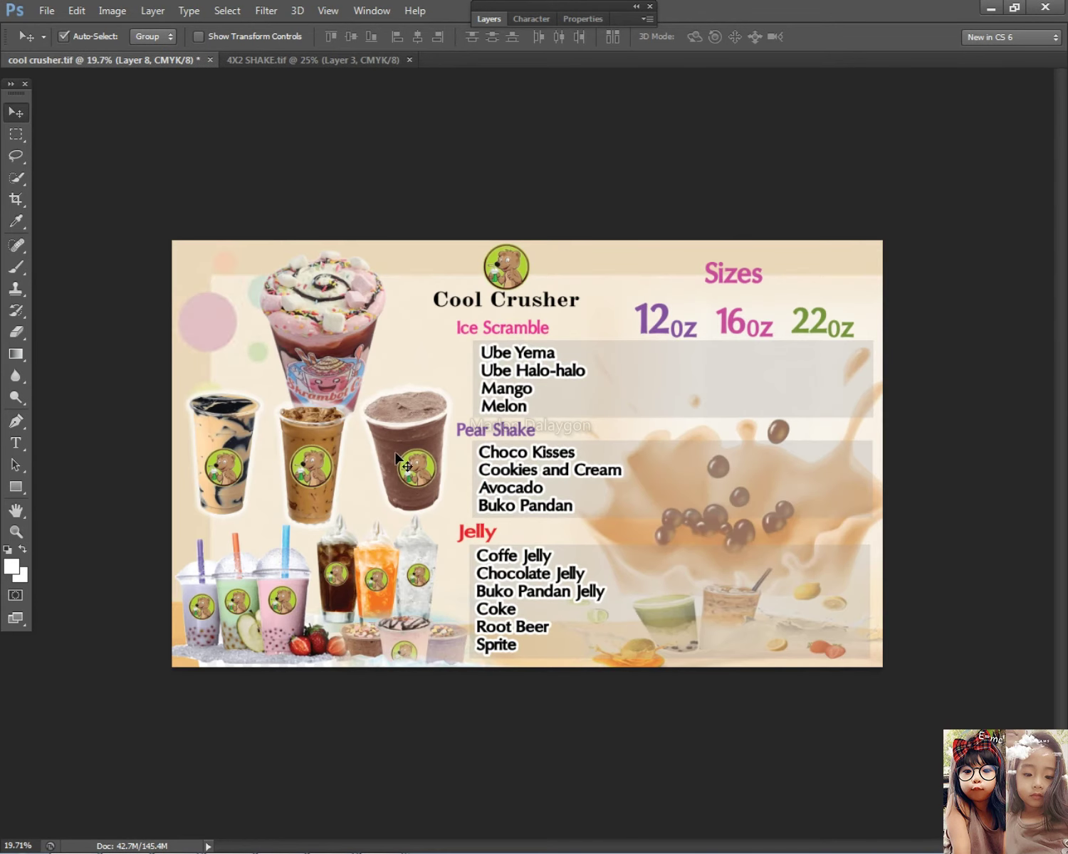
pyautogui.moveTo(461, 475); pyautogui.dragTo(277, 346)
# Enlarge and slightly rotate the new shake trio, and move the ice scramble cup right to make room for it.
pyautogui.hotkey('ctrl', 't')
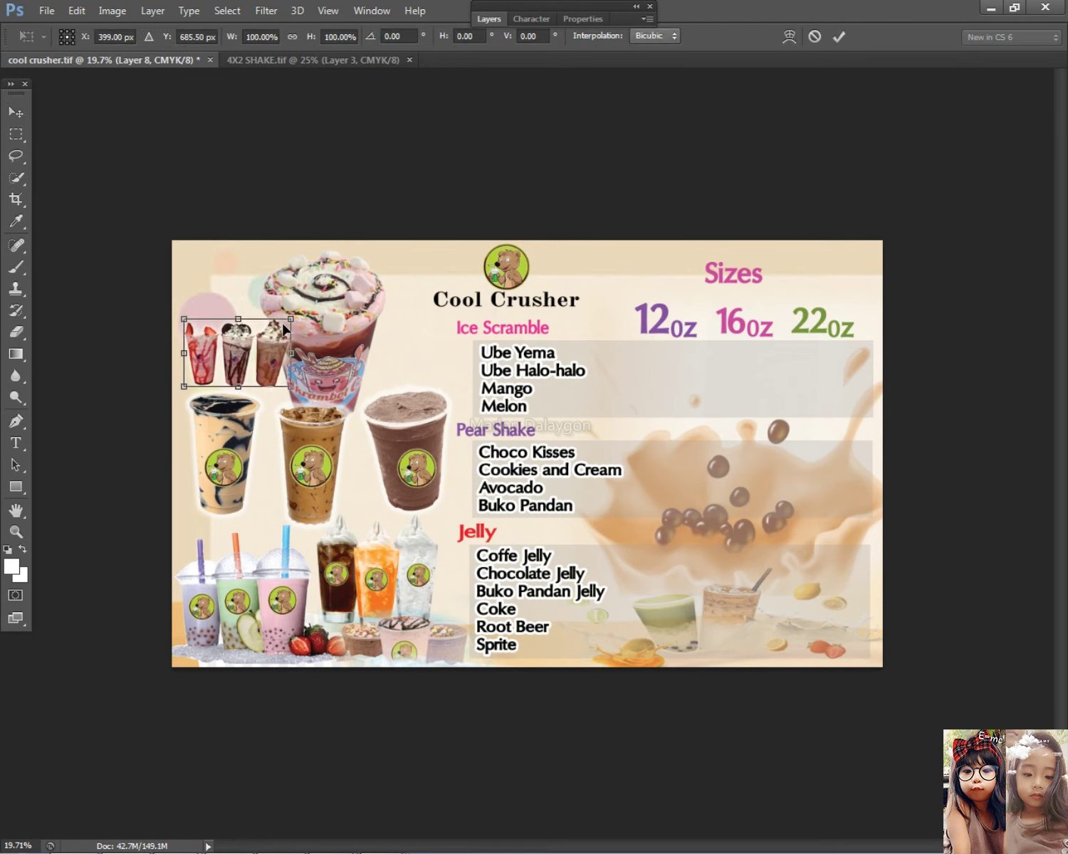
pyautogui.moveTo(393, 288); pyautogui.dragTo(381, 314)
pyautogui.press('Return')
pyautogui.moveTo(274, 344); pyautogui.dragTo(282, 349)
pyautogui.hotkey('ctrl', 't')
pyautogui.moveTo(374, 265); pyautogui.dragTo(370, 261)
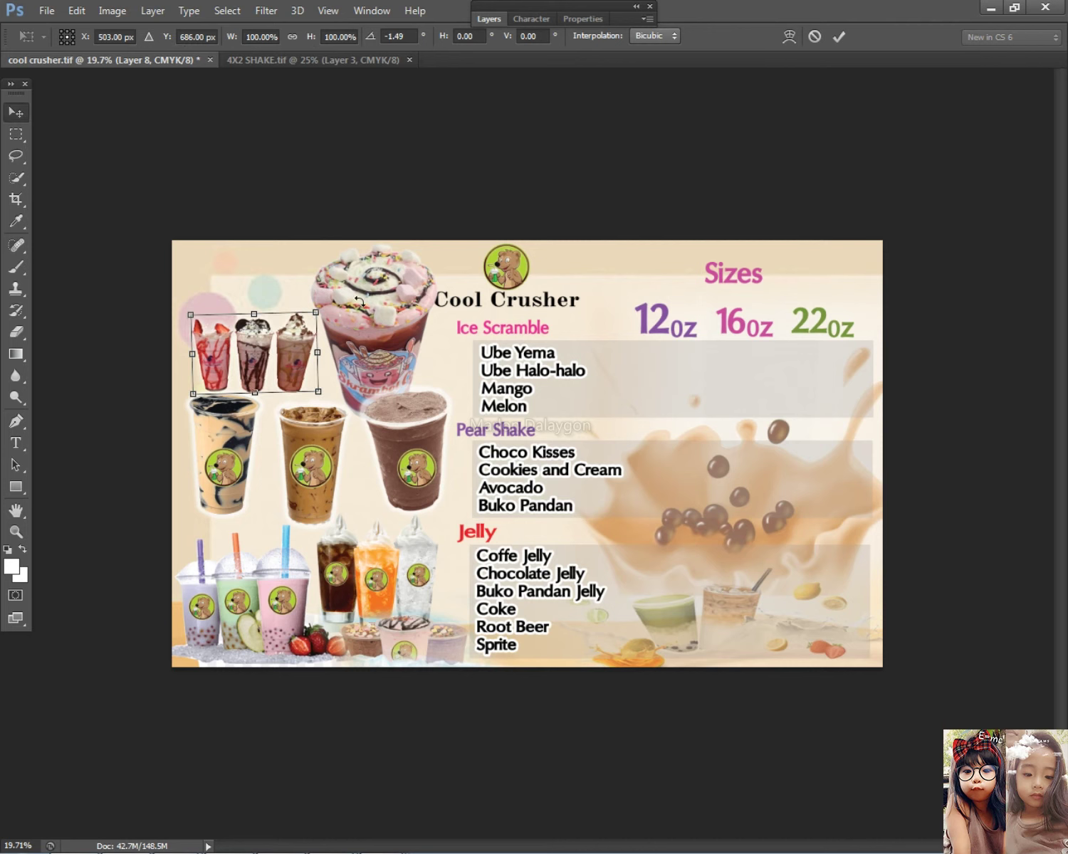
pyautogui.press('Return')
# Narrow the black-swirled milk tea cup together with its bear logo.
pyautogui.click(303, 446)
pyautogui.moveTo(149, 417); pyautogui.dragTo(247, 489)
pyautogui.hotkey('ctrl', 't')
pyautogui.moveTo(260, 395)
pyautogui.mouseDown()
pyautogui.moveTo(235, 396)
pyautogui.moveTo(251, 390)
pyautogui.mouseUp()
pyautogui.press('Return')
# Move the iced coffee cup down beside the milk tea cup, scale it to about 91% by 83% and tilt it about -3.6°.
pyautogui.moveTo(309, 460); pyautogui.dragTo(275, 475)
pyautogui.hotkey('ctrl', 't')
pyautogui.moveTo(340, 526); pyautogui.dragTo(296, 520)
pyautogui.moveTo(276, 460); pyautogui.dragTo(305, 477)
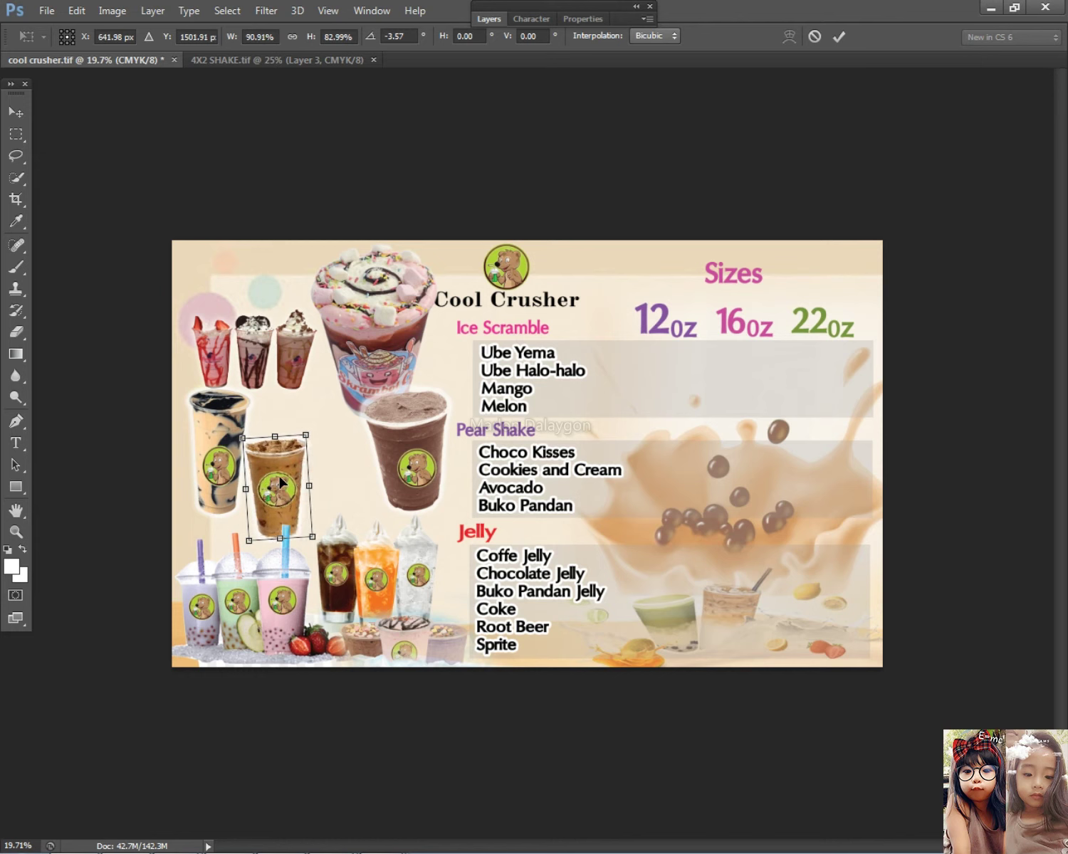
pyautogui.press('Return')
# Widen the black-swirled milk tea cup and its bear logo leftward to about 114%.
pyautogui.rightClick(218, 449)
pyautogui.click(235, 457)
pyautogui.hotkey('ctrl', 't')
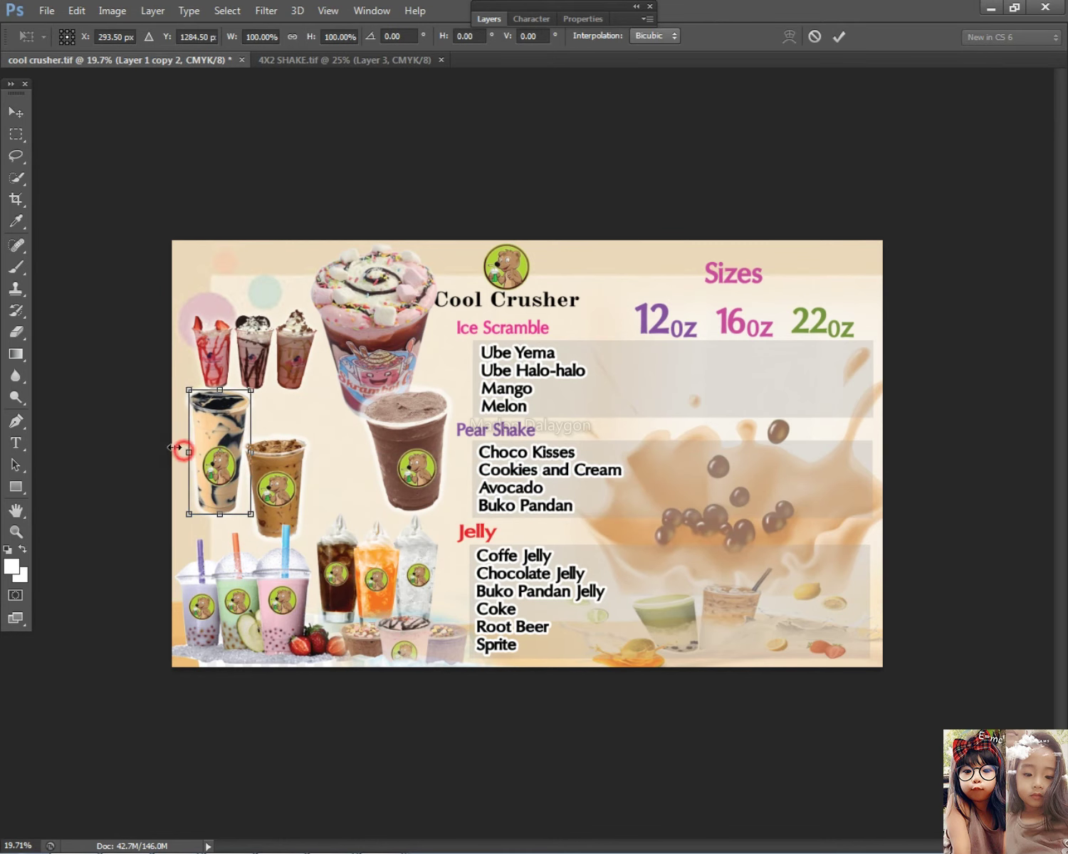
pyautogui.moveTo(183, 450); pyautogui.dragTo(172, 451)
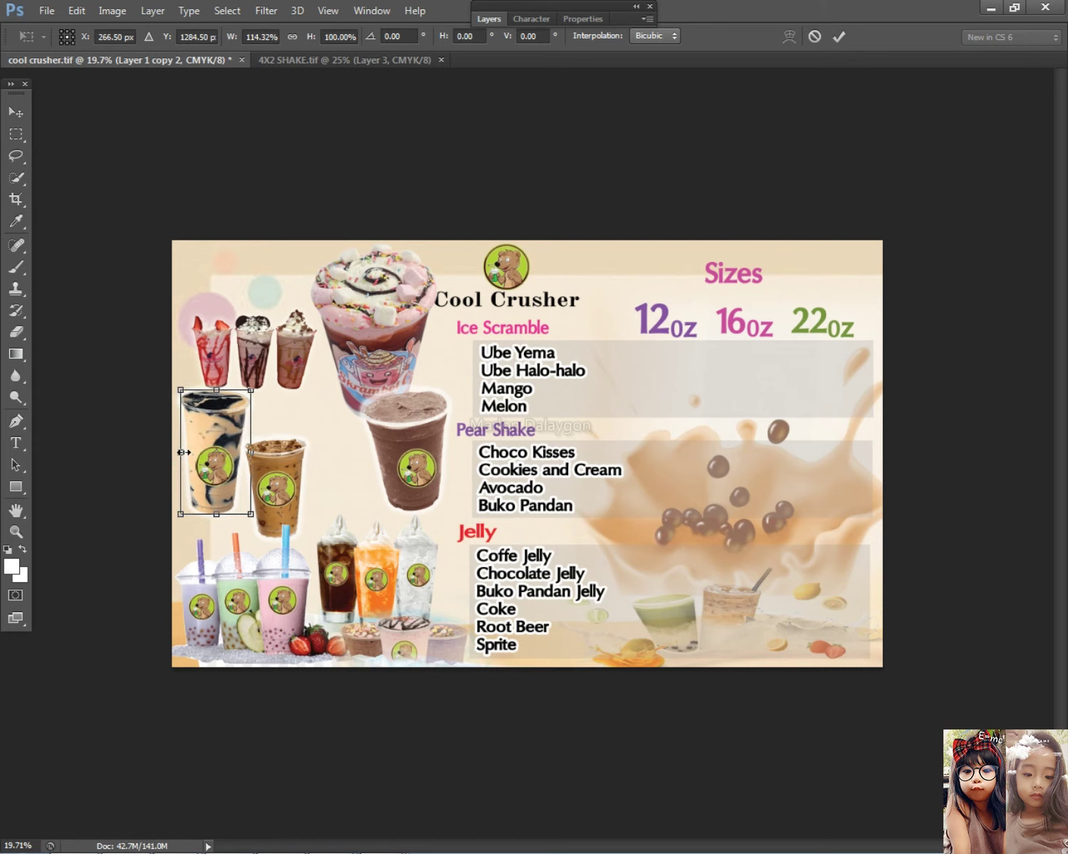
pyautogui.press('Return')
# Shift the iced coffee cup slightly left, and move the chocolate shake cup in behind it at a slightly smaller size.
pyautogui.moveTo(298, 477); pyautogui.dragTo(288, 475)
pyautogui.moveTo(434, 470); pyautogui.dragTo(345, 462)
pyautogui.hotkey('ctrl', 't')
pyautogui.moveTo(355, 388); pyautogui.dragTo(327, 427)
pyautogui.press('Return')
# Reposition the shake trio on Layer 8 just above the milk tea and chocolate cups and enlarge it slightly.
pyautogui.rightClick(281, 350)
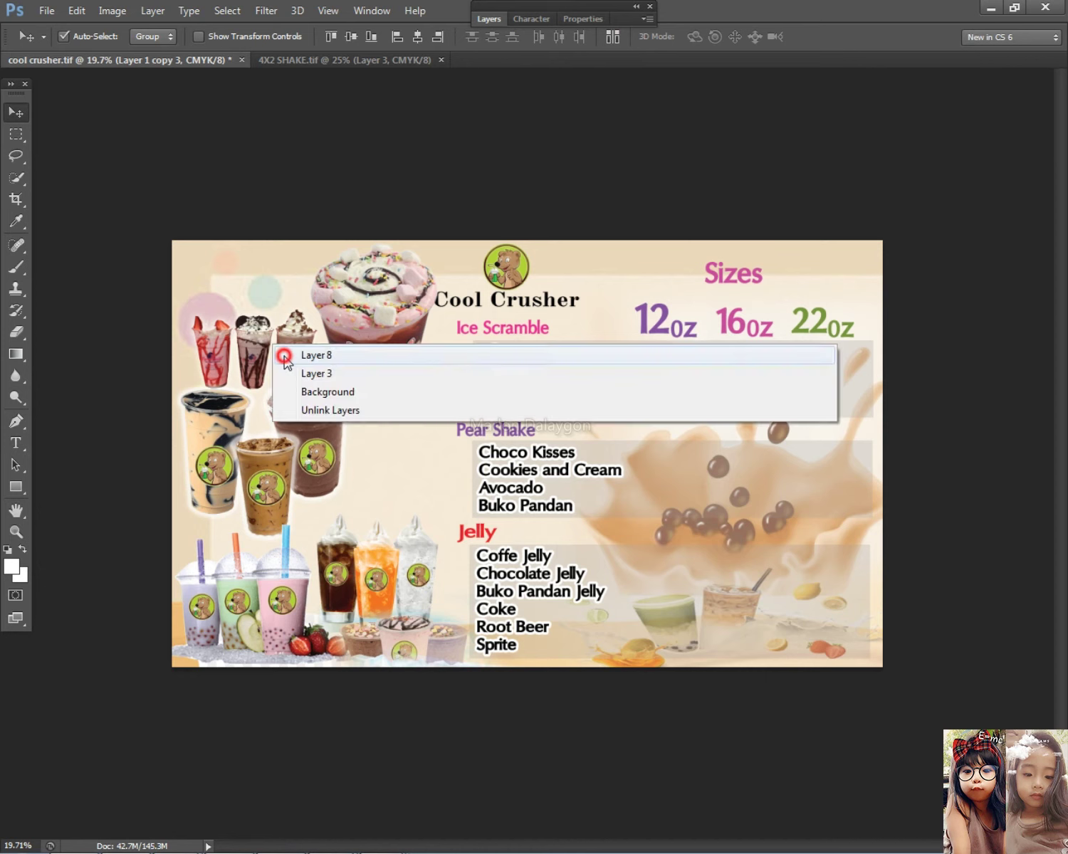
pyautogui.click(302, 353)
pyautogui.moveTo(302, 353); pyautogui.dragTo(285, 363)
pyautogui.hotkey('ctrl', 't')
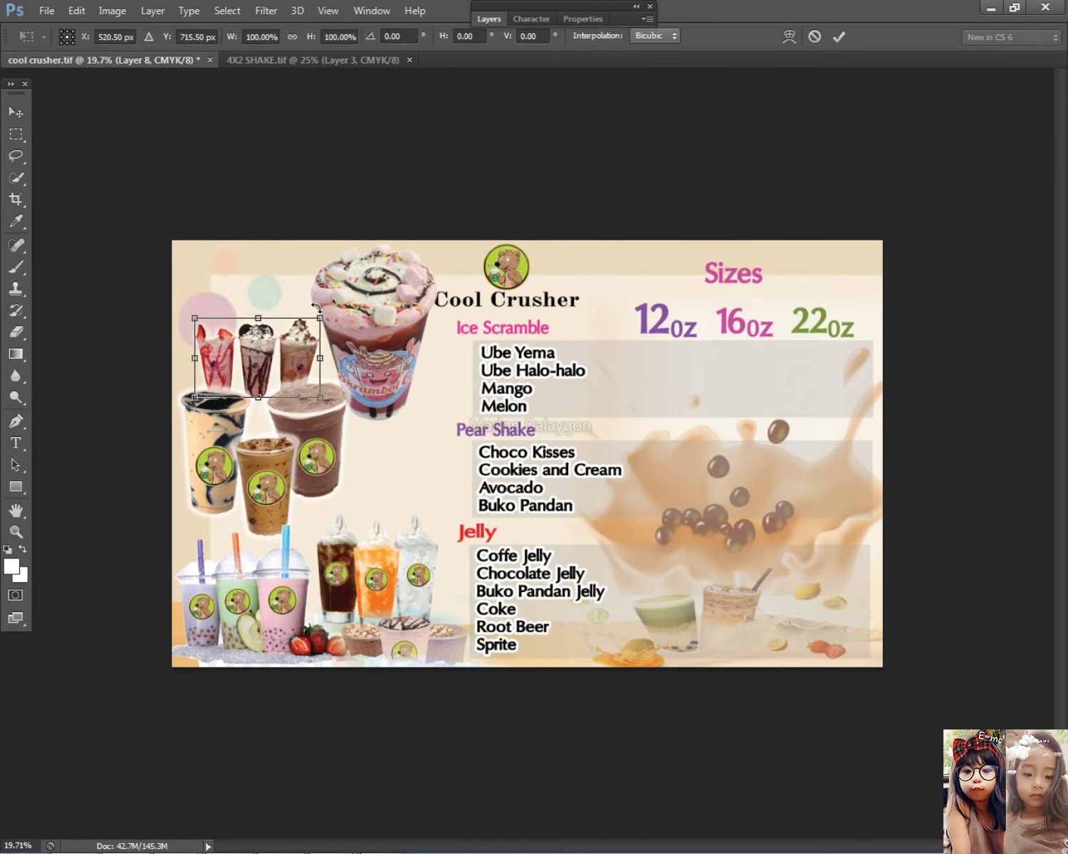
pyautogui.moveTo(320, 316); pyautogui.dragTo(325, 307)
pyautogui.press('Return')
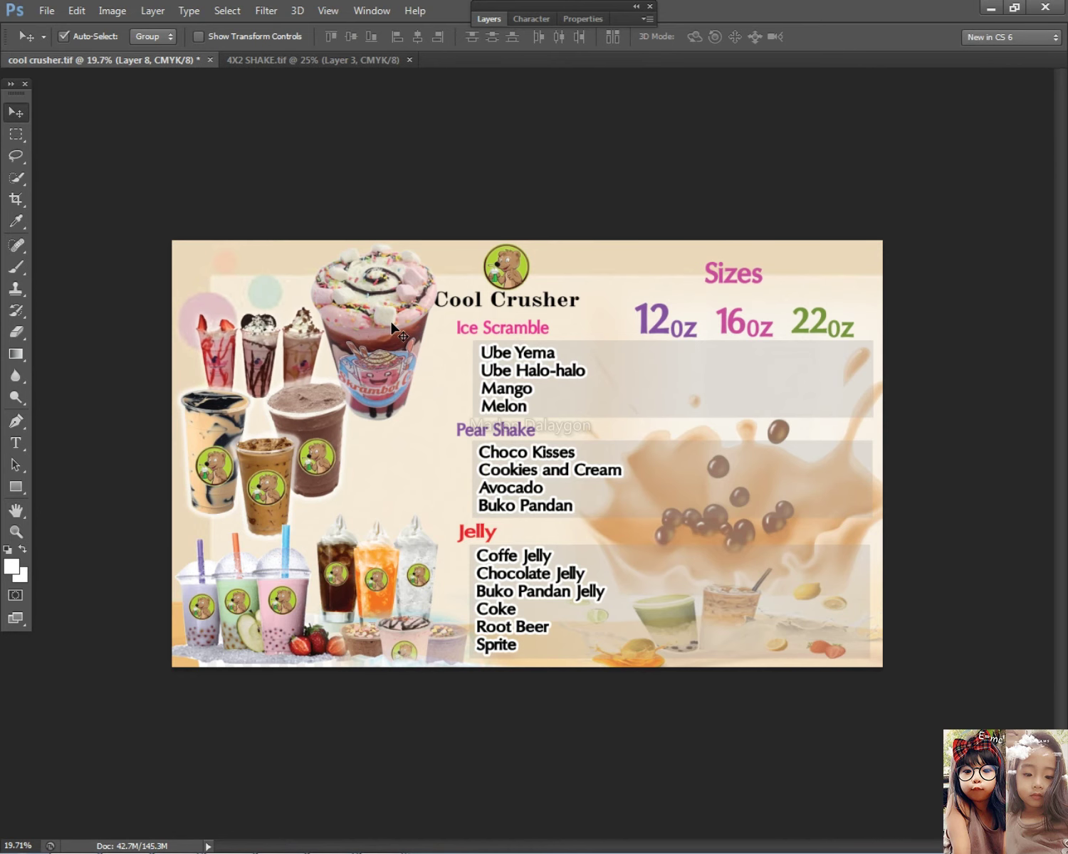
# Nudge the ice scramble cup slightly right and bring the Cool Crusher title to the front.
pyautogui.rightClick(394, 325)
pyautogui.click(406, 335)
pyautogui.moveTo(391, 317); pyautogui.dragTo(391, 320)
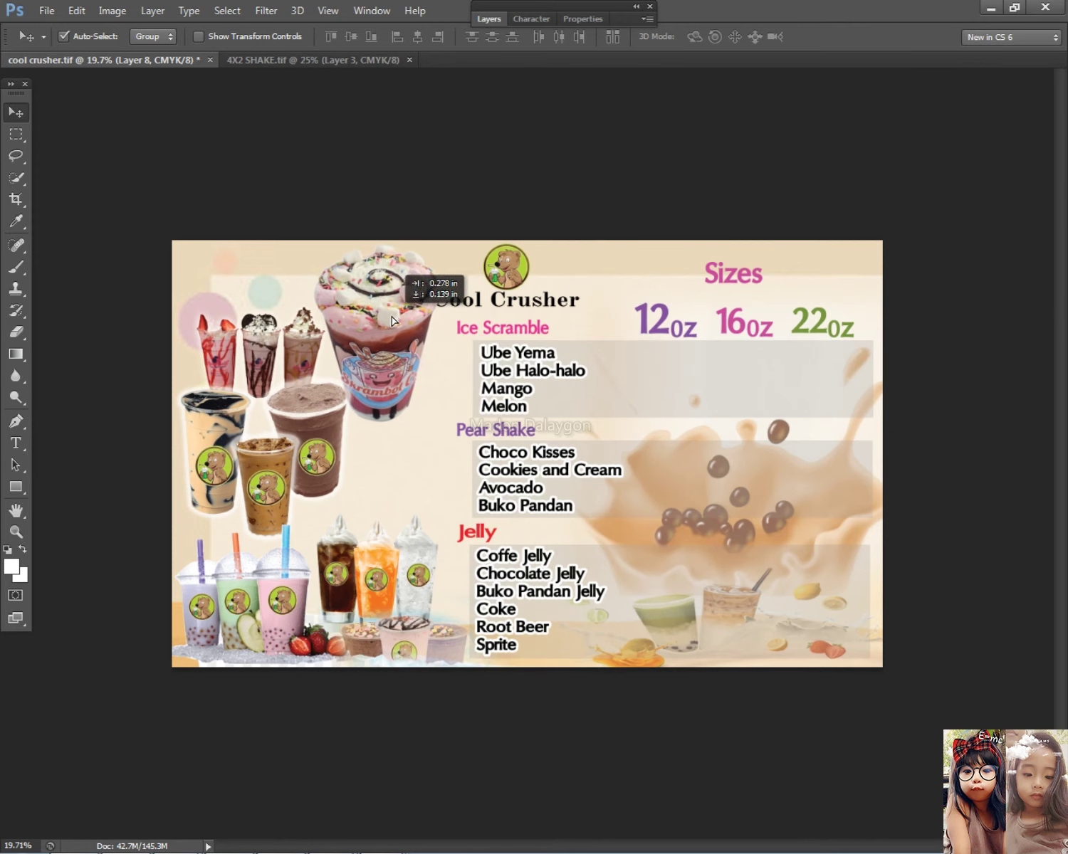
pyautogui.click(152, 10)
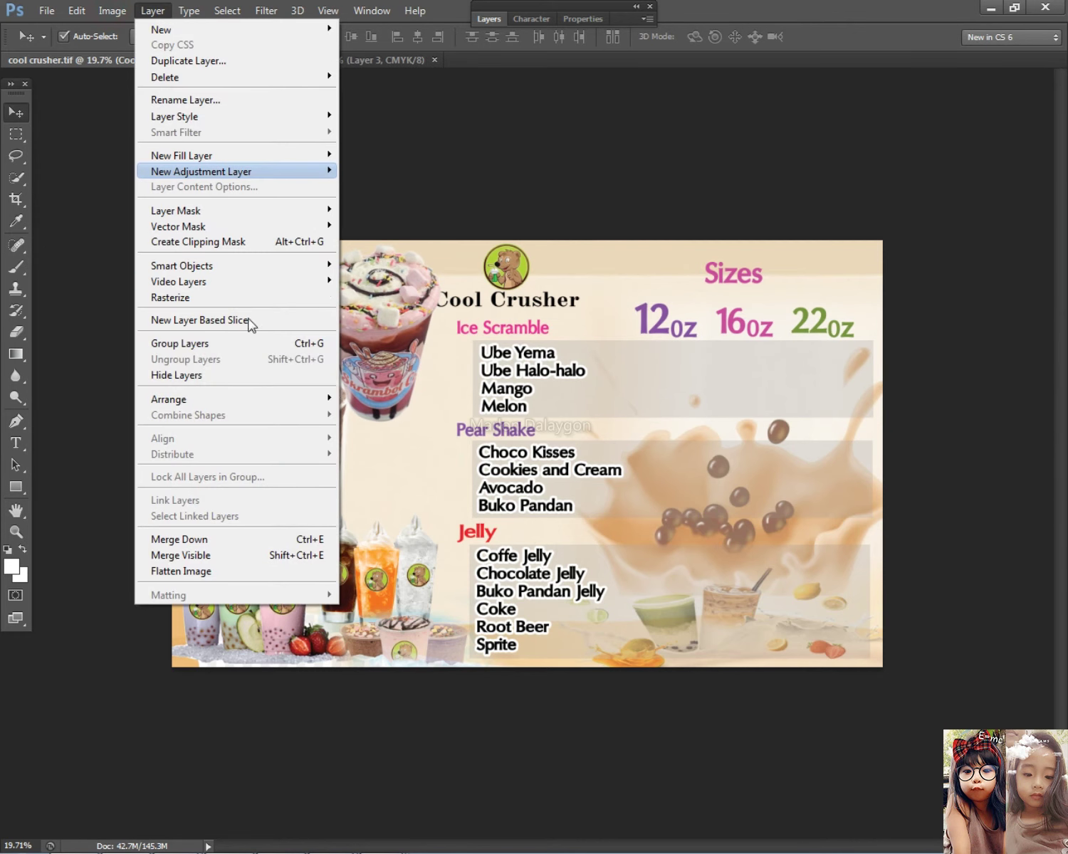
pyautogui.moveTo(192, 409)
pyautogui.click(399, 398)
pyautogui.rightClick(391, 331)
pyautogui.click(402, 341)
pyautogui.rightClick(302, 447)
pyautogui.click(340, 458)
pyautogui.scroll(-2, 341, 459)
pyautogui.scroll(3, 342, 459)
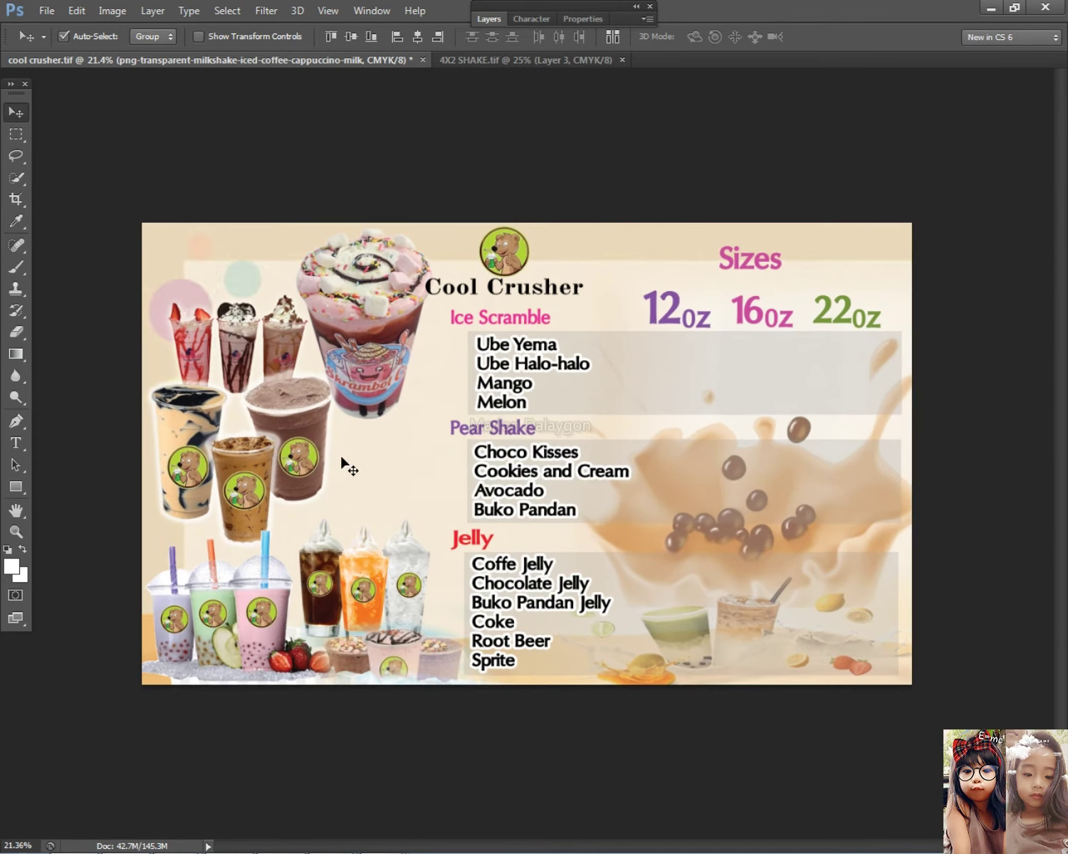
pyautogui.click(291, 441)
pyautogui.scroll(-1, 341, 521)
# Enlarge the three whipped-cream float drinks and shift them left toward the bubble tea cups.
pyautogui.moveTo(357, 584)
pyautogui.mouseDown()
pyautogui.moveTo(371, 501)
pyautogui.moveTo(380, 525)
pyautogui.moveTo(344, 574)
pyautogui.moveTo(341, 605)
pyautogui.mouseUp()
pyautogui.hotkey('ctrl', 't')
pyautogui.moveTo(443, 501); pyautogui.dragTo(450, 495)
pyautogui.press('Return')
# Copy the middle trio of shakes from 4X2 SHAKE.tif into the banner, placing it between the chocolate cup and the Pear Shake list.
pyautogui.rightClick(330, 549)
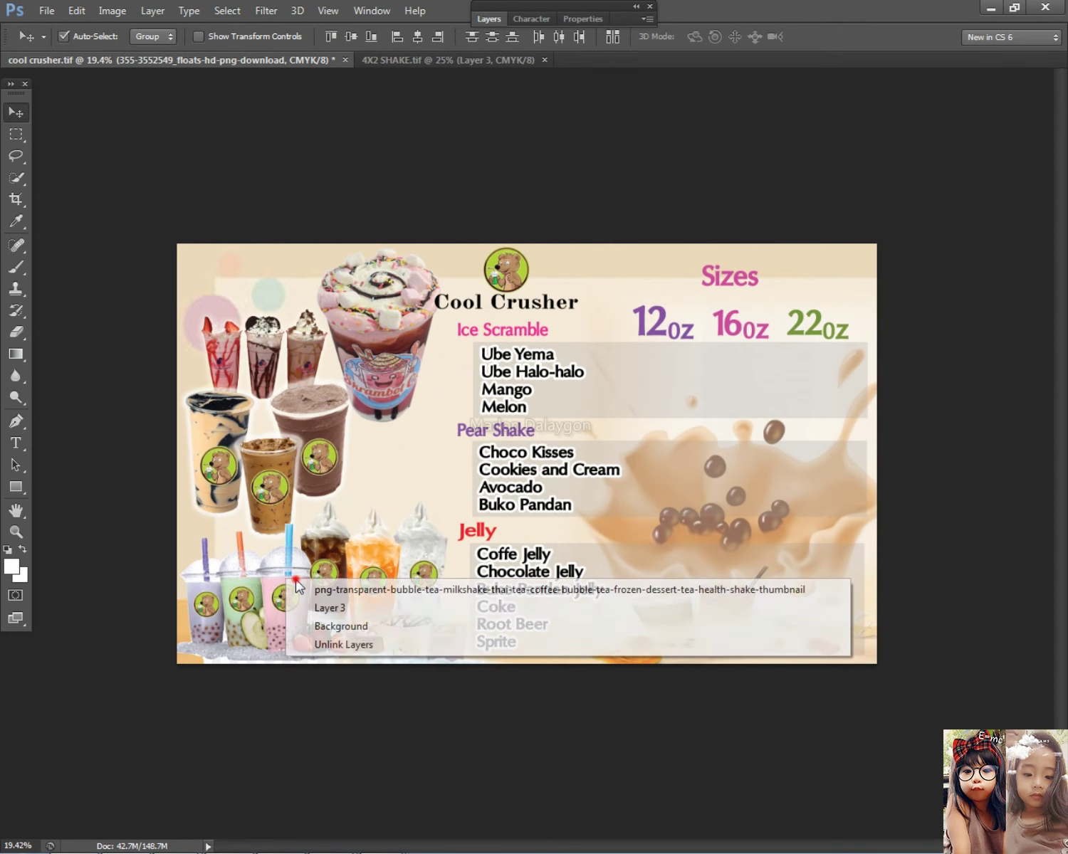
pyautogui.hotkey('alt', 'Tab')
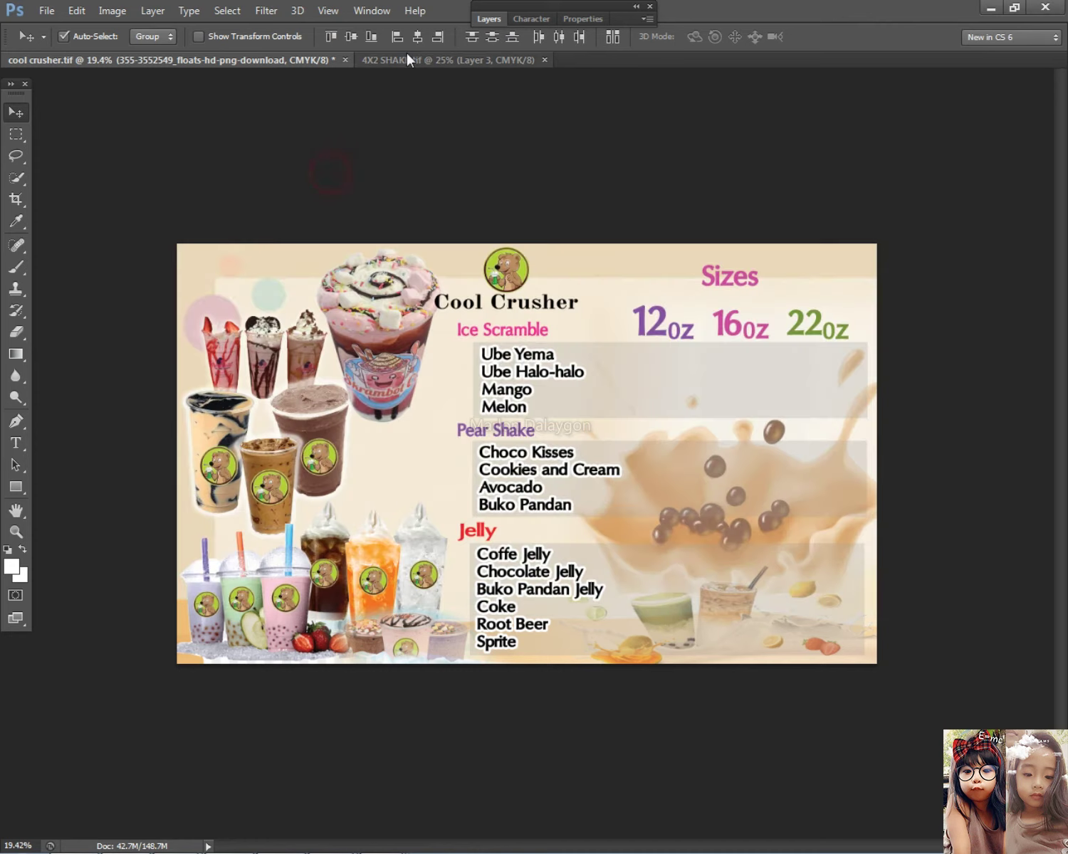
pyautogui.click(449, 60)
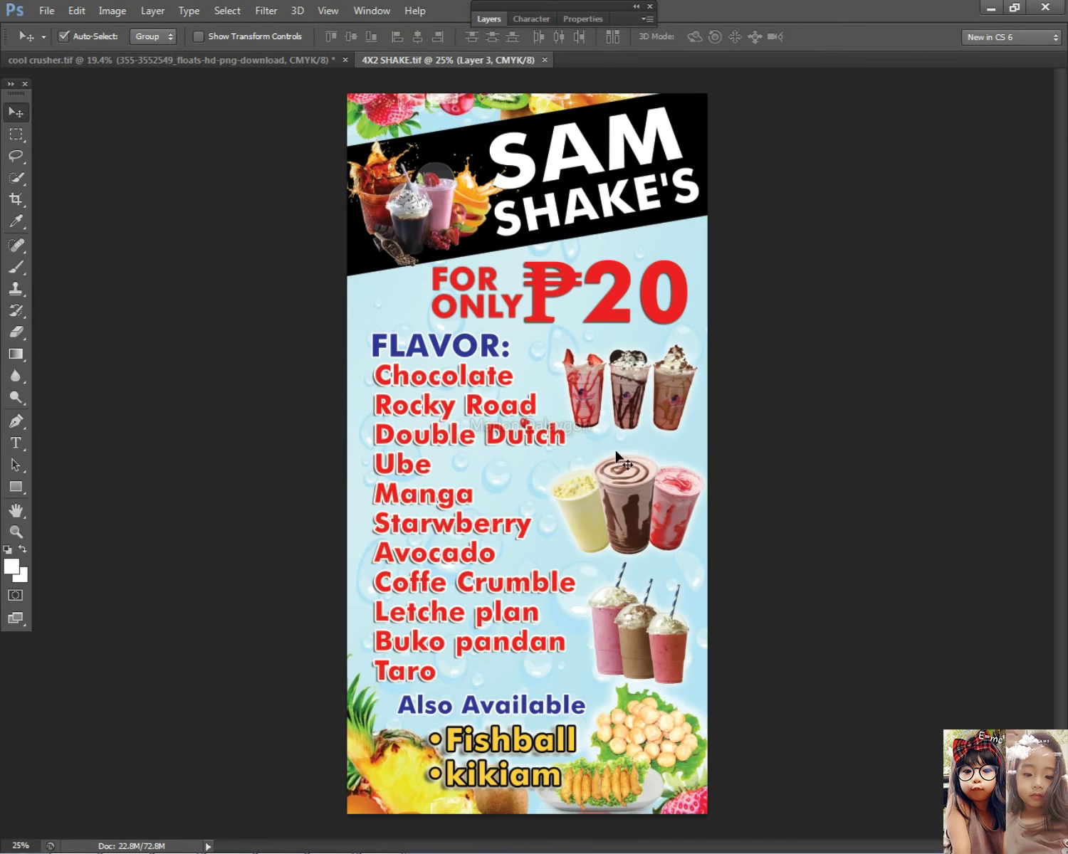
pyautogui.click(655, 631)
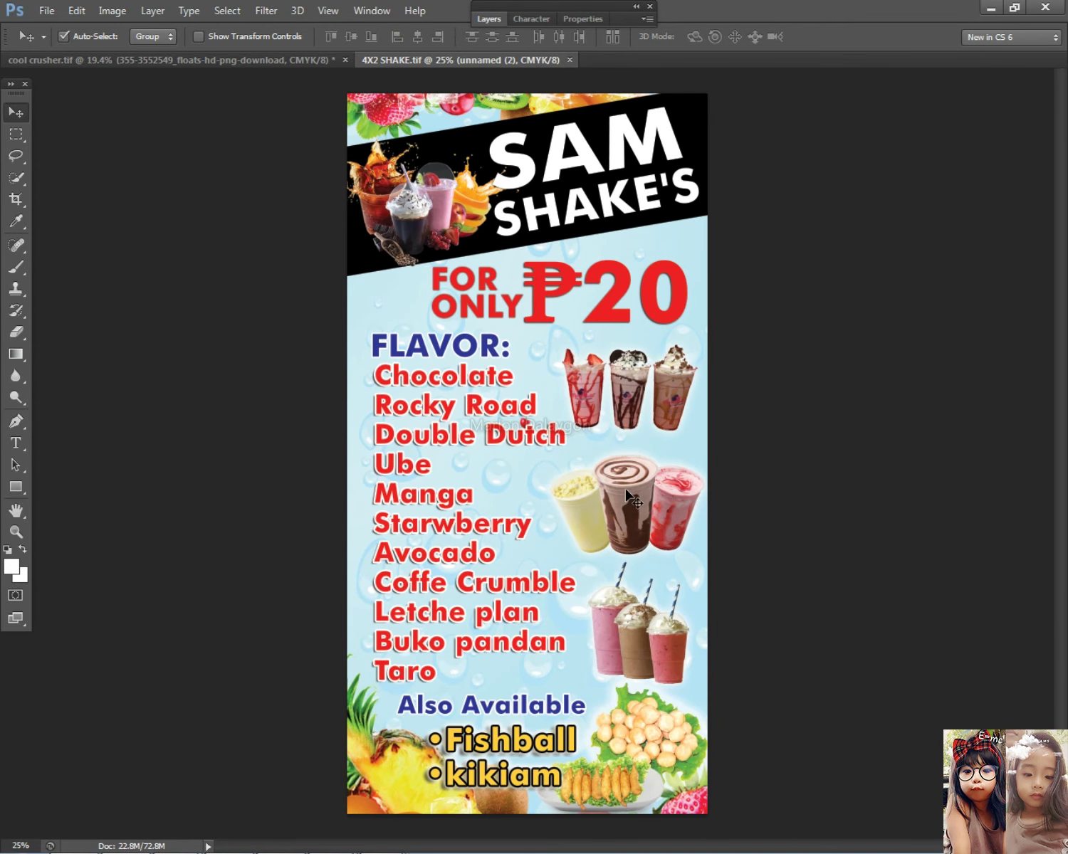
pyautogui.moveTo(638, 500); pyautogui.dragTo(86, 58)
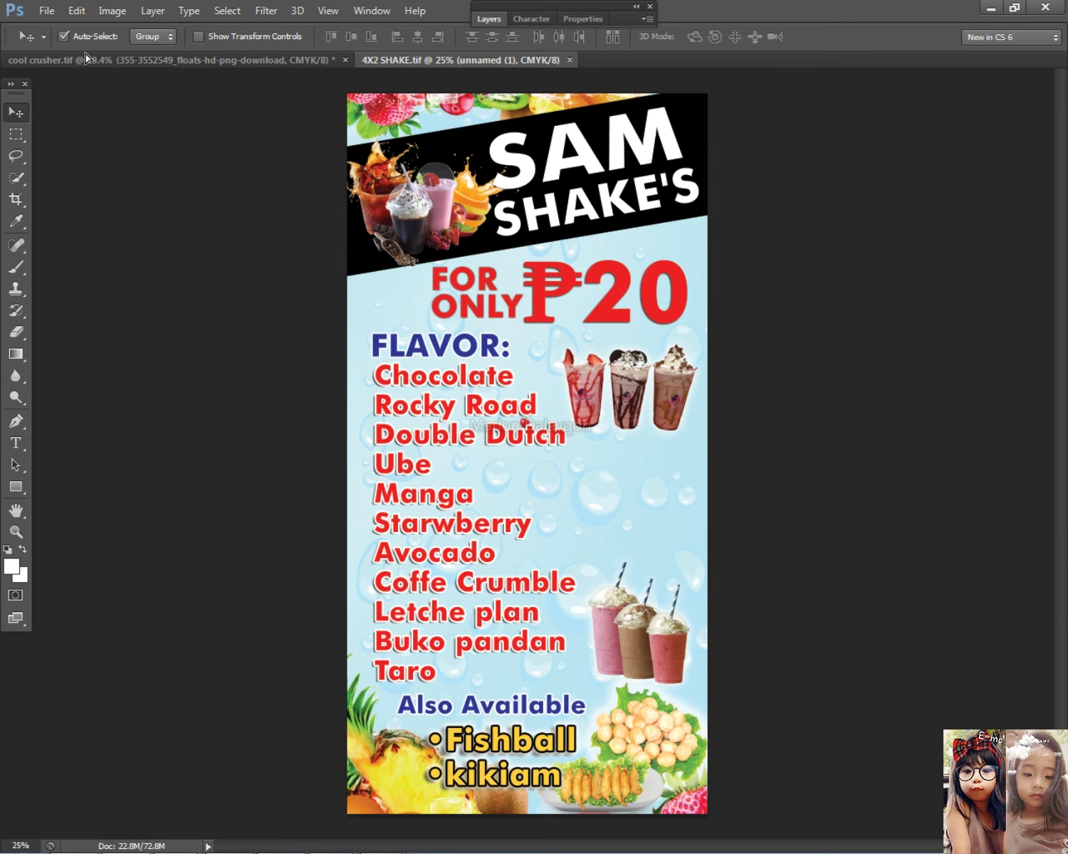
pyautogui.moveTo(90, 60); pyautogui.dragTo(420, 459)
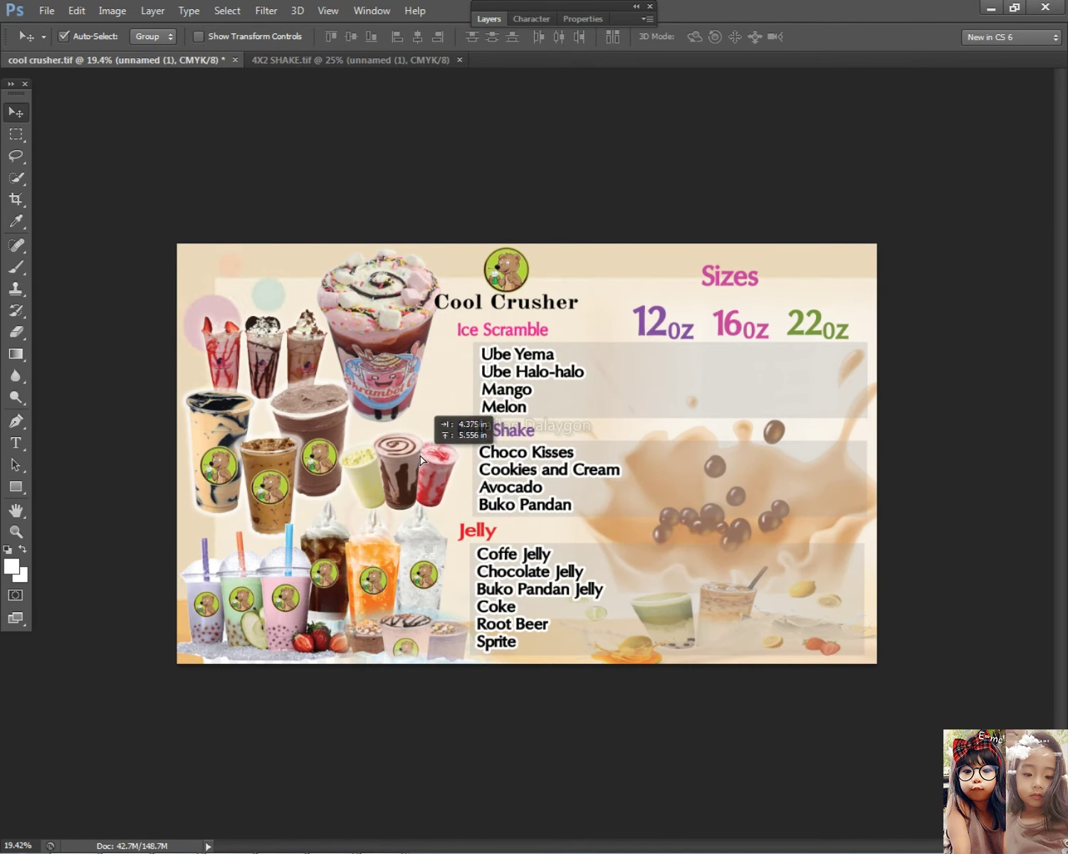
# Scale the newly added shake trio to about 146% and tilt it about -2.5°.
pyautogui.hotkey('ctrl', '-')
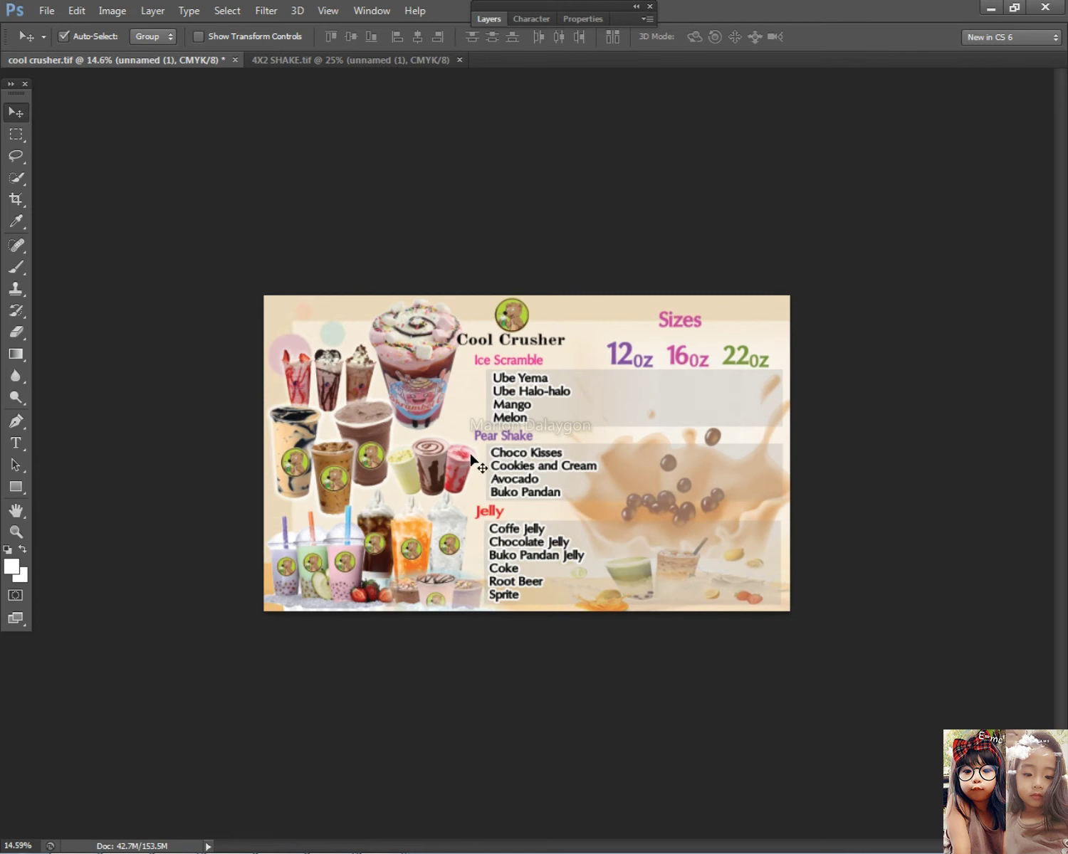
pyautogui.hotkey('ctrl', 't')
pyautogui.moveTo(478, 429); pyautogui.dragTo(468, 434)
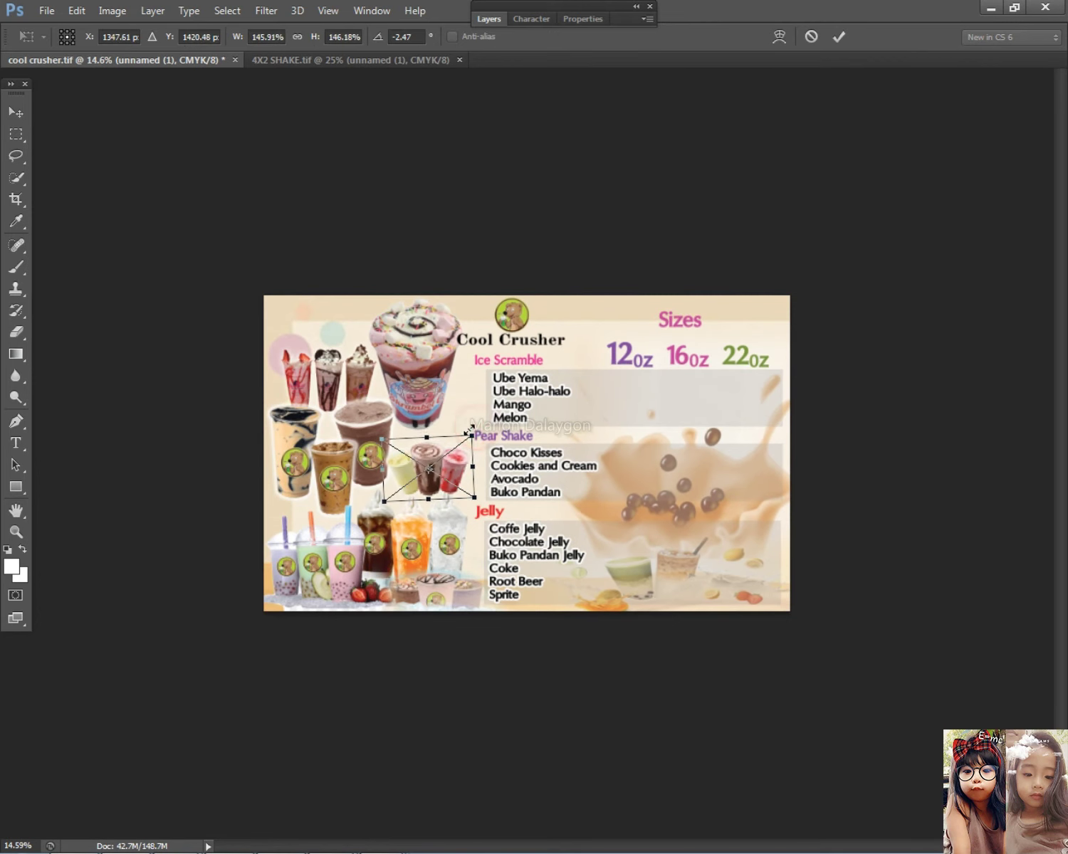
pyautogui.press('Return')
# Enlarge the strawberry, cookie and chocolate shake trio above the milk tea cup to about 130% and move it slightly up.
pyautogui.click(312, 366)
pyautogui.scroll(1, 339, 320)
pyautogui.scroll(-3, 358, 421)
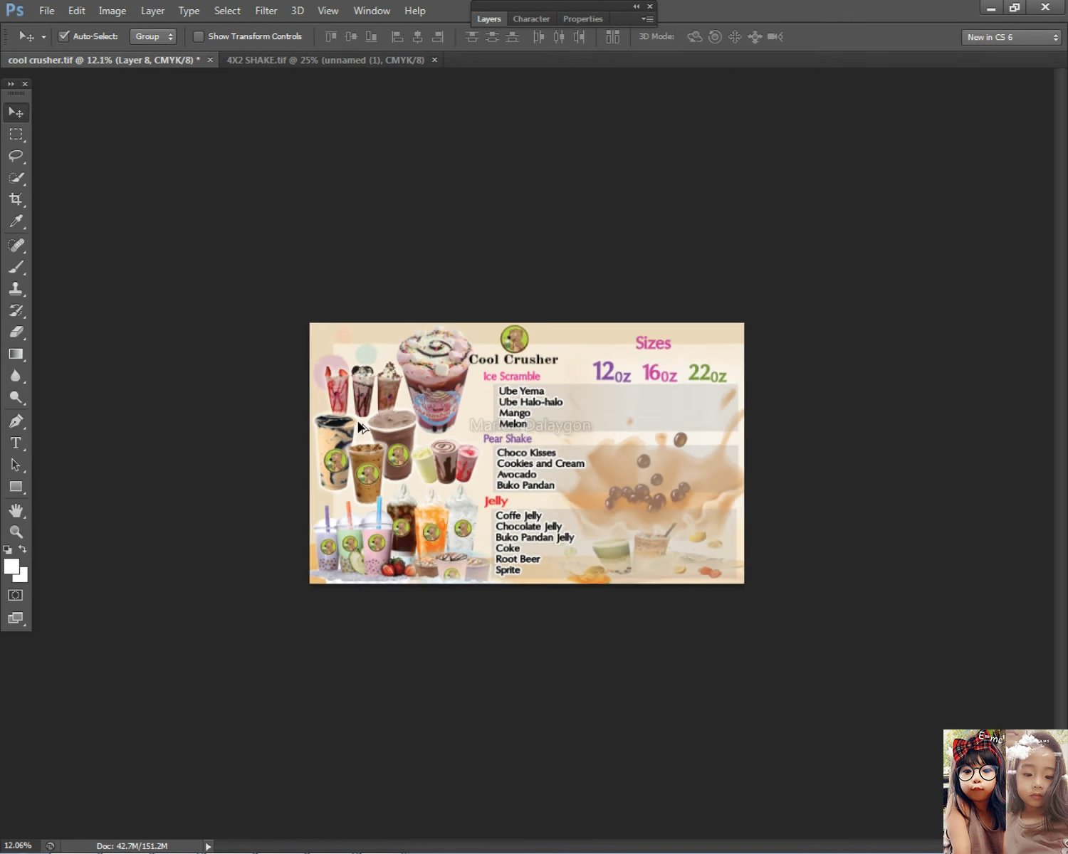
pyautogui.scroll(3, 353, 409)
pyautogui.hotkey('ctrl', 't')
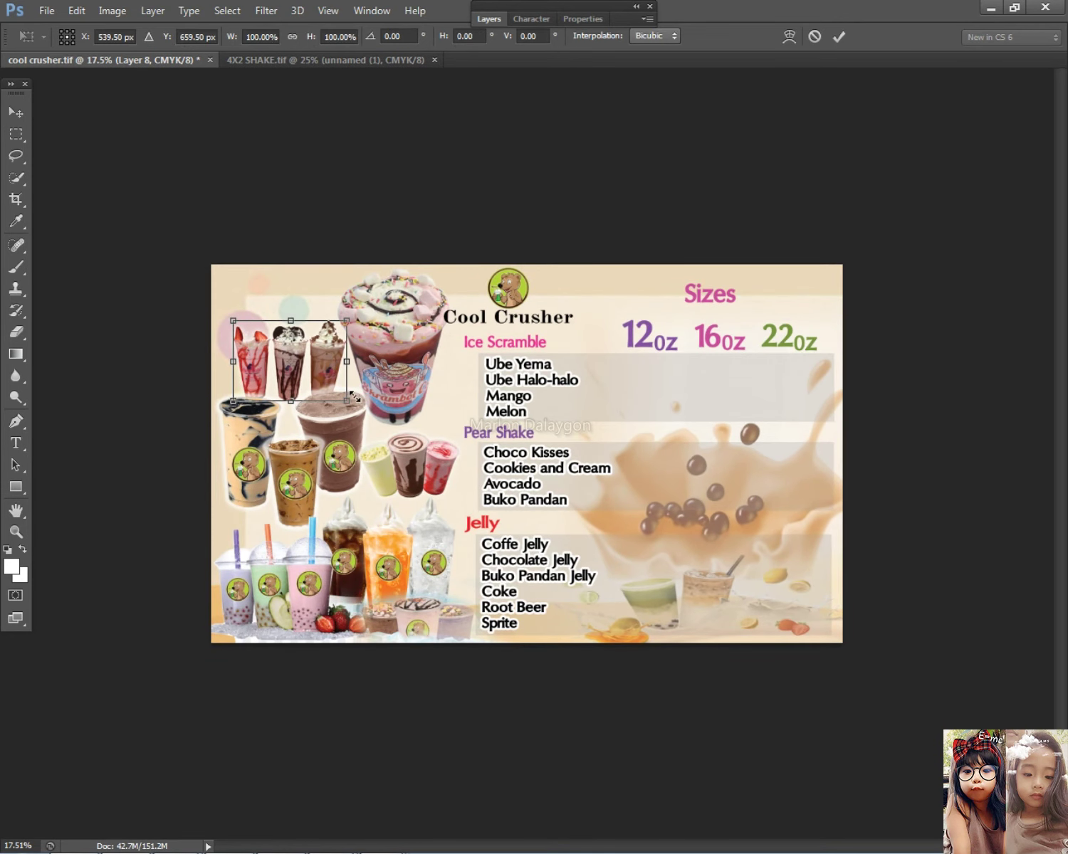
pyautogui.moveTo(305, 357); pyautogui.dragTo(373, 417)
pyautogui.moveTo(298, 333); pyautogui.dragTo(295, 331)
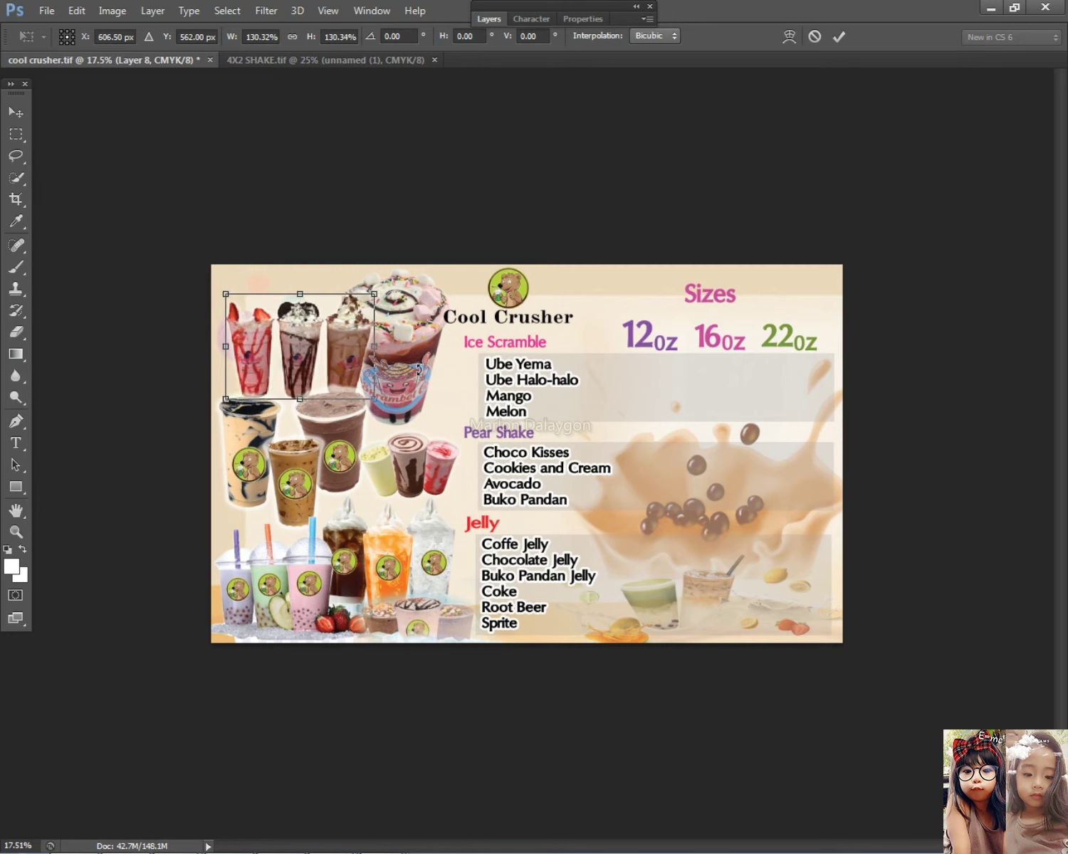
pyautogui.press('Return')
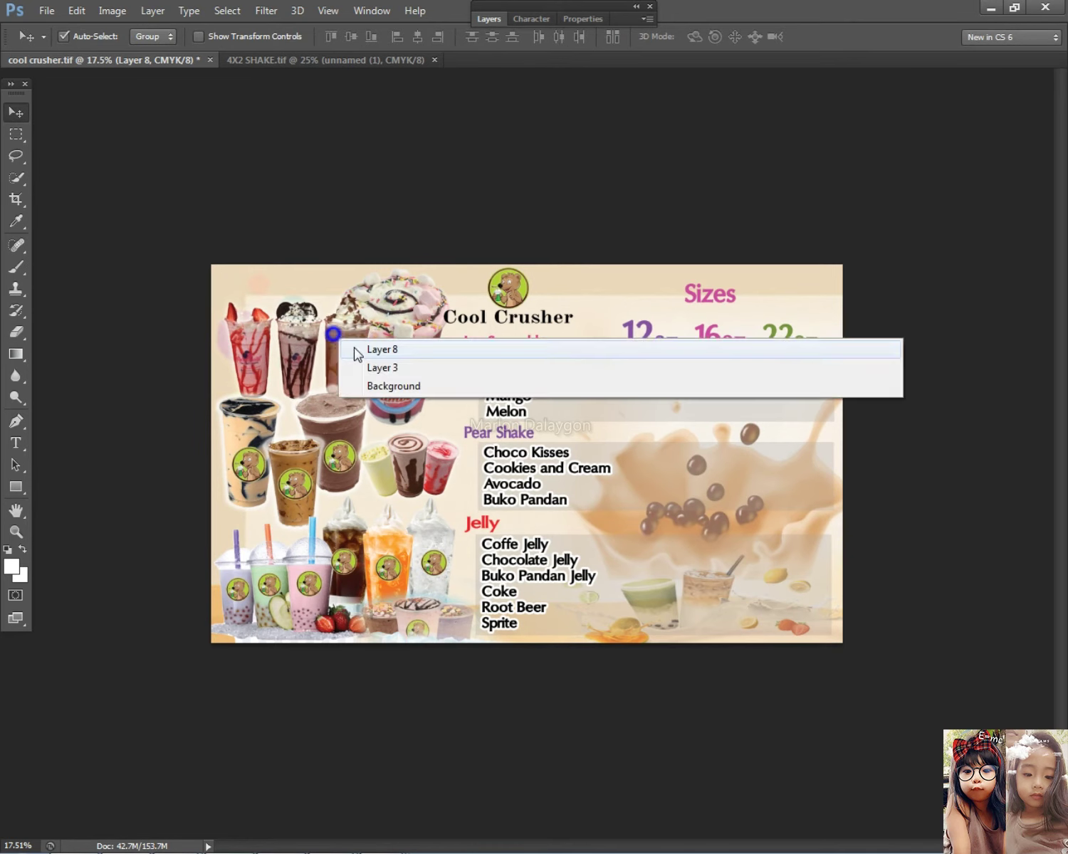
# Send the strawberry, cookie and chocolate shake trio to the back, place the Layer 3 background beneath it, and shift the trio up and left.
pyautogui.click(152, 11)
pyautogui.moveTo(187, 398)
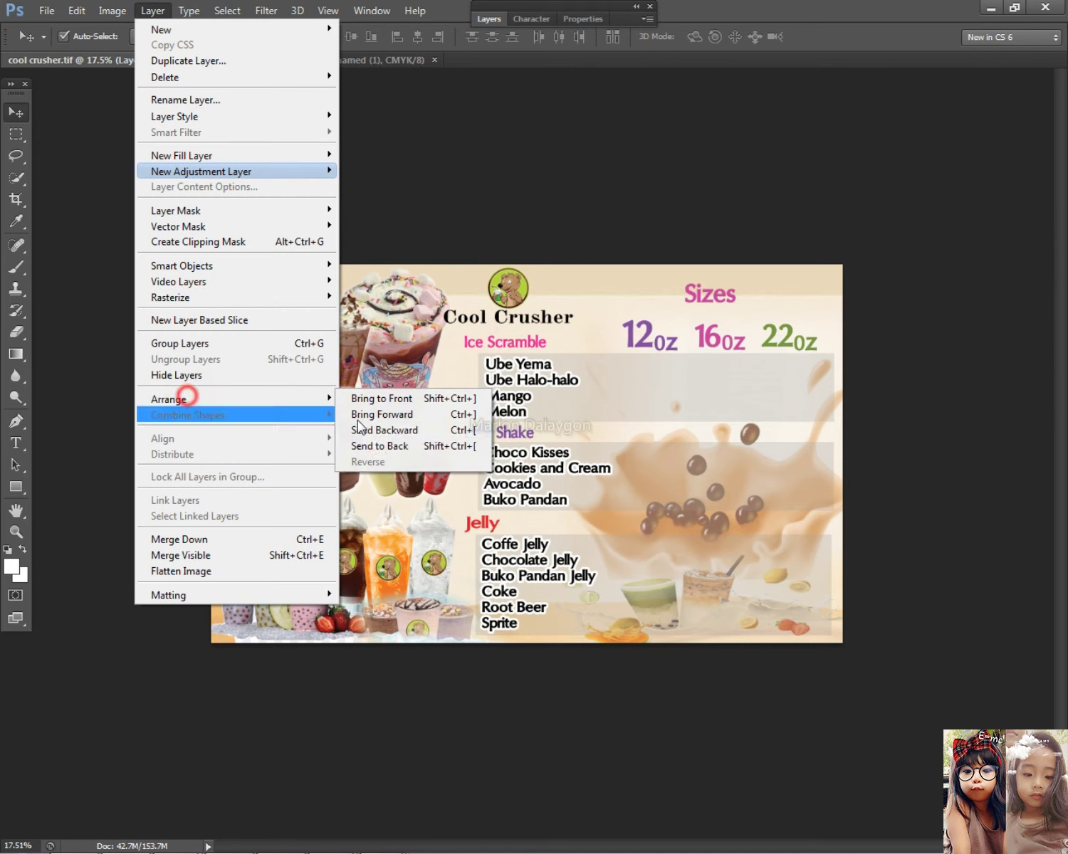
pyautogui.click(374, 443)
pyautogui.click(152, 11)
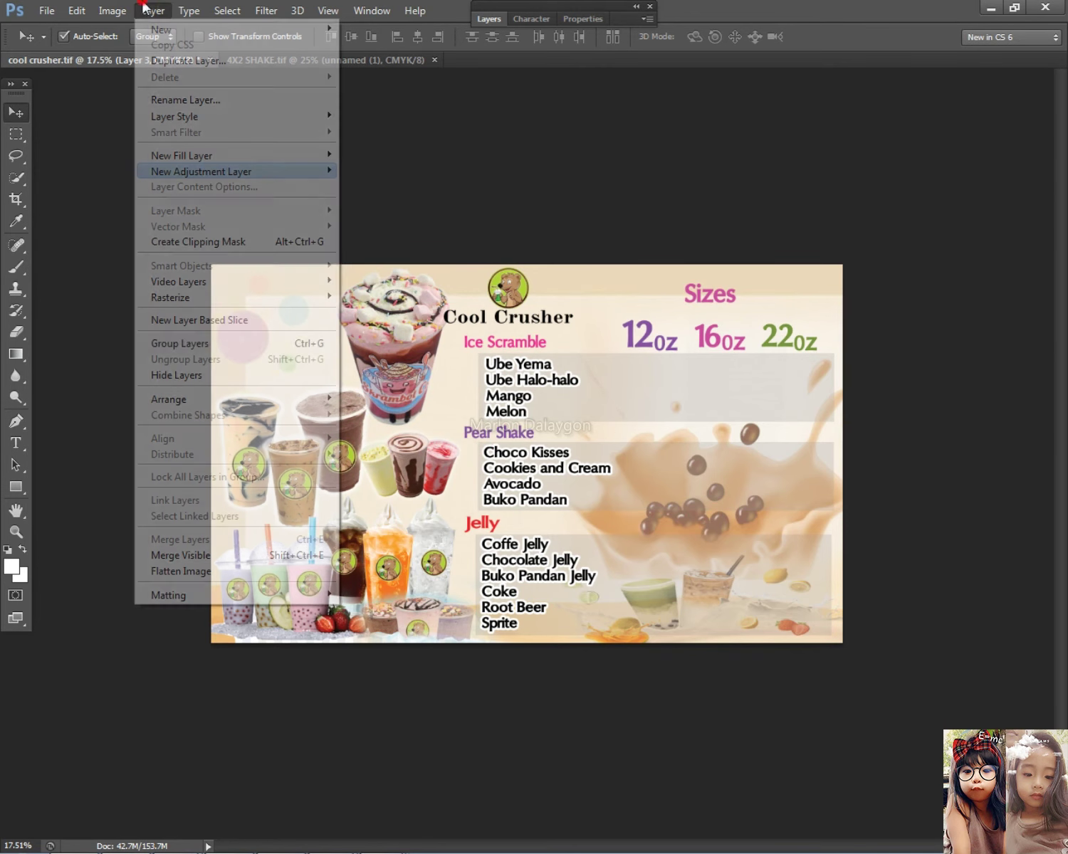
pyautogui.moveTo(175, 400)
pyautogui.click(356, 447)
pyautogui.moveTo(295, 342); pyautogui.dragTo(293, 313)
# Shrink the marshmallow-topped Scramble cup slightly and move it a little lower, between the shake trio and the Cool Crusher title.
pyautogui.rightClick(386, 313)
pyautogui.click(401, 326)
pyautogui.click(403, 326)
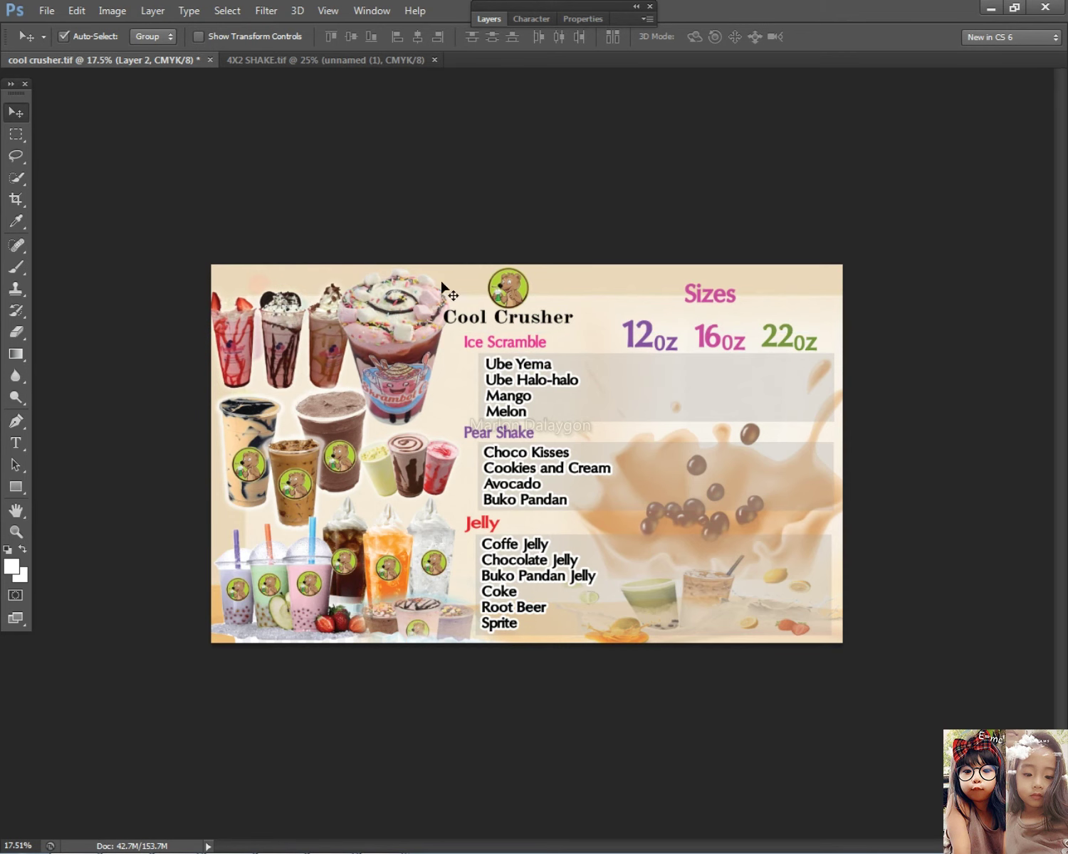
pyautogui.hotkey('ctrl', 't')
pyautogui.moveTo(450, 268); pyautogui.dragTo(432, 293)
pyautogui.moveTo(384, 351)
pyautogui.mouseDown()
pyautogui.moveTo(405, 349)
pyautogui.moveTo(399, 341)
pyautogui.mouseUp()
pyautogui.moveTo(437, 412); pyautogui.dragTo(446, 430)
pyautogui.press('Return')
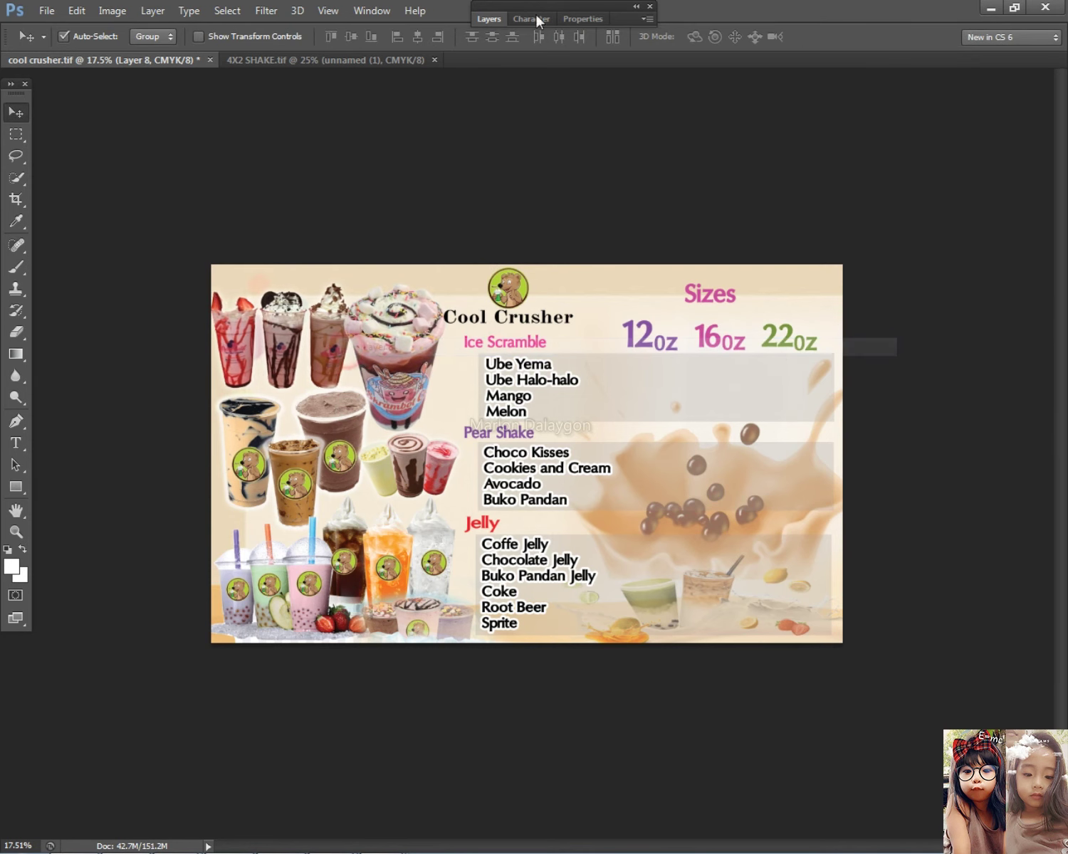
pyautogui.click(497, 14)
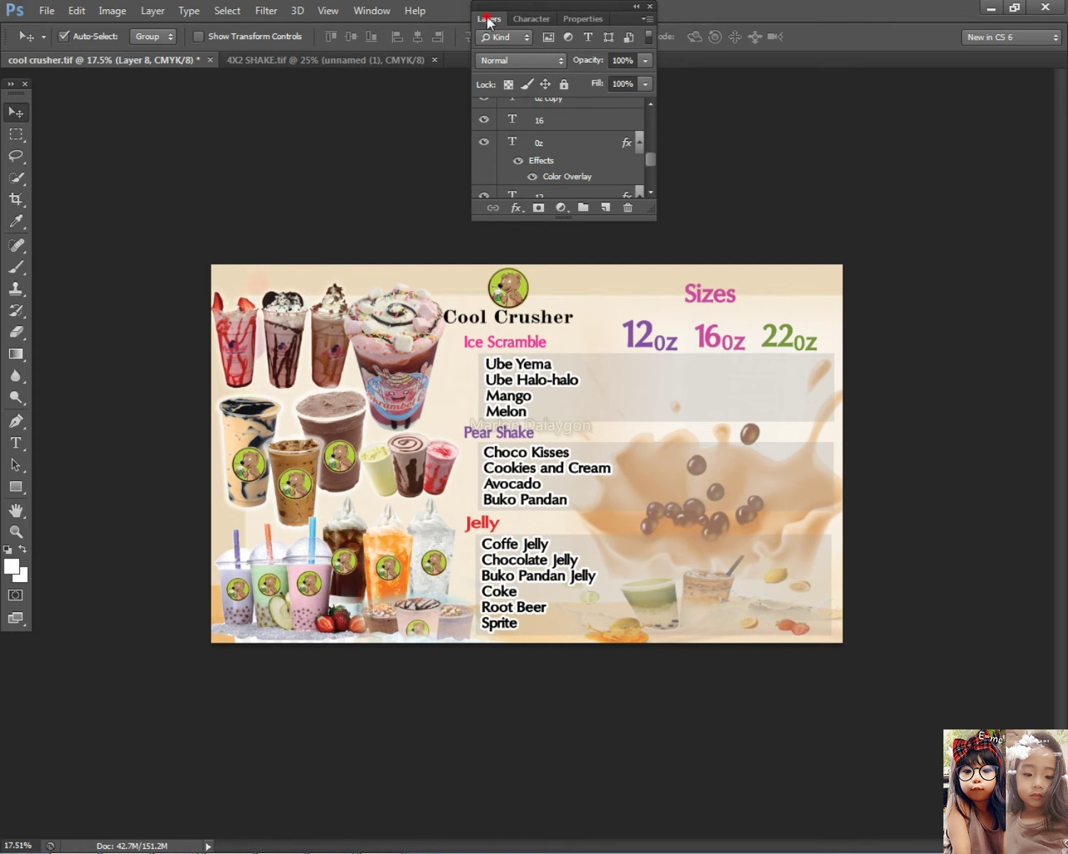
pyautogui.rightClick(252, 354)
pyautogui.click(277, 362)
pyautogui.click(591, 154)
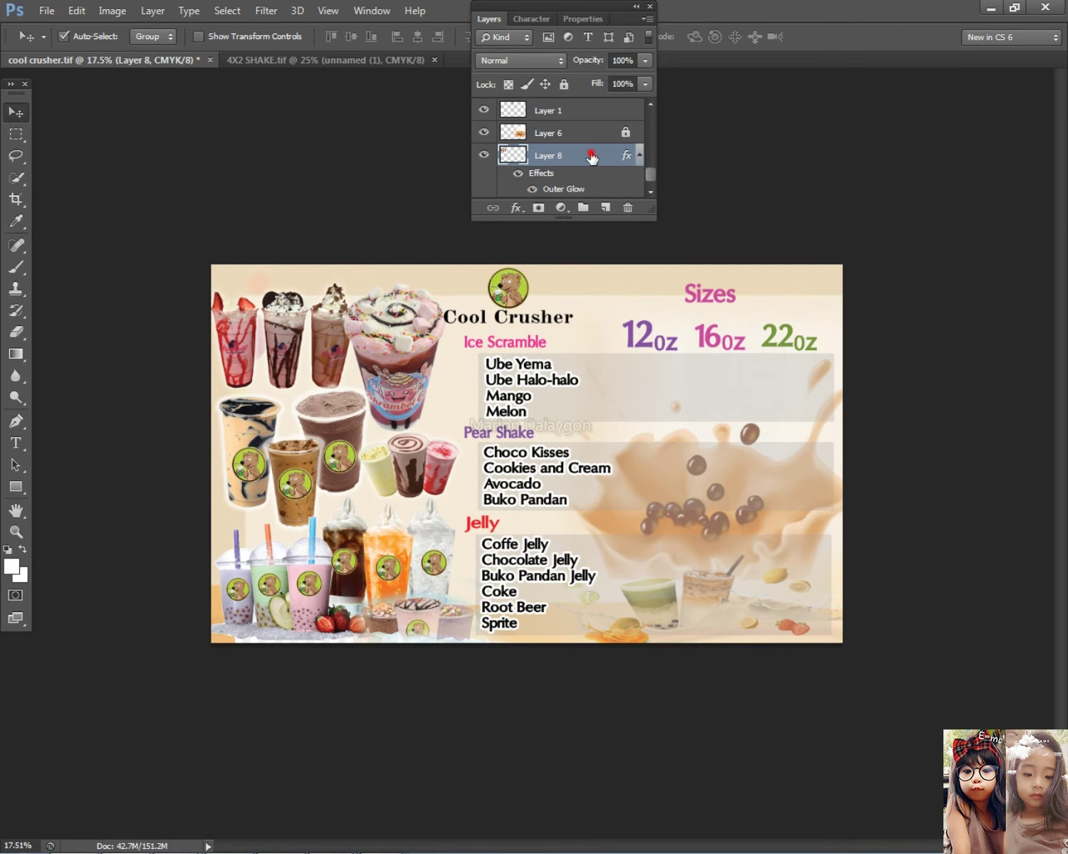
pyautogui.moveTo(918, 482); pyautogui.dragTo(877, 476)
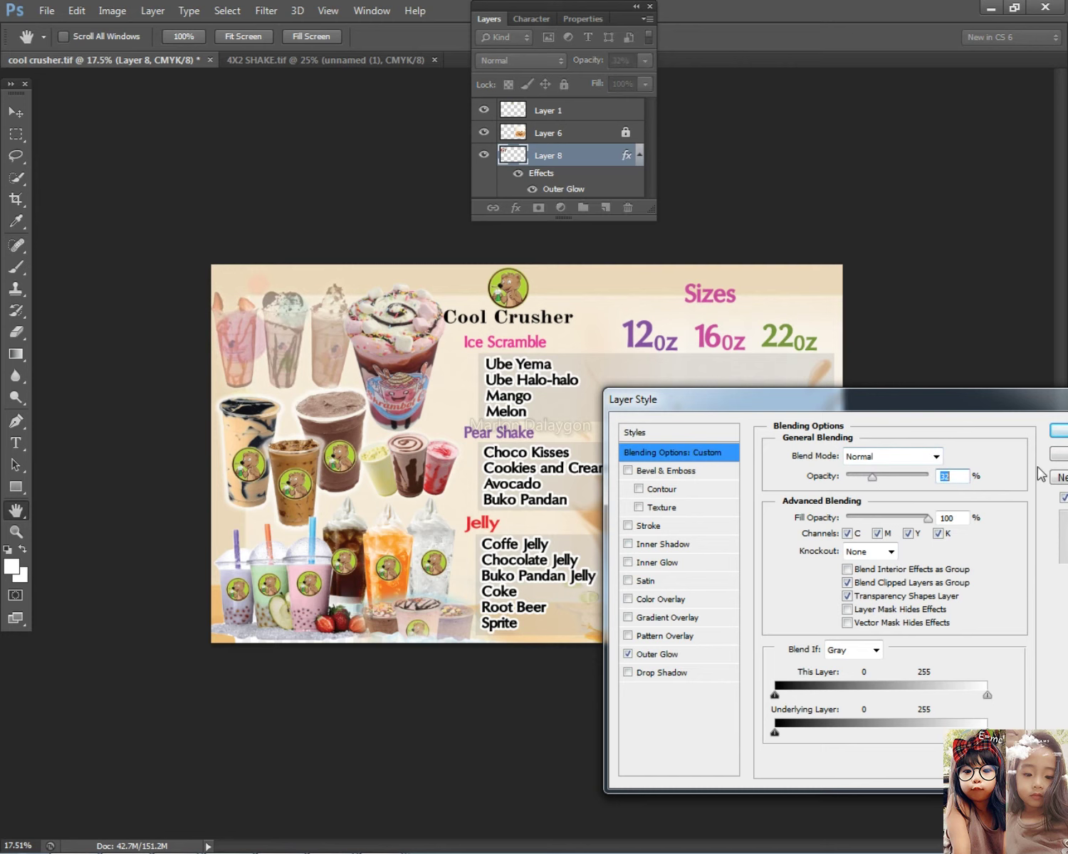
pyautogui.press('Escape')
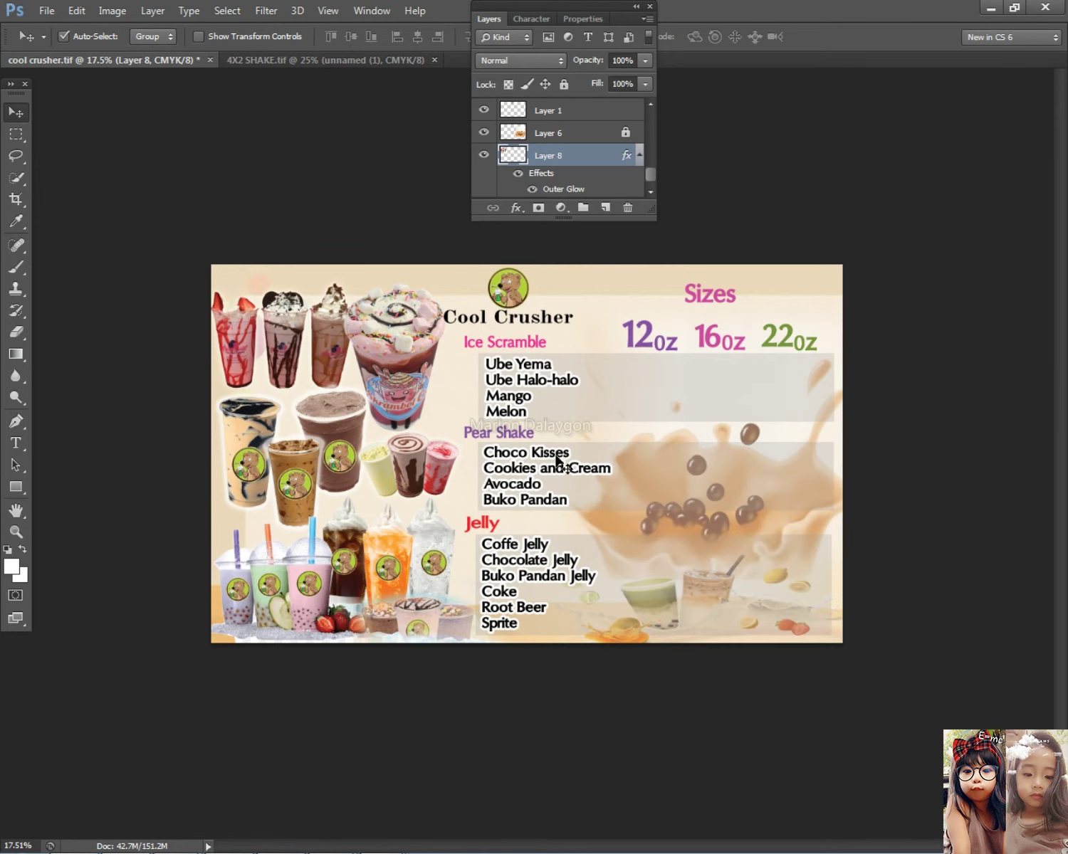
# Shrink the strawberry, cookie and chocolate shake trio slightly and nudge it inward from the banner's left edge.
pyautogui.hotkey('ctrl', '-')
pyautogui.hotkey('ctrl', '0')
pyautogui.hotkey('ctrl', '+')
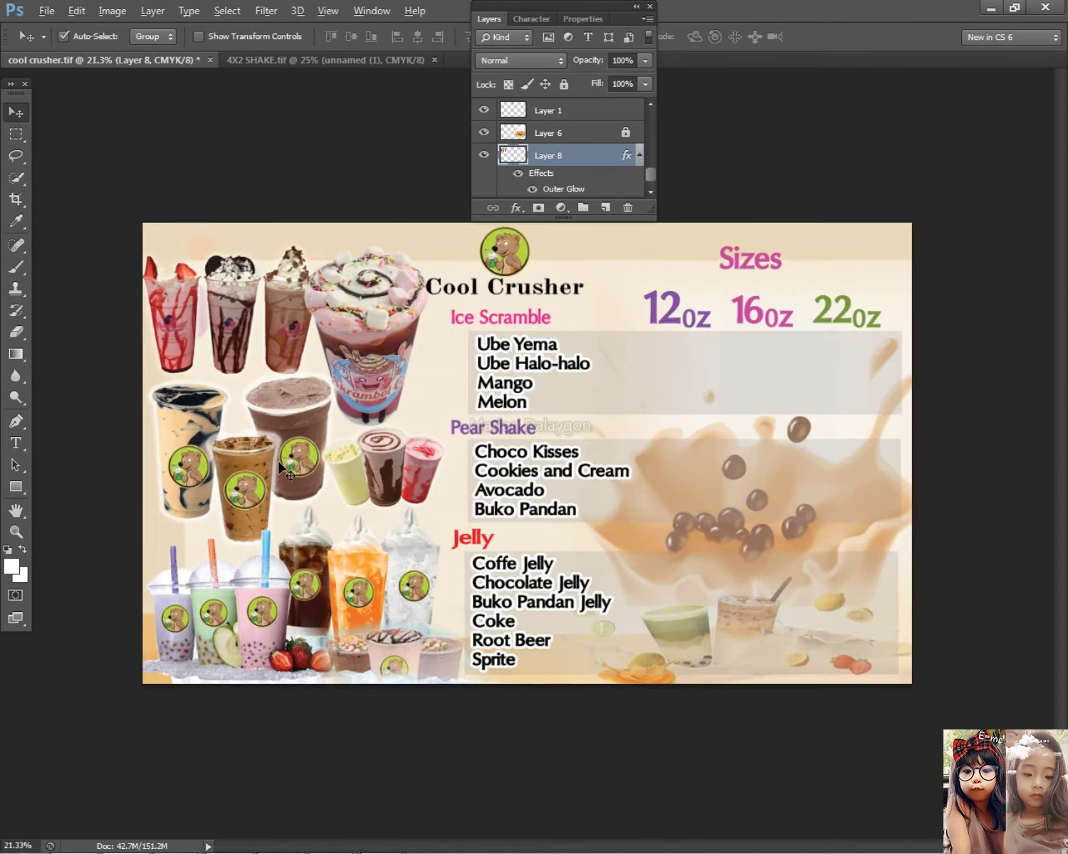
pyautogui.hotkey('ctrl', 't')
pyautogui.moveTo(323, 246); pyautogui.dragTo(358, 280)
pyautogui.moveTo(202, 300); pyautogui.dragTo(209, 307)
pyautogui.press('Return')
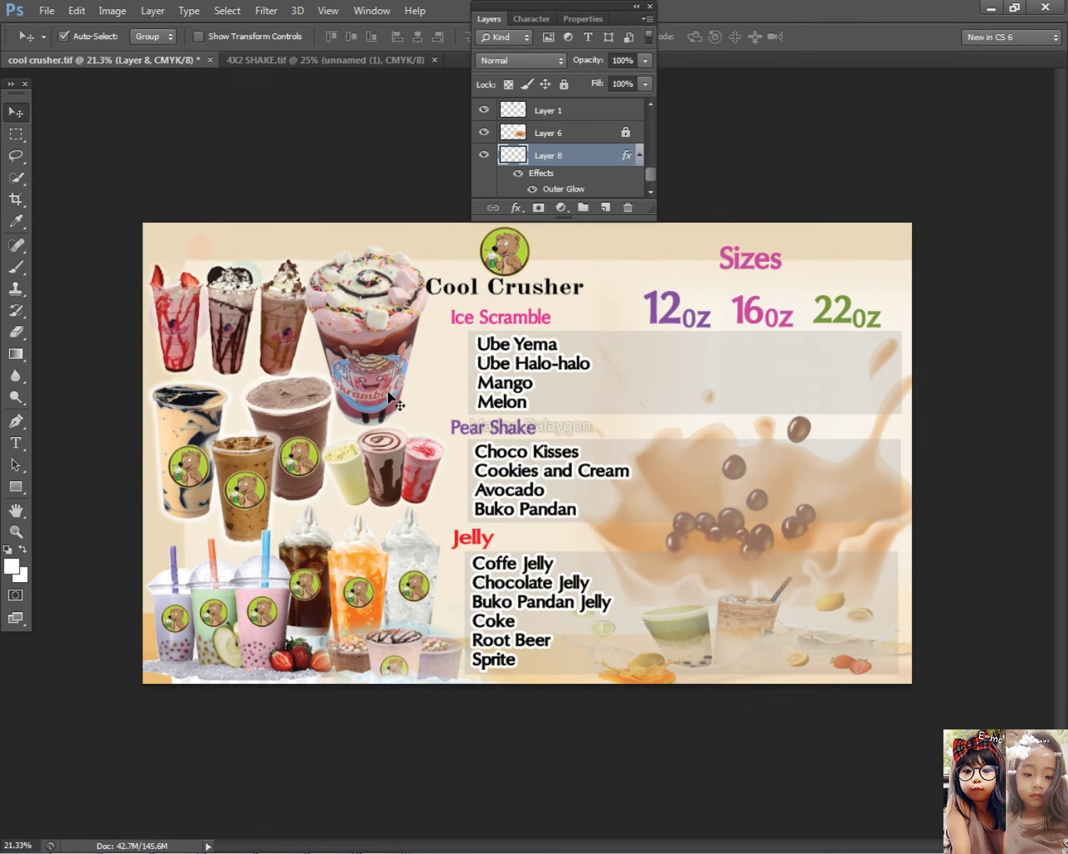
# Copy the striped-straw shake trio from 4X2 SHAKE.tif into the banner, over the faded drinks beside the Jelly list.
pyautogui.click(417, 477)
pyautogui.scroll(-5, 418, 478)
pyautogui.scroll(5, 417, 505)
pyautogui.click(348, 61)
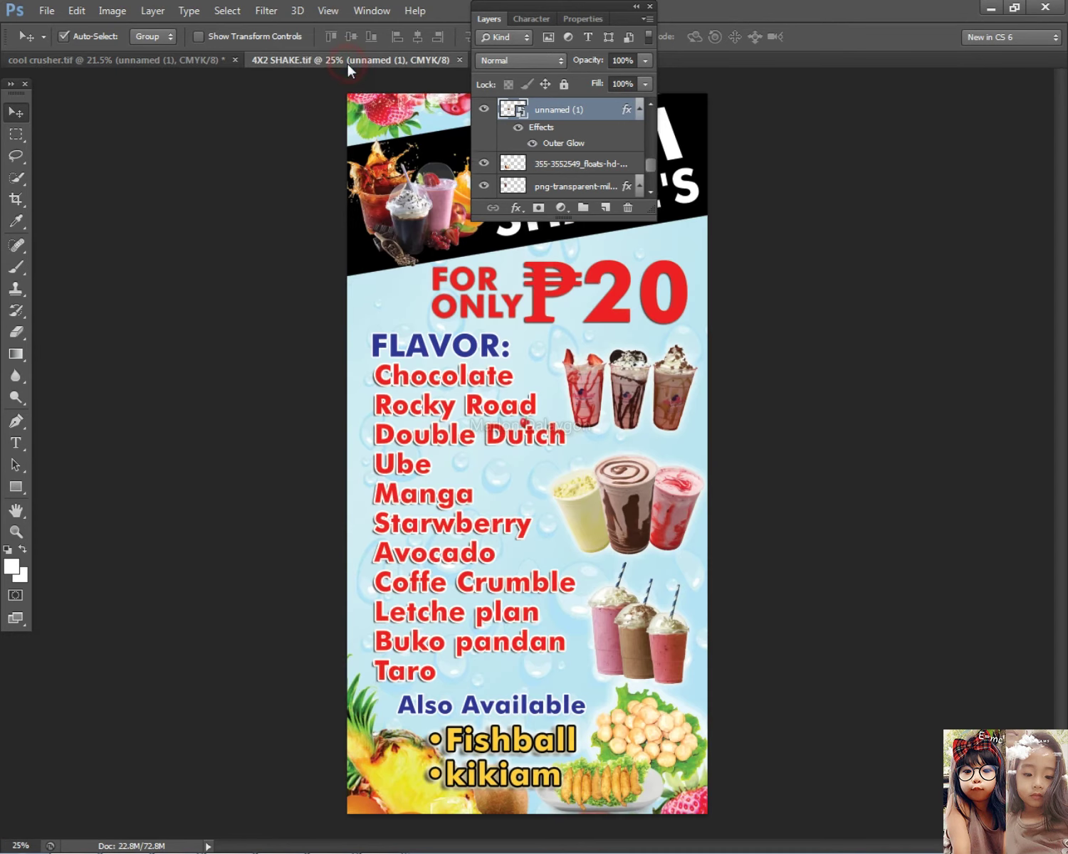
pyautogui.rightClick(668, 619)
pyautogui.click(686, 637)
pyautogui.moveTo(649, 625); pyautogui.dragTo(861, 645)
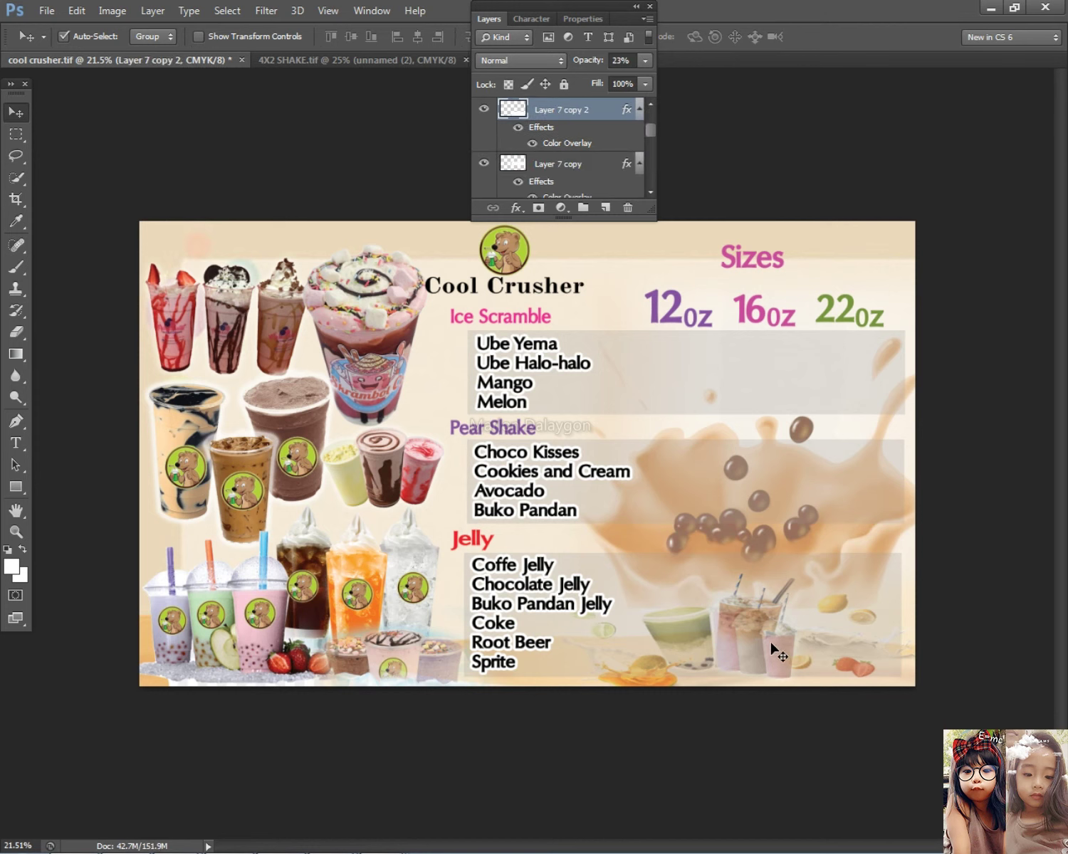
# Bring the translucent panel behind the Jelly list, Layer 7 copy 2, to the front.
pyautogui.rightClick(767, 636)
pyautogui.click(752, 646)
pyautogui.rightClick(757, 637)
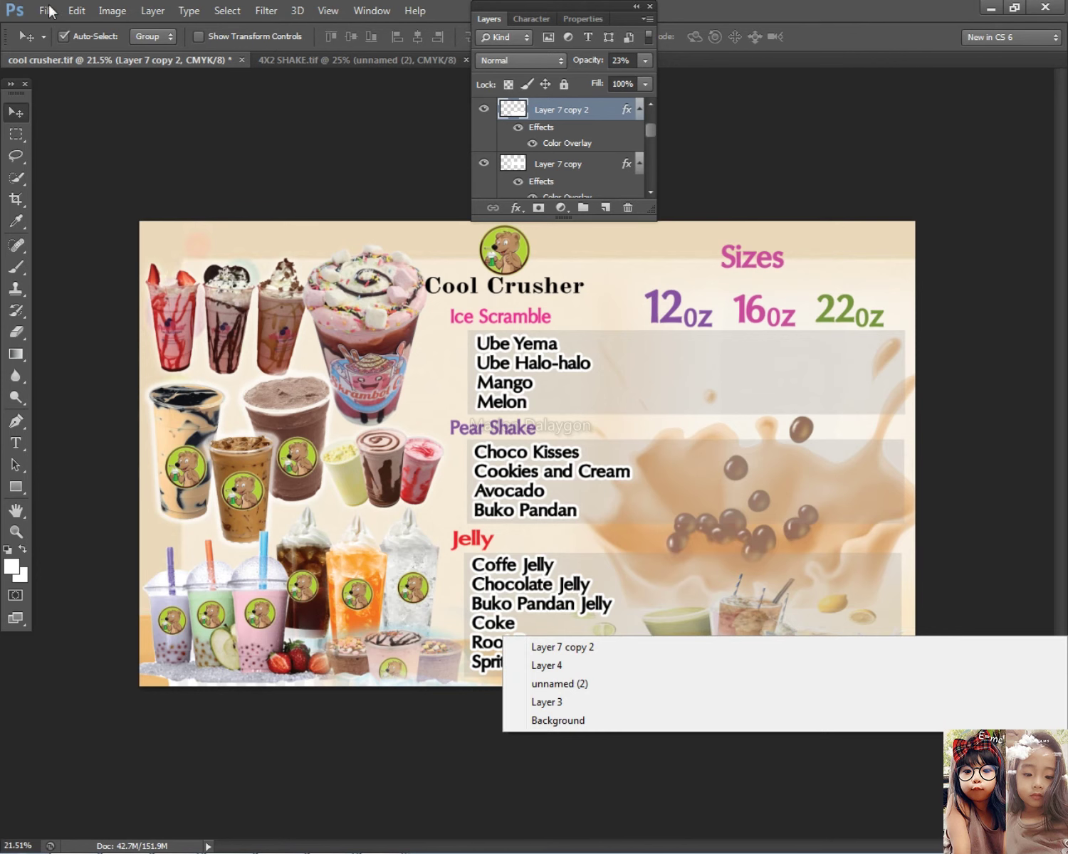
pyautogui.click(151, 9)
pyautogui.click(168, 10)
pyautogui.moveTo(190, 396)
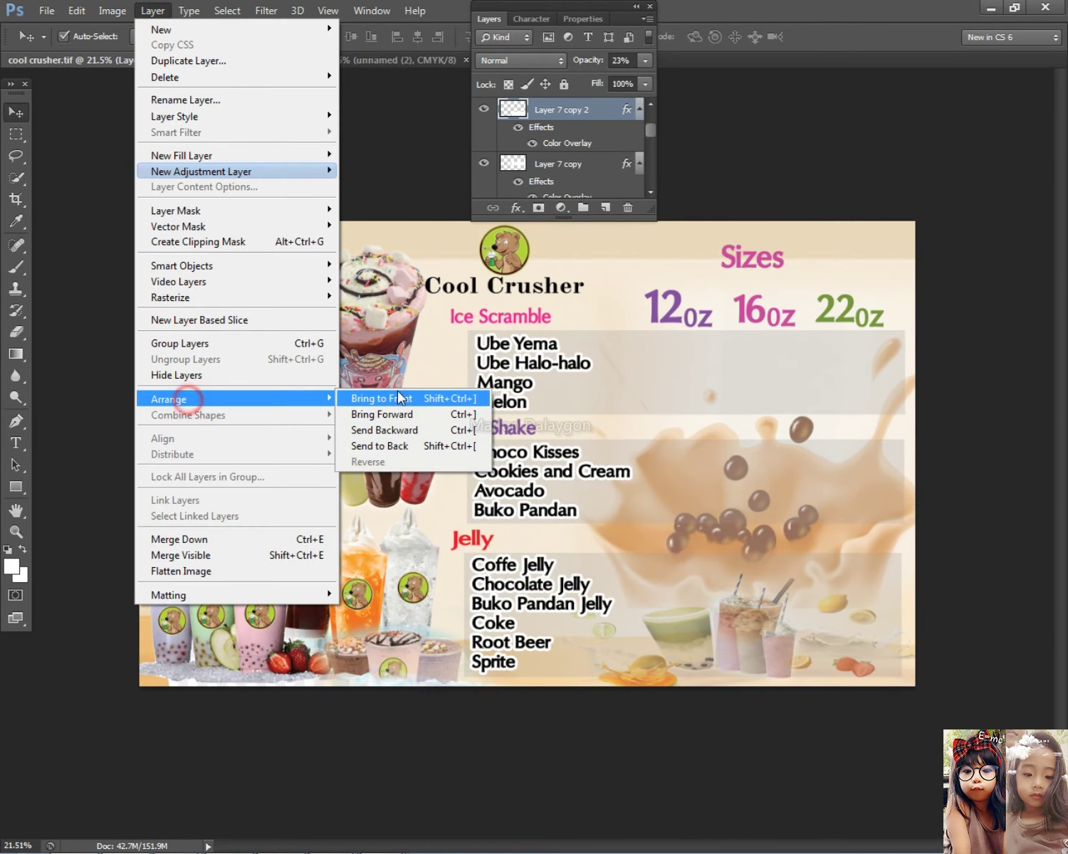
pyautogui.click(402, 397)
pyautogui.click(797, 570)
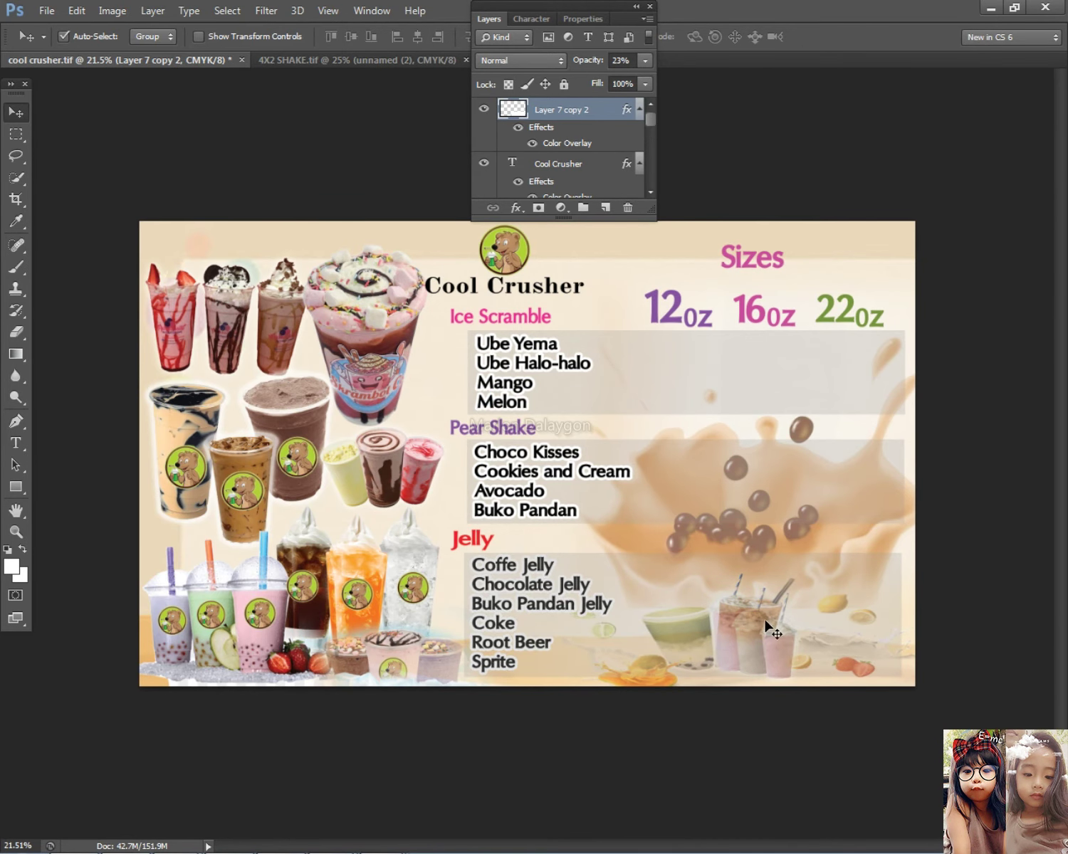
# Select the striped-straw shake trio, layer unnamed (2), and bring it to the front.
pyautogui.rightClick(772, 623)
pyautogui.click(424, 352)
pyautogui.click(152, 10)
pyautogui.click(212, 393)
pyautogui.rightClick(740, 627)
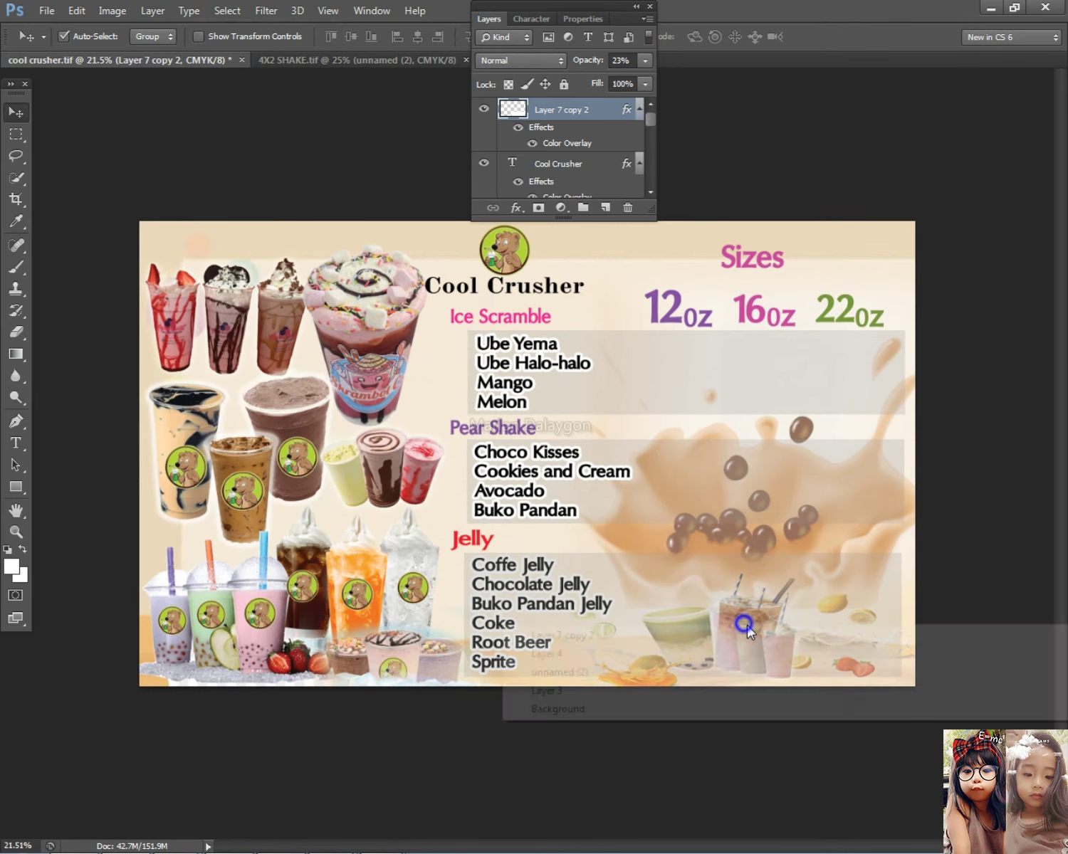
pyautogui.click(739, 636)
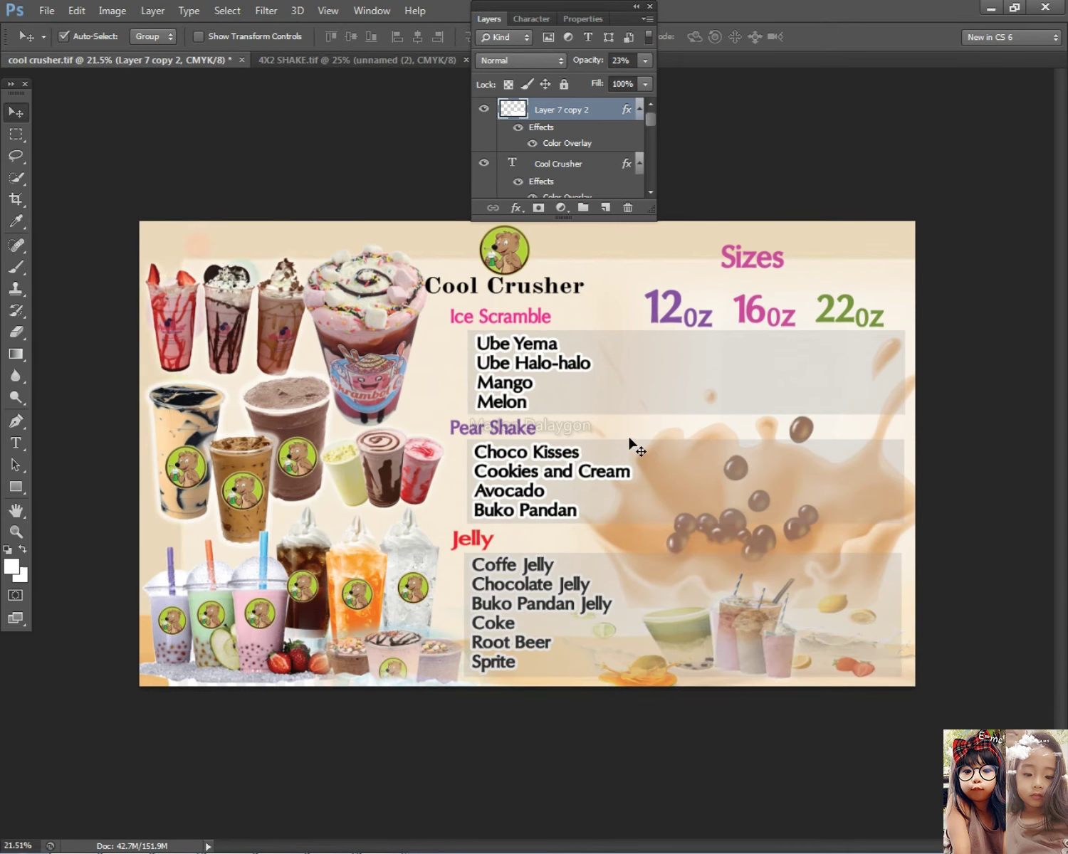
pyautogui.rightClick(763, 648)
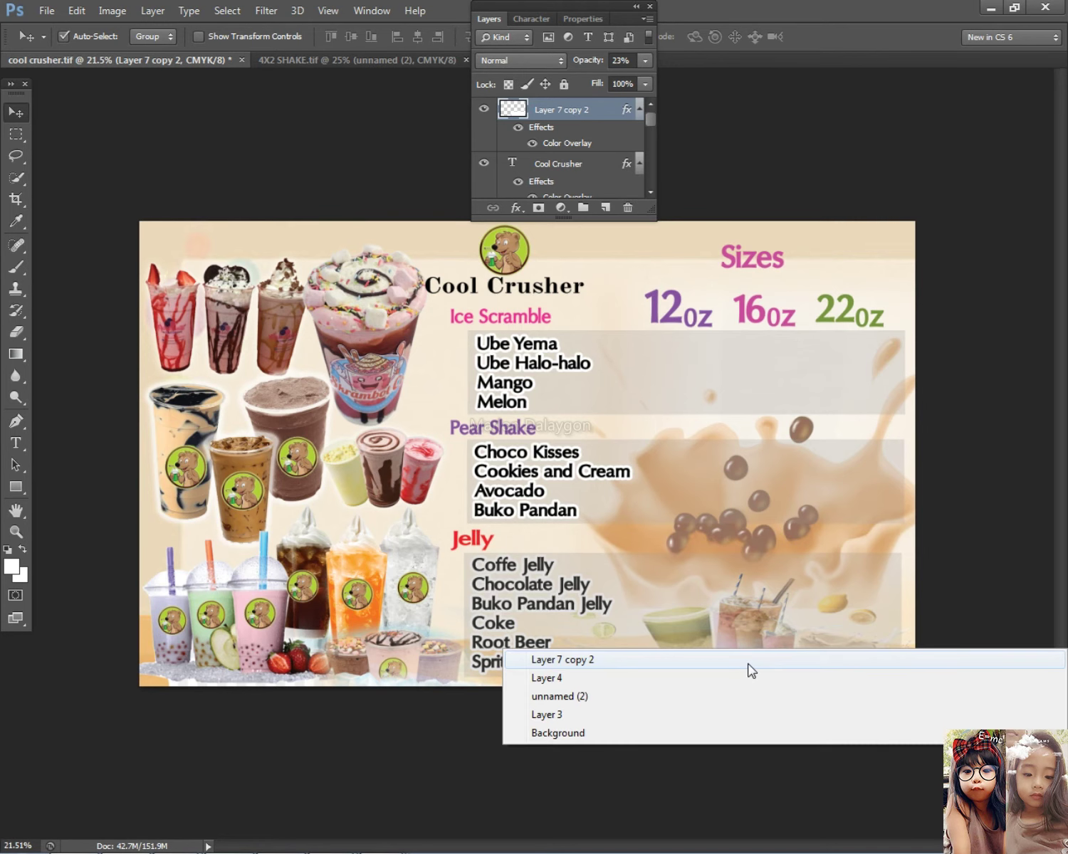
pyautogui.click(566, 696)
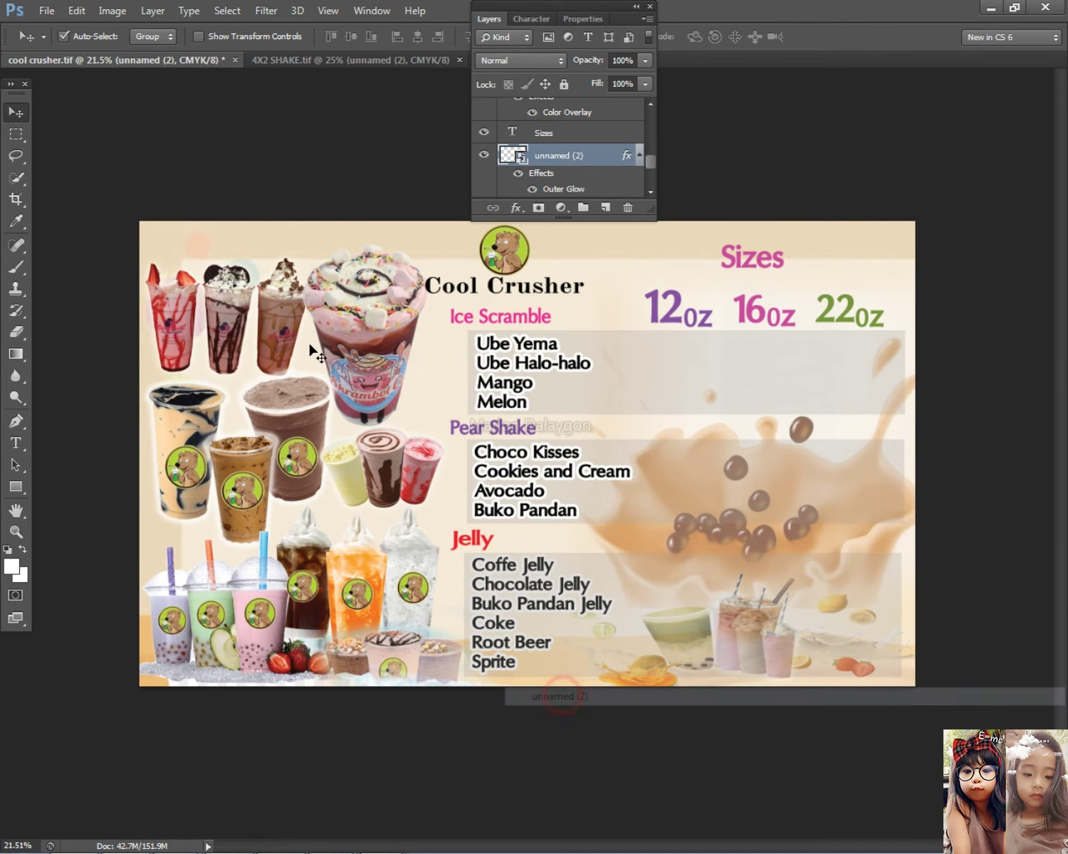
pyautogui.click(142, 6)
pyautogui.moveTo(189, 397)
pyautogui.click(390, 401)
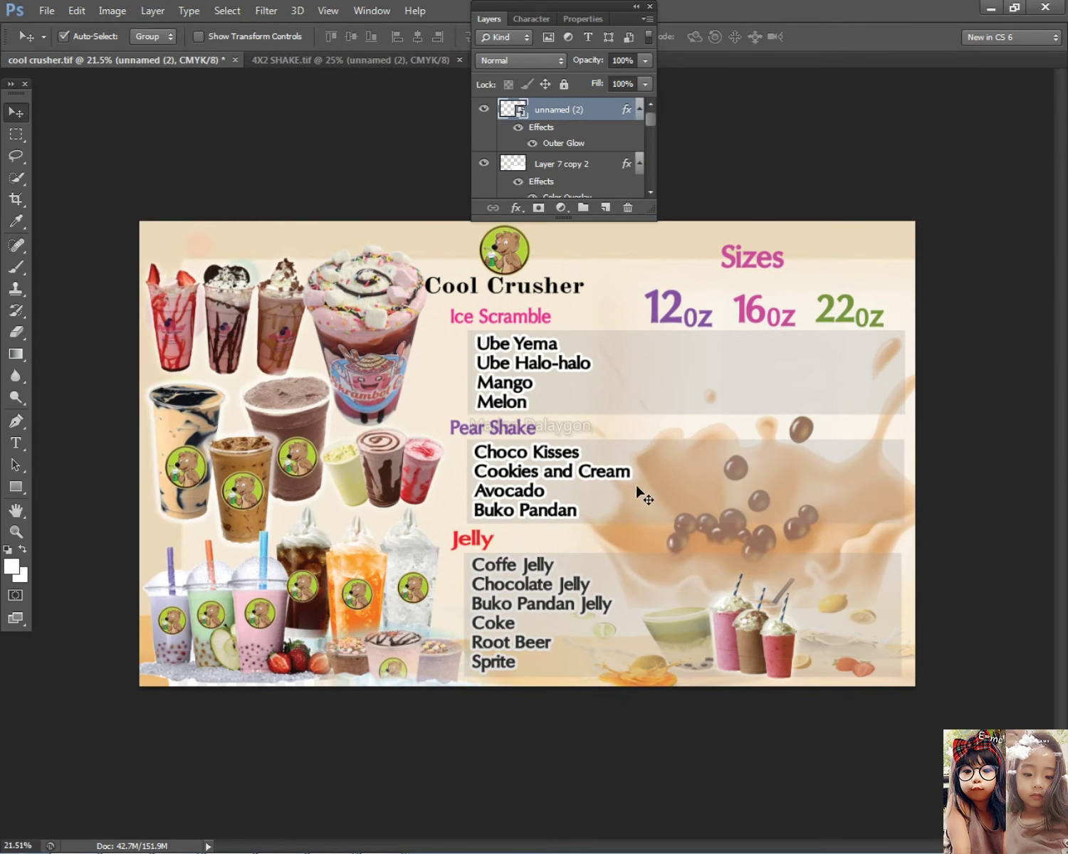
# Move the striped-straw shake trio into the banner's lower-right corner and enlarge it slightly.
pyautogui.moveTo(766, 628); pyautogui.dragTo(853, 643)
pyautogui.hotkey('ctrl', 't')
pyautogui.moveTo(784, 583); pyautogui.dragTo(746, 545)
pyautogui.moveTo(813, 631); pyautogui.dragTo(847, 627)
pyautogui.moveTo(931, 540); pyautogui.dragTo(902, 567)
pyautogui.moveTo(855, 640); pyautogui.dragTo(867, 638)
pyautogui.press('Return')
pyautogui.scroll(-11, 880, 597)
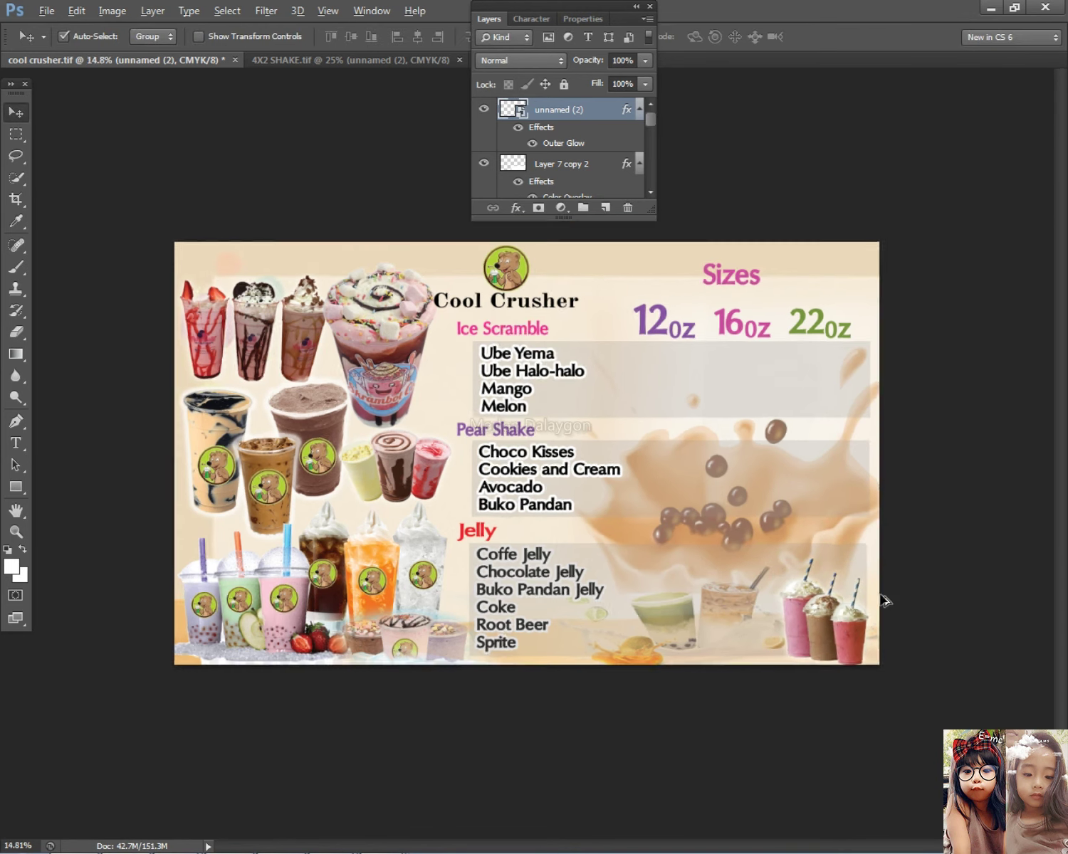
pyautogui.scroll(12, 840, 658)
pyautogui.moveTo(847, 645); pyautogui.dragTo(847, 642)
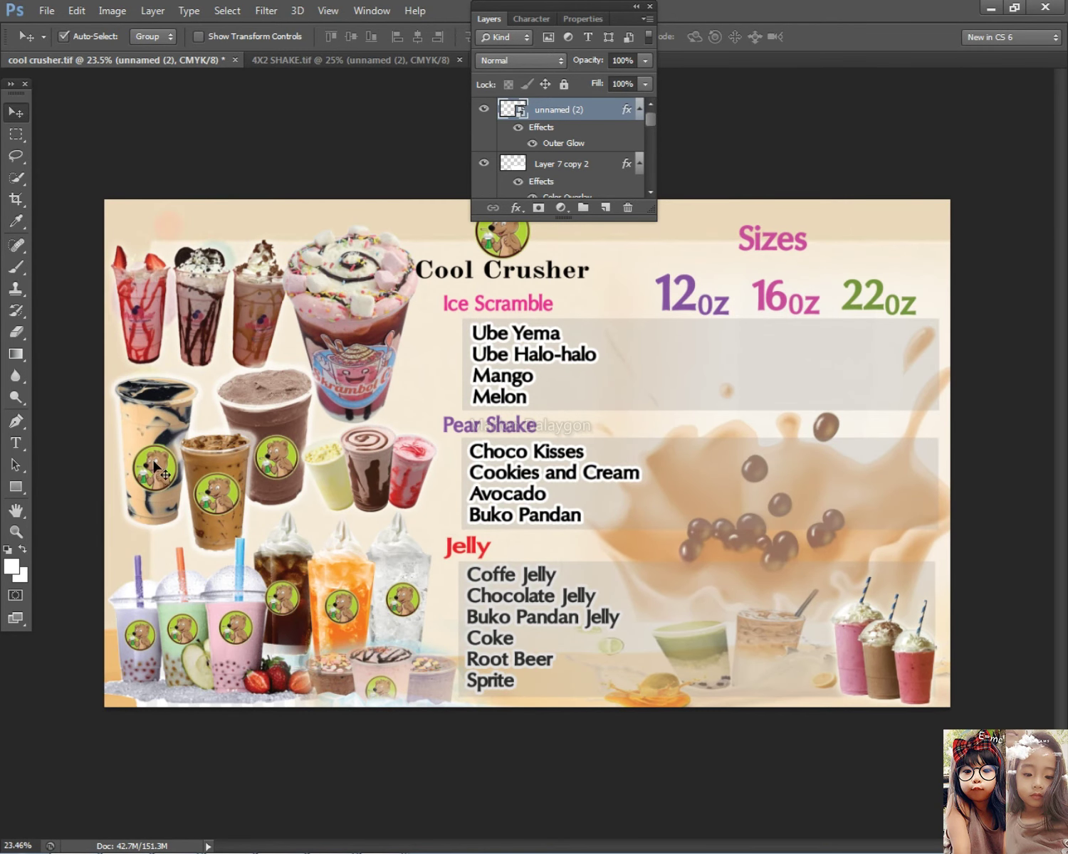
# Shrink the dark-swirled milk tea cup slightly and nudge it within its group on the banner's left side.
pyautogui.scroll(3, 126, 450)
pyautogui.scroll(-4, 101, 430)
pyautogui.moveTo(110, 425); pyautogui.dragTo(201, 491)
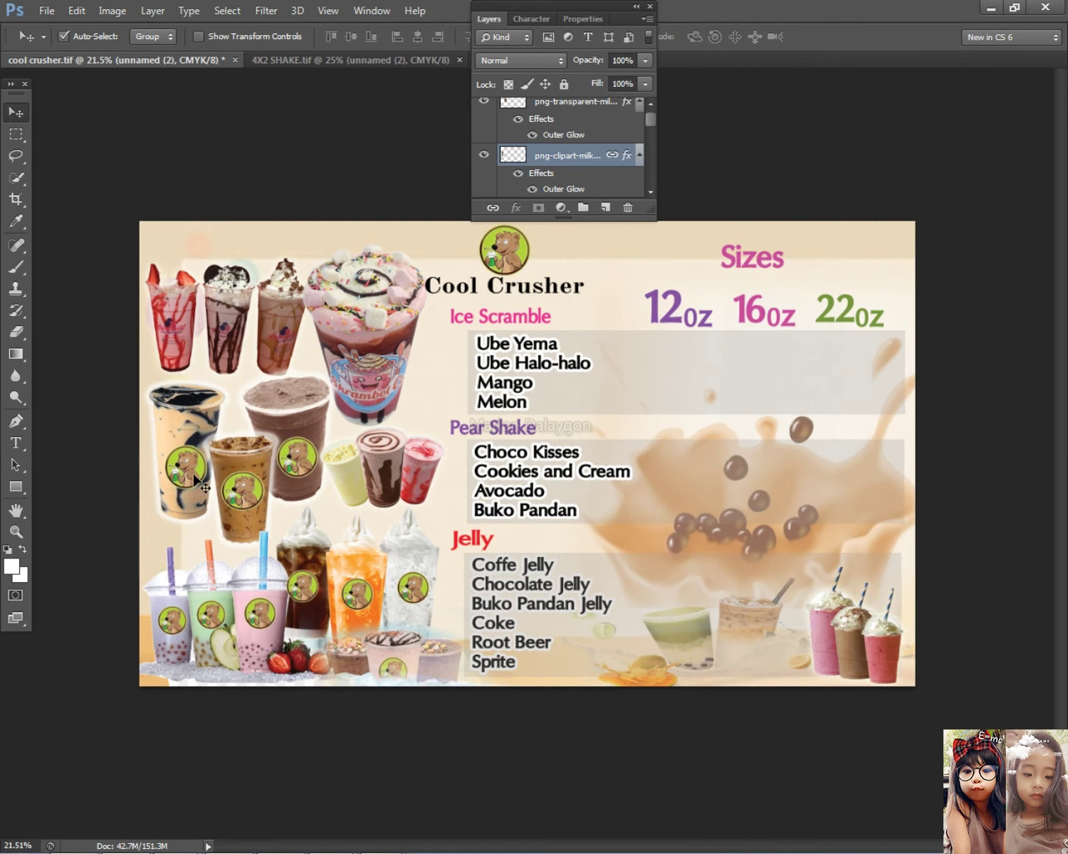
pyautogui.hotkey('ctrl', 't')
pyautogui.moveTo(225, 383); pyautogui.dragTo(220, 389)
pyautogui.moveTo(246, 380); pyautogui.dragTo(249, 384)
pyautogui.moveTo(217, 451); pyautogui.dragTo(216, 452)
pyautogui.press('Return')
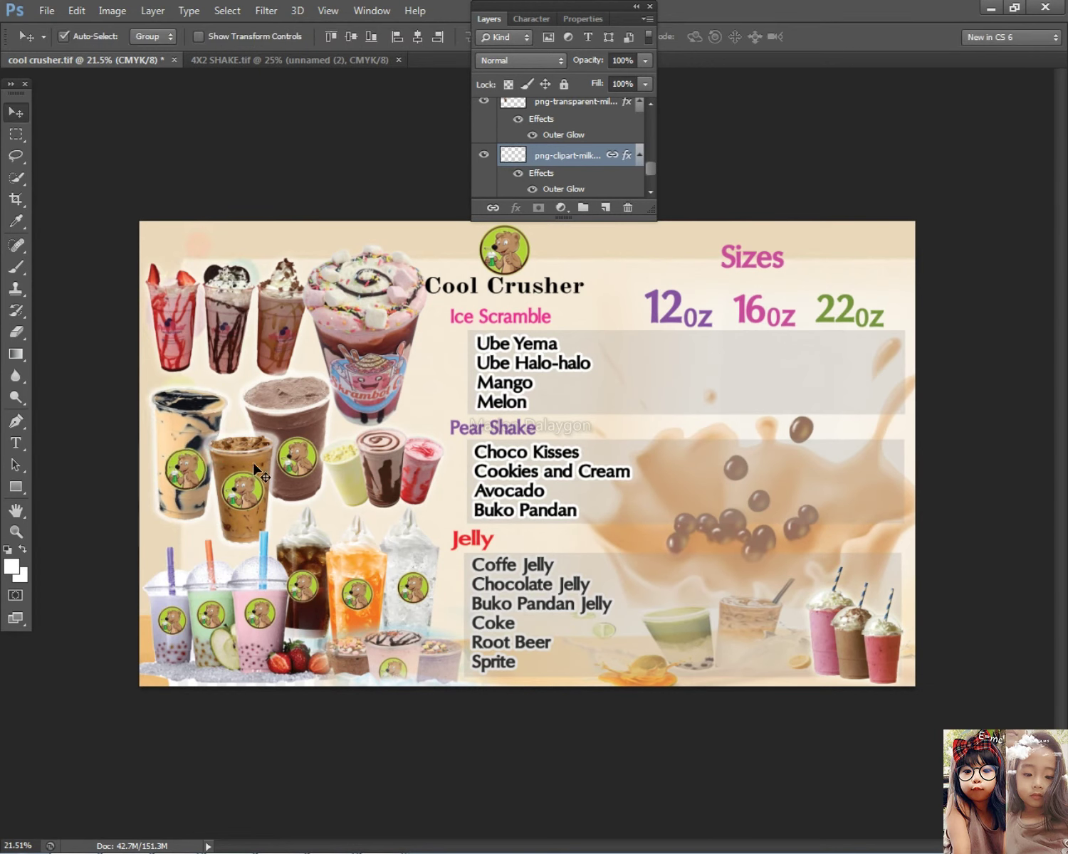
# Tilt the chocolate cup -3.96°, scale it to about 97%, and nudge the iced coffee cup slightly left.
pyautogui.rightClick(258, 463)
pyautogui.rightClick(307, 409)
pyautogui.click(254, 397)
pyautogui.moveTo(315, 502)
pyautogui.mouseDown()
pyautogui.moveTo(256, 435)
pyautogui.moveTo(269, 502)
pyautogui.moveTo(300, 484)
pyautogui.moveTo(314, 492)
pyautogui.mouseUp()
pyautogui.hotkey('ctrl', 't')
pyautogui.moveTo(362, 354); pyautogui.dragTo(332, 374)
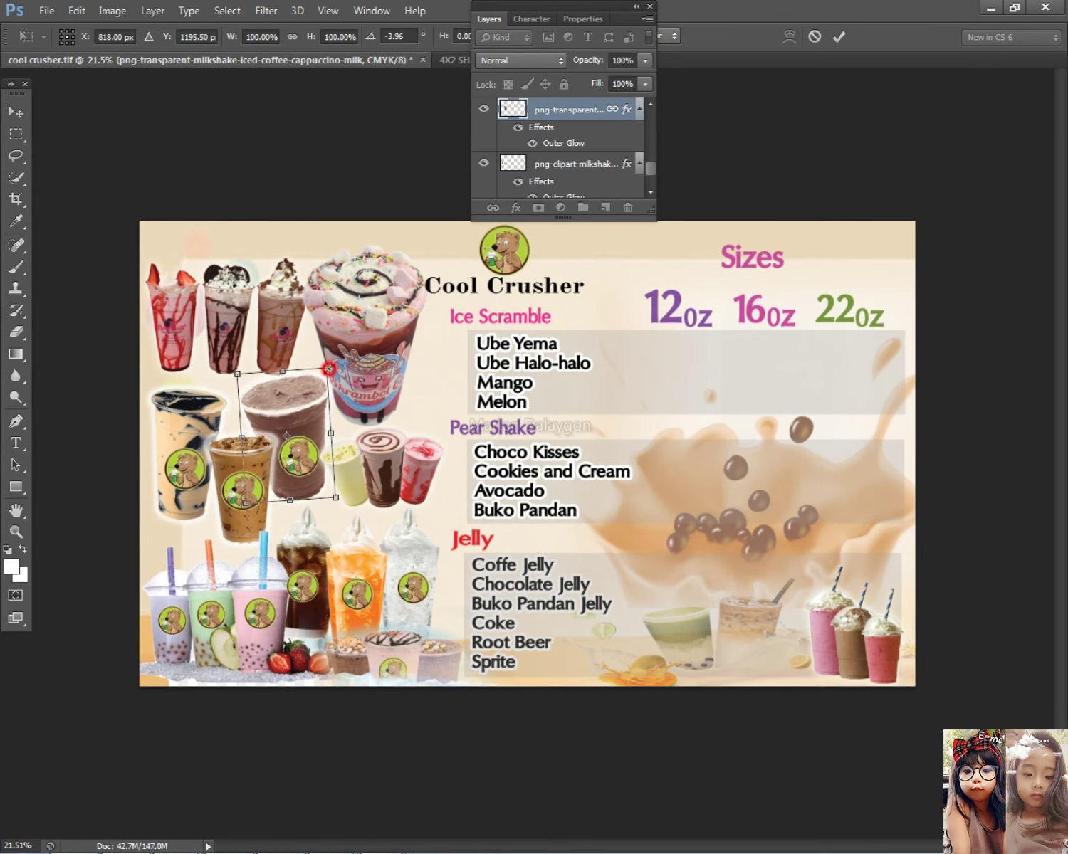
pyautogui.press('Return')
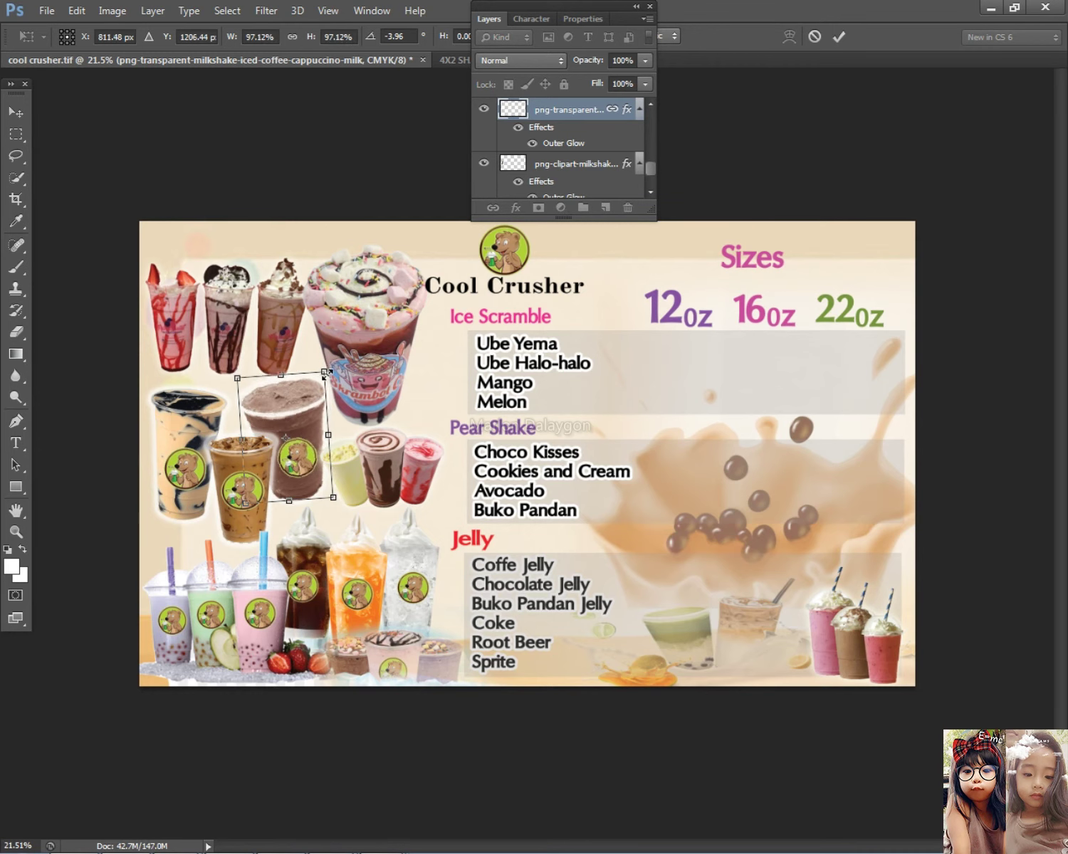
pyautogui.moveTo(245, 480); pyautogui.dragTo(241, 481)
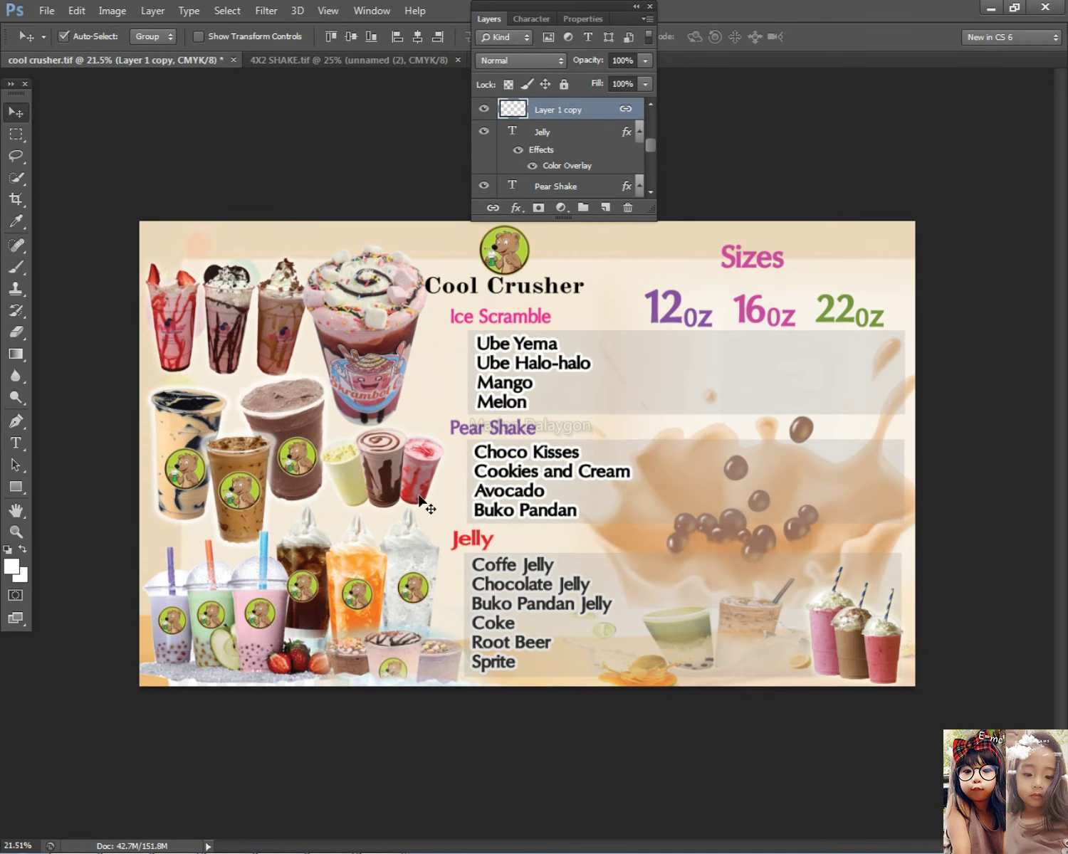
# Resize the strawberry, cookie and chocolate shake trio and lower it so it sits partly behind the milk tea and chocolate cups.
pyautogui.scroll(-5, 417, 496)
pyautogui.scroll(7, 370, 613)
pyautogui.rightClick(228, 317)
pyautogui.click(246, 313)
pyautogui.hotkey('ctrl', 't')
pyautogui.moveTo(282, 365); pyautogui.dragTo(252, 356)
pyautogui.moveTo(188, 339); pyautogui.dragTo(202, 364)
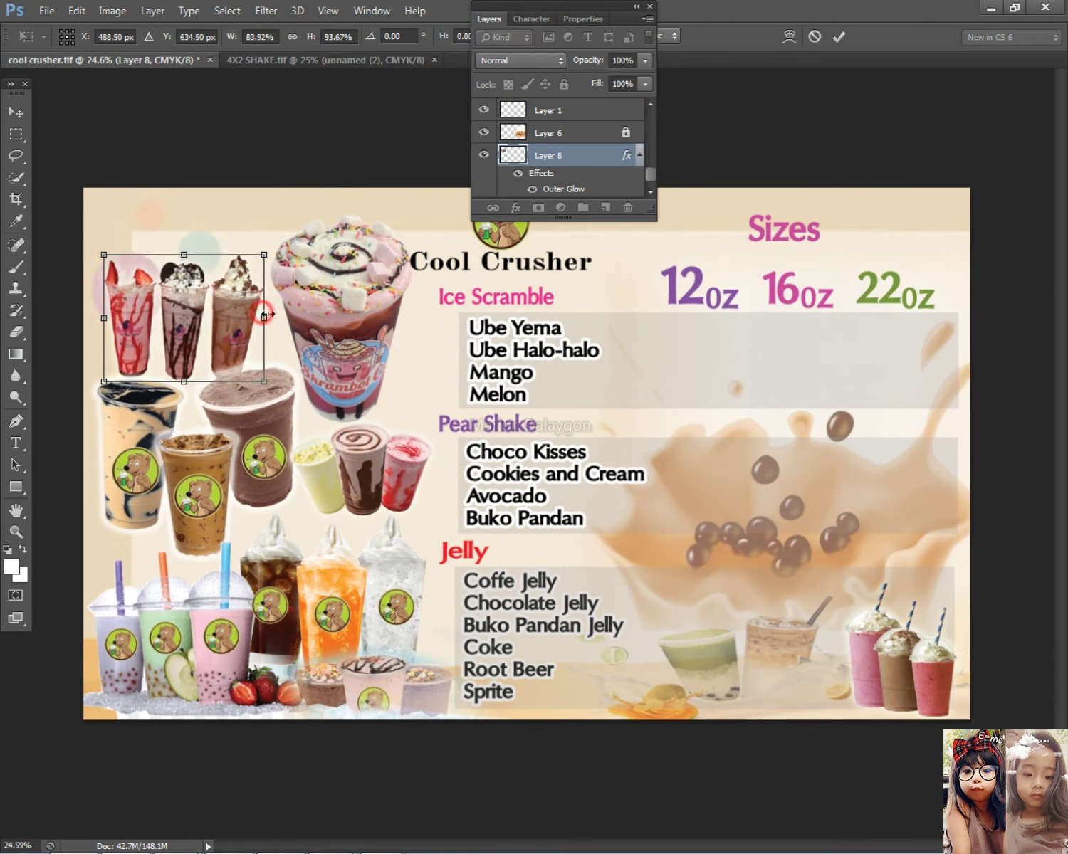
pyautogui.moveTo(263, 314); pyautogui.dragTo(269, 314)
pyautogui.moveTo(186, 381); pyautogui.dragTo(187, 356)
pyautogui.moveTo(226, 305); pyautogui.dragTo(225, 356)
pyautogui.moveTo(265, 307)
pyautogui.mouseDown()
pyautogui.moveTo(289, 301)
pyautogui.moveTo(272, 311)
pyautogui.moveTo(287, 292)
pyautogui.moveTo(280, 306)
pyautogui.mouseUp()
pyautogui.press('Return')
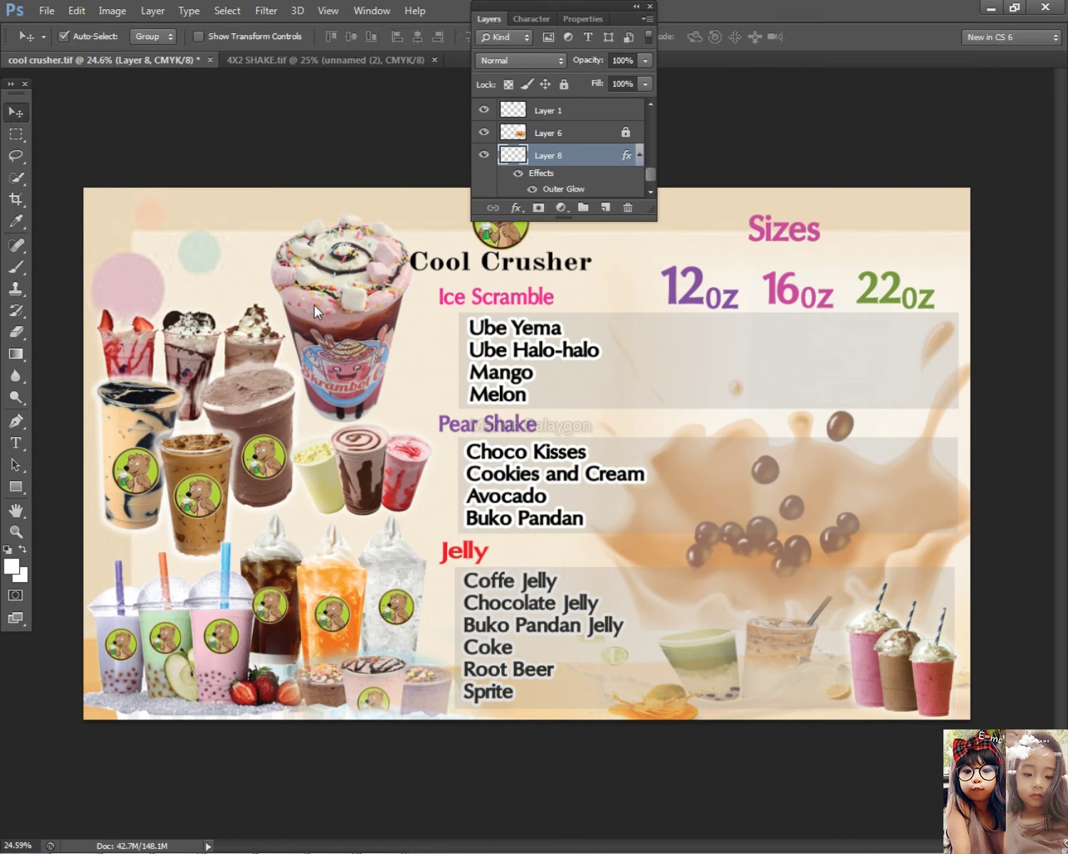
# Nudge the marshmallow-topped Scramble cup slightly to the right.
pyautogui.rightClick(334, 298)
pyautogui.click(345, 305)
pyautogui.hotkey('shift', 'Right')
pyautogui.hotkey('shift', 'Right')
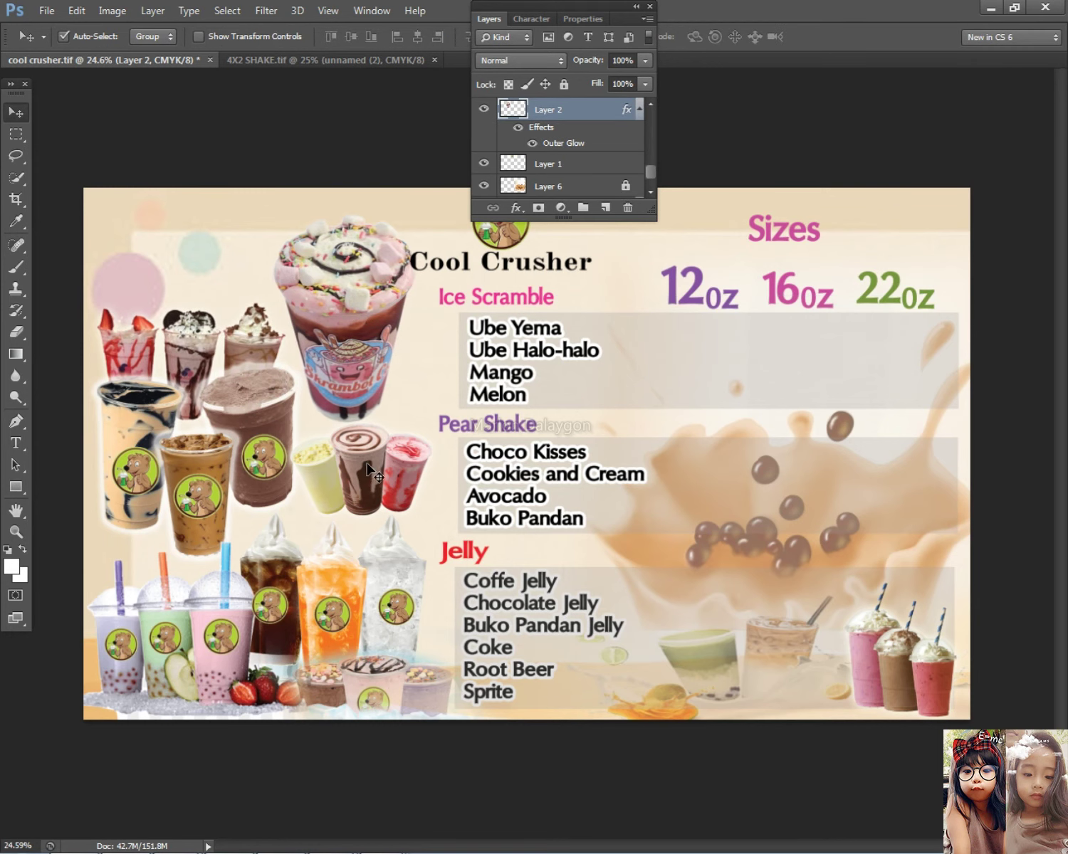
# Move the lidless shake trio over the milk splash and put the striped-straw trio in its place beside the Pear Shake list.
pyautogui.moveTo(356, 474); pyautogui.dragTo(851, 509)
pyautogui.moveTo(979, 664); pyautogui.dragTo(451, 551)
pyautogui.hotkey('ctrl', 't')
pyautogui.hotkey('ctrl', 'z')
pyautogui.moveTo(402, 503); pyautogui.dragTo(404, 493)
pyautogui.press('Return')
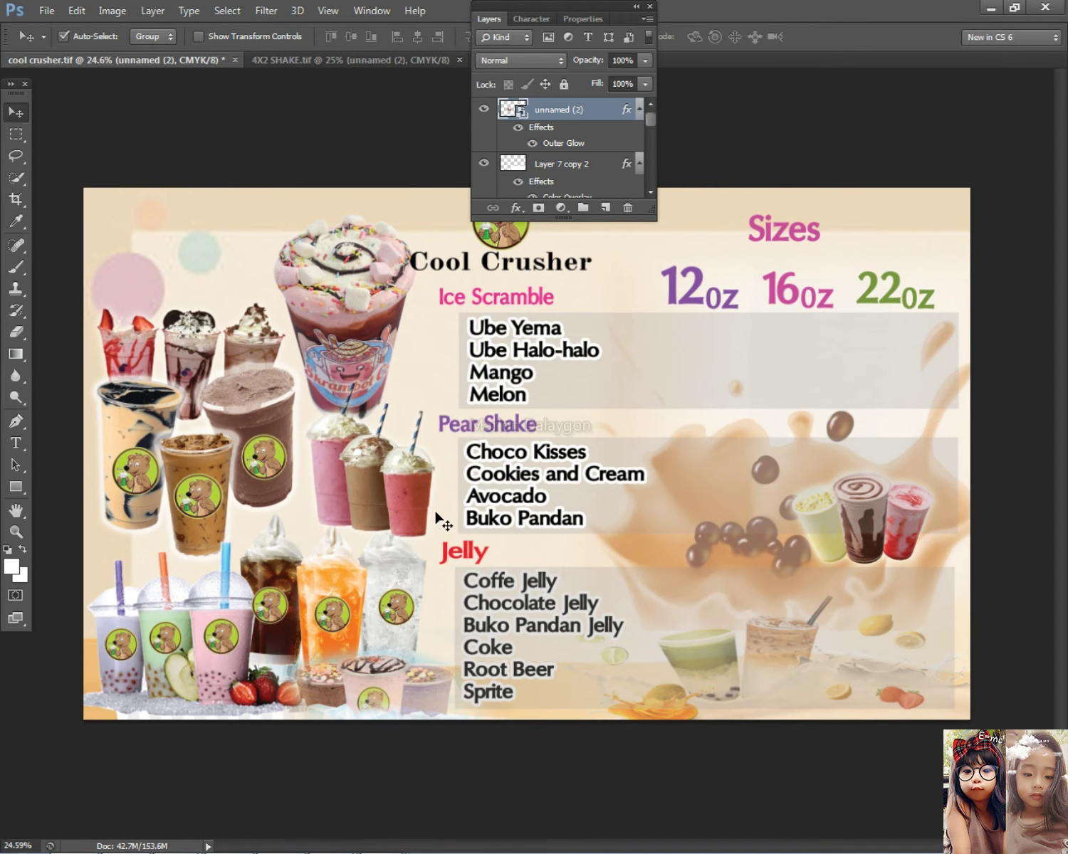
# Send the striped-straw shake trio to the back, and place the Layer 3 background beneath it.
pyautogui.rightClick(322, 566)
pyautogui.click(341, 573)
pyautogui.rightClick(372, 486)
pyautogui.click(385, 497)
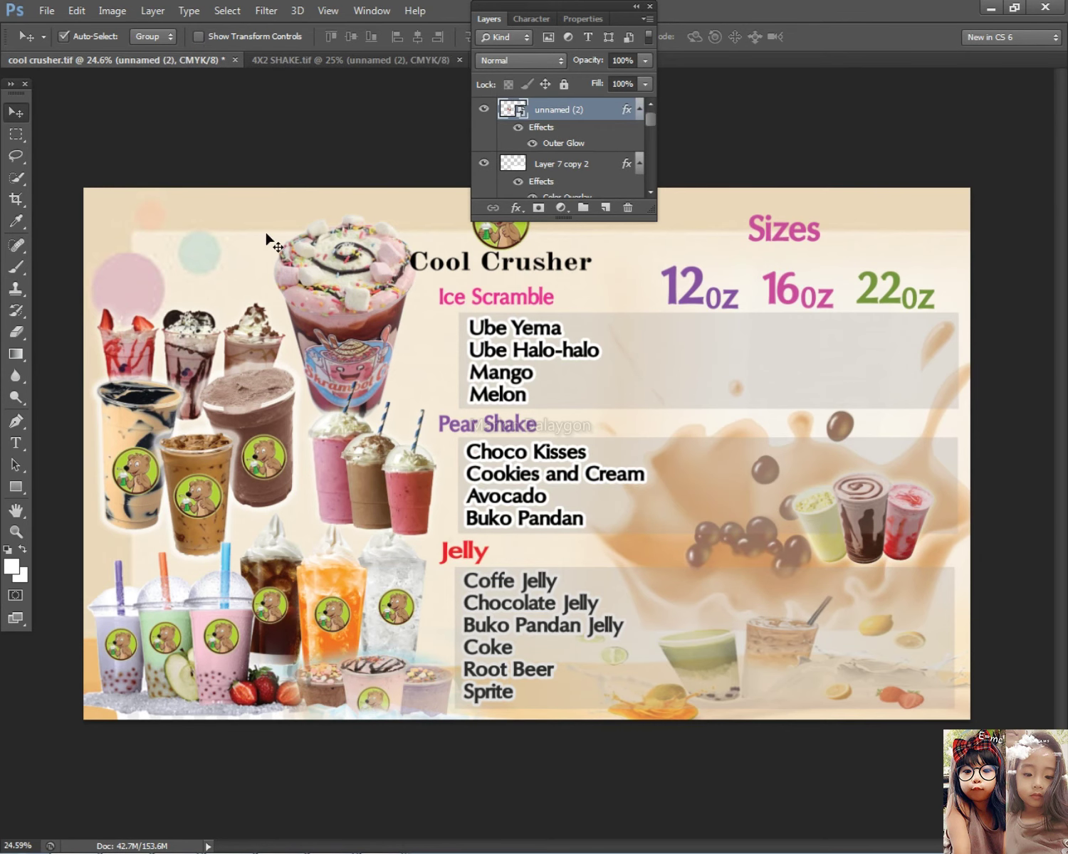
pyautogui.click(143, 10)
pyautogui.moveTo(231, 398)
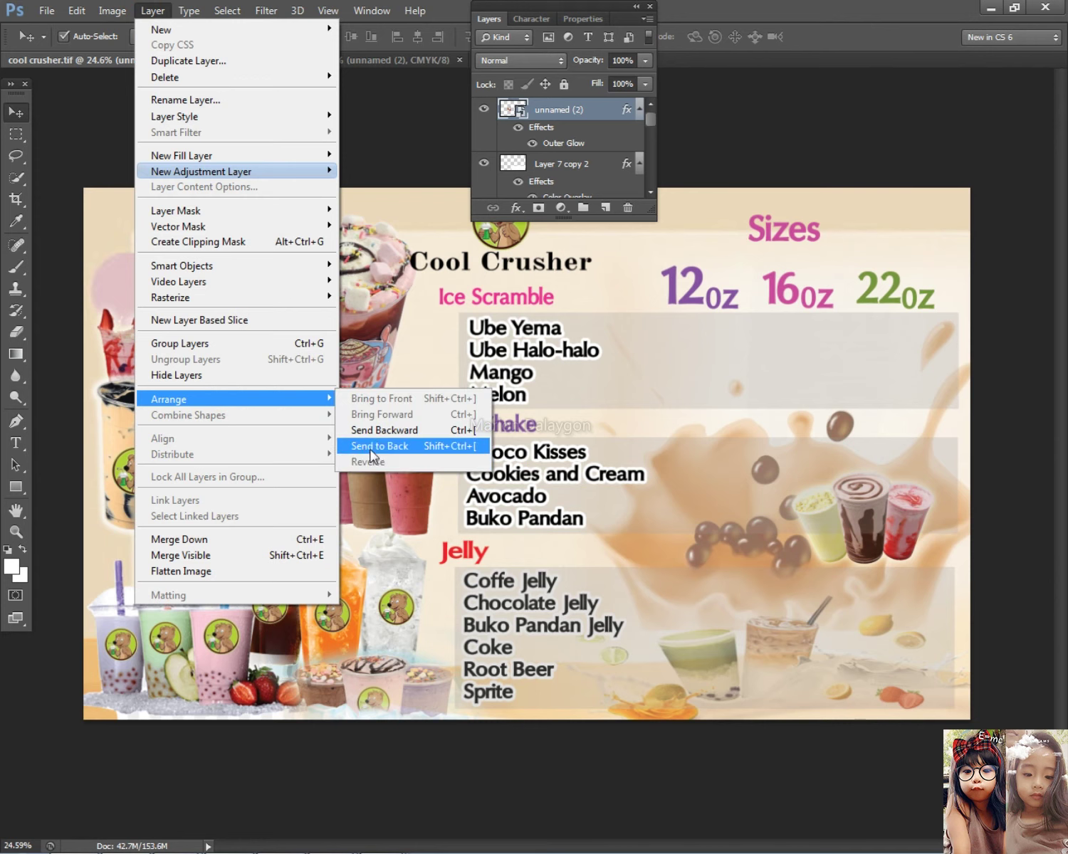
pyautogui.click(385, 444)
pyautogui.rightClick(314, 445)
pyautogui.click(350, 449)
pyautogui.click(153, 10)
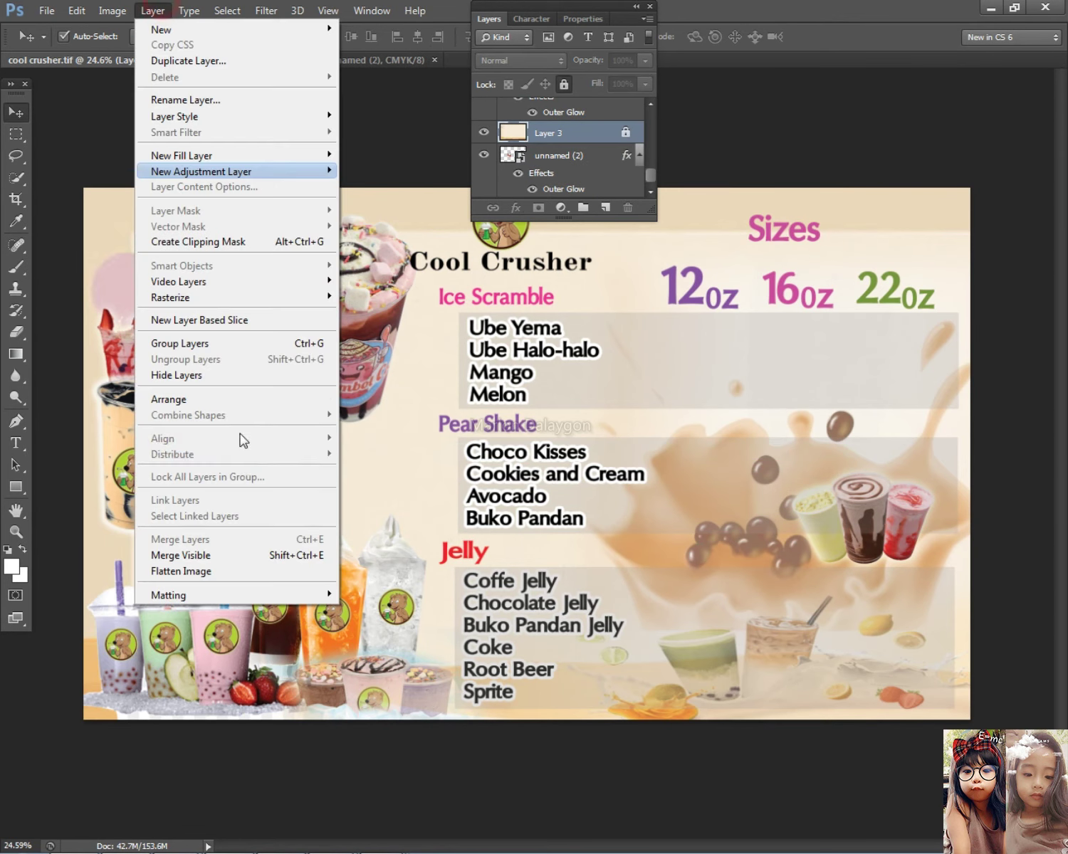
pyautogui.moveTo(232, 399)
pyautogui.click(406, 466)
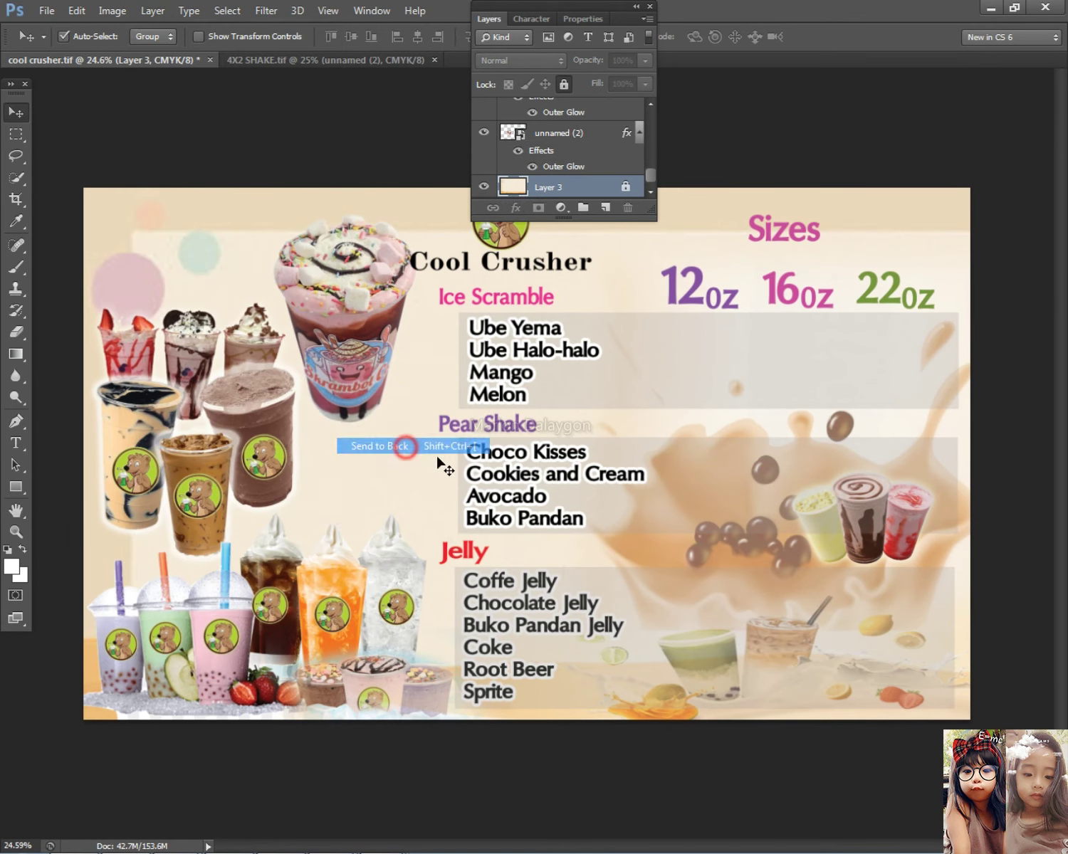
# Send the marshmallow-topped Scramble cup on Layer 2 to the back of the layer stack.
pyautogui.click(419, 484)
pyautogui.rightClick(364, 348)
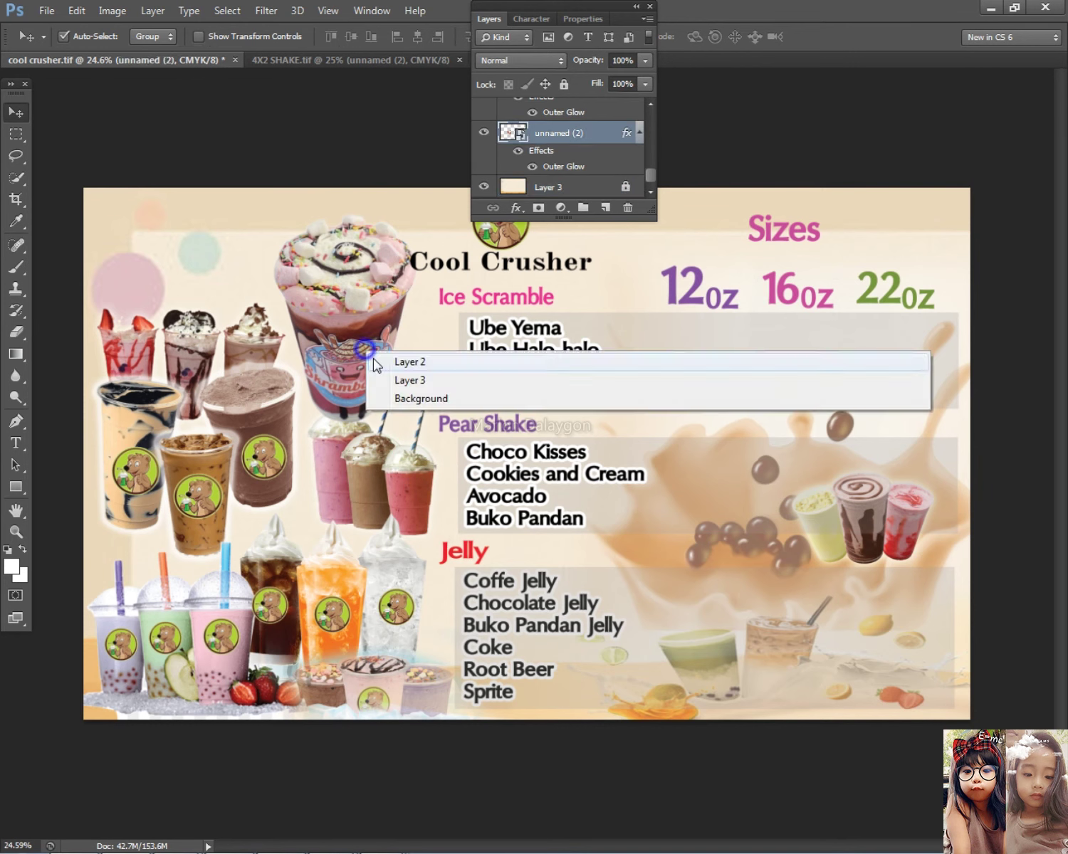
pyautogui.click(377, 361)
pyautogui.click(146, 9)
pyautogui.moveTo(183, 398)
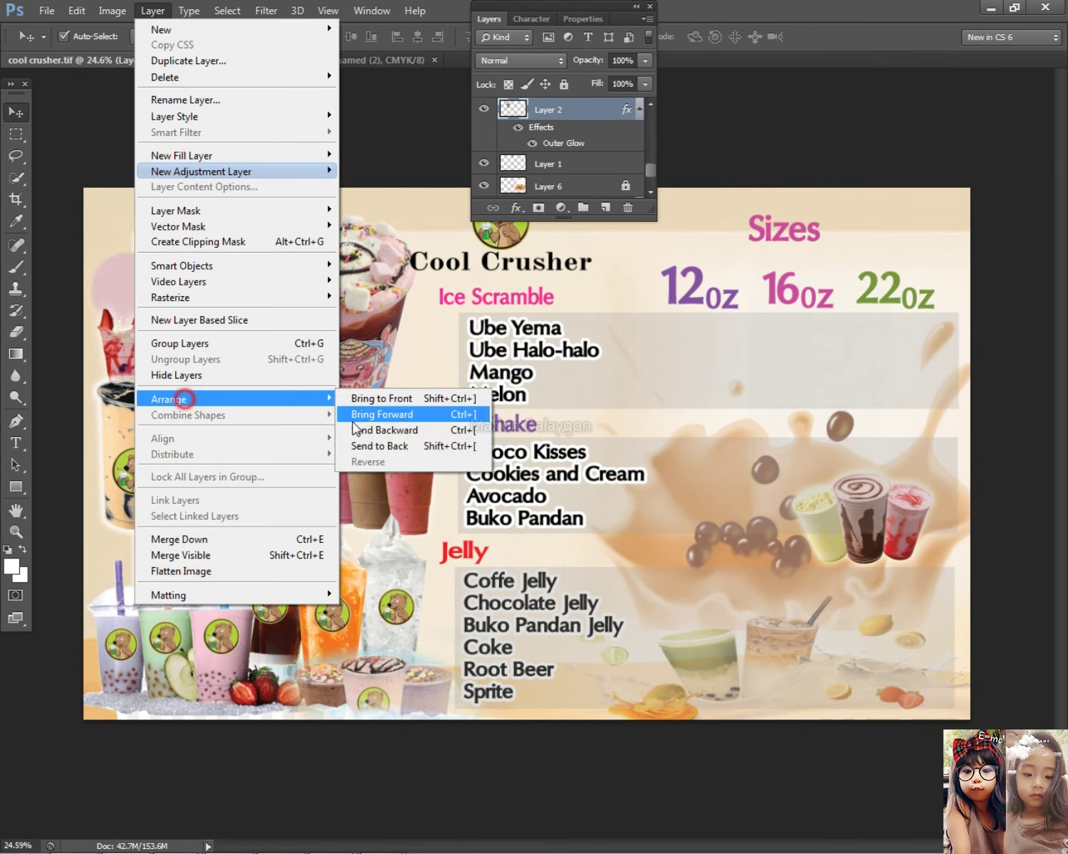
pyautogui.click(382, 443)
# Send the Layer 3 background to the back, beneath the Scramble cup.
pyautogui.rightClick(368, 297)
pyautogui.click(382, 305)
pyautogui.click(131, 9)
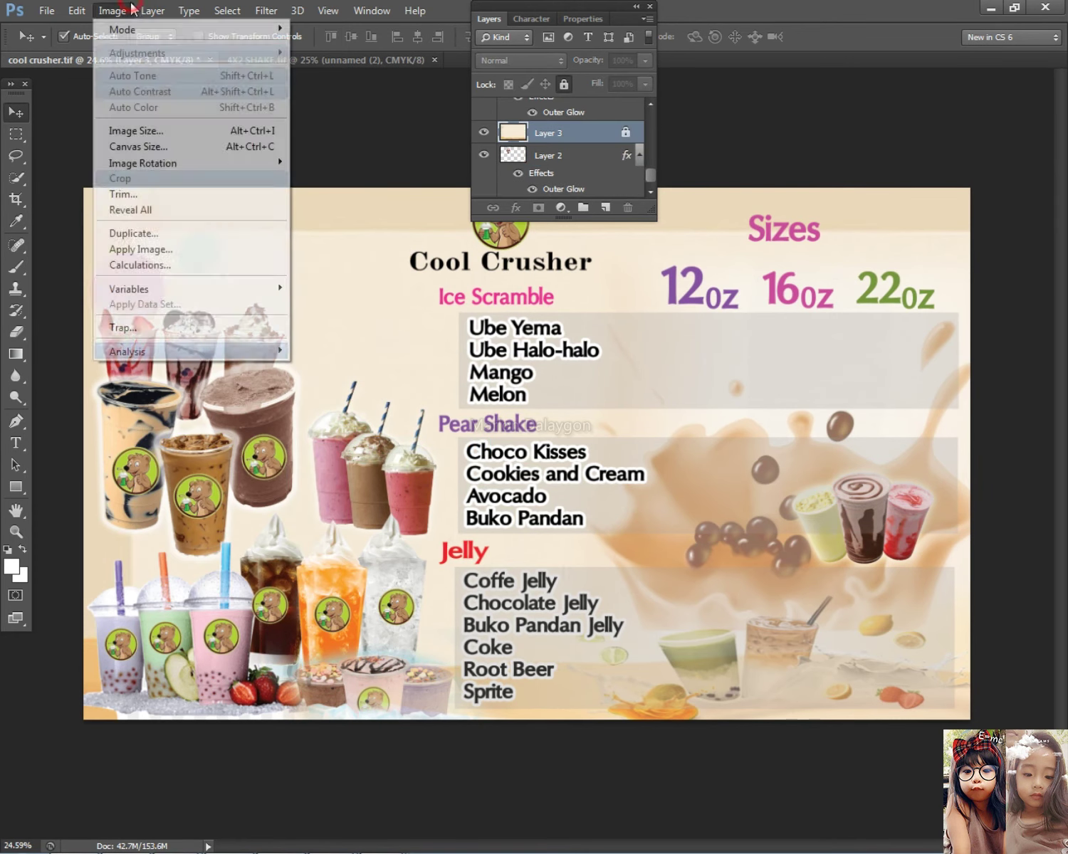
pyautogui.moveTo(146, 10)
pyautogui.moveTo(179, 397)
pyautogui.click(372, 443)
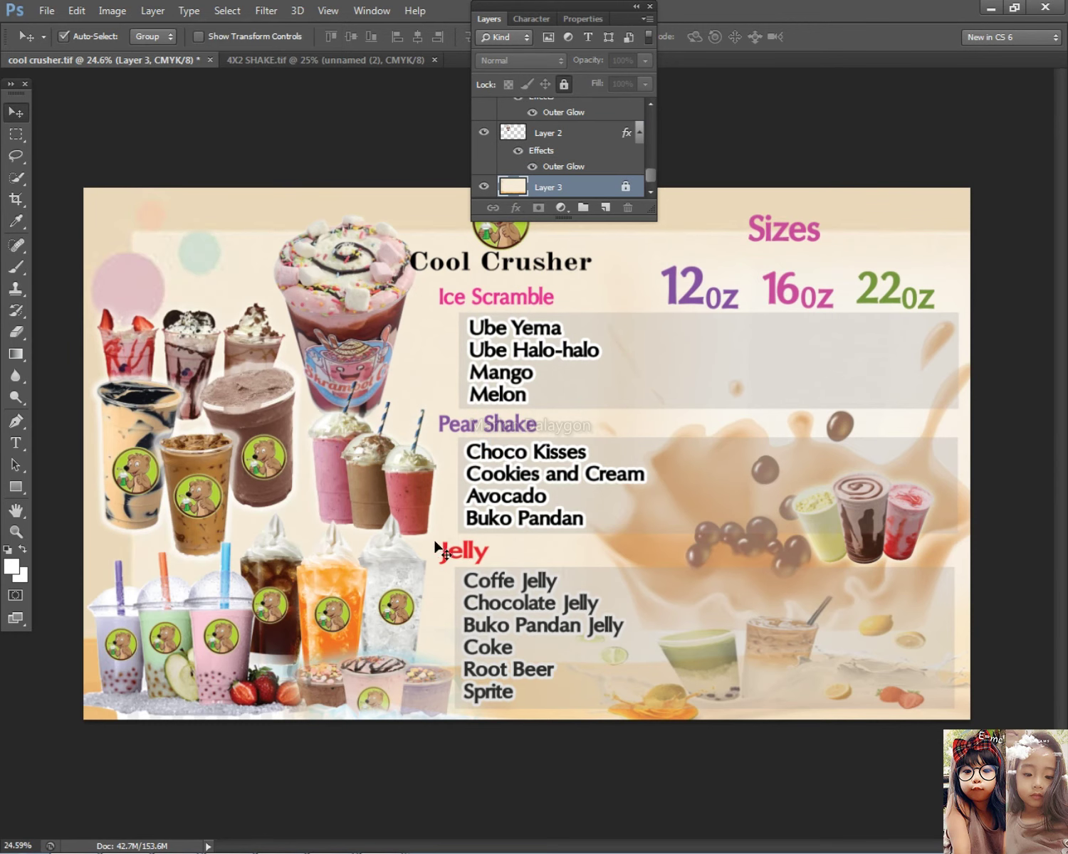
# Enlarge the striped-straw shake trio slightly beside the Pear Shake list.
pyautogui.click(420, 513)
pyautogui.hotkey('ctrl', 't')
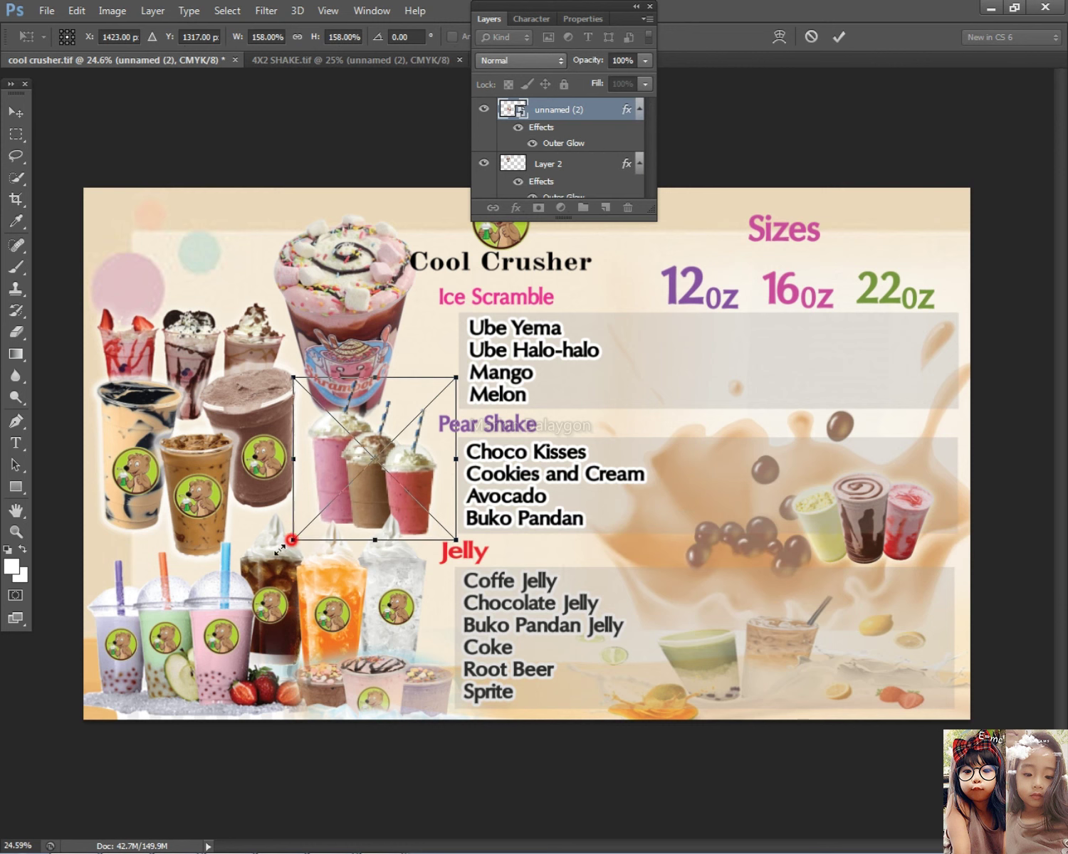
pyautogui.moveTo(292, 540); pyautogui.dragTo(285, 547)
pyautogui.press('Return')
# Move the strawberry, cookie and chocolate shake trio toward the Pear Shake heading and the Scramble cup into the banner's upper-left corner.
pyautogui.rightClick(348, 497)
pyautogui.click(398, 510)
pyautogui.rightClick(251, 402)
pyautogui.click(277, 417)
pyautogui.moveTo(201, 344); pyautogui.dragTo(370, 411)
pyautogui.moveTo(349, 310); pyautogui.dragTo(203, 290)
# Lower the strawberry, cookie and chocolate shake trio to sit beside the Pear Shake list.
pyautogui.moveTo(391, 437); pyautogui.dragTo(371, 326)
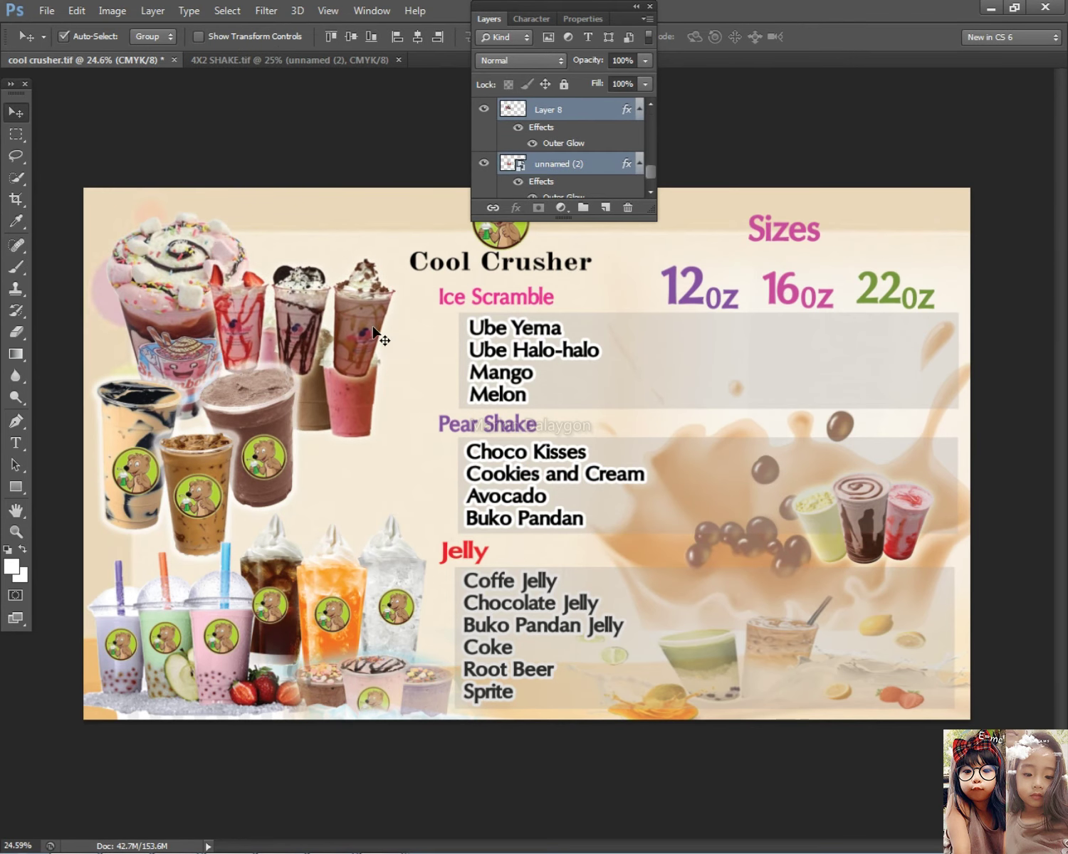
pyautogui.hotkey('ctrl', 'z')
pyautogui.moveTo(421, 424); pyautogui.dragTo(379, 493)
# Move the striped-straw shake trio up beside the Scramble cup and enlarge it to fill the space next to the Ice Scramble list.
pyautogui.moveTo(330, 431); pyautogui.dragTo(284, 263)
pyautogui.hotkey('ctrl', 't')
pyautogui.moveTo(420, 419); pyautogui.dragTo(467, 435)
pyautogui.press('Return')
# Shift the strawberry, cookie and chocolate shake trio slightly right, just above the whipped-cream float glasses.
pyautogui.moveTo(391, 484); pyautogui.dragTo(413, 489)
pyautogui.press('Up')
pyautogui.press('Up')
pyautogui.press('Up')
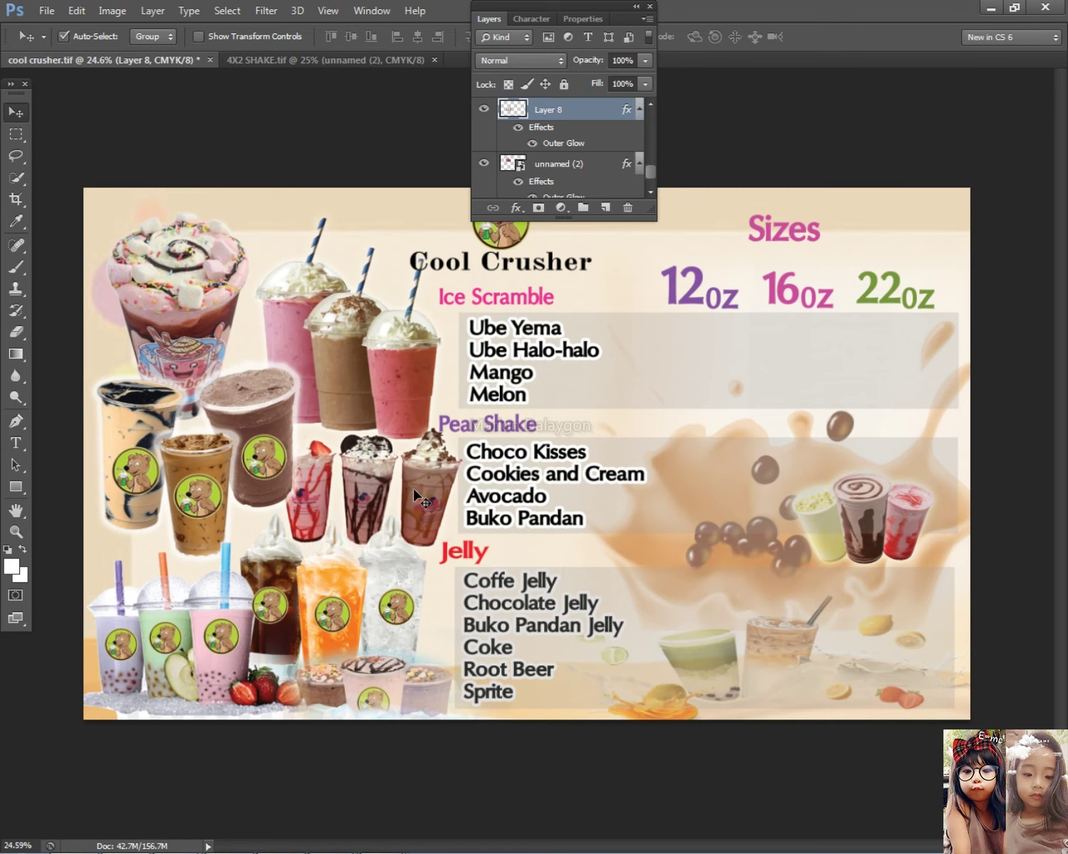
# Enlarge the strawberry, cookie and chocolate shake trio to about 218% so it spreads behind the cups in the banner's lower-left area.
pyautogui.scroll(-1, 424, 507)
pyautogui.hotkey('ctrl', 't')
pyautogui.moveTo(348, 518); pyautogui.dragTo(215, 571)
pyautogui.moveTo(460, 488)
pyautogui.mouseDown()
pyautogui.moveTo(478, 506)
pyautogui.moveTo(470, 488)
pyautogui.mouseUp()
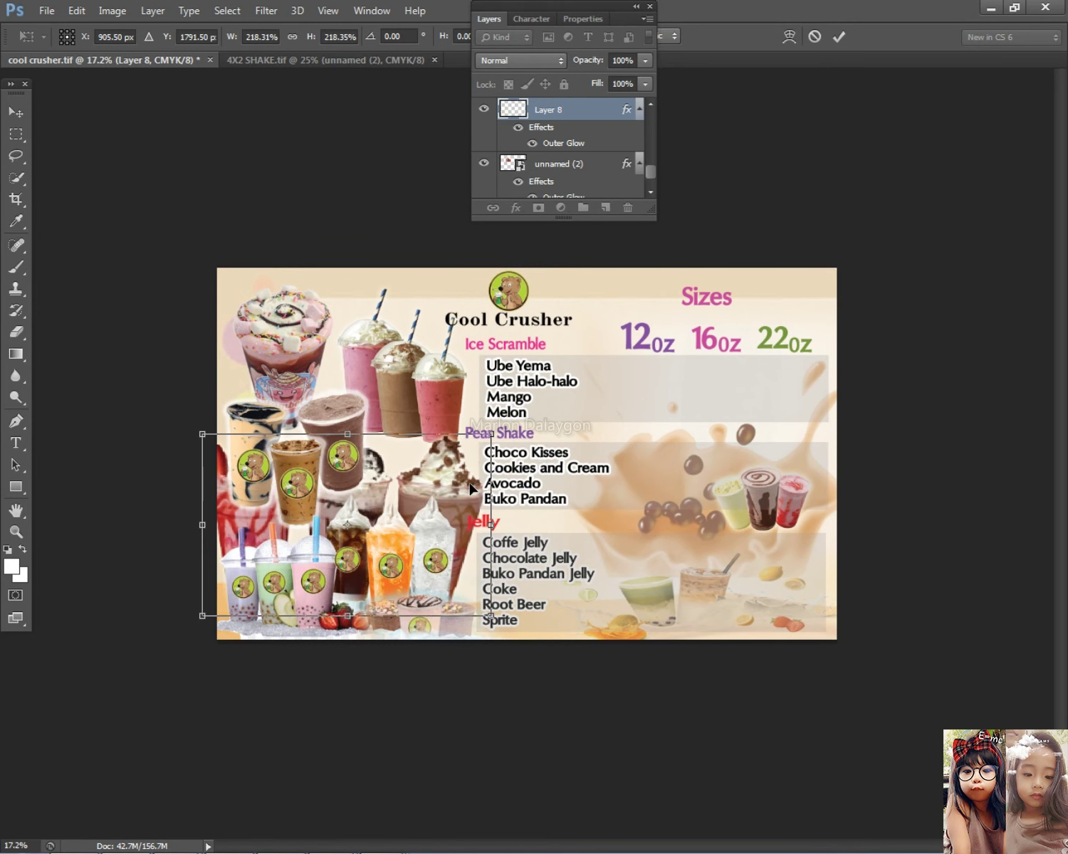
pyautogui.press('Return')
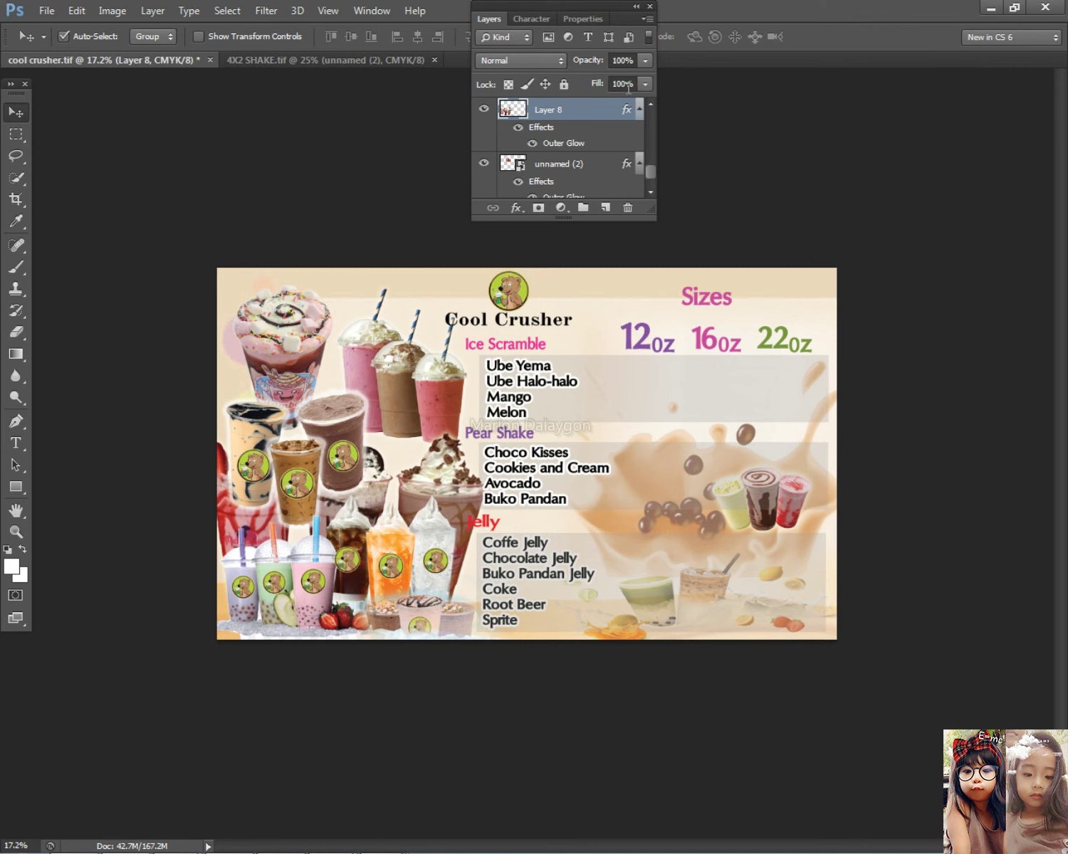
# Lower the opacity of the enlarged shake trio on Layer 8 to about 24% in its blending options.
pyautogui.doubleClick(610, 112)
pyautogui.moveTo(919, 478); pyautogui.dragTo(874, 478)
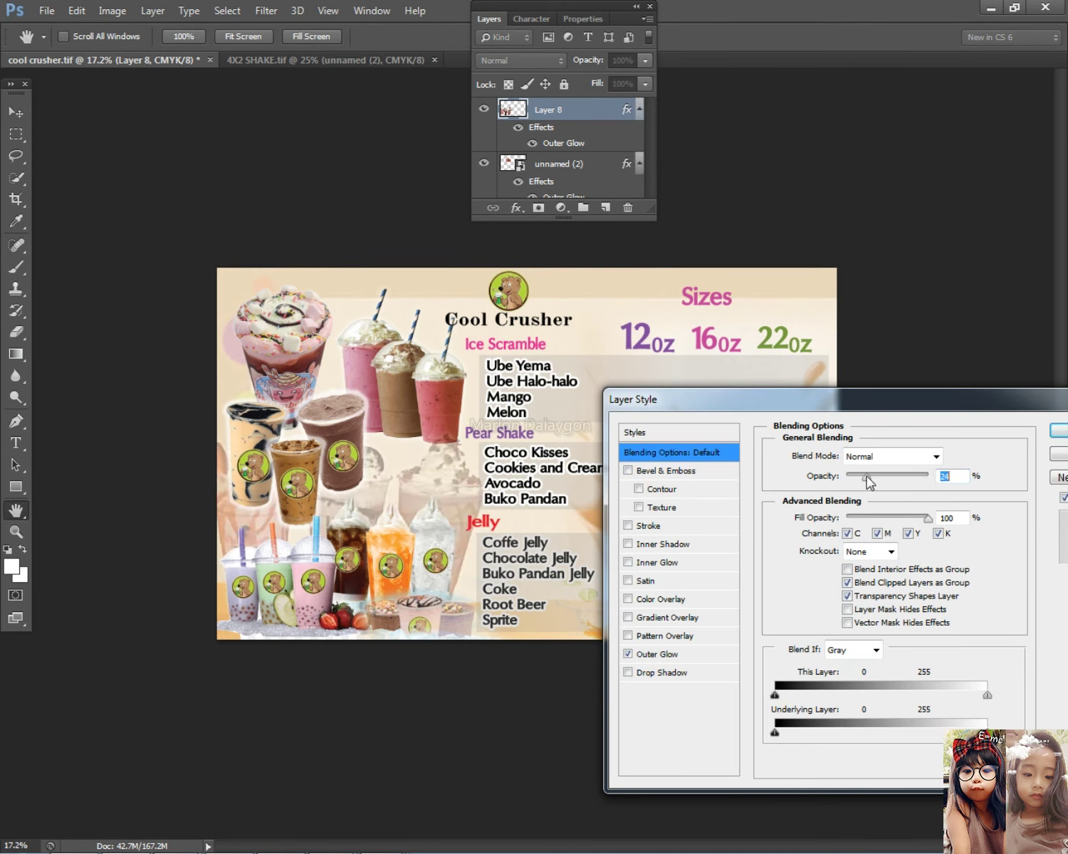
pyautogui.click(1059, 436)
# Shift the three whipped-cream float glasses slightly right and up, above the small dessert cups.
pyautogui.moveTo(404, 534); pyautogui.dragTo(425, 530)
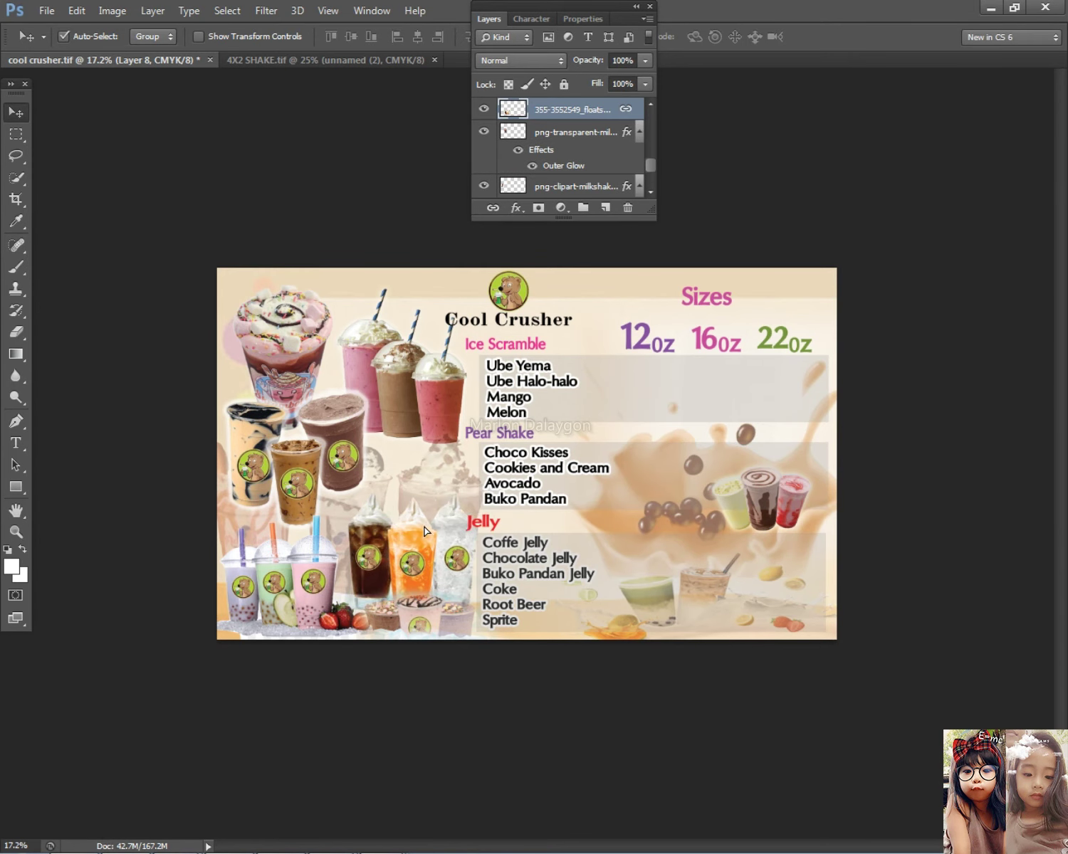
pyautogui.hotkey('shift', 'Left')
pyautogui.hotkey('shift', 'Left')
pyautogui.hotkey('shift', 'Left')
pyautogui.hotkey('shift', 'Left')
pyautogui.hotkey('shift', 'Left')
pyautogui.hotkey('shift', 'Up')
pyautogui.hotkey('shift', 'Up')
pyautogui.hotkey('shift', 'Up')
pyautogui.hotkey('shift', 'Up')
pyautogui.hotkey('shift', 'Up')
pyautogui.hotkey('shift', 'Up')
pyautogui.hotkey('shift', 'Left')
# Space out the milk tea, iced coffee and chocolate cups, shifting them slightly downward together with their logos.
pyautogui.rightClick(327, 445)
pyautogui.click(333, 463)
pyautogui.click(301, 489)
pyautogui.moveTo(301, 494); pyautogui.dragTo(337, 470)
pyautogui.moveTo(268, 446); pyautogui.dragTo(264, 454)
pyautogui.rightClick(342, 447)
pyautogui.click(353, 456)
# Nudge the marshmallow-topped Scramble cup slightly down and to the right beside the striped-straw shakes.
pyautogui.rightClick(298, 359)
pyautogui.rightClick(382, 358)
pyautogui.rightClick(264, 358)
pyautogui.click(281, 368)
pyautogui.rightClick(373, 356)
pyautogui.click(389, 367)
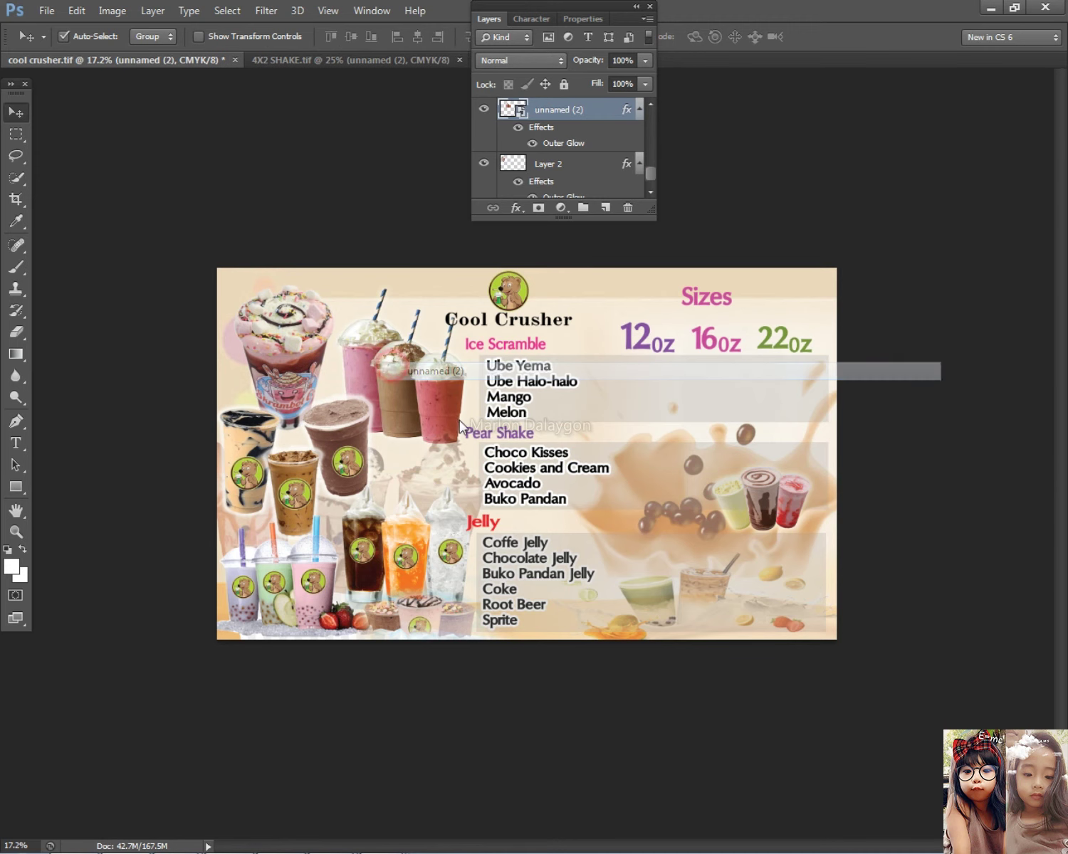
pyautogui.scroll(-1, 485, 409)
pyautogui.scroll(2, 477, 389)
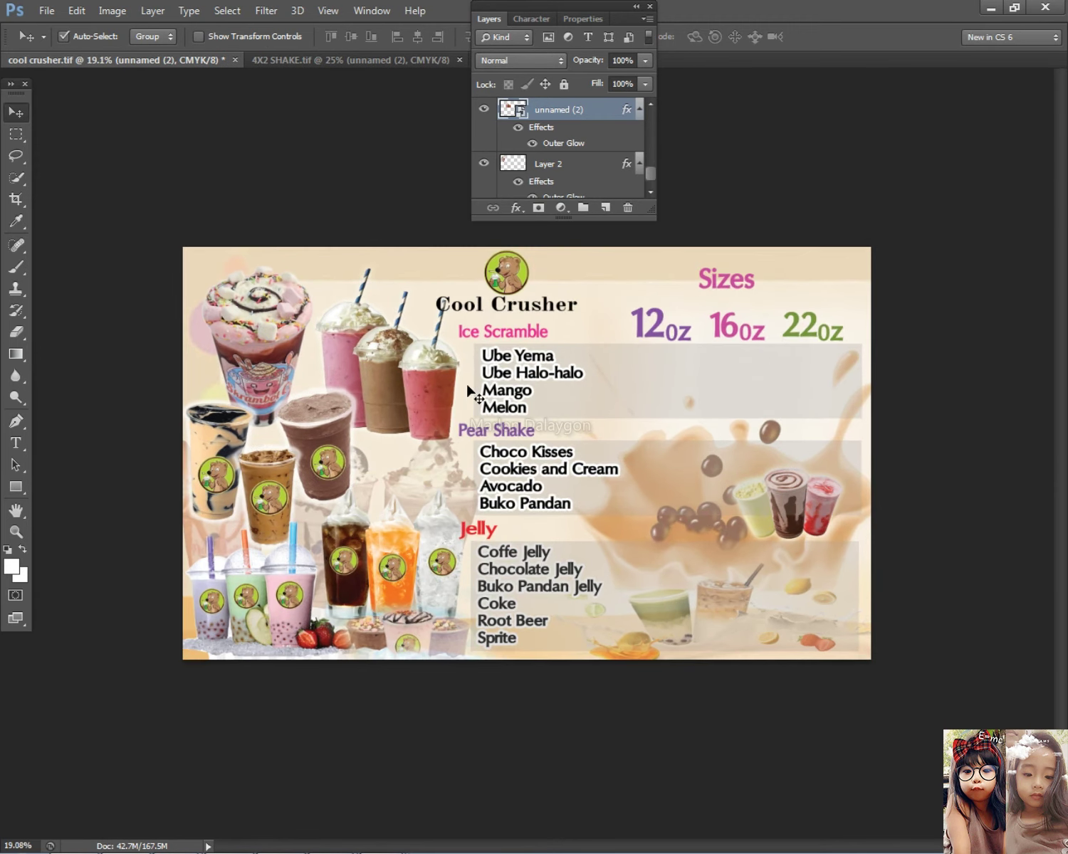
pyautogui.scroll(1, 282, 458)
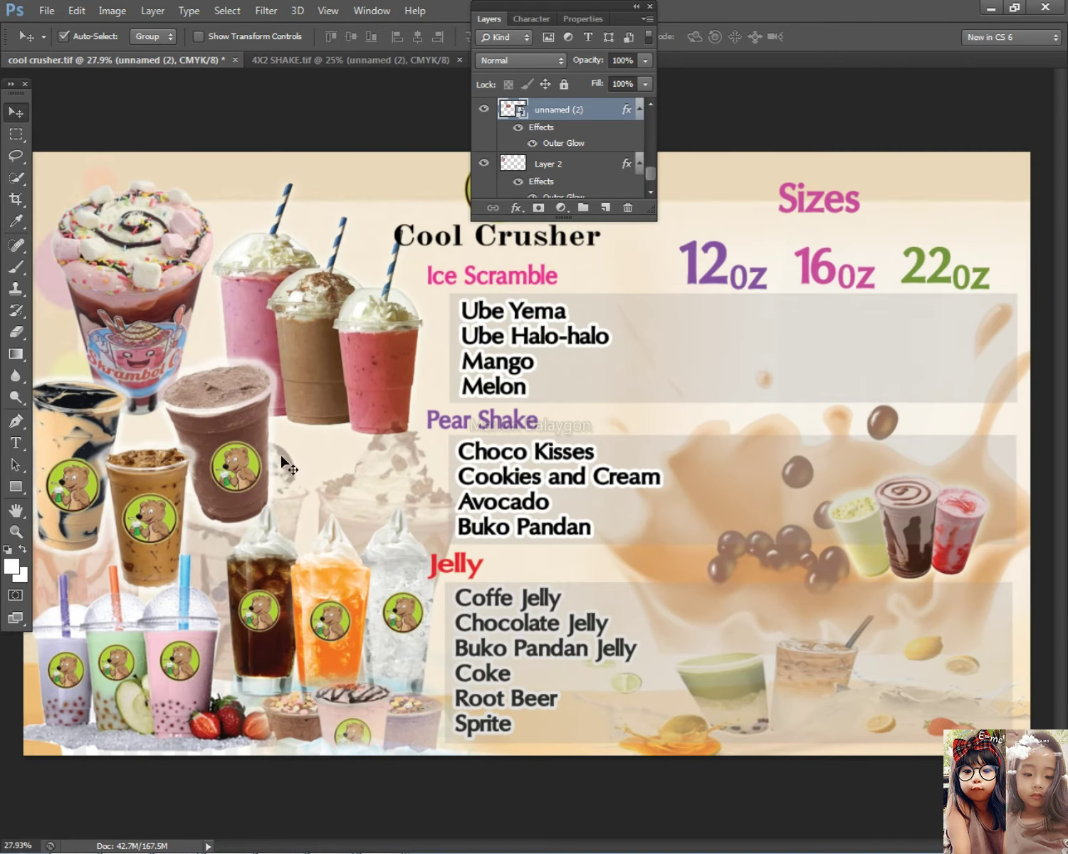
pyautogui.rightClick(235, 471)
pyautogui.click(239, 475)
pyautogui.moveTo(239, 471)
pyautogui.mouseDown()
pyautogui.moveTo(270, 424)
pyautogui.moveTo(260, 420)
pyautogui.mouseUp()
pyautogui.hotkey('ctrl', 'z')
pyautogui.rightClick(235, 467)
pyautogui.click(235, 469)
# Collapse the Layers panel and save the banner file.
pyautogui.doubleClick(486, 19)
pyautogui.hotkey('ctrl', 's')
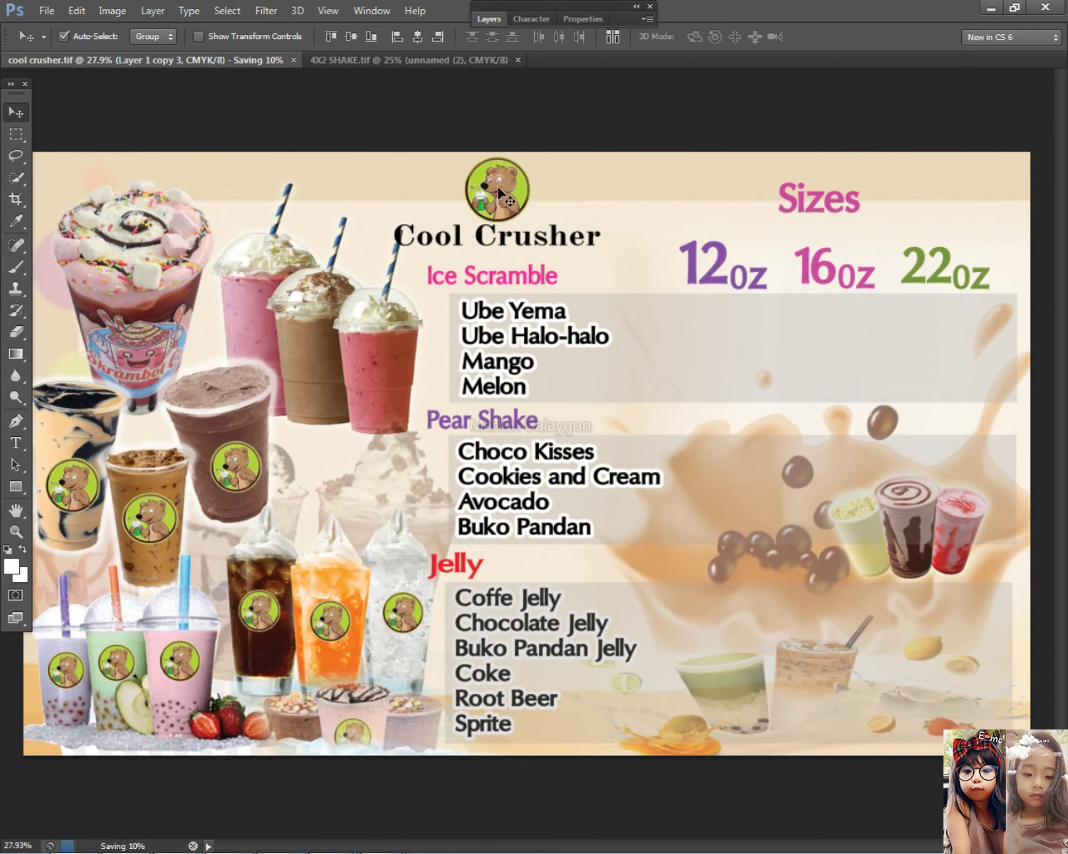
# Copy the bear logo onto the red striped-straw shake, scale it down to fit, and duplicate it onto the brown shake beside it.
pyautogui.moveTo(498, 193); pyautogui.dragTo(386, 377)
pyautogui.hotkey('ctrl', 't')
pyautogui.press('Return')
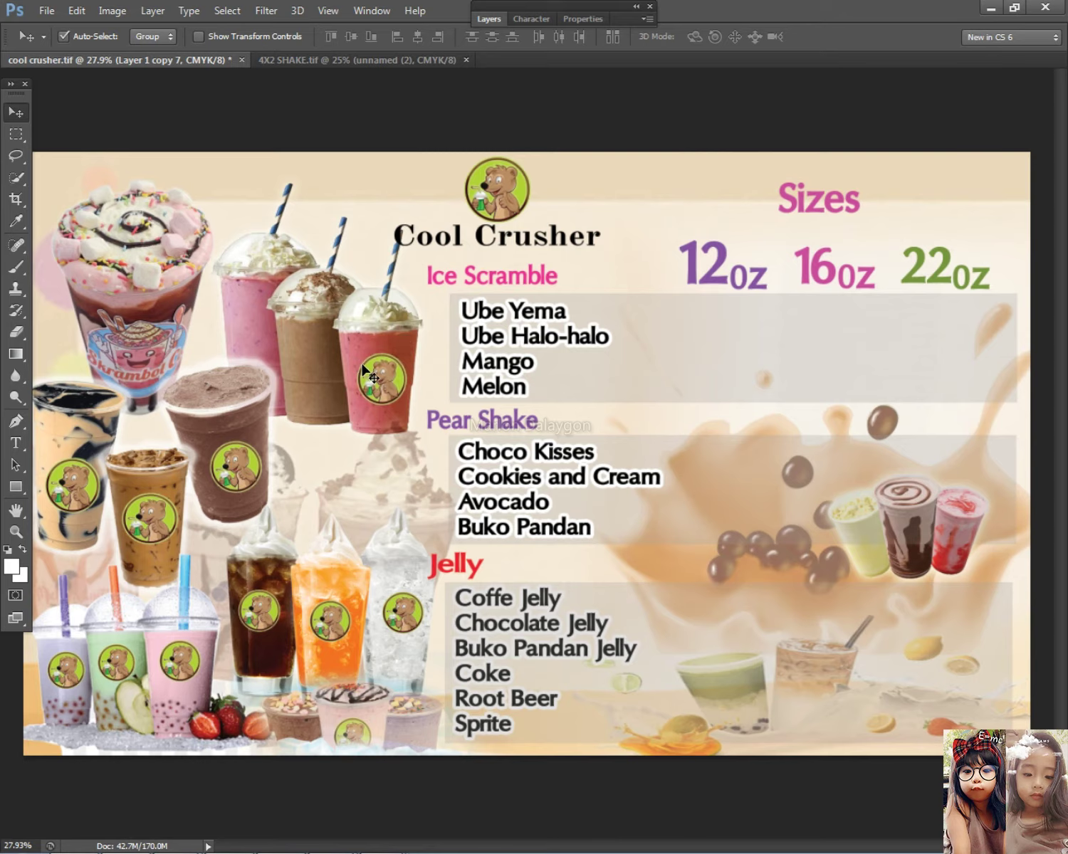
pyautogui.scroll(5, 357, 340)
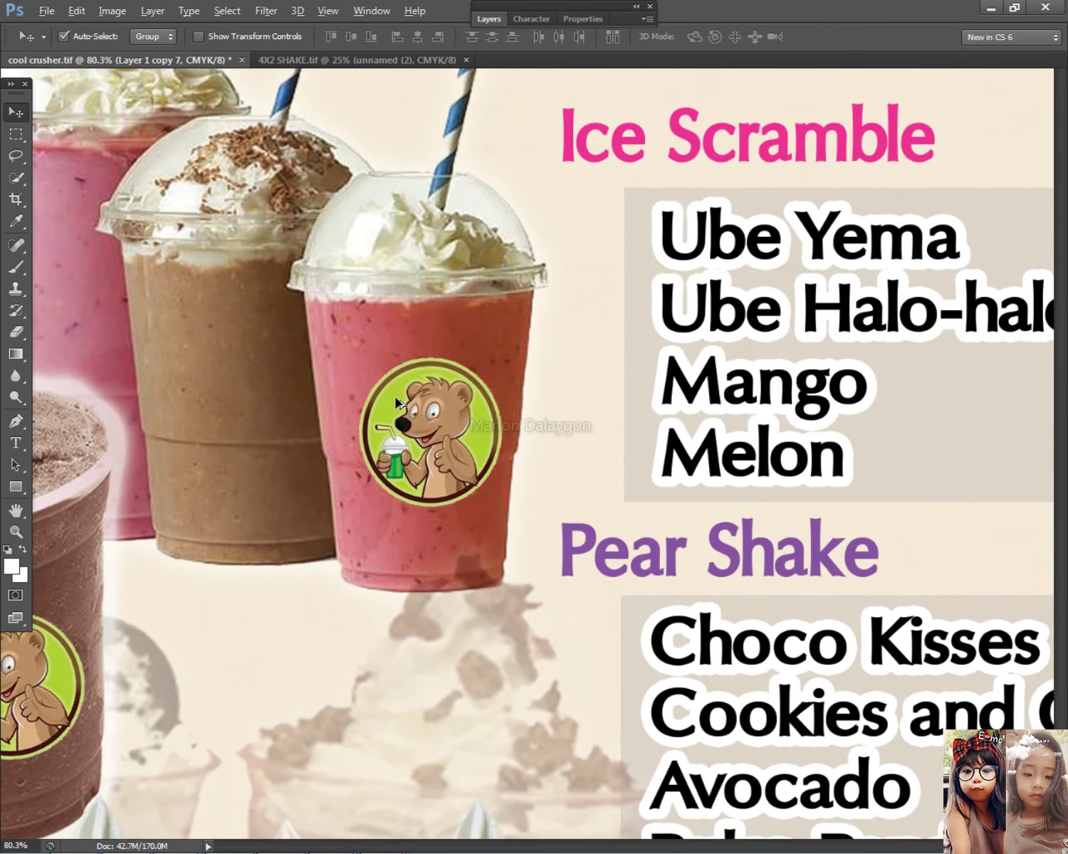
pyautogui.moveTo(462, 430); pyautogui.dragTo(288, 399)
# Trace the red cup's left edge where it overlaps the brown shake's logo with the Pen tool, and turn the path into a selection.
pyautogui.scroll(-2, 270, 393)
pyautogui.scroll(-1, 271, 394)
pyautogui.scroll(1, 316, 414)
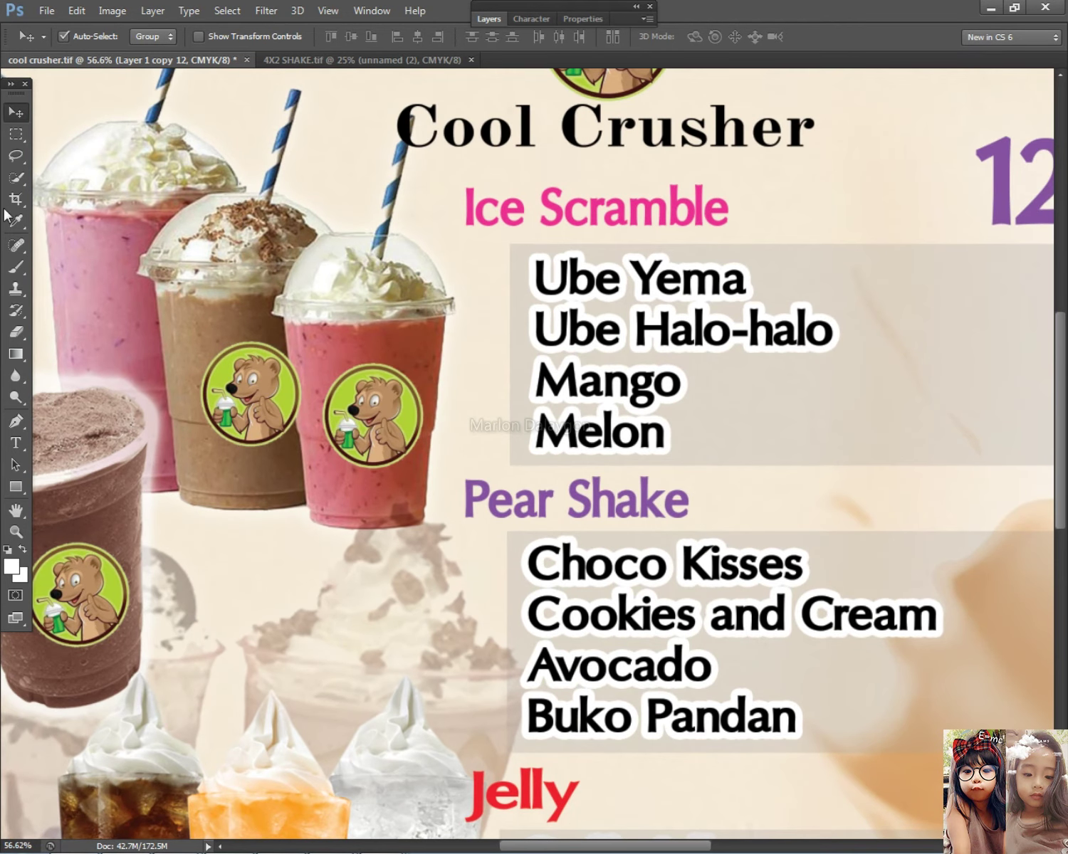
pyautogui.click(321, 348)
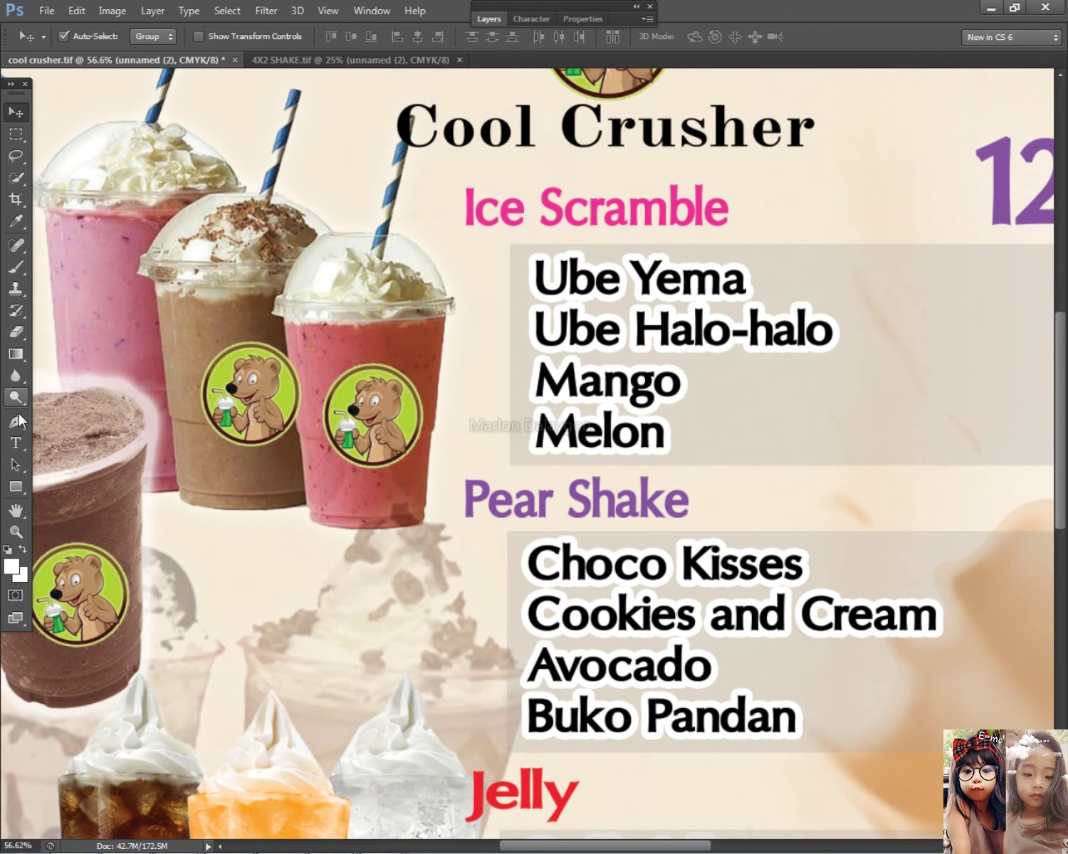
pyautogui.click(17, 420)
pyautogui.scroll(1, 290, 333)
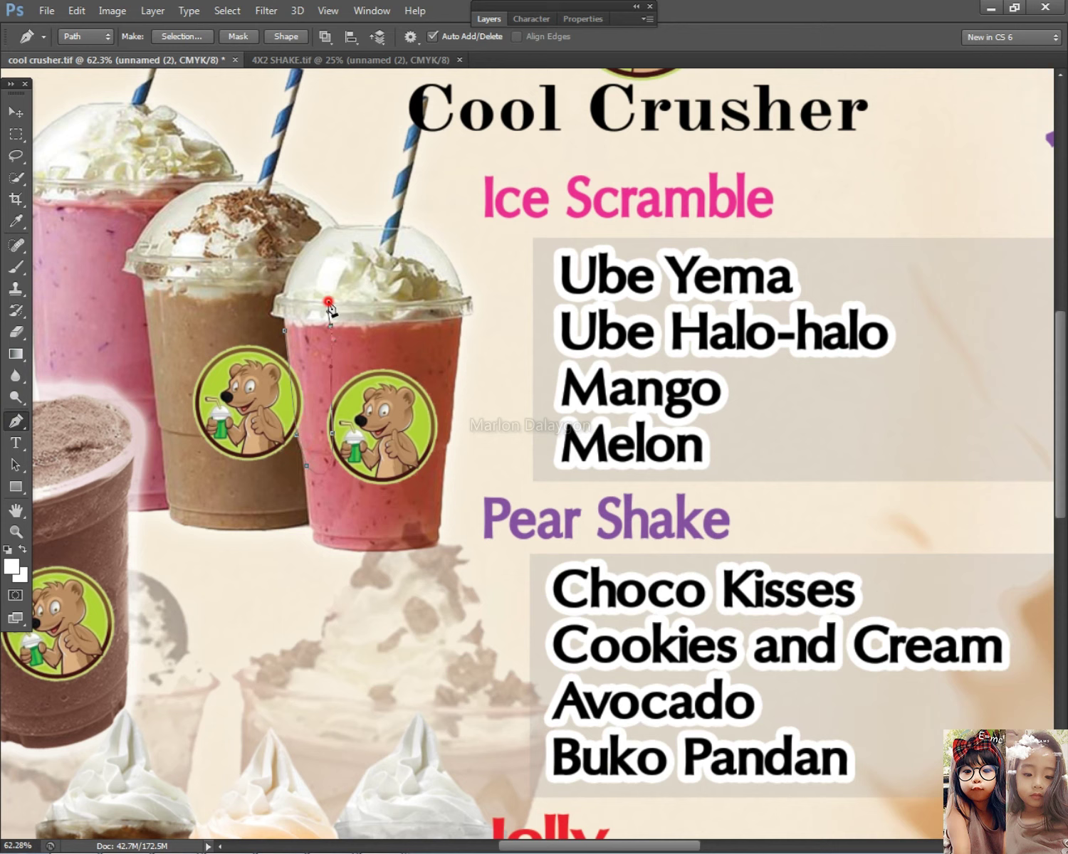
pyautogui.rightClick(316, 384)
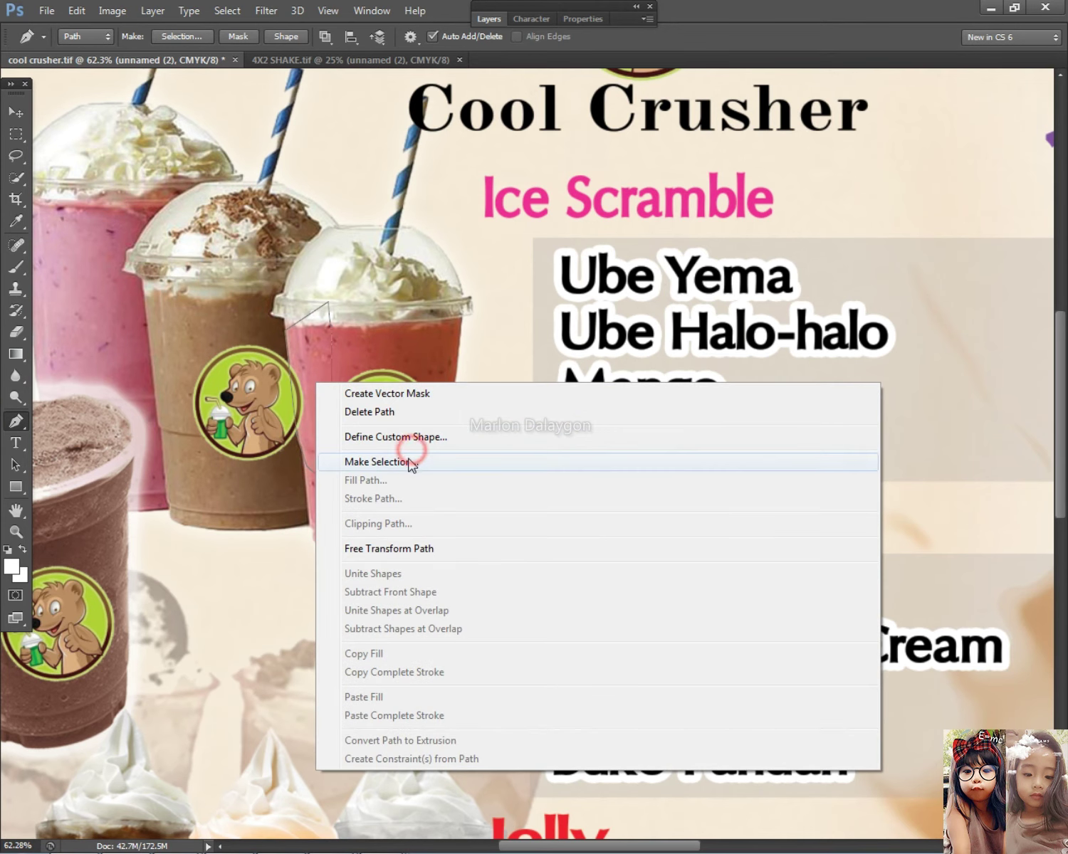
pyautogui.click(411, 462)
pyautogui.click(614, 245)
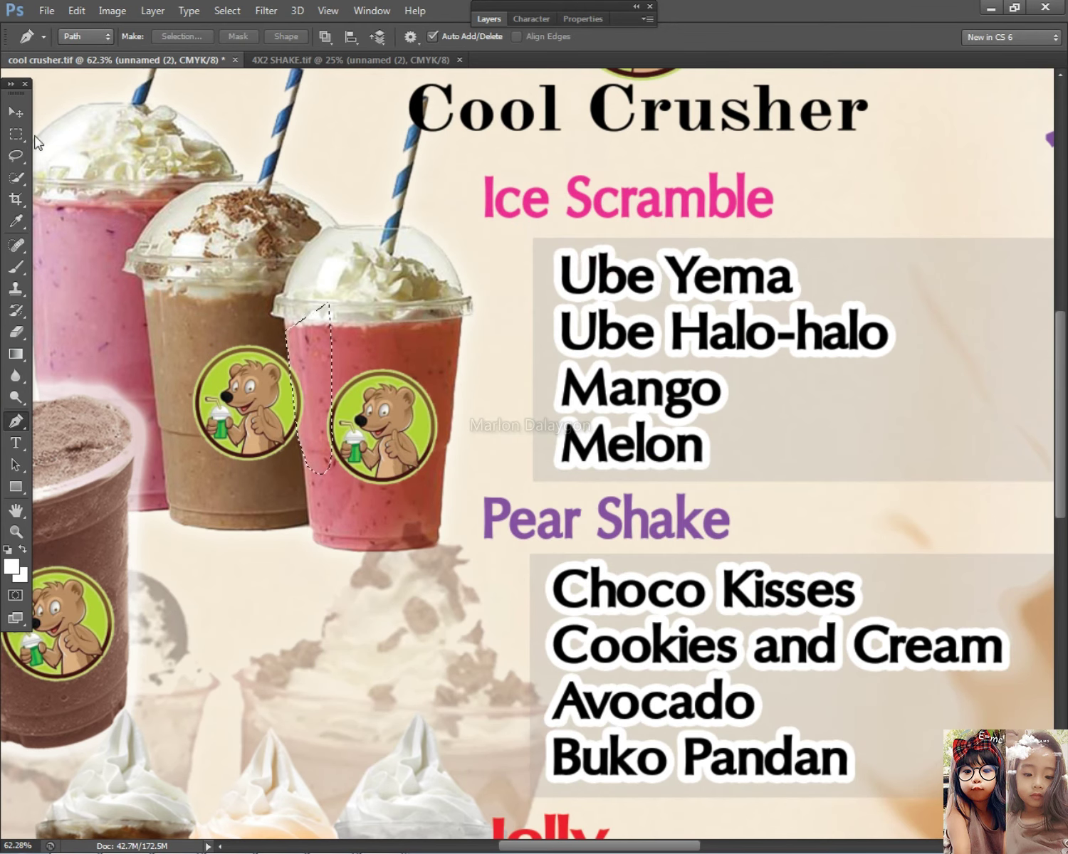
# Delete the part of the brown shake's logo that overlaps the red cup, and clear the selection.
pyautogui.click(15, 113)
pyautogui.click(252, 398)
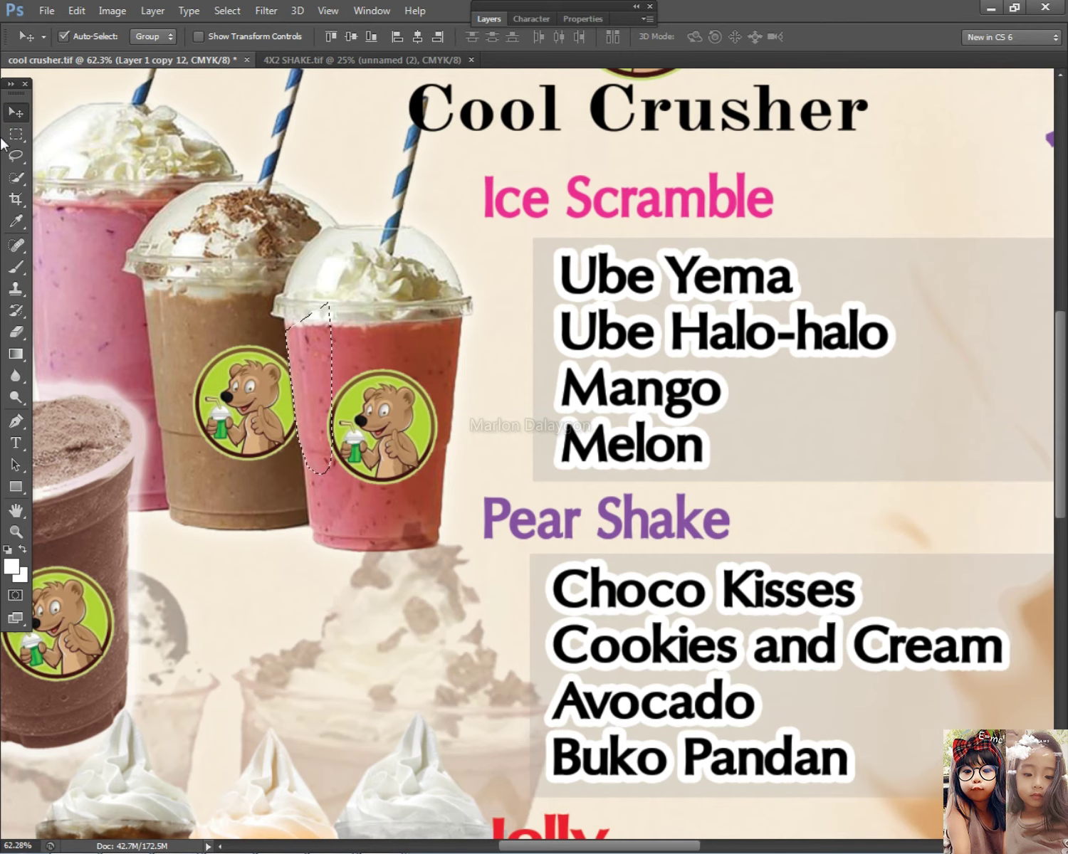
pyautogui.rightClick(342, 333)
pyautogui.click(363, 343)
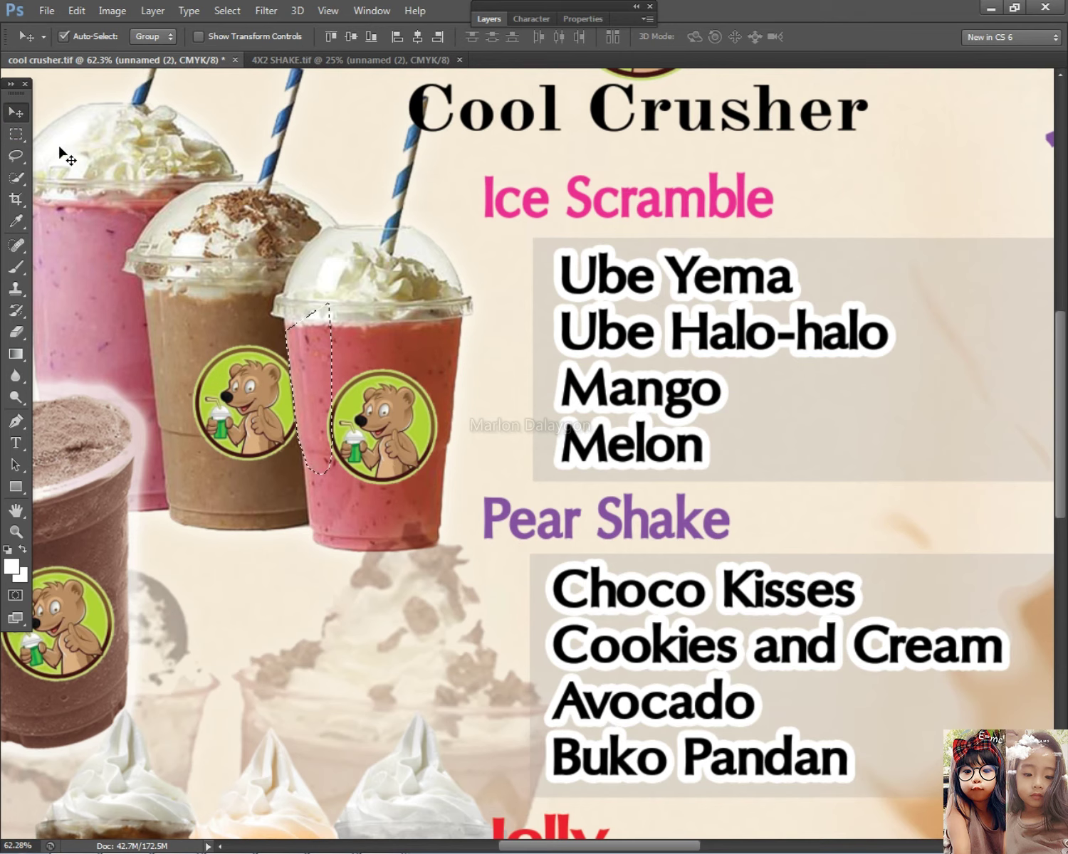
pyautogui.click(15, 133)
pyautogui.rightClick(317, 261)
pyautogui.click(320, 265)
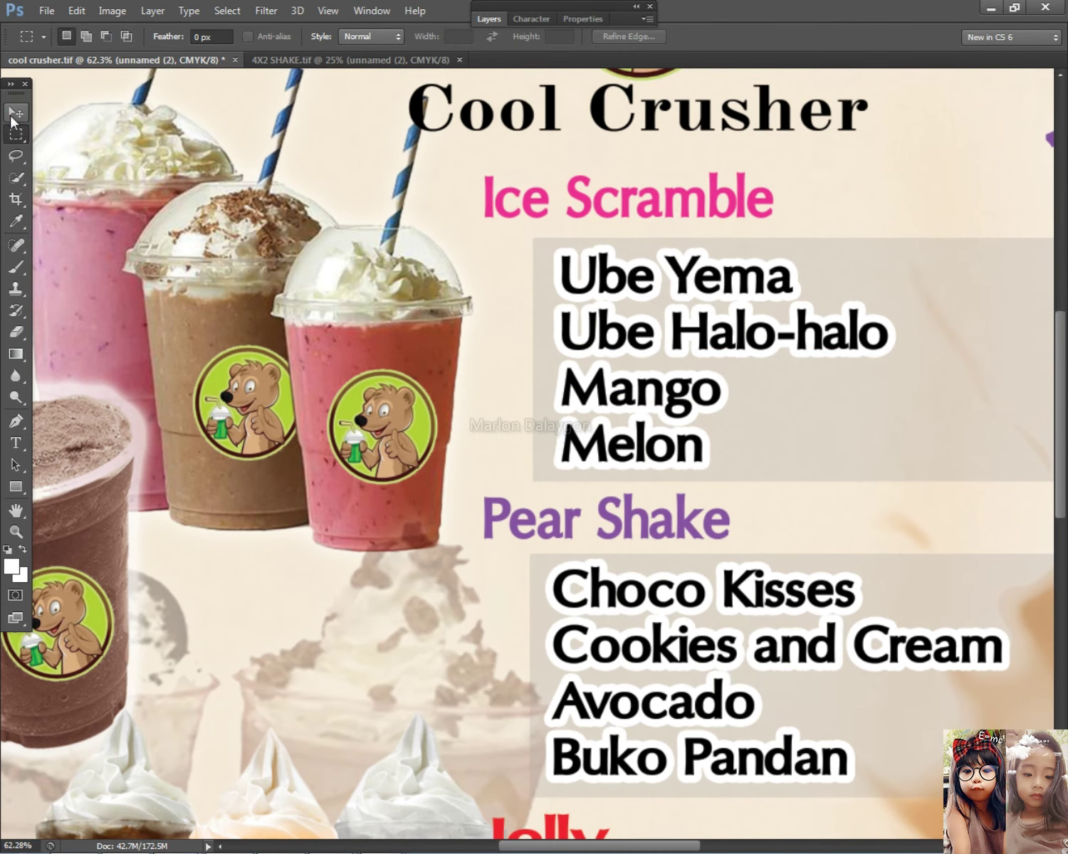
# Place another copy of the bear logo on the pink striped-straw shake.
pyautogui.click(16, 112)
pyautogui.scroll(-2, 322, 406)
pyautogui.moveTo(322, 406); pyautogui.dragTo(392, 396)
pyautogui.hotkey('ctrl', 'z')
pyautogui.rightClick(488, 449)
pyautogui.click(502, 461)
pyautogui.click(502, 462)
pyautogui.moveTo(502, 461); pyautogui.dragTo(408, 417)
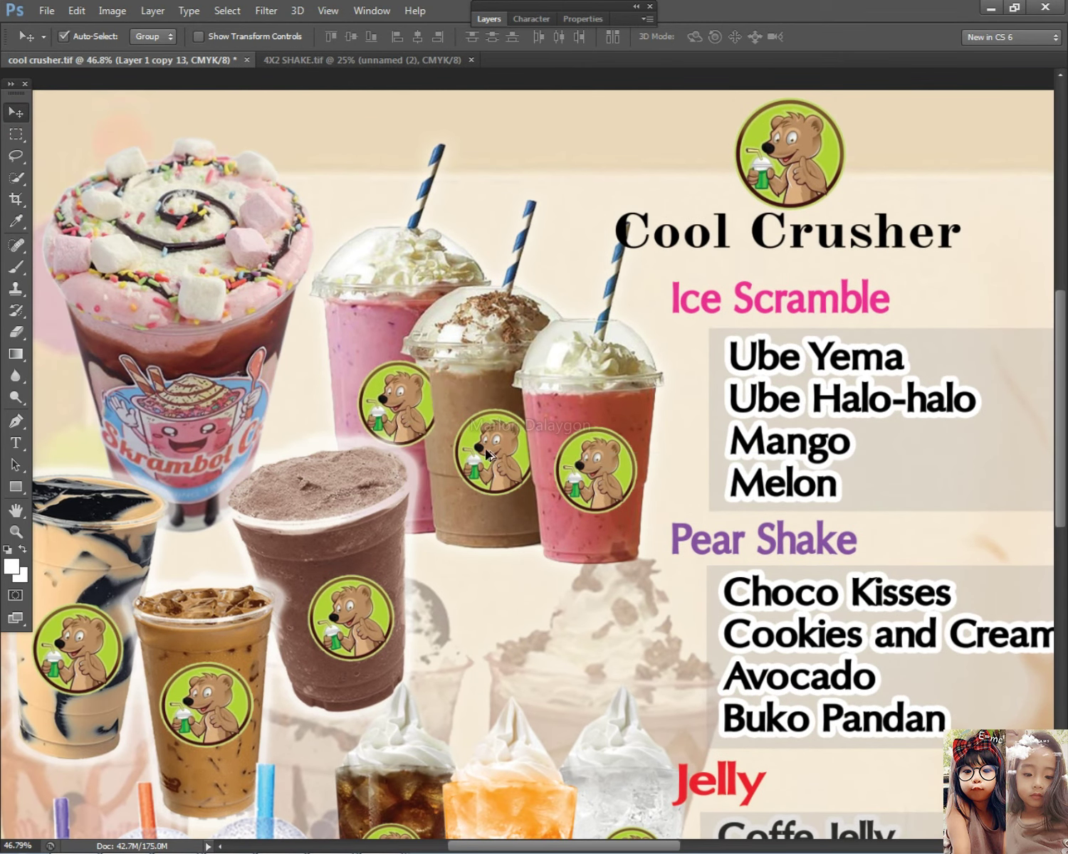
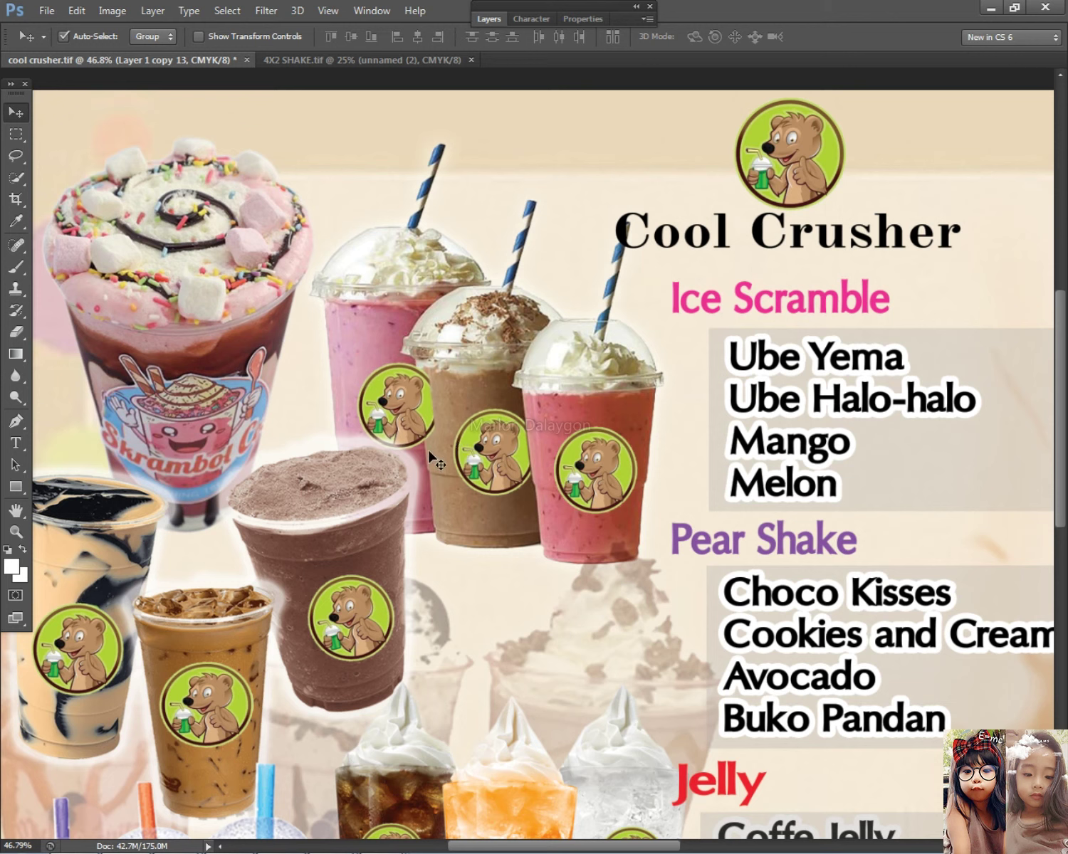
# Trace the brown cup's left edge over the pink shake's logo with the Pen tool, and make a selection with a 1-pixel feather.
pyautogui.rightClick(462, 412)
pyautogui.click(498, 410)
pyautogui.click(16, 421)
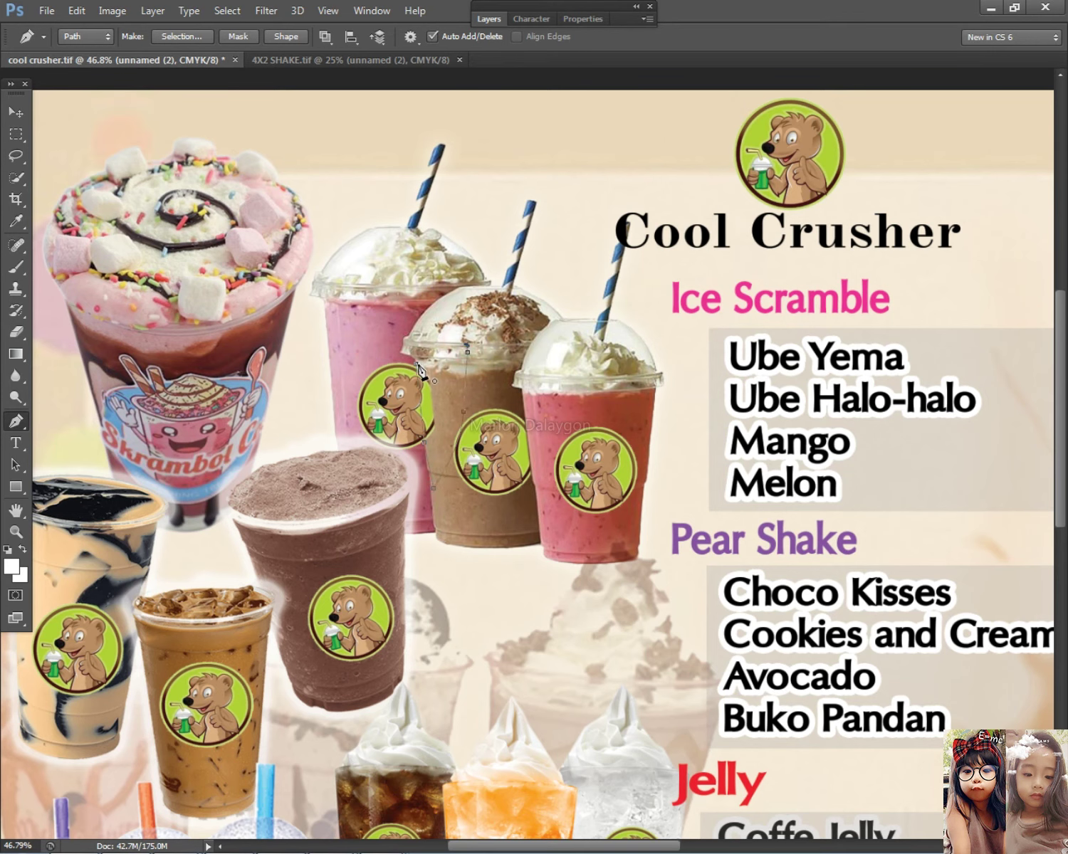
pyautogui.rightClick(441, 388)
pyautogui.click(484, 459)
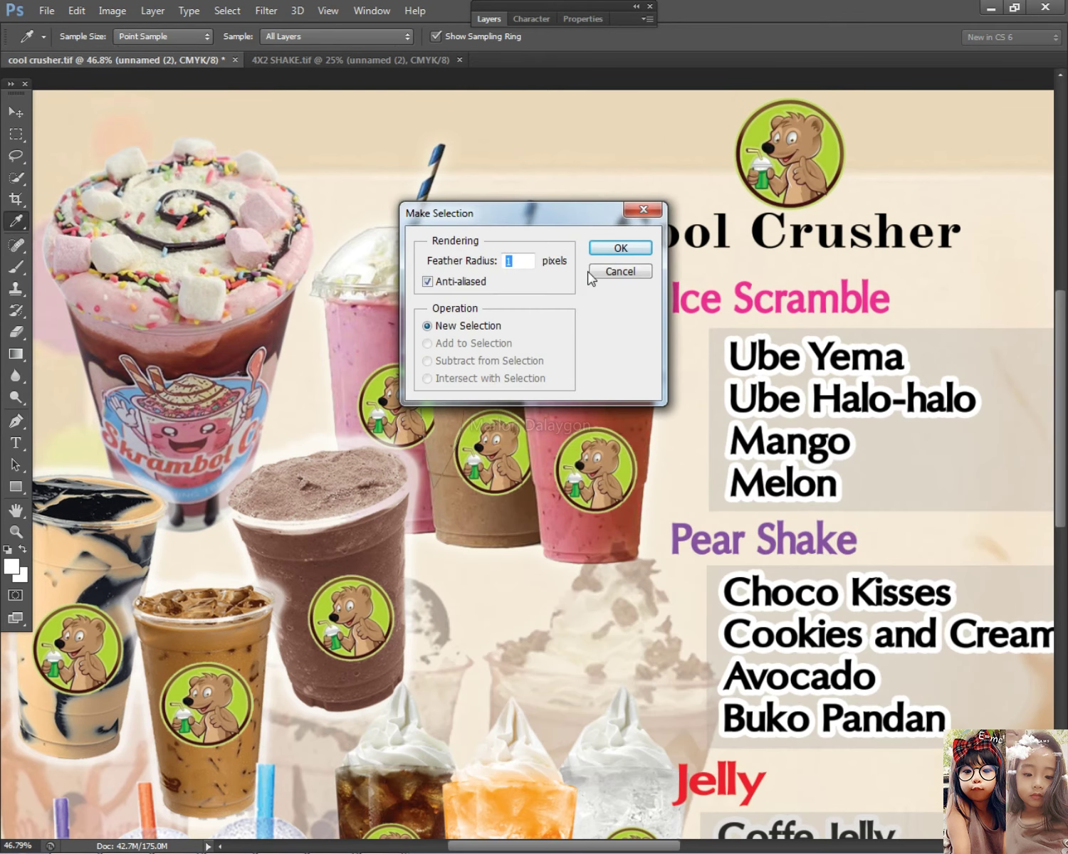
pyautogui.click(621, 249)
# Delete the part of the pink shake's logo that overlaps the brown cup, and clear the selection.
pyautogui.click(16, 112)
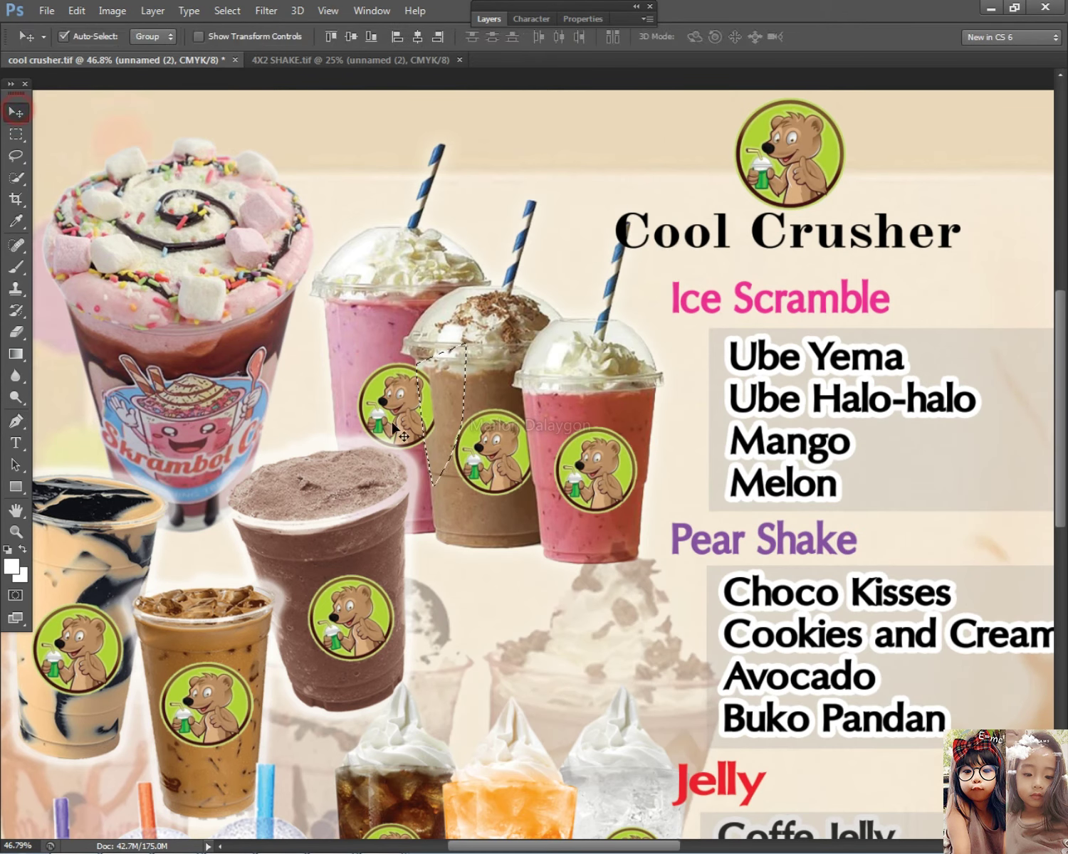
pyautogui.click(403, 414)
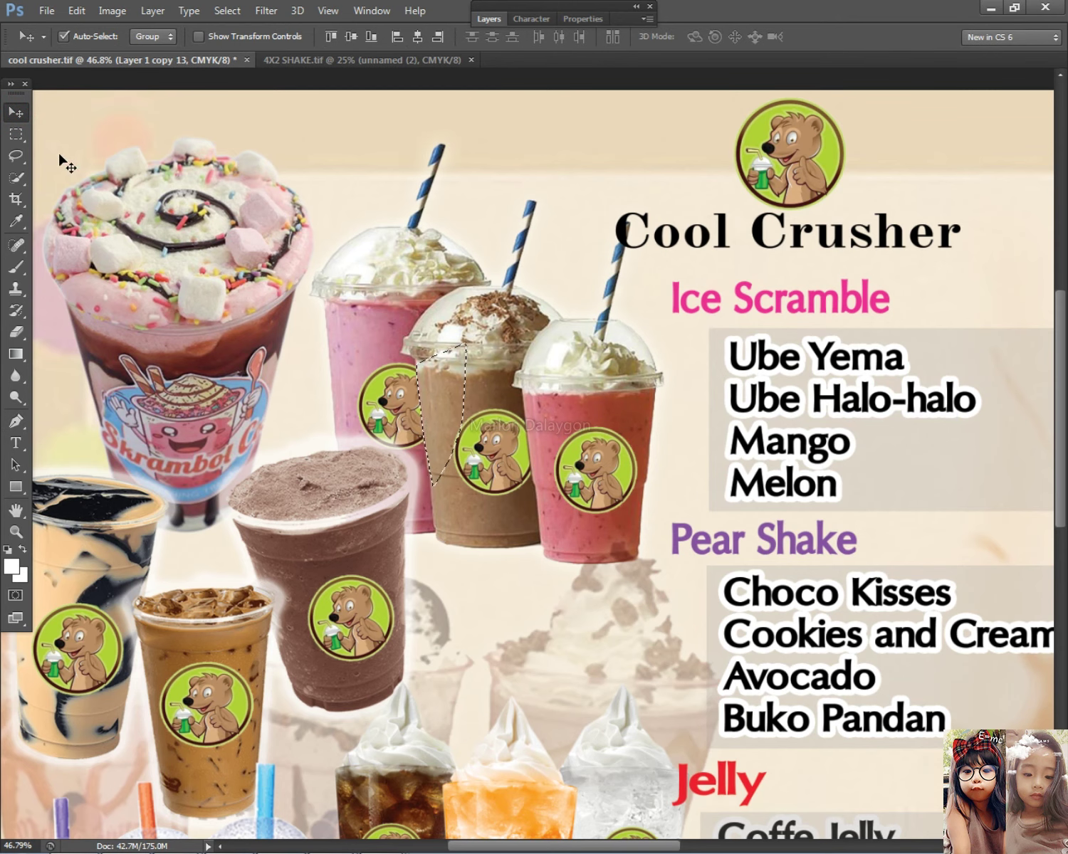
pyautogui.click(15, 134)
pyautogui.click(494, 388)
pyautogui.scroll(-2, 495, 388)
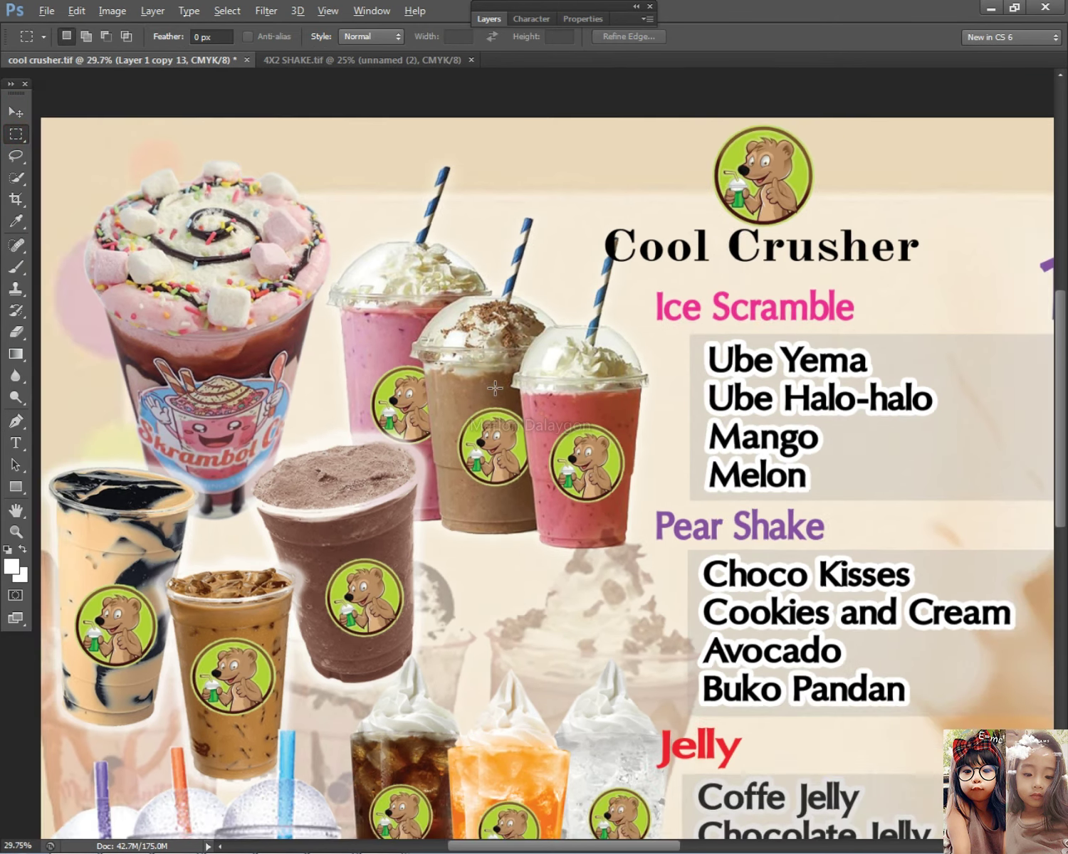
pyautogui.scroll(-1, 495, 388)
pyautogui.click(16, 114)
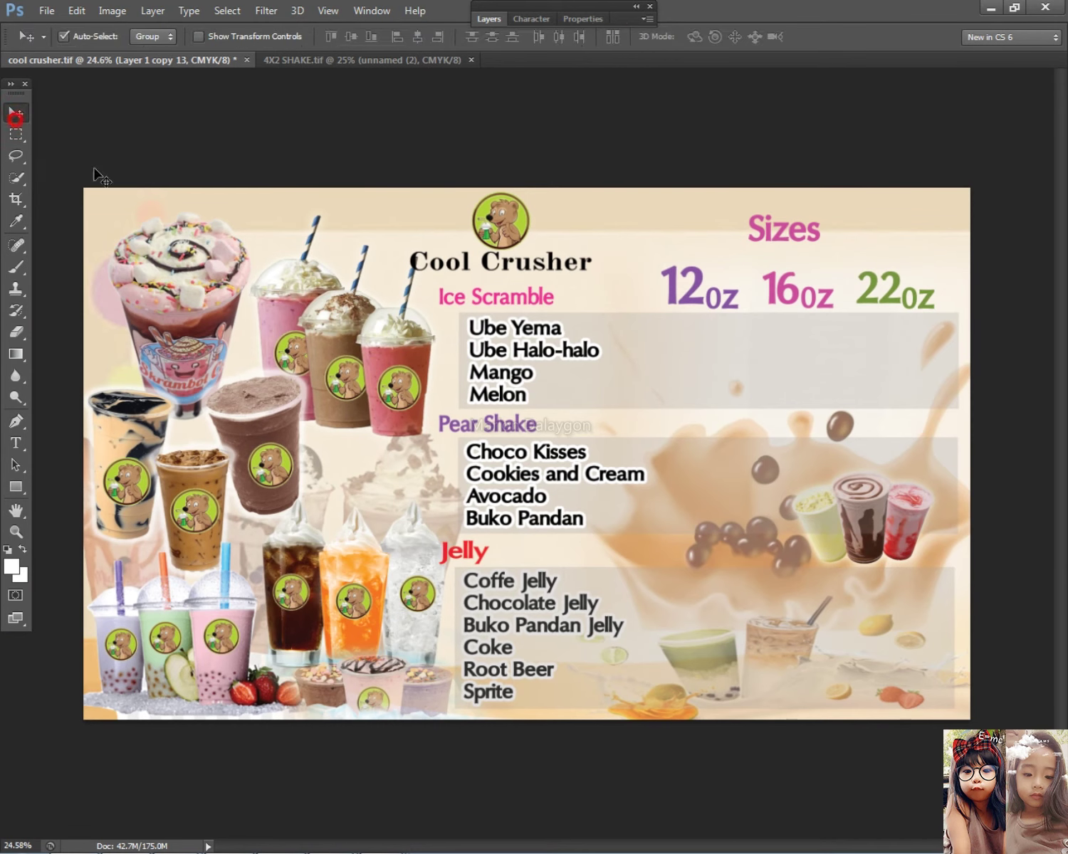
pyautogui.rightClick(289, 360)
pyautogui.click(301, 366)
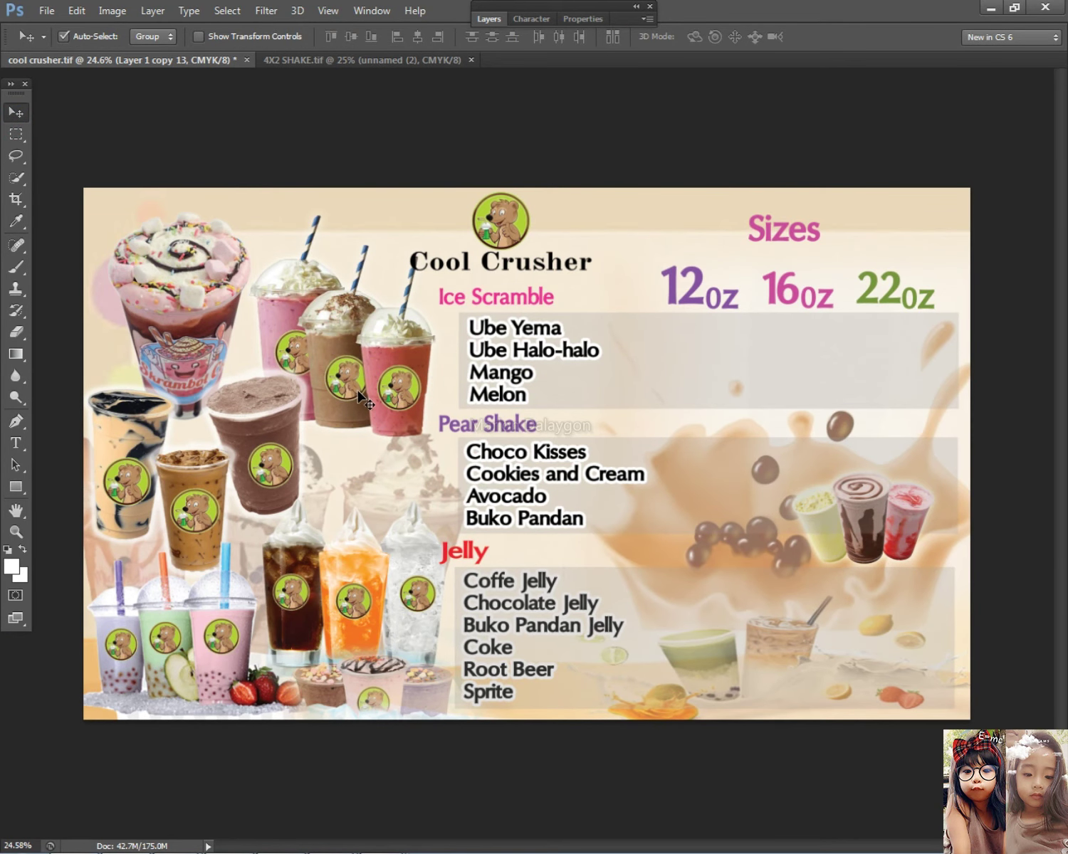
pyautogui.scroll(-3, 390, 390)
pyautogui.scroll(5, 449, 422)
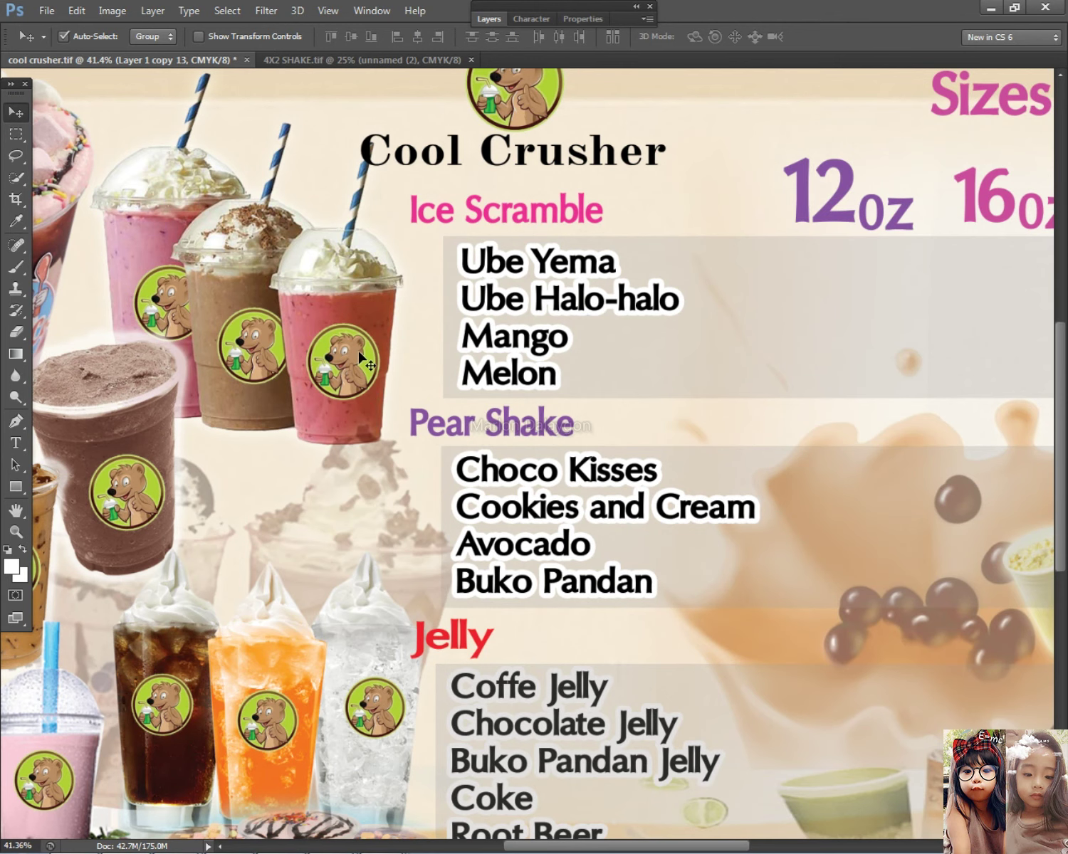
pyautogui.scroll(-5, 362, 359)
pyautogui.scroll(2, 333, 329)
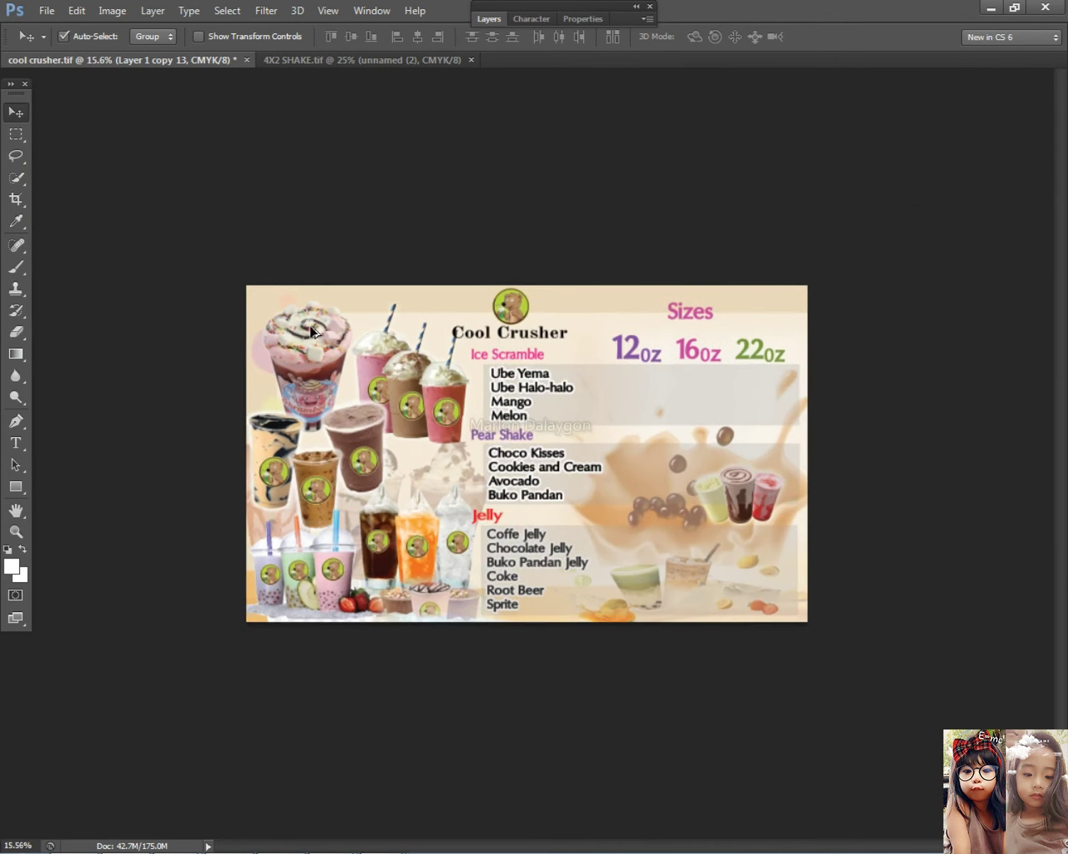
pyautogui.scroll(1, 332, 330)
pyautogui.rightClick(214, 317)
pyautogui.click(235, 326)
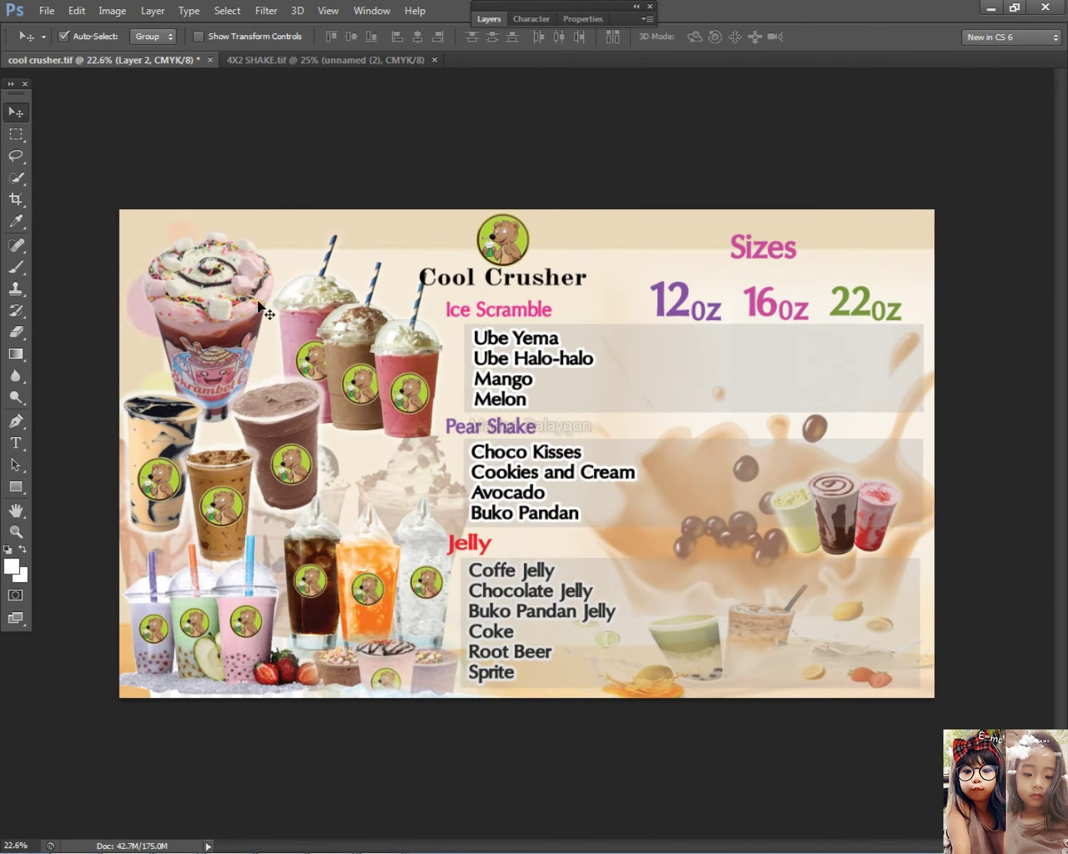
pyautogui.scroll(-3, 424, 335)
pyautogui.scroll(2, 534, 382)
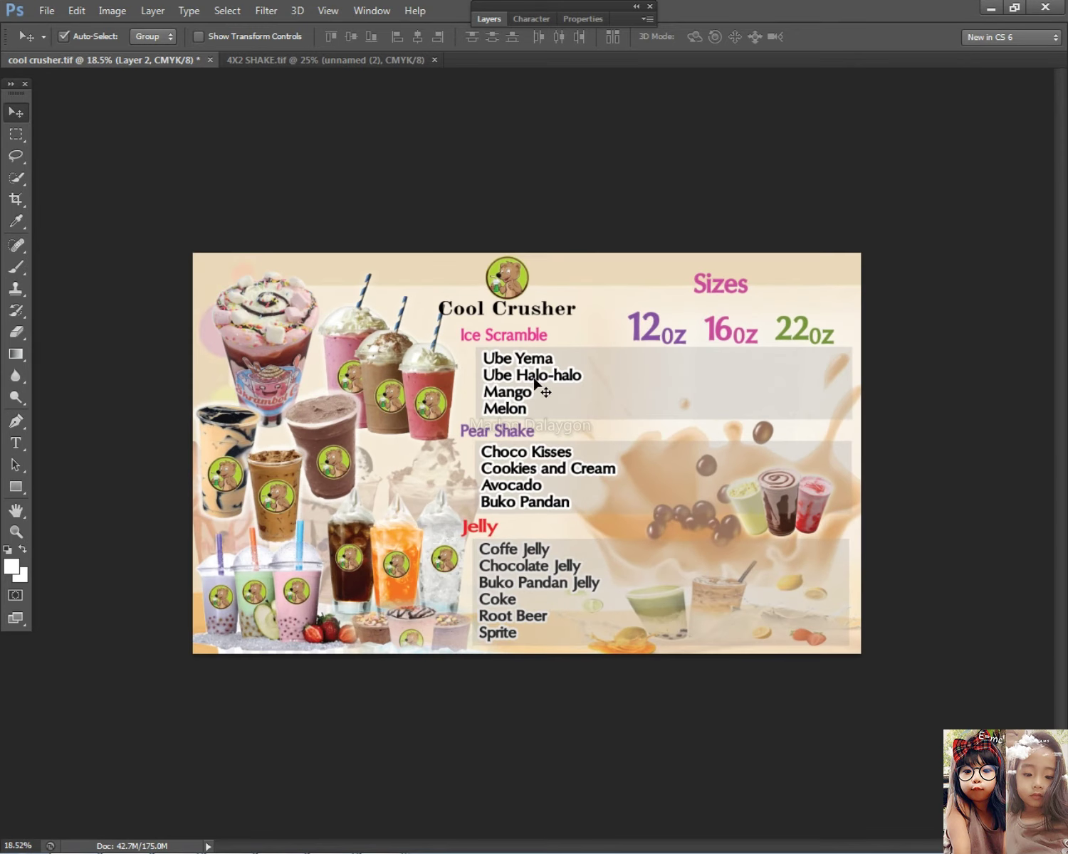
pyautogui.rightClick(502, 455)
pyautogui.click(524, 475)
pyautogui.rightClick(503, 420)
pyautogui.click(541, 438)
pyautogui.rightClick(794, 507)
pyautogui.click(793, 508)
pyautogui.click(792, 509)
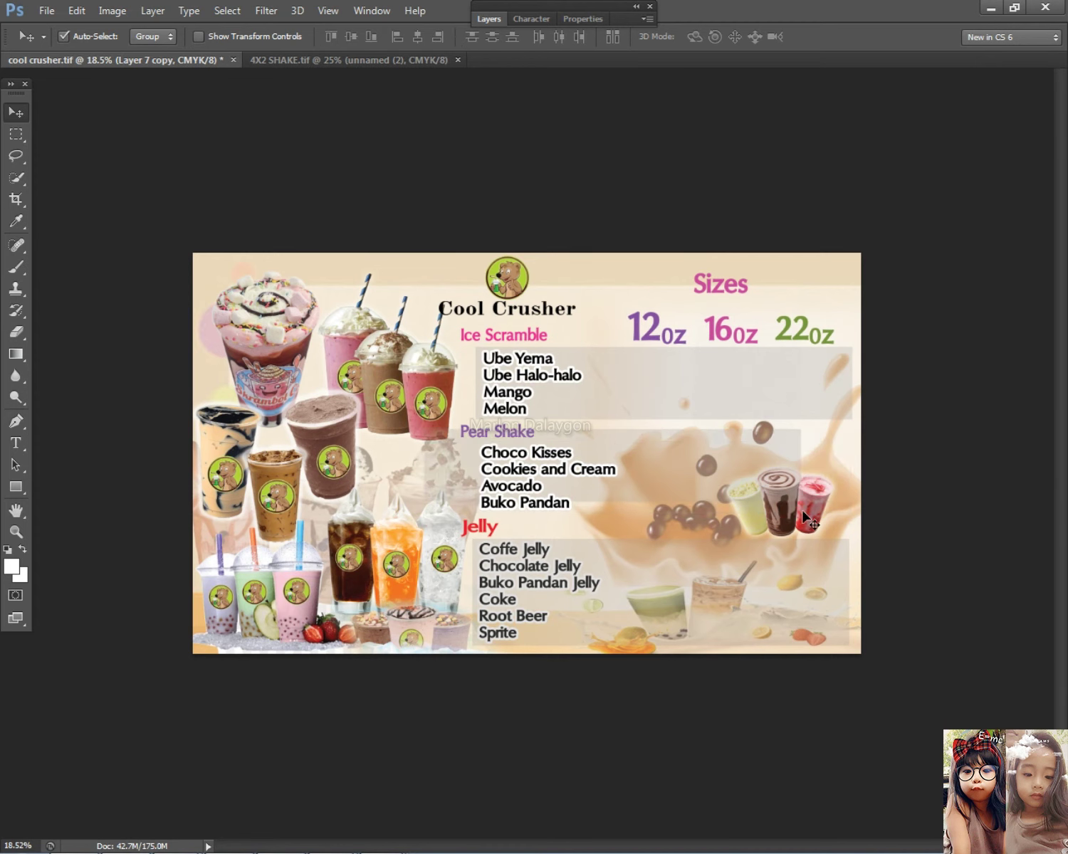
pyautogui.hotkey('ctrl', 't')
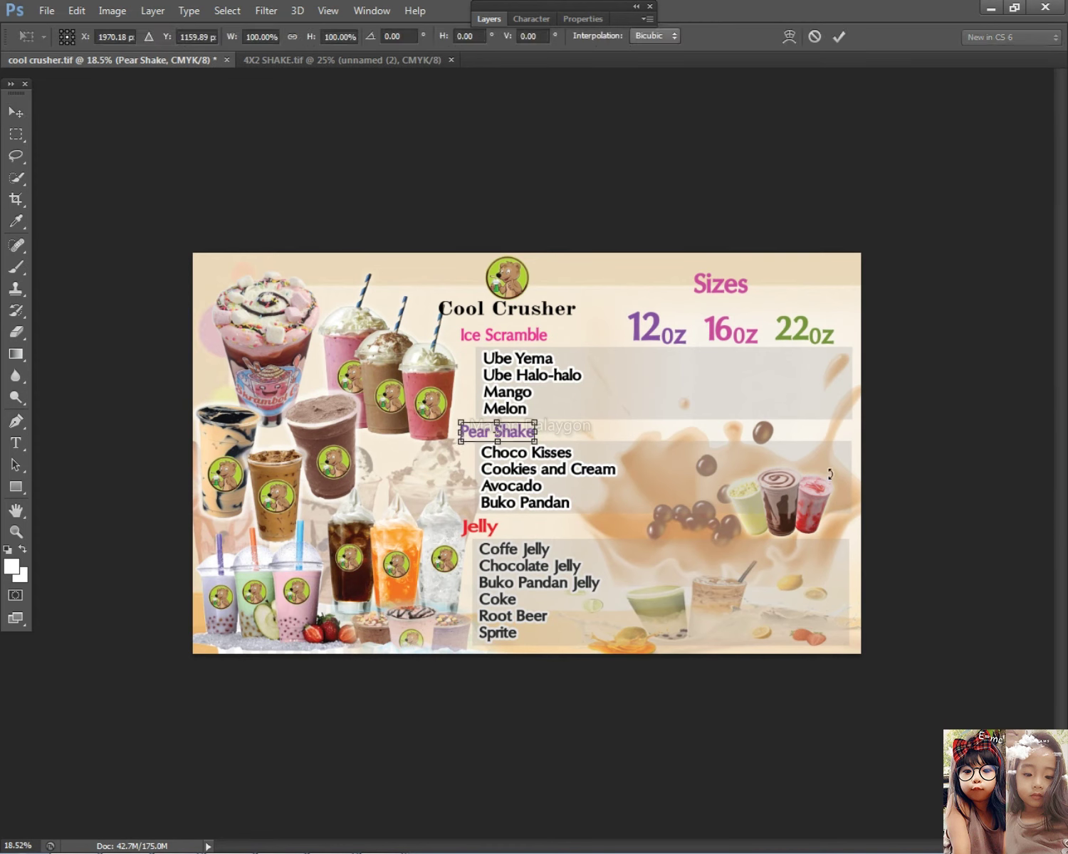
pyautogui.press('Return')
# Enlarge the small three-shake image to about 305% and move it up to the Sizes heading area.
pyautogui.rightClick(778, 520)
pyautogui.click(796, 529)
pyautogui.press('t')
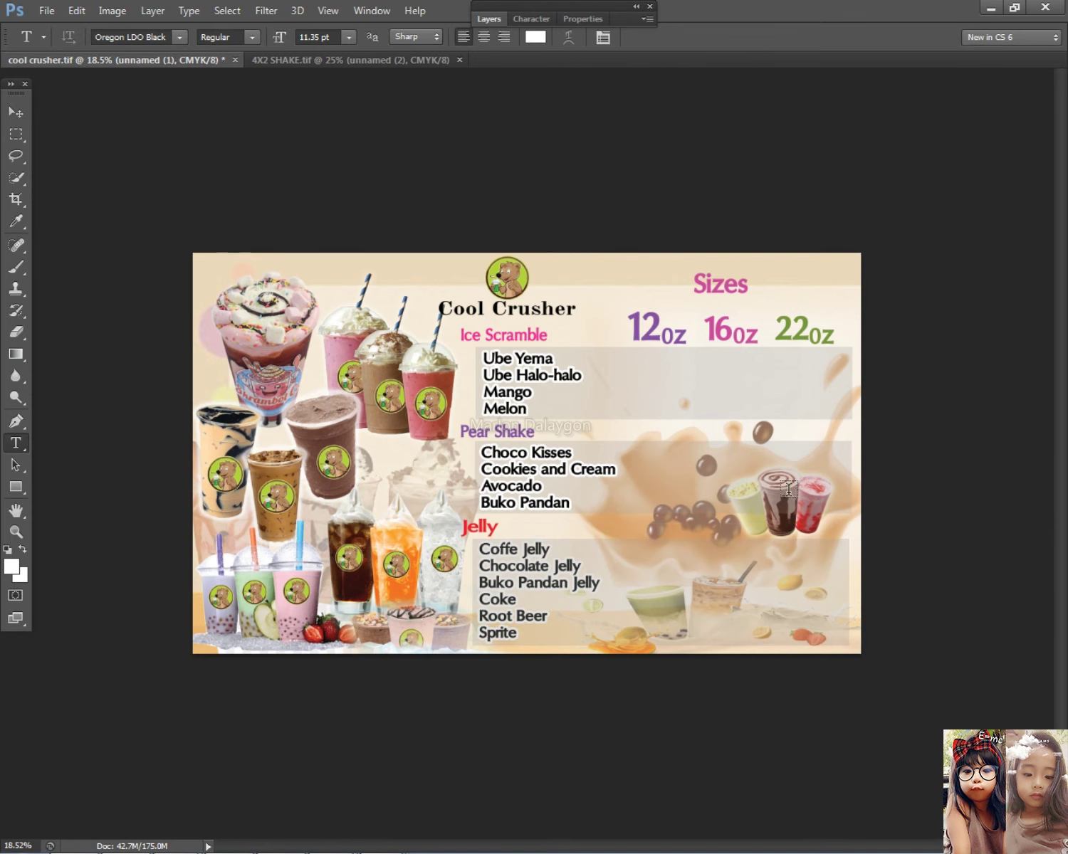
pyautogui.click(12, 114)
pyautogui.rightClick(756, 532)
pyautogui.click(769, 545)
pyautogui.hotkey('ctrl', 't')
pyautogui.moveTo(715, 461); pyautogui.dragTo(588, 378)
pyautogui.moveTo(751, 460); pyautogui.dragTo(747, 331)
pyautogui.press('Return')
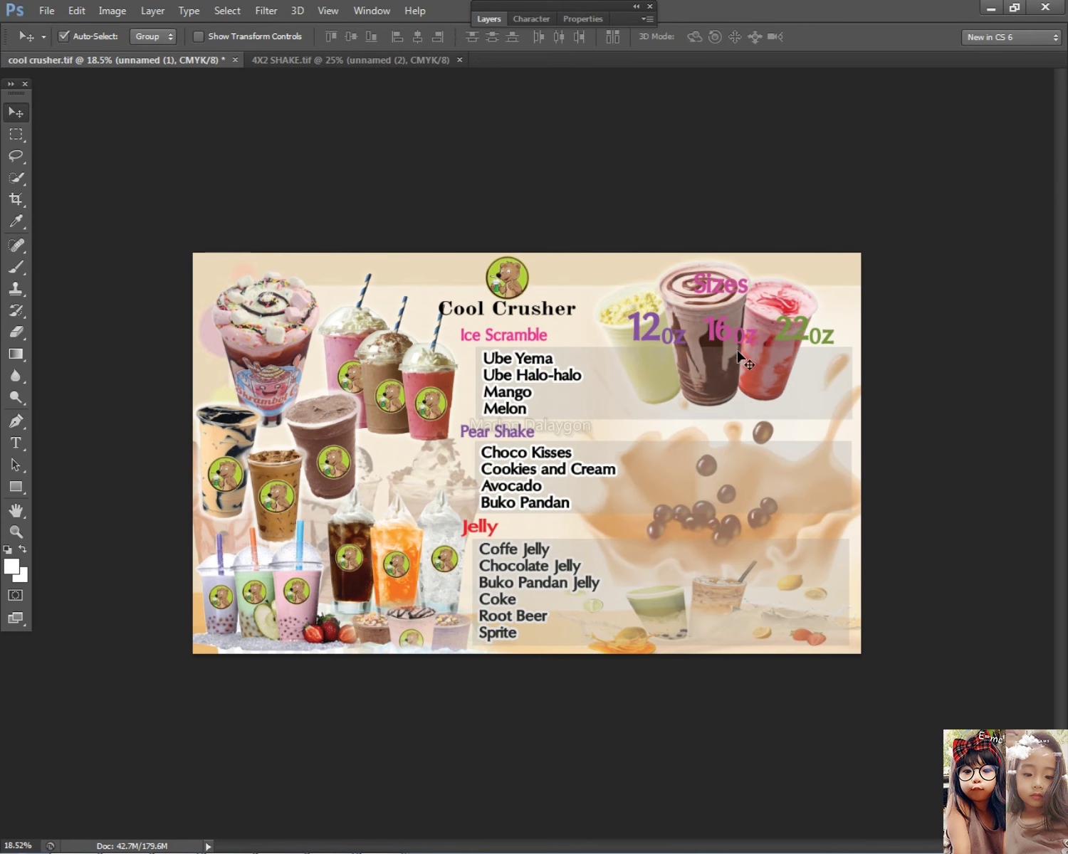
# Rotate the enlarged three-shake image slightly clockwise.
pyautogui.hotkey('ctrl', 't')
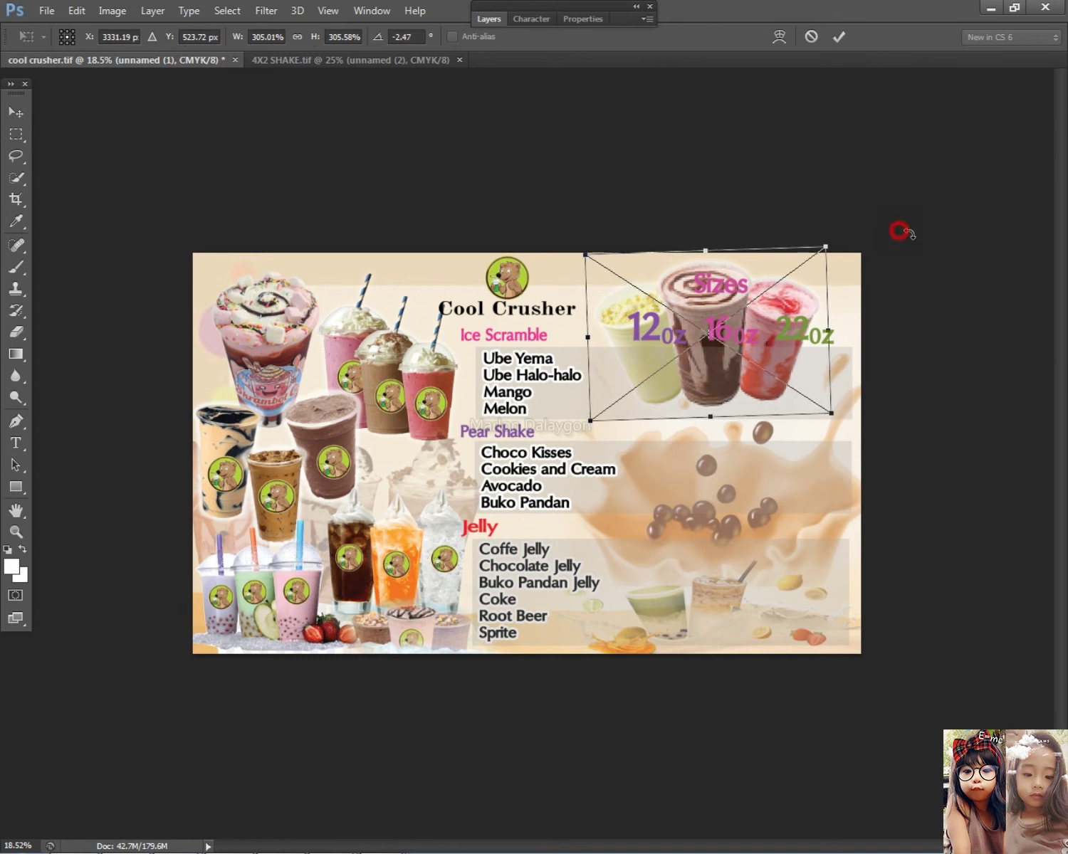
pyautogui.moveTo(898, 231); pyautogui.dragTo(913, 240)
pyautogui.press('Return')
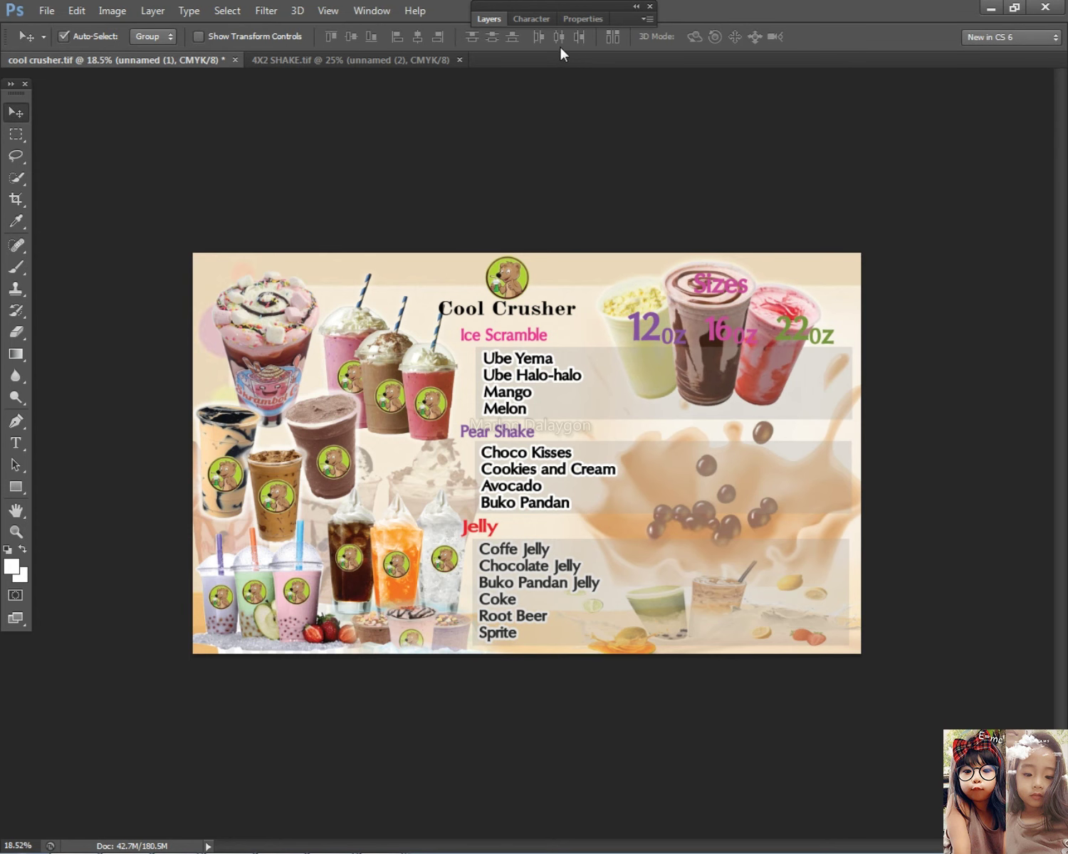
# Lower the three-shake layer's opacity to 40% in its blending options.
pyautogui.click(488, 19)
pyautogui.click(788, 304)
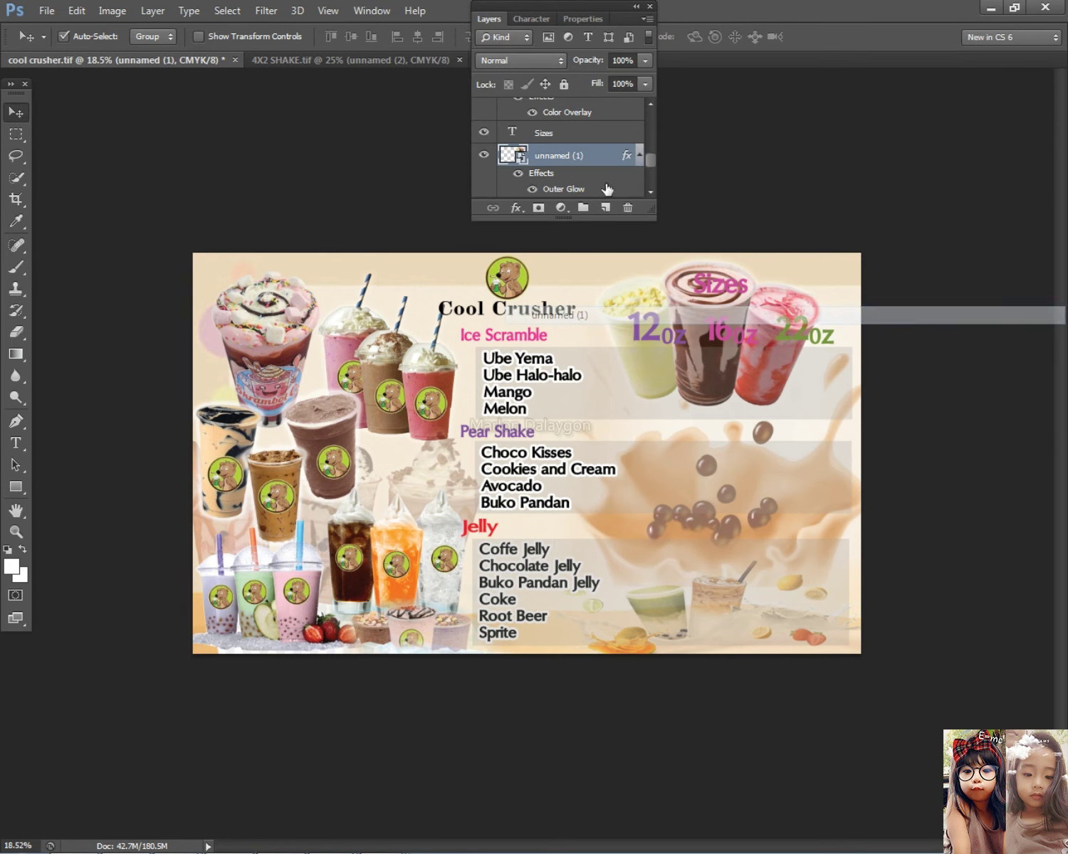
pyautogui.doubleClick(608, 170)
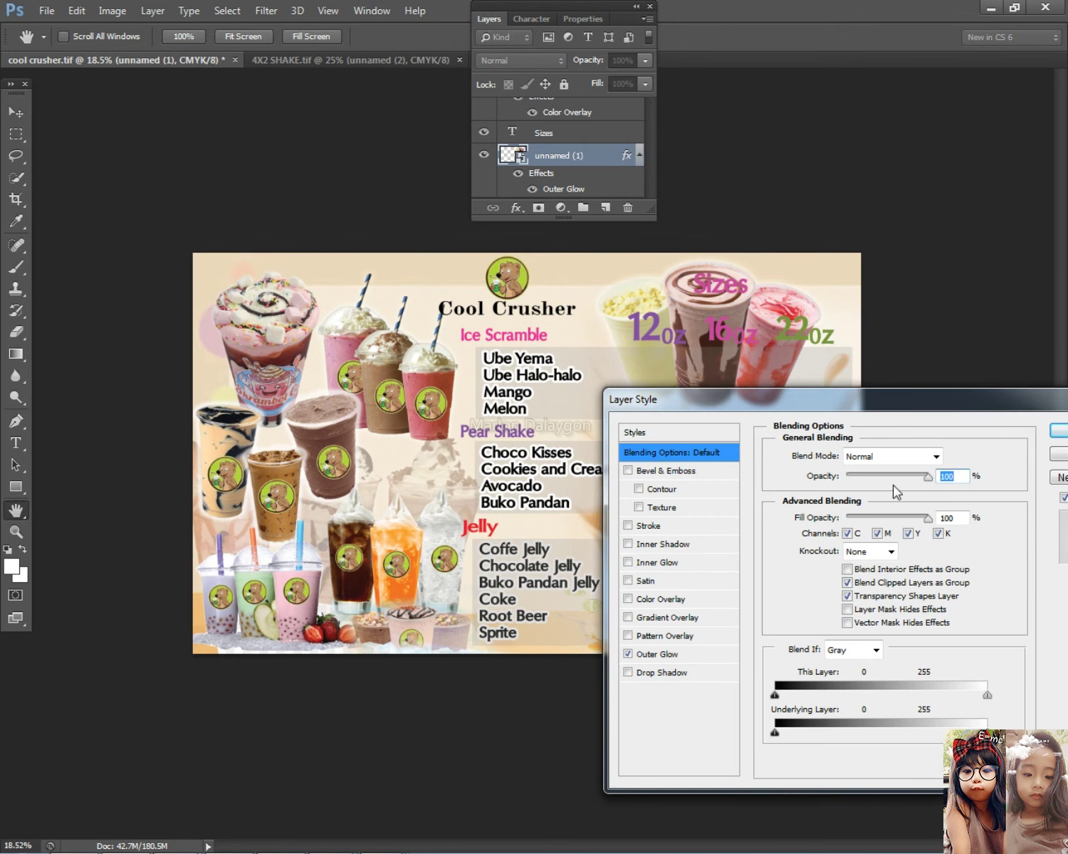
pyautogui.moveTo(897, 481)
pyautogui.mouseDown()
pyautogui.moveTo(862, 481)
pyautogui.moveTo(885, 476)
pyautogui.mouseUp()
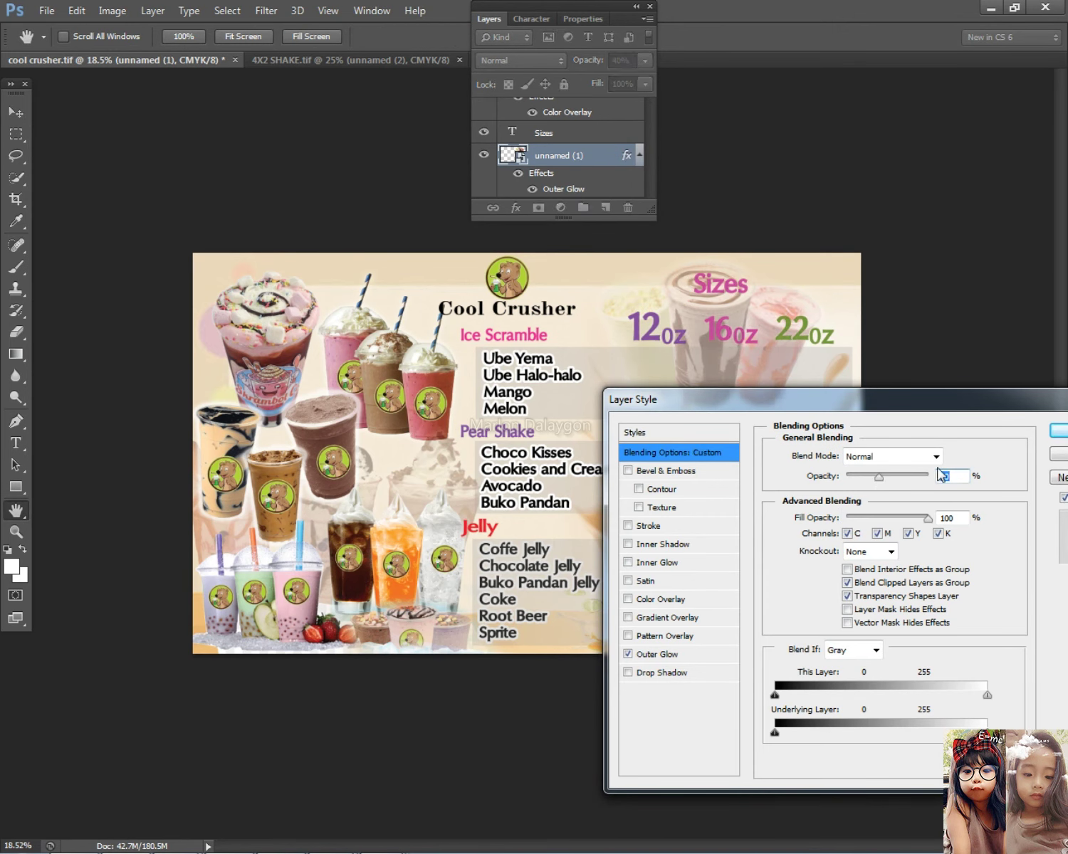
pyautogui.click(1059, 427)
pyautogui.doubleClick(483, 19)
pyautogui.hotkey('ctrl', '0')
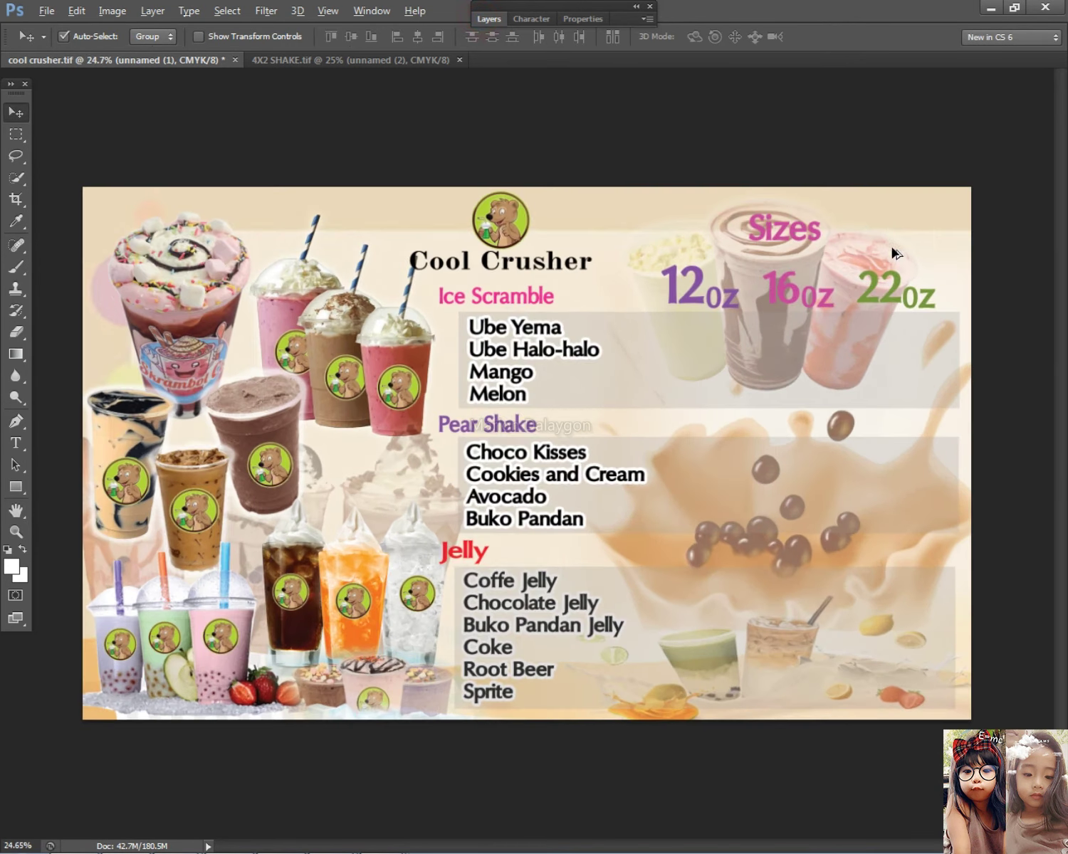
# Rotate the faded three-shake image to 1.54° and shift it slightly upward behind the size labels.
pyautogui.hotkey('ctrl', 't')
pyautogui.moveTo(1032, 163); pyautogui.dragTo(1035, 155)
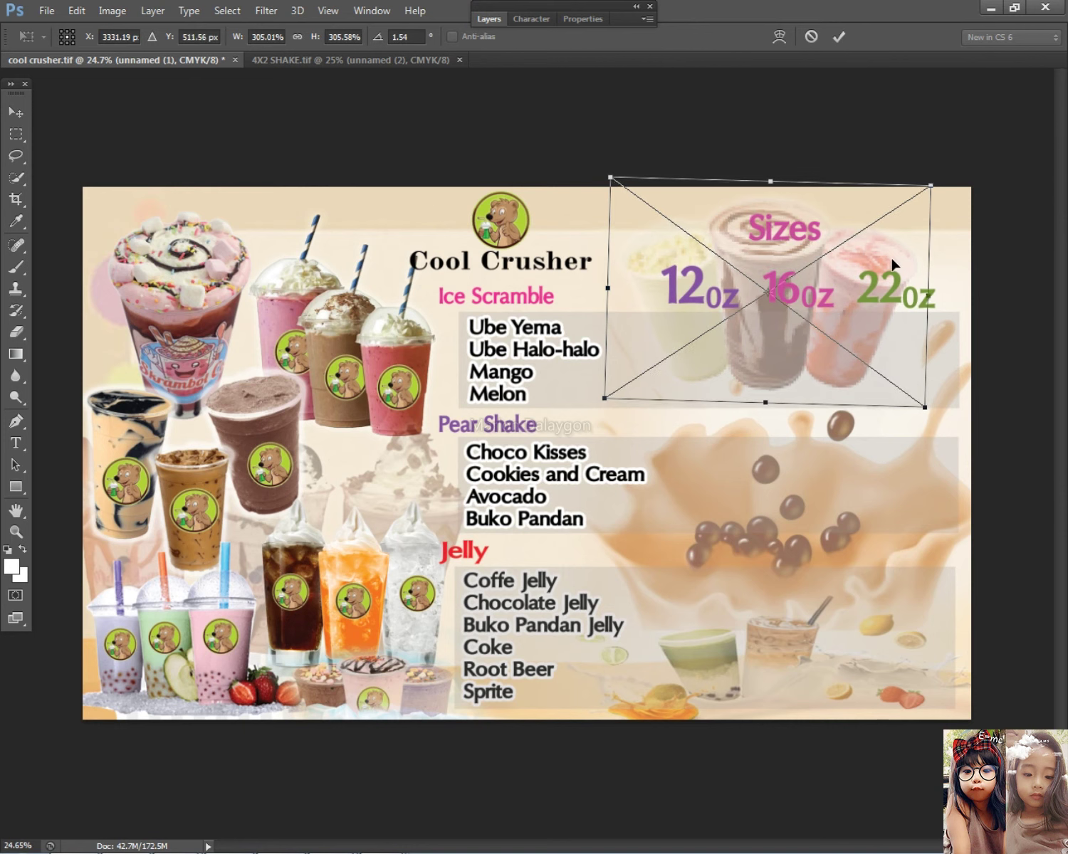
pyautogui.moveTo(894, 266); pyautogui.dragTo(890, 253)
pyautogui.press('Return')
# Bring the Sizes heading text to the front of the layer stack.
pyautogui.rightClick(785, 242)
pyautogui.click(785, 245)
pyautogui.rightClick(793, 246)
pyautogui.click(793, 248)
pyautogui.click(146, 10)
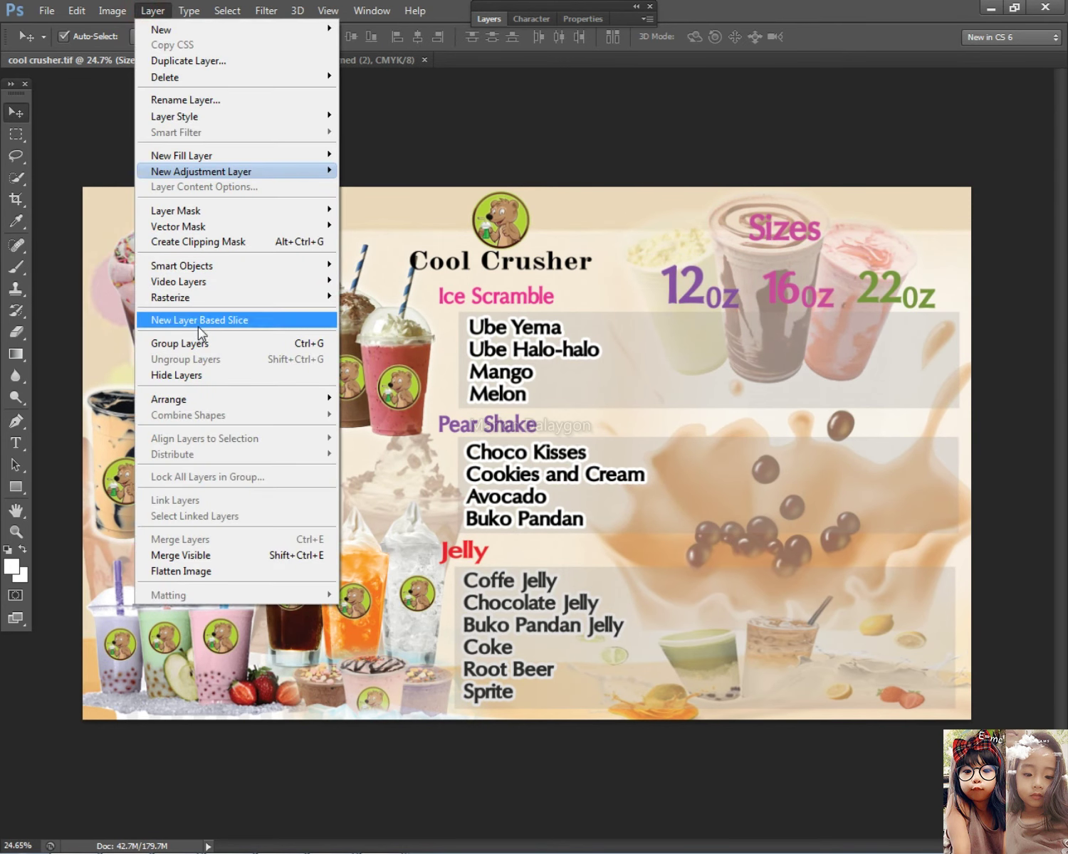
pyautogui.click(224, 395)
pyautogui.click(381, 398)
# Select the 12oz, 16oz and 22oz labels together and bring them to the front of the layer stack.
pyautogui.rightClick(707, 292)
pyautogui.click(712, 298)
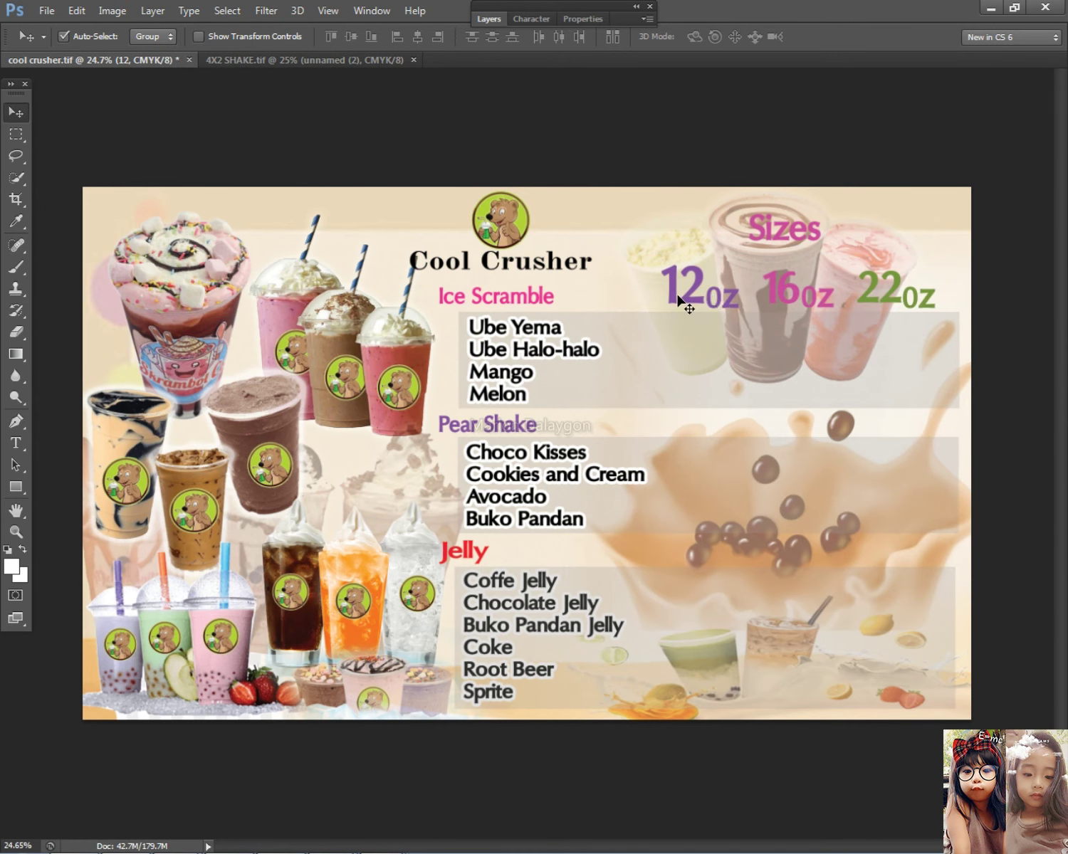
pyautogui.moveTo(611, 184); pyautogui.dragTo(655, 455)
pyautogui.click(486, 18)
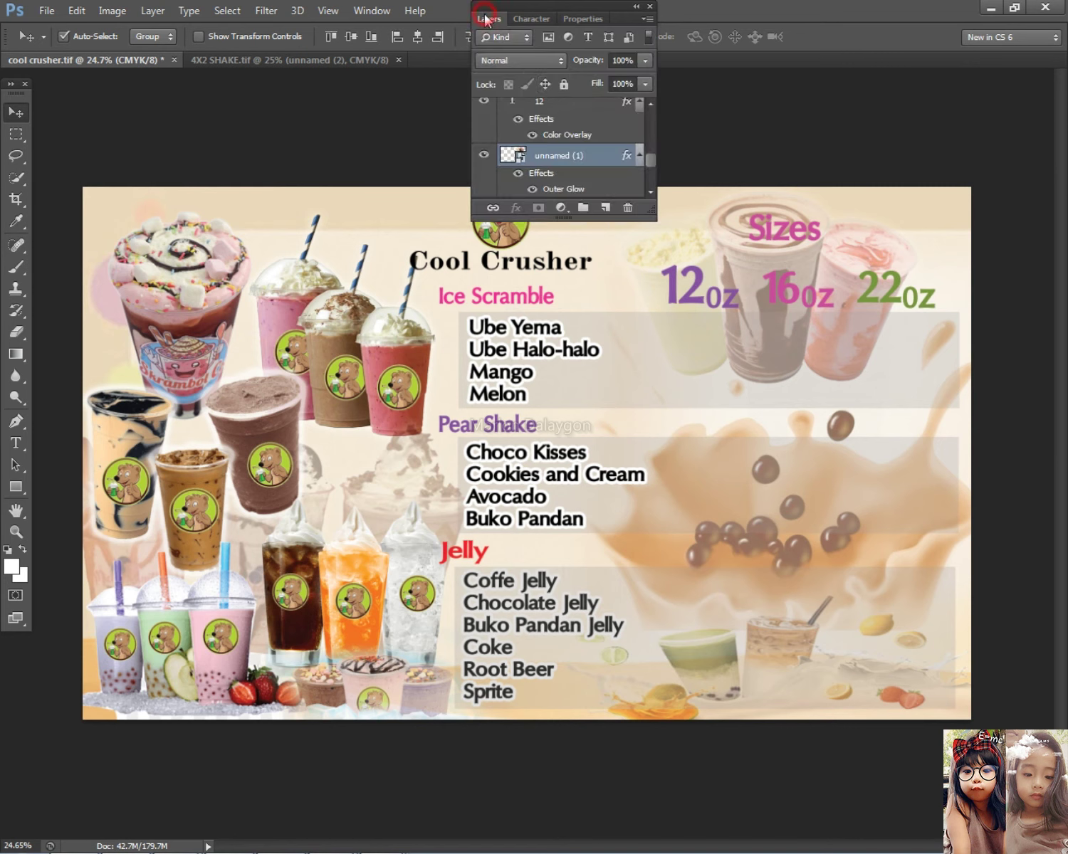
pyautogui.click(487, 17)
pyautogui.moveTo(952, 340); pyautogui.dragTo(694, 227)
pyautogui.click(153, 10)
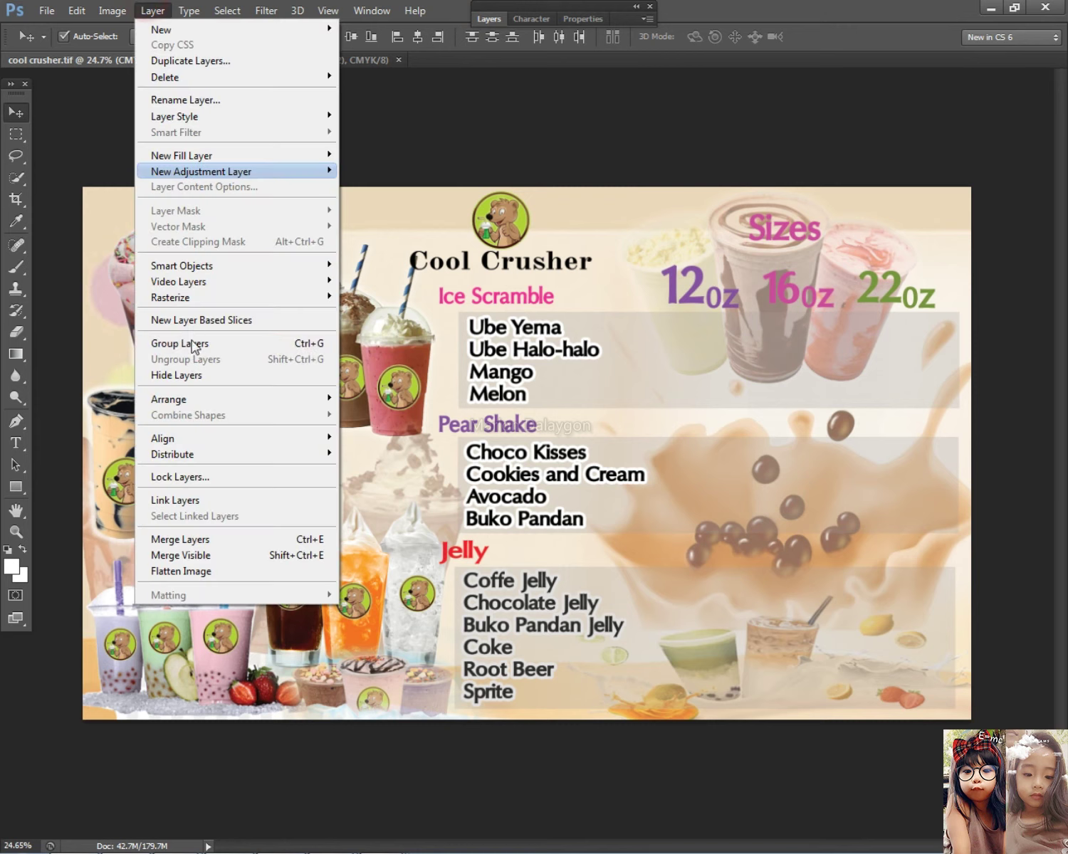
pyautogui.moveTo(208, 401)
pyautogui.click(428, 412)
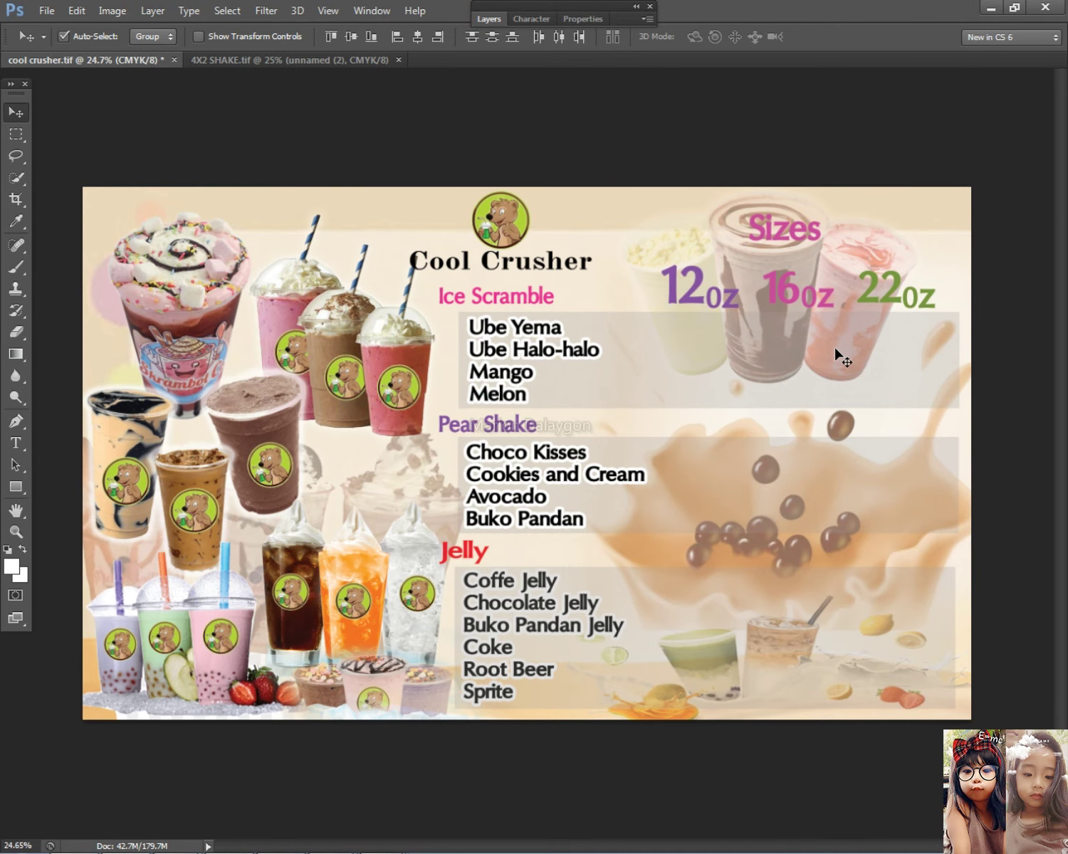
# Select the 12 text layer of the 12oz label and nudge it slightly to the left.
pyautogui.scroll(4, 840, 326)
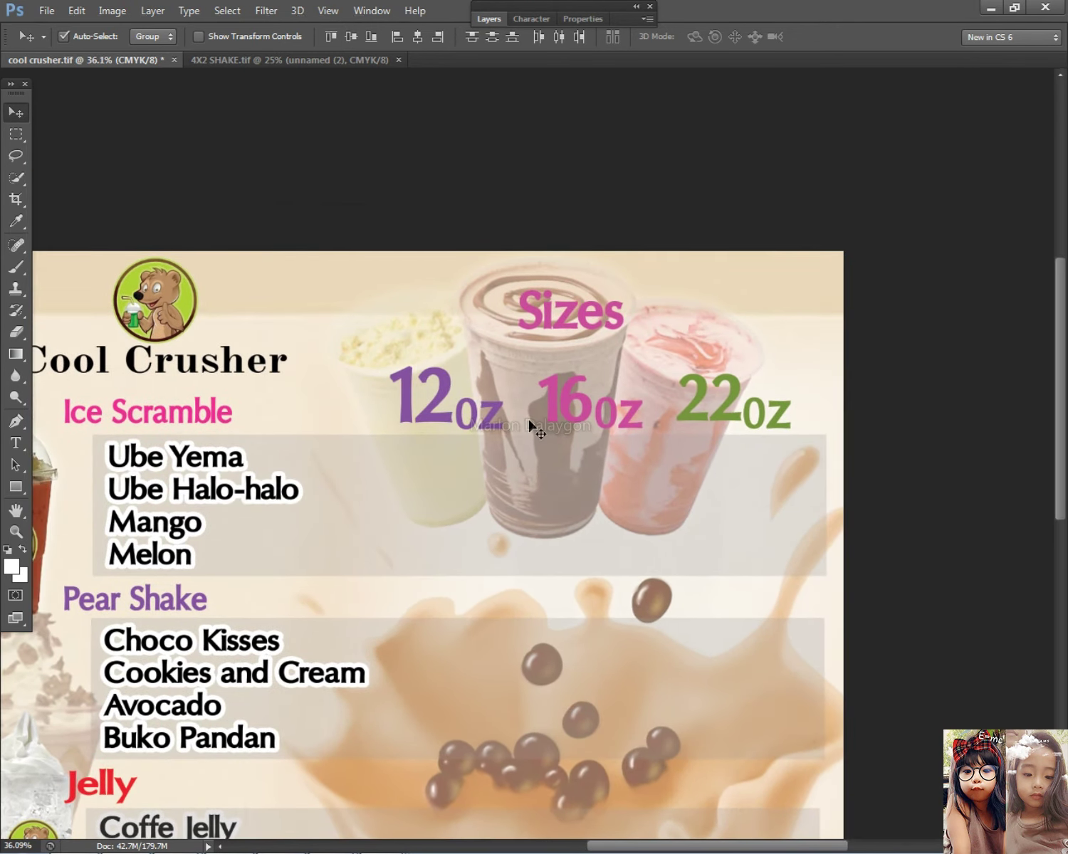
pyautogui.scroll(2, 533, 427)
pyautogui.rightClick(404, 409)
pyautogui.click(413, 412)
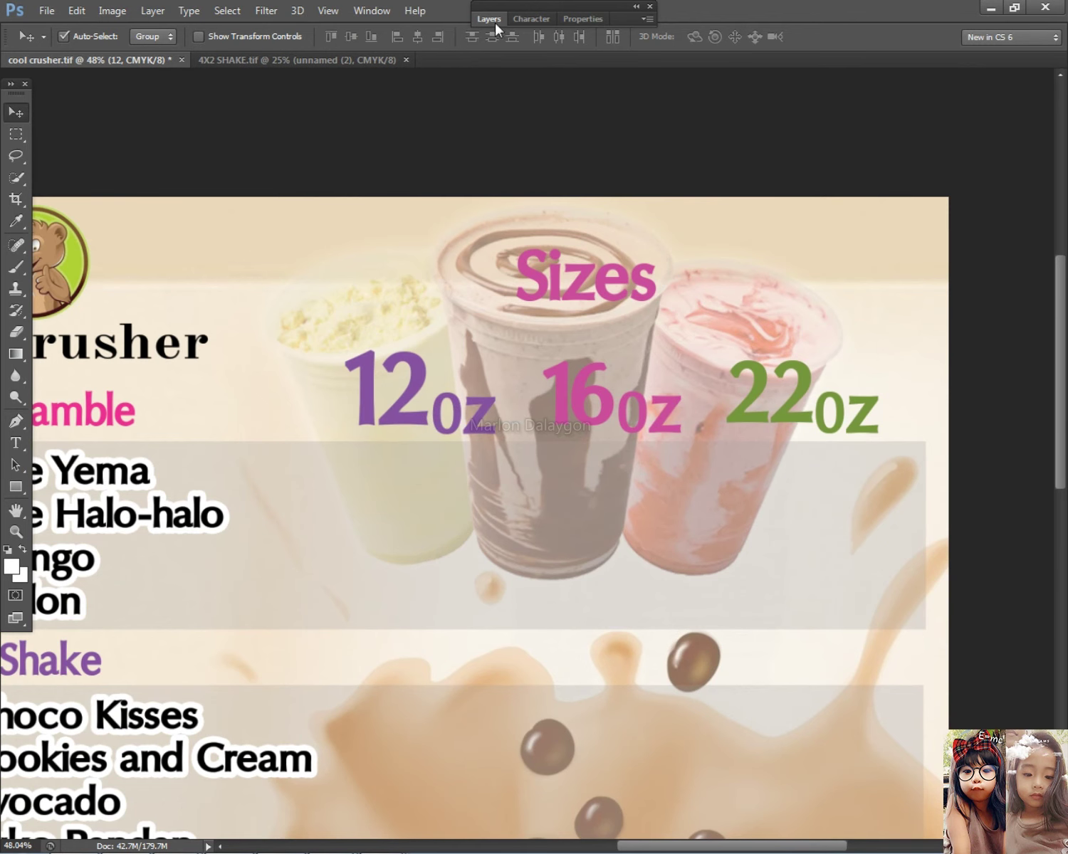
pyautogui.click(496, 25)
pyautogui.rightClick(399, 431)
pyautogui.click(545, 425)
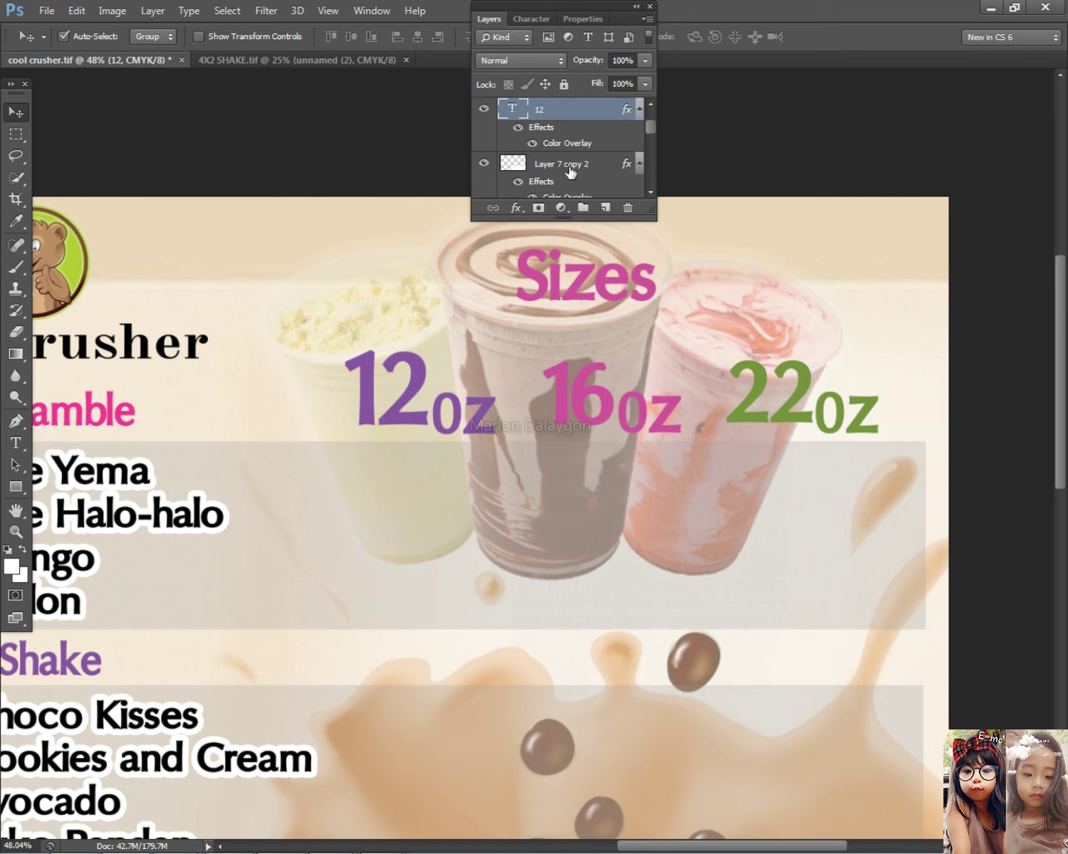
pyautogui.rightClick(389, 396)
pyautogui.click(403, 406)
pyautogui.moveTo(402, 411); pyautogui.dragTo(401, 407)
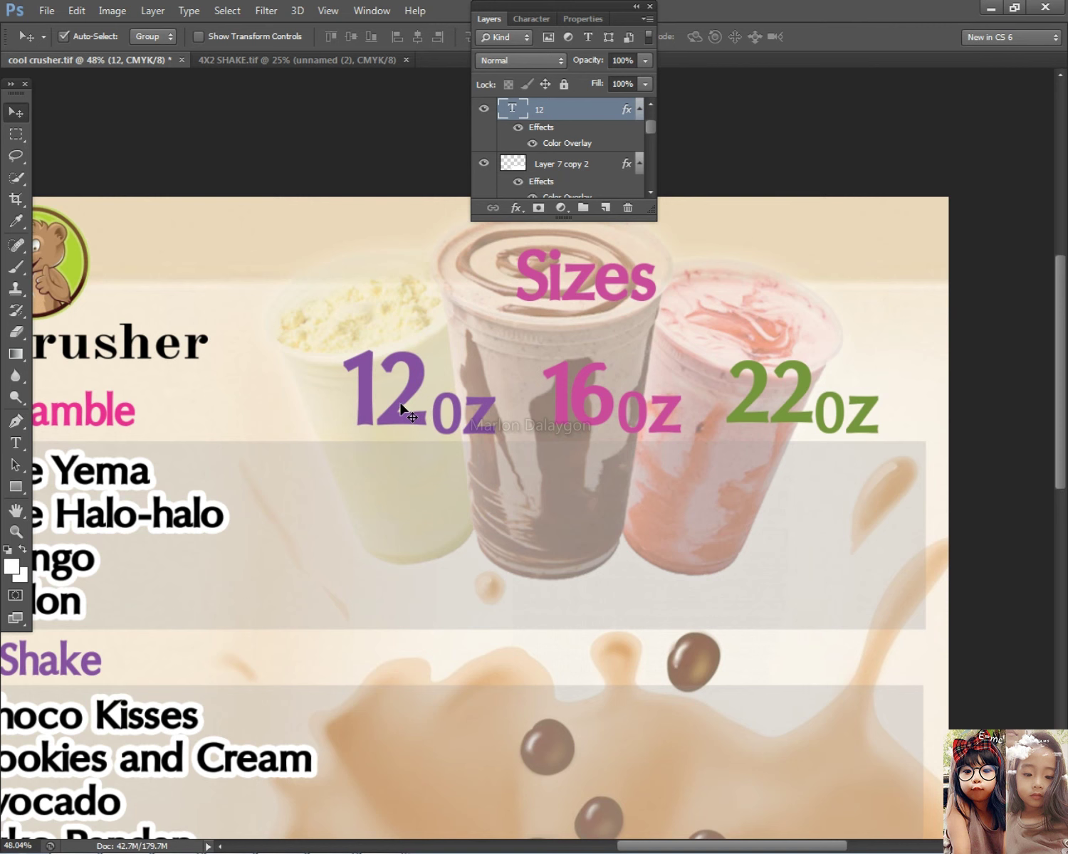
# Add a white outside stroke of 10 px to the 12 text.
pyautogui.doubleClick(589, 118)
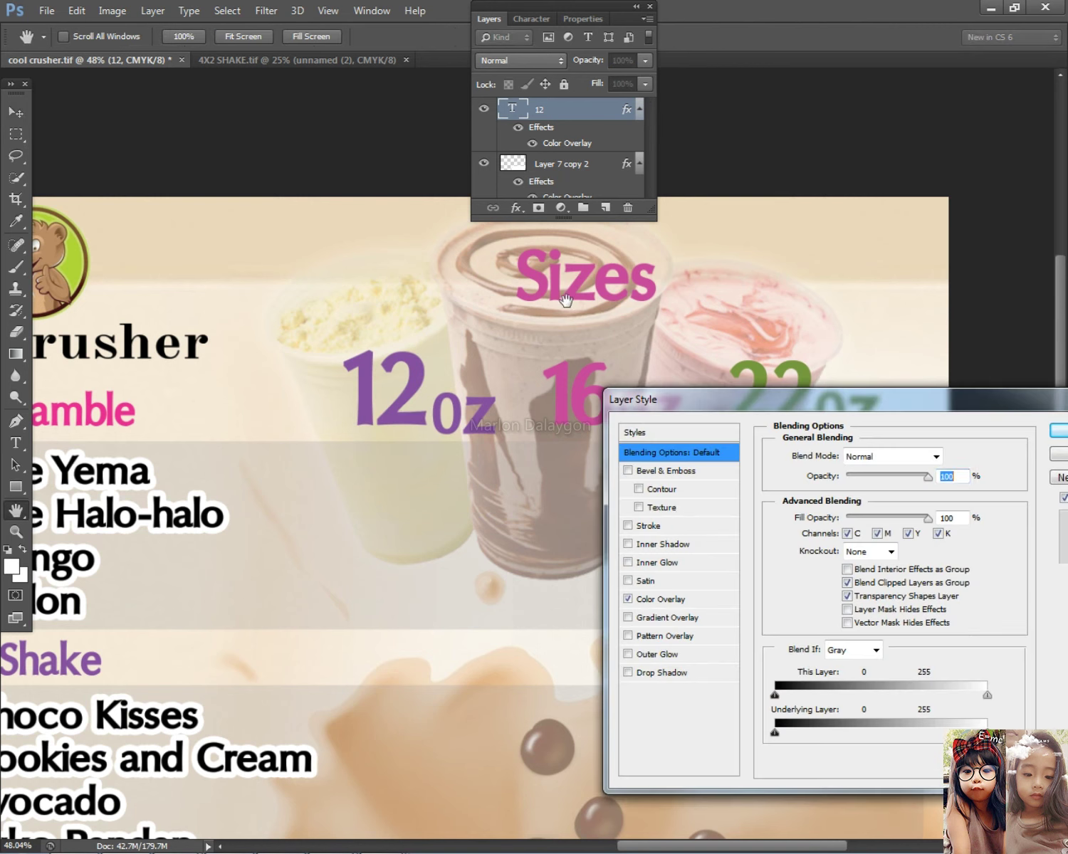
pyautogui.click(650, 525)
pyautogui.moveTo(839, 456); pyautogui.dragTo(841, 459)
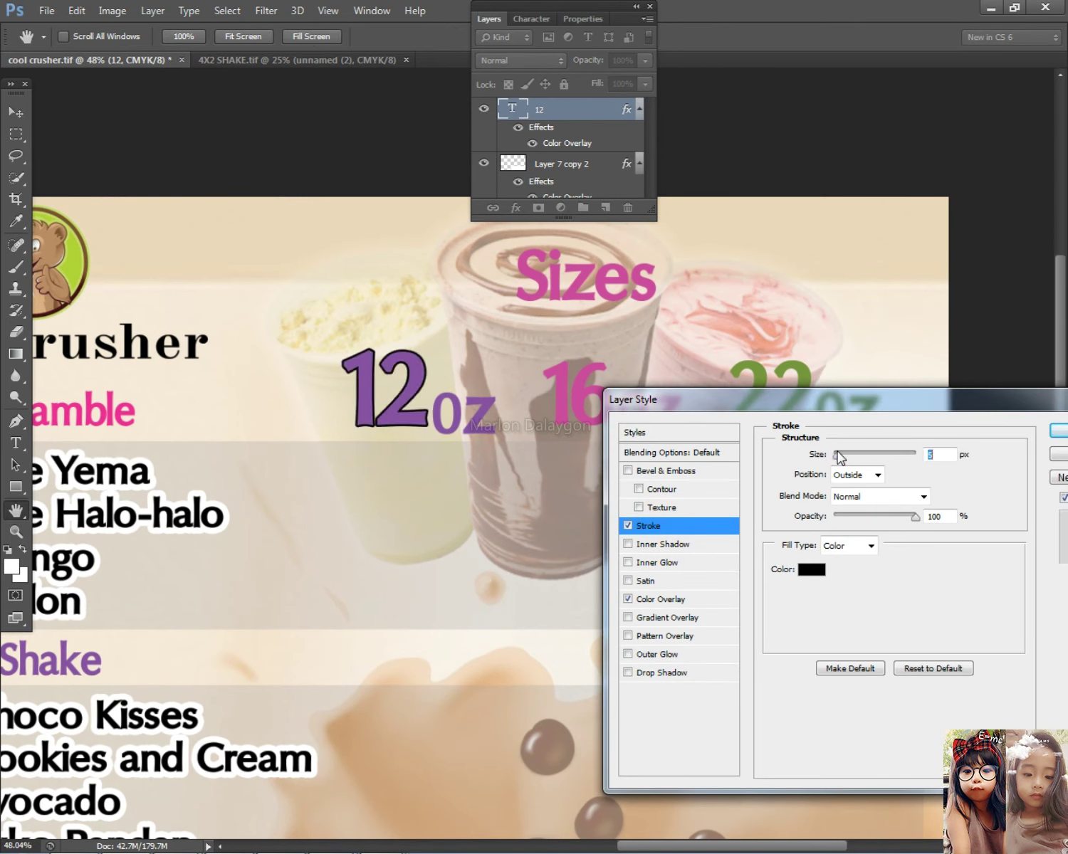
pyautogui.click(808, 569)
pyautogui.moveTo(602, 575); pyautogui.dragTo(298, 467)
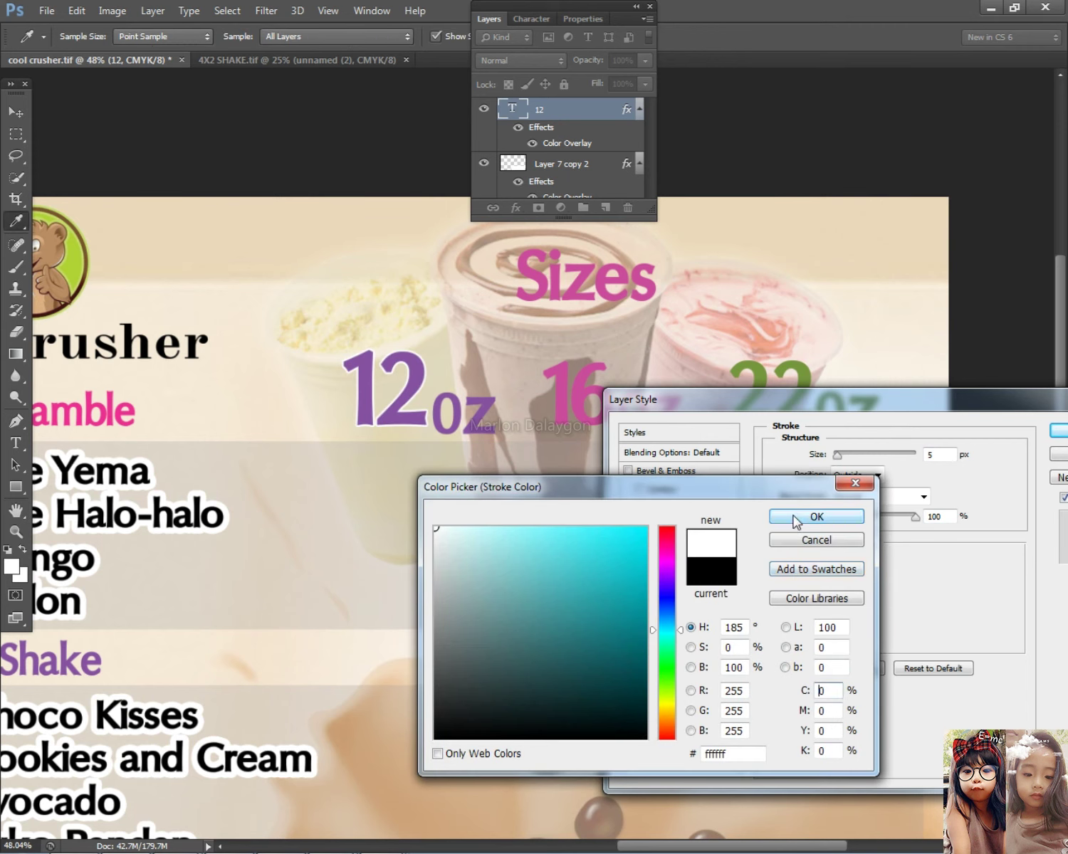
pyautogui.click(816, 517)
pyautogui.moveTo(842, 458); pyautogui.dragTo(842, 459)
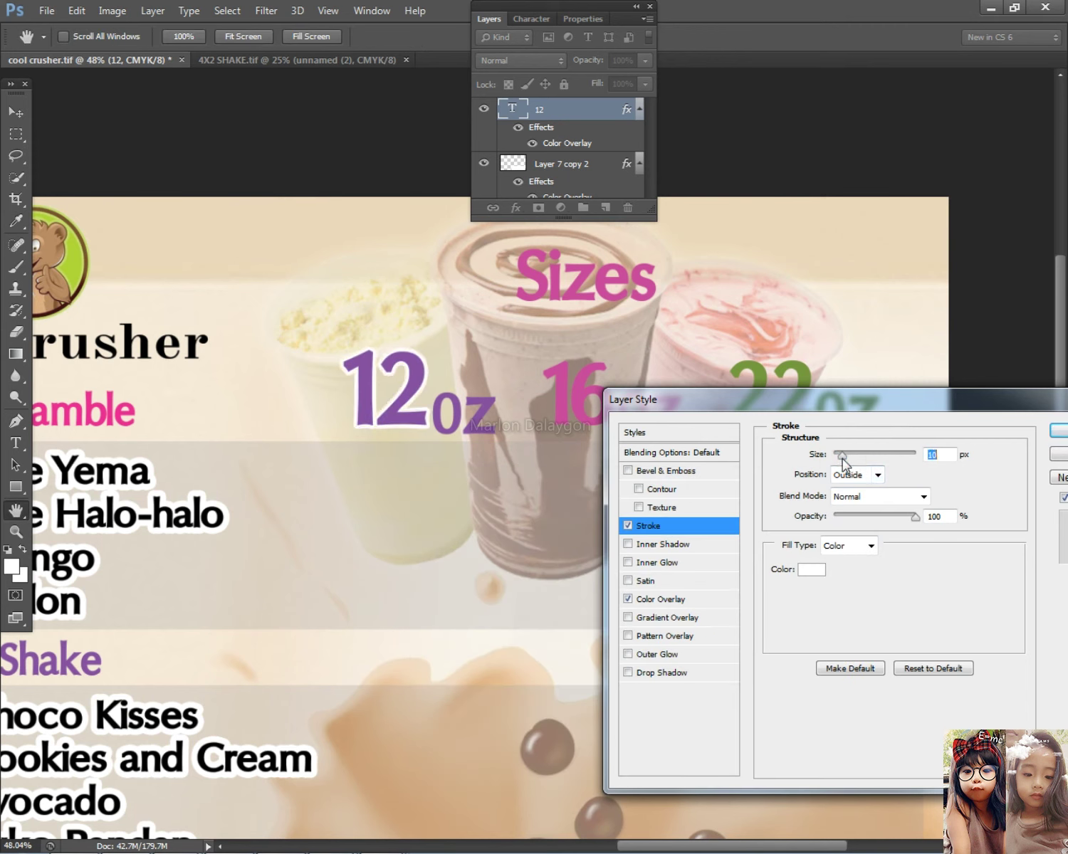
# Add a drop shadow with a distance of 15 px to the 12 text and apply the layer style.
pyautogui.click(659, 672)
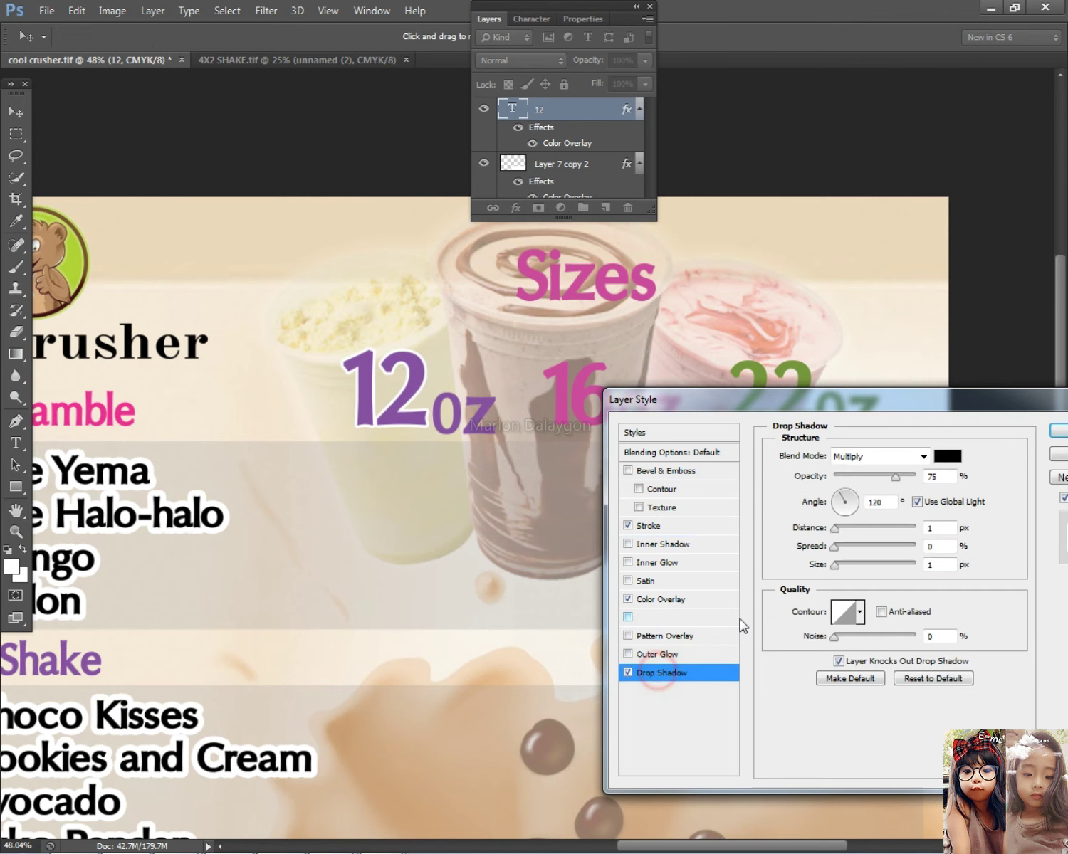
pyautogui.moveTo(842, 529); pyautogui.dragTo(847, 528)
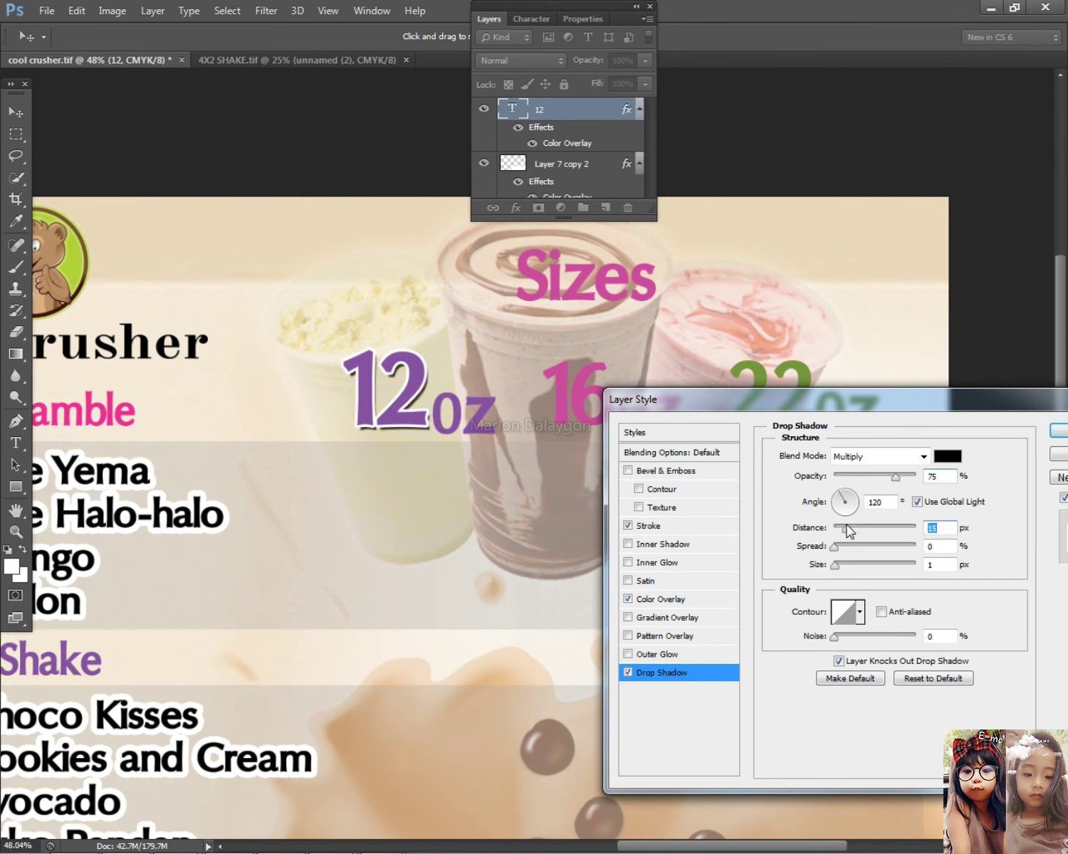
pyautogui.click(1061, 433)
# Copy the 12 text's layer style and paste it onto all the size numbers and their oz labels.
pyautogui.rightClick(416, 388)
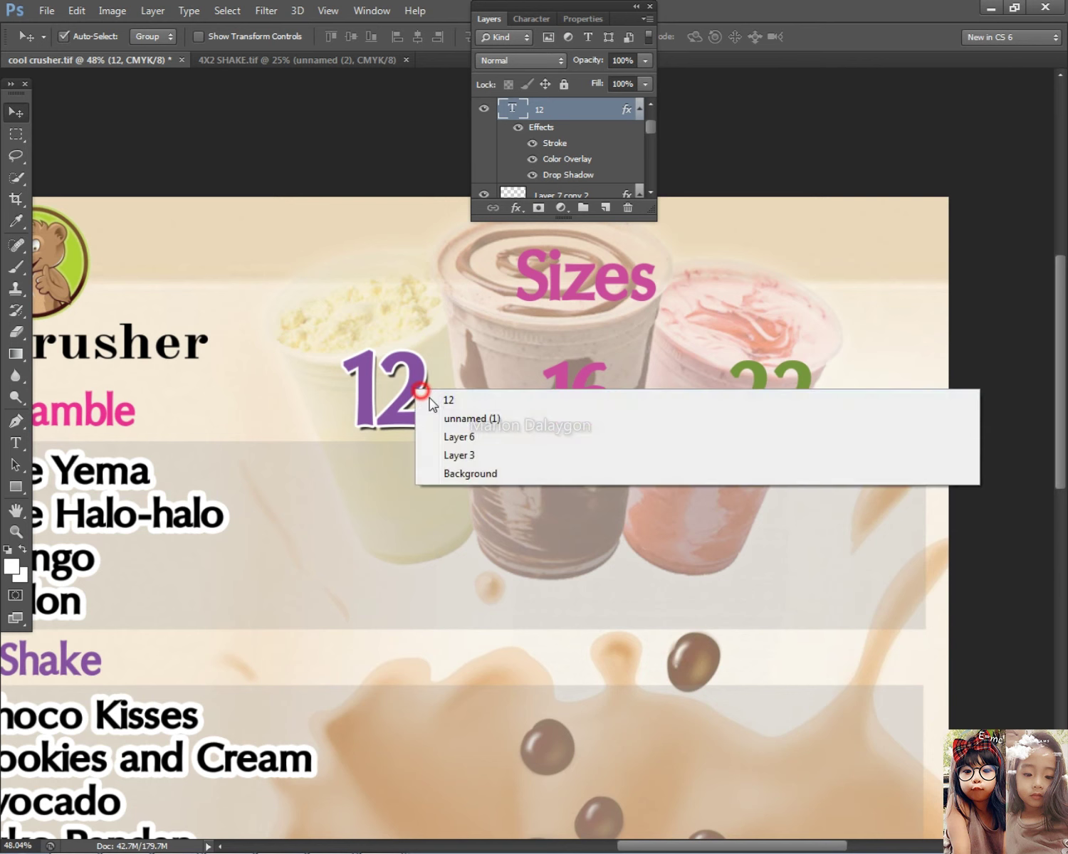
pyautogui.rightClick(565, 108)
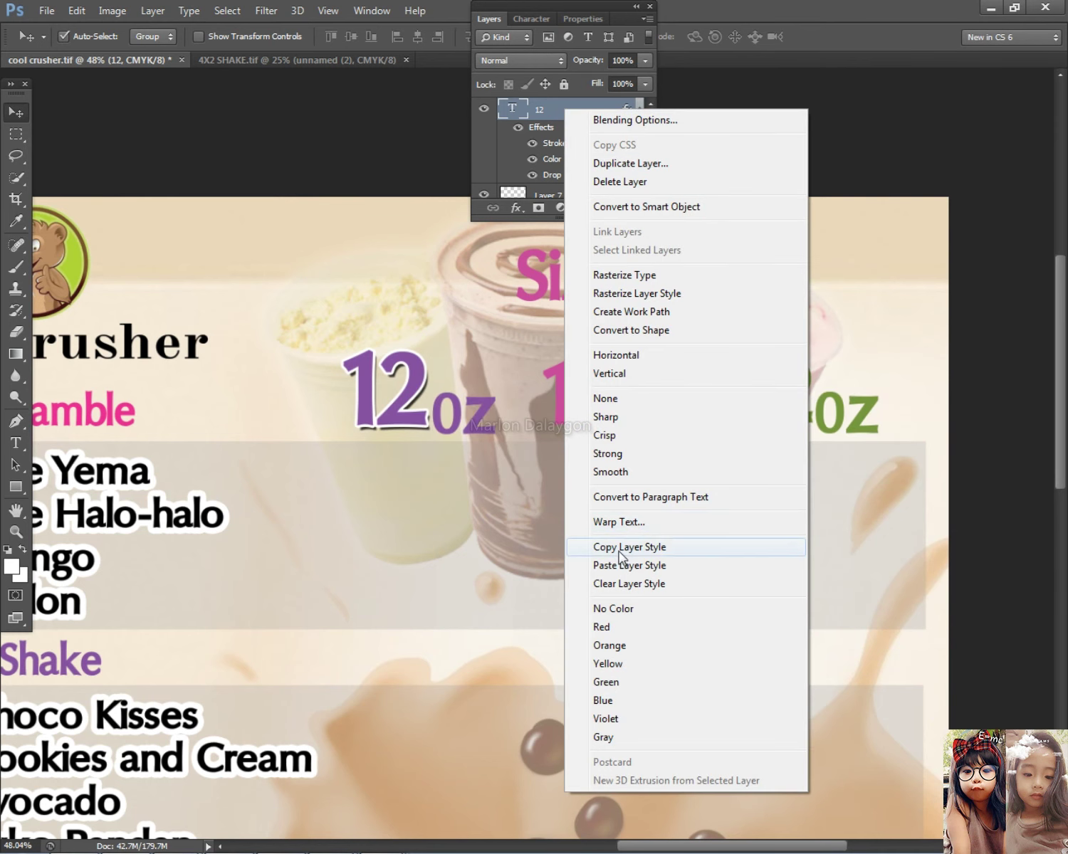
pyautogui.click(618, 548)
pyautogui.moveTo(877, 456); pyautogui.dragTo(443, 377)
pyautogui.scroll(-10, 555, 188)
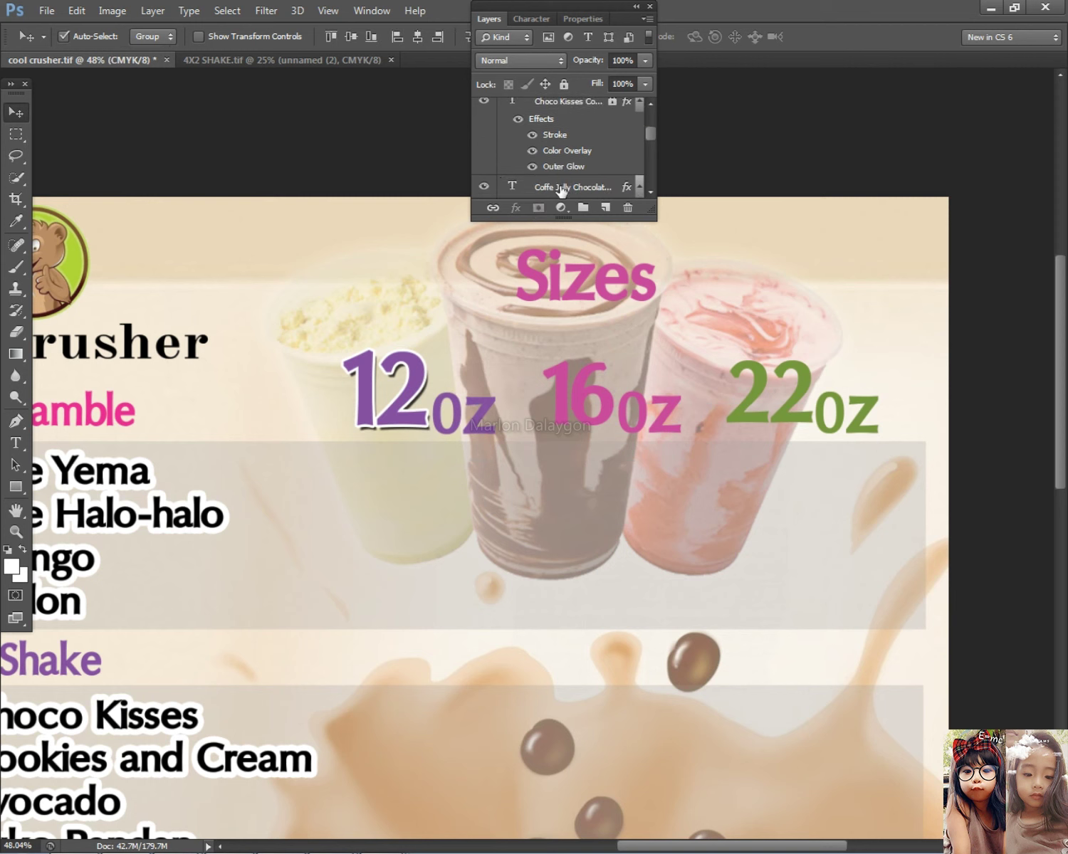
pyautogui.moveTo(872, 461); pyautogui.dragTo(434, 385)
pyautogui.rightClick(552, 167)
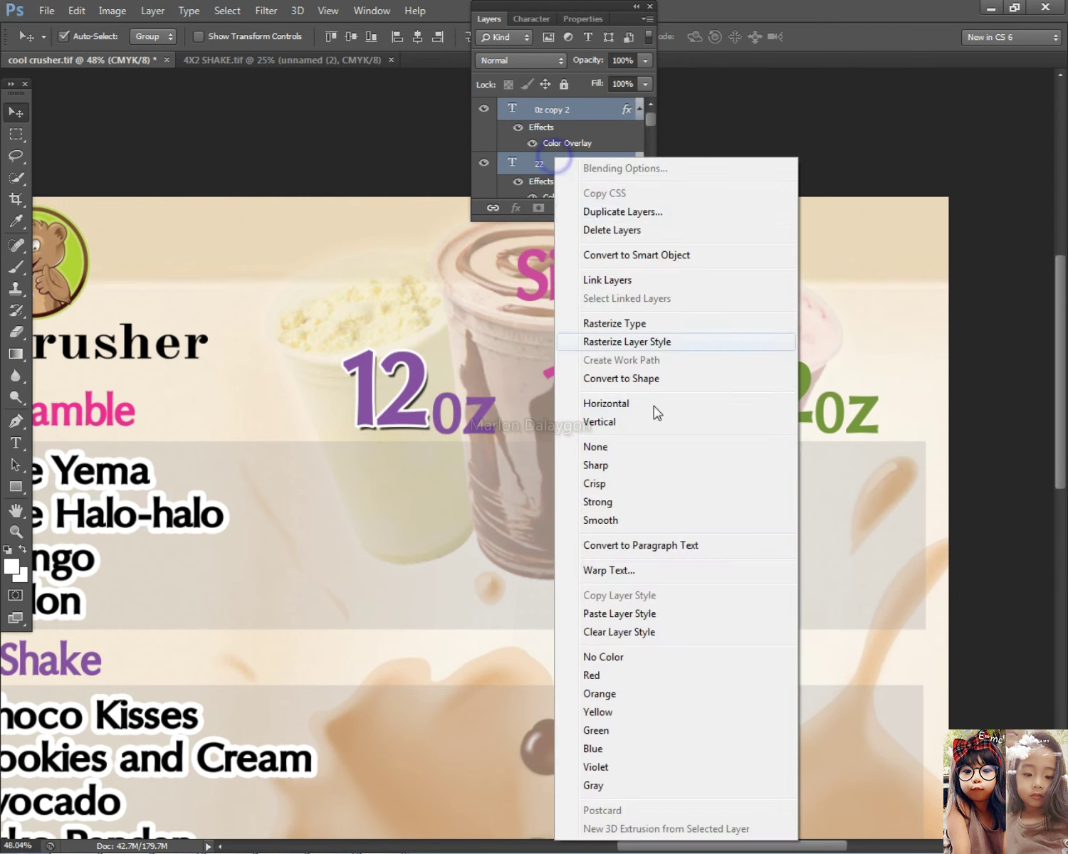
pyautogui.click(615, 613)
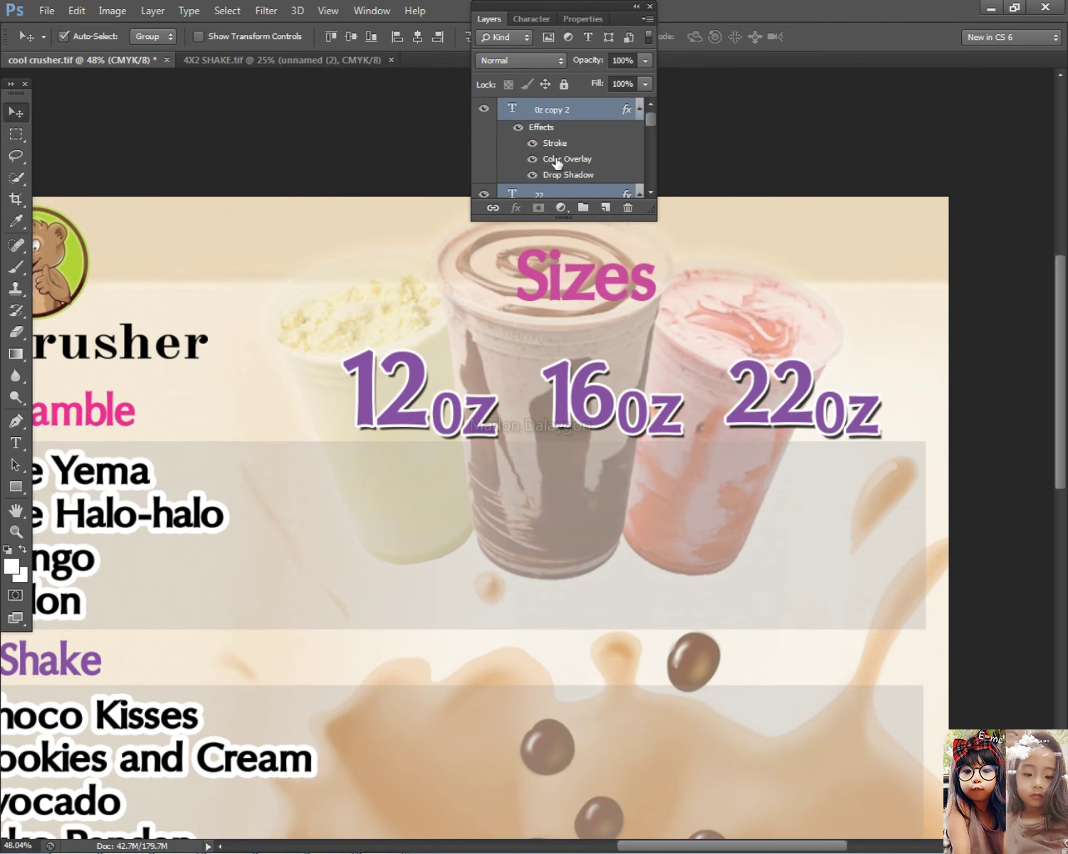
# Recolor the 16 text's color overlay with the pink sampled from the Ice Scramble heading (ed2e92).
pyautogui.click(593, 420)
pyautogui.rightClick(596, 129)
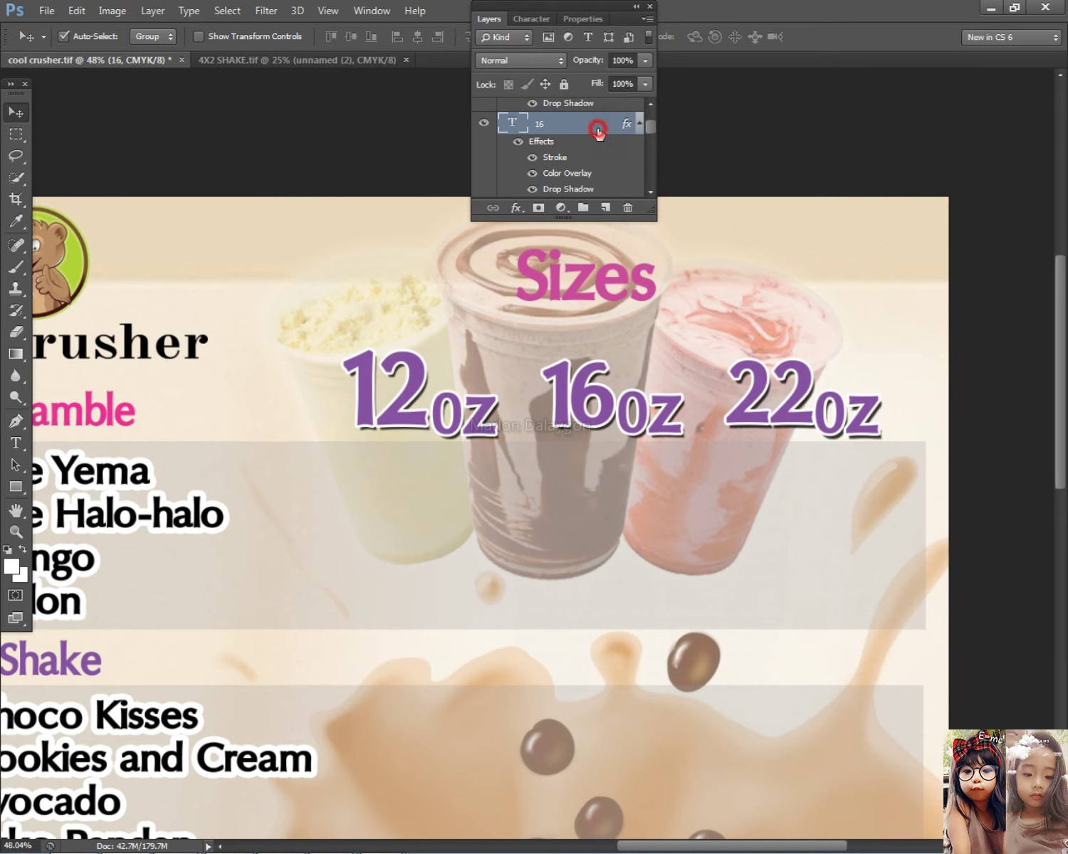
pyautogui.doubleClick(597, 132)
pyautogui.click(669, 600)
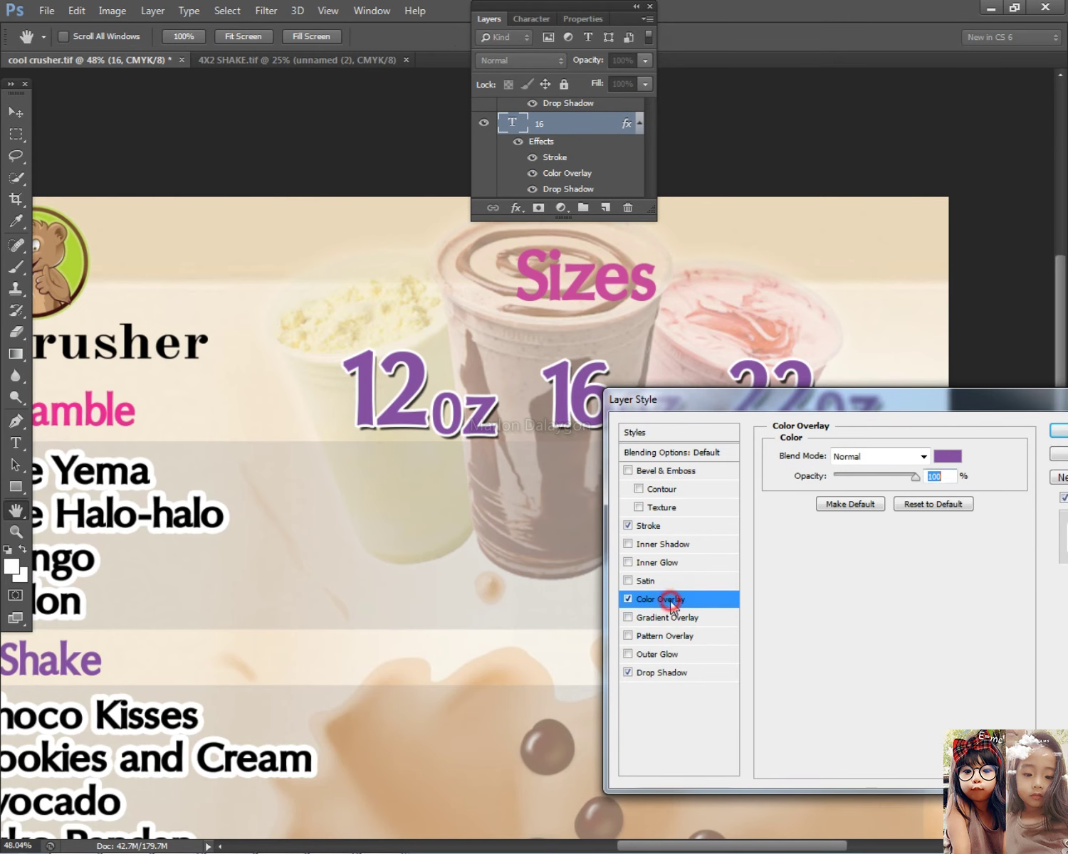
pyautogui.click(947, 455)
pyautogui.click(114, 405)
pyautogui.click(817, 516)
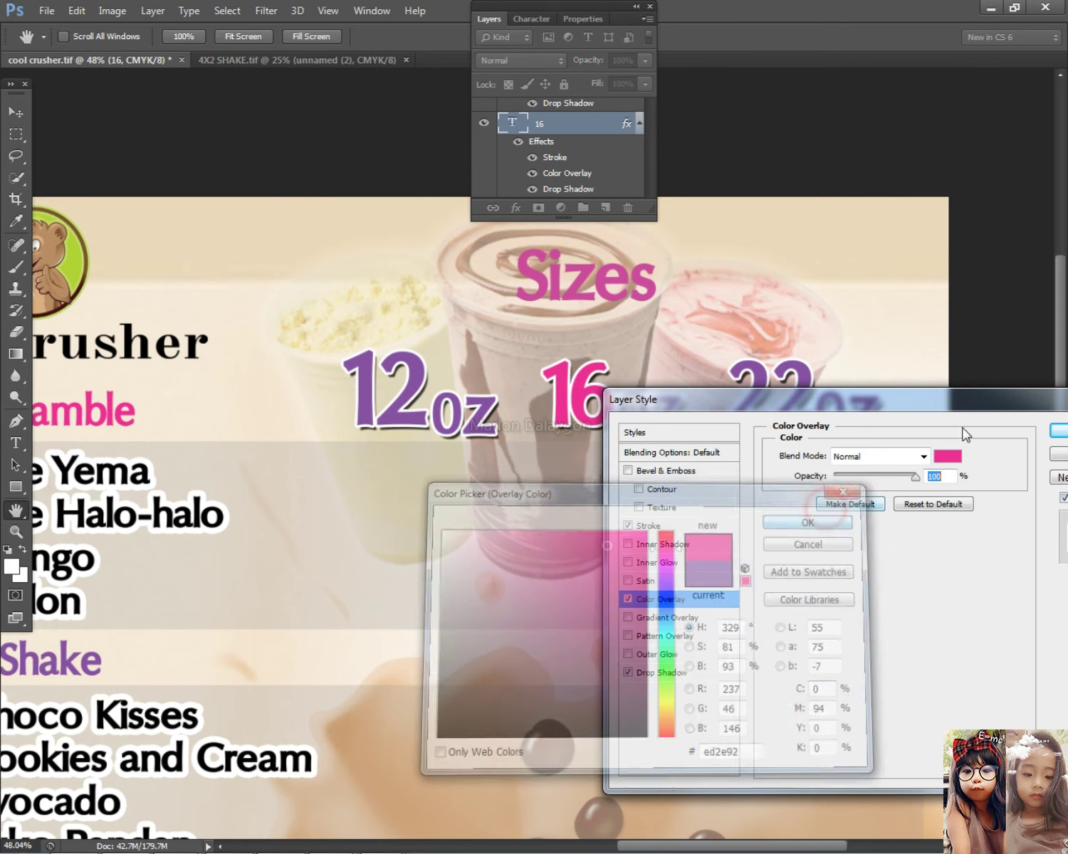
pyautogui.click(1059, 431)
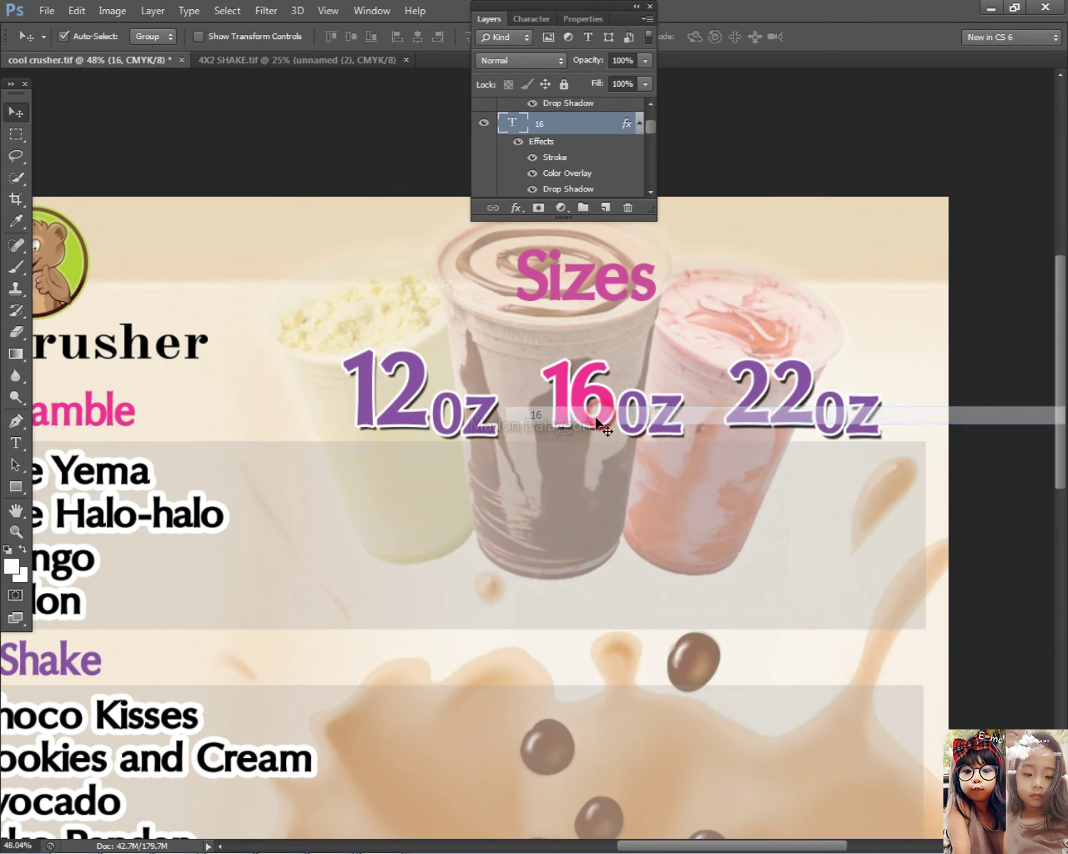
# Copy the 16 text's layer style and paste it onto its oz label.
pyautogui.rightClick(563, 124)
pyautogui.click(624, 558)
pyautogui.rightClick(636, 408)
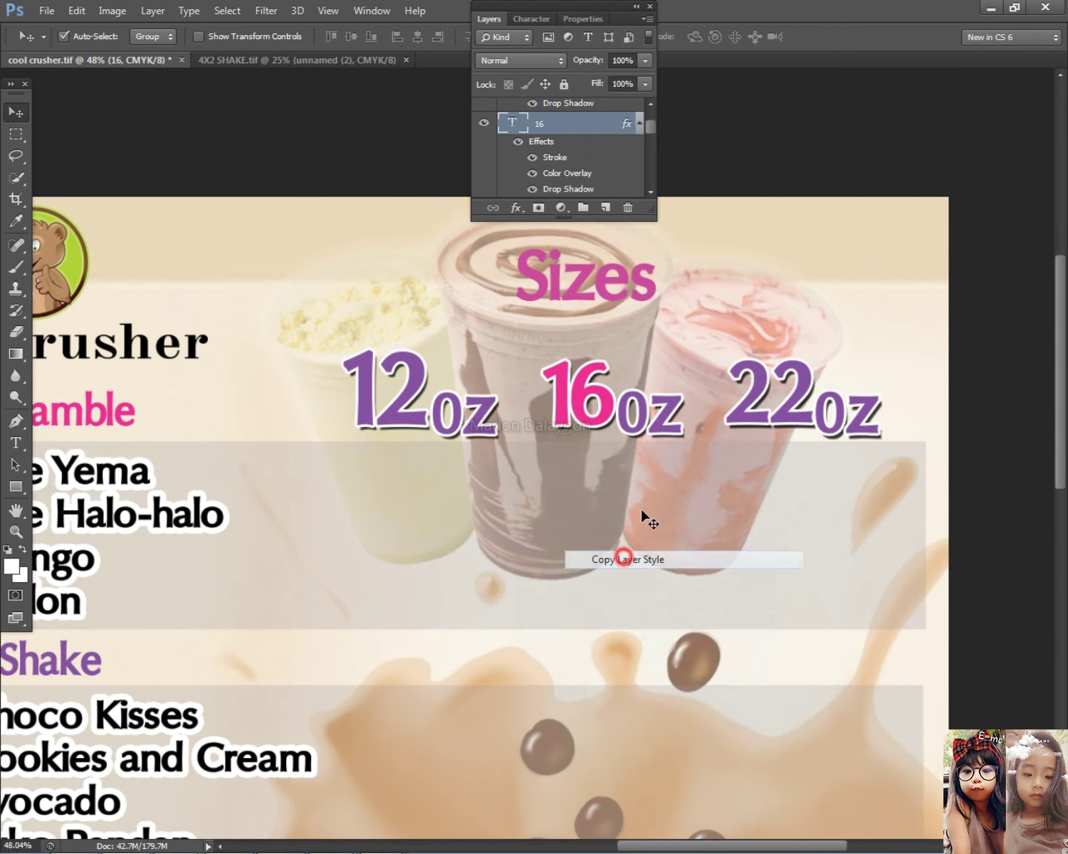
pyautogui.click(641, 420)
pyautogui.rightClick(560, 108)
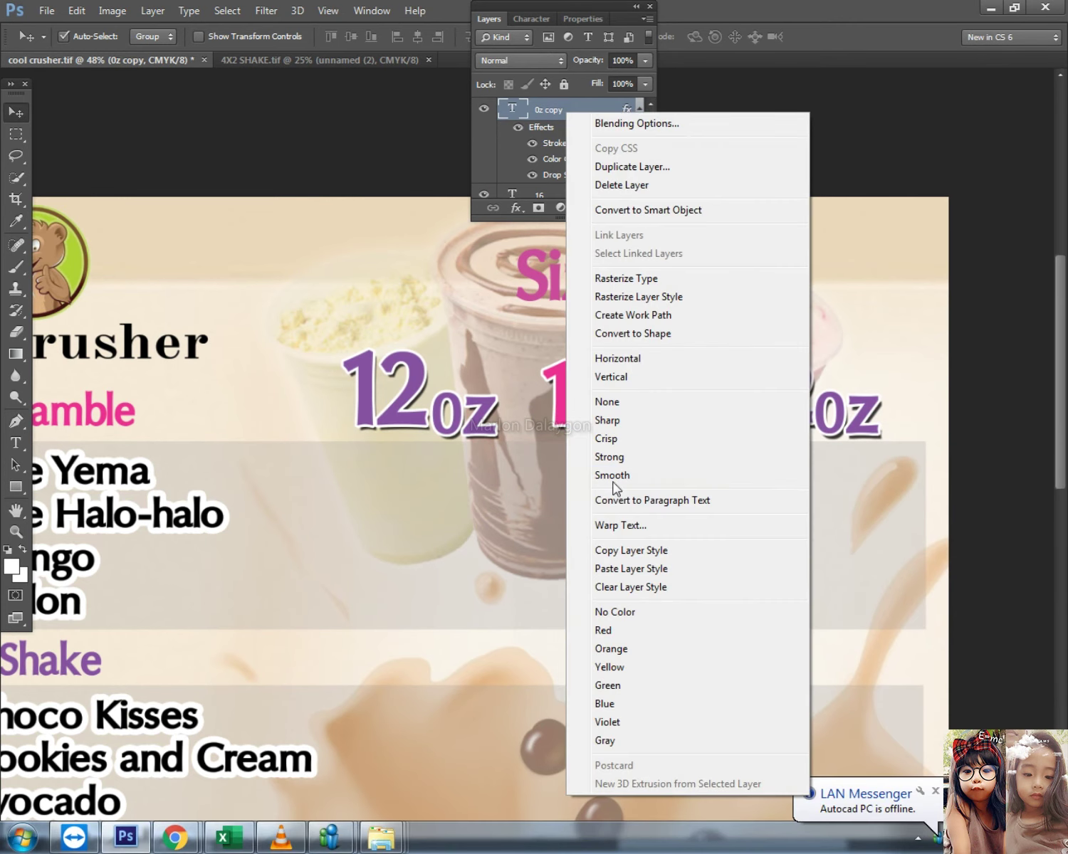
pyautogui.click(614, 567)
# Set the 22 text's color overlay to green 06c029 and apply the layer style.
pyautogui.rightClick(802, 403)
pyautogui.click(815, 405)
pyautogui.doubleClick(596, 107)
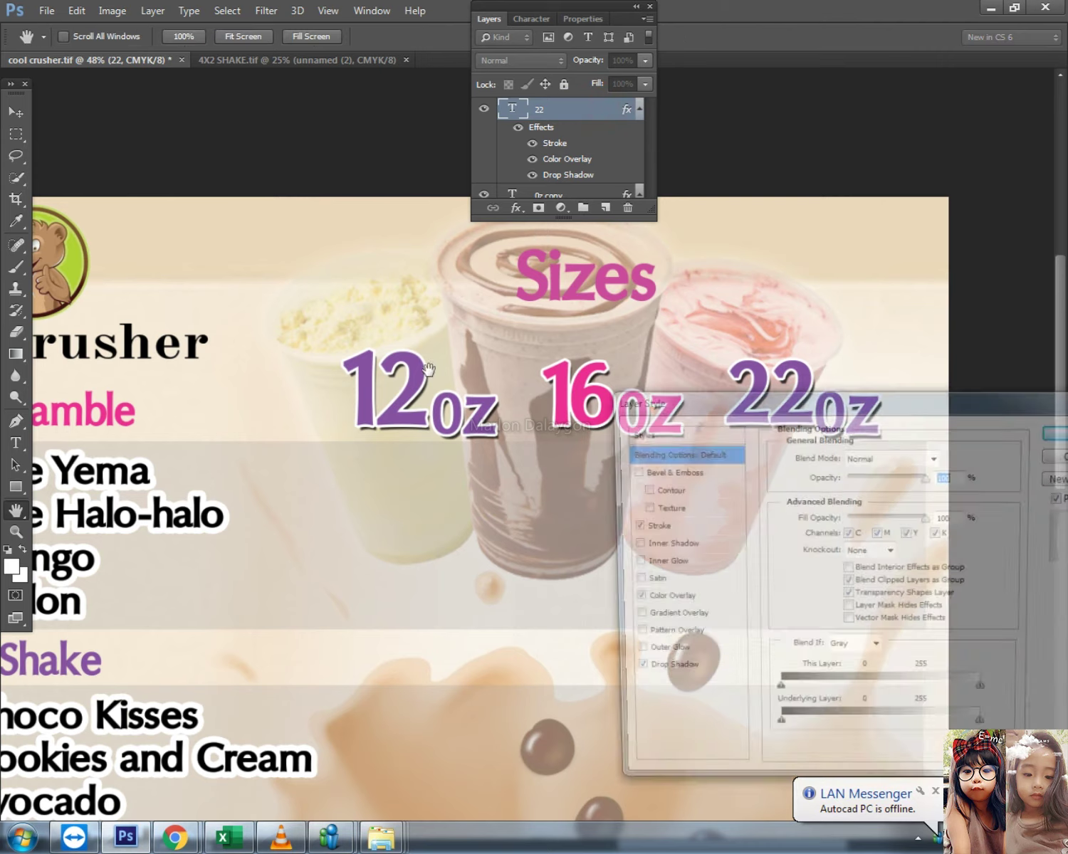
pyautogui.click(680, 602)
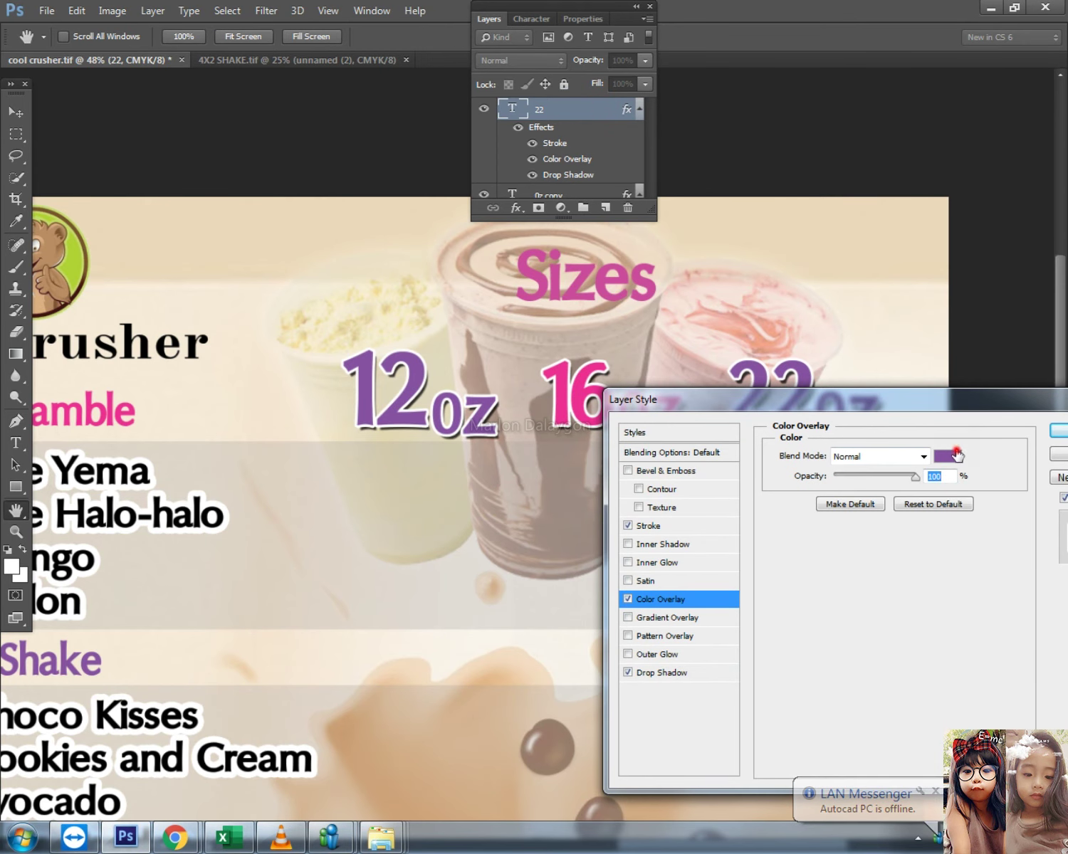
pyautogui.click(947, 457)
pyautogui.click(674, 660)
pyautogui.click(645, 528)
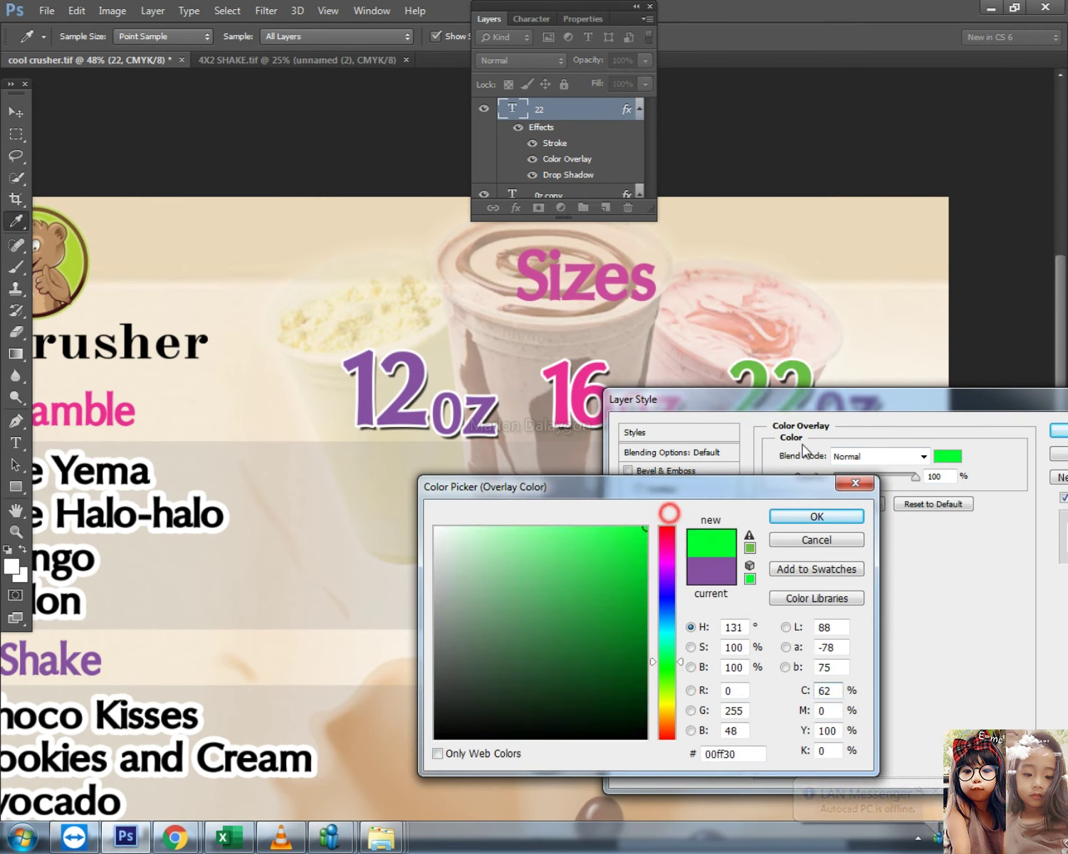
pyautogui.click(639, 577)
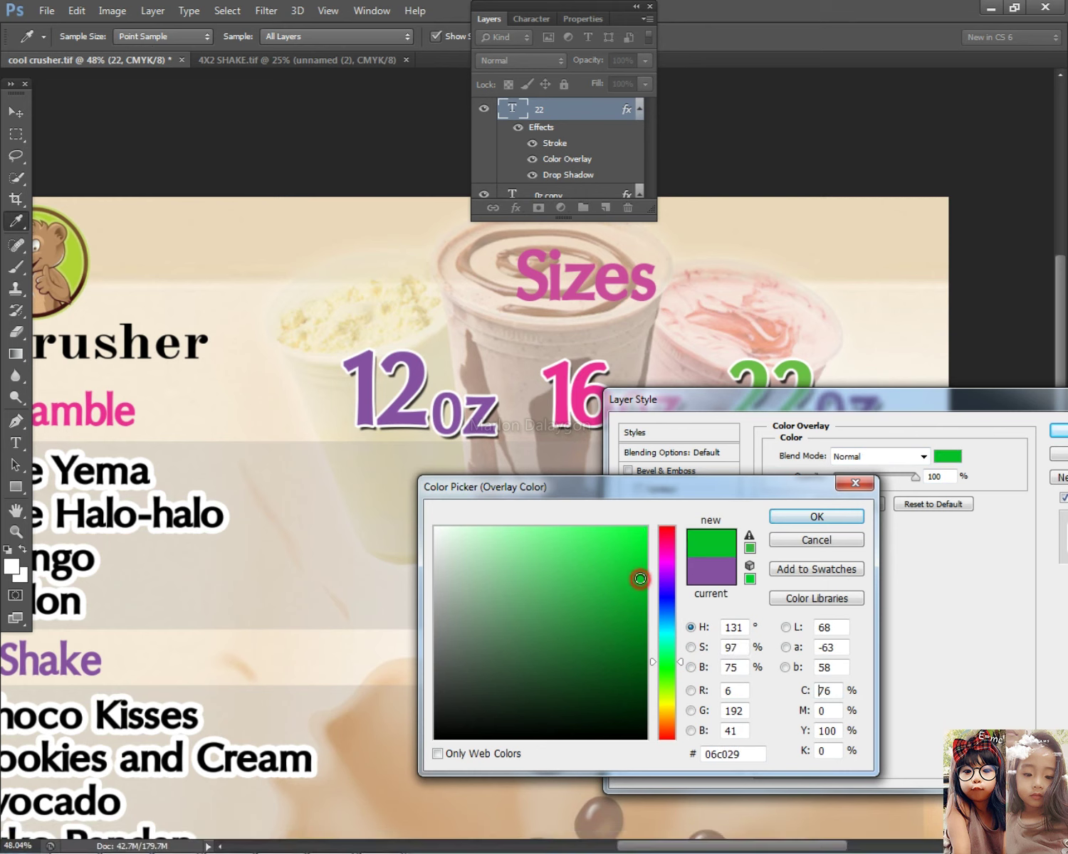
pyautogui.click(817, 514)
pyautogui.click(1059, 431)
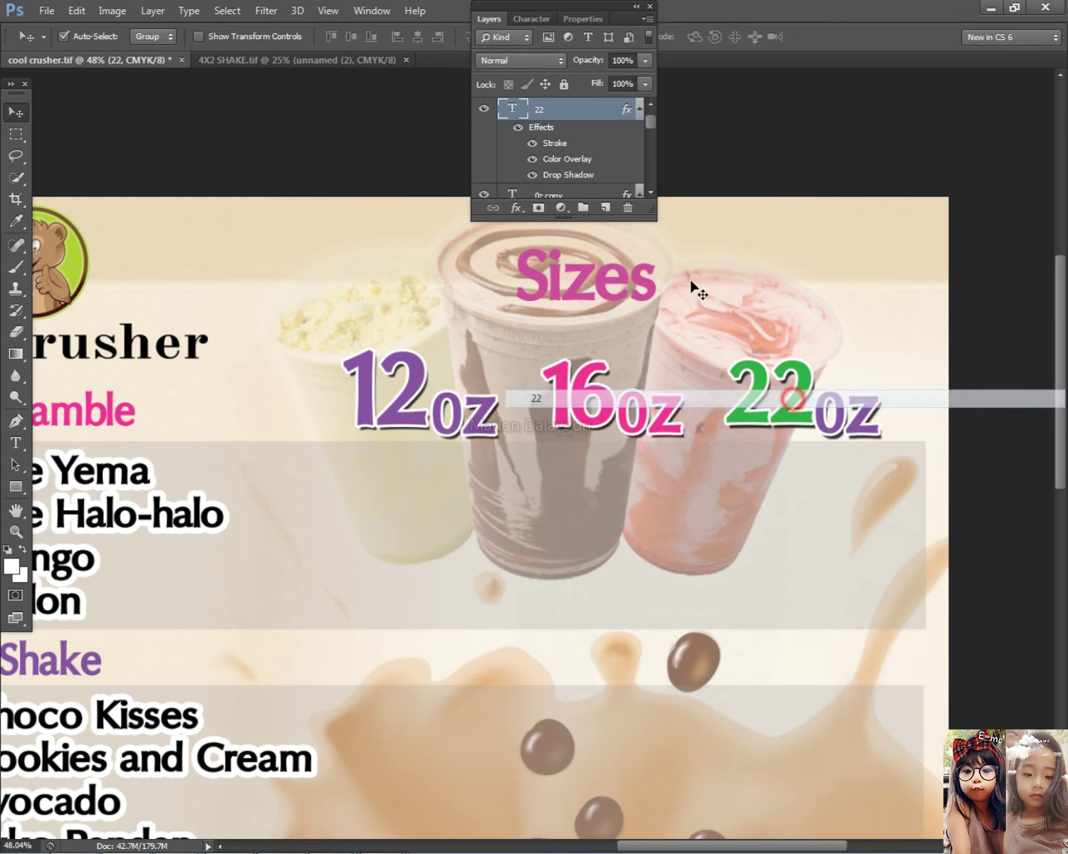
# Copy the 22 text's layer style and paste it onto its oz label.
pyautogui.rightClick(569, 114)
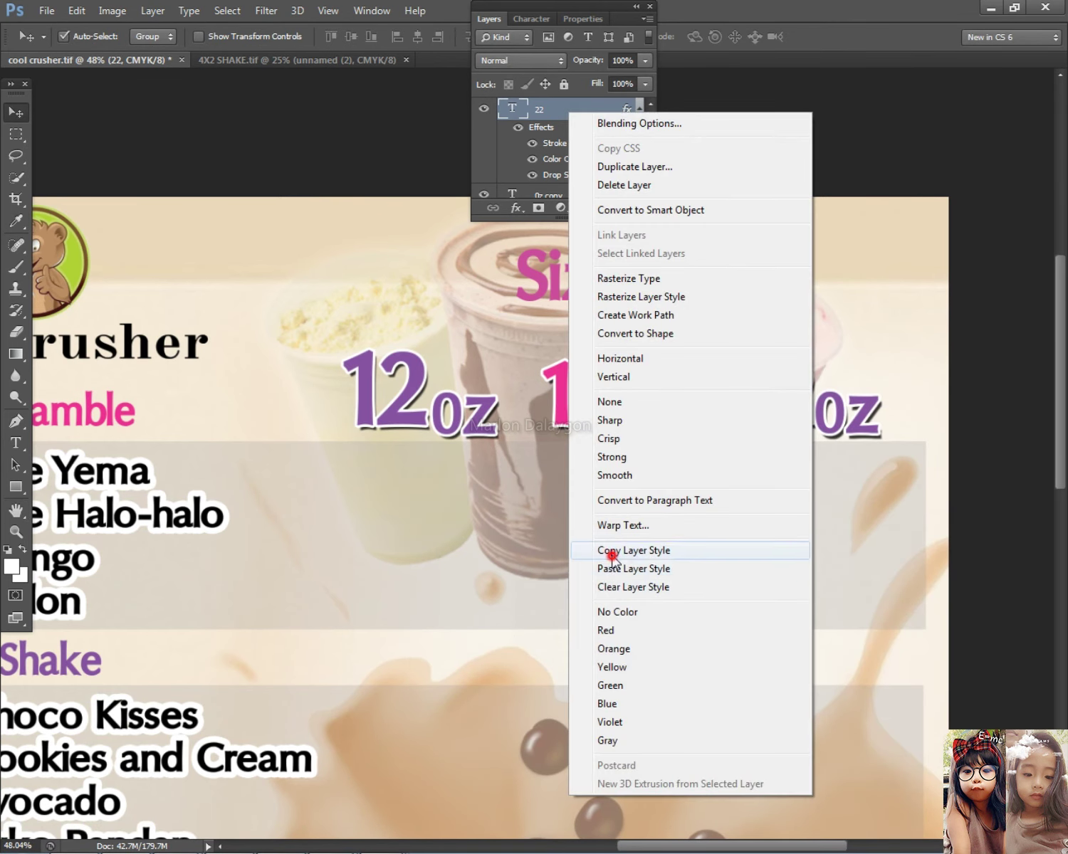
pyautogui.click(610, 552)
pyautogui.click(825, 420)
pyautogui.rightClick(573, 119)
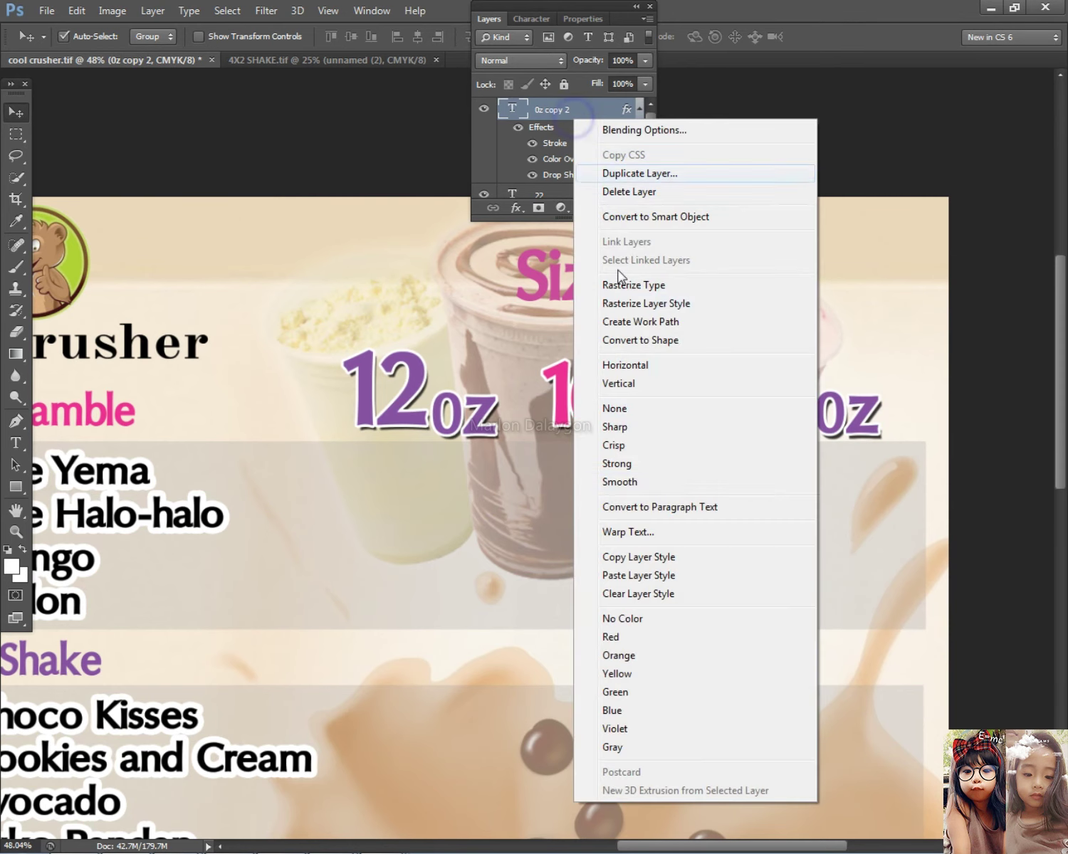
pyautogui.click(620, 576)
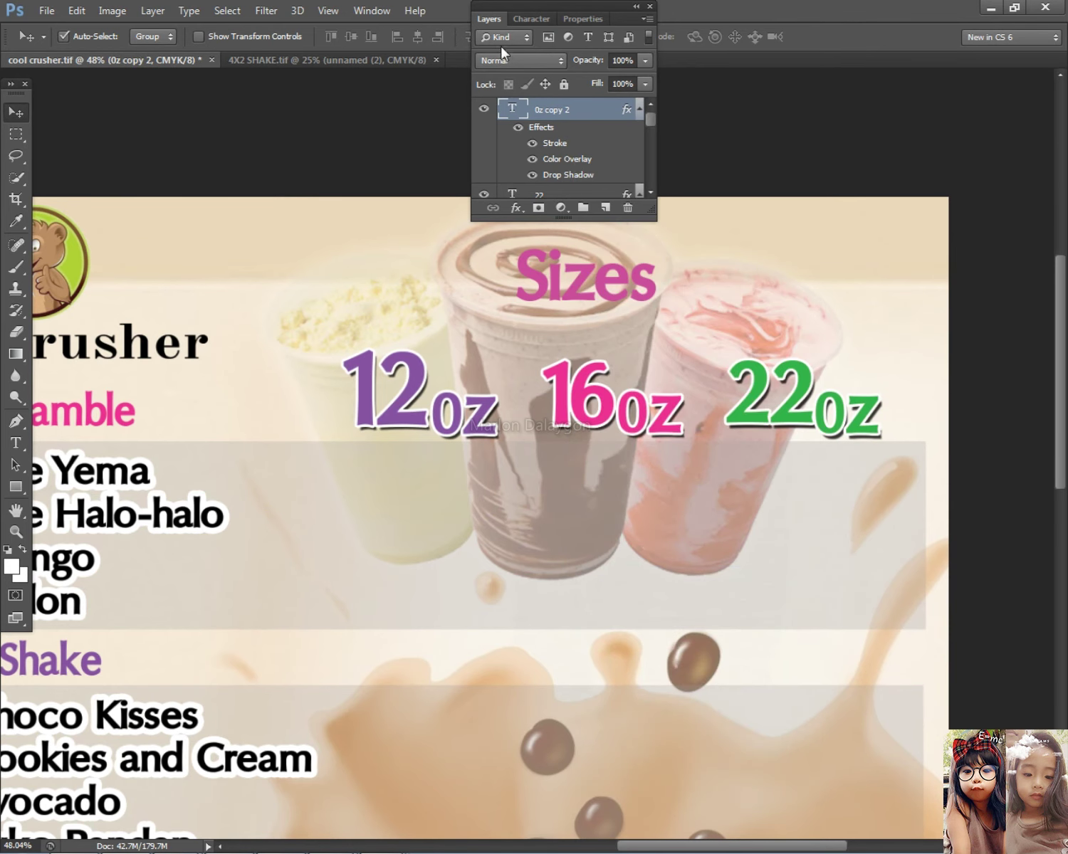
pyautogui.click(496, 23)
pyautogui.hotkey('ctrl', '0')
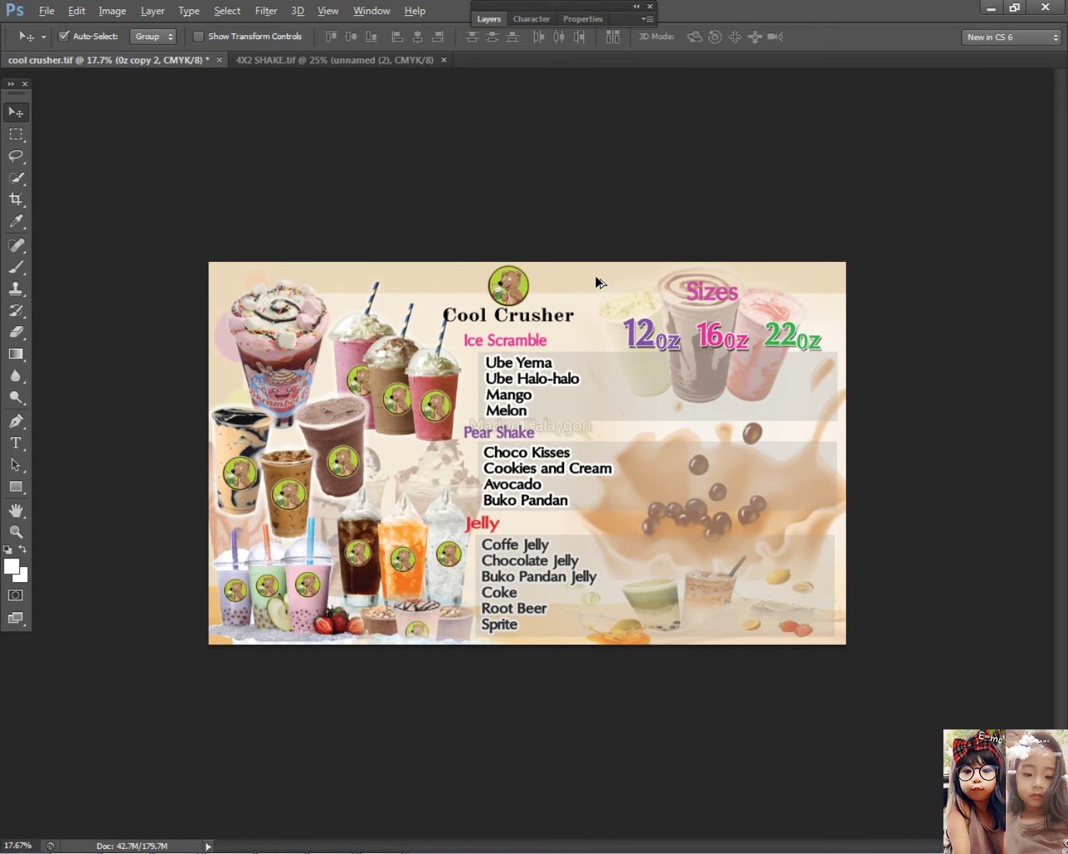
pyautogui.scroll(2, 662, 326)
pyautogui.rightClick(703, 314)
pyautogui.click(700, 313)
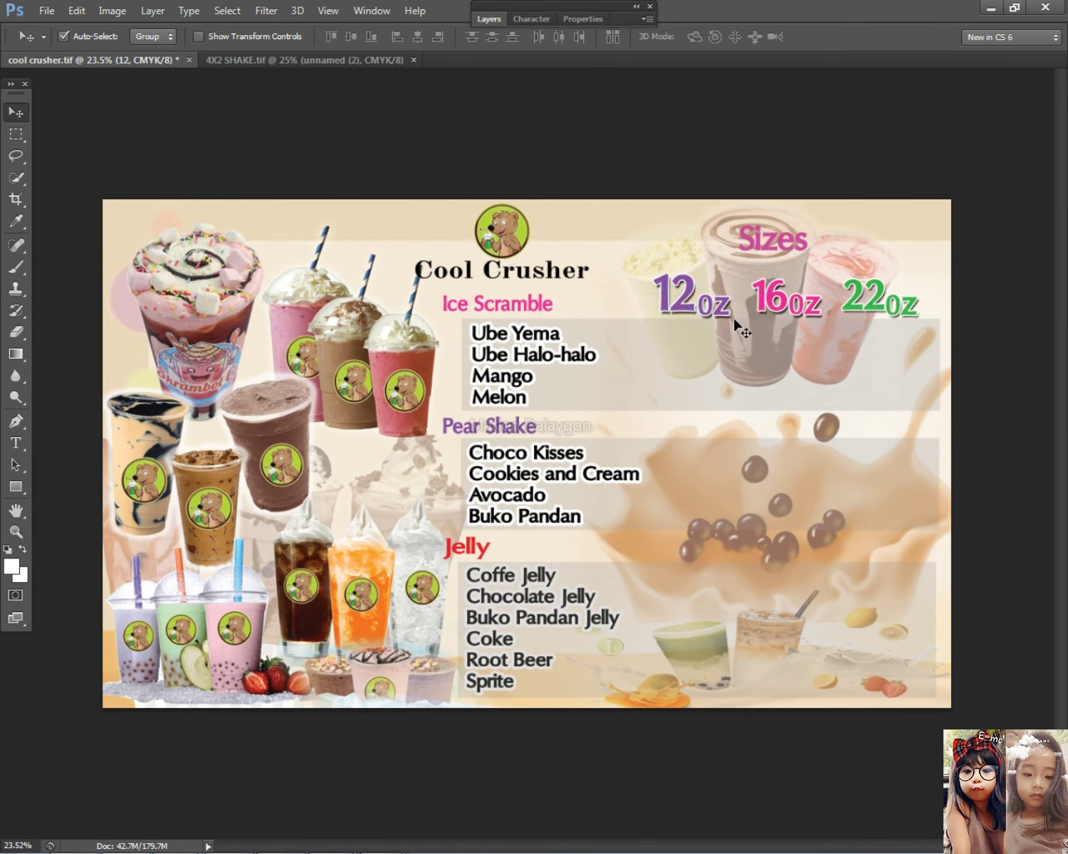
pyautogui.hotkey('shift', 'Left')
pyautogui.hotkey('shift', 'Left')
pyautogui.hotkey('shift', 'Left')
pyautogui.hotkey('shift', 'Left')
pyautogui.hotkey('shift', 'Left')
pyautogui.hotkey('shift', 'Left')
pyautogui.hotkey('ctrl', 'z')
# Select the 12 text together with its oz label and nudge the pair slightly to the right.
pyautogui.moveTo(716, 346); pyautogui.dragTo(675, 279)
pyautogui.hotkey('shift', 'Left')
pyautogui.hotkey('shift', 'Left')
pyautogui.hotkey('shift', 'Left')
pyautogui.hotkey('shift', 'Left')
pyautogui.hotkey('shift', 'Left')
pyautogui.hotkey('shift', 'Right')
pyautogui.hotkey('shift', 'Right')
pyautogui.hotkey('shift', 'Right')
pyautogui.hotkey('shift', 'Right')
pyautogui.hotkey('shift', 'Right')
pyautogui.hotkey('shift', 'Right')
pyautogui.hotkey('shift', 'Right')
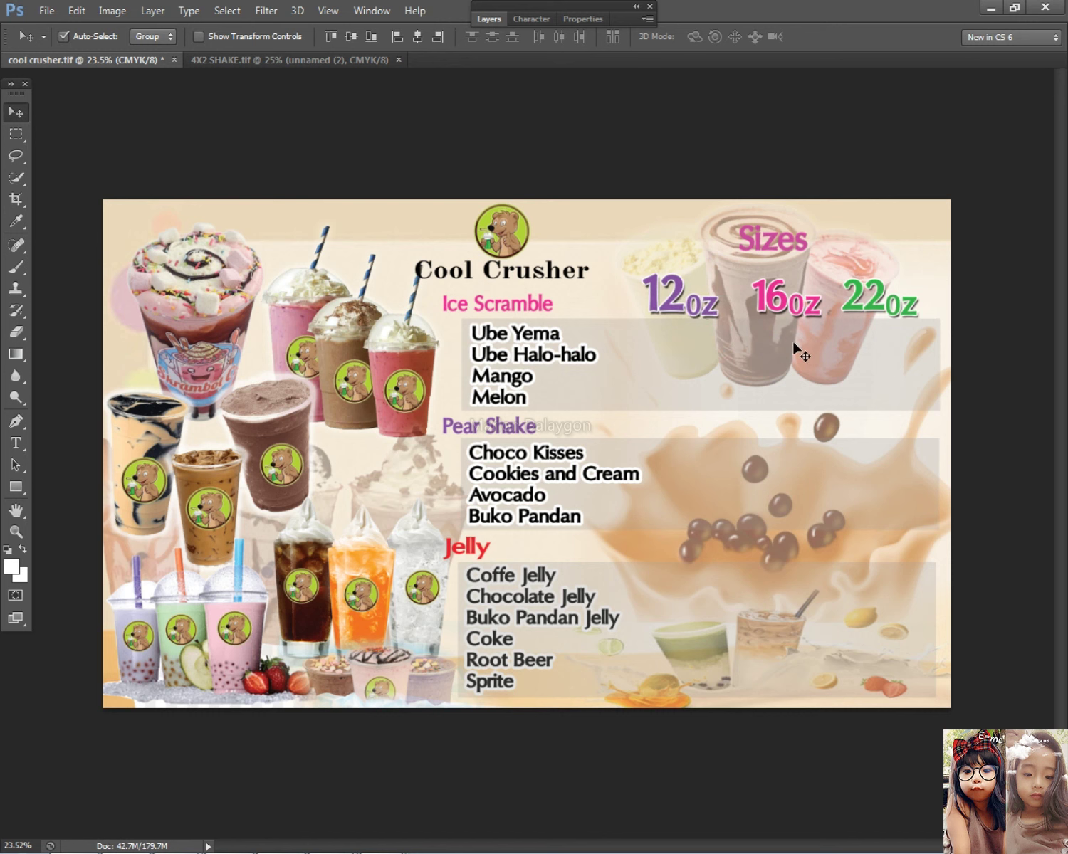
# Nudge the 16oz label and the 22oz label slightly to the right to even out the spacing.
pyautogui.moveTo(780, 295); pyautogui.dragTo(781, 296)
pyautogui.hotkey('shift', 'Right')
pyautogui.moveTo(910, 337); pyautogui.dragTo(865, 293)
pyautogui.hotkey('shift', 'Right')
pyautogui.hotkey('shift', 'Right')
pyautogui.hotkey('shift', 'Right')
pyautogui.hotkey('shift', 'Left')
pyautogui.hotkey('shift', 'Left')
pyautogui.hotkey('shift', 'Left')
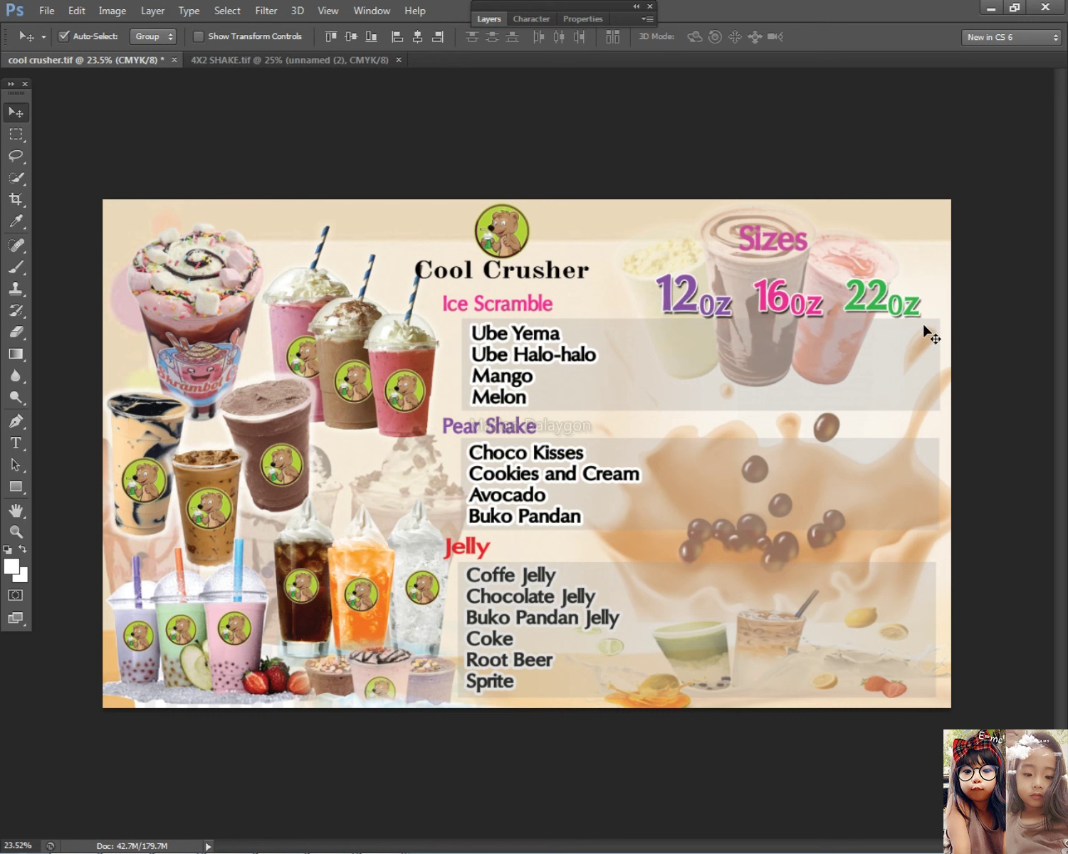
# Select the faded shake image on Layer 8 and send it to the back of the layer stack.
pyautogui.scroll(-1, 773, 375)
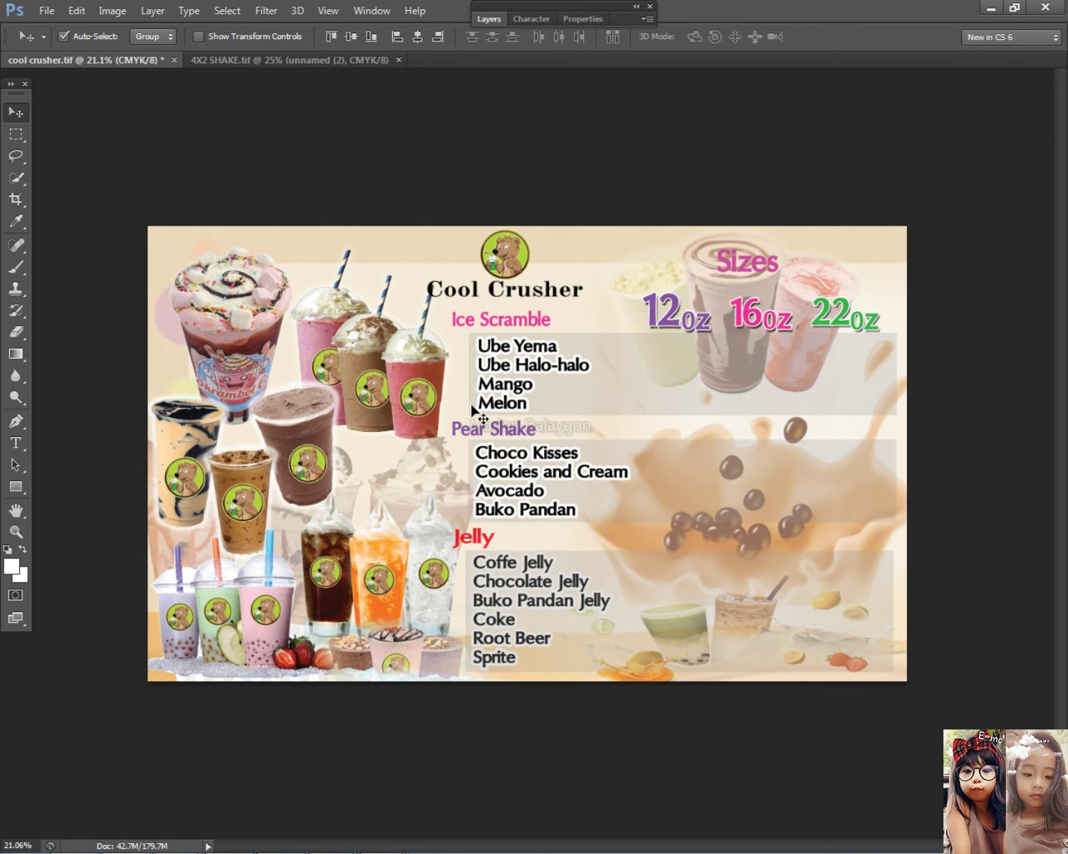
pyautogui.scroll(-3, 546, 432)
pyautogui.scroll(2, 573, 427)
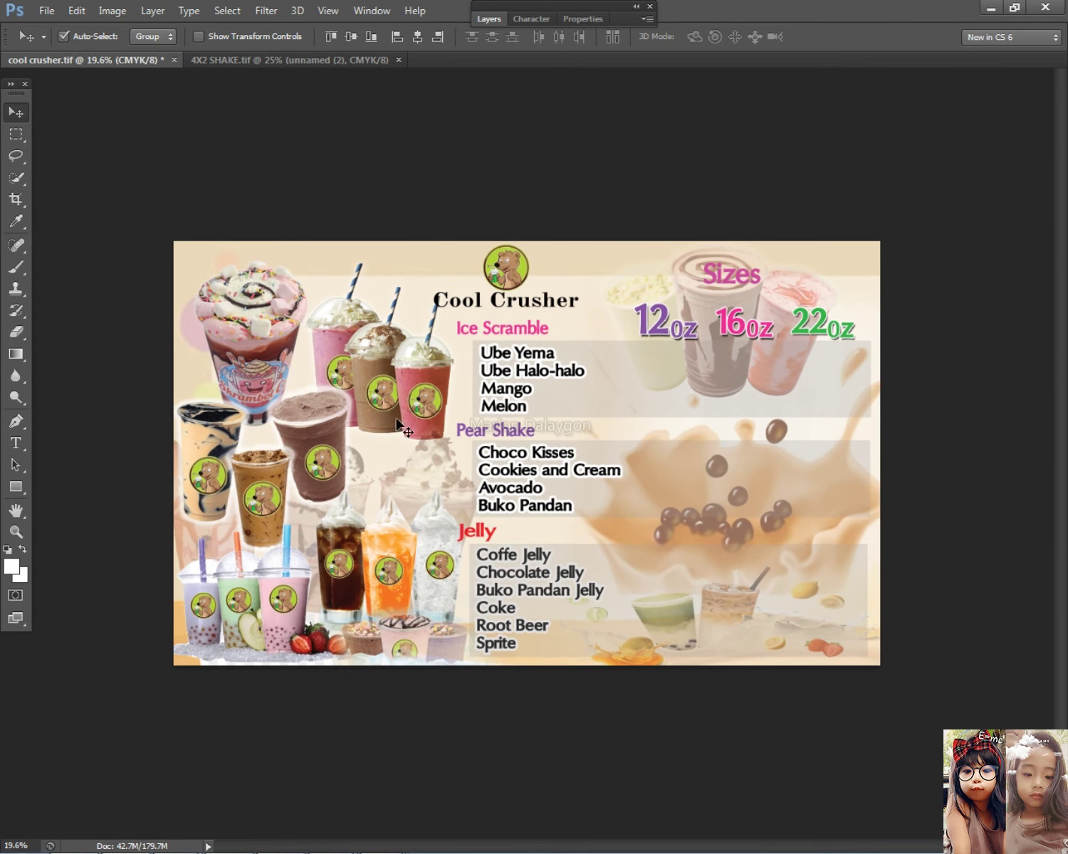
pyautogui.moveTo(416, 471); pyautogui.dragTo(425, 429)
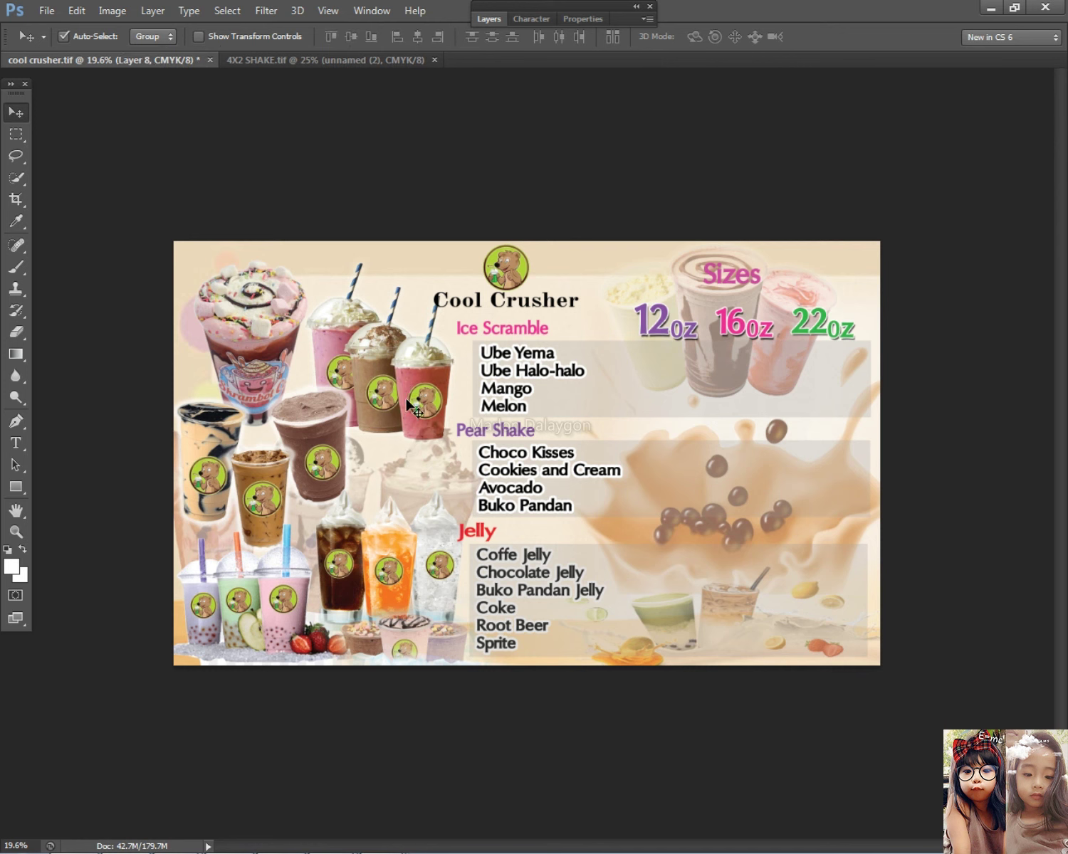
pyautogui.click(154, 11)
pyautogui.moveTo(229, 405)
pyautogui.click(373, 451)
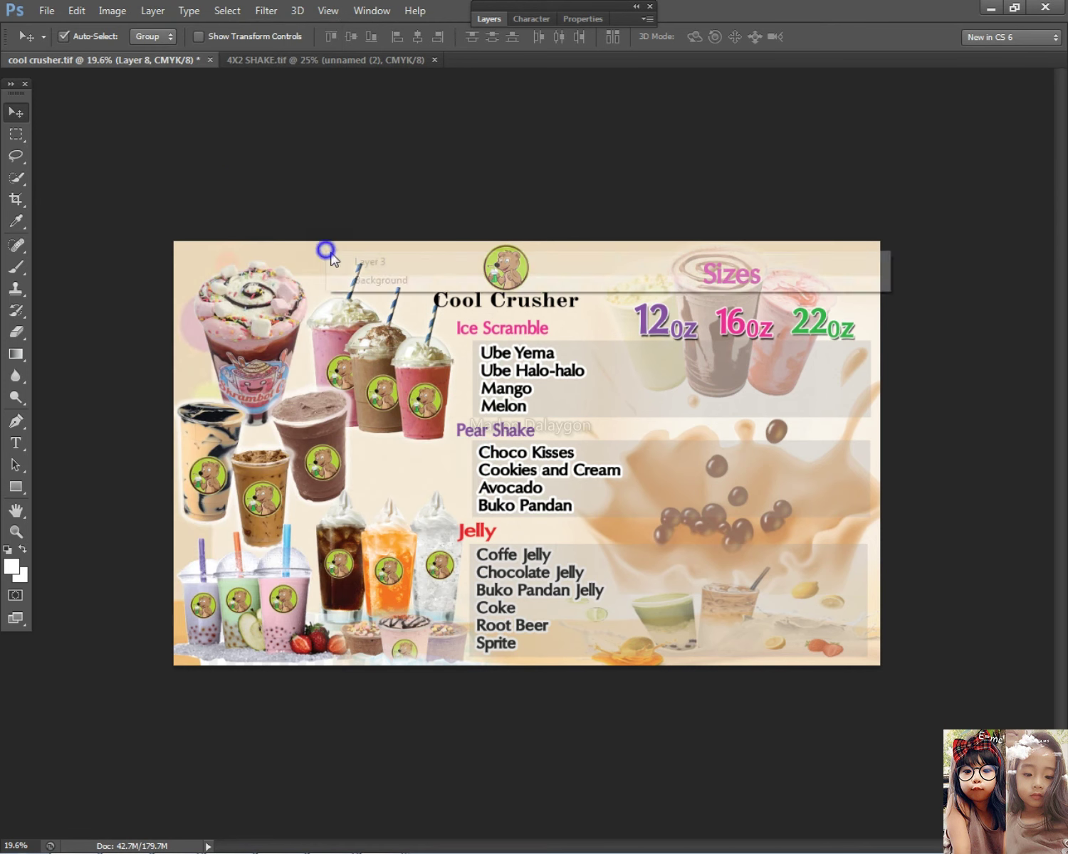
# Select the Layer 3 background image and send it to the back, beneath the faded shake image.
pyautogui.click(154, 10)
pyautogui.moveTo(213, 399)
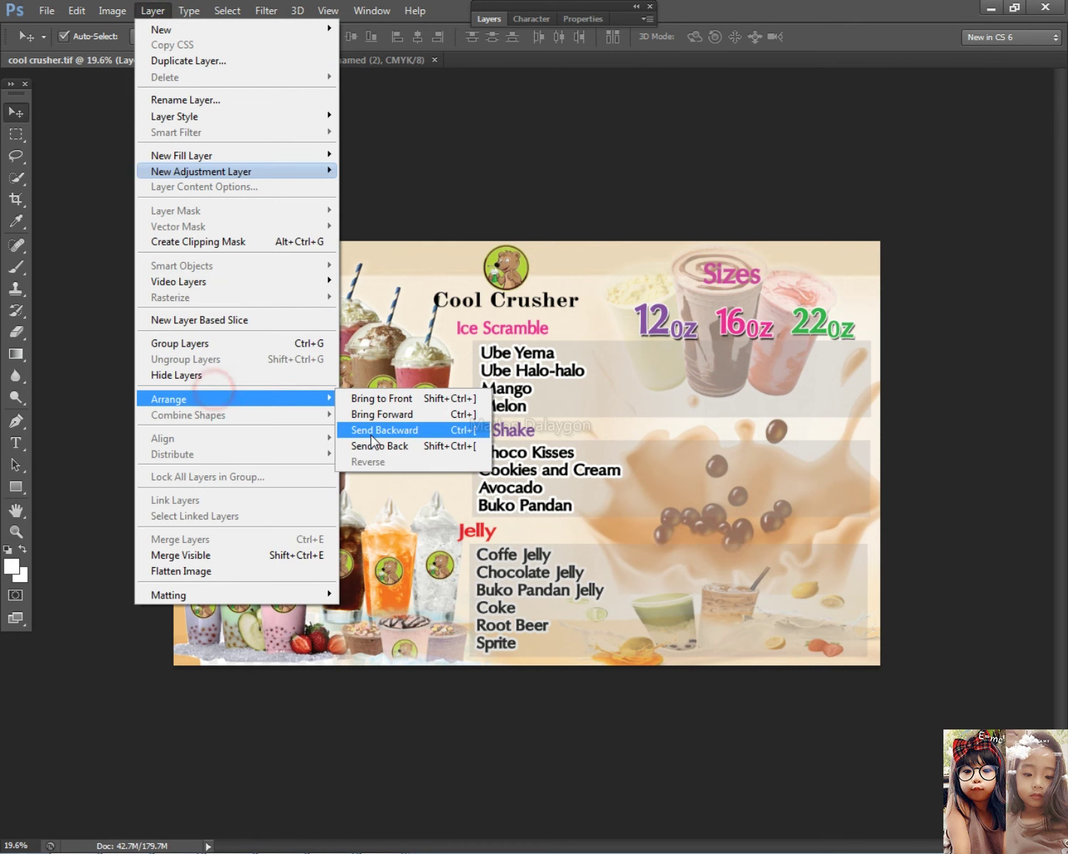
pyautogui.click(378, 446)
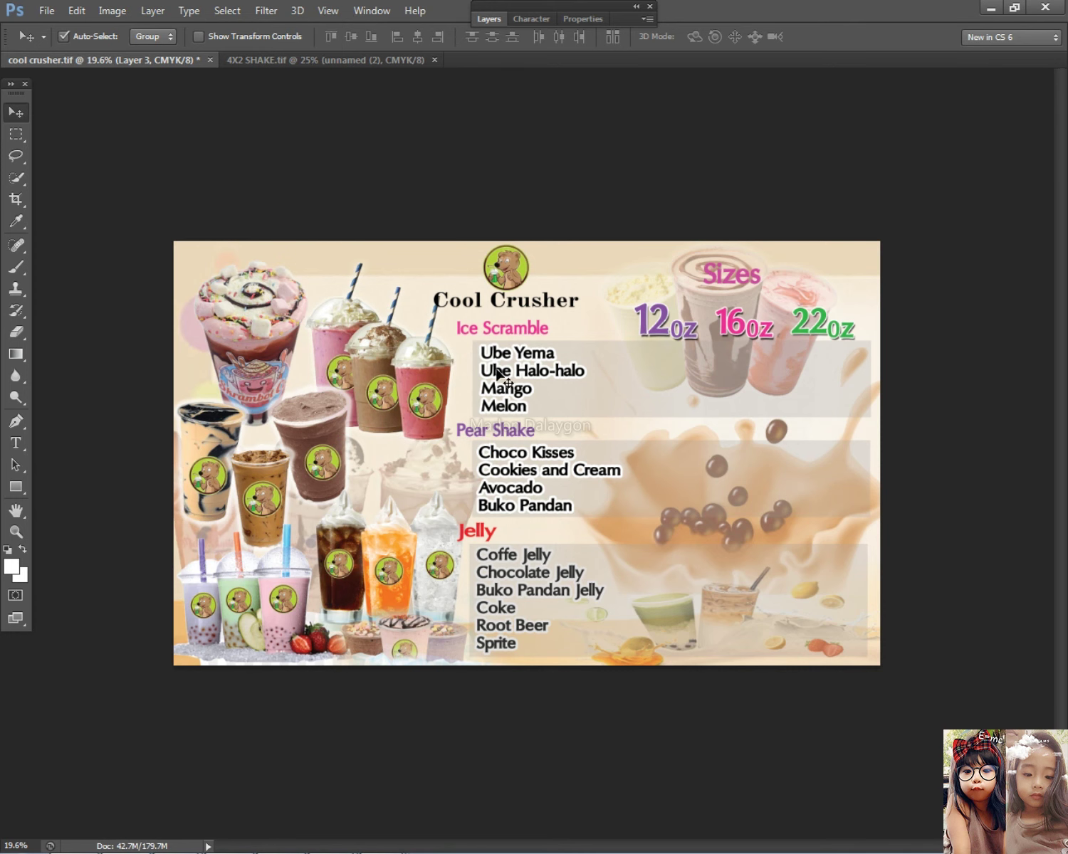
pyautogui.click(499, 20)
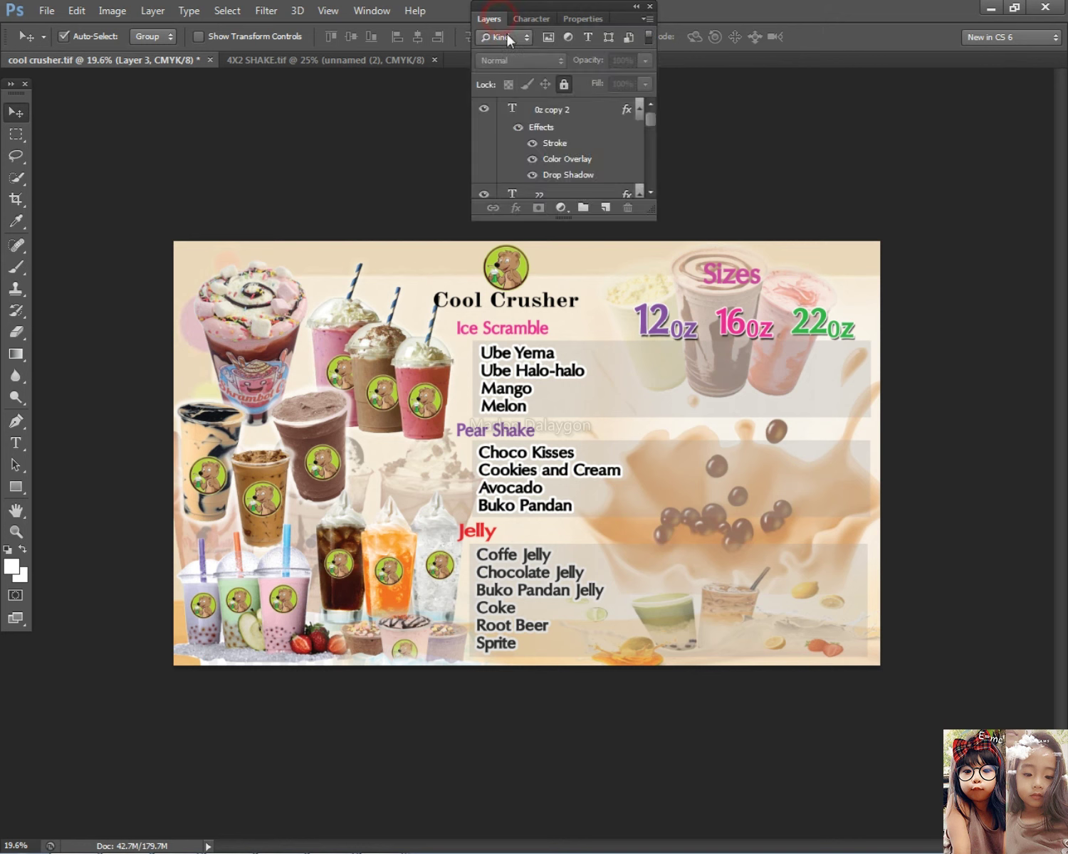
pyautogui.click(496, 21)
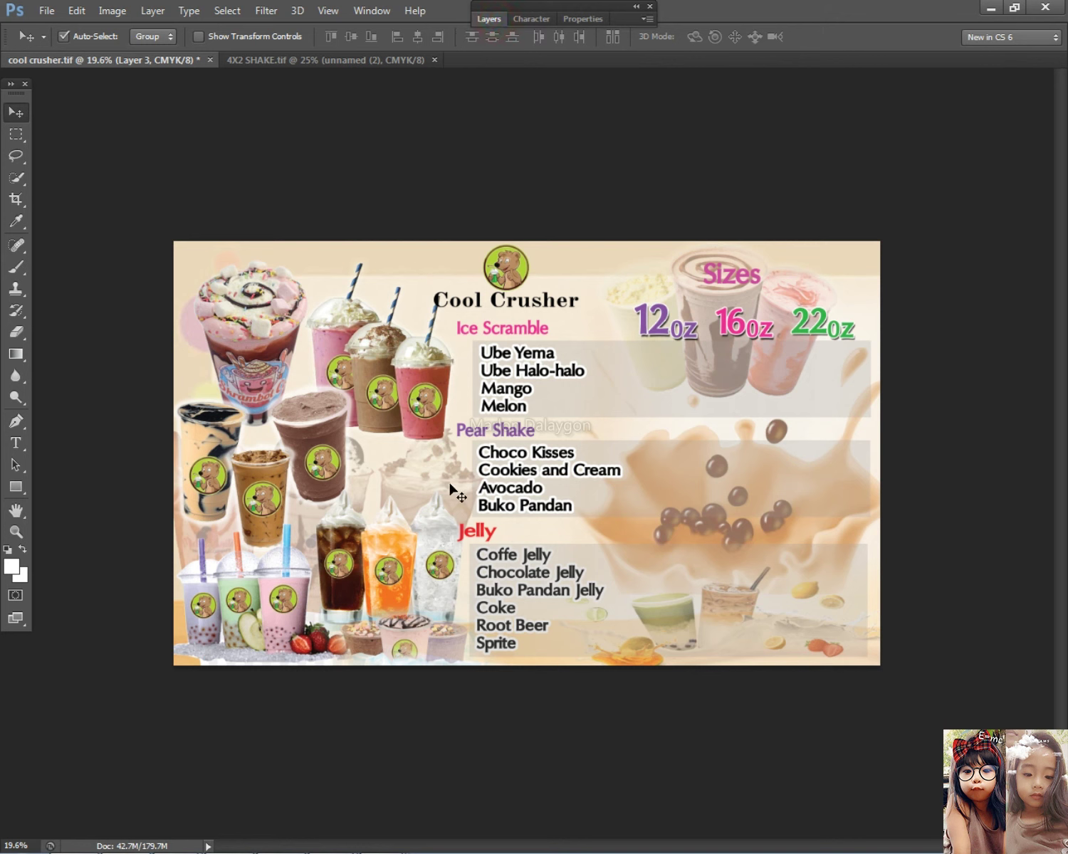
# Darken the Layer 3 background with a Levels adjustment, setting the shadow input level to 57.
pyautogui.press('i')
pyautogui.hotkey('ctrl', 'l')
pyautogui.click(904, 319)
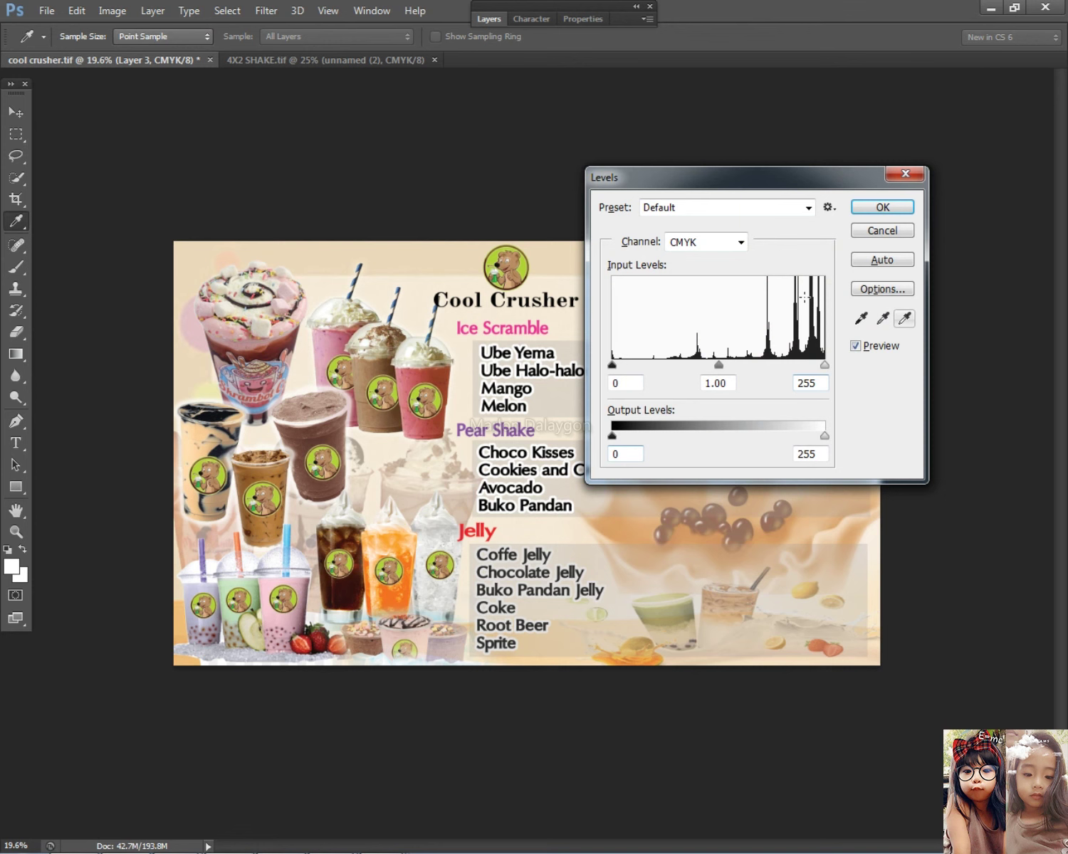
pyautogui.moveTo(612, 365); pyautogui.dragTo(648, 365)
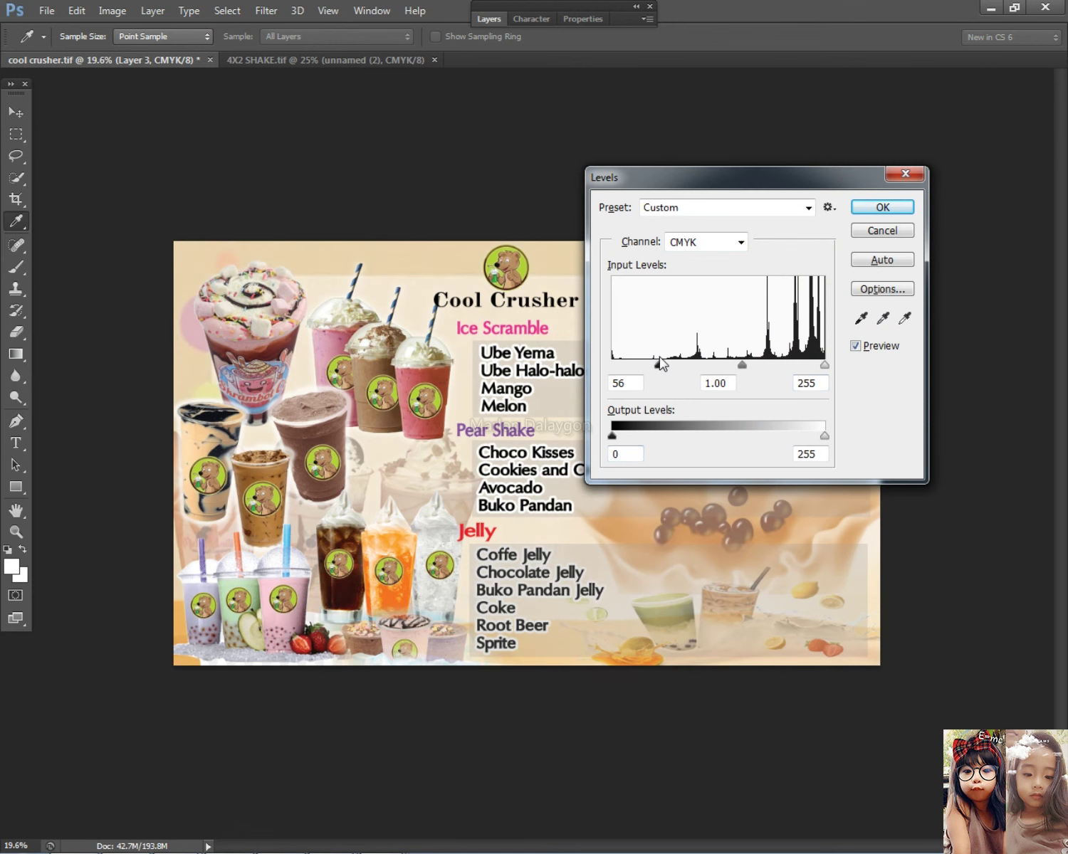
pyautogui.click(894, 207)
pyautogui.press('v')
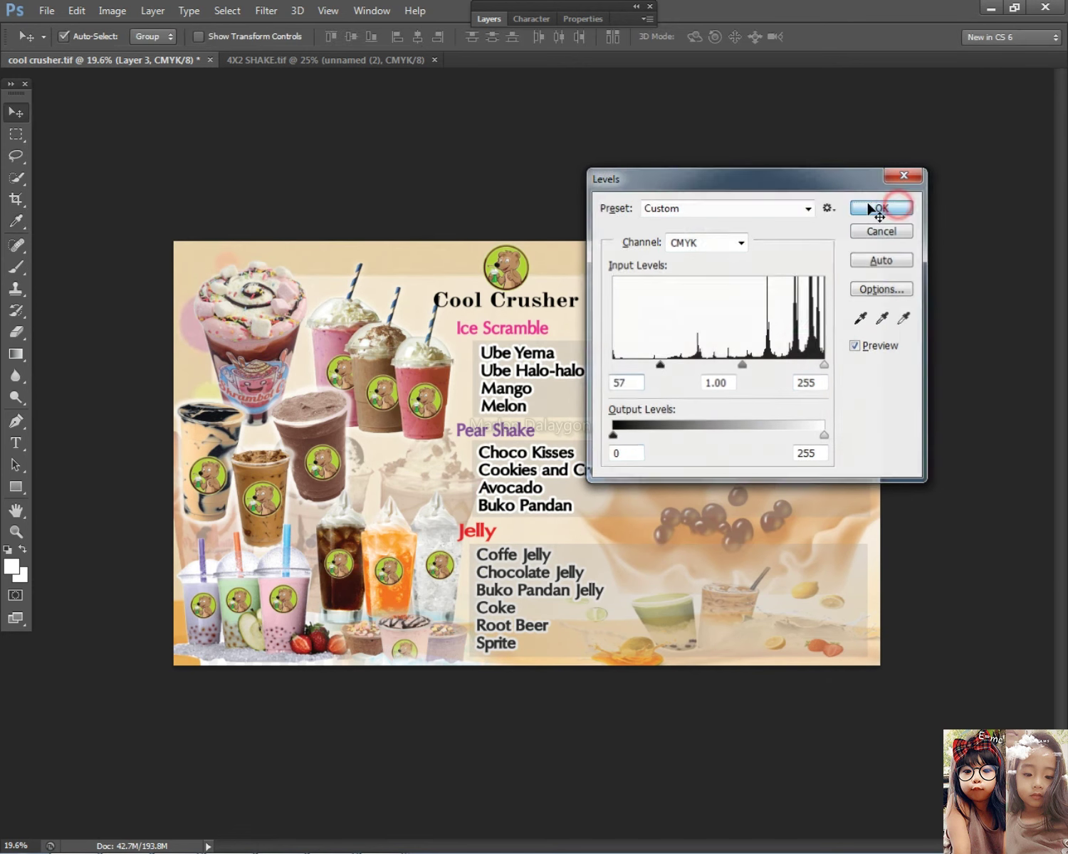
# Set the opacity of the three-shake image behind the sizes, layer unnamed (1), to 54%.
pyautogui.scroll(-2, 475, 295)
pyautogui.scroll(2, 629, 299)
pyautogui.click(689, 306)
pyautogui.click(488, 18)
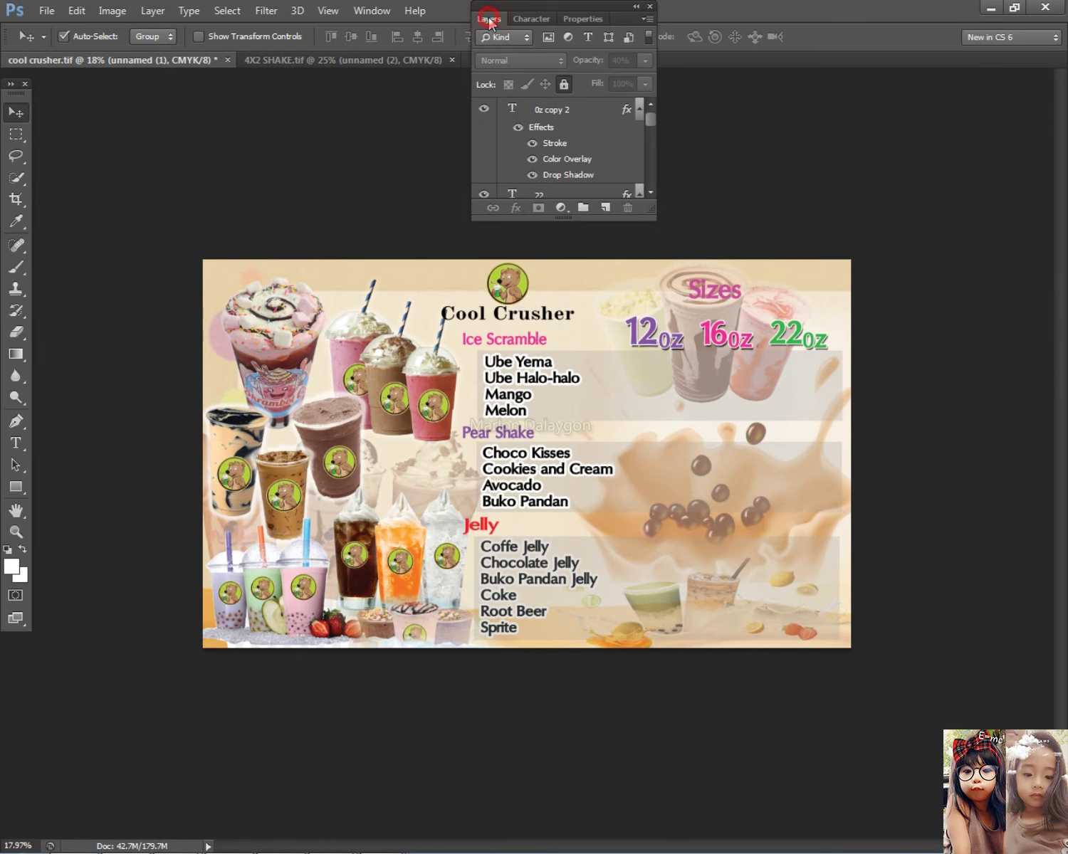
pyautogui.click(564, 84)
pyautogui.click(670, 297)
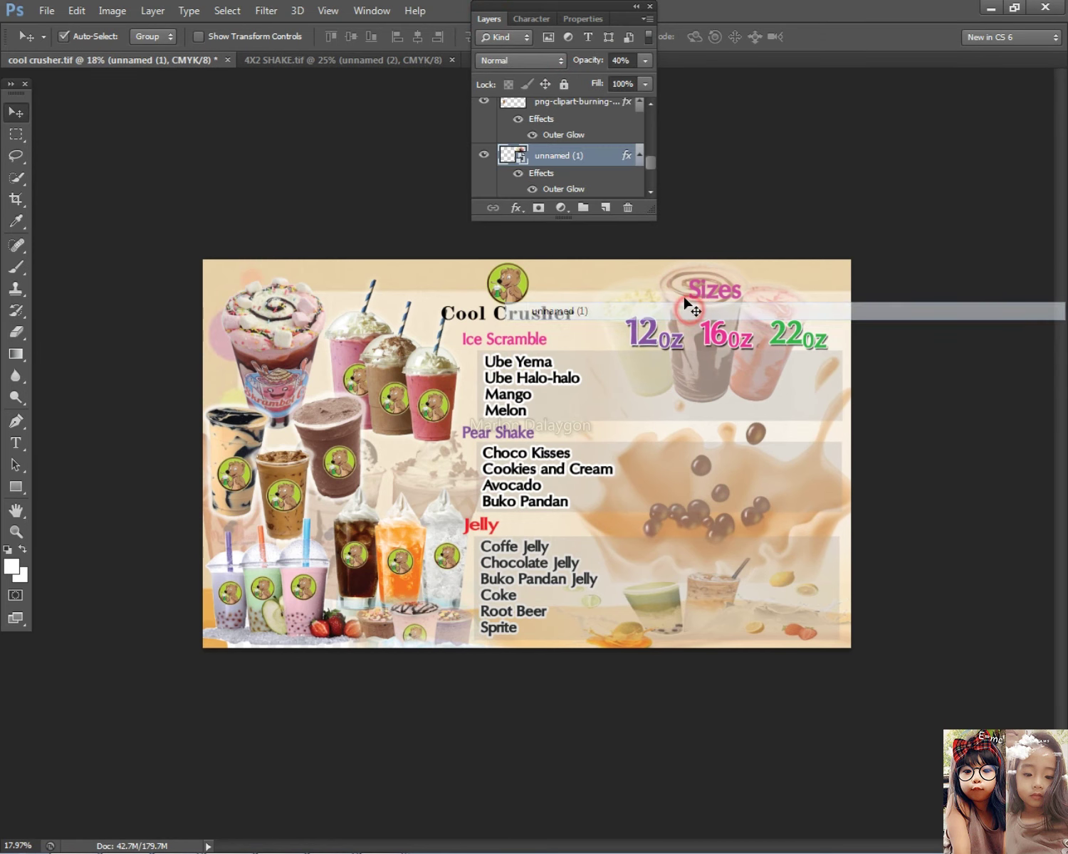
pyautogui.doubleClick(610, 162)
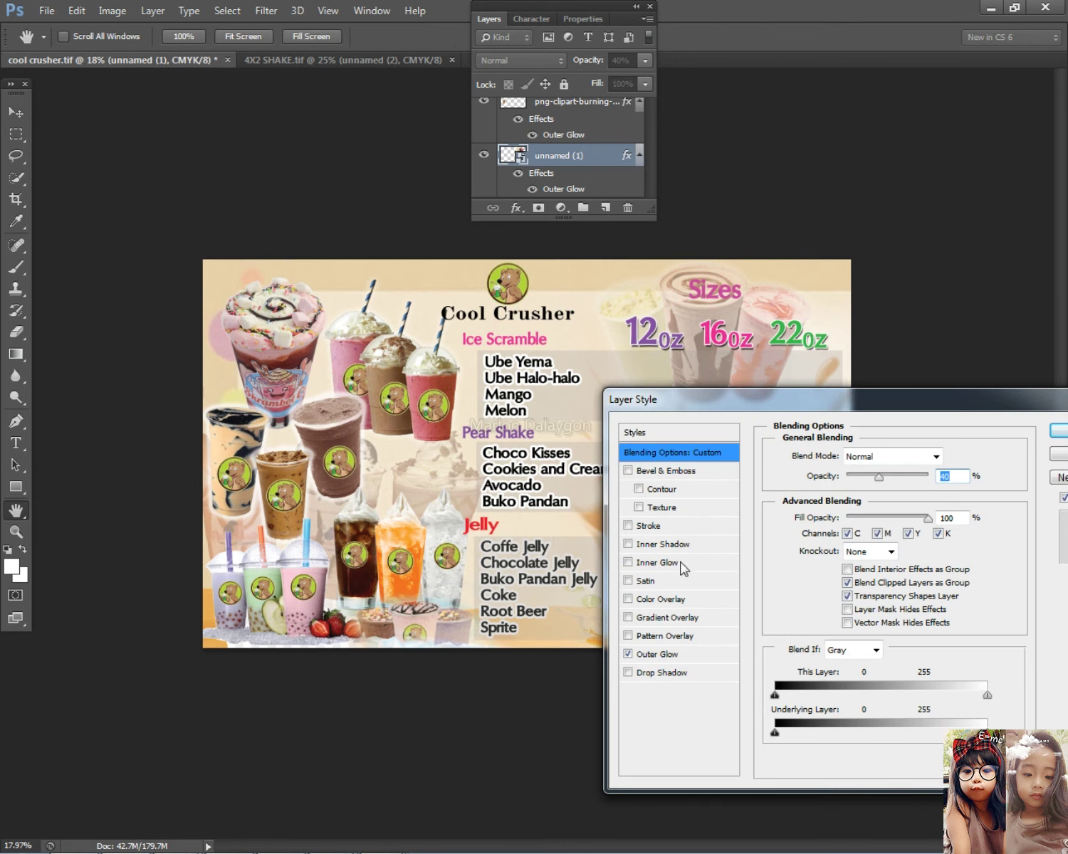
pyautogui.moveTo(876, 479); pyautogui.dragTo(889, 482)
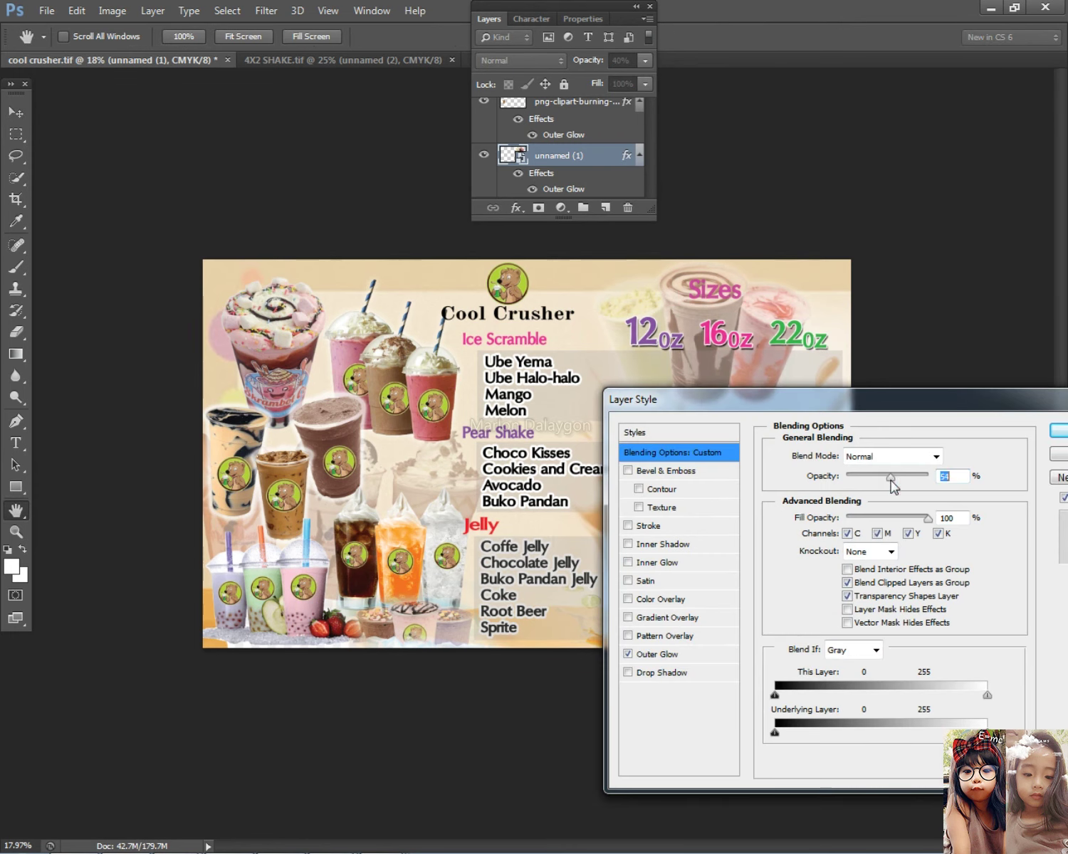
pyautogui.click(1059, 432)
# Copy the layer style of the 16 size label and paste it onto the Sizes heading.
pyautogui.rightClick(712, 311)
pyautogui.click(728, 334)
pyautogui.rightClick(573, 108)
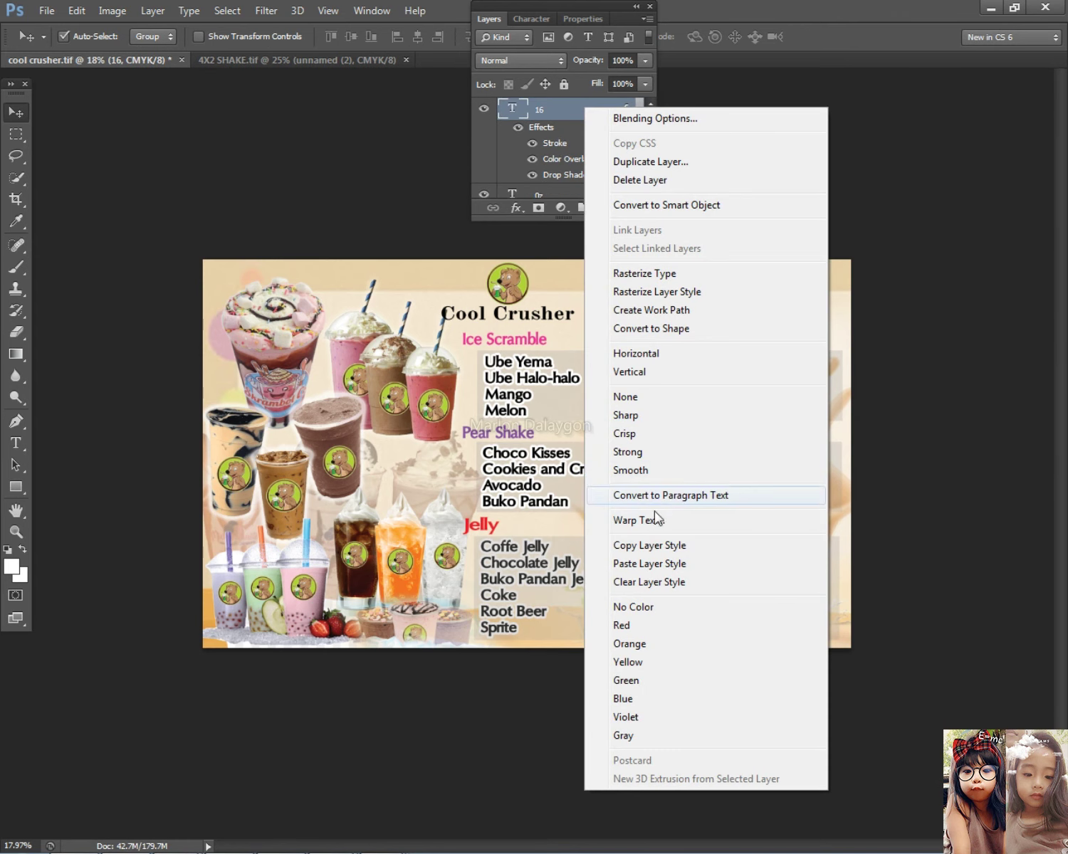
pyautogui.click(676, 545)
pyautogui.rightClick(701, 291)
pyautogui.click(717, 301)
pyautogui.rightClick(546, 109)
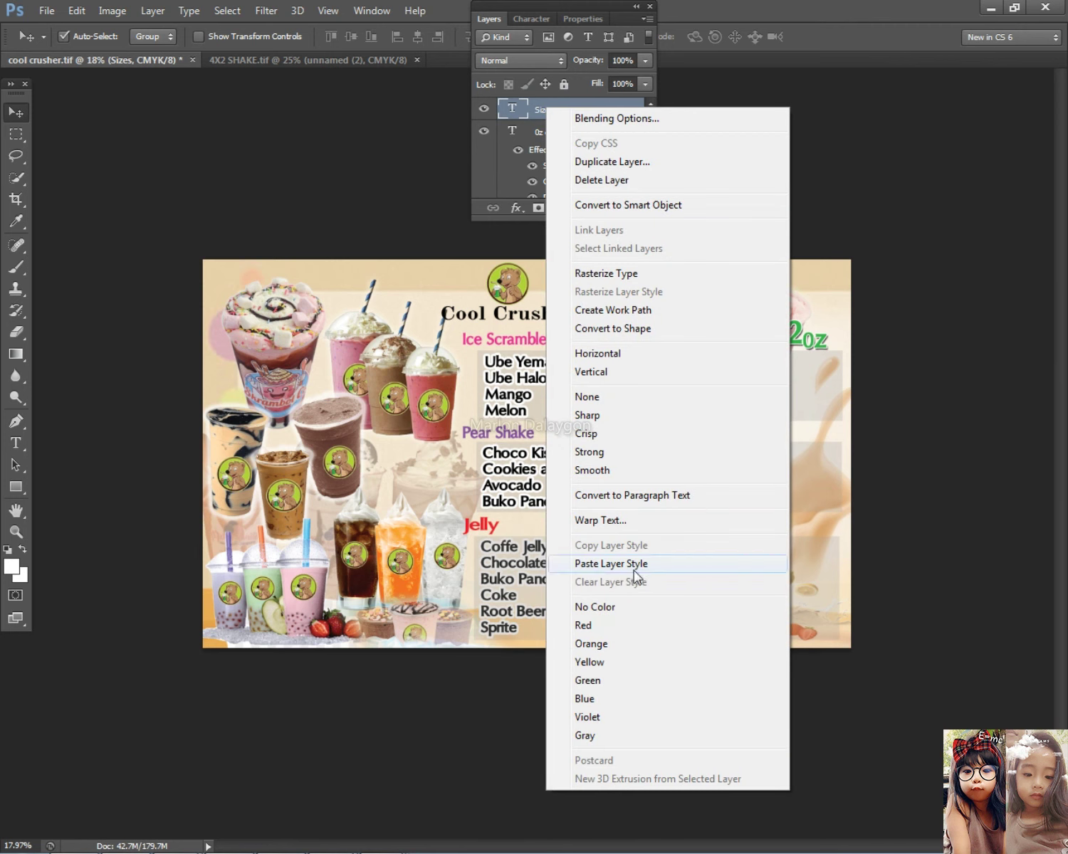
pyautogui.click(617, 563)
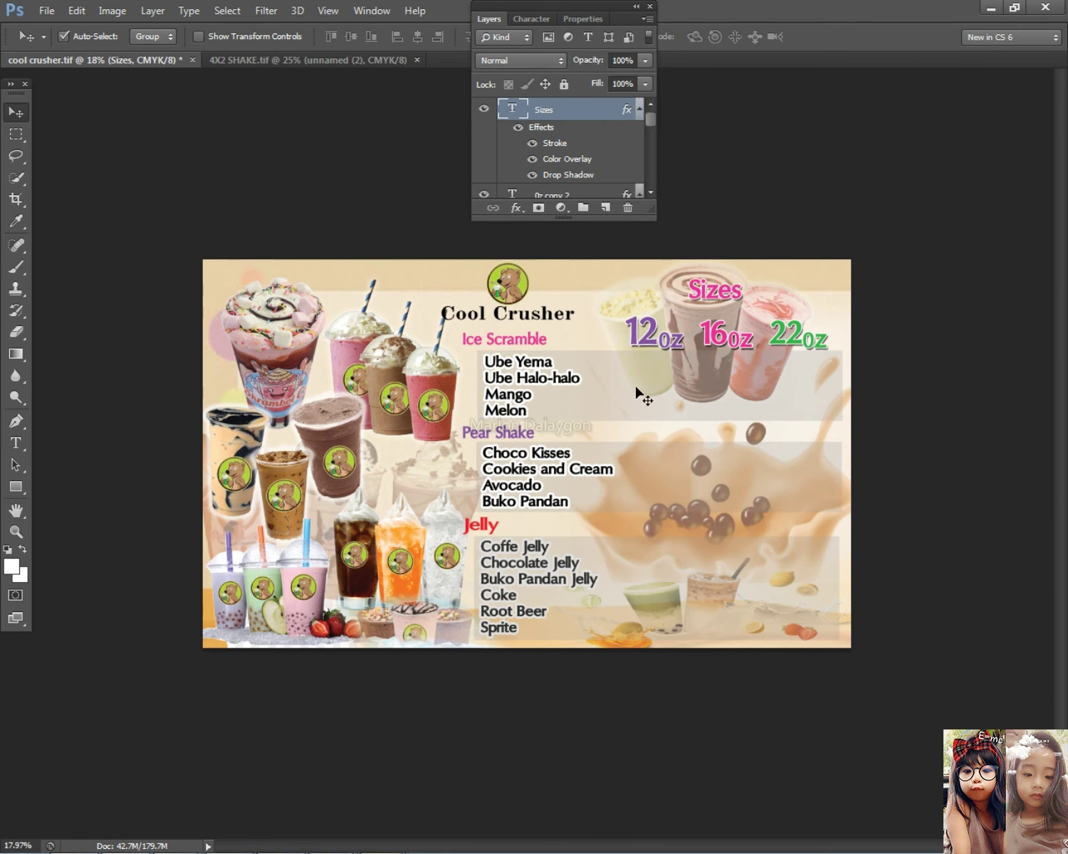
# Change the Color Overlay of the Sizes heading to a dark navy blue.
pyautogui.doubleClick(583, 110)
pyautogui.click(677, 599)
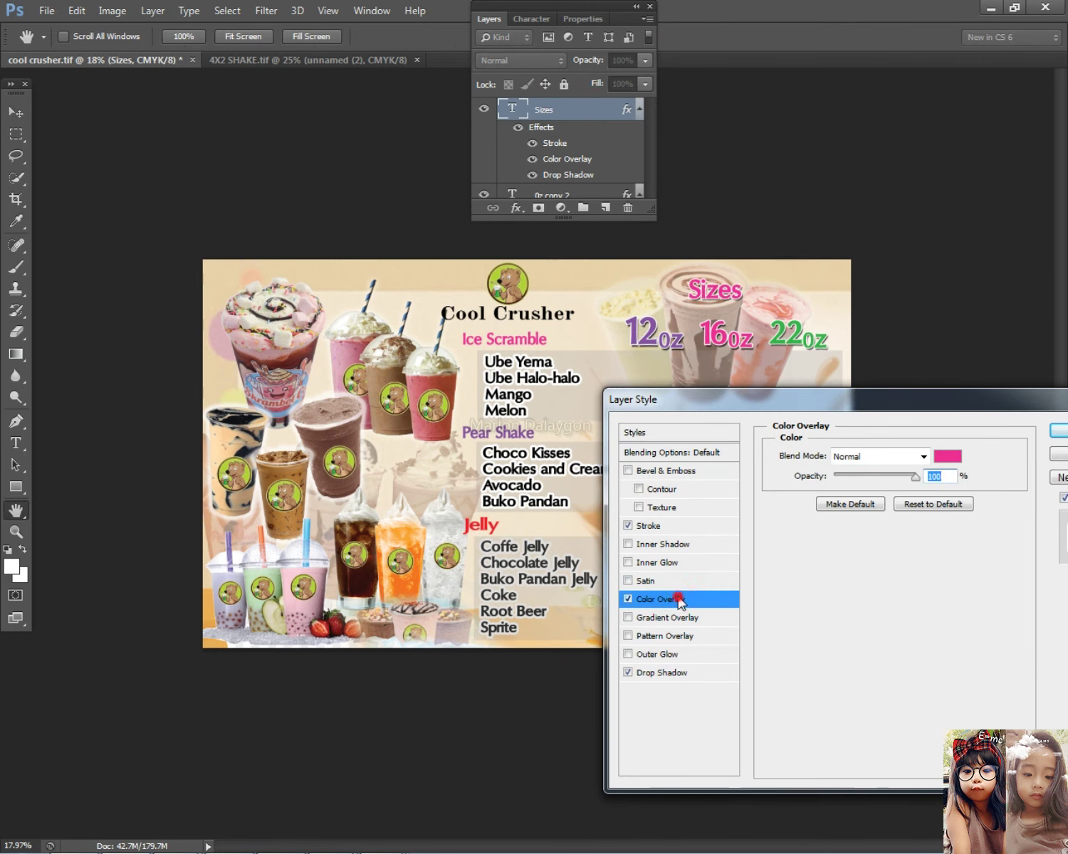
pyautogui.click(945, 457)
pyautogui.click(345, 797)
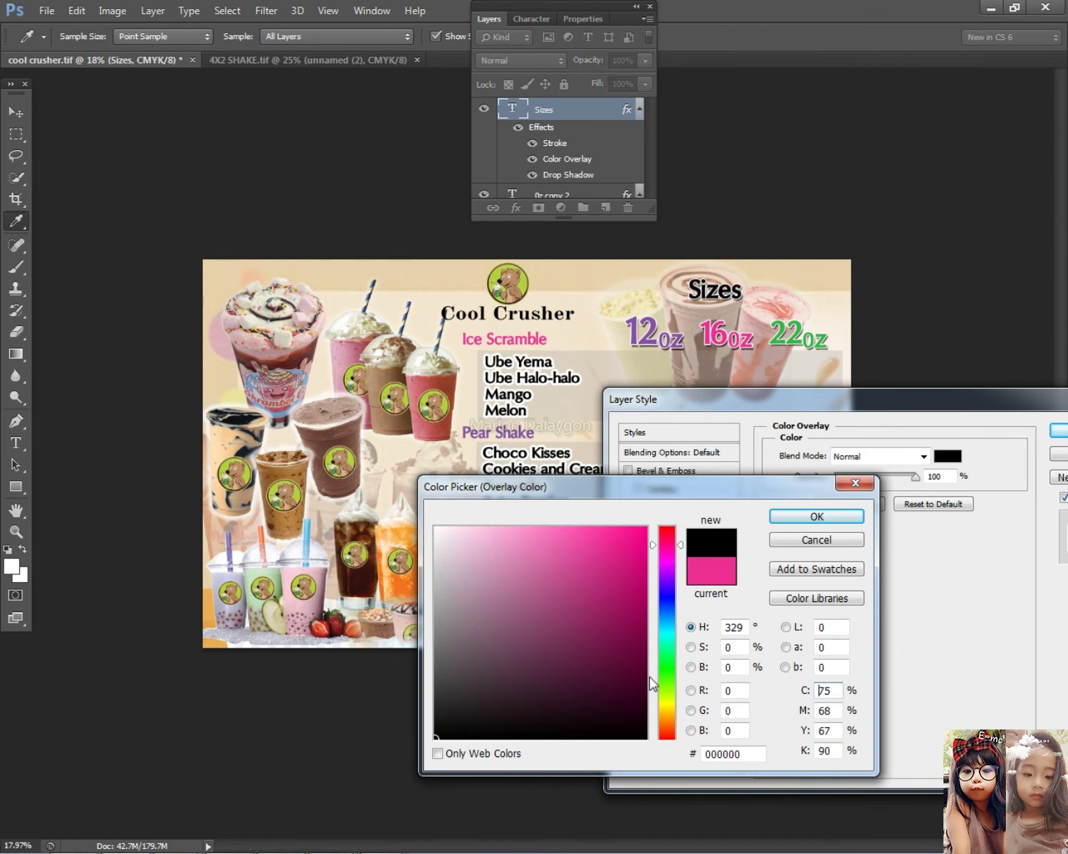
pyautogui.click(667, 587)
pyautogui.click(645, 528)
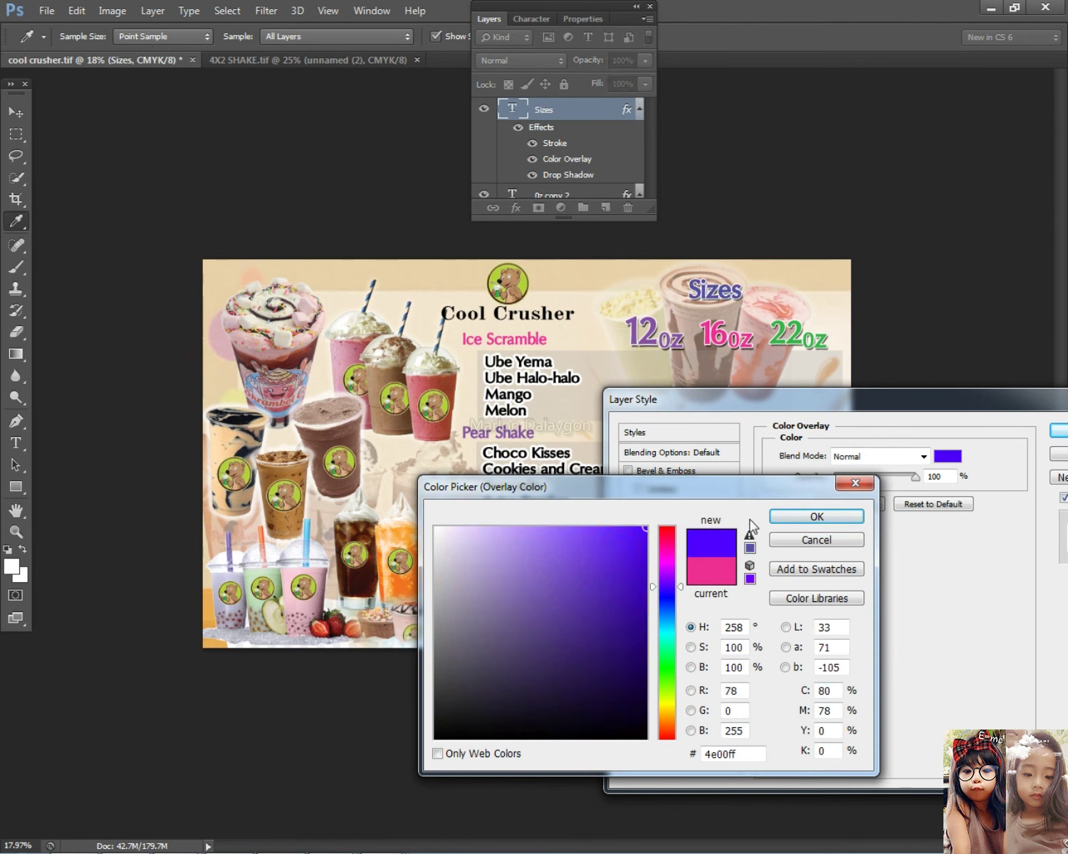
pyautogui.click(645, 618)
pyautogui.moveTo(626, 631); pyautogui.dragTo(647, 637)
pyautogui.click(817, 516)
pyautogui.click(1058, 431)
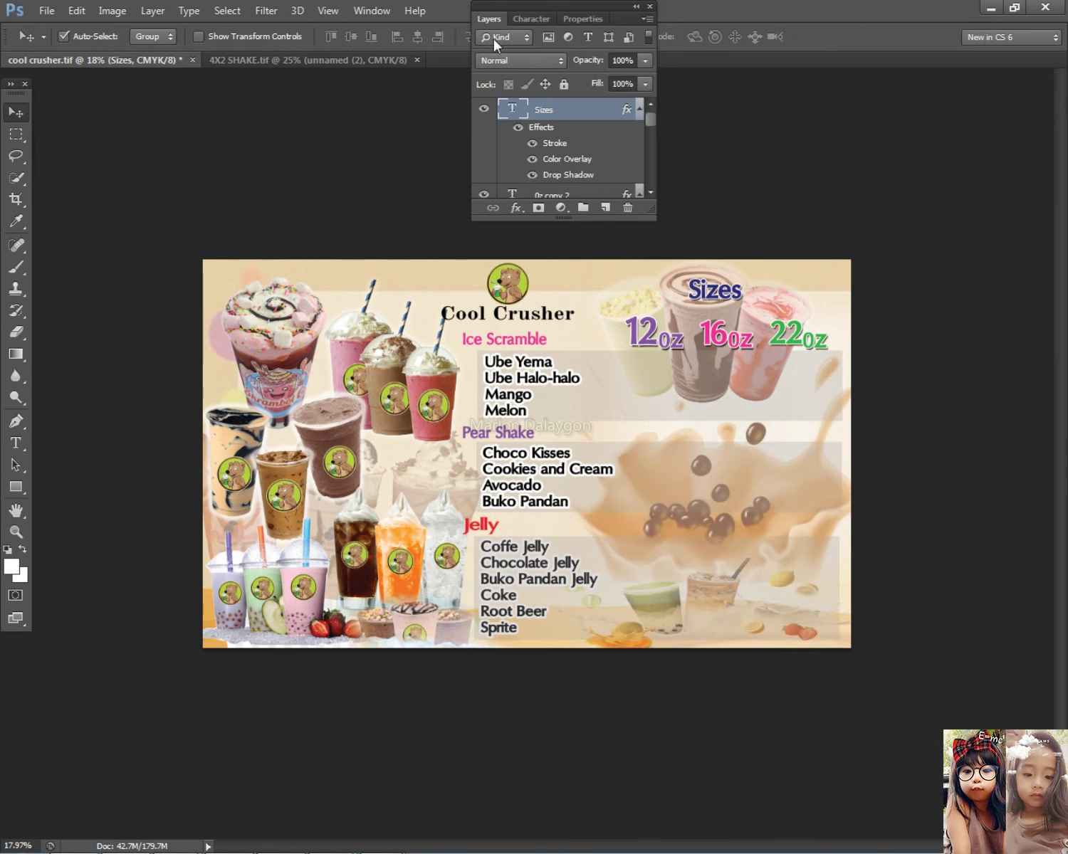
# Enlarge the Sizes heading to about 128% with Free Transform, keeping it above the size labels.
pyautogui.doubleClick(488, 19)
pyautogui.scroll(3, 810, 338)
pyautogui.rightClick(782, 196)
pyautogui.click(811, 209)
pyautogui.hotkey('ctrl', 't')
pyautogui.moveTo(785, 216); pyautogui.dragTo(771, 226)
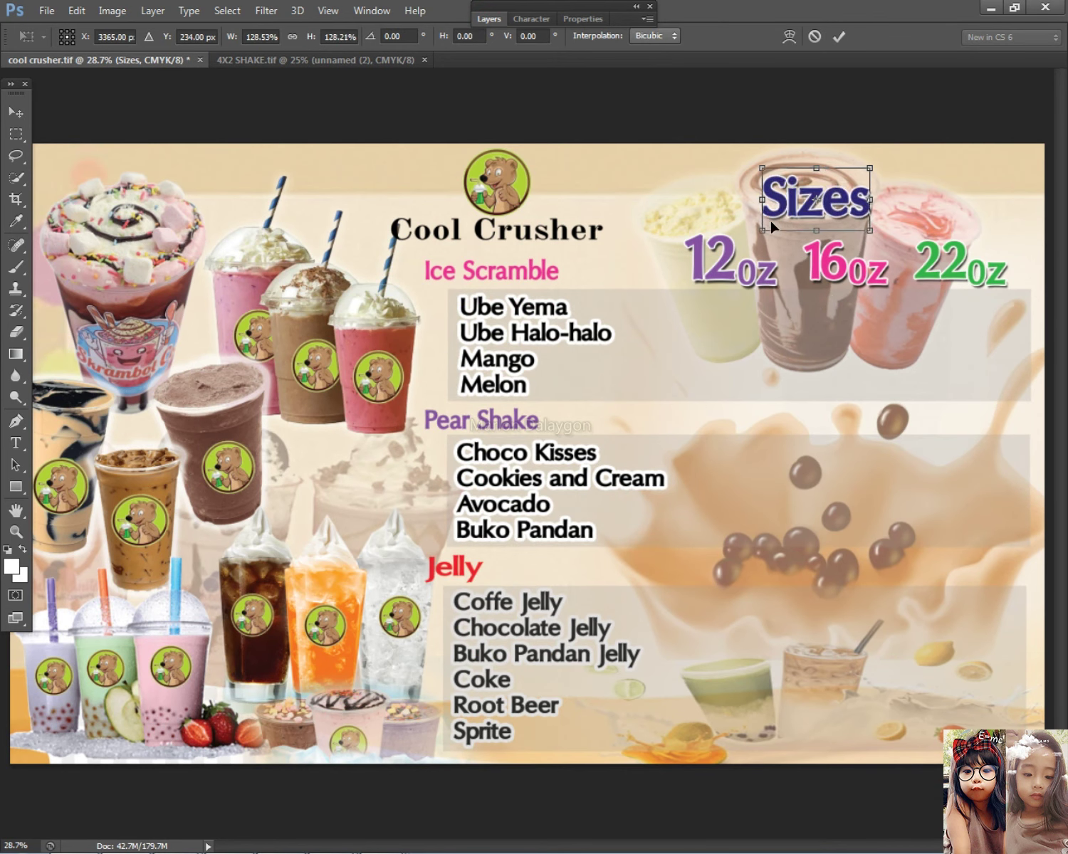
pyautogui.press('Return')
# Select the three-shake image behind the sizes and enlarge it slightly with Free Transform.
pyautogui.rightClick(914, 222)
pyautogui.click(910, 220)
pyautogui.scroll(-2, 904, 227)
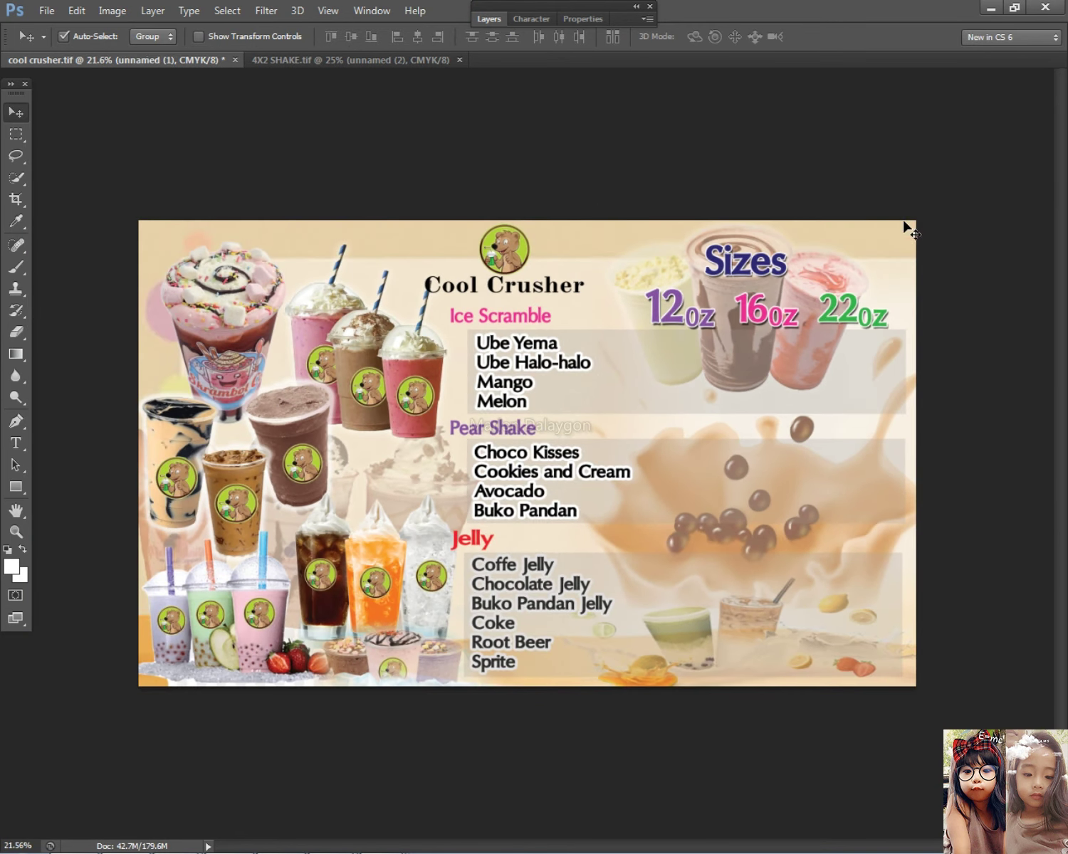
pyautogui.hotkey('ctrl', 't')
pyautogui.moveTo(879, 215)
pyautogui.mouseDown()
pyautogui.moveTo(891, 209)
pyautogui.moveTo(887, 218)
pyautogui.mouseUp()
pyautogui.press('Return')
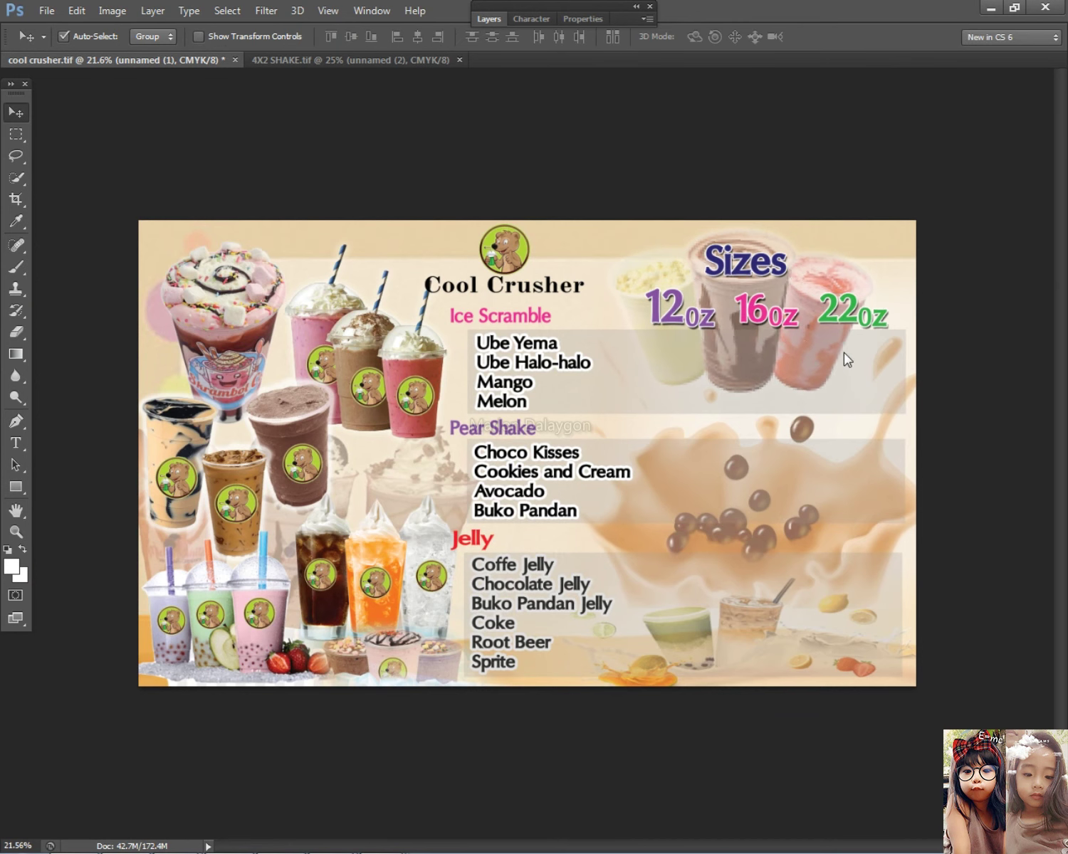
# Move the Cool Crusher title slightly down, away from the bear logo above it.
pyautogui.rightClick(505, 242)
pyautogui.click(519, 251)
pyautogui.scroll(2, 507, 239)
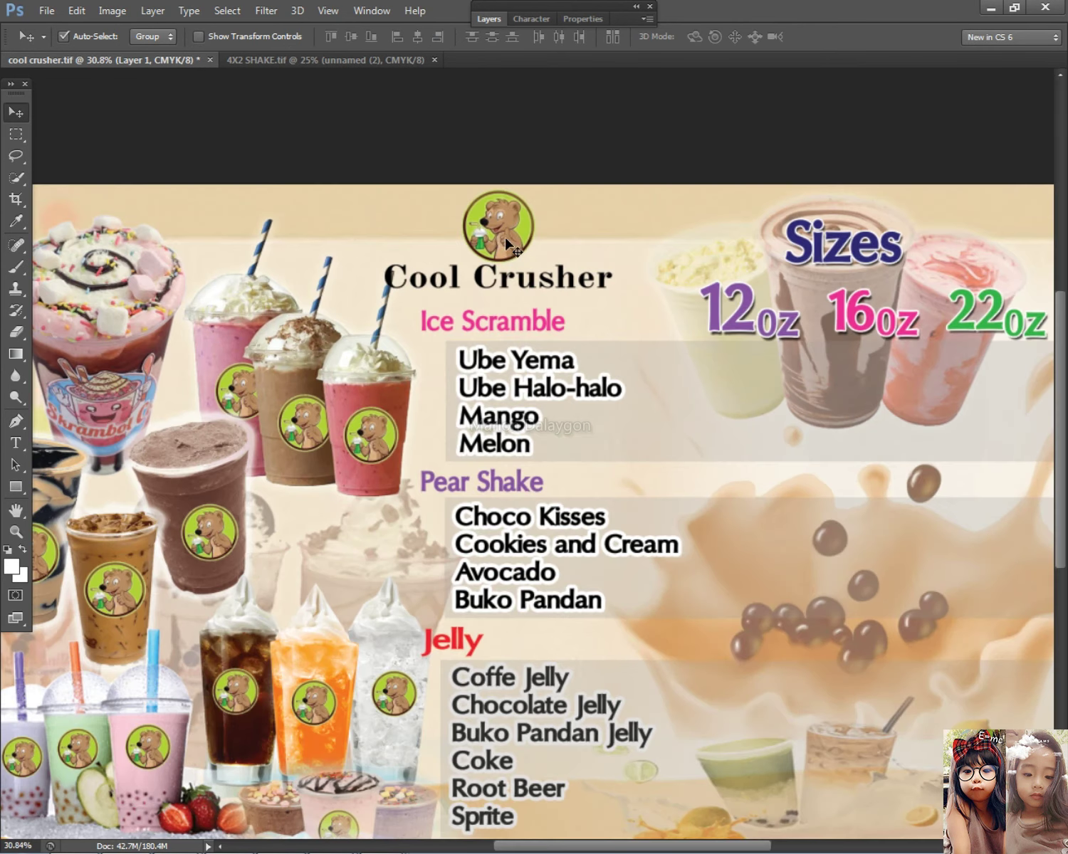
pyautogui.moveTo(507, 276); pyautogui.dragTo(508, 283)
pyautogui.hotkey('shift', 'Right')
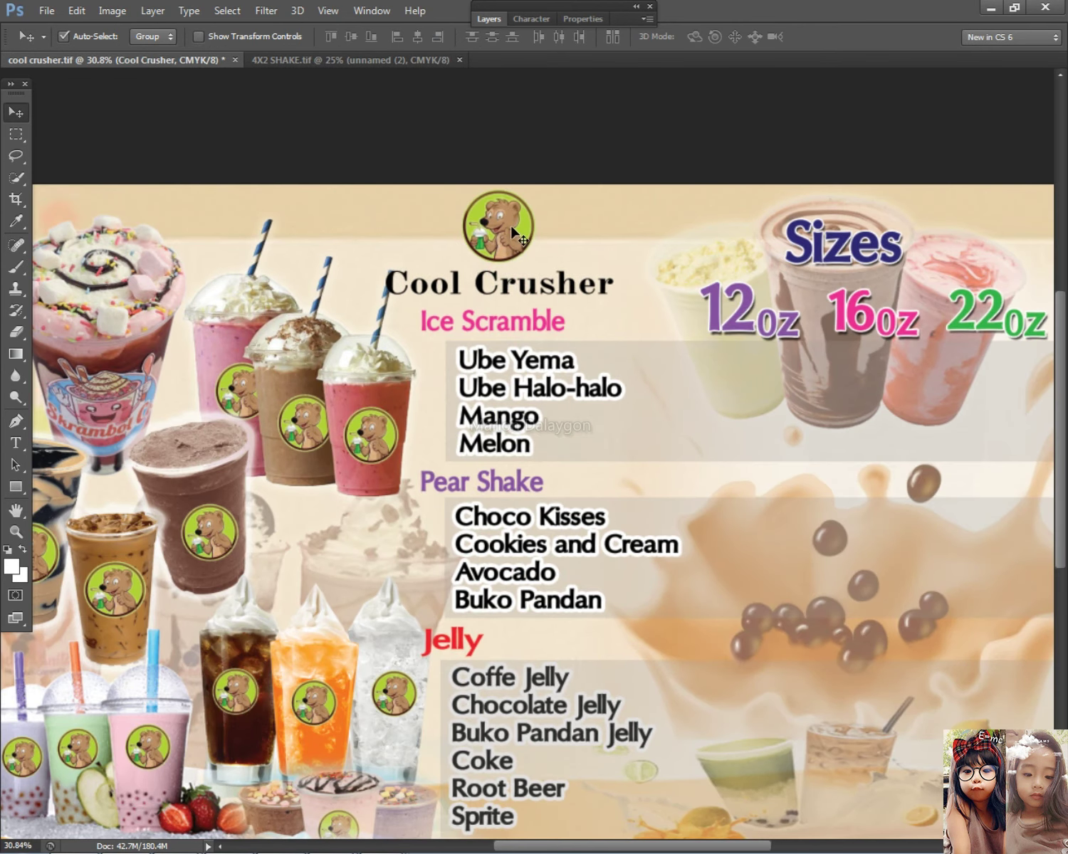
# Nudge the bear logo above the Cool Crusher title slightly right and down to center it over the title.
pyautogui.rightClick(500, 215)
pyautogui.click(549, 238)
pyautogui.hotkey('shift', 'Right')
pyautogui.hotkey('shift', 'Down')
pyautogui.hotkey('shift', 'Down')
pyautogui.hotkey('shift', 'Right')
pyautogui.hotkey('shift', 'Right')
# Add an Outer Glow effect to the Cool Crusher title layer.
pyautogui.click(508, 289)
pyautogui.click(488, 13)
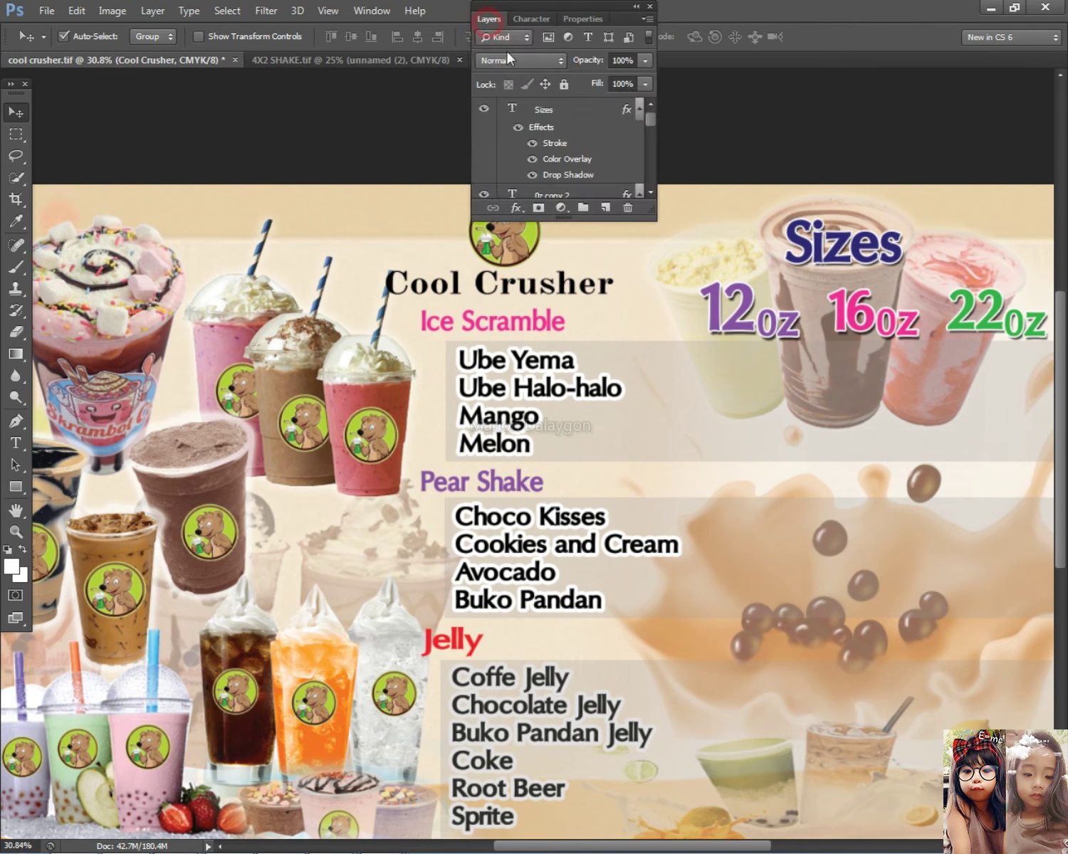
pyautogui.rightClick(526, 287)
pyautogui.click(557, 300)
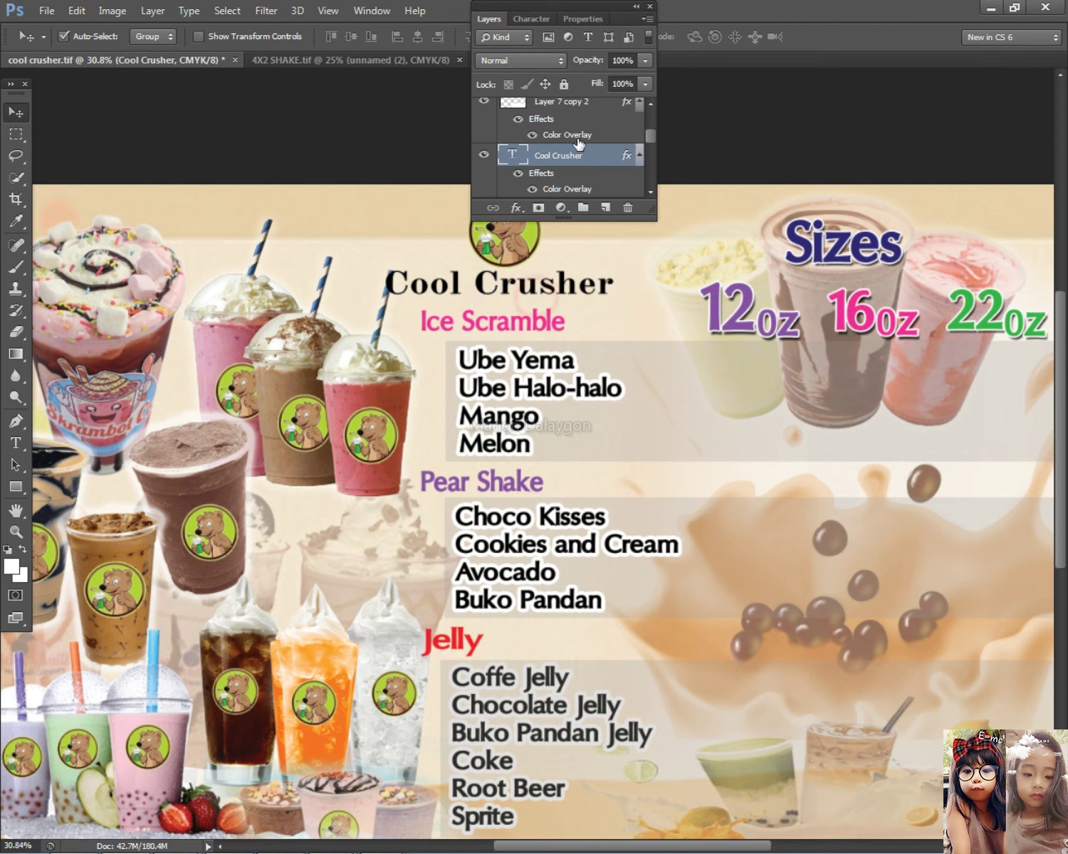
pyautogui.doubleClick(600, 153)
pyautogui.click(657, 654)
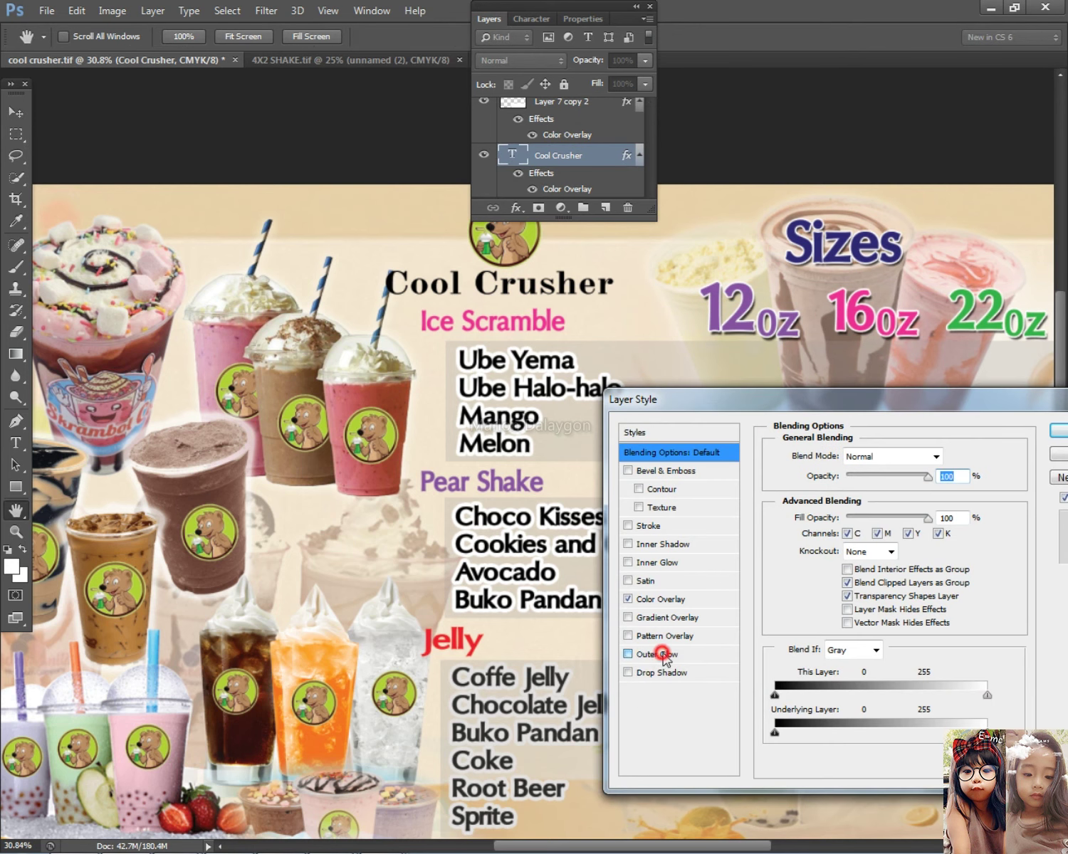
# Add a white (ffffff) outside Stroke of 10 px to the Cool Crusher title.
pyautogui.click(647, 526)
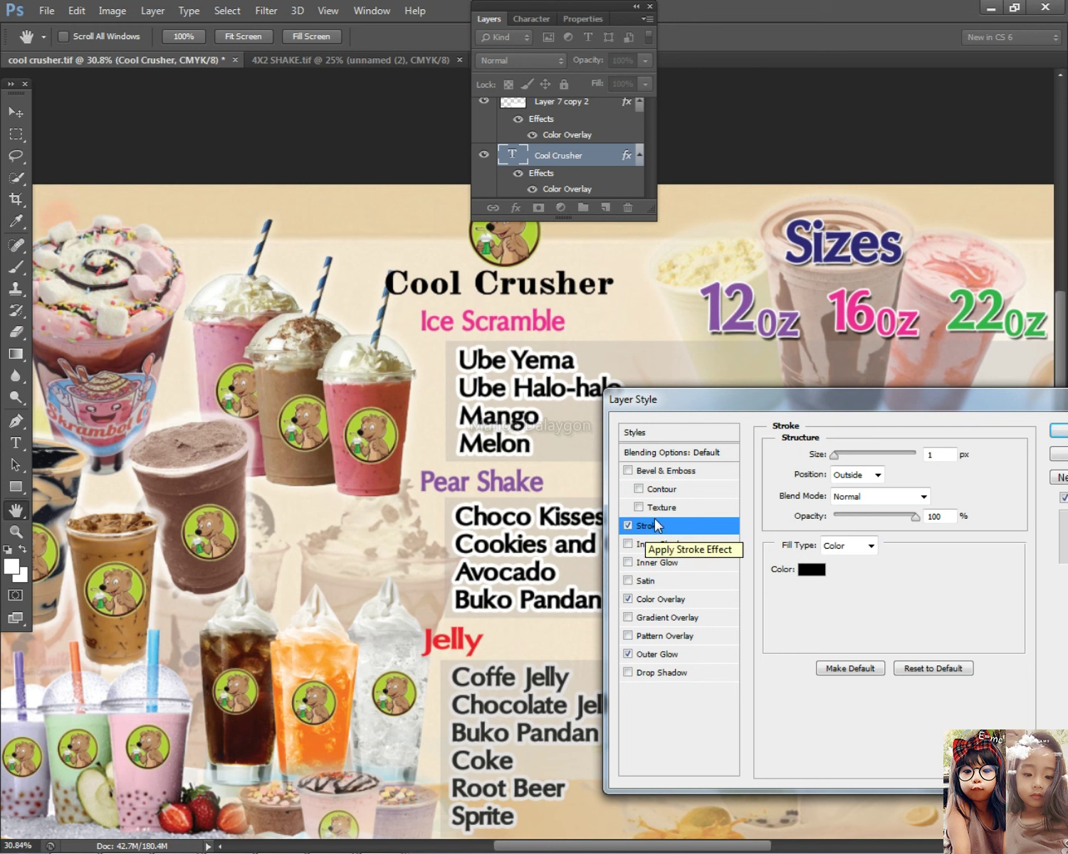
pyautogui.click(811, 569)
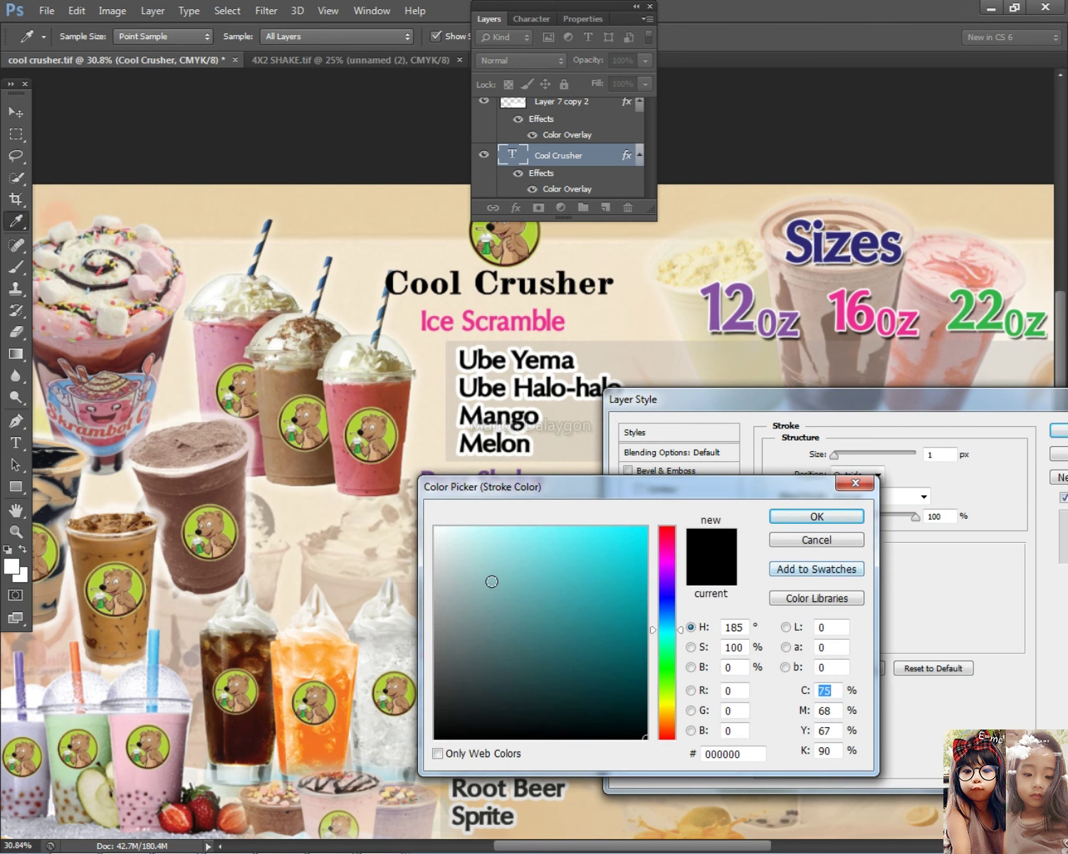
pyautogui.moveTo(490, 586); pyautogui.dragTo(434, 510)
pyautogui.click(816, 516)
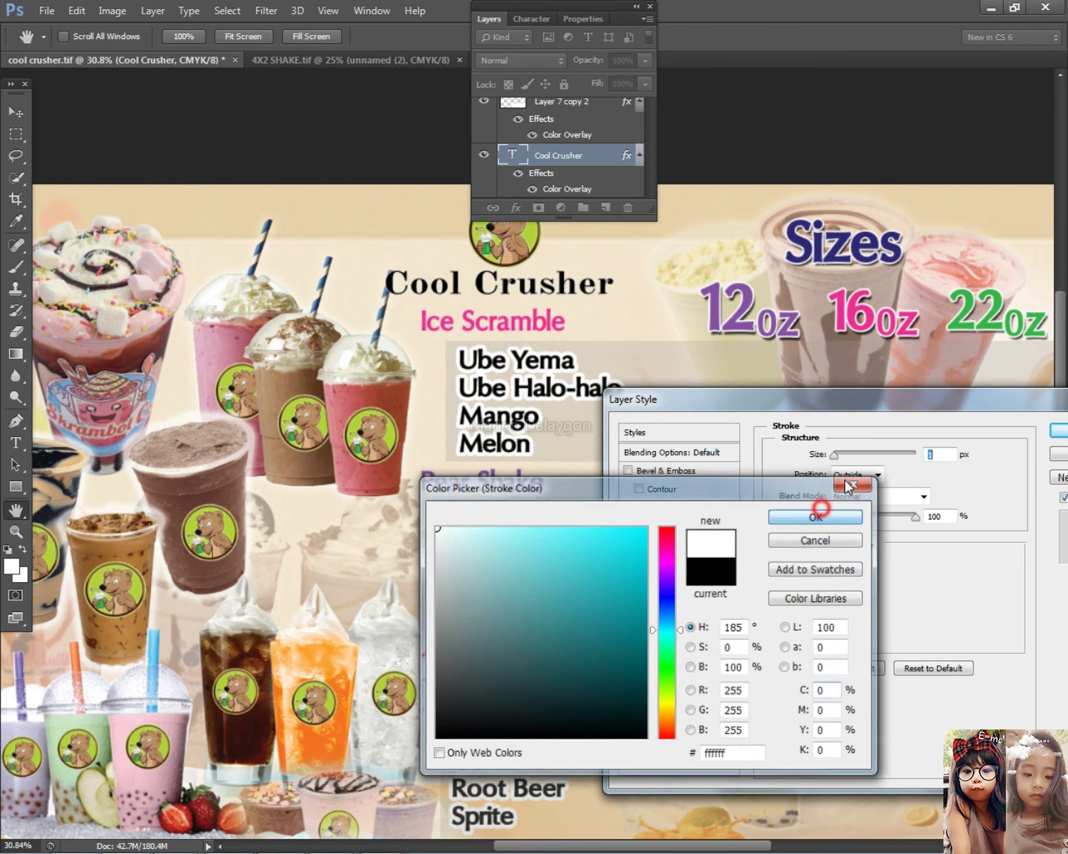
pyautogui.moveTo(835, 455); pyautogui.dragTo(846, 459)
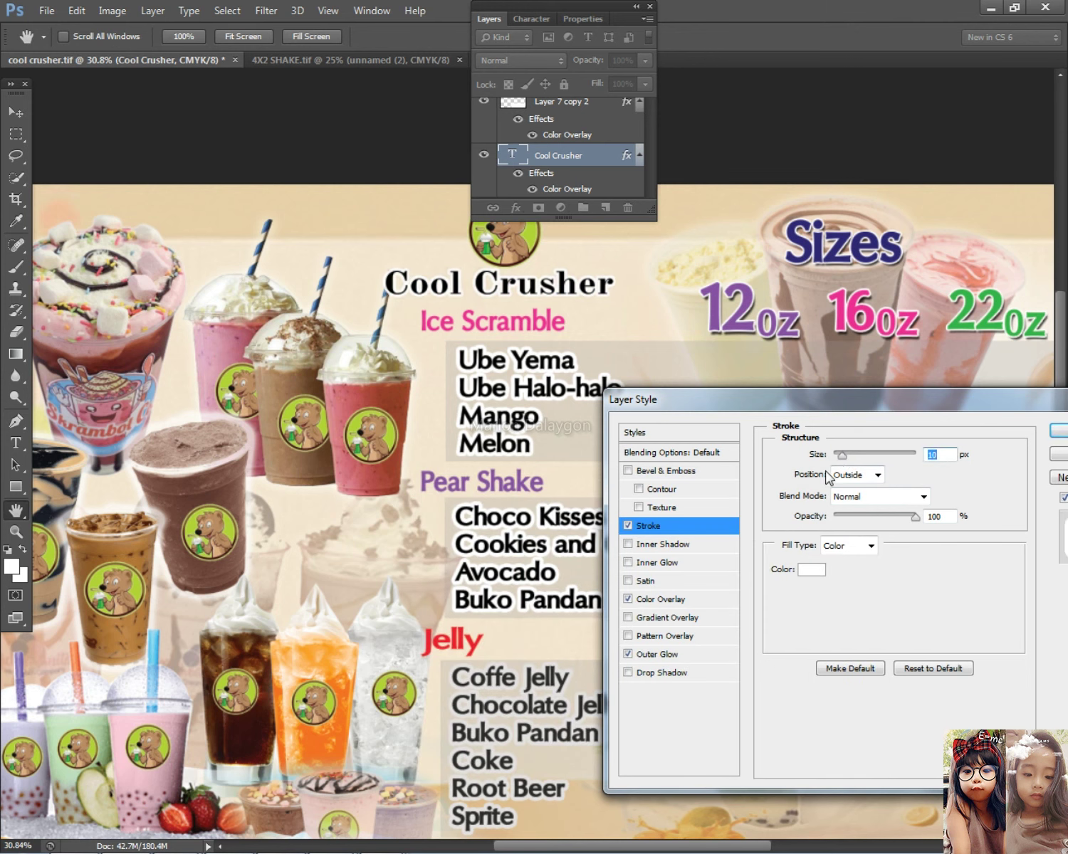
pyautogui.click(810, 571)
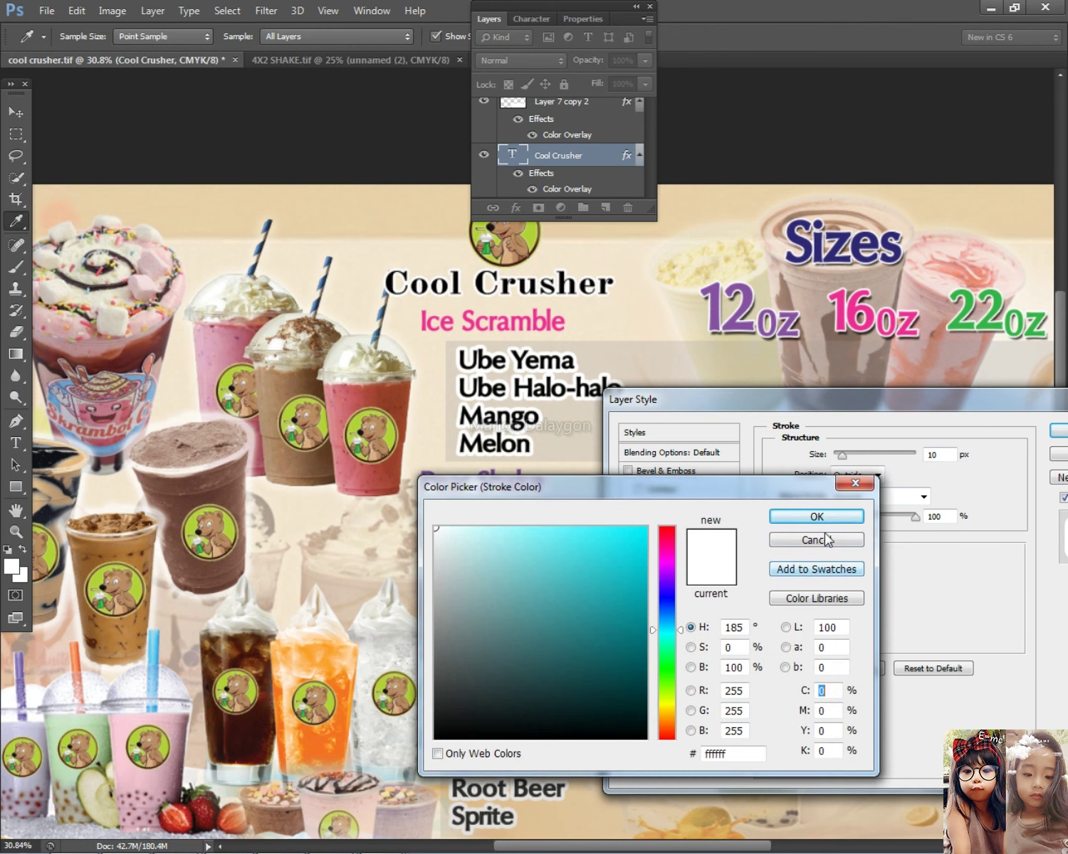
pyautogui.click(839, 515)
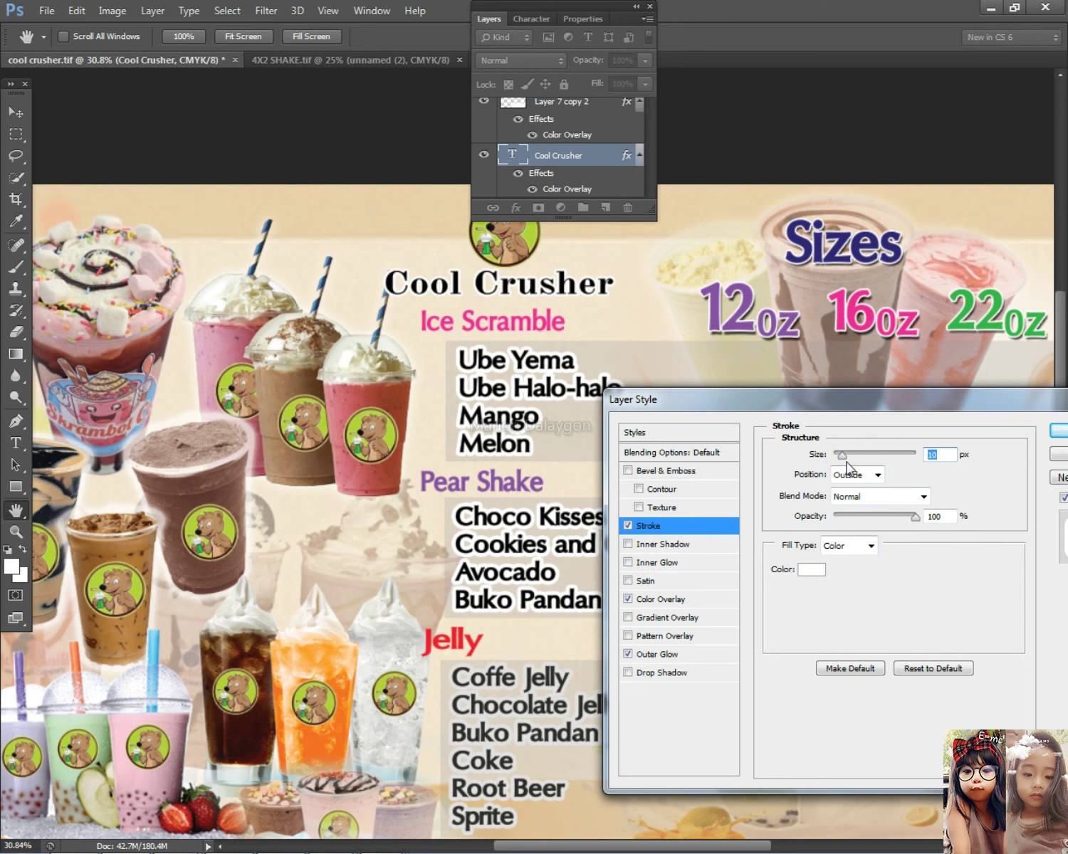
pyautogui.click(1058, 430)
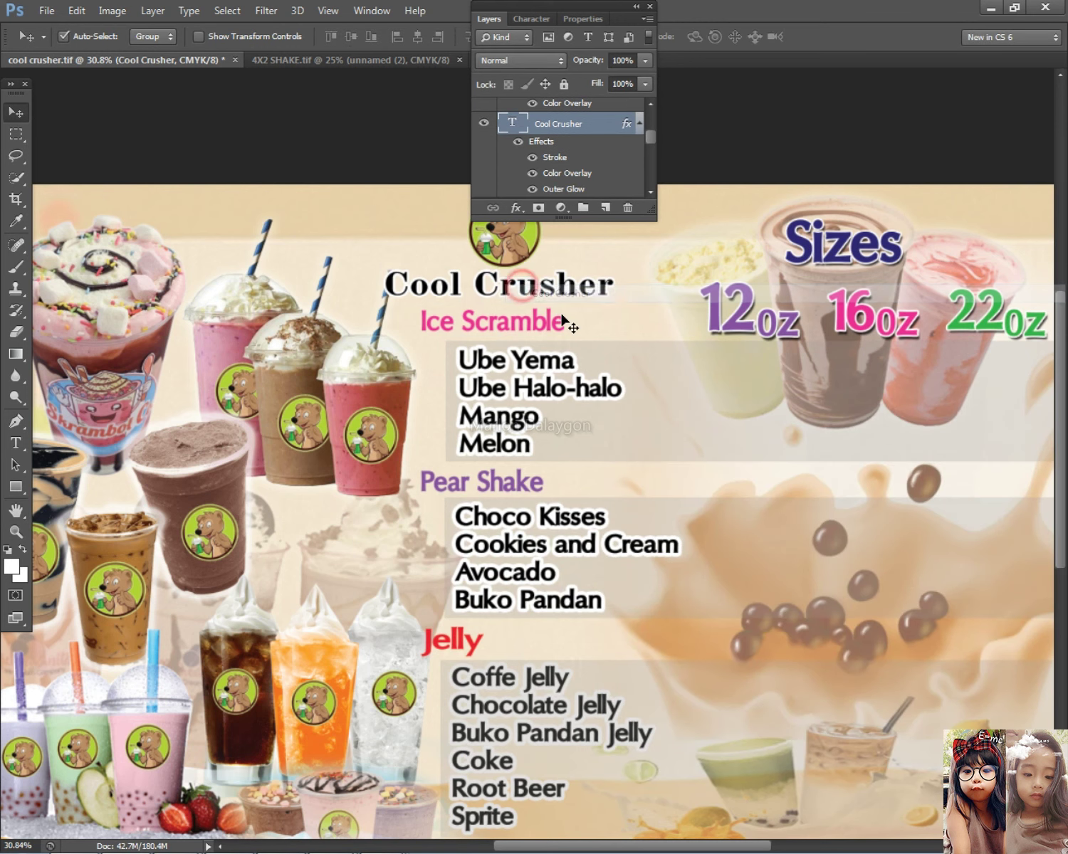
# Duplicate the bear logo and place the copy over the pearl splash beside the Pear Shake list.
pyautogui.doubleClick(496, 16)
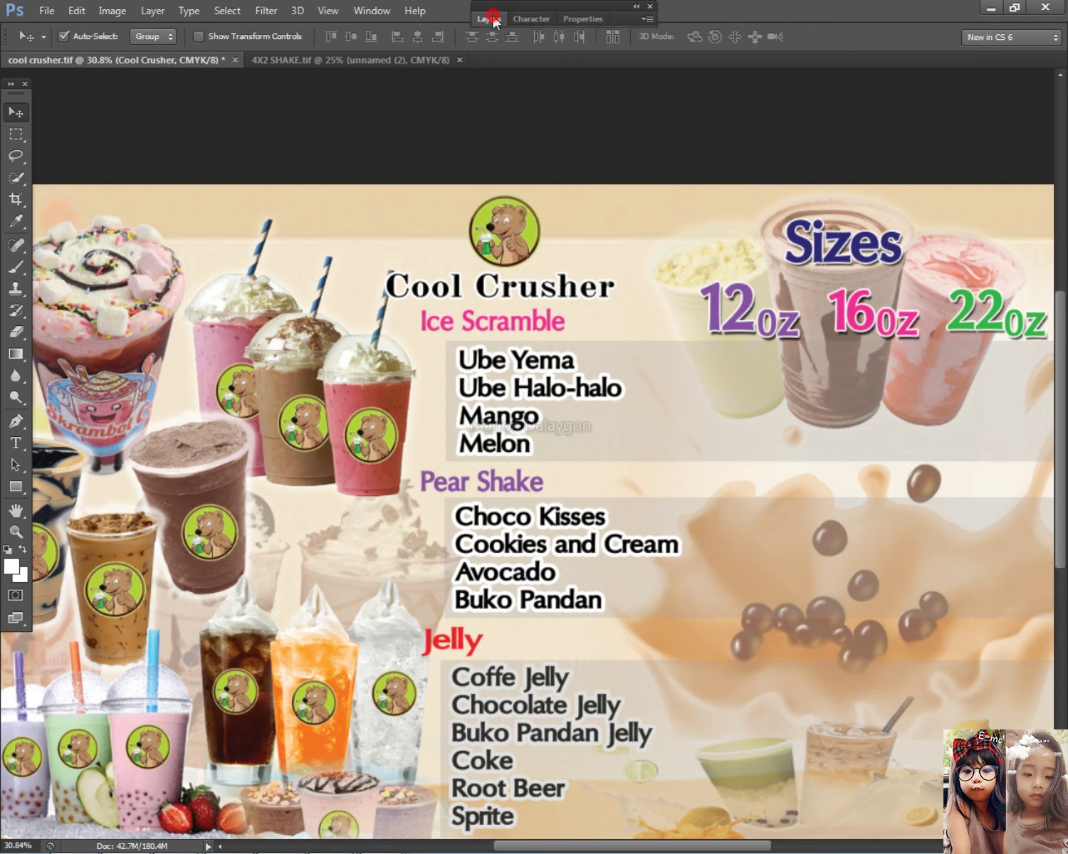
pyautogui.rightClick(503, 229)
pyautogui.click(551, 239)
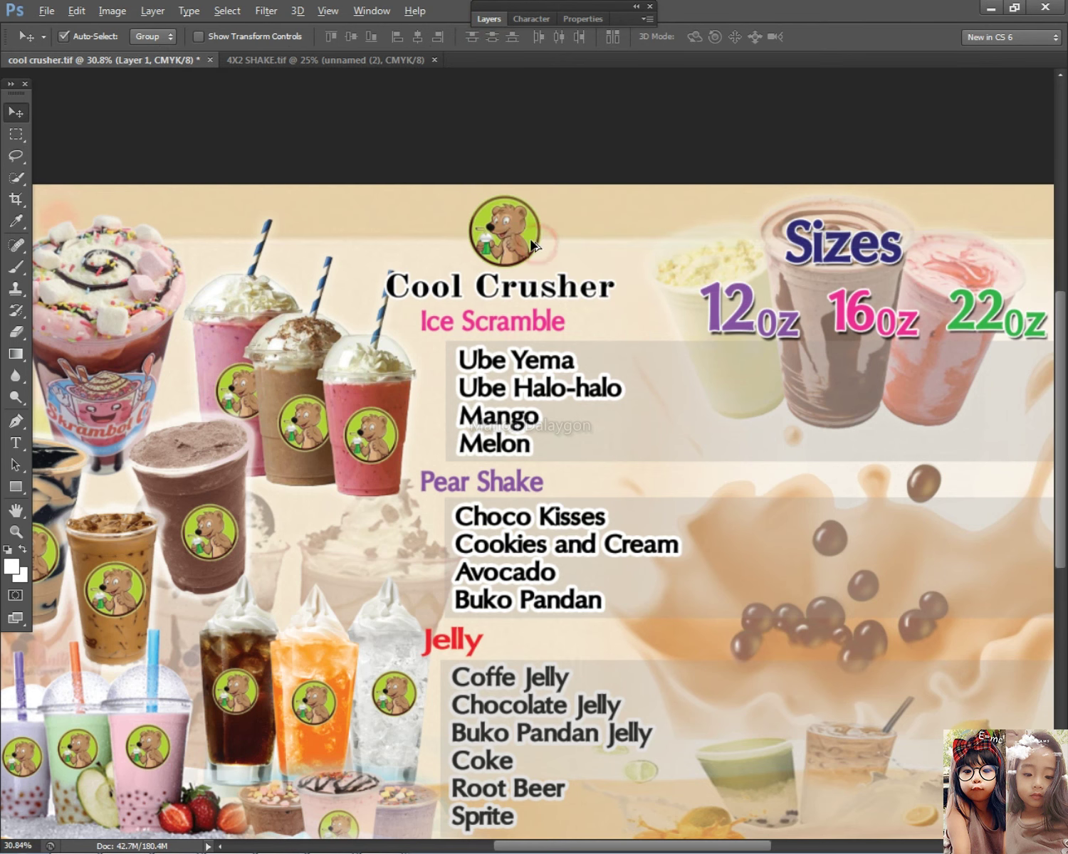
pyautogui.scroll(-2, 439, 245)
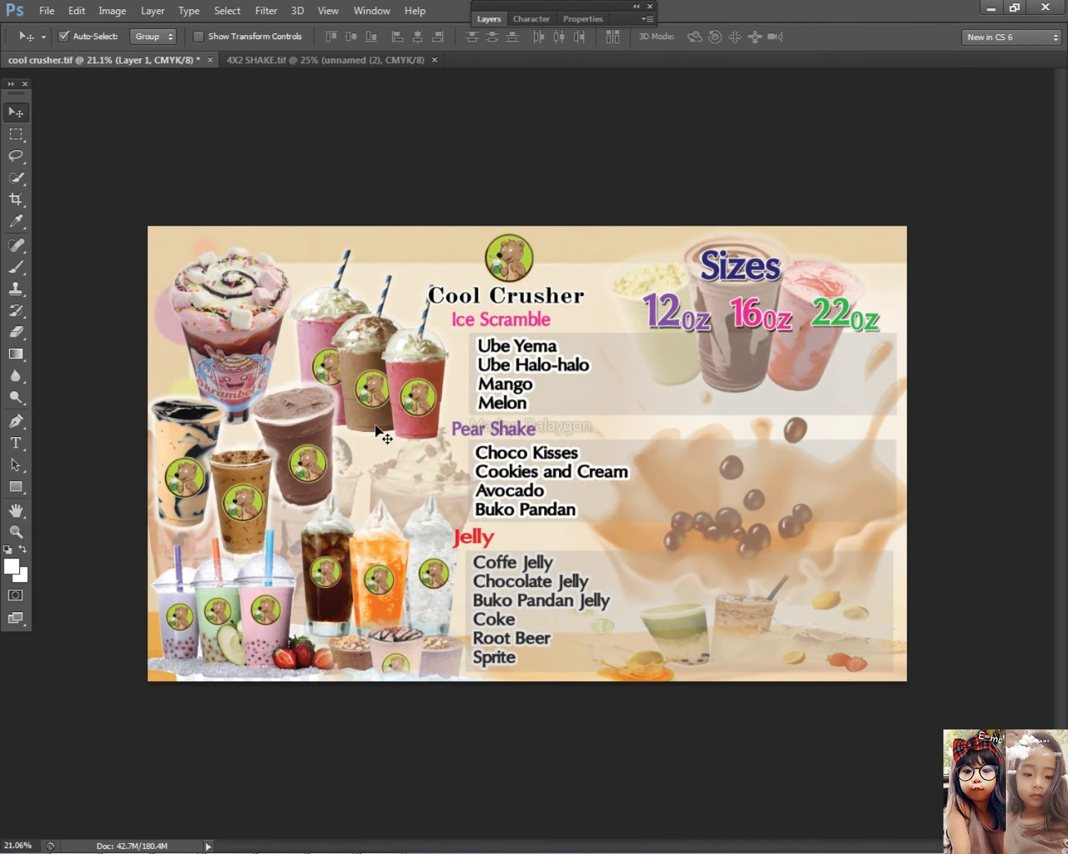
pyautogui.rightClick(503, 259)
pyautogui.click(541, 271)
pyautogui.moveTo(518, 254); pyautogui.dragTo(776, 487)
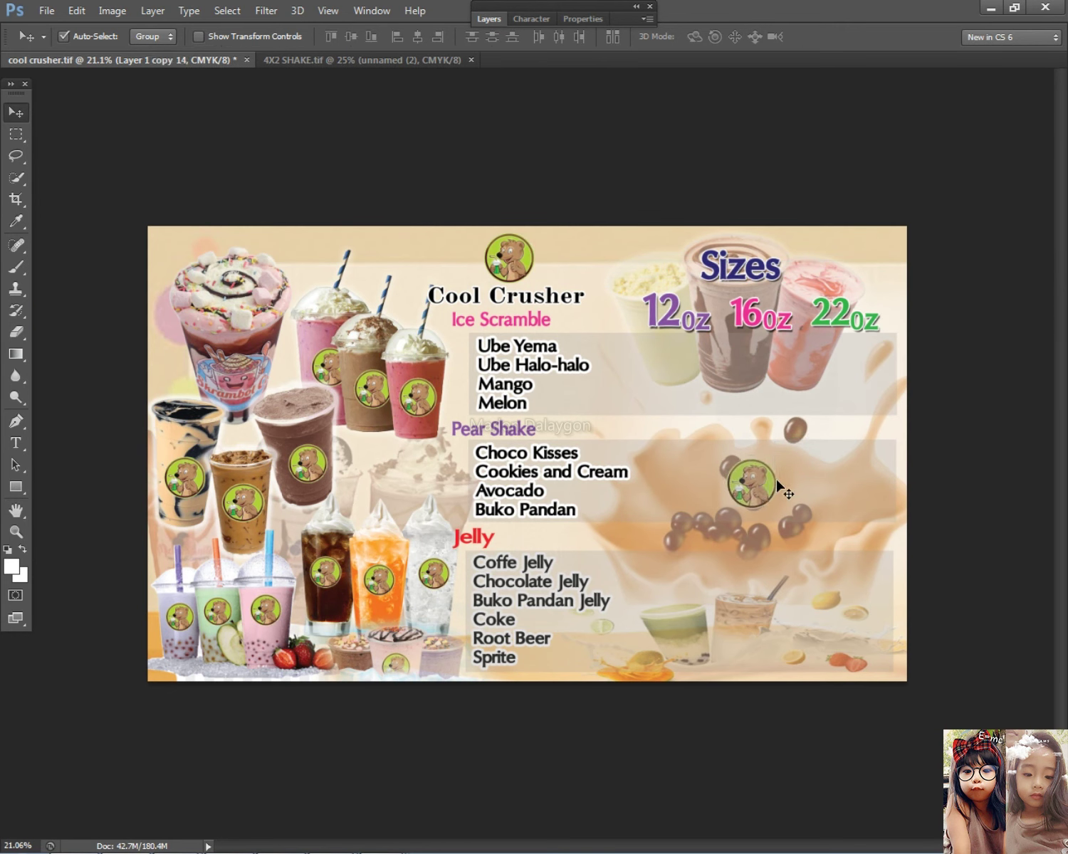
# Enlarge the logo copy to about 483% and shift it up so it overhangs the banner's right edge.
pyautogui.hotkey('ctrl', 't')
pyautogui.moveTo(850, 597); pyautogui.dragTo(978, 706)
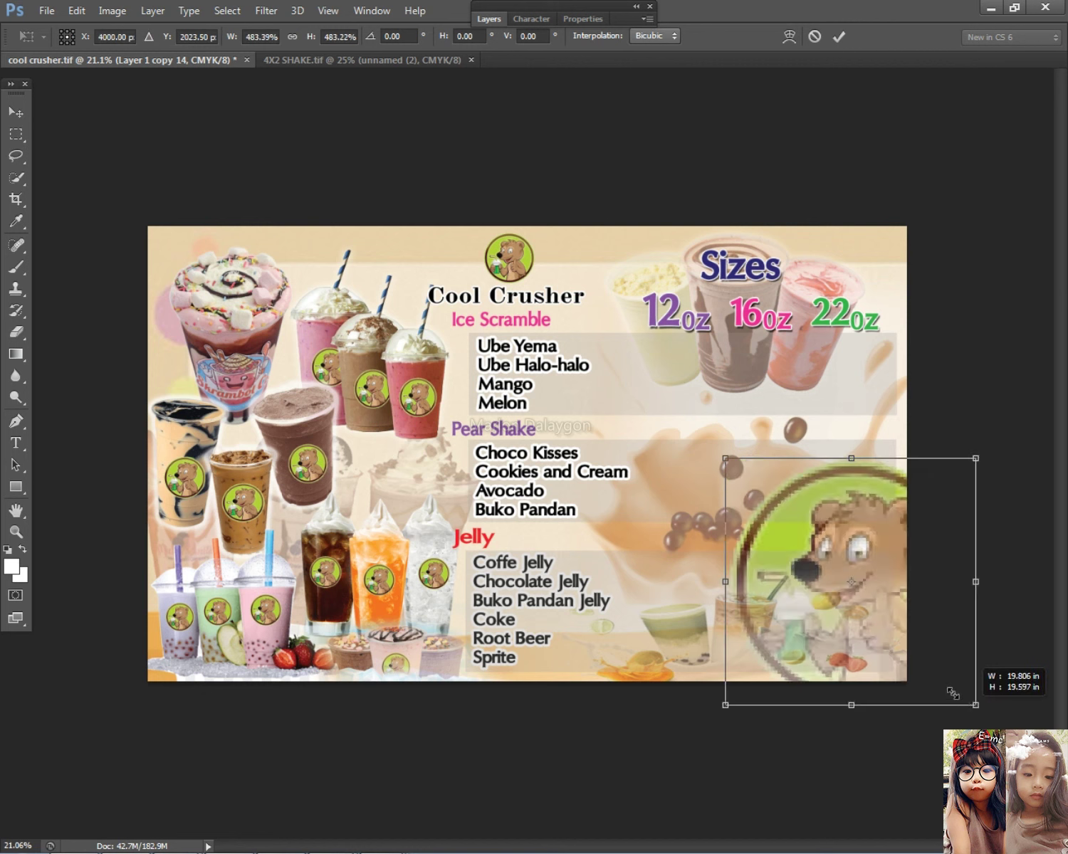
pyautogui.moveTo(877, 548); pyautogui.dragTo(898, 523)
pyautogui.press('Return')
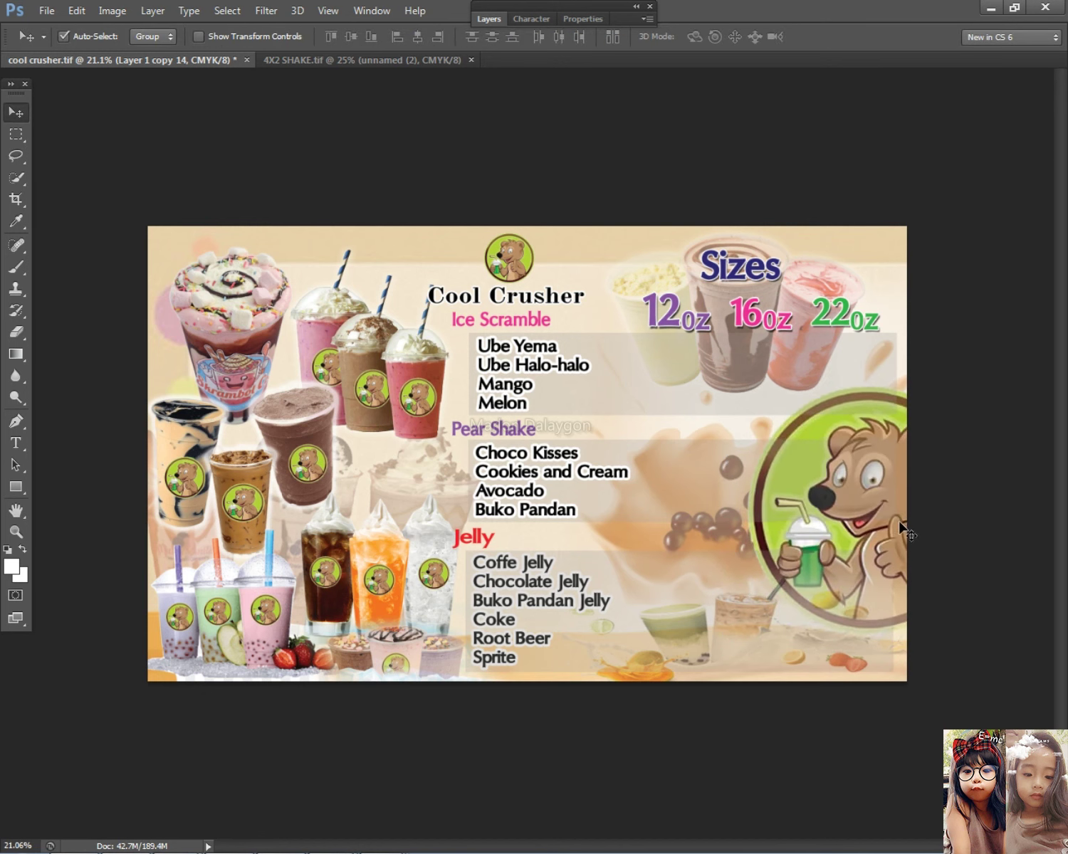
# Fade the large bear logo copy by setting its layer's Fill Opacity to 38%.
pyautogui.click(481, 17)
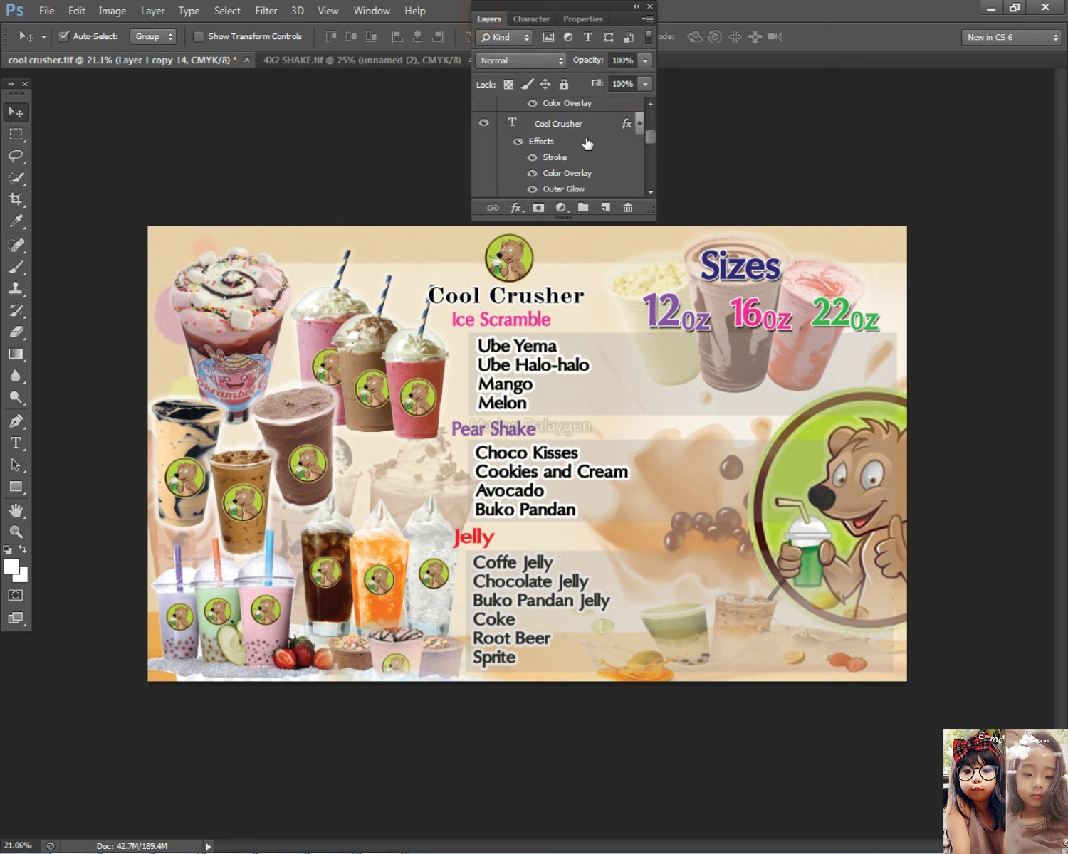
pyautogui.click(817, 479)
pyautogui.rightClick(837, 450)
pyautogui.click(857, 460)
pyautogui.rightClick(850, 436)
pyautogui.click(850, 437)
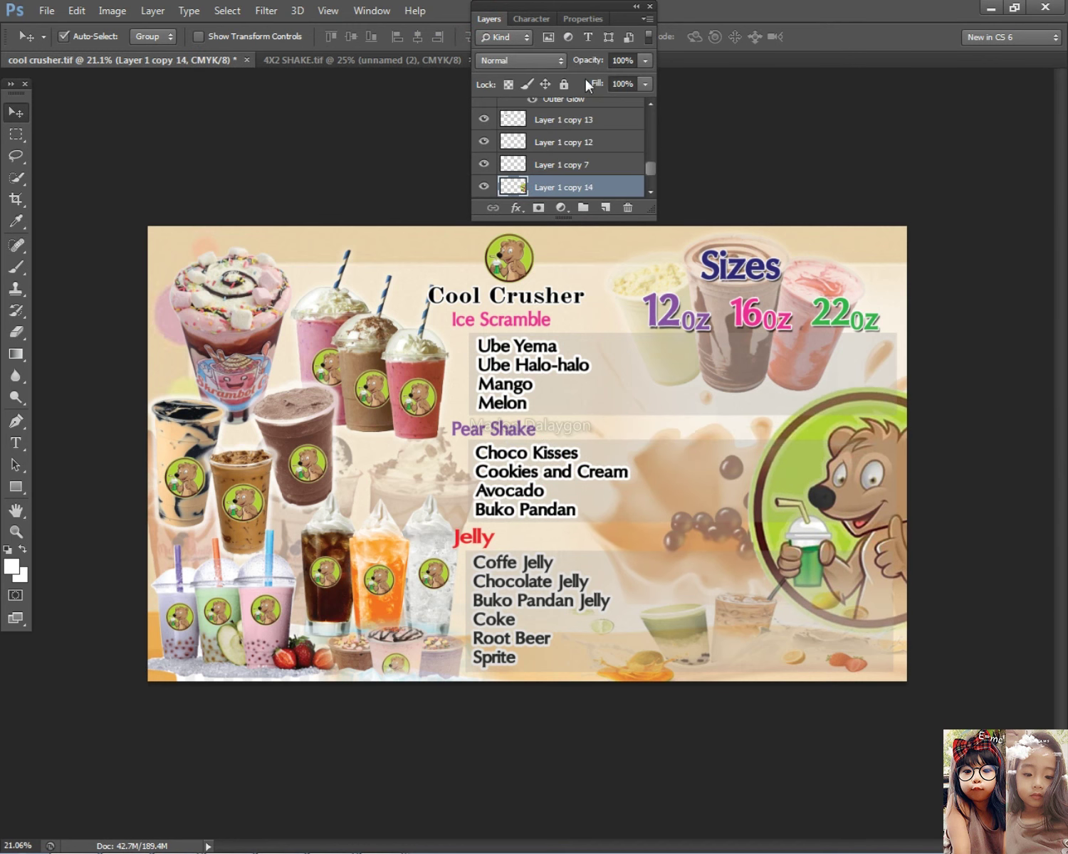
pyautogui.doubleClick(640, 193)
pyautogui.moveTo(747, 401); pyautogui.dragTo(185, 354)
pyautogui.moveTo(365, 475); pyautogui.dragTo(311, 470)
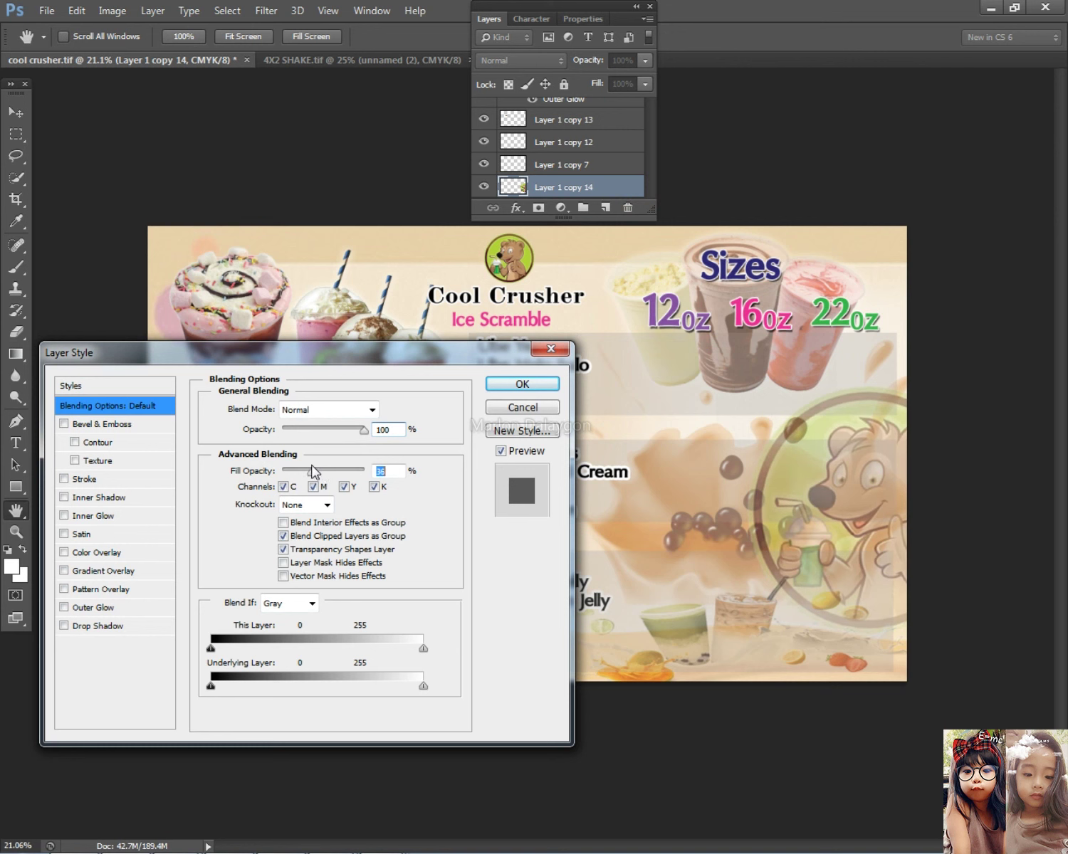
pyautogui.click(538, 384)
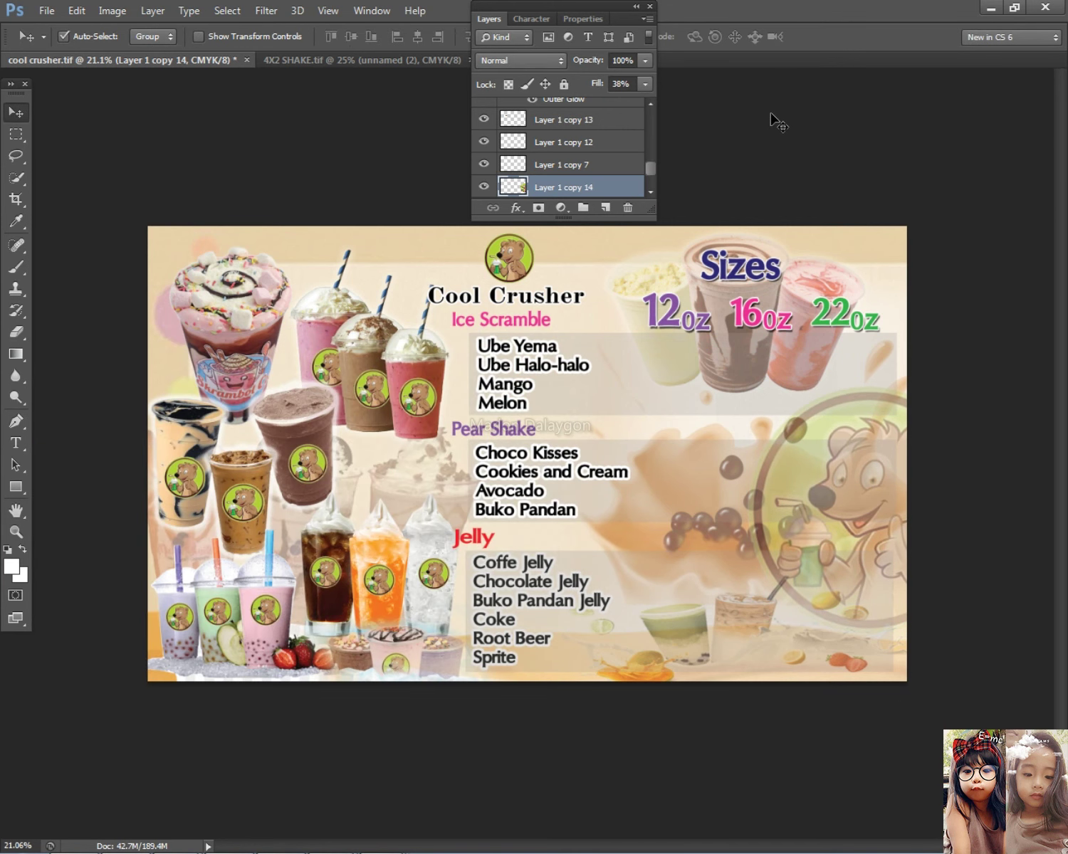
# Move the faded bear logo slightly up and left, and scale it down a little.
pyautogui.scroll(-2, 768, 235)
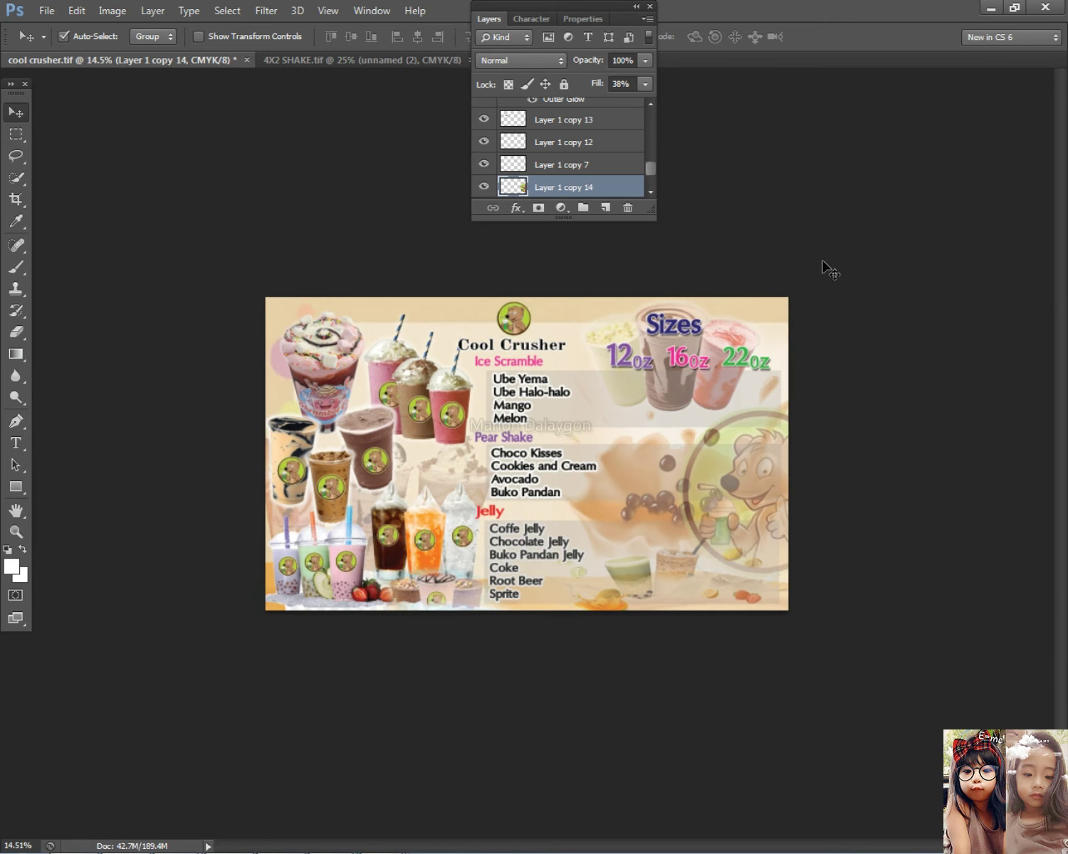
pyautogui.hotkey('ctrl', 't')
pyautogui.moveTo(762, 426)
pyautogui.mouseDown()
pyautogui.moveTo(771, 305)
pyautogui.moveTo(733, 445)
pyautogui.moveTo(754, 412)
pyautogui.mouseUp()
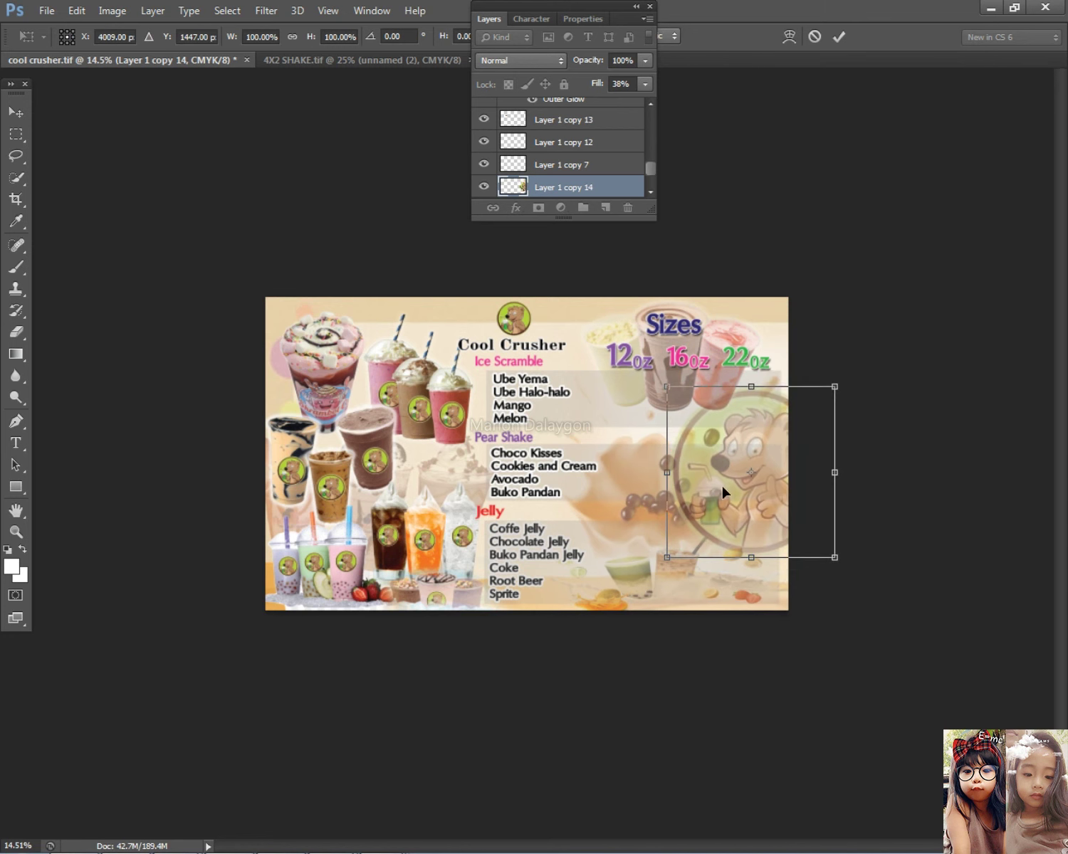
pyautogui.moveTo(665, 557); pyautogui.dragTo(687, 548)
pyautogui.press('Return')
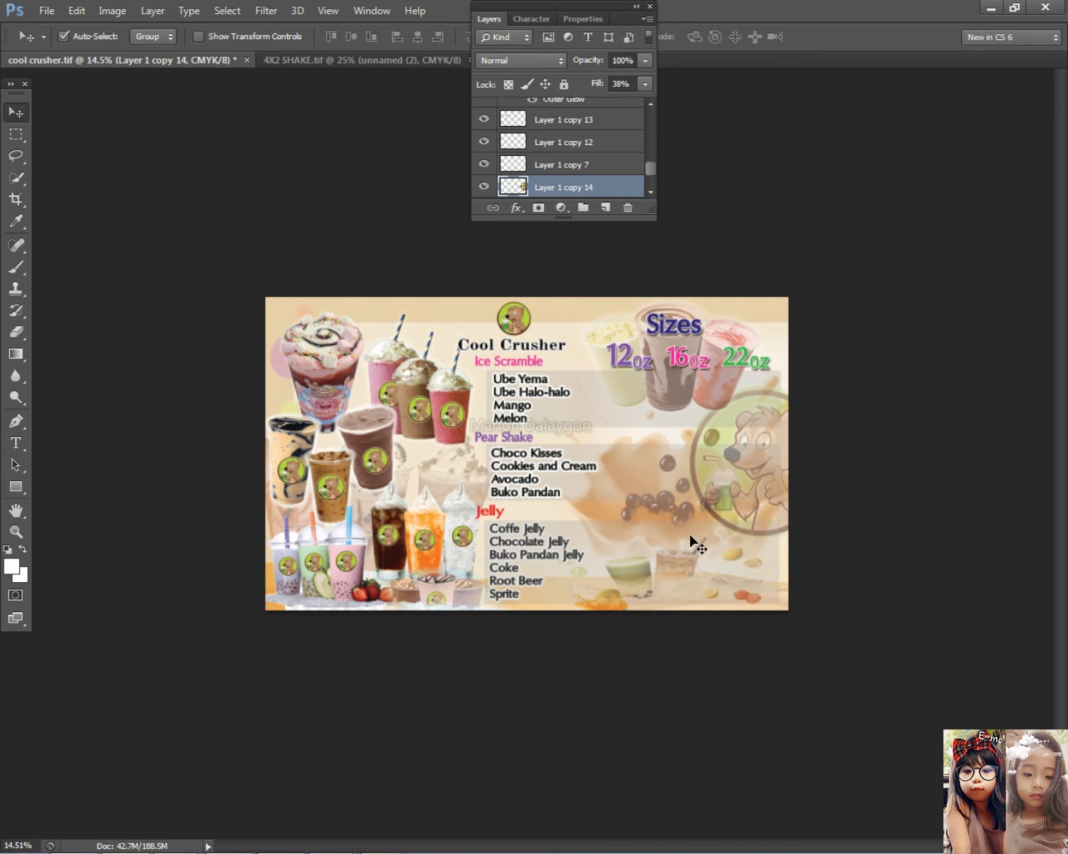
# Undo the fading, moving and enlarging of the large bear logo copy beside the Pear Shake list.
pyautogui.scroll(4, 674, 486)
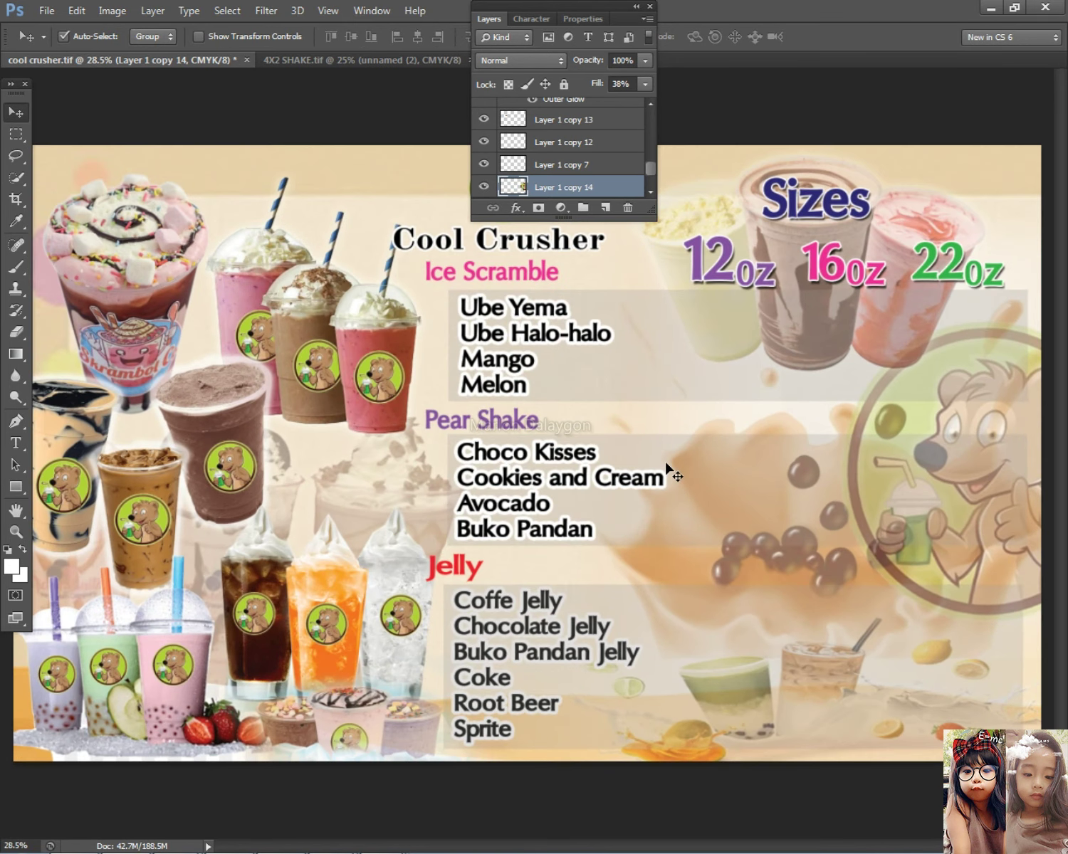
pyautogui.scroll(-2, 667, 463)
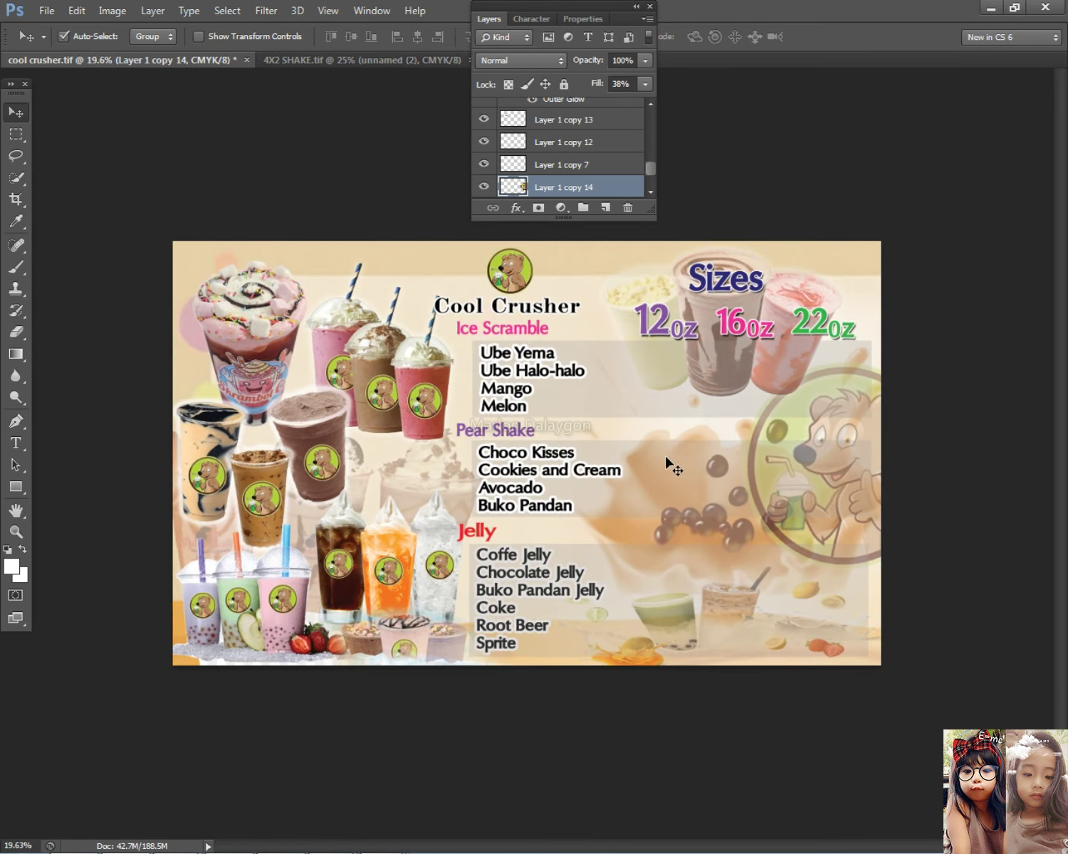
pyautogui.click(672, 467)
pyautogui.scroll(-2, 684, 470)
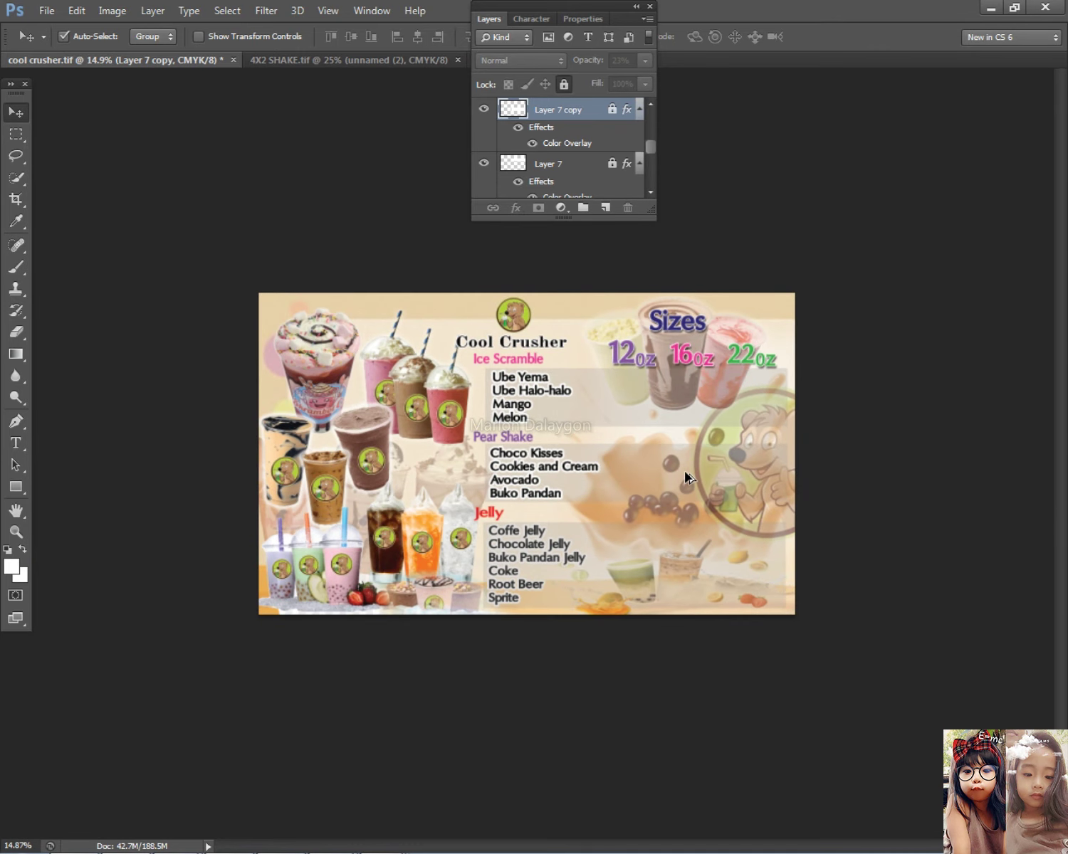
pyautogui.hotkey('ctrl', 'z')
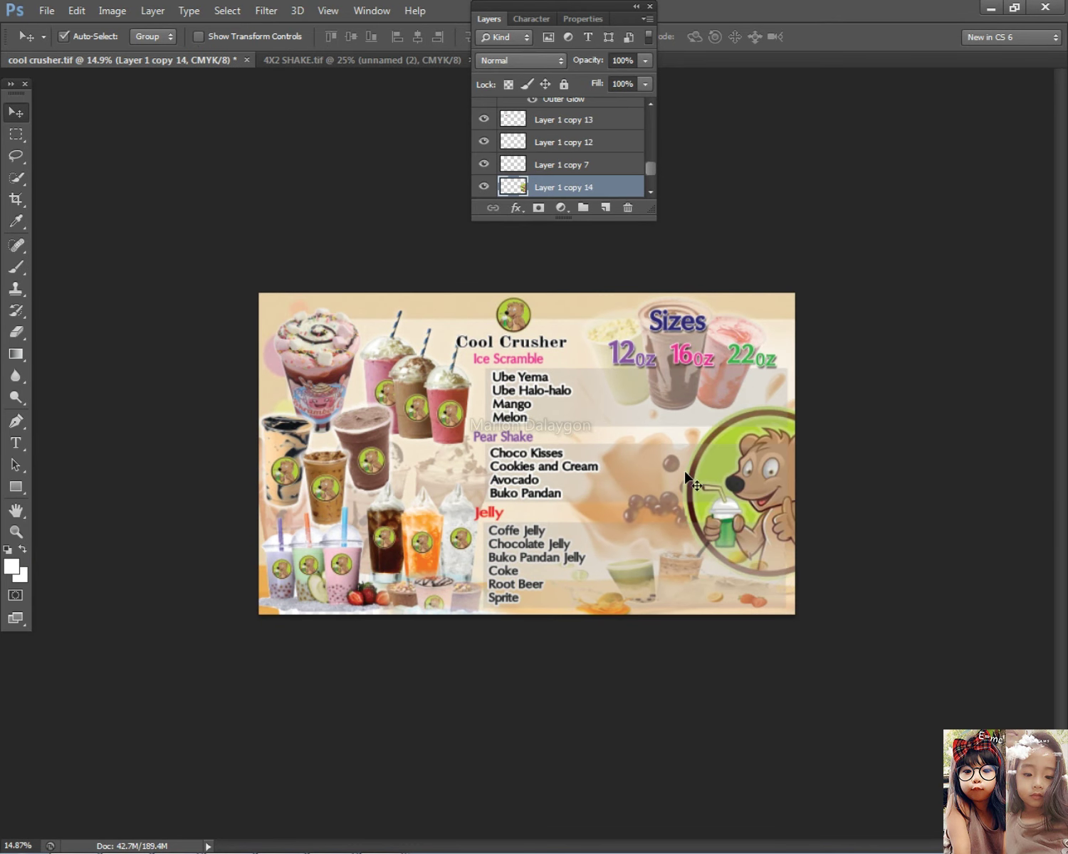
pyautogui.moveTo(763, 501); pyautogui.dragTo(682, 413)
pyautogui.hotkey('ctrl', 'z')
pyautogui.hotkey('ctrl', 'z')
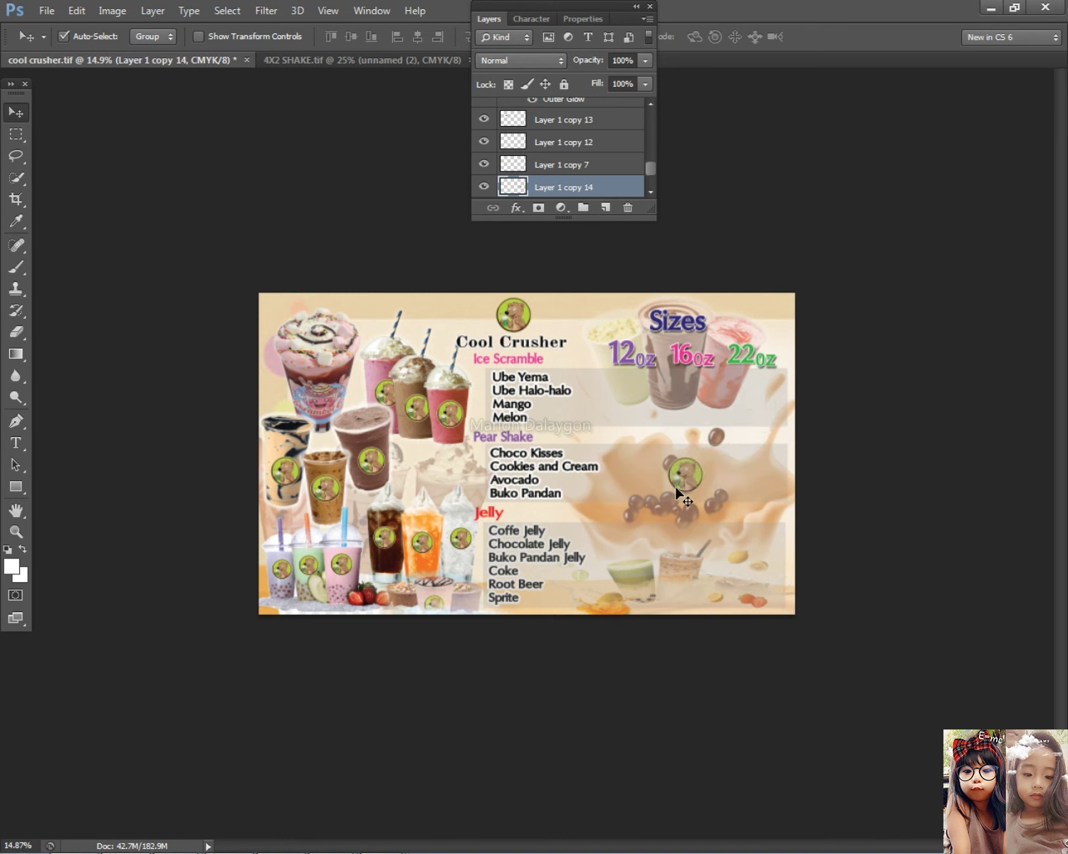
# Unlock the translucent panel layer over the pearl splash and delete the small bear logo copy beside the Pear Shake list.
pyautogui.rightClick(682, 485)
pyautogui.click(691, 495)
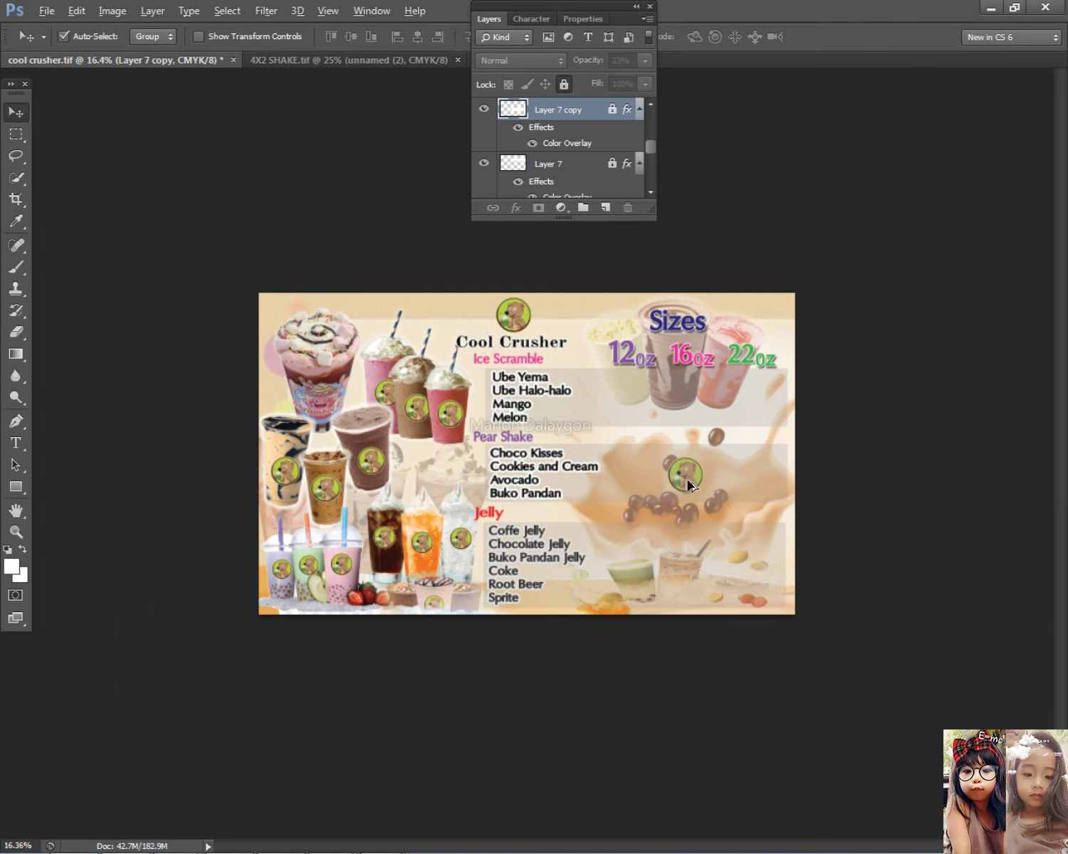
pyautogui.scroll(7, 687, 479)
pyautogui.rightClick(818, 502)
pyautogui.click(826, 510)
pyautogui.rightClick(828, 499)
pyautogui.click(820, 511)
pyautogui.click(573, 84)
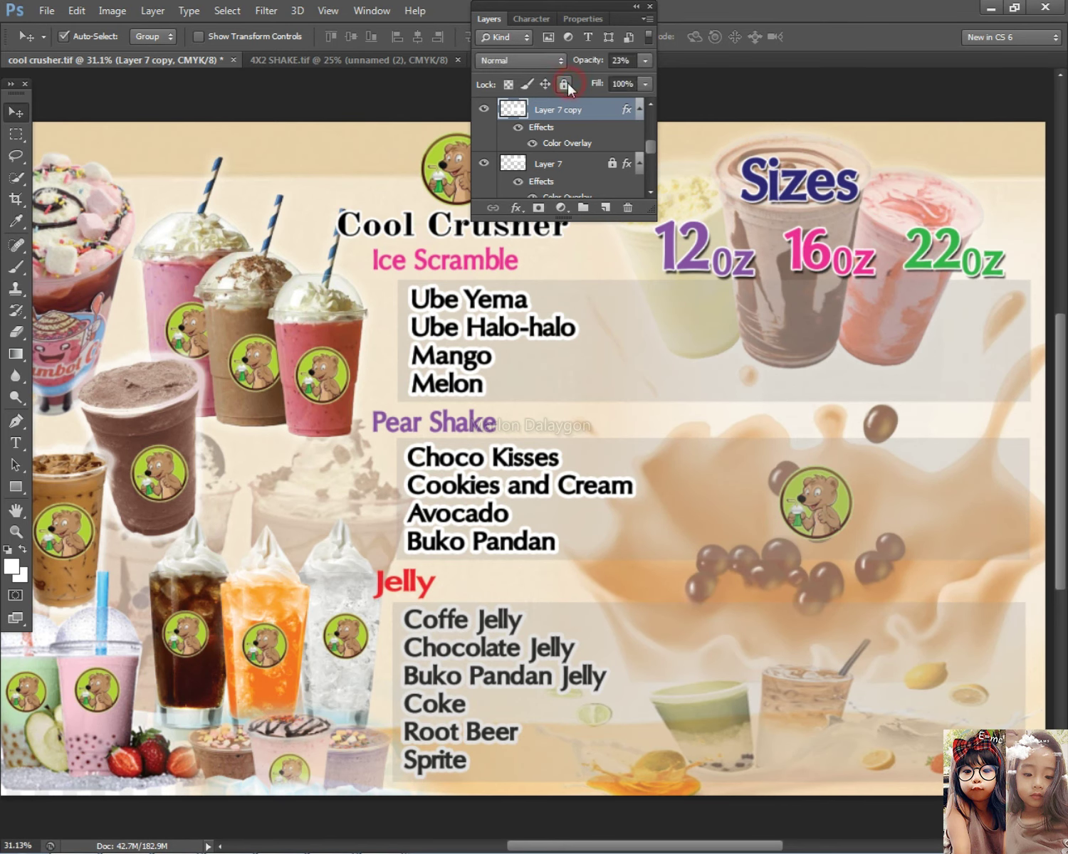
pyautogui.rightClick(819, 530)
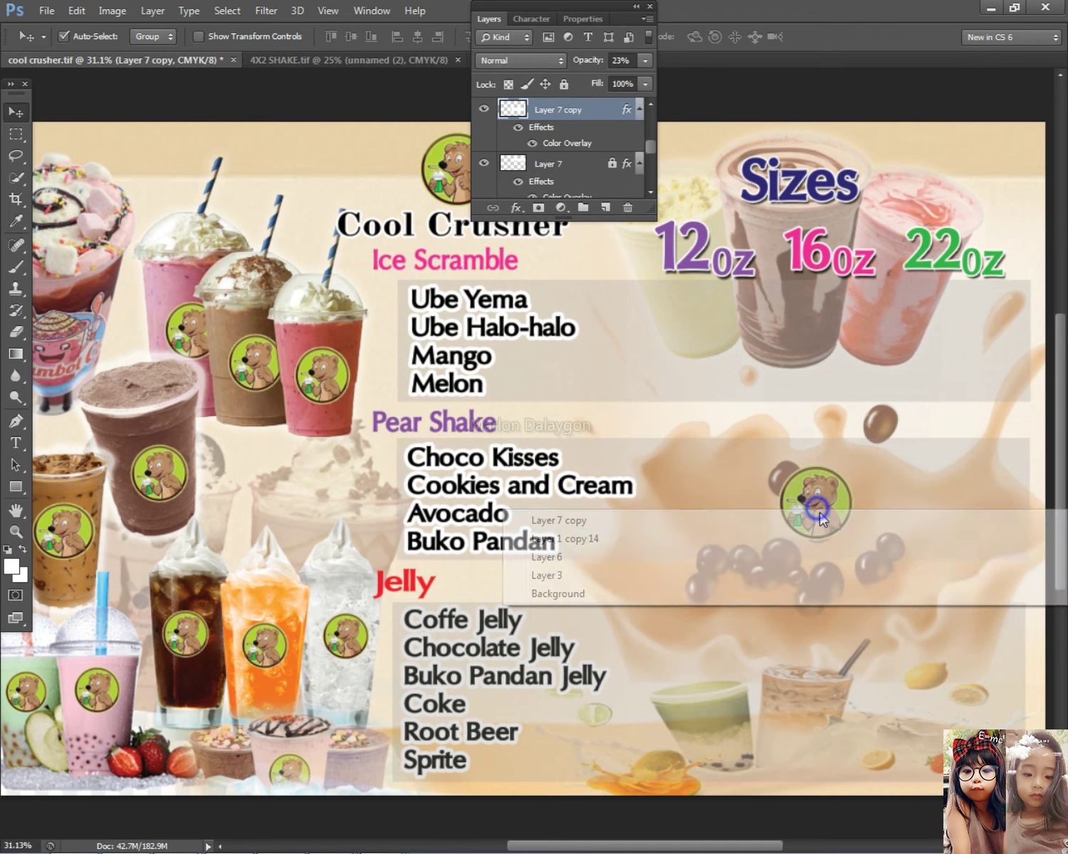
pyautogui.click(804, 539)
pyautogui.press('Delete')
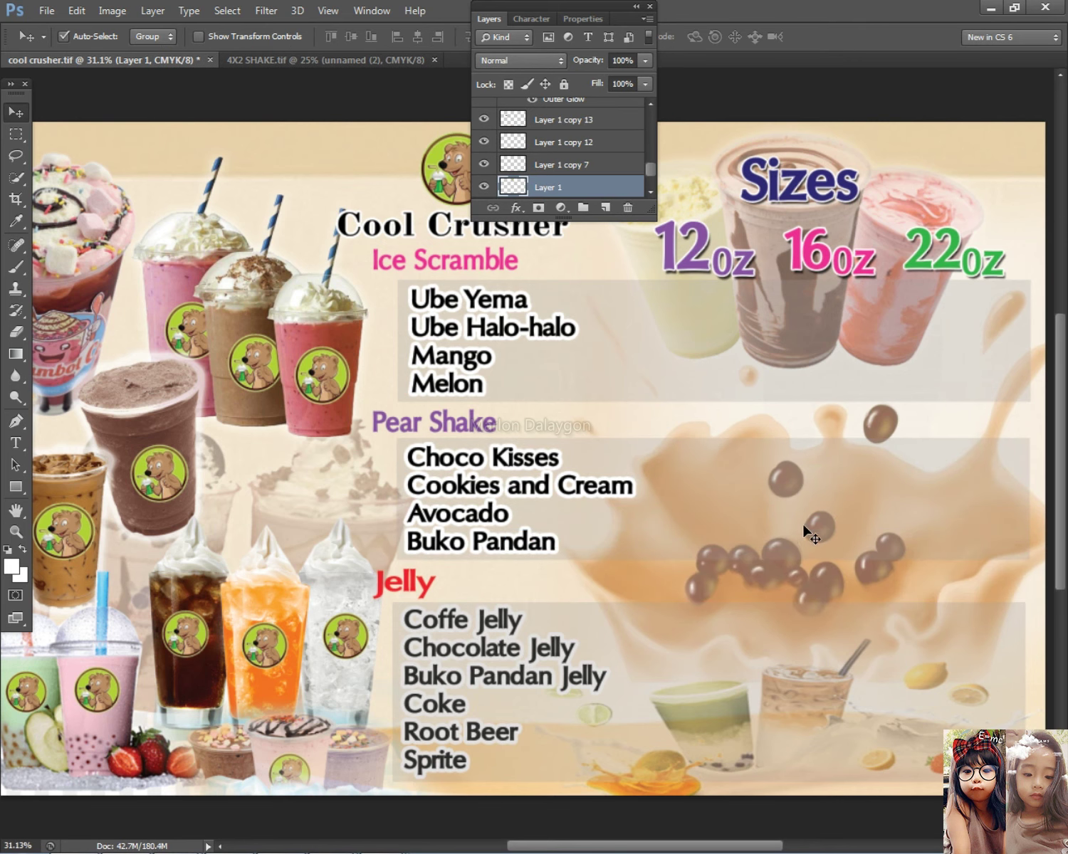
# Collapse the layer list and bring the Jelly flavor list text to the front, above its translucent panel.
pyautogui.click(482, 20)
pyautogui.scroll(-3, 603, 465)
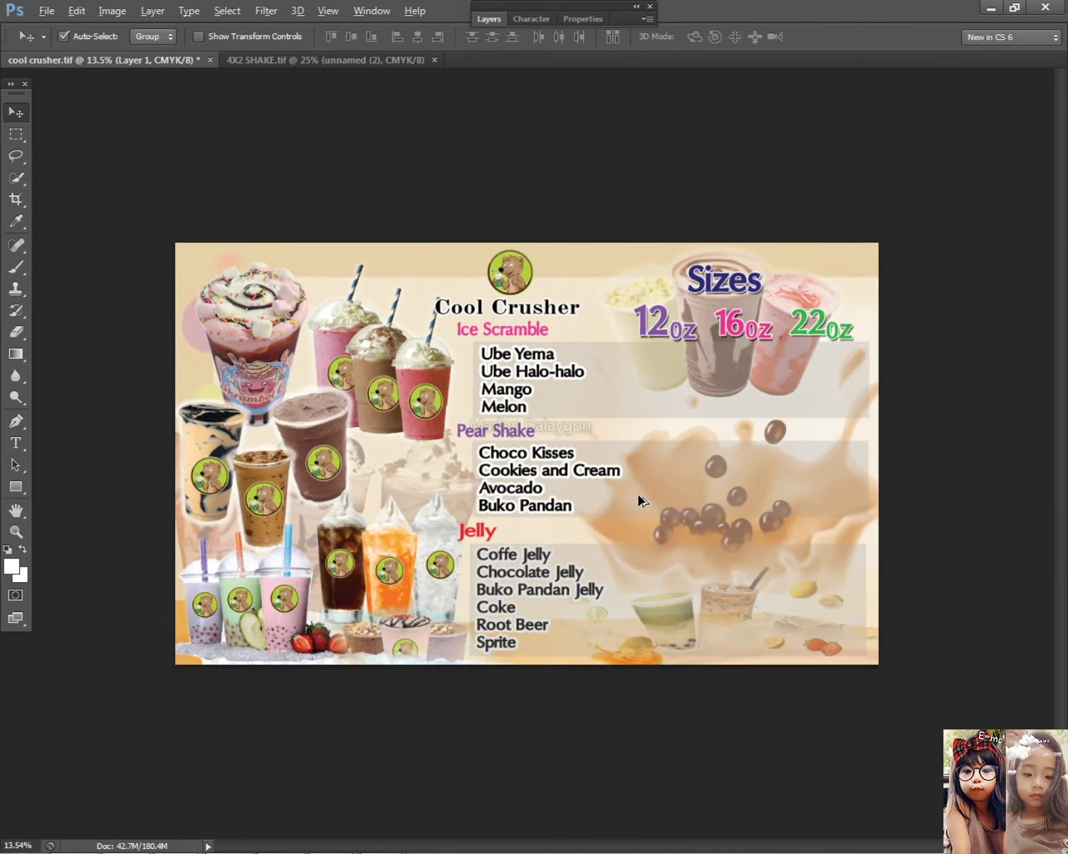
pyautogui.scroll(3, 626, 473)
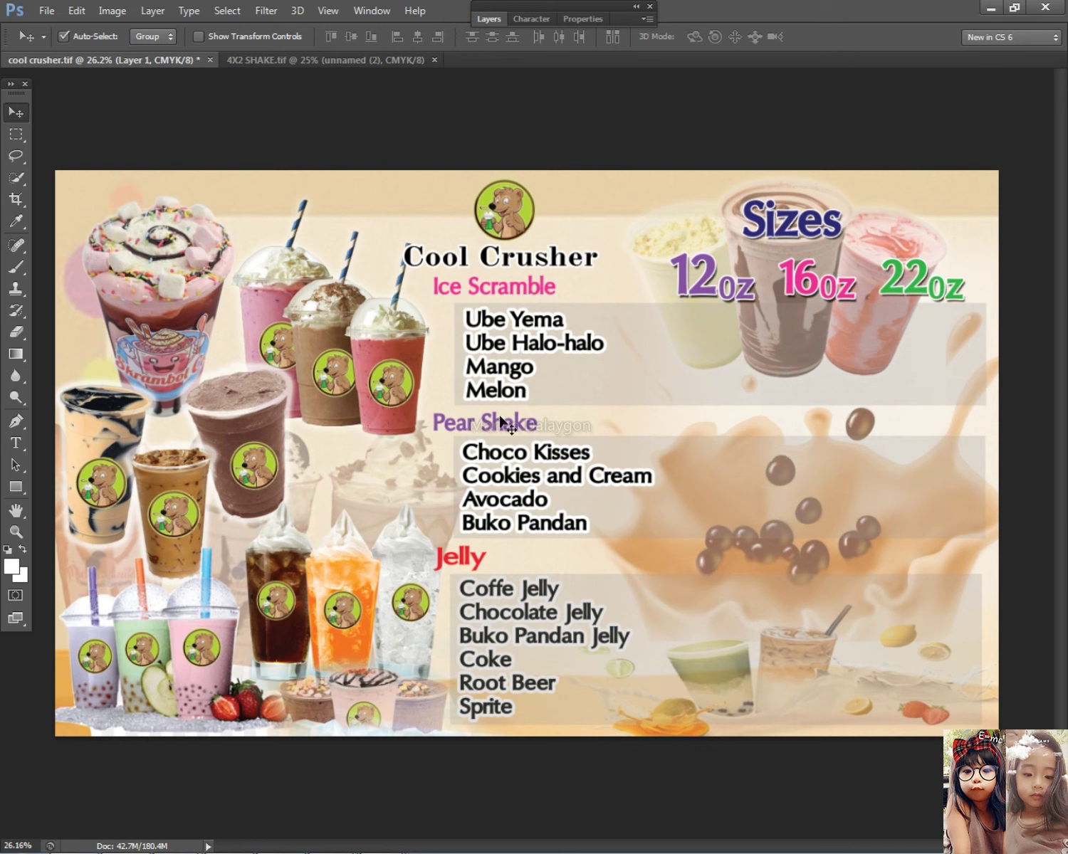
pyautogui.rightClick(527, 598)
pyautogui.click(549, 627)
pyautogui.click(152, 10)
pyautogui.moveTo(205, 403)
pyautogui.click(382, 400)
pyautogui.scroll(-3, 480, 417)
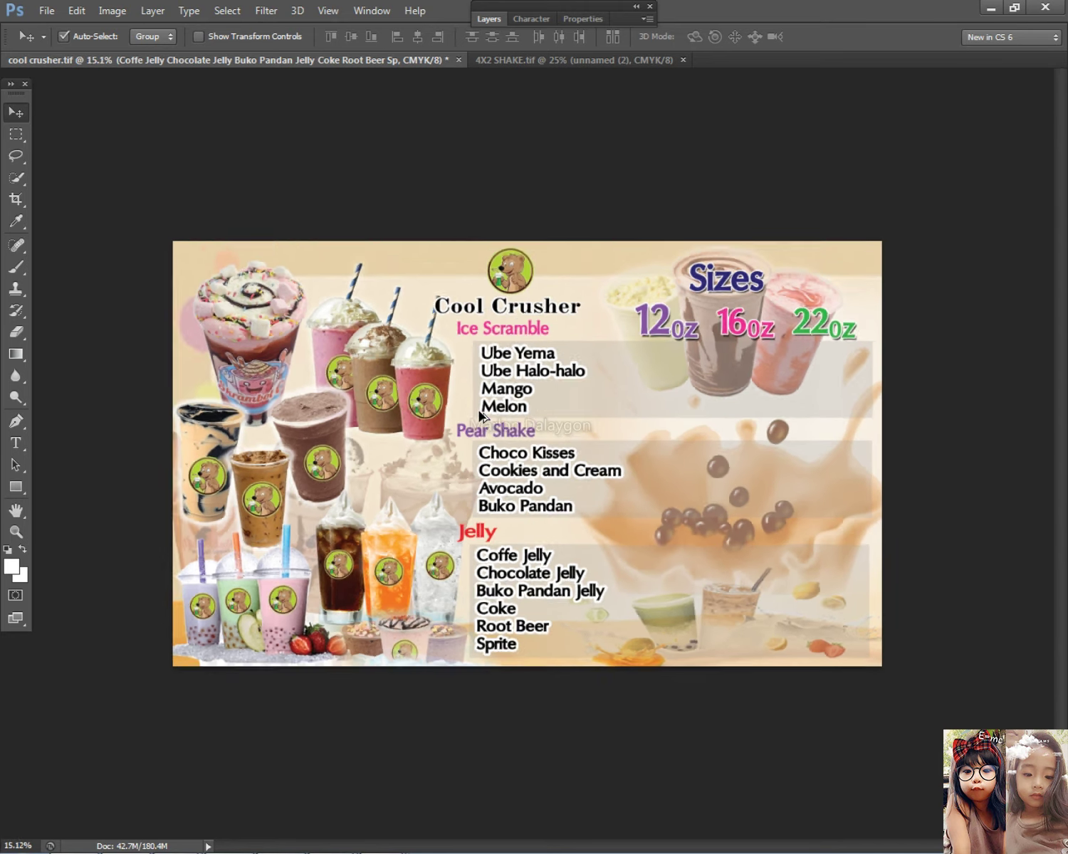
pyautogui.scroll(-2, 481, 416)
pyautogui.scroll(2, 473, 430)
pyautogui.scroll(2, 473, 428)
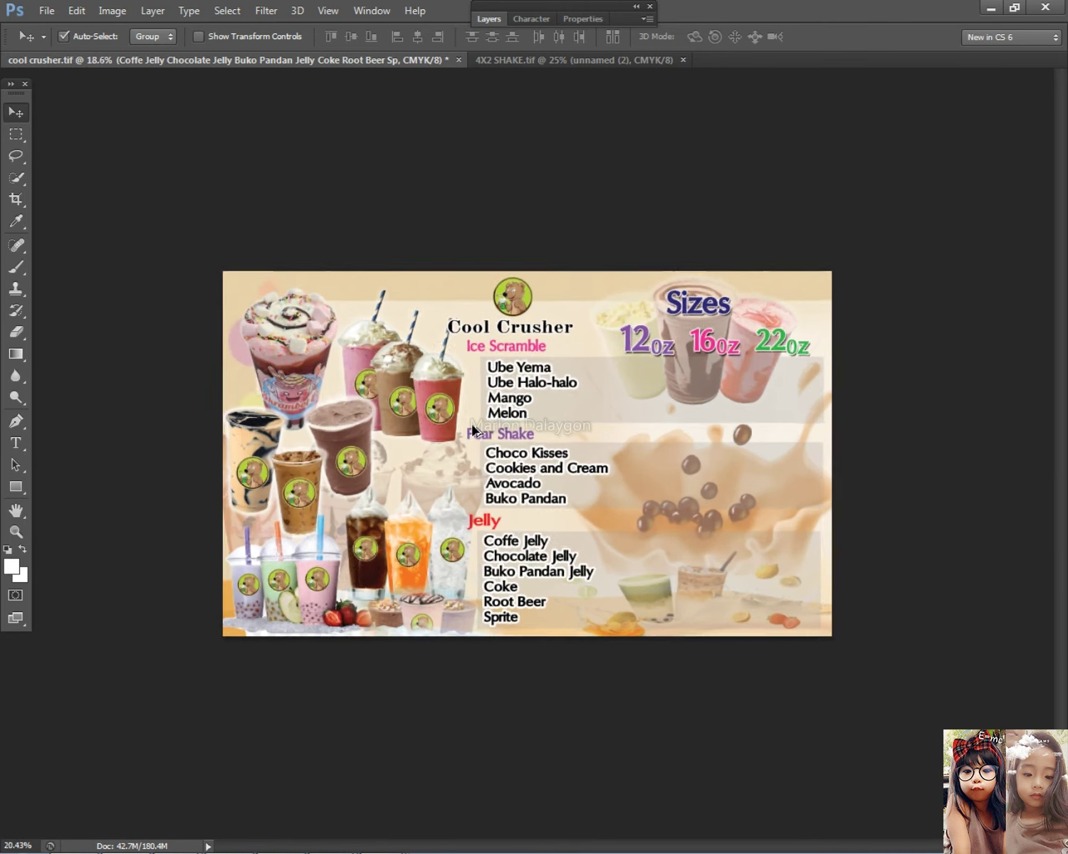
# Select the Pear Shake flavor list text and save the cool crusher.tif banner.
pyautogui.hotkey('ctrl', 's')
pyautogui.scroll(-2, 543, 575)
pyautogui.scroll(2, 543, 574)
pyautogui.rightClick(524, 605)
pyautogui.click(524, 606)
pyautogui.rightClick(514, 493)
pyautogui.click(515, 494)
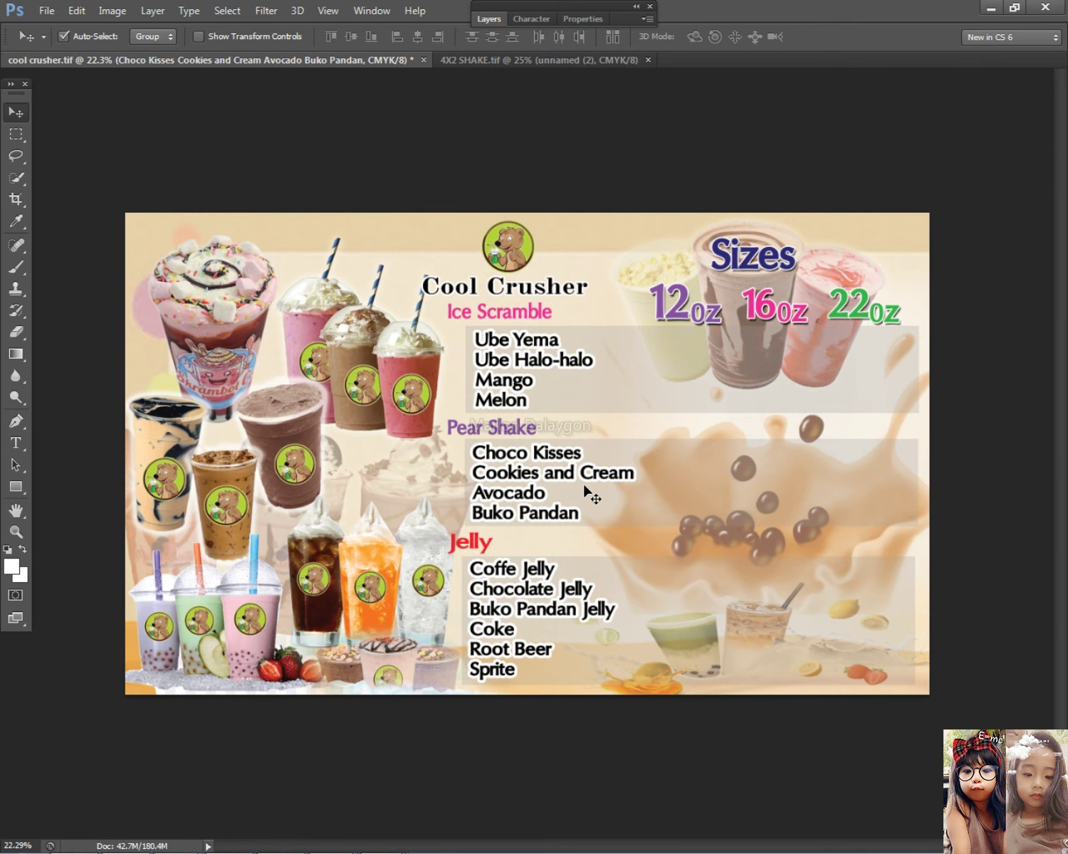
pyautogui.scroll(1, 585, 487)
pyautogui.hotkey('ctrl', 's')
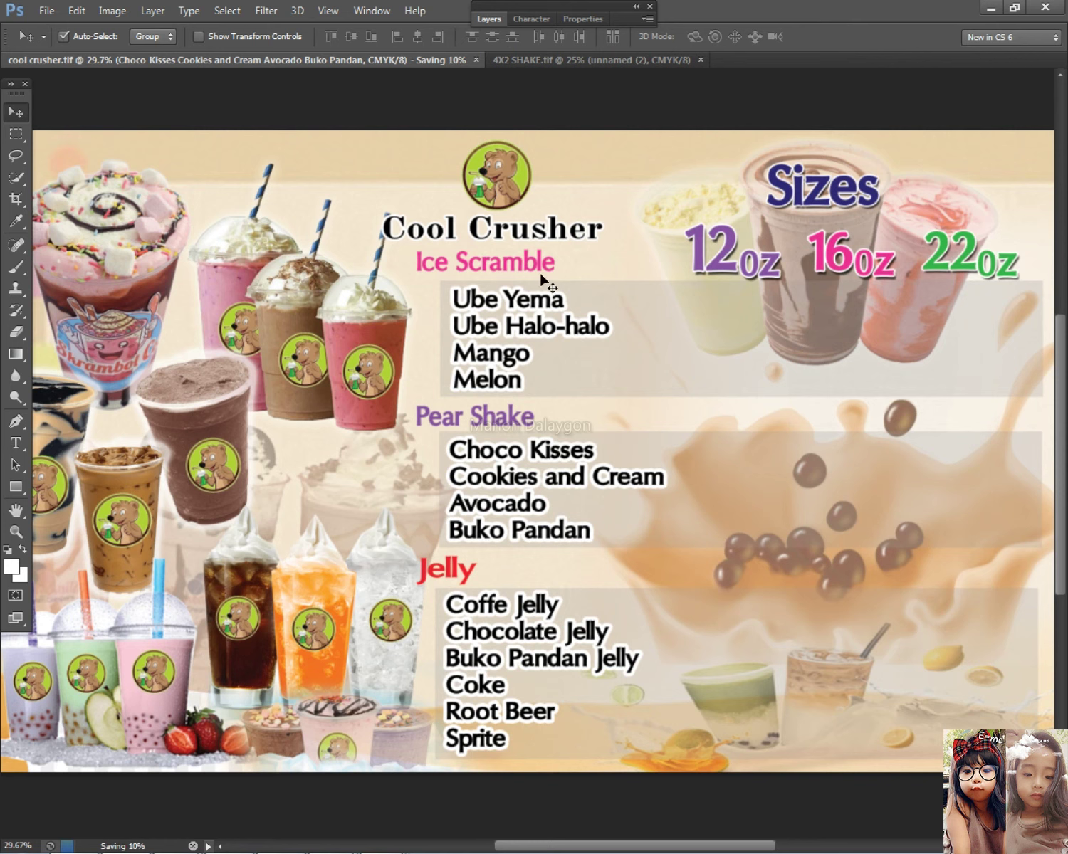
# Examine the Cool Crusher title and the Ice Scramble, Pear Shake and Jelly headings up close.
pyautogui.click(552, 229)
pyautogui.scroll(-3, 587, 269)
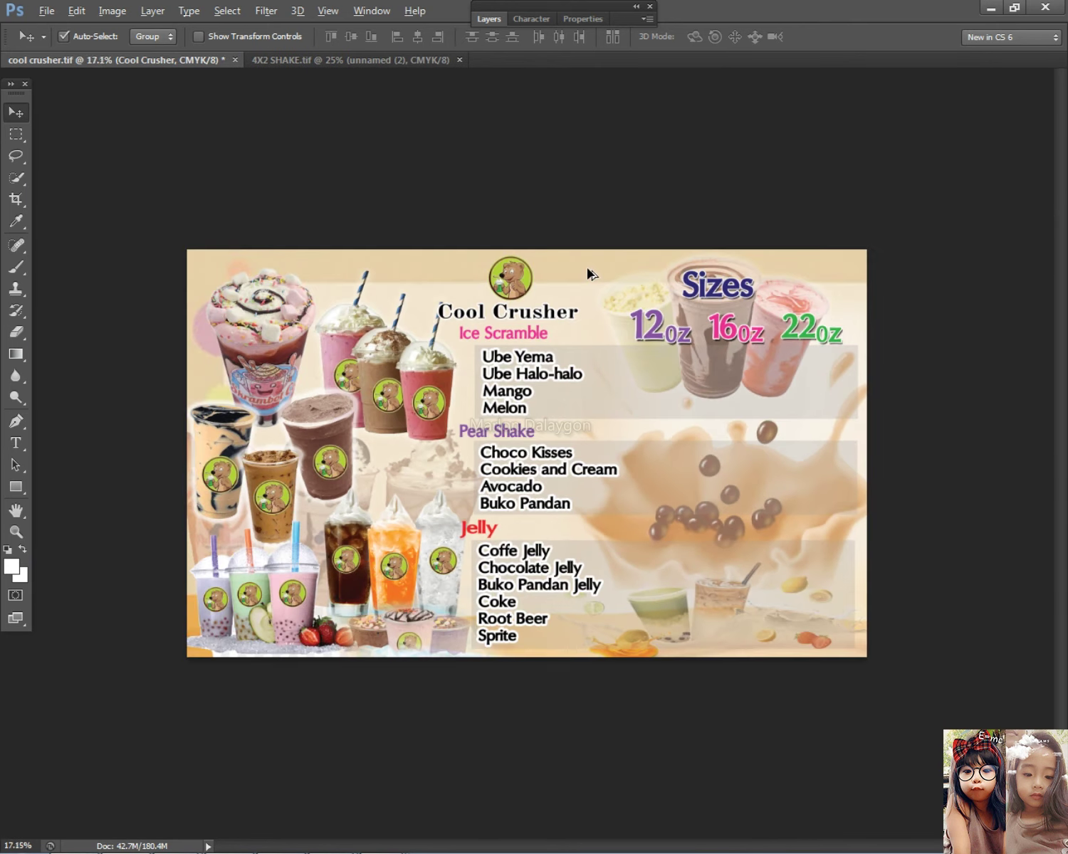
pyautogui.scroll(4, 500, 280)
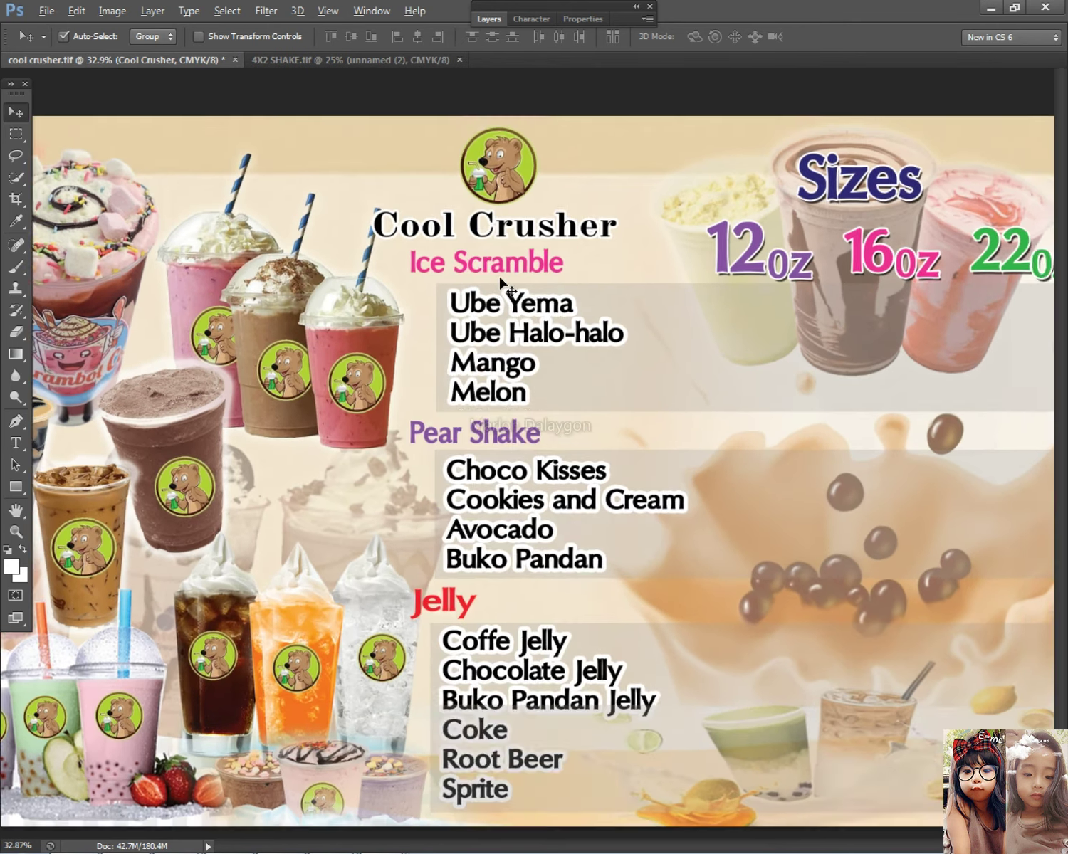
pyautogui.rightClick(502, 280)
pyautogui.click(514, 281)
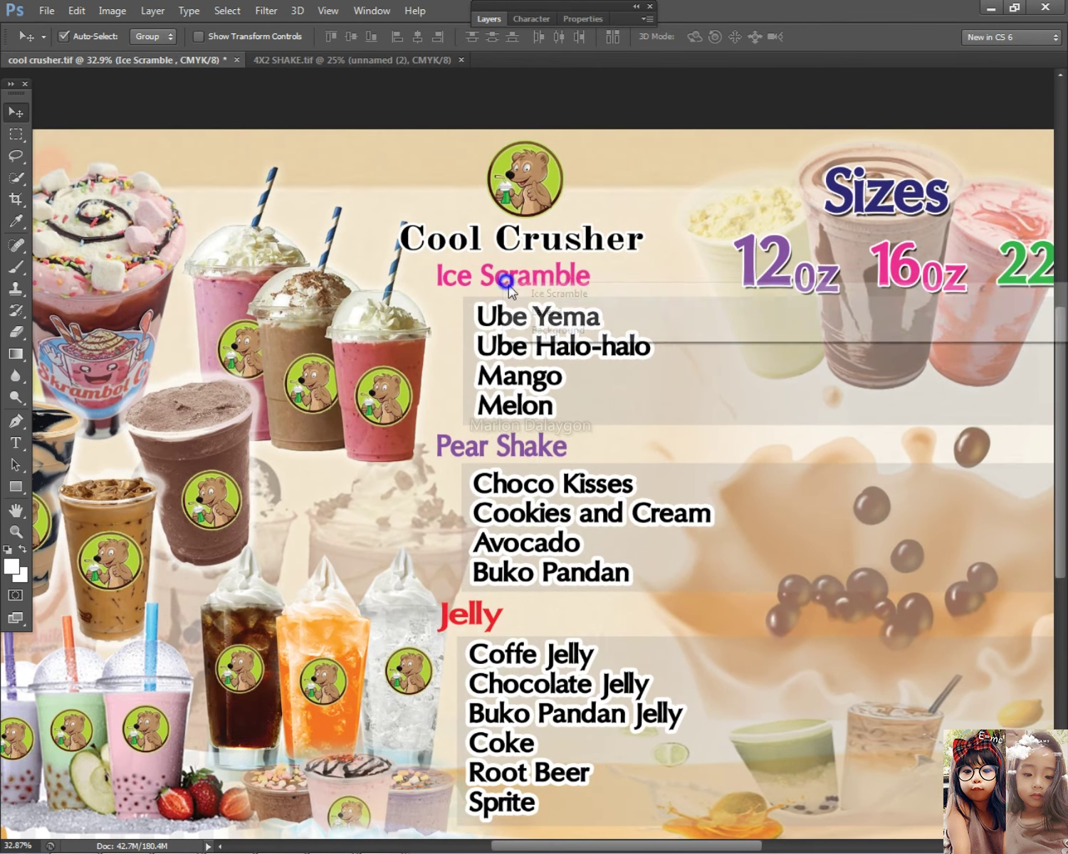
pyautogui.click(541, 448)
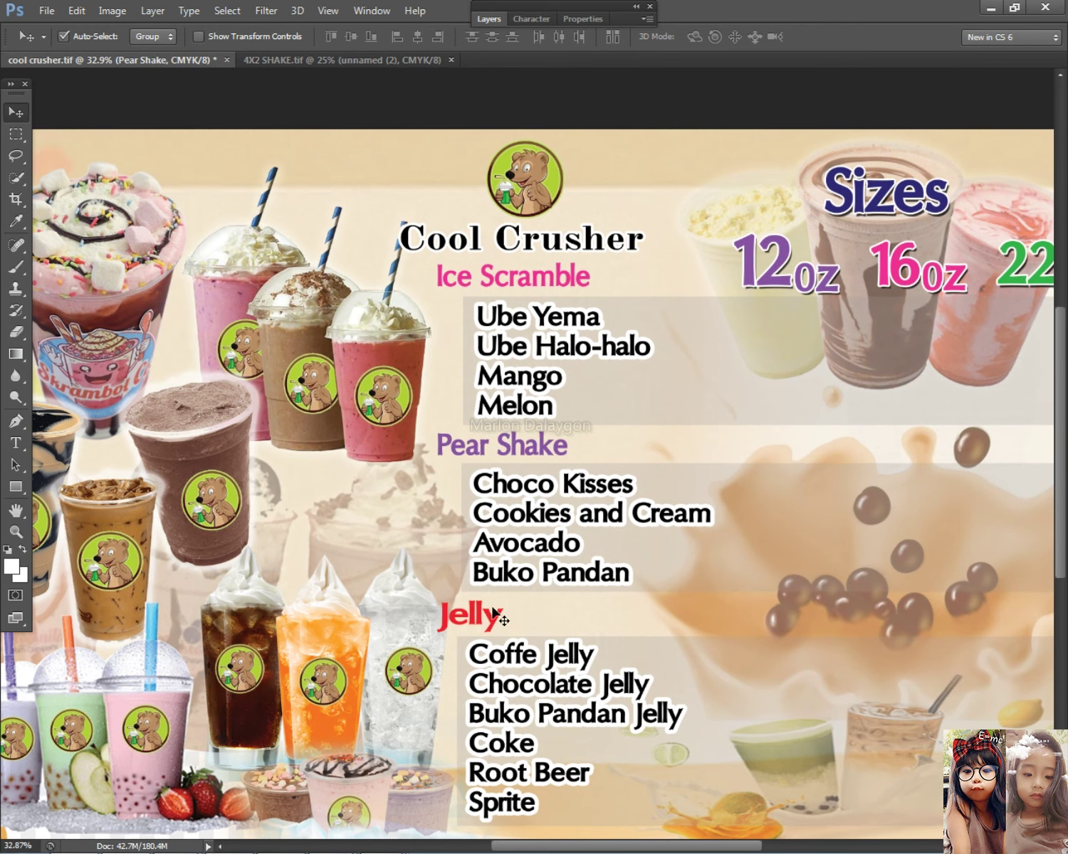
pyautogui.scroll(-3, 490, 564)
pyautogui.scroll(2, 488, 563)
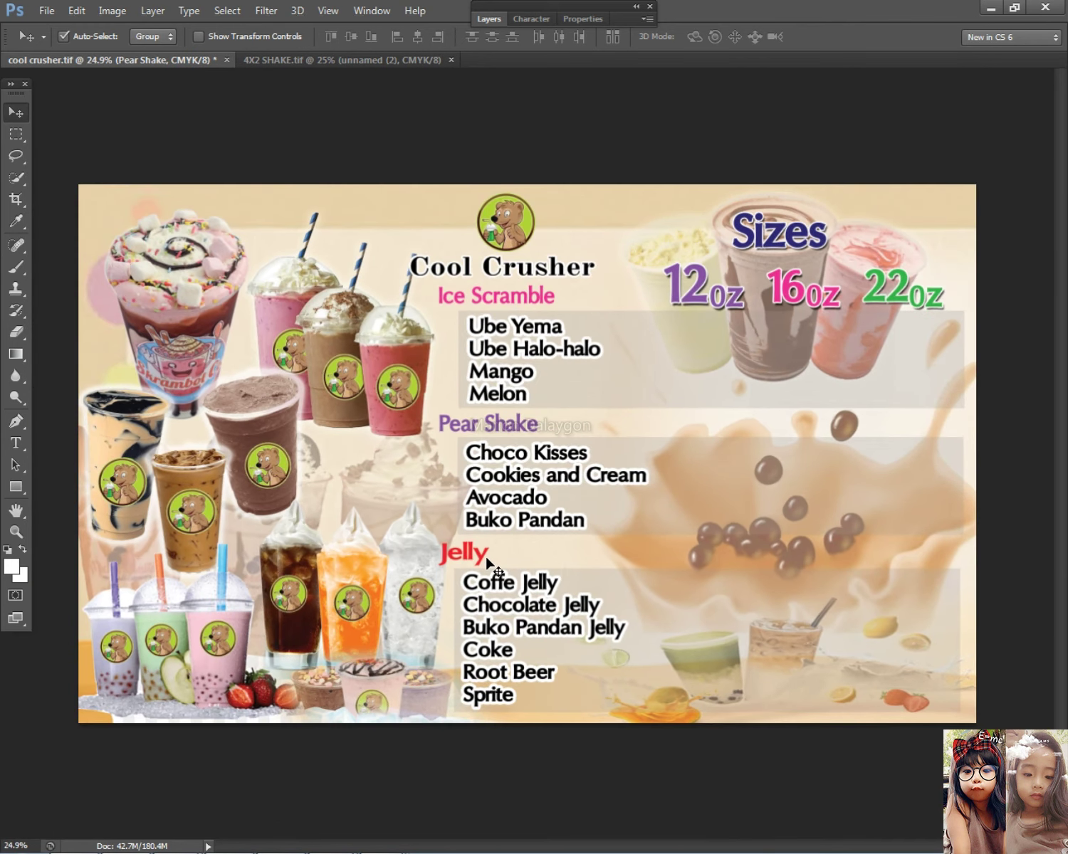
# Switch to Facebook Messenger in the browser and send the client the copied screenshot of the banner layout.
pyautogui.hotkey('alt', 'Tab')
pyautogui.hotkey('alt', 'Tab')
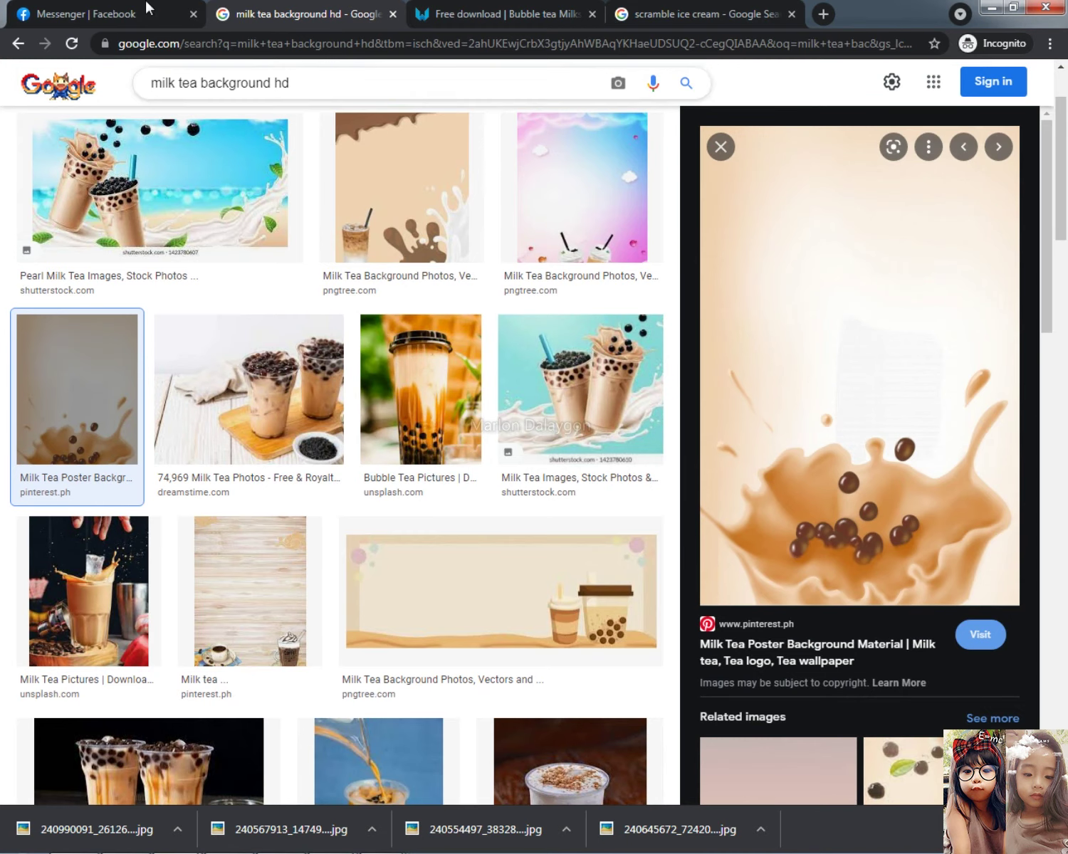
pyautogui.click(147, 9)
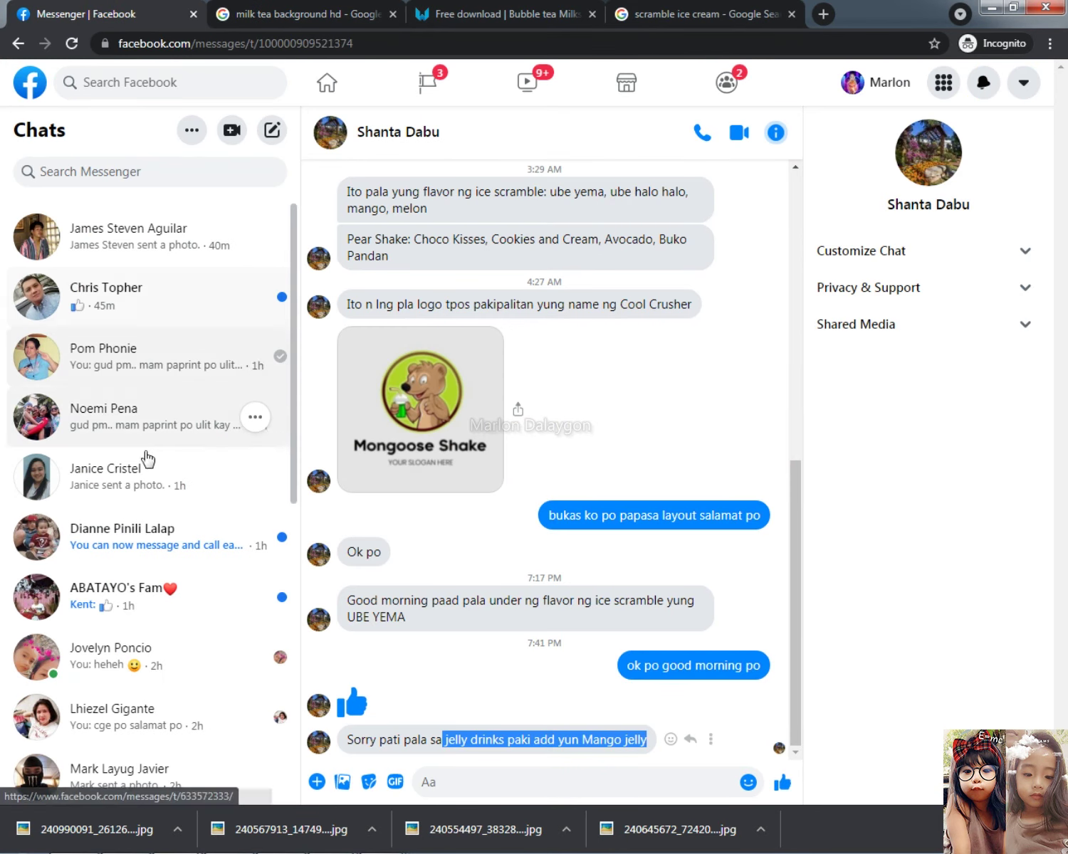
pyautogui.click(447, 778)
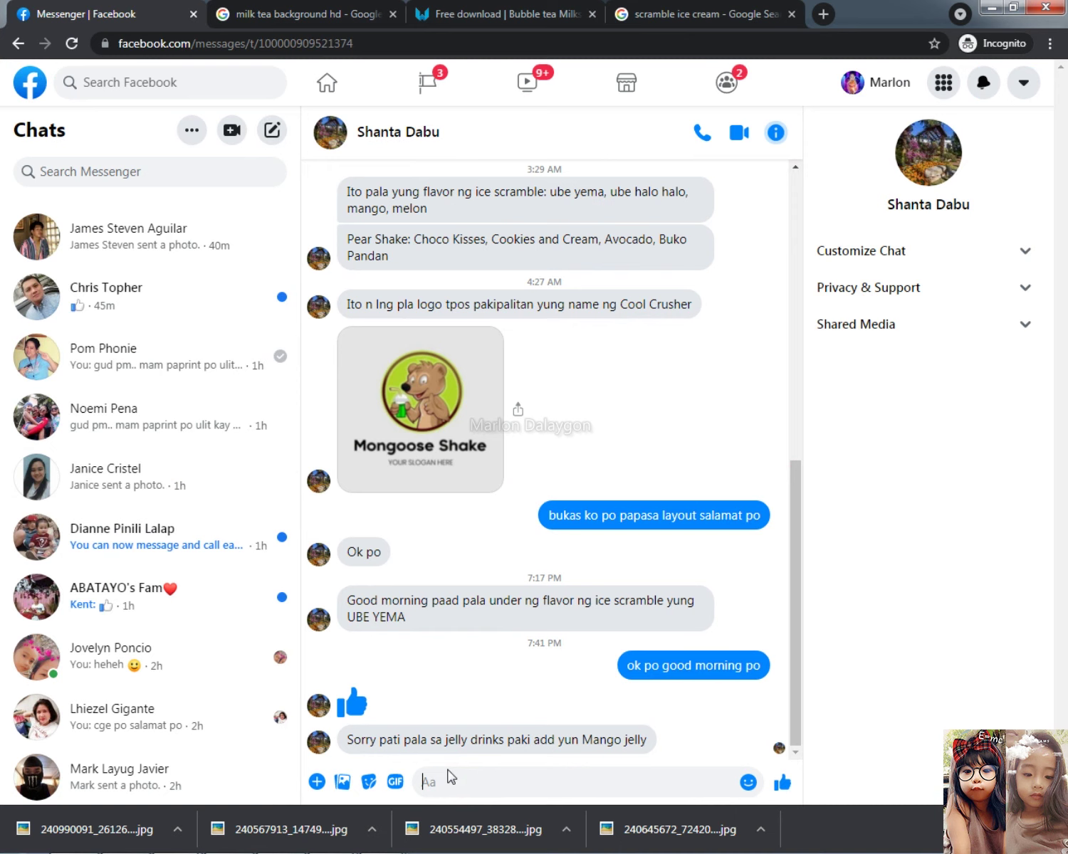
pyautogui.hotkey('ctrl', 'v')
pyautogui.press('Return')
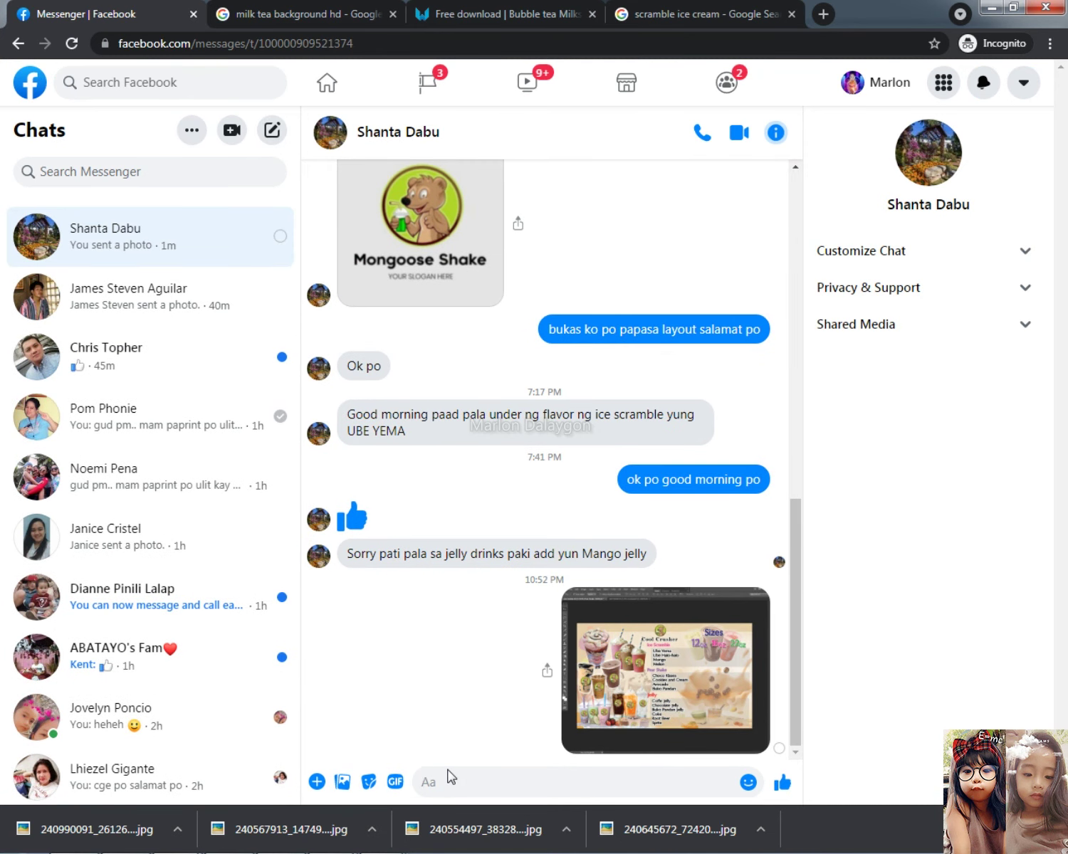
# Send the client the messages "pacheck po" and "salamat po", and return to the banner in Photoshop.
pyautogui.write('pad')
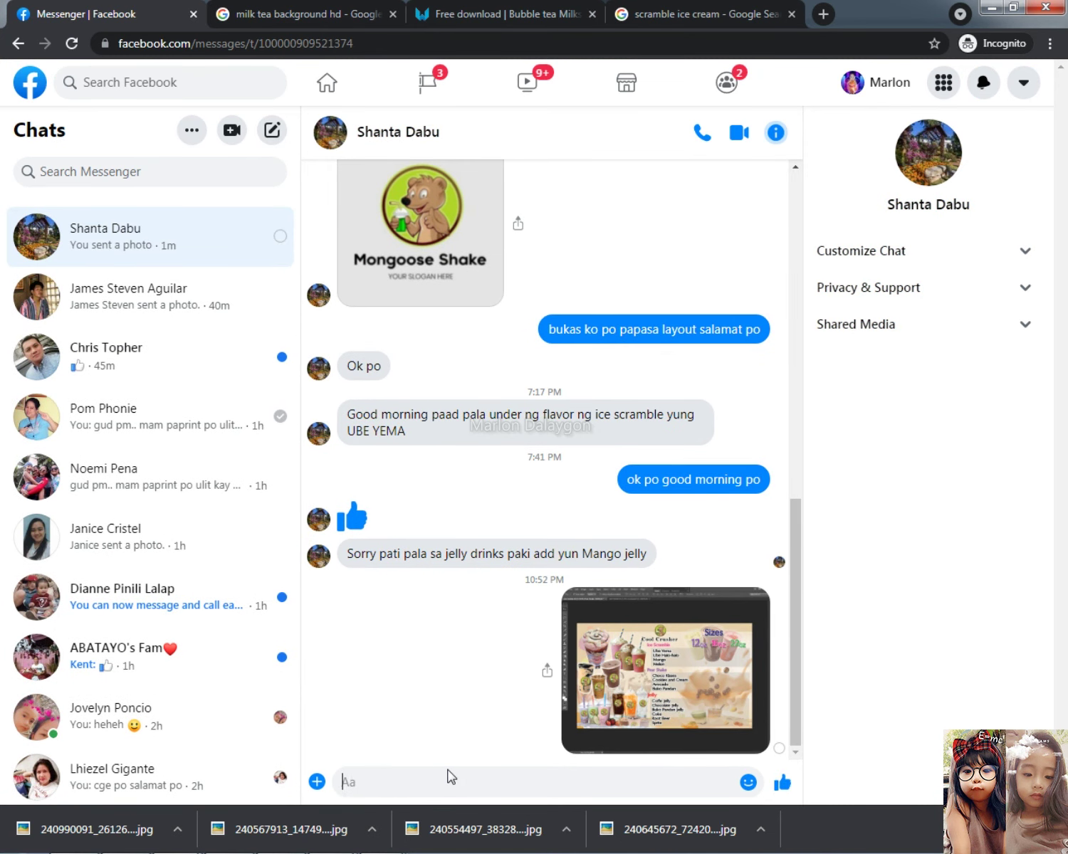
pyautogui.write('heck po')
pyautogui.press('Return')
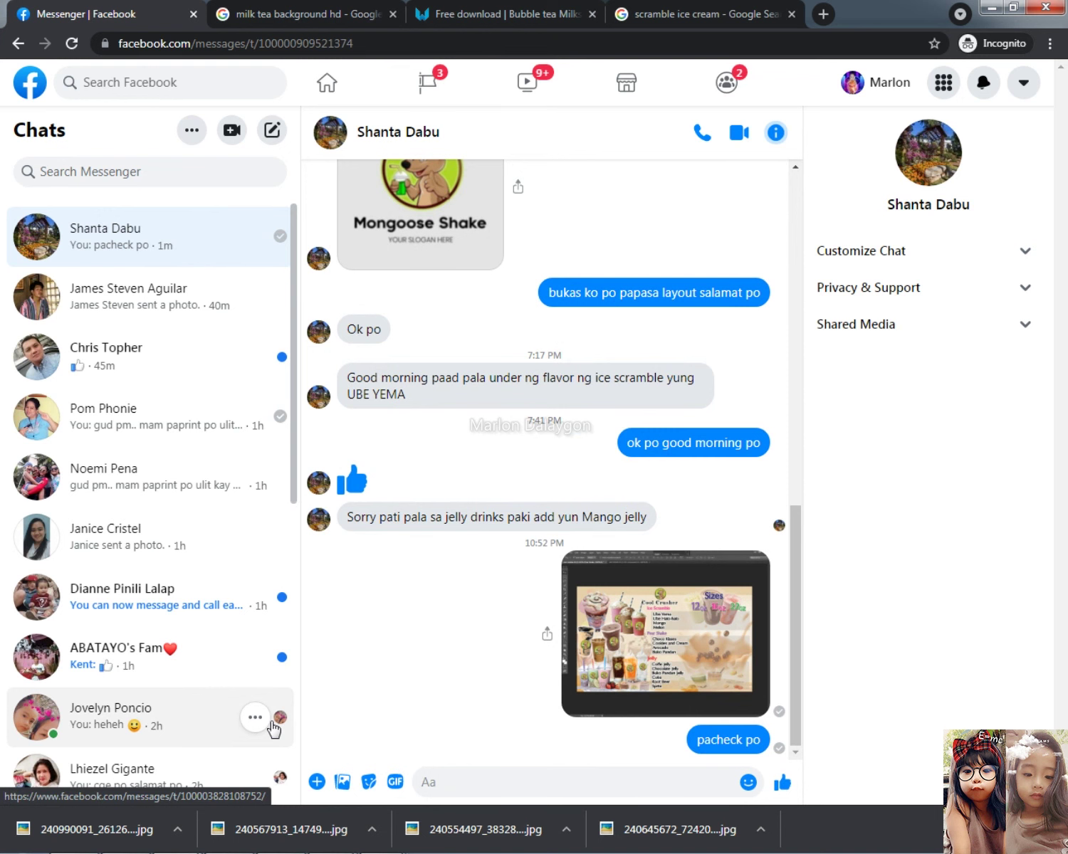
pyautogui.write('salamat po')
pyautogui.press('Return')
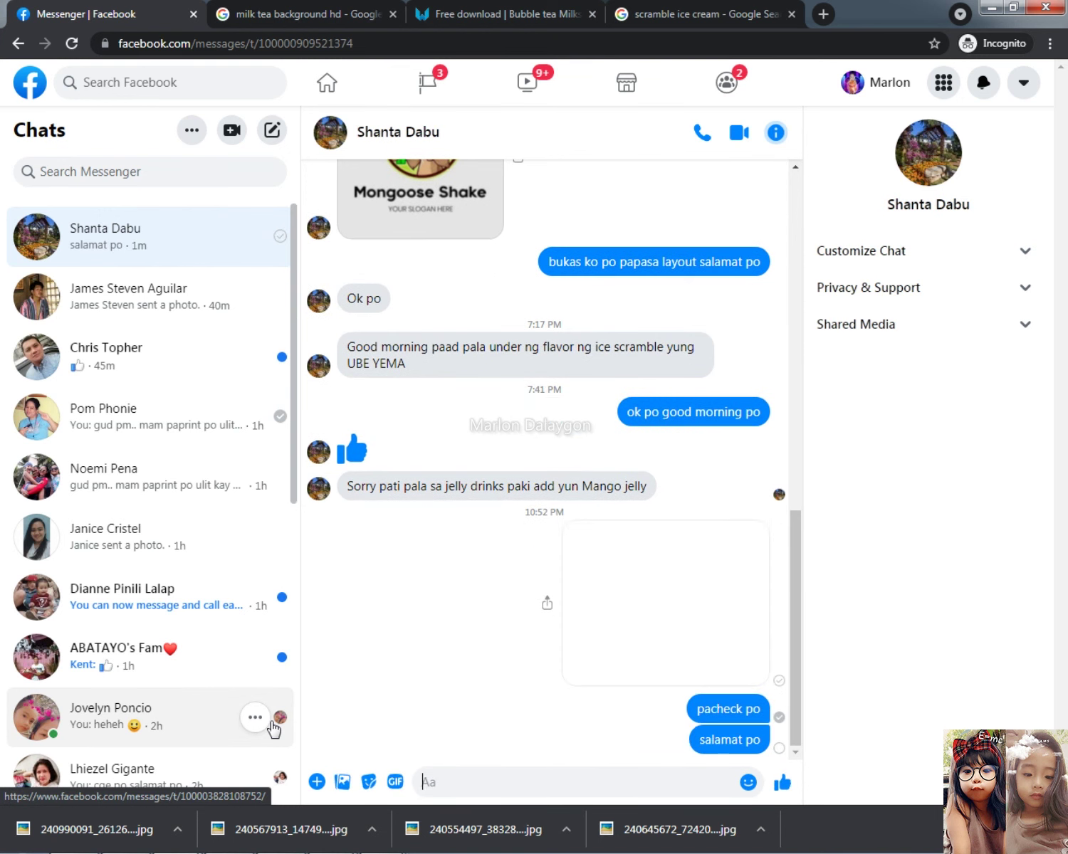
pyautogui.click(990, 7)
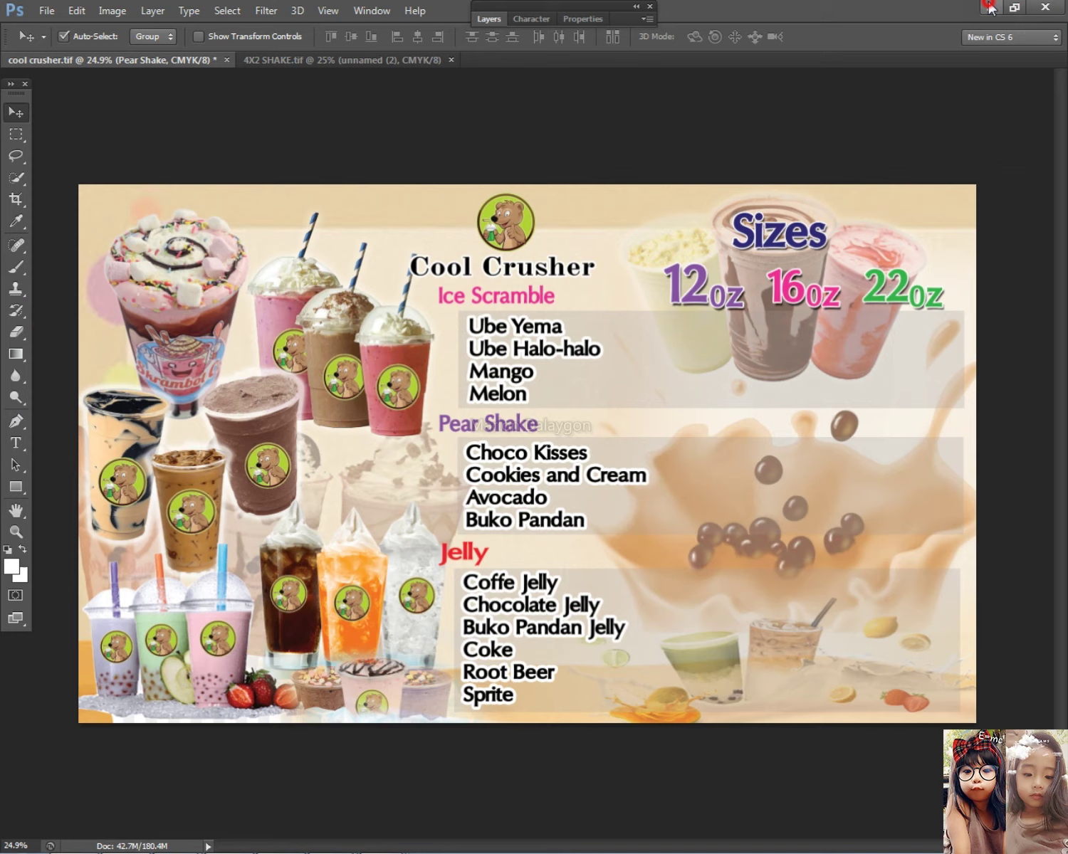
pyautogui.scroll(1, 544, 427)
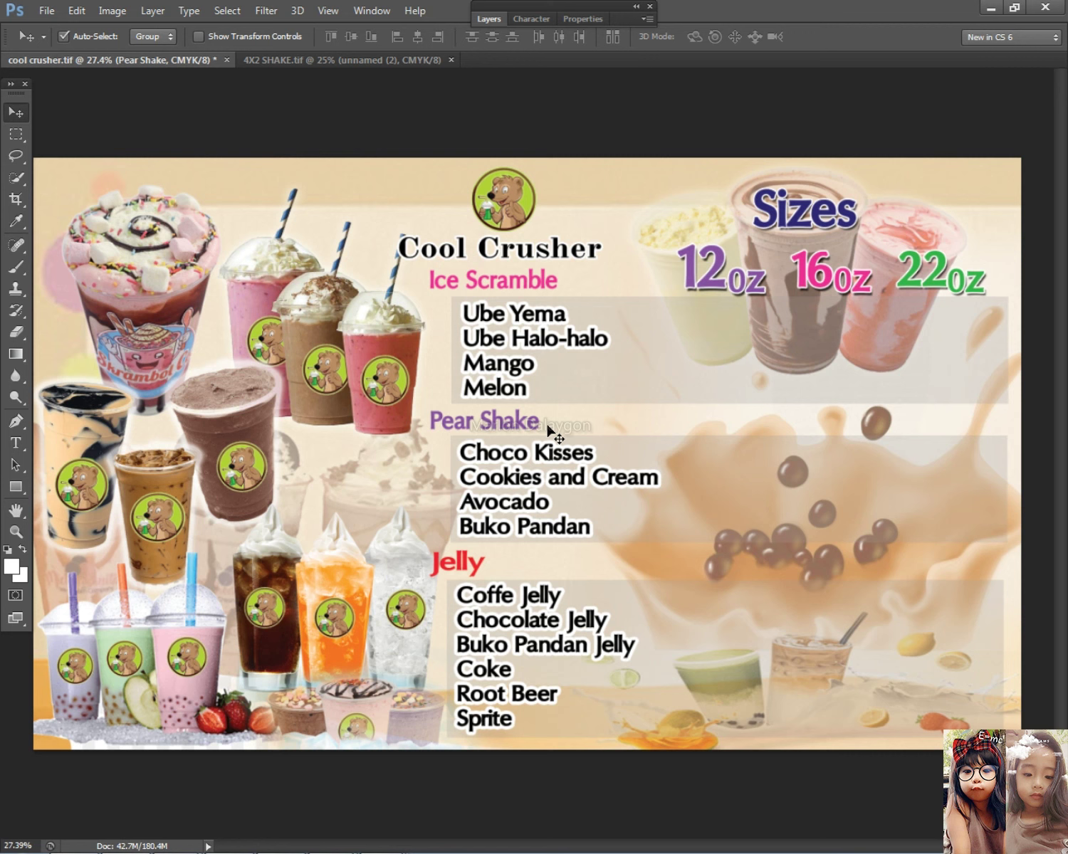
# Show the Windows desktop and delete the two items directly above and below the upper New Microsoft file.
pyautogui.click(1063, 845)
pyautogui.rightClick(225, 224)
pyautogui.click(185, 338)
pyautogui.click(30, 340)
pyautogui.press('Delete')
pyautogui.press('Return')
pyautogui.click(30, 212)
pyautogui.press('Delete')
pyautogui.press('Return')
pyautogui.click(37, 164)
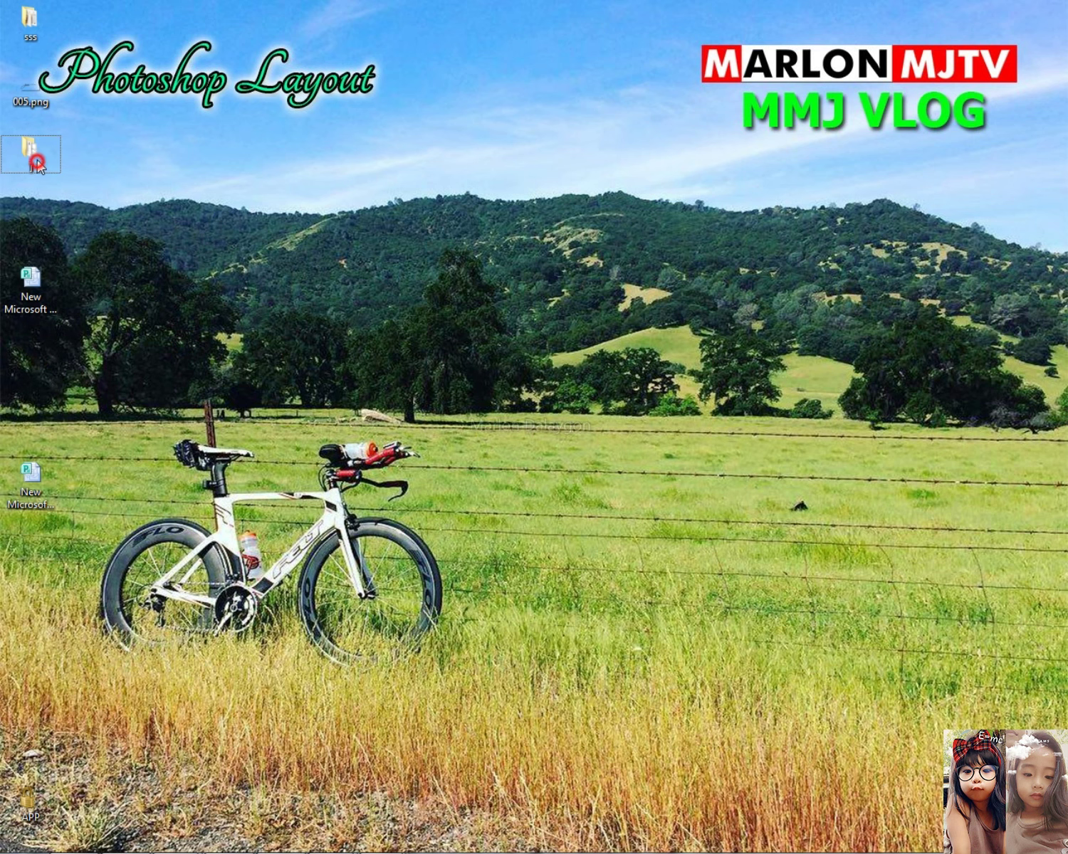
# Refresh the desktop and switch back to Photoshop.
pyautogui.rightClick(515, 313)
pyautogui.click(540, 360)
pyautogui.rightClick(491, 340)
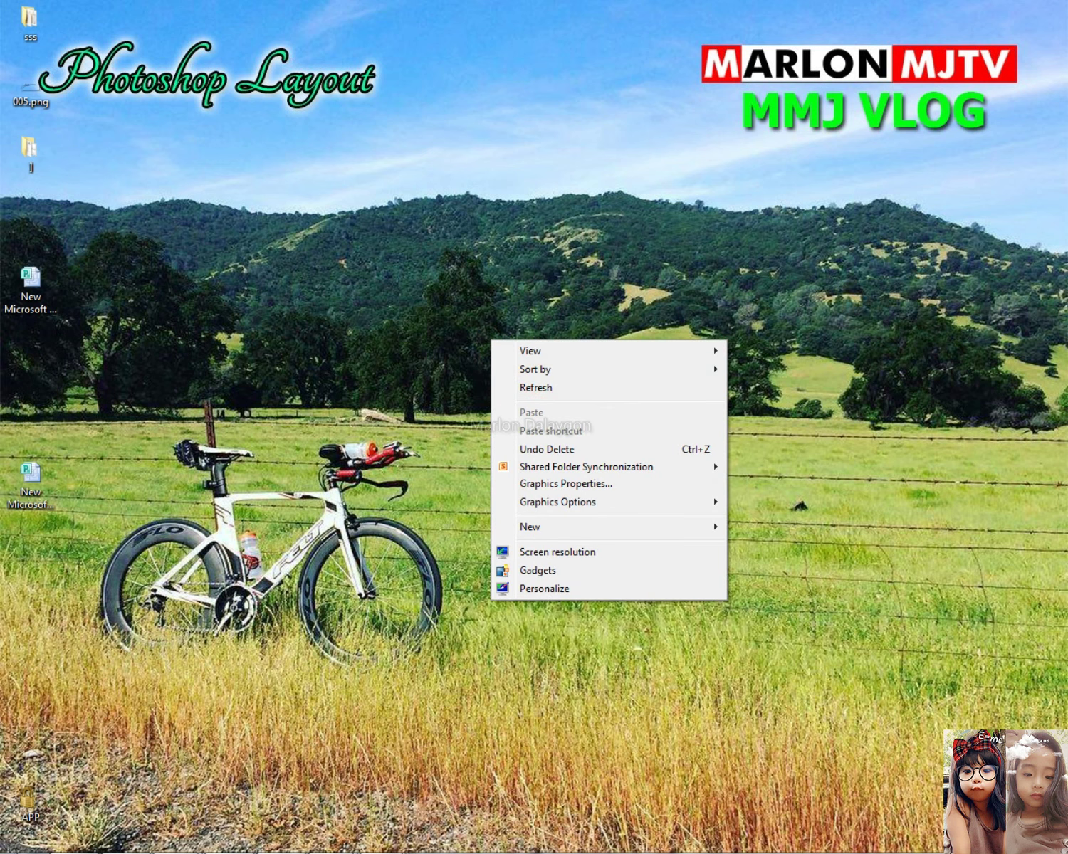
pyautogui.click(289, 675)
pyautogui.click(127, 838)
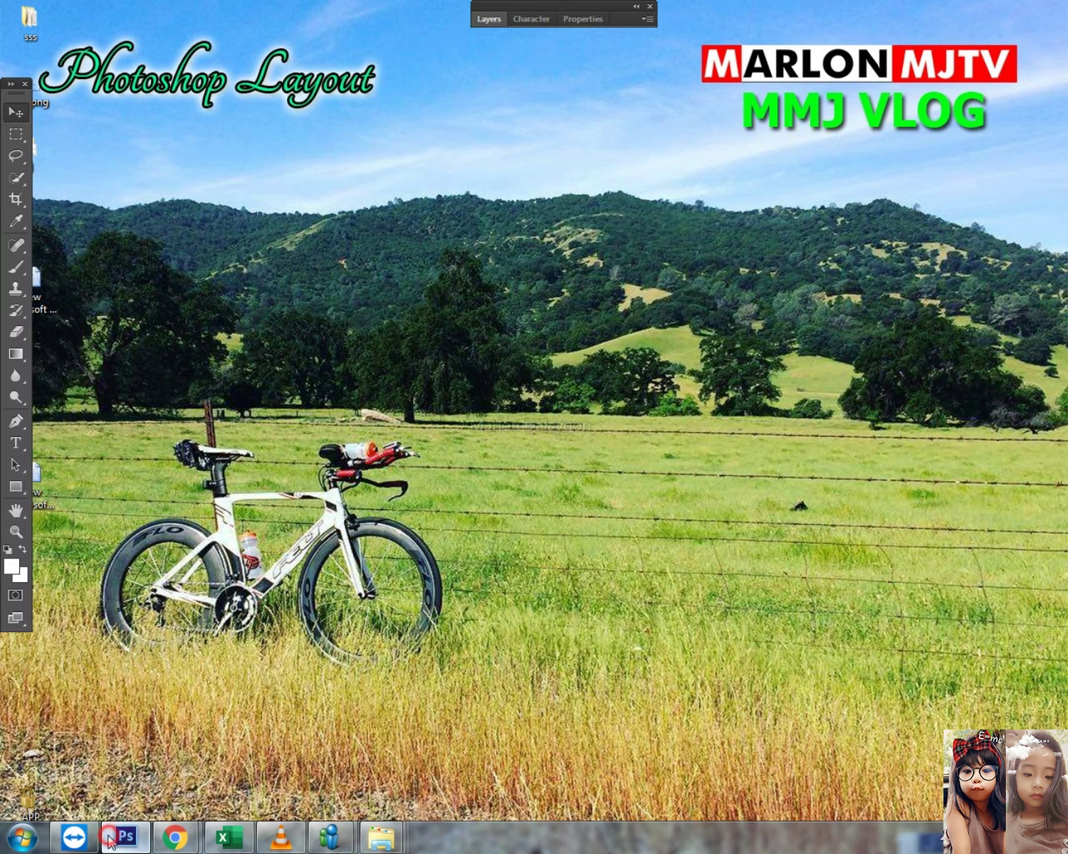